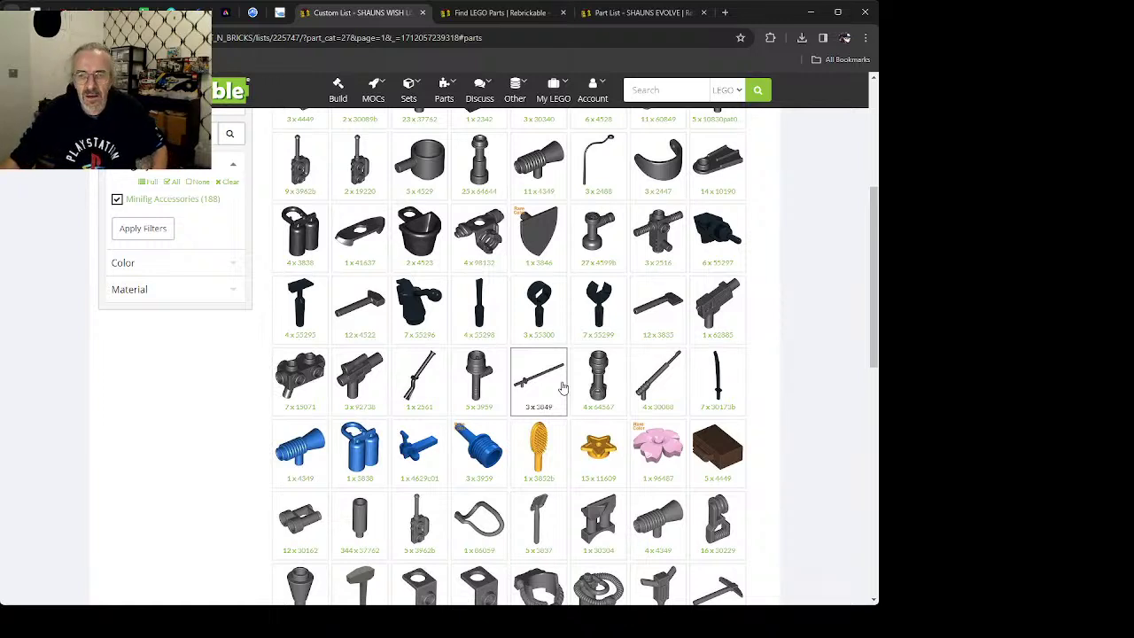
# Step: Open the EVOLVE part list and filter it to only the Minifig Accessories category
pyautogui.click(633, 14)
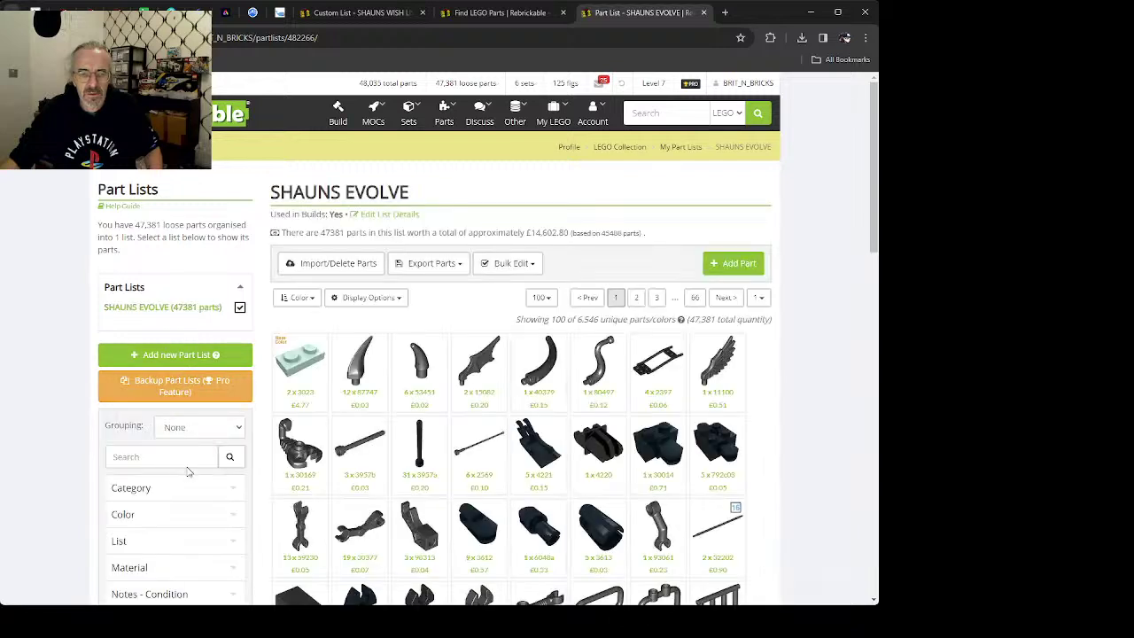
pyautogui.scroll(-2, 177, 398)
pyautogui.click(173, 369)
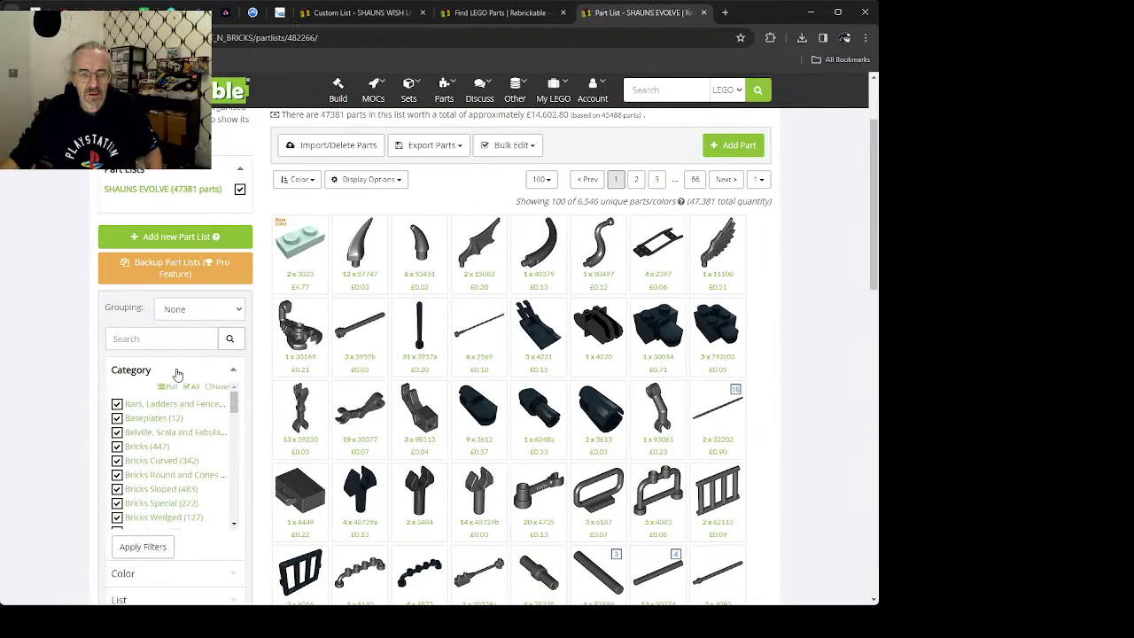
pyautogui.click(217, 386)
pyautogui.scroll(-4, 137, 425)
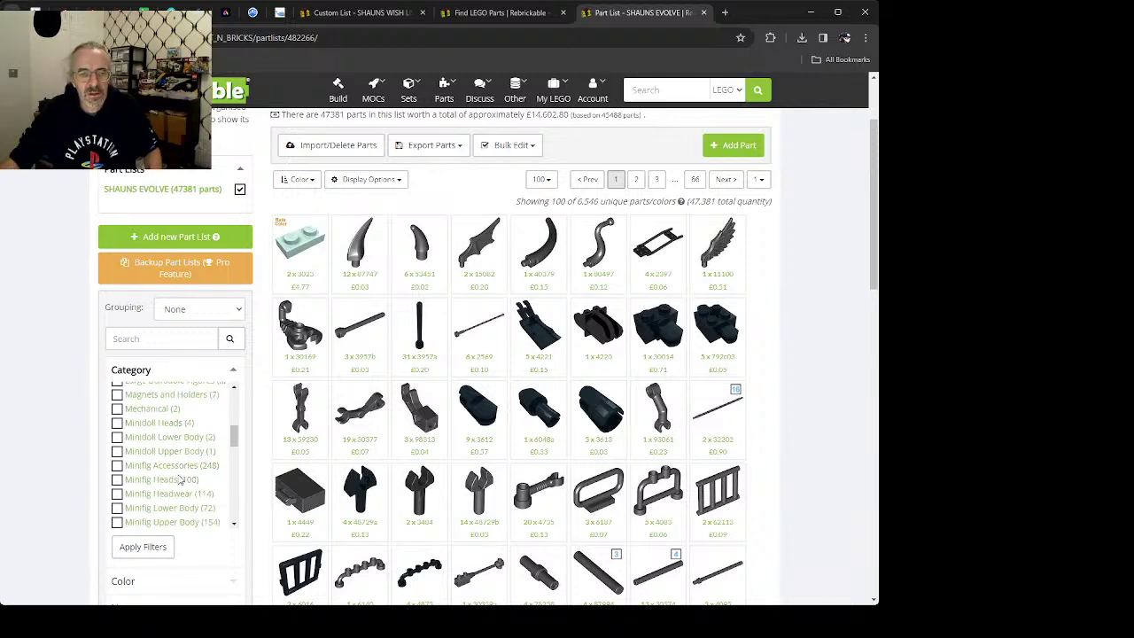
pyautogui.click(165, 469)
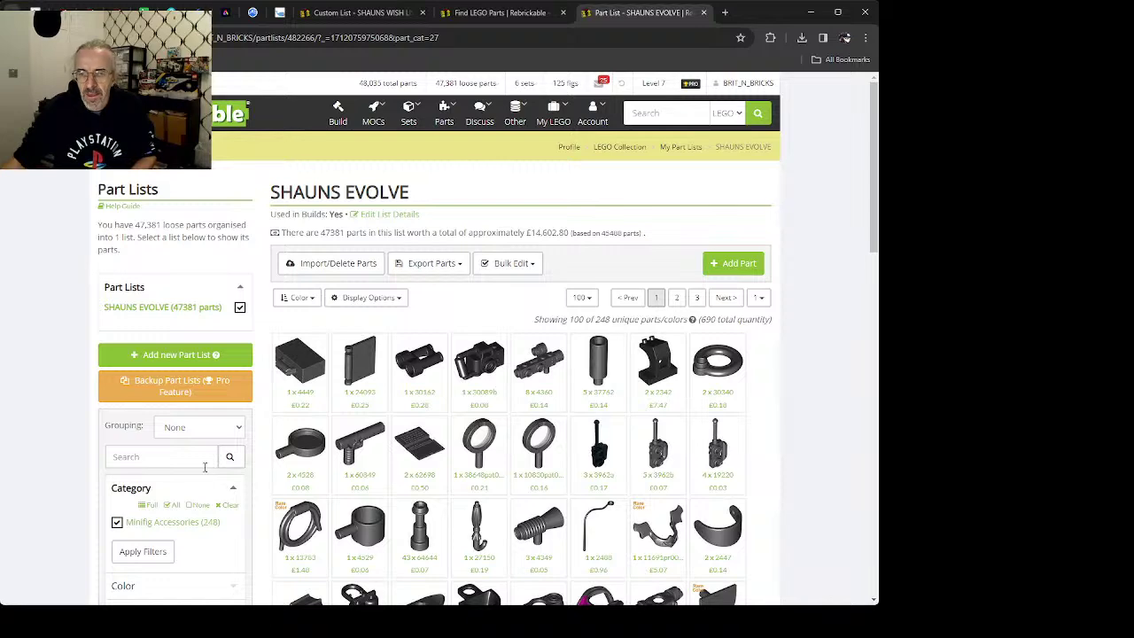
# Step: Find the black Batarang 98721 among the filtered accessories and open its part details
pyautogui.scroll(-3, 483, 460)
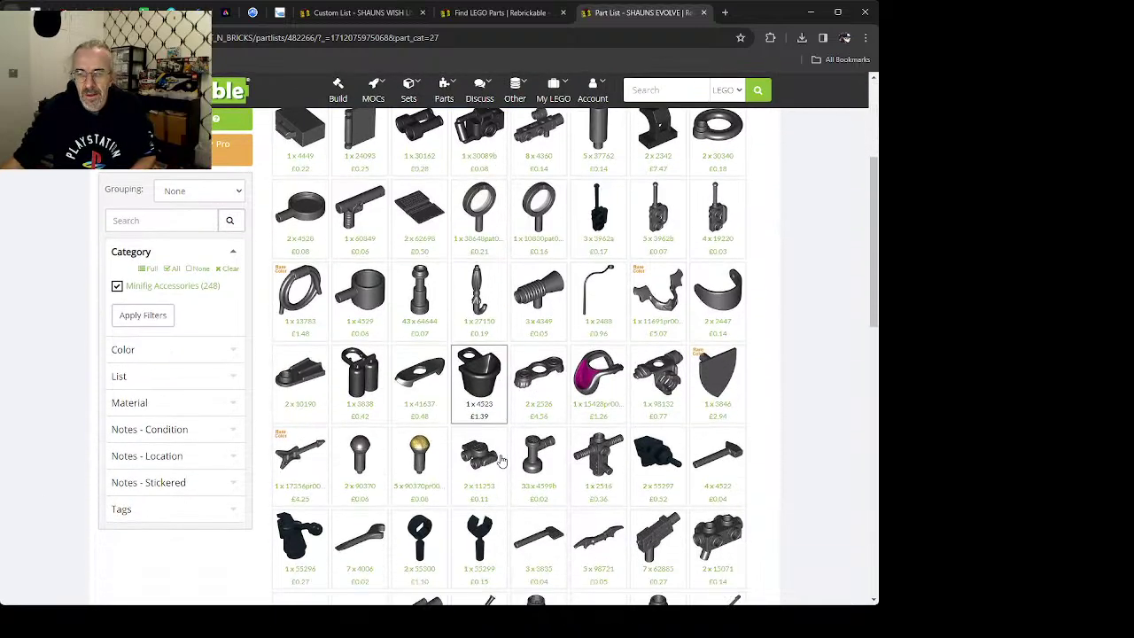
pyautogui.scroll(-2, 509, 454)
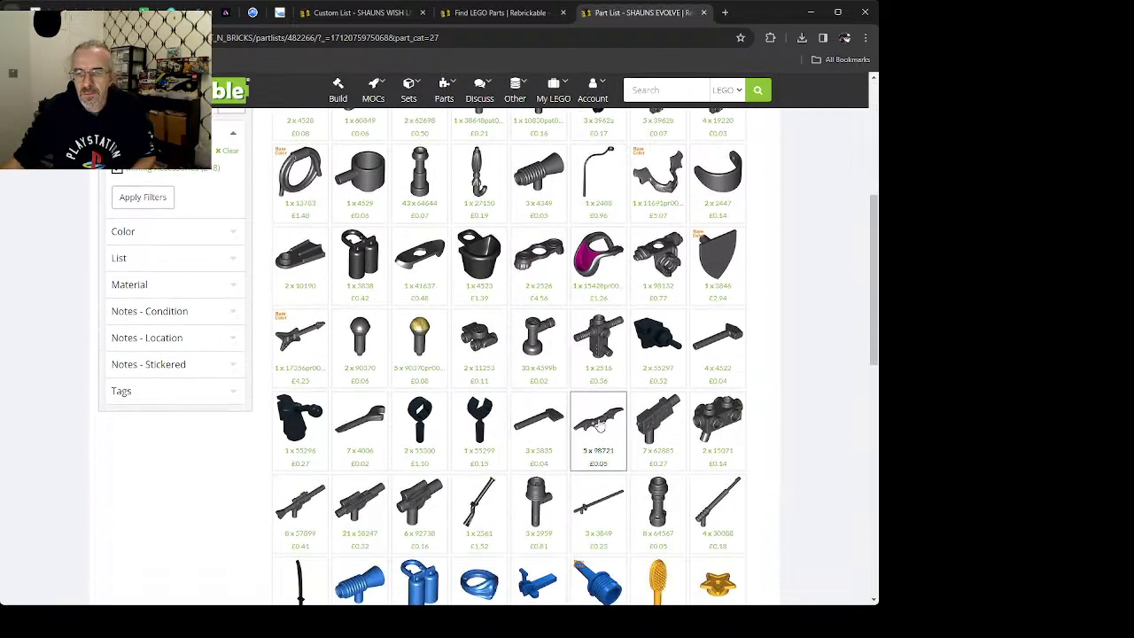
pyautogui.click(599, 426)
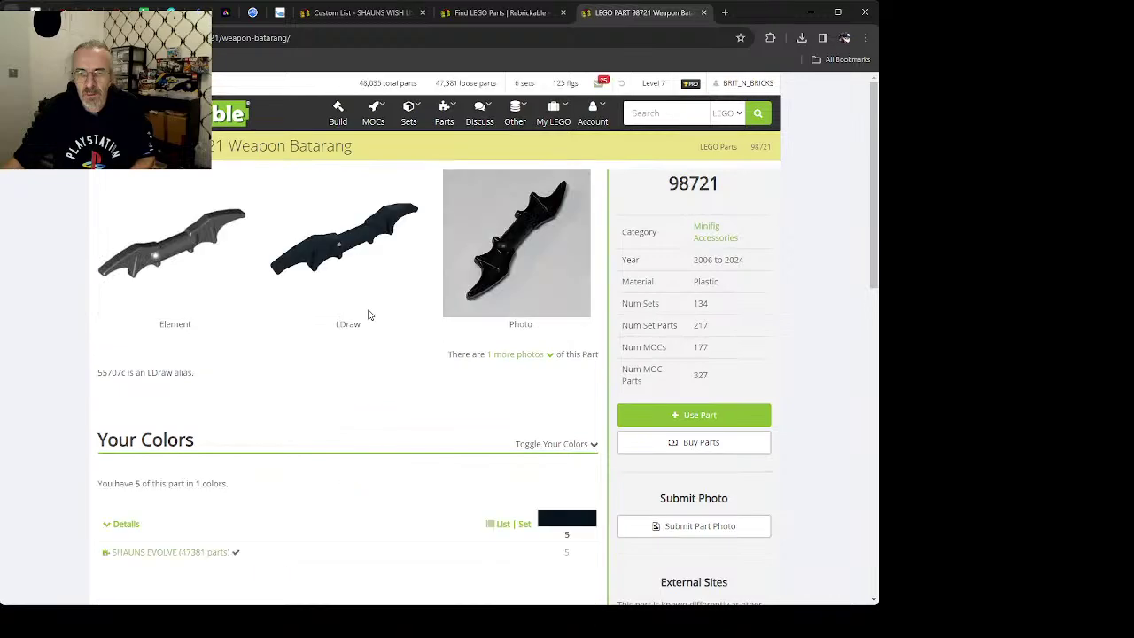
# Step: Go to the Black color page of Weapon Batarang 98721 and add one to the EVOLVE part list
pyautogui.scroll(-3, 355, 337)
pyautogui.scroll(-6, 344, 360)
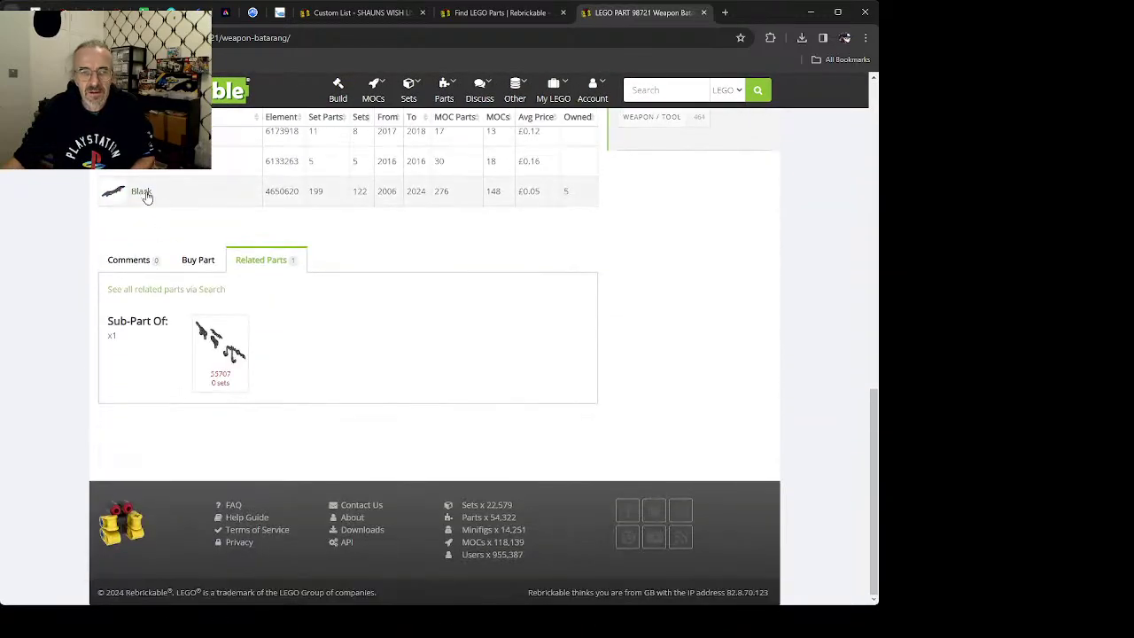
pyautogui.click(143, 193)
pyautogui.scroll(-5, 332, 341)
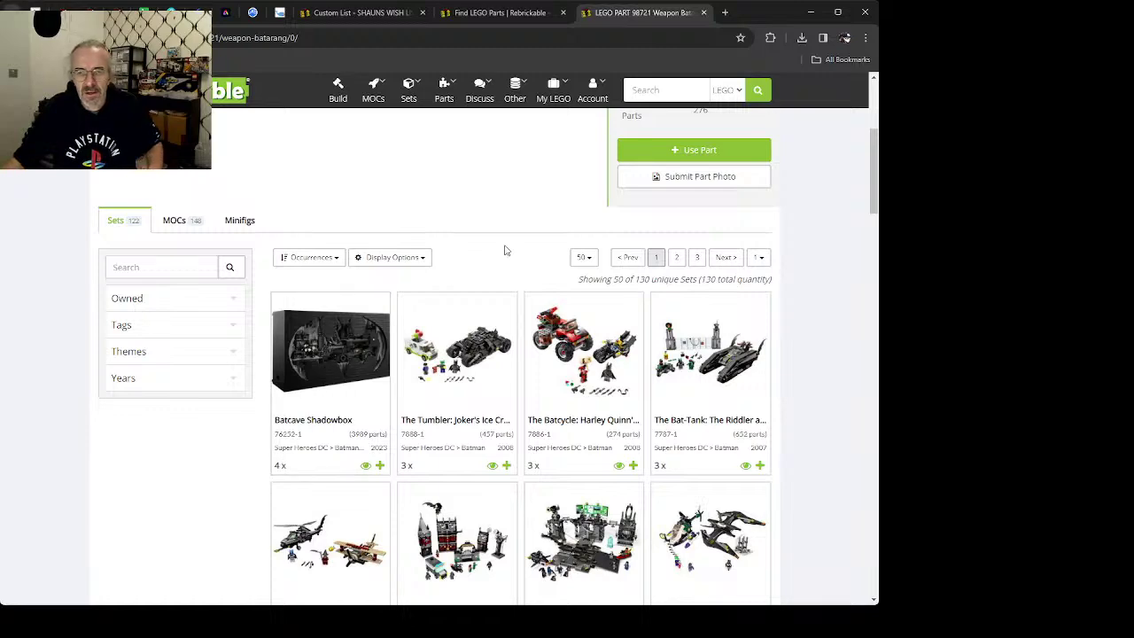
pyautogui.click(669, 156)
pyautogui.click(350, 439)
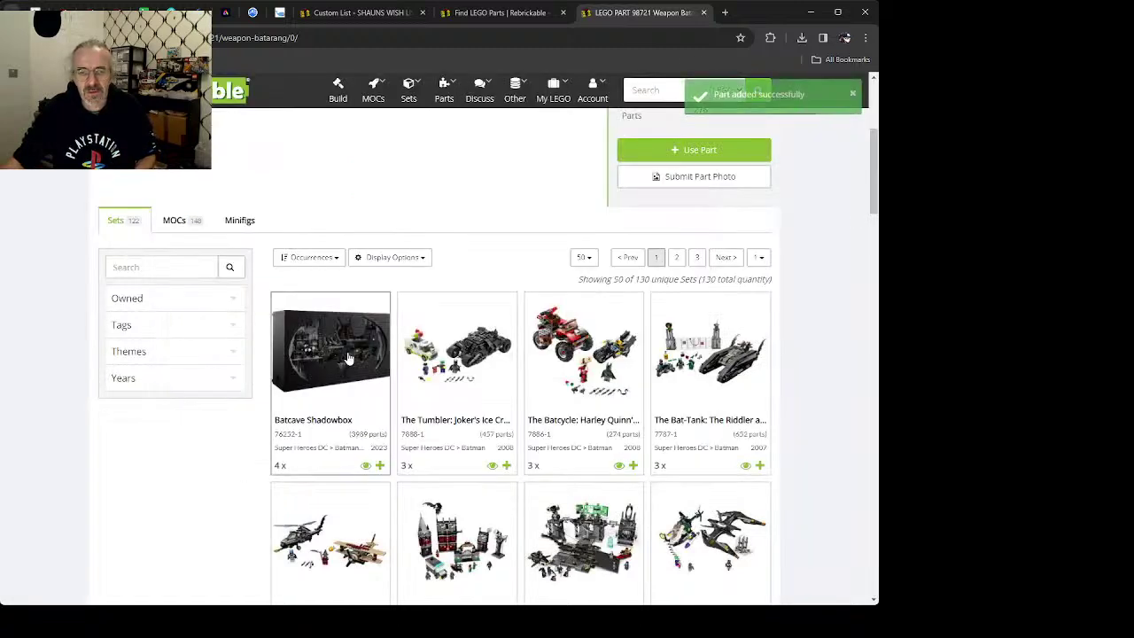
# Step: Open the Batcave Shadowbox set containing the Batarang and look over its pictures and details
pyautogui.click(348, 357)
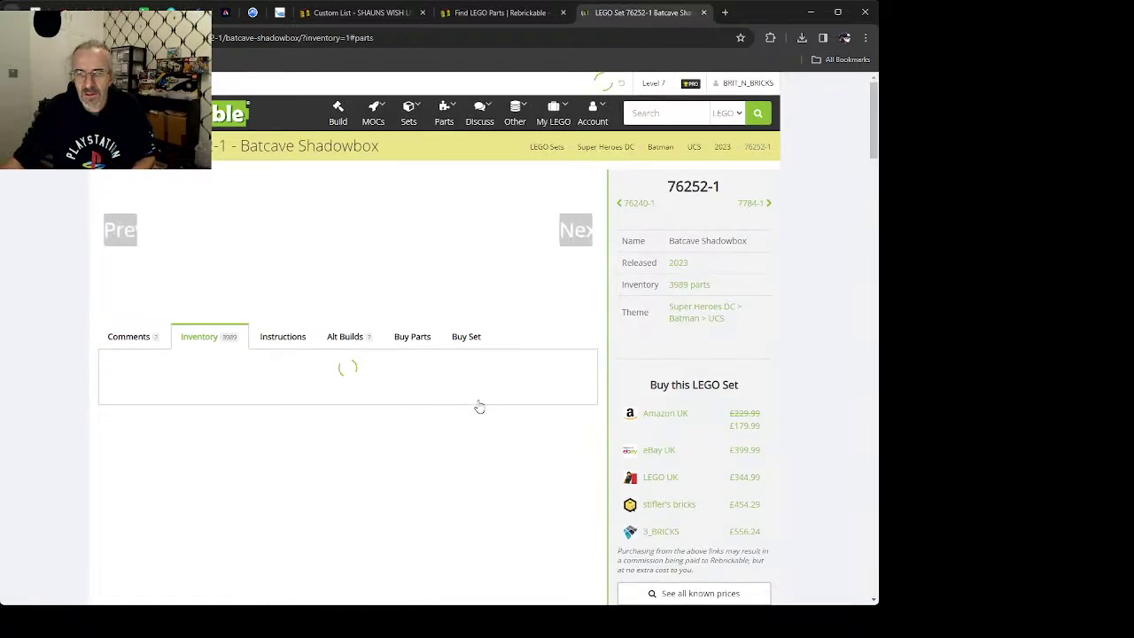
pyautogui.scroll(-2, 478, 400)
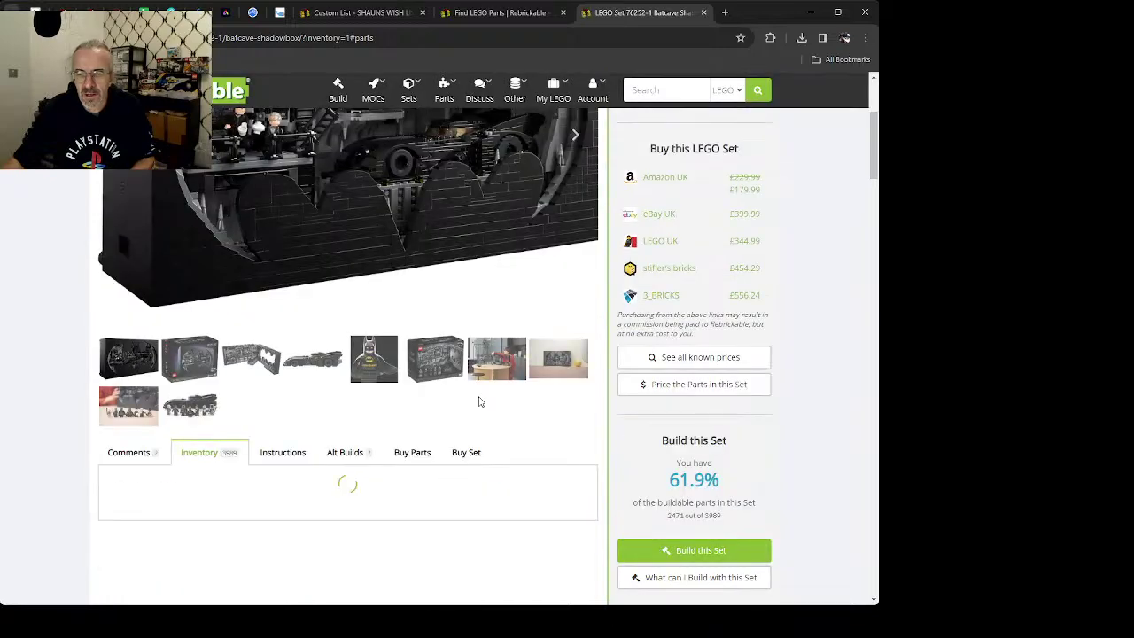
pyautogui.scroll(3, 367, 399)
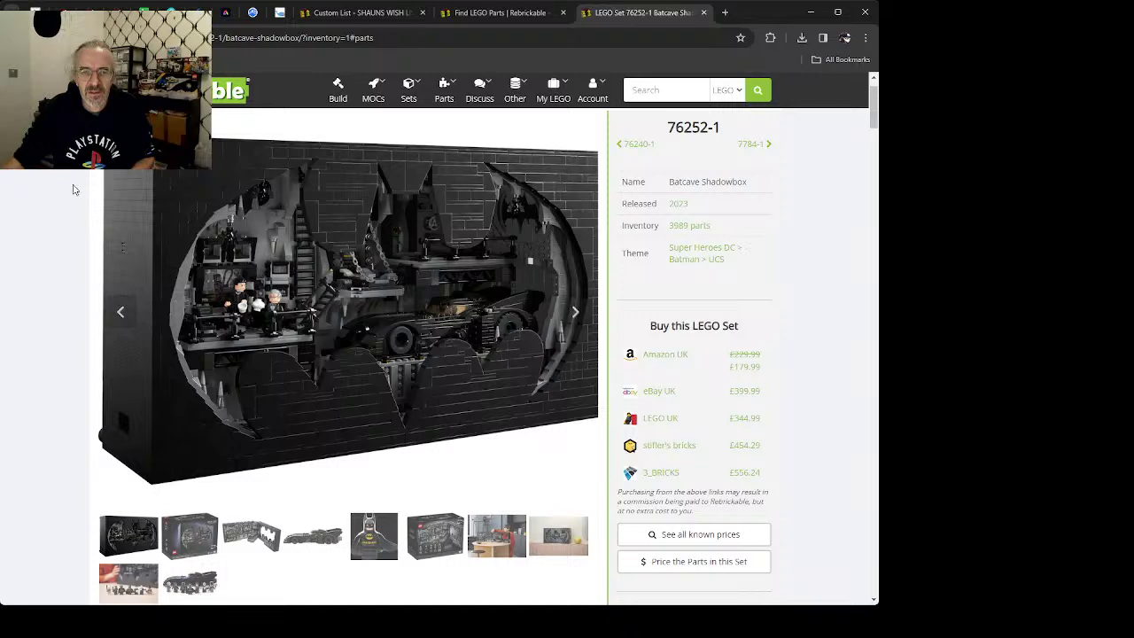
# Step: Return from the set page to the EVOLVE part list filtered to Minifig Accessories
pyautogui.click(121, 312)
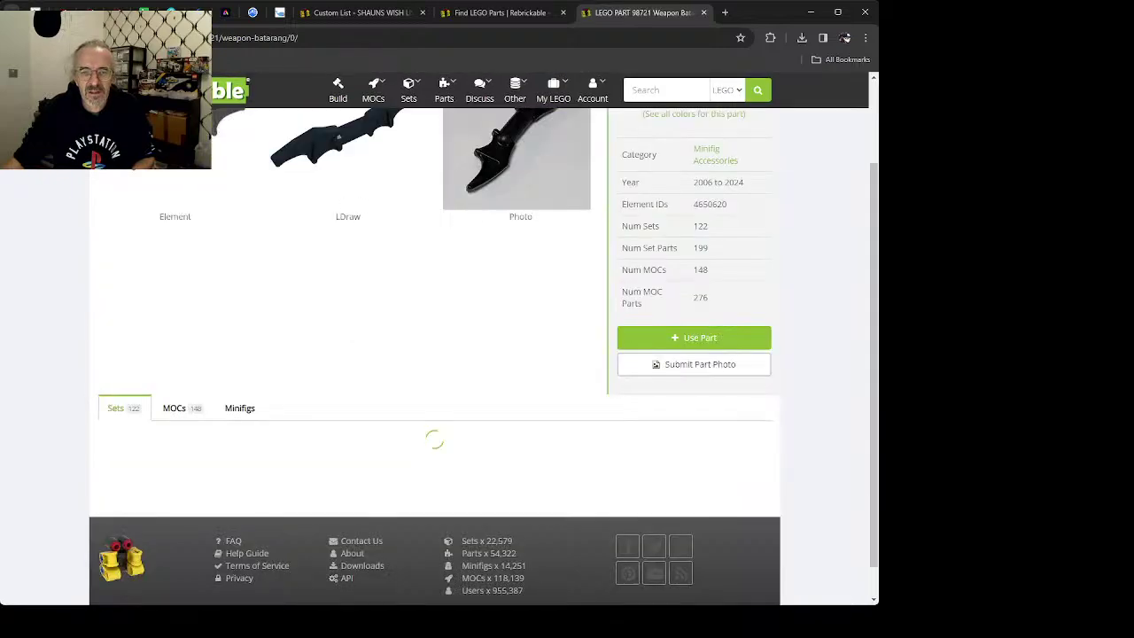
pyautogui.scroll(-20, 483, 354)
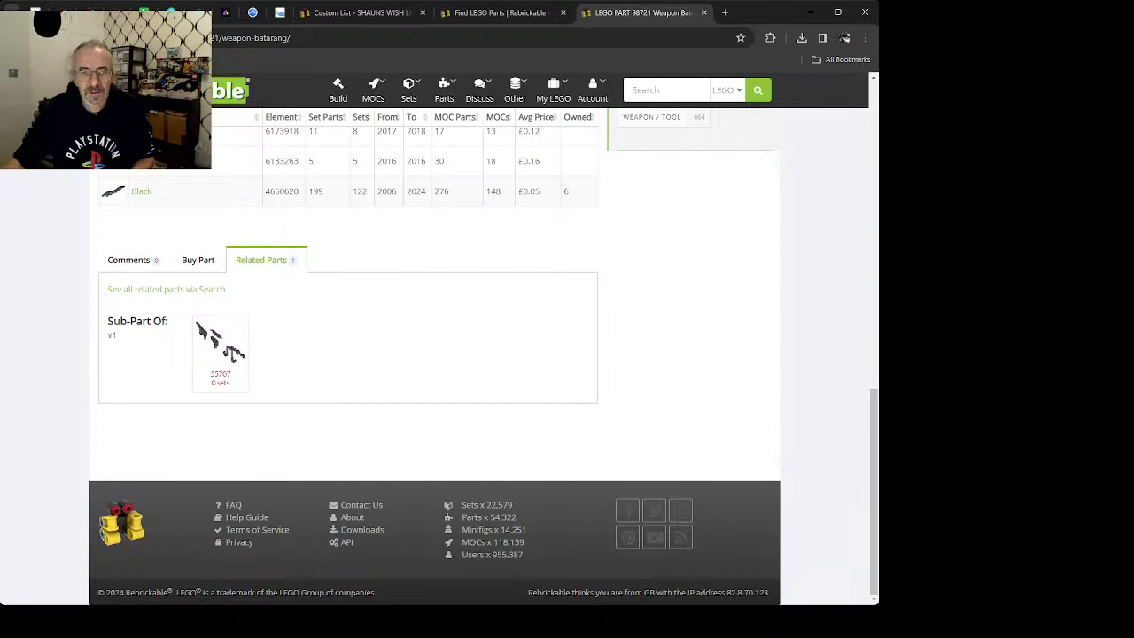
pyautogui.hotkey('alt', 'Left')
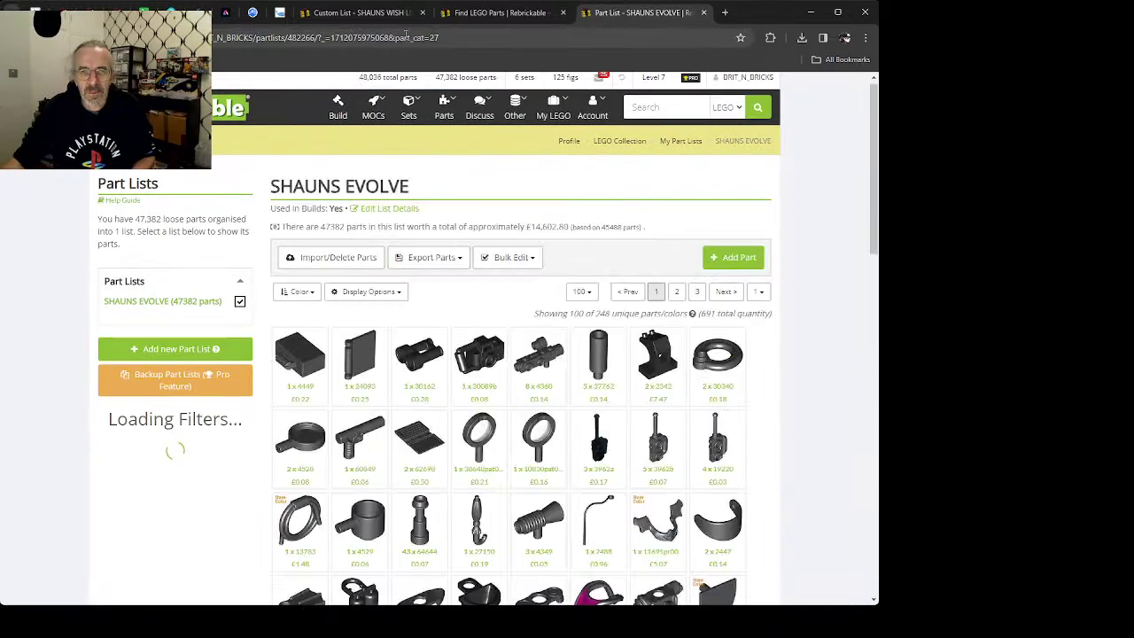
# Step: From the wish list, open the full part page of Minifig Neckwear Basket 4523 at its available colors
pyautogui.click(403, 12)
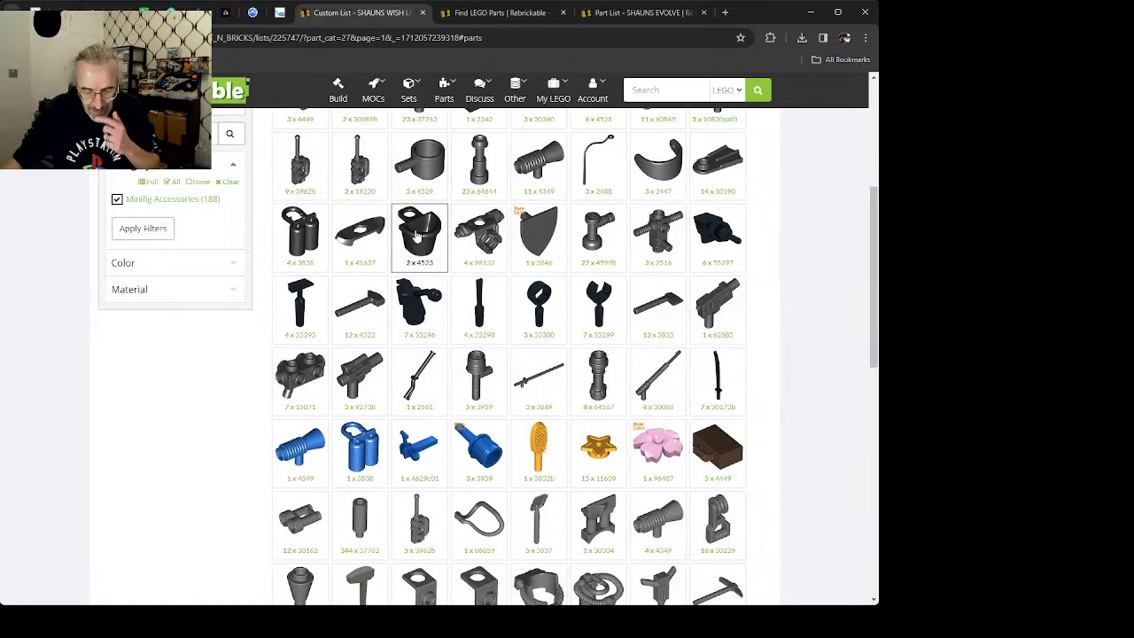
pyautogui.click(417, 235)
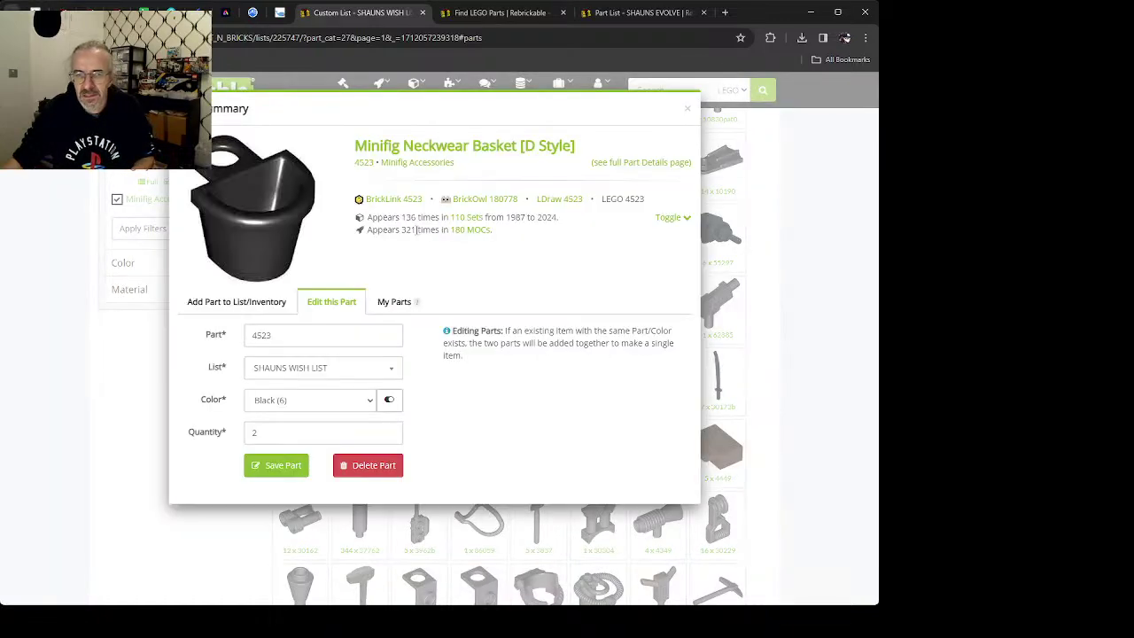
pyautogui.click(470, 153)
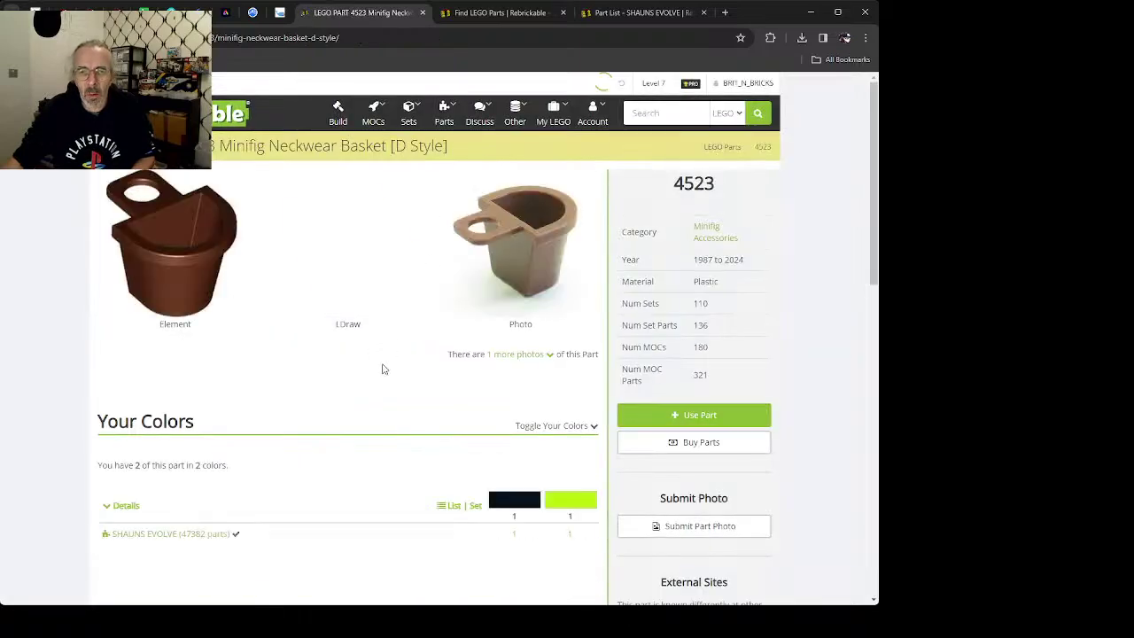
pyautogui.scroll(-5, 383, 370)
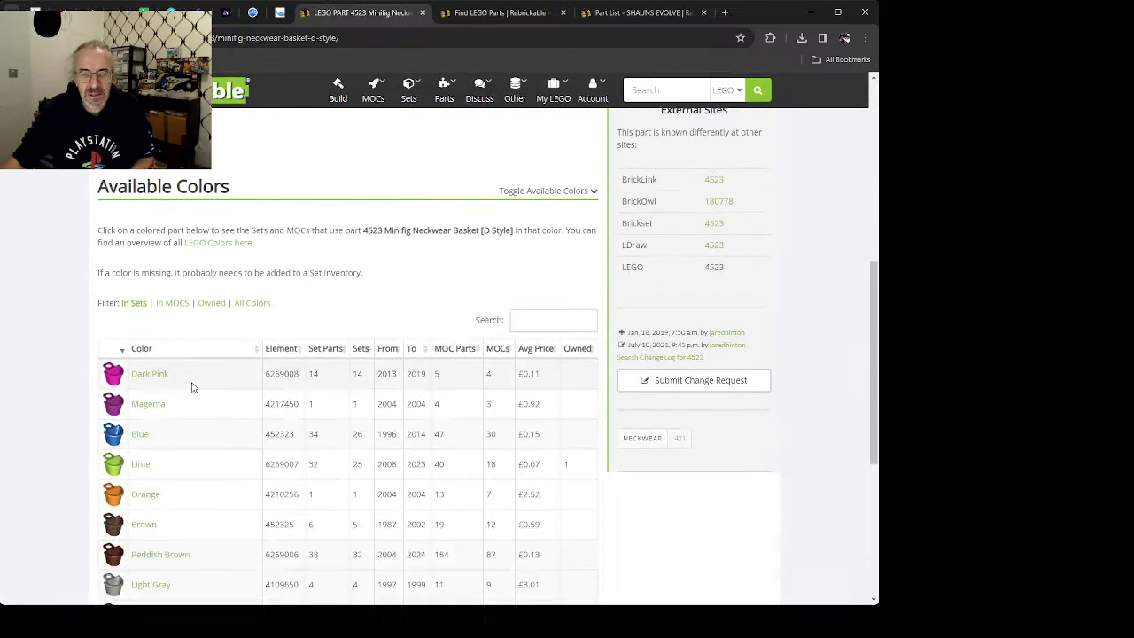
# Step: Open the Dark Pink basket's color page and examine the inventory of the Animals' Christmas Party Set that contains it
pyautogui.click(151, 373)
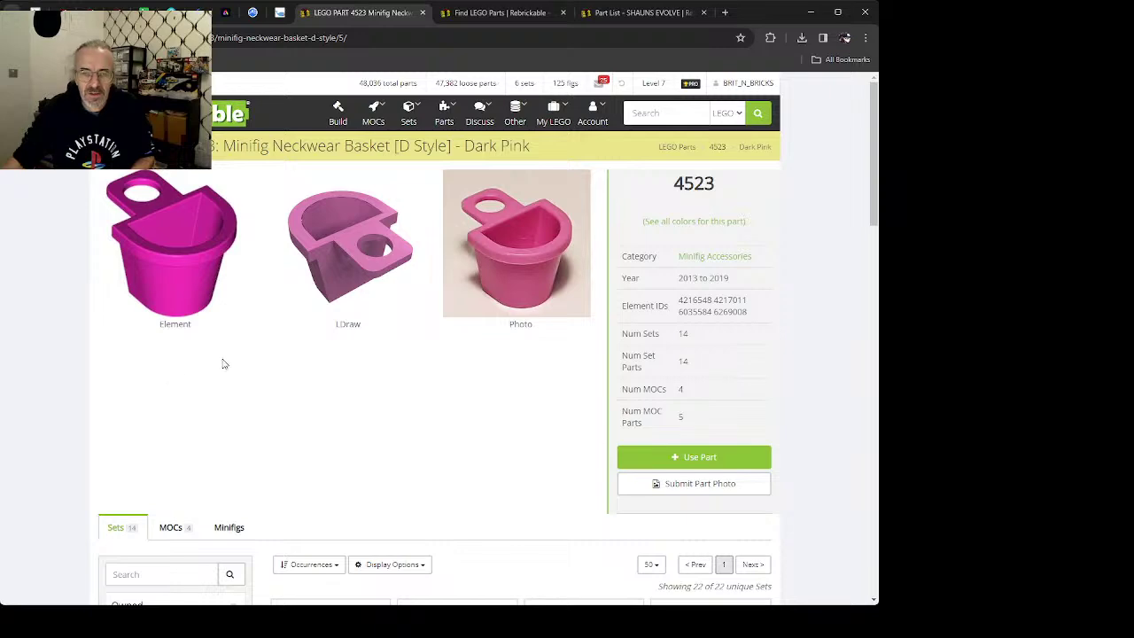
pyautogui.scroll(-4, 240, 362)
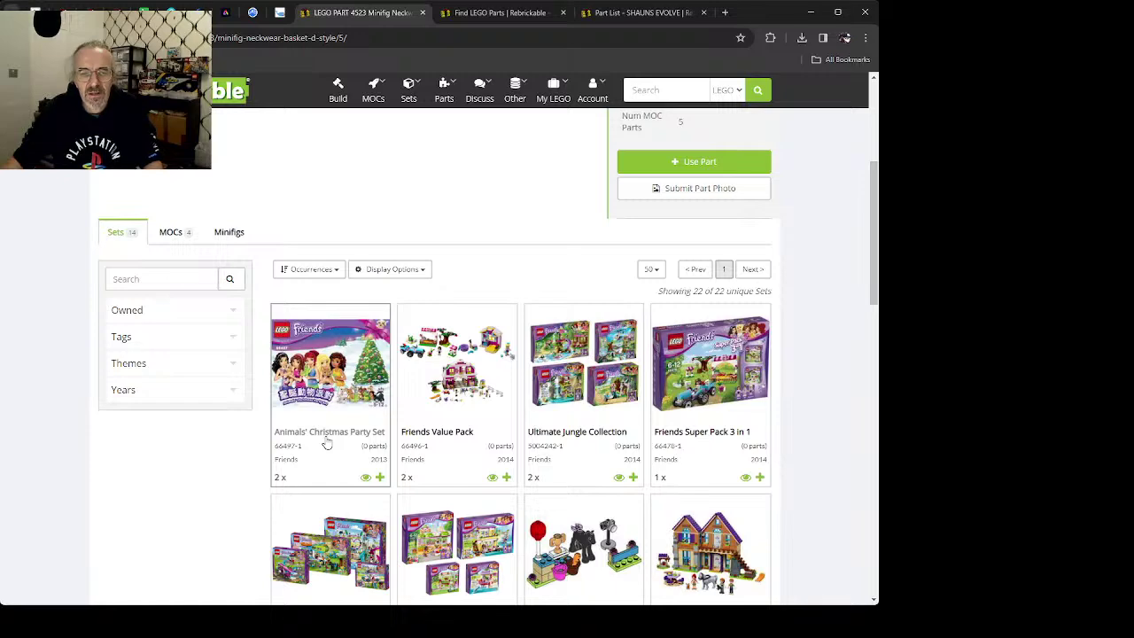
pyautogui.click(335, 375)
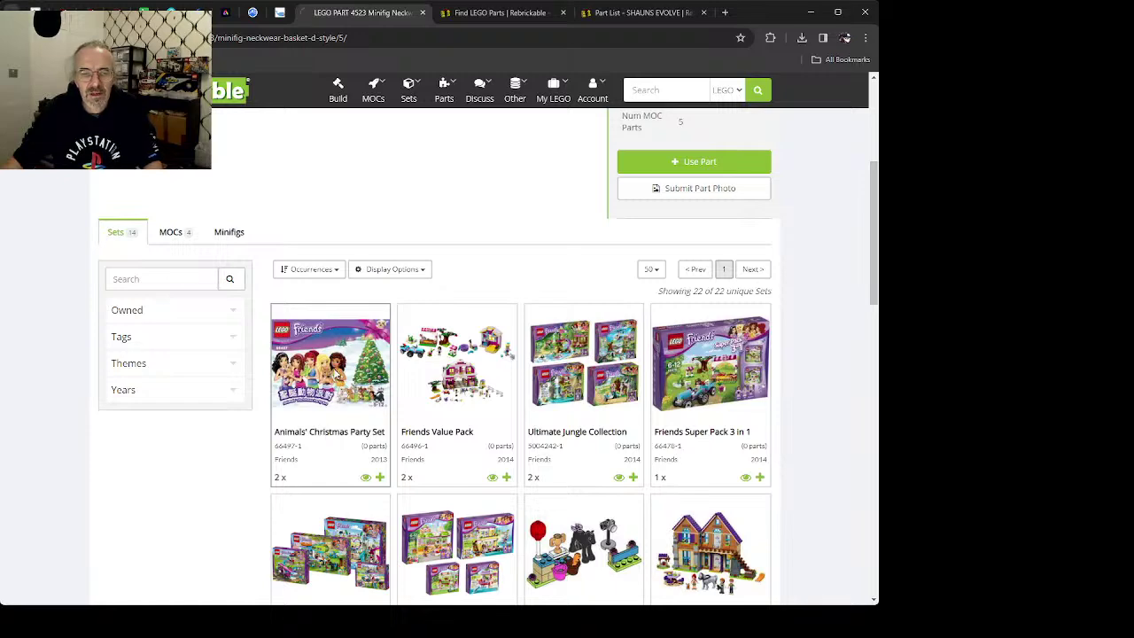
pyautogui.scroll(-4, 335, 375)
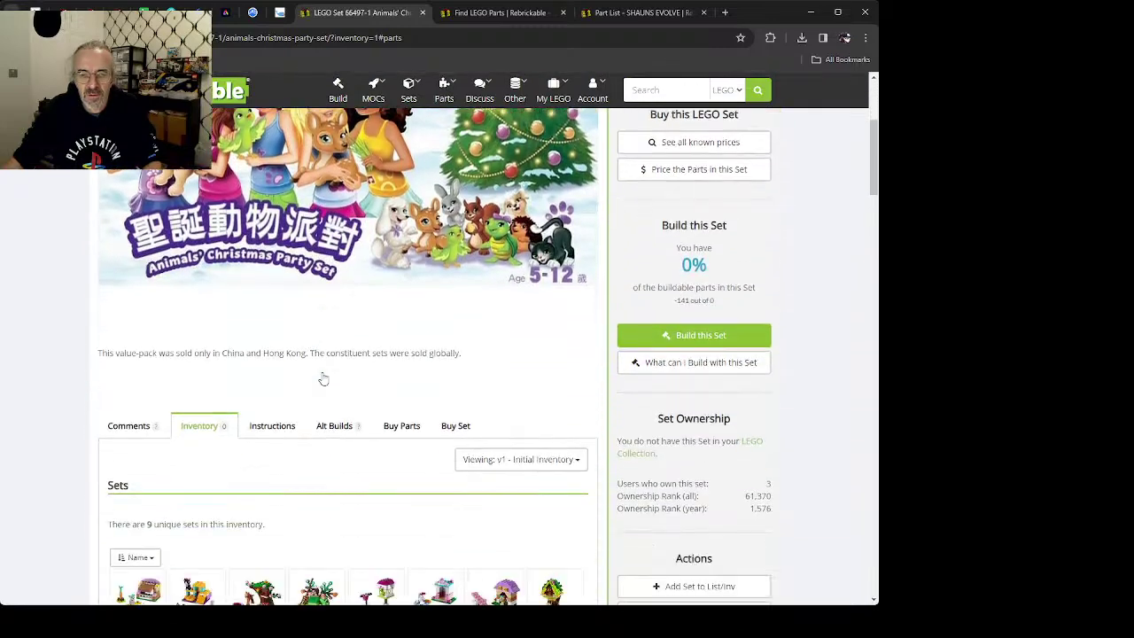
pyautogui.scroll(-2, 312, 390)
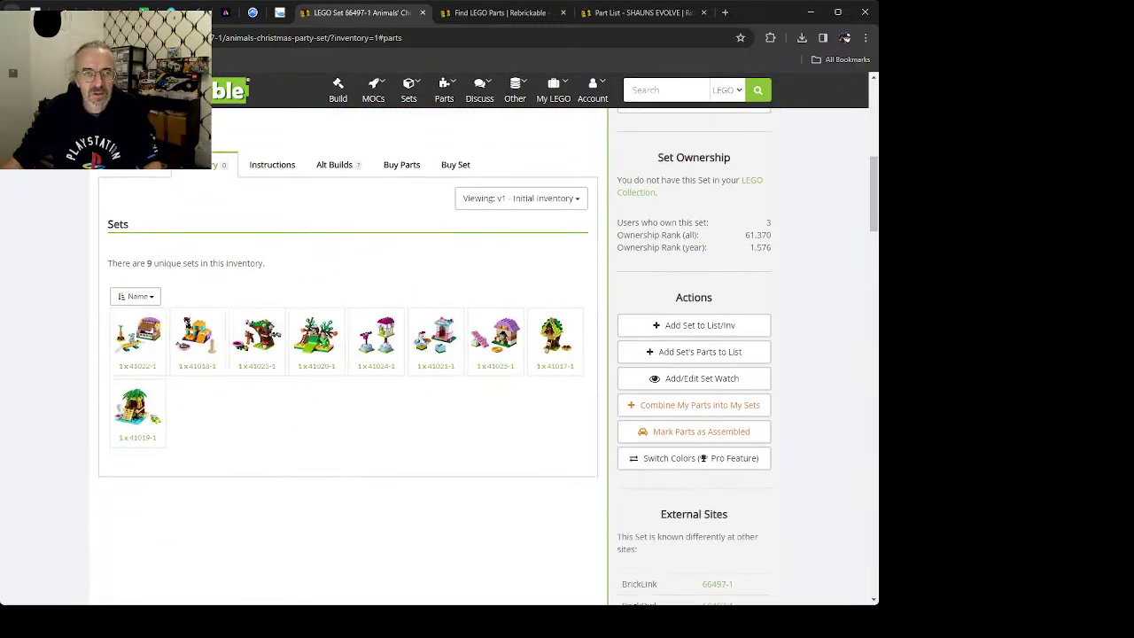
# Step: Look over the other sets containing the Dark Pink basket, and return to the basket's available colors
pyautogui.hotkey('alt', 'Left')
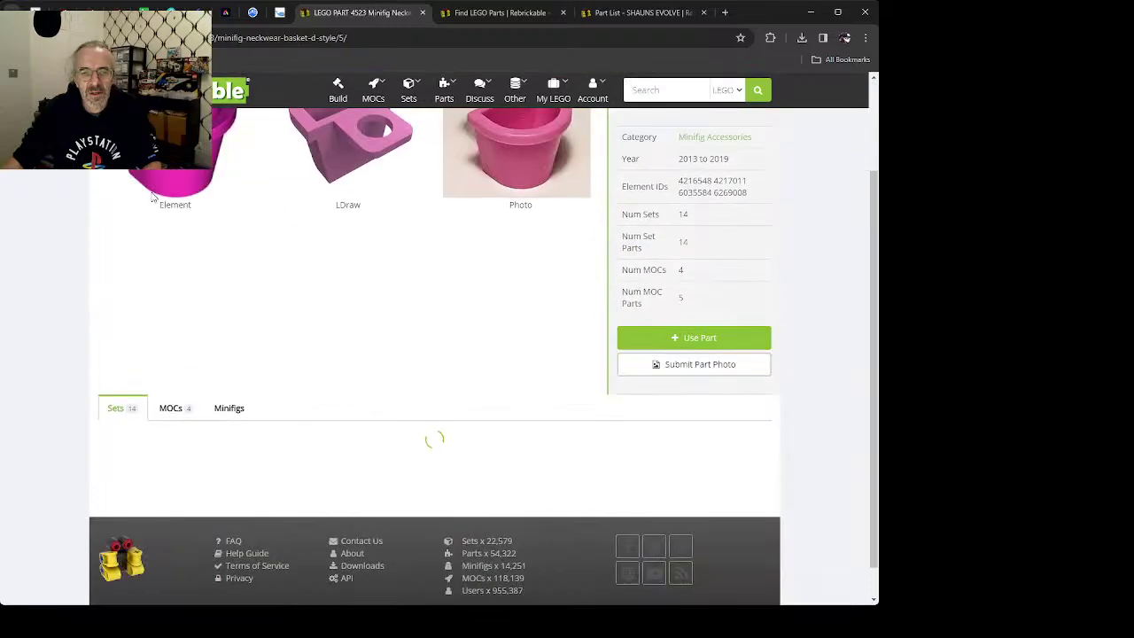
pyautogui.scroll(-3, 328, 329)
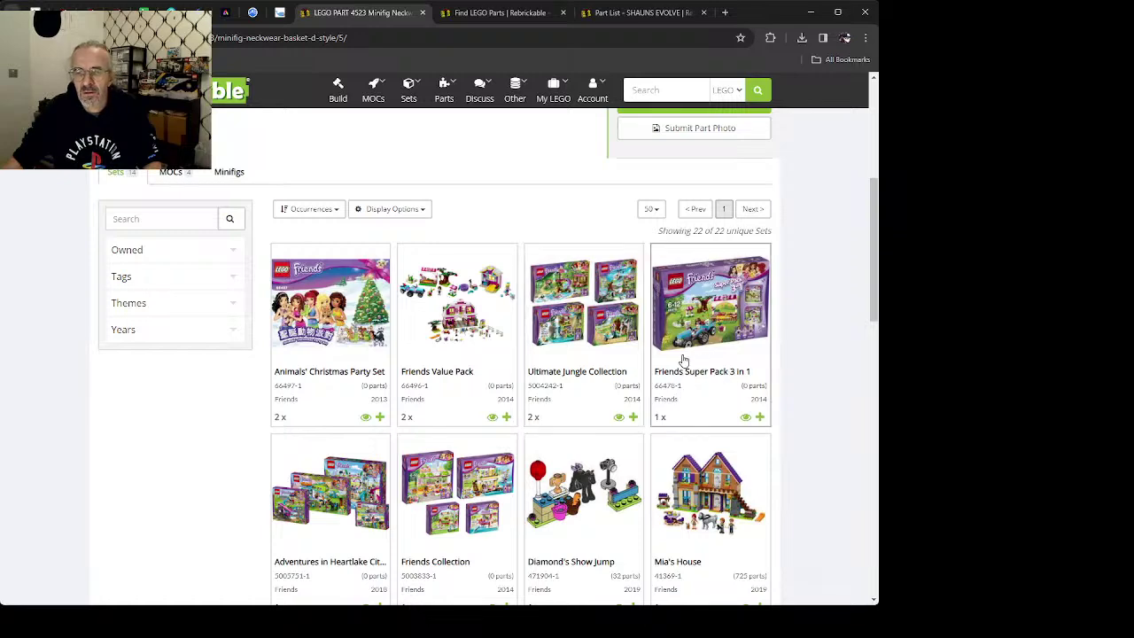
pyautogui.scroll(3, 581, 404)
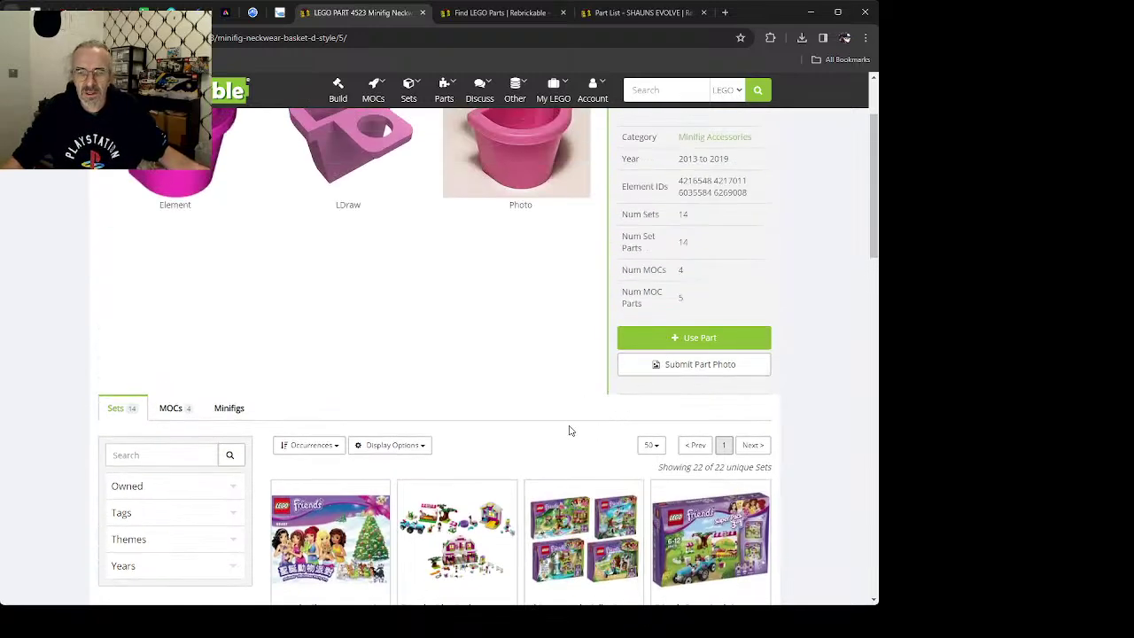
pyautogui.hotkey('alt', 'Left')
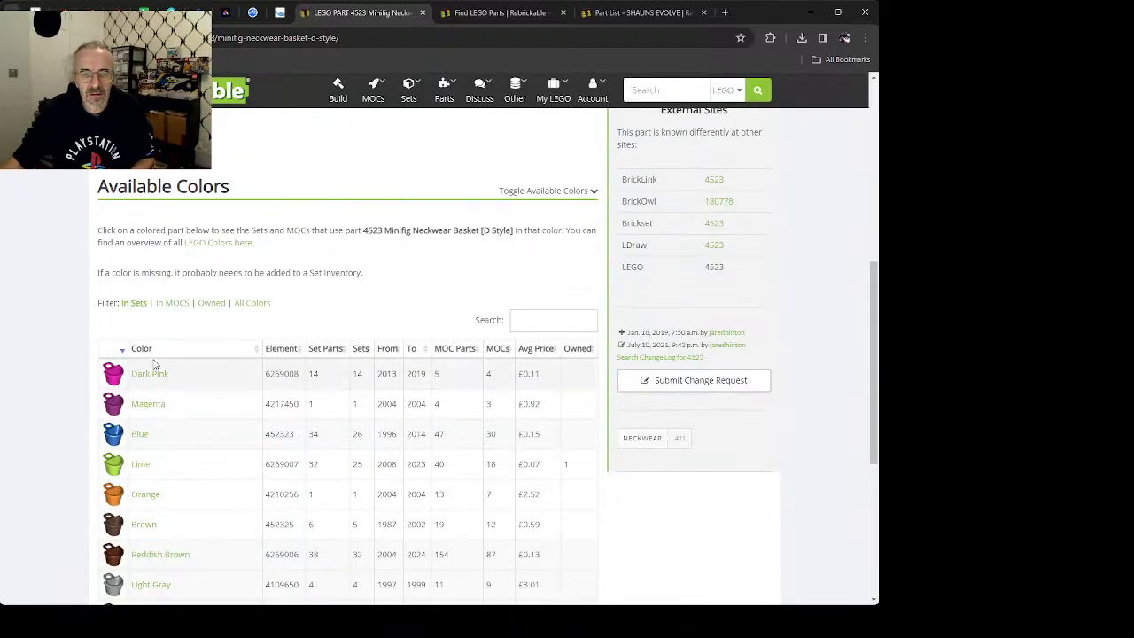
# Step: Add one Dark Pink Minifig Neckwear Basket 4523 to the EVOLVE part list
pyautogui.click(152, 377)
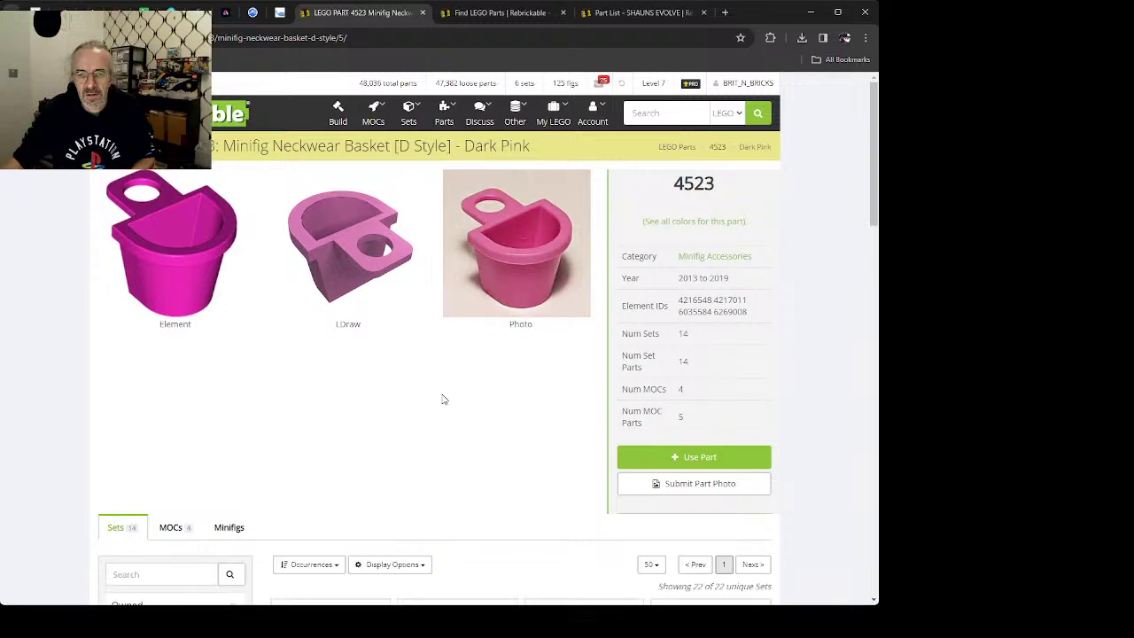
pyautogui.scroll(-2, 470, 396)
pyautogui.click(709, 340)
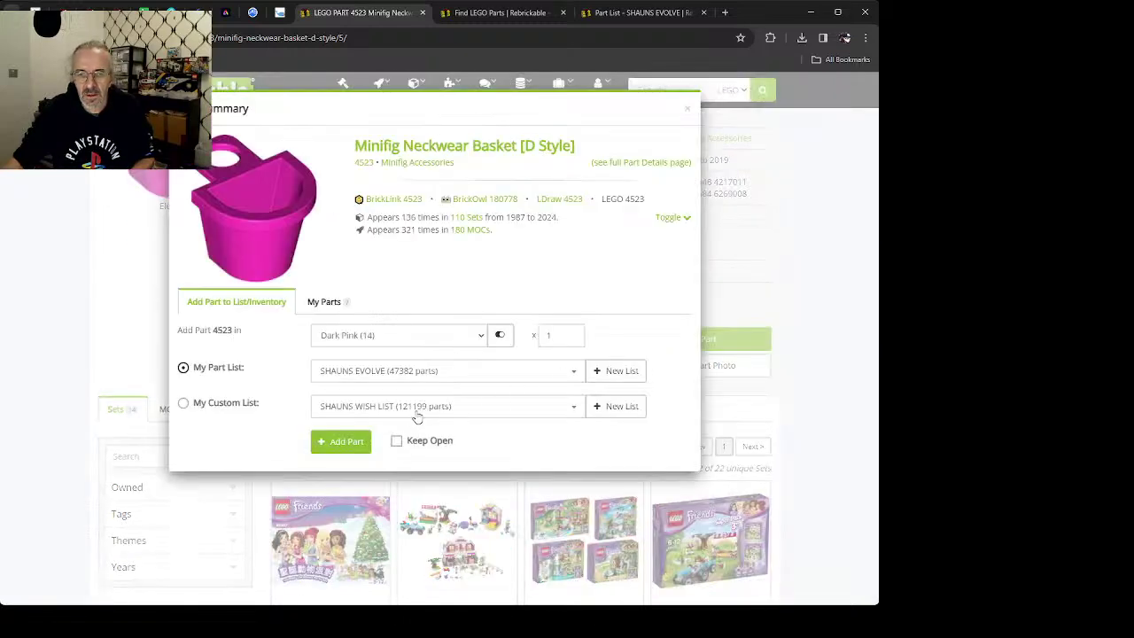
pyautogui.click(338, 450)
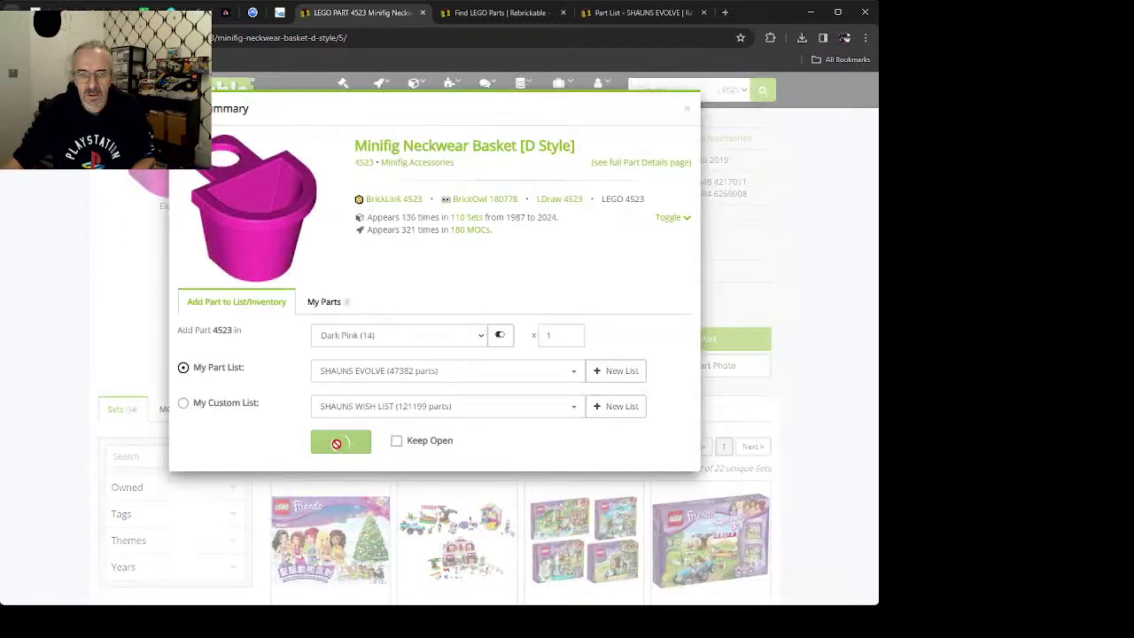
# Step: Add one Dark Pink Minifig Neckwear Basket 4523 to the custom wish list as well
pyautogui.click(675, 338)
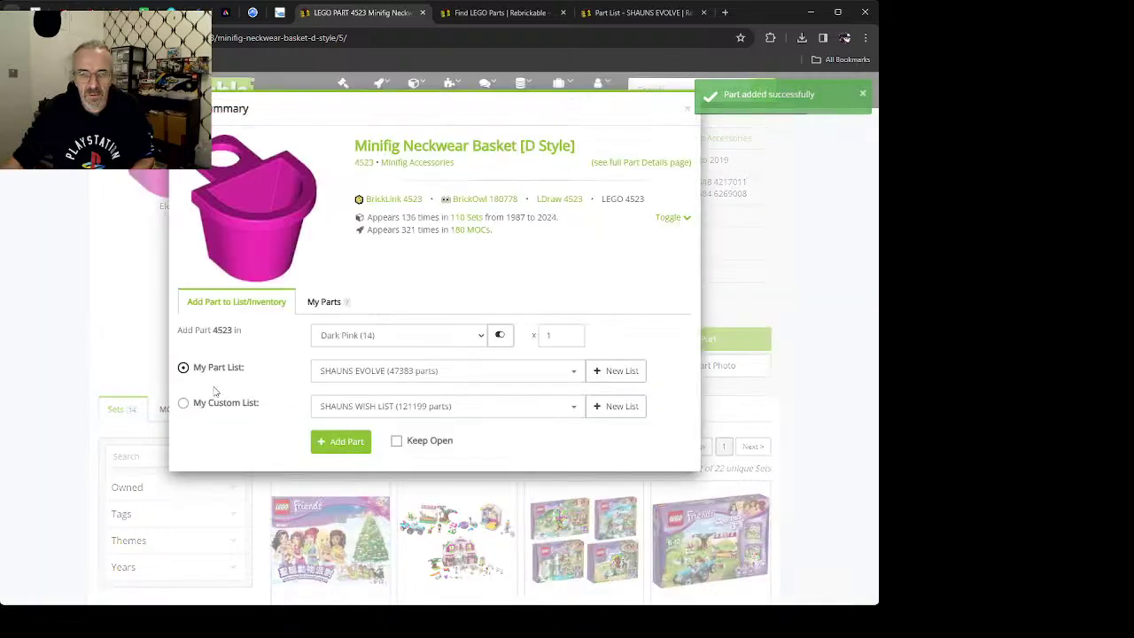
pyautogui.click(183, 403)
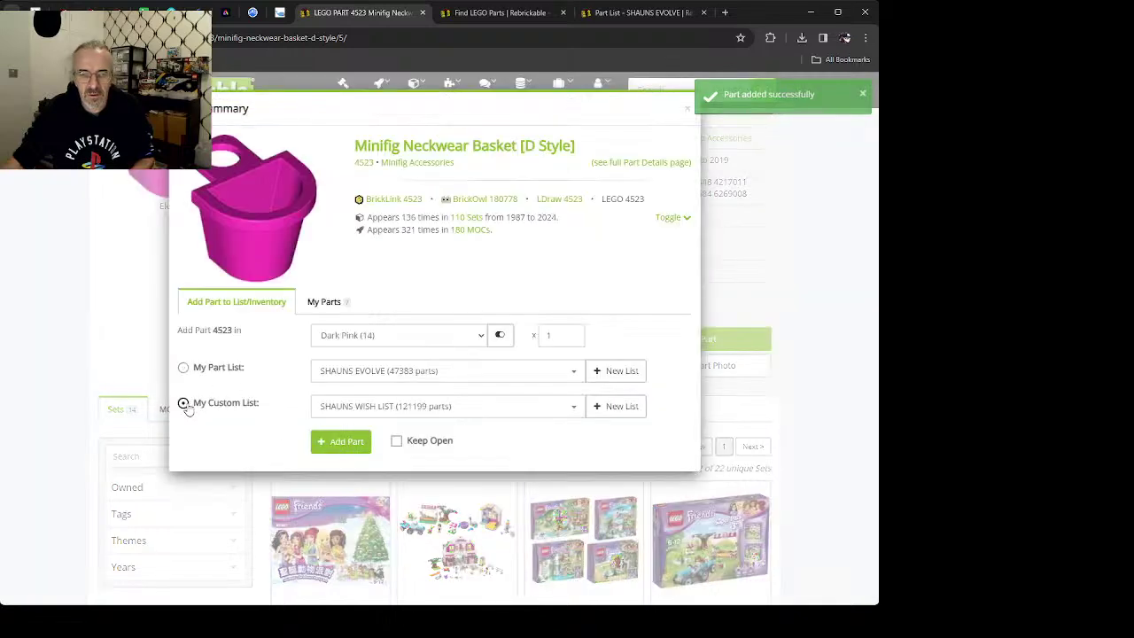
pyautogui.click(338, 441)
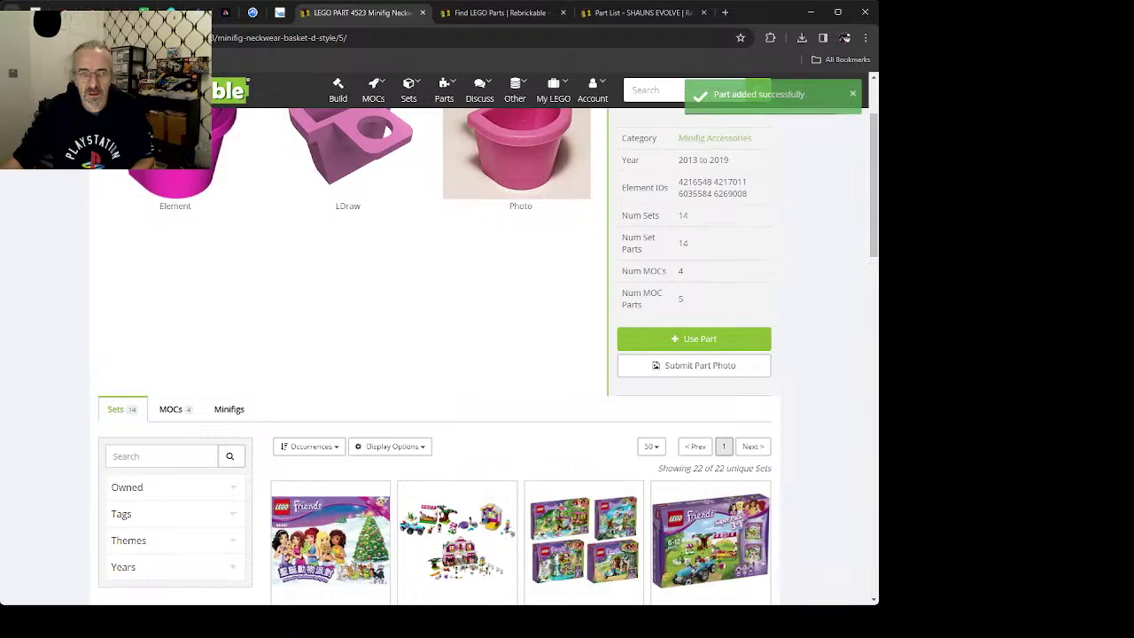
# Step: Review the Minifig Neckwear Basket's available colors, return to the custom wish list, and look over its minifig accessories
pyautogui.scroll(-10, 483, 354)
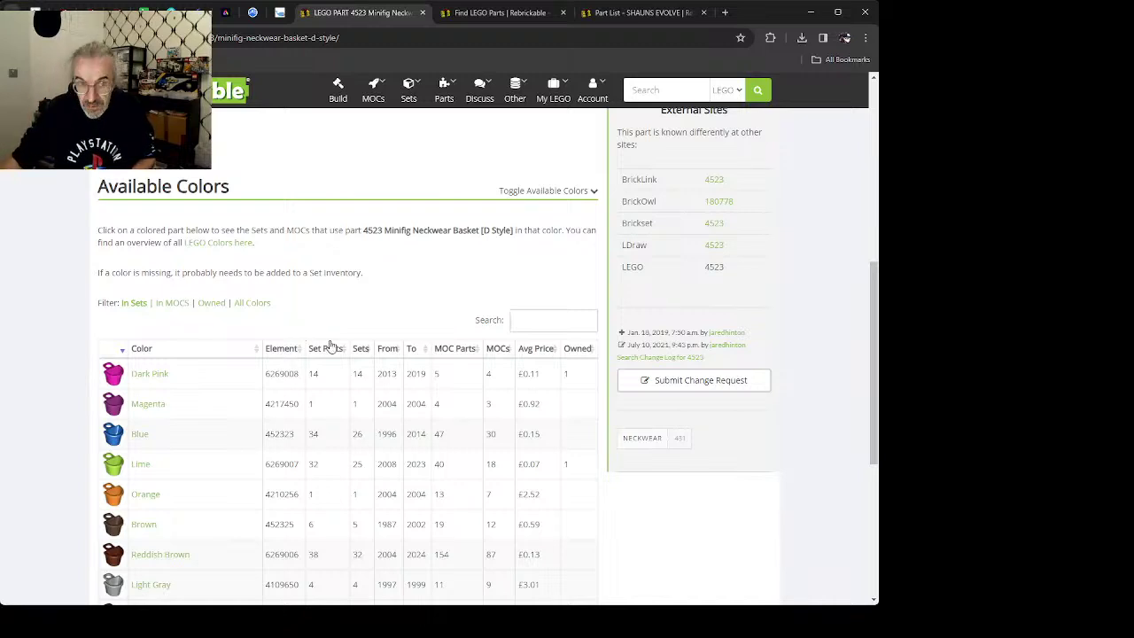
pyautogui.hotkey('alt', 'Left')
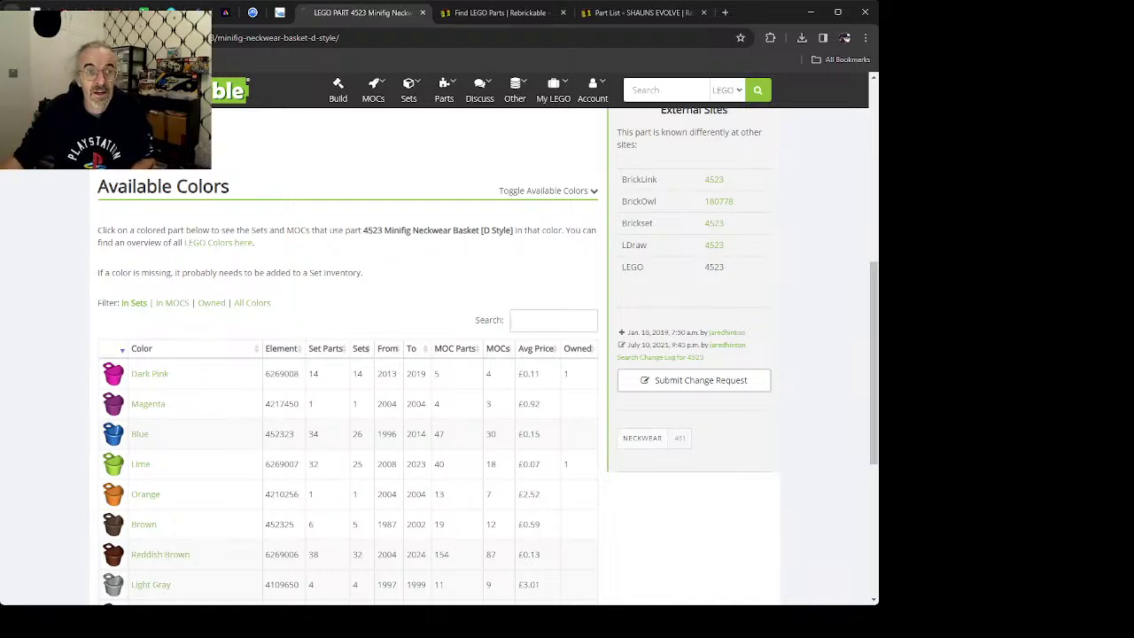
pyautogui.scroll(-5, 555, 429)
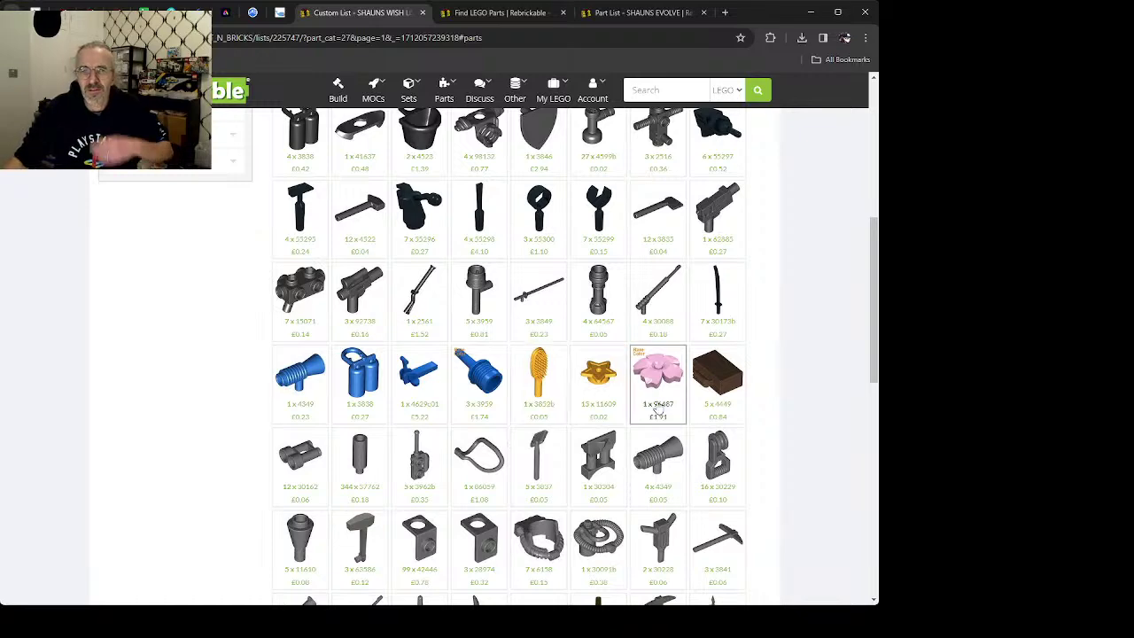
# Step: Open the Rebrickable home page in a new tab and search the LEGO sets for "ucs"
pyautogui.click(726, 10)
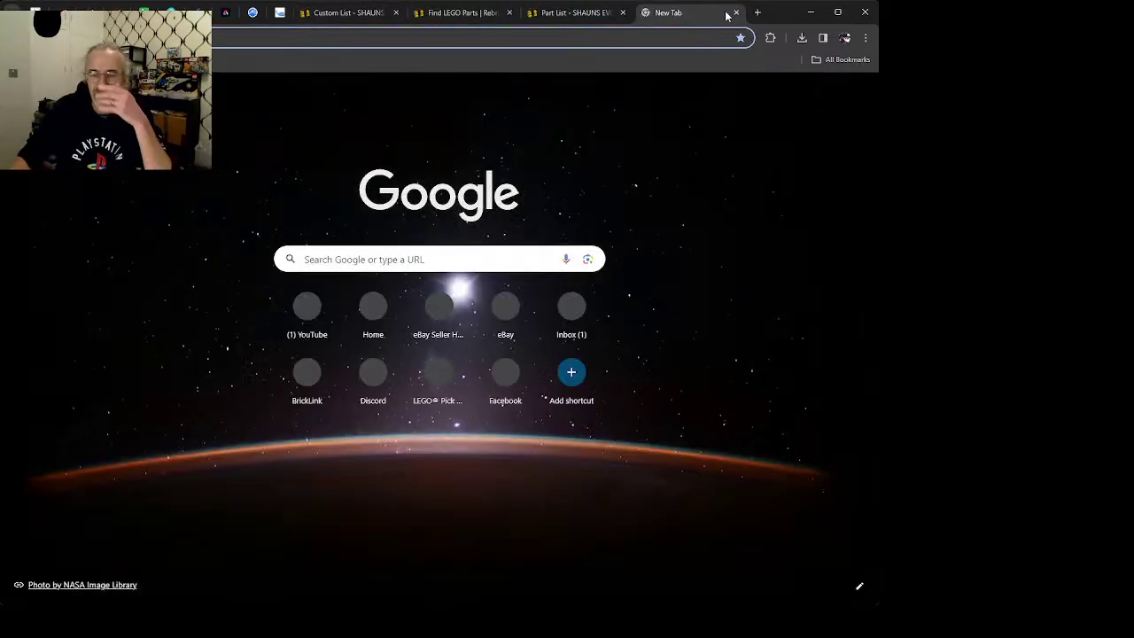
pyautogui.press('Return')
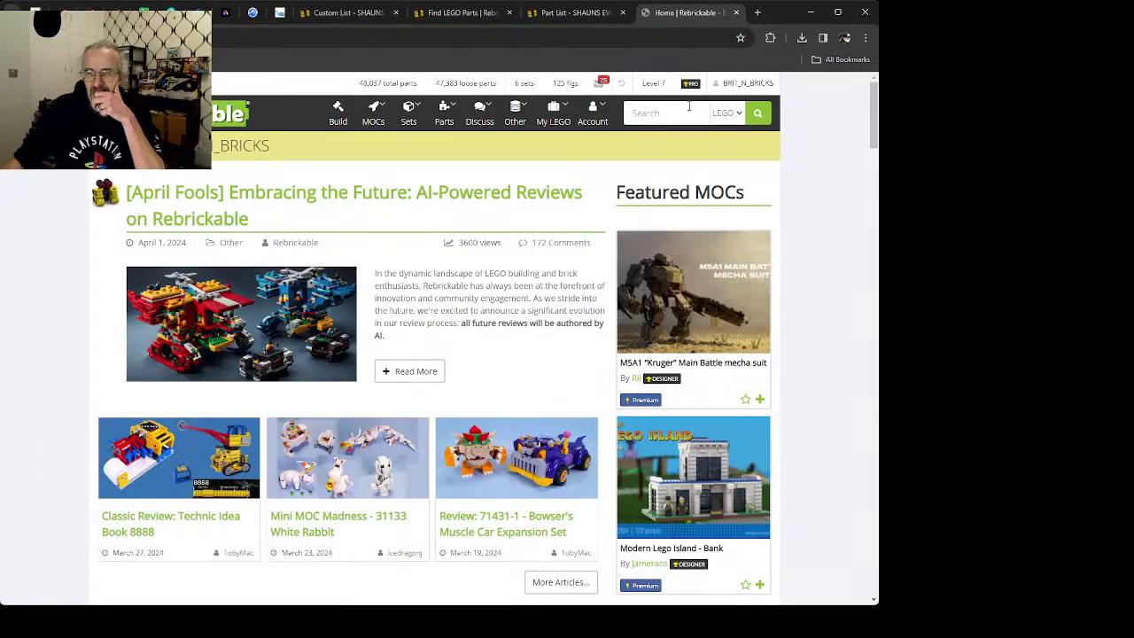
pyautogui.moveTo(406, 114)
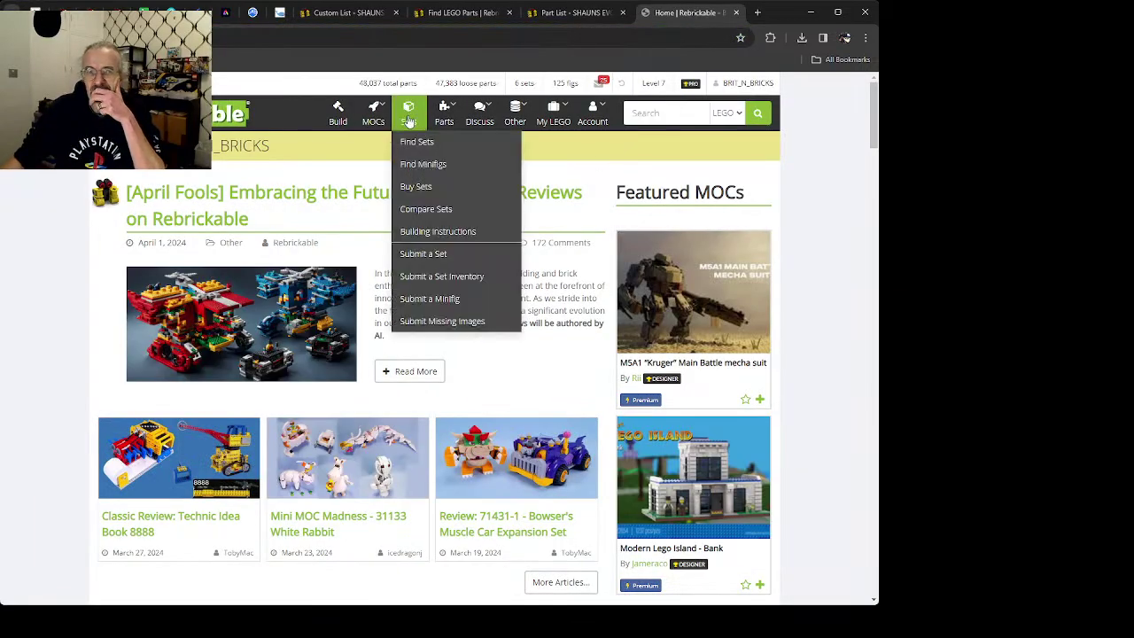
pyautogui.click(414, 144)
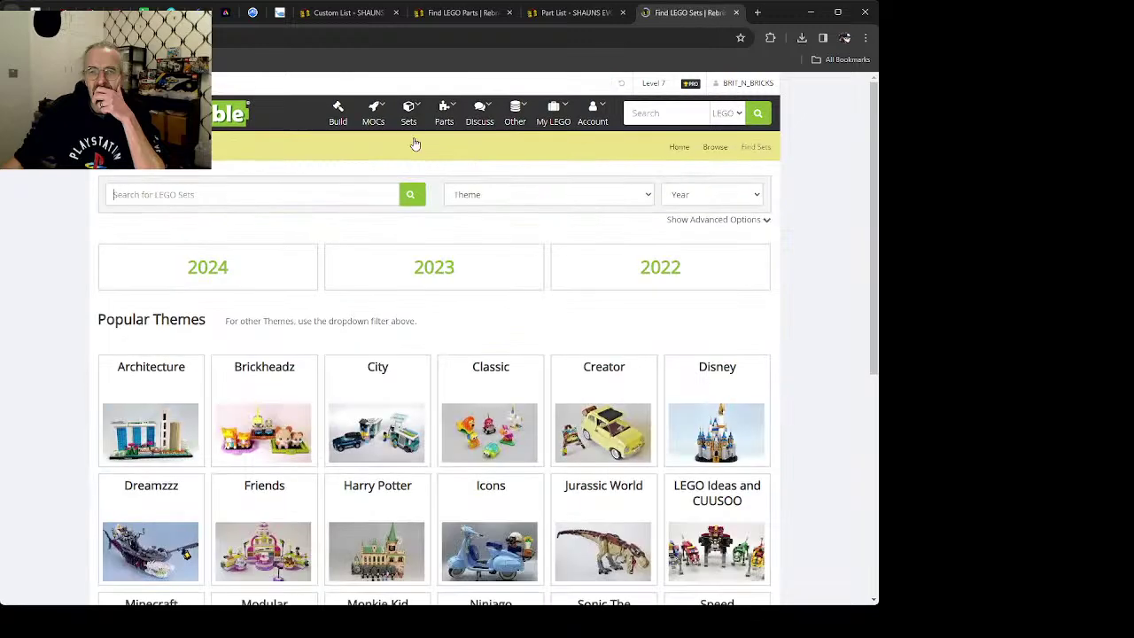
pyautogui.click(236, 190)
pyautogui.write('ucs')
pyautogui.press('Return')
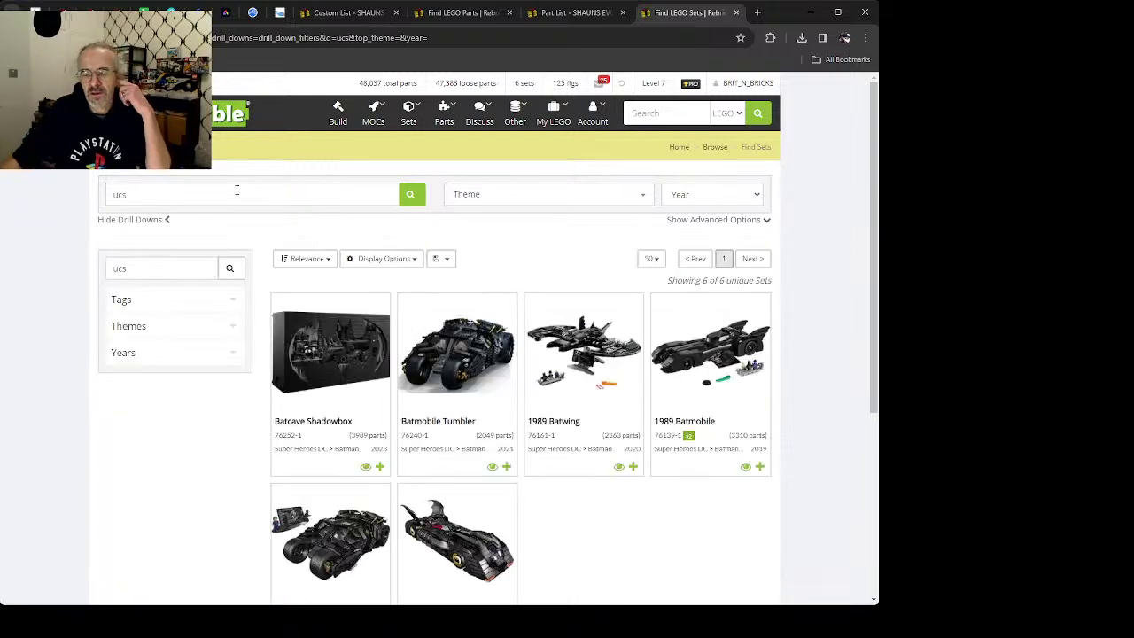
# Step: Look over the found Batman sets and check how much of the 1989 Batwing 76161-1 can be built from owned parts
pyautogui.scroll(-2, 385, 405)
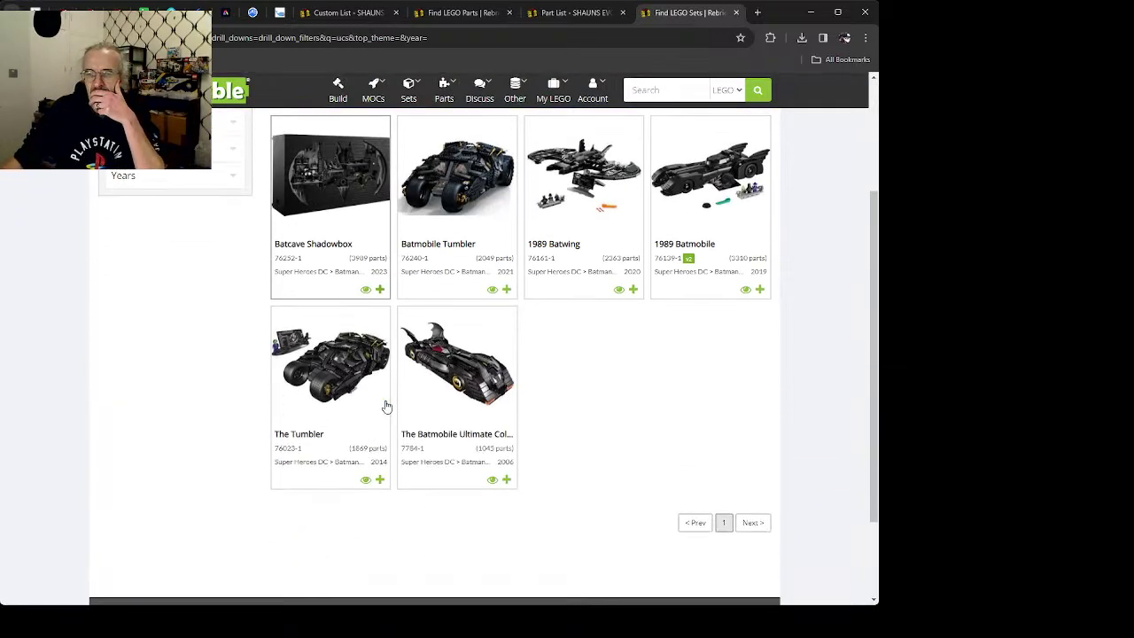
pyautogui.scroll(1, 385, 405)
pyautogui.scroll(1, 382, 400)
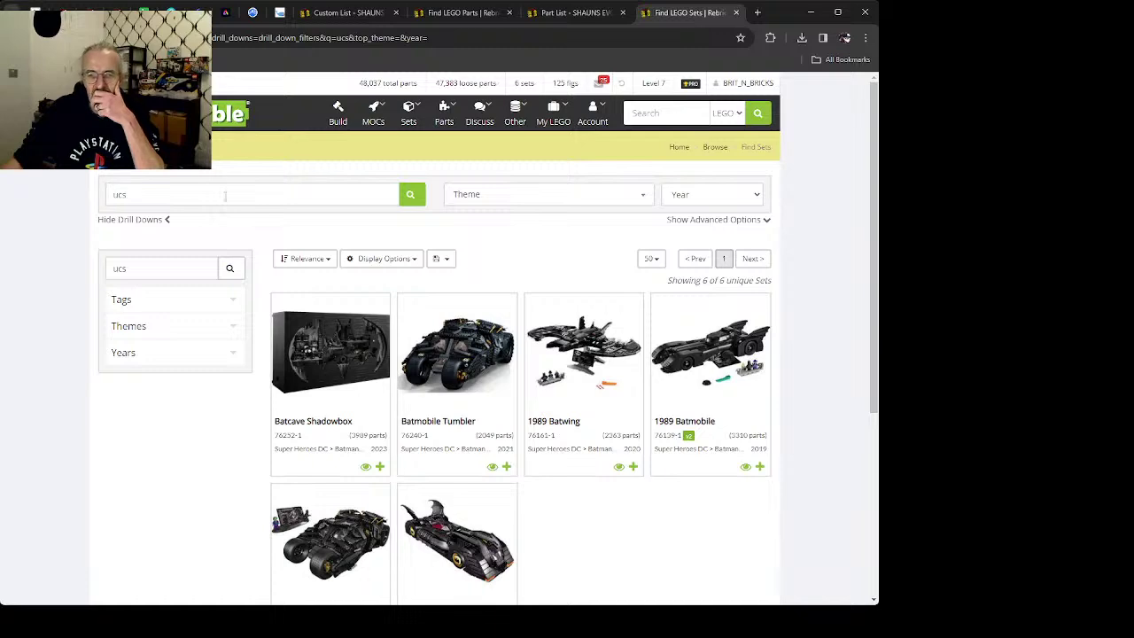
pyautogui.click(579, 364)
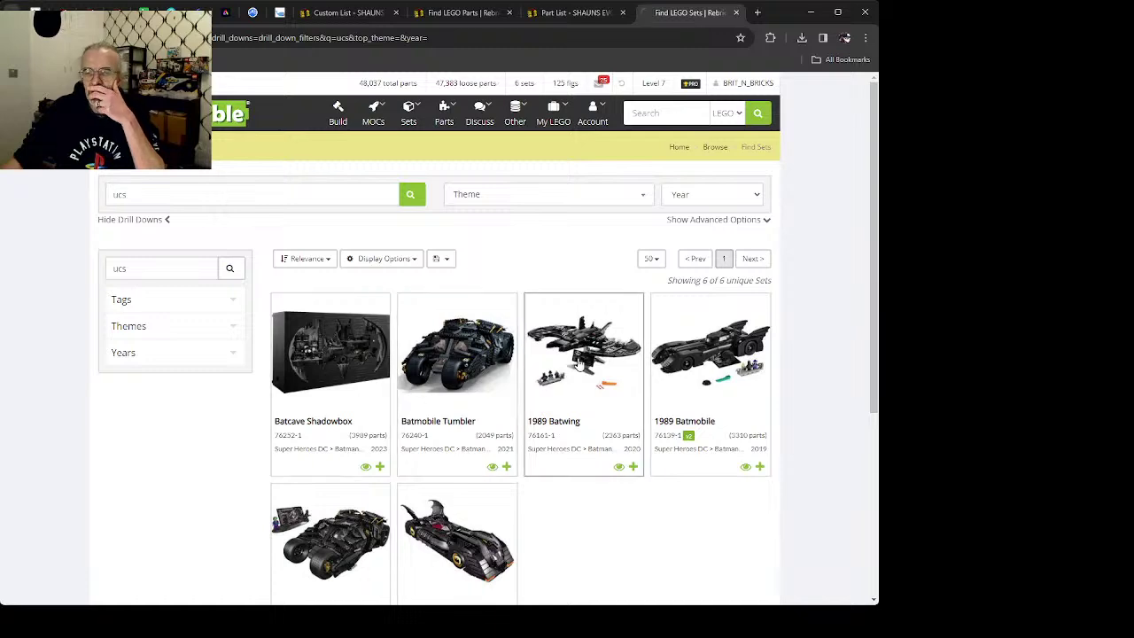
pyautogui.scroll(-4, 461, 380)
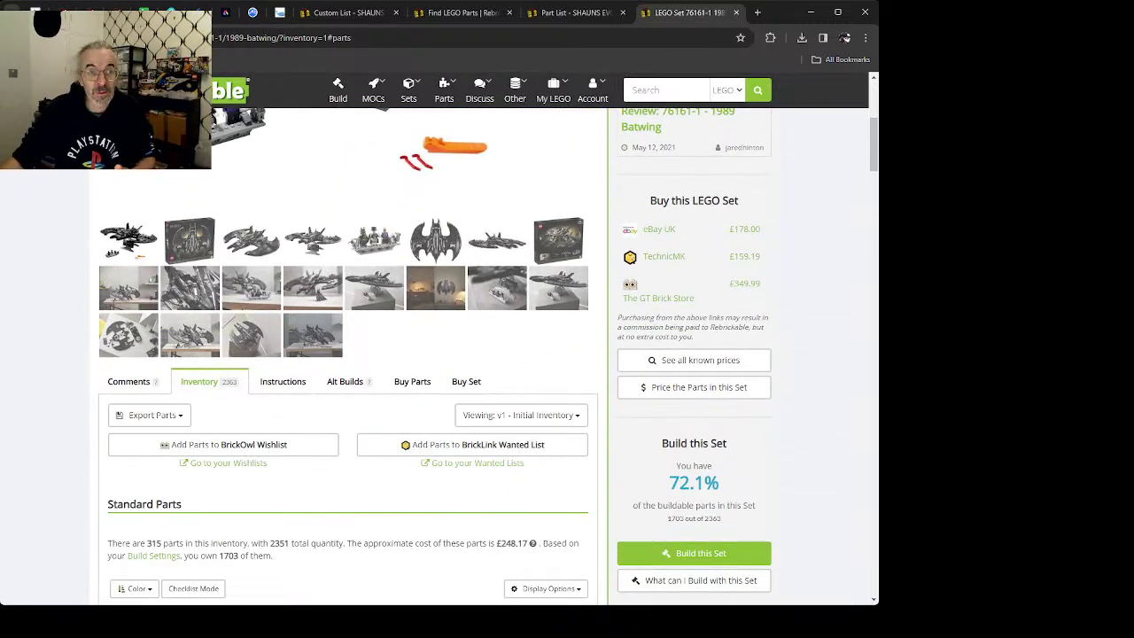
# Step: Return to the set search and search for "venator" instead
pyautogui.hotkey('alt', 'Left')
pyautogui.click(133, 198)
pyautogui.press('BackSpace')
pyautogui.press('BackSpace')
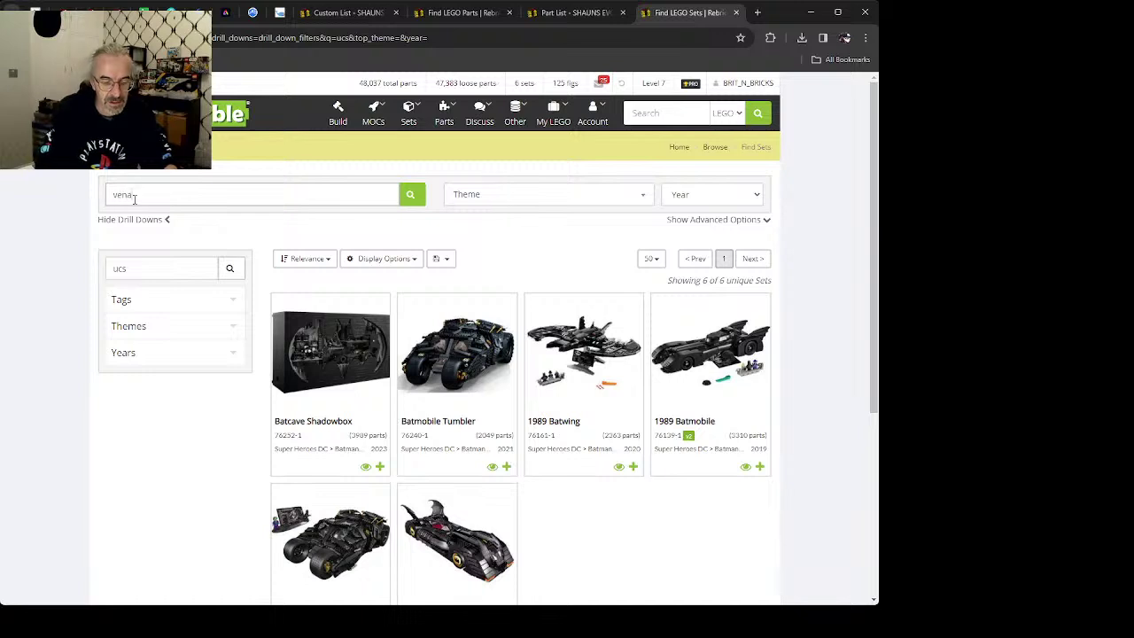
pyautogui.write('venator')
pyautogui.press('Return')
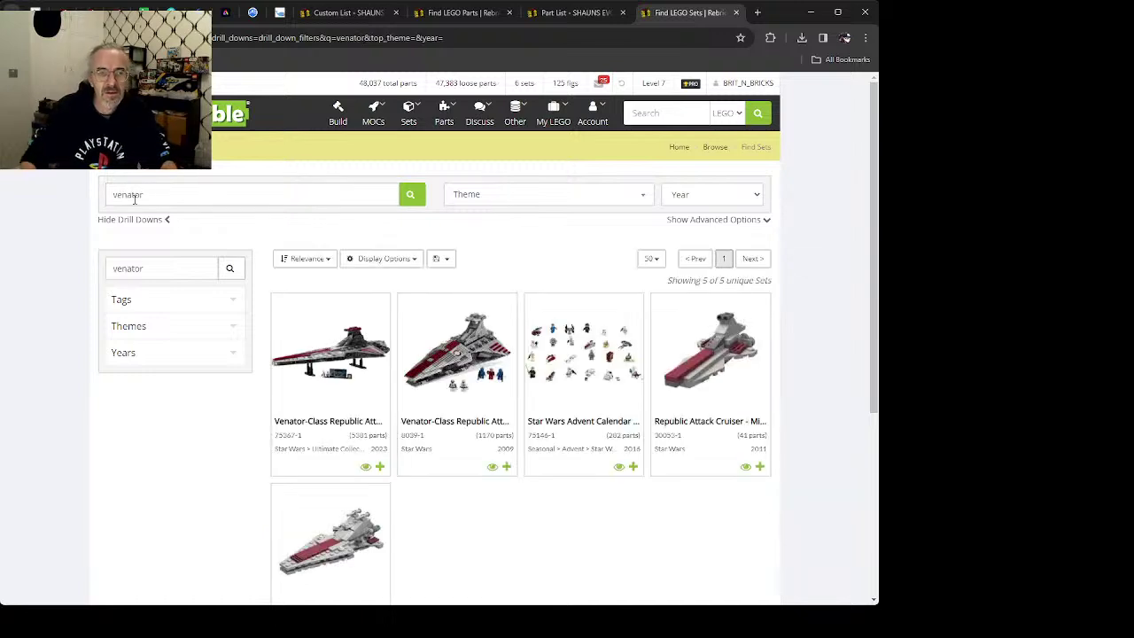
# Step: Examine the build percentage, parts cost and inventory of Venator-Class Republic Attack Cruiser 75367-1, and return to the search results
pyautogui.click(337, 361)
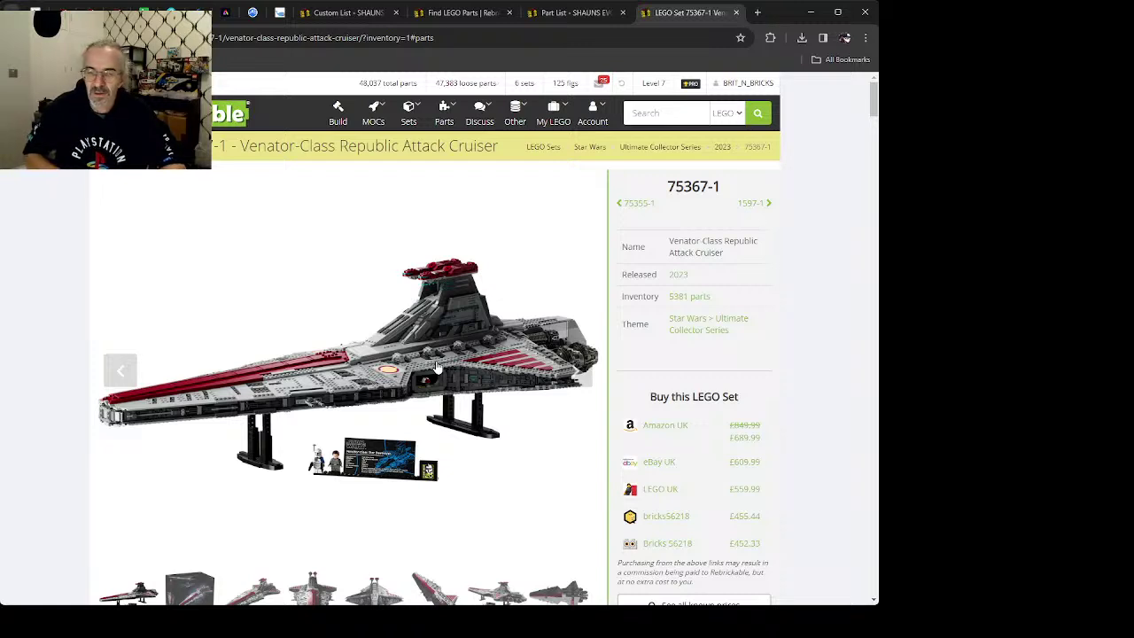
pyautogui.scroll(-3, 447, 401)
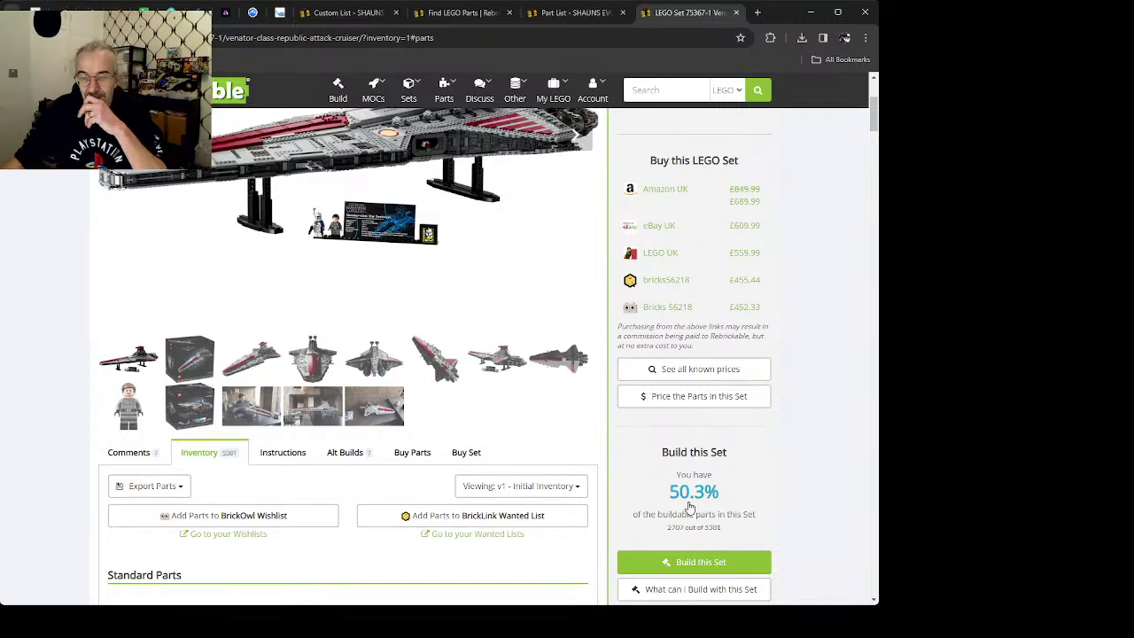
pyautogui.scroll(-3, 501, 399)
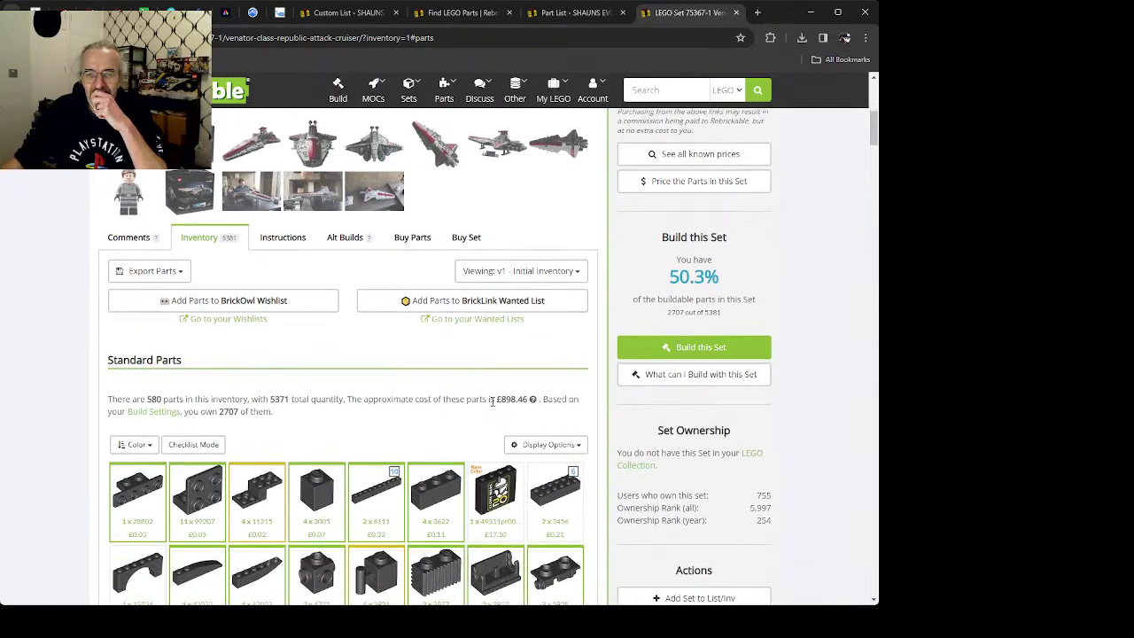
pyautogui.scroll(4, 491, 406)
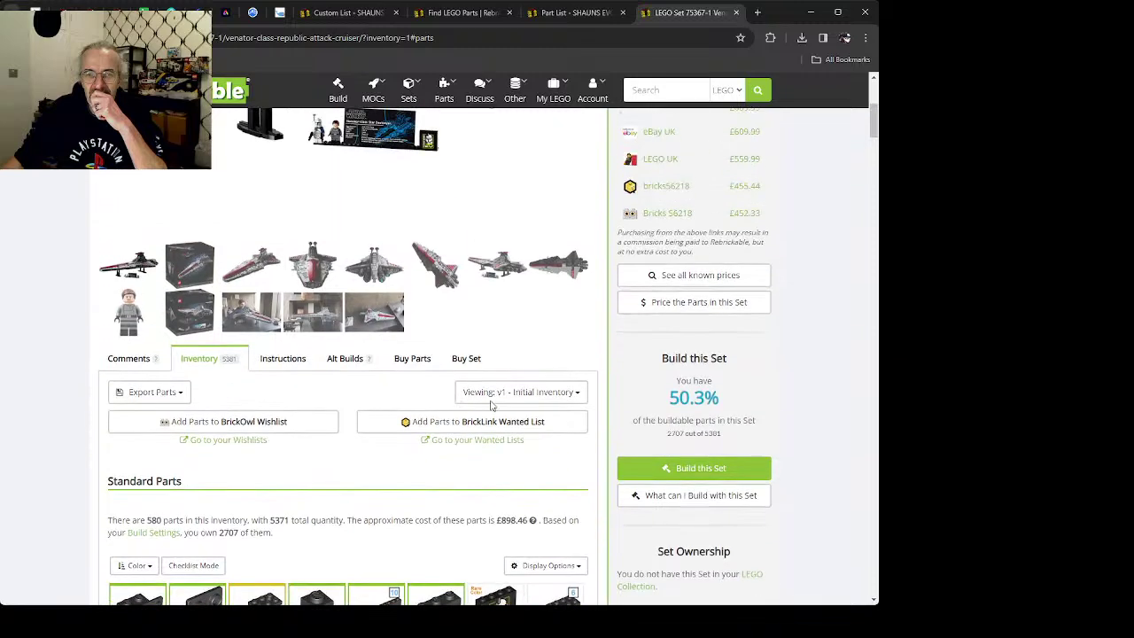
pyautogui.scroll(1, 492, 406)
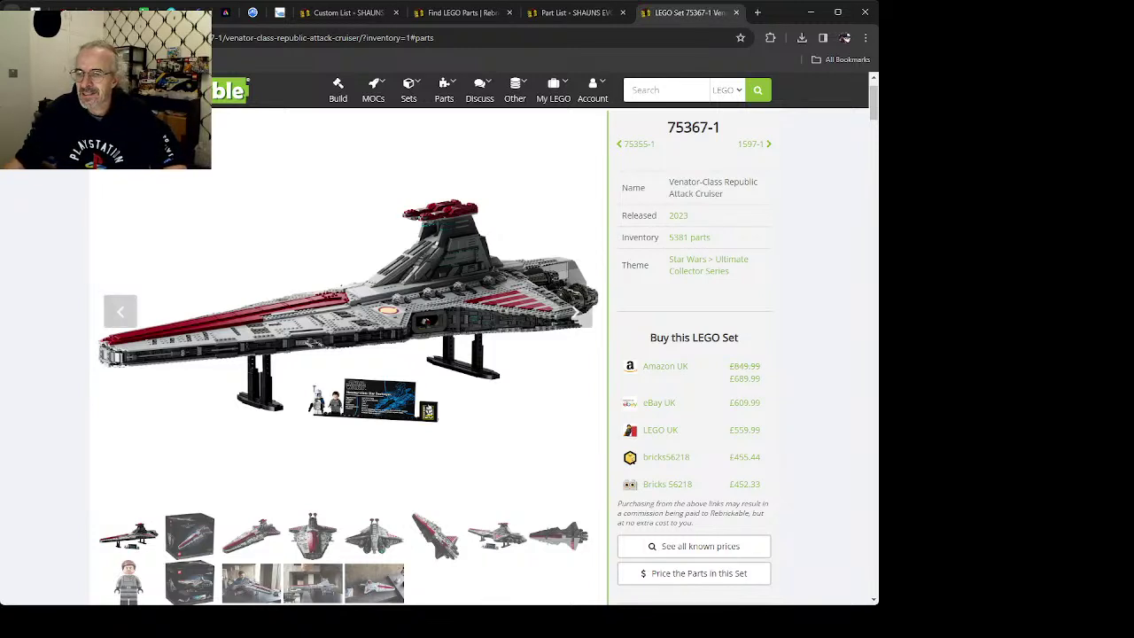
pyautogui.hotkey('alt', 'Left')
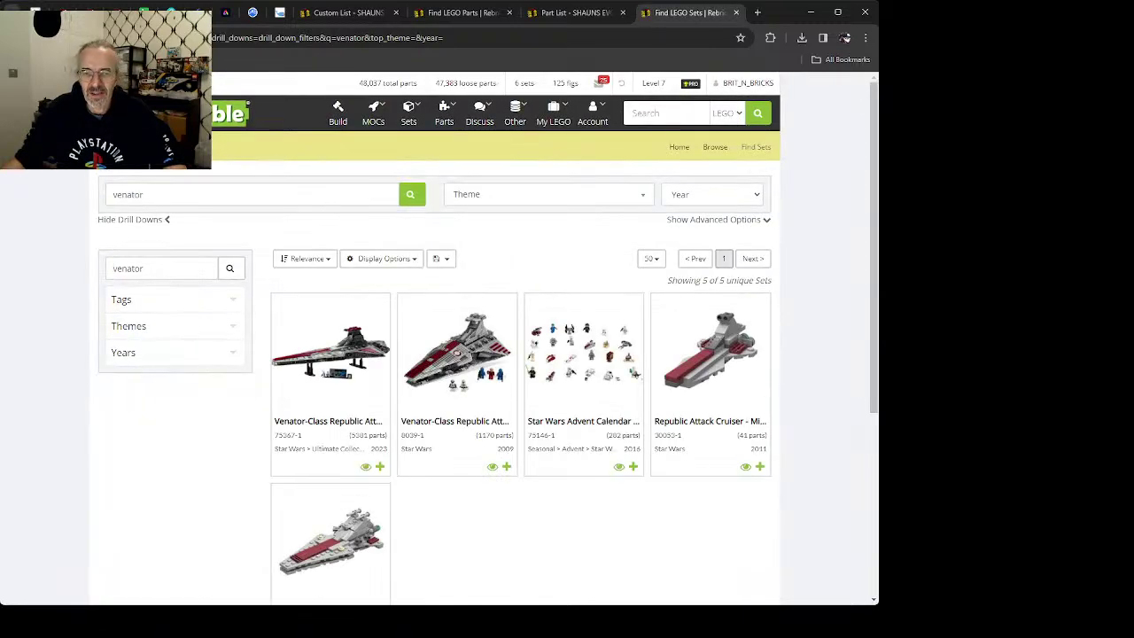
# Step: Check the owned share of buildable parts for the Republic Attack Cruiser - Mini 30053-1, and return to the results
pyautogui.click(692, 376)
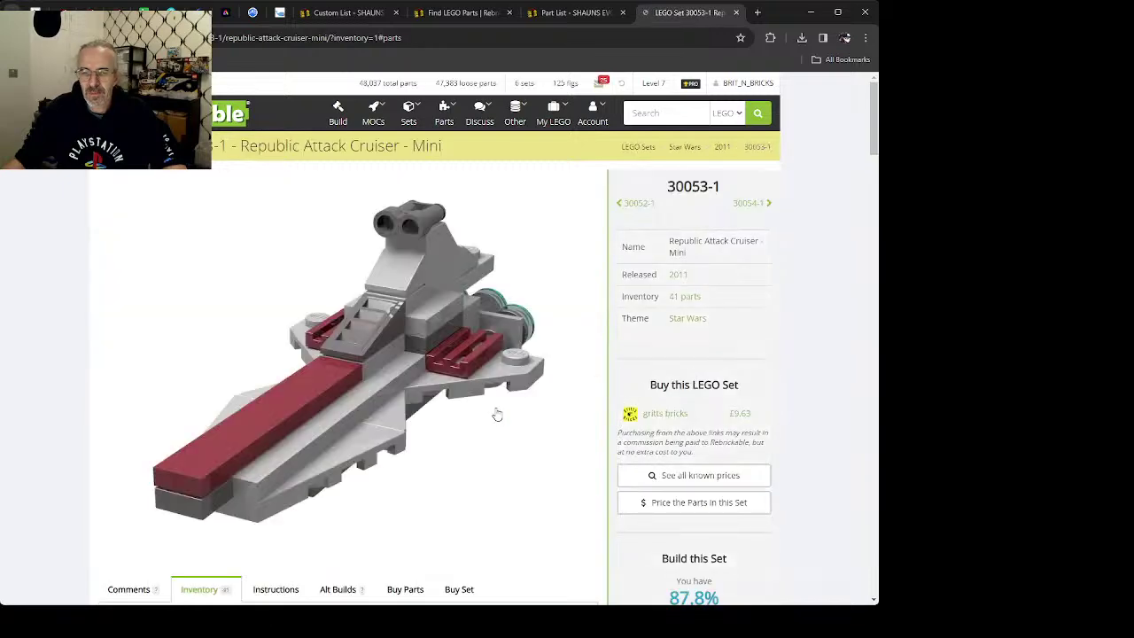
pyautogui.scroll(-2, 494, 404)
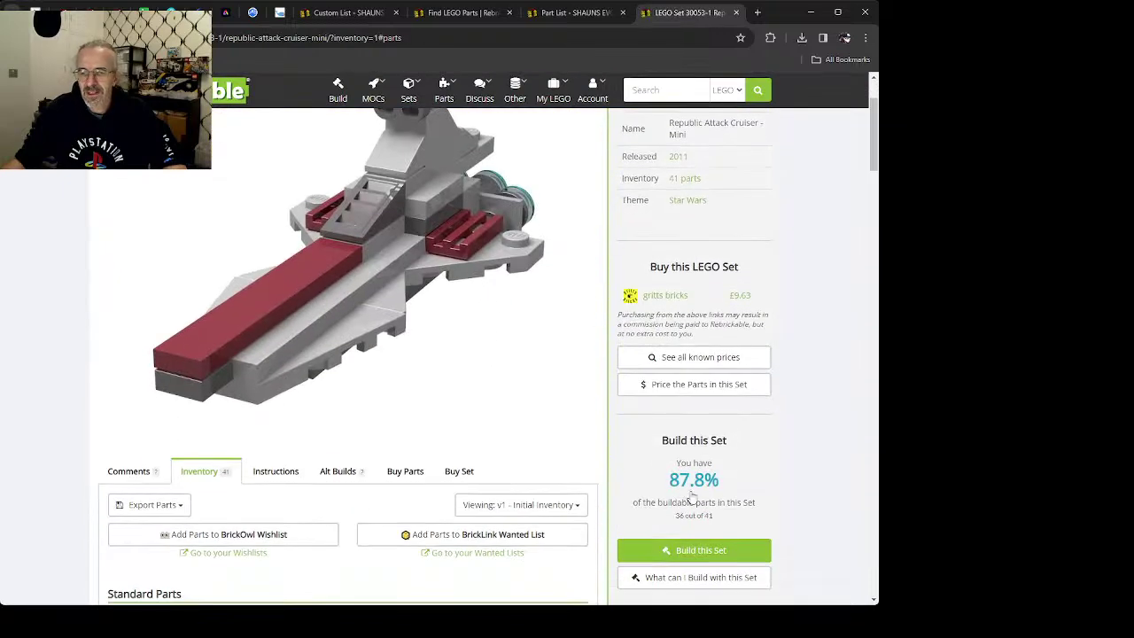
pyautogui.scroll(2, 418, 330)
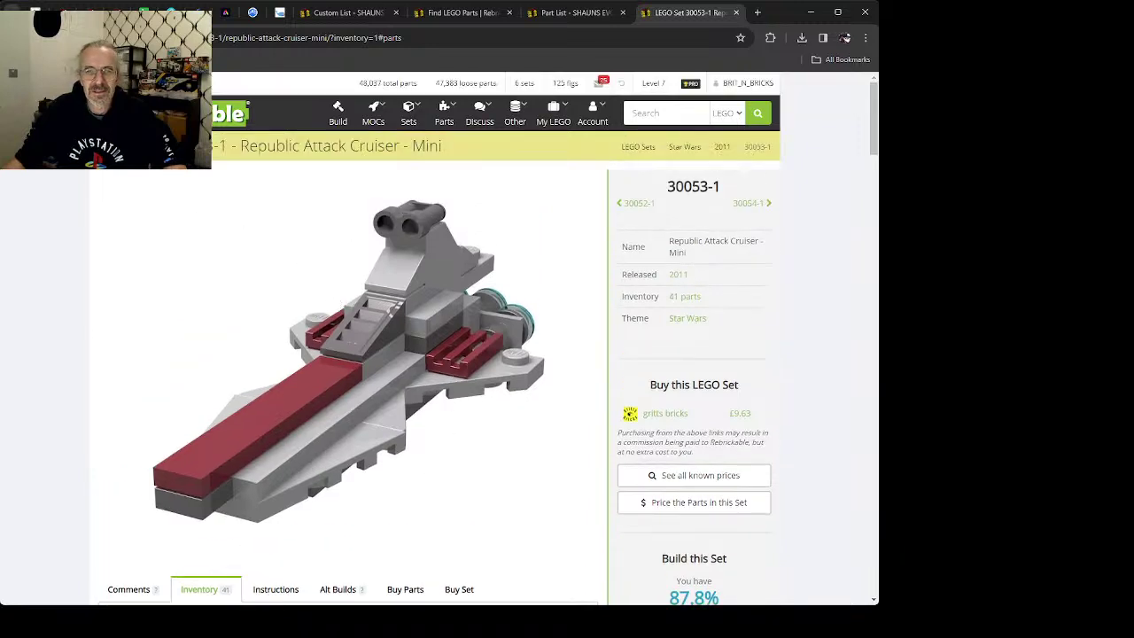
pyautogui.hotkey('alt', 'Left')
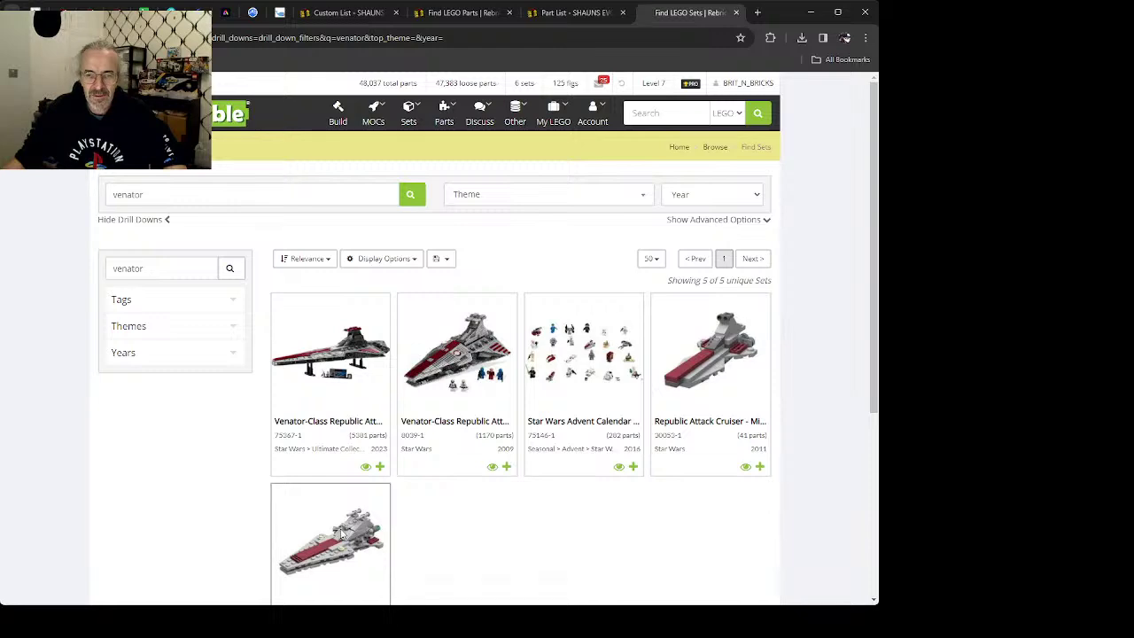
# Step: Check the owned share of buildable parts for the 2009 Republic Attack Cruiser 20007-1, and return to the results
pyautogui.click(343, 534)
pyautogui.scroll(-2, 489, 452)
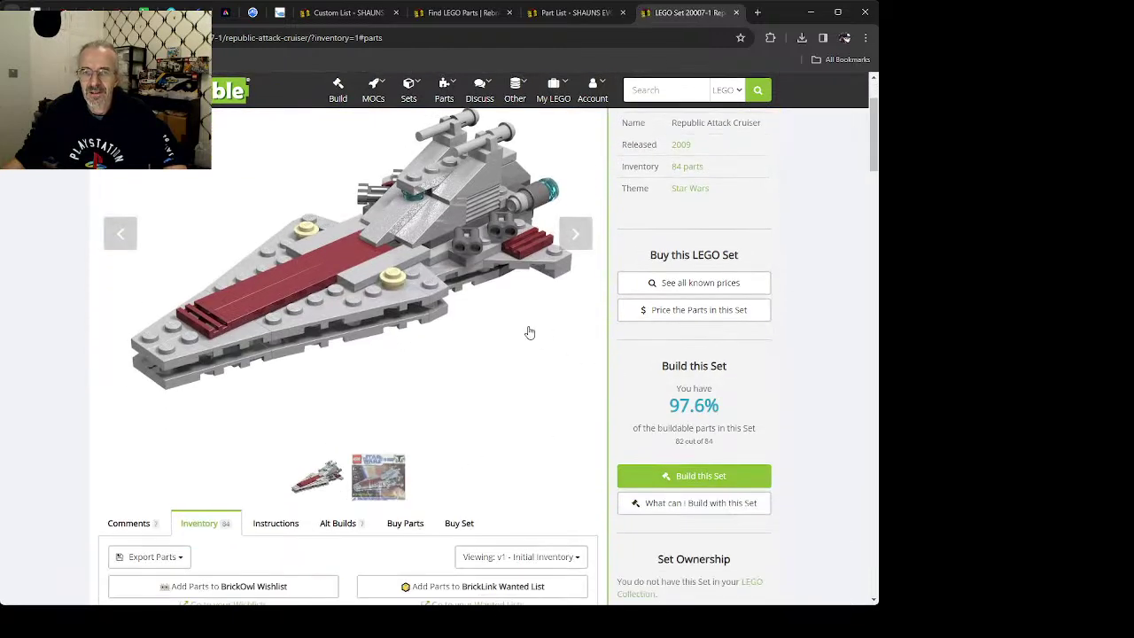
pyautogui.scroll(1, 355, 304)
pyautogui.scroll(1, 355, 304)
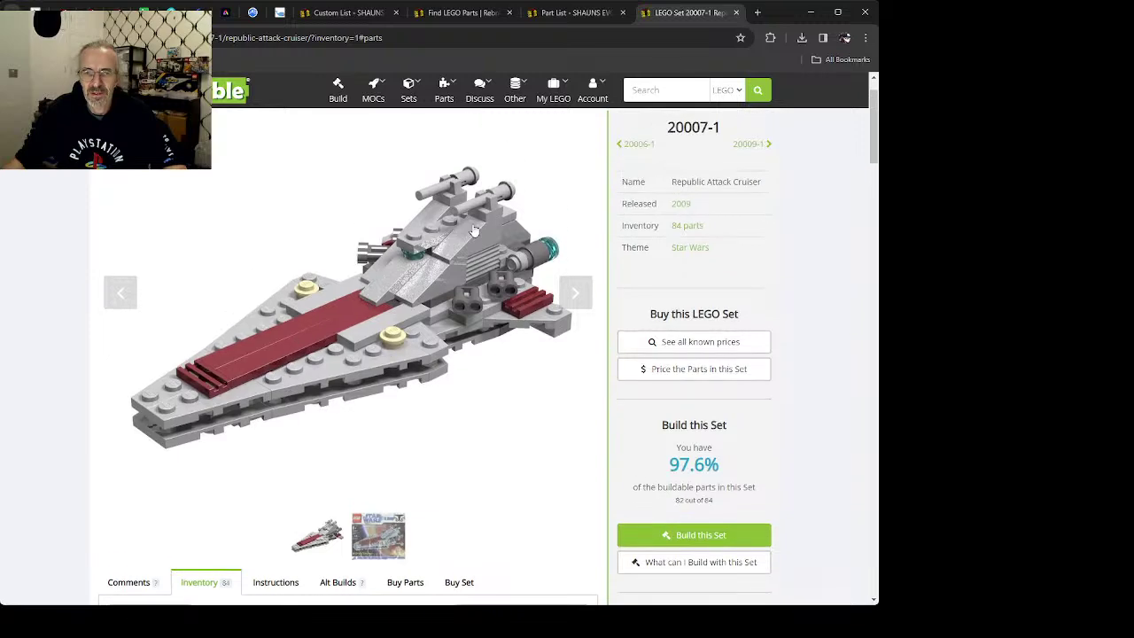
pyautogui.scroll(1, 333, 294)
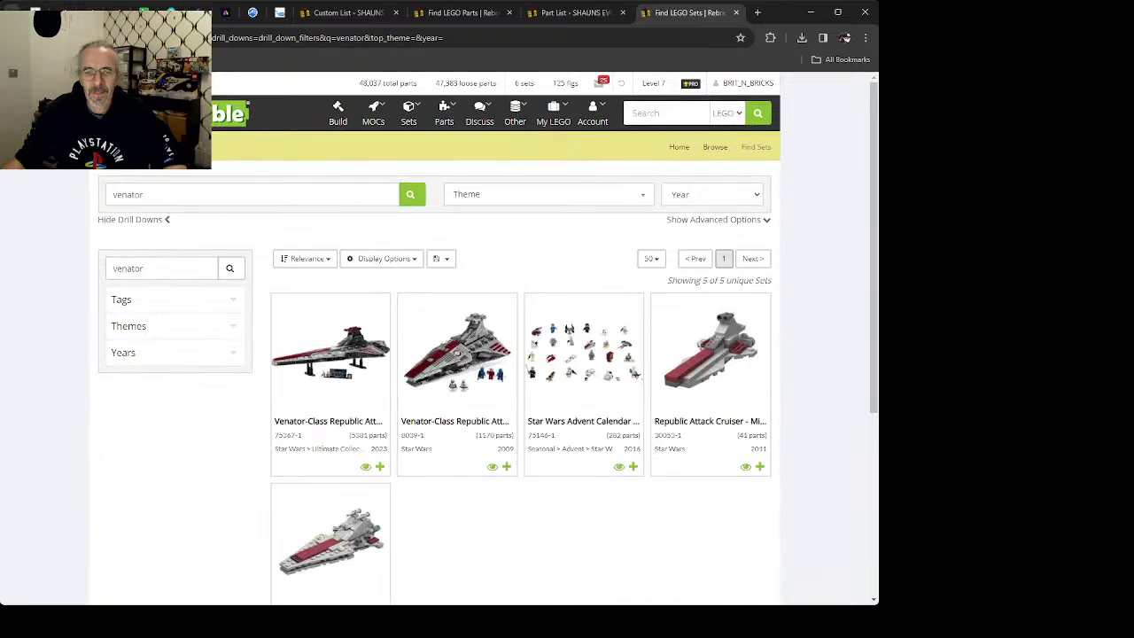
# Step: Check the owned share of buildable parts for the 2009 Venator-Class Republic Attack Cruiser 8039-1, and return to the results
pyautogui.click(471, 349)
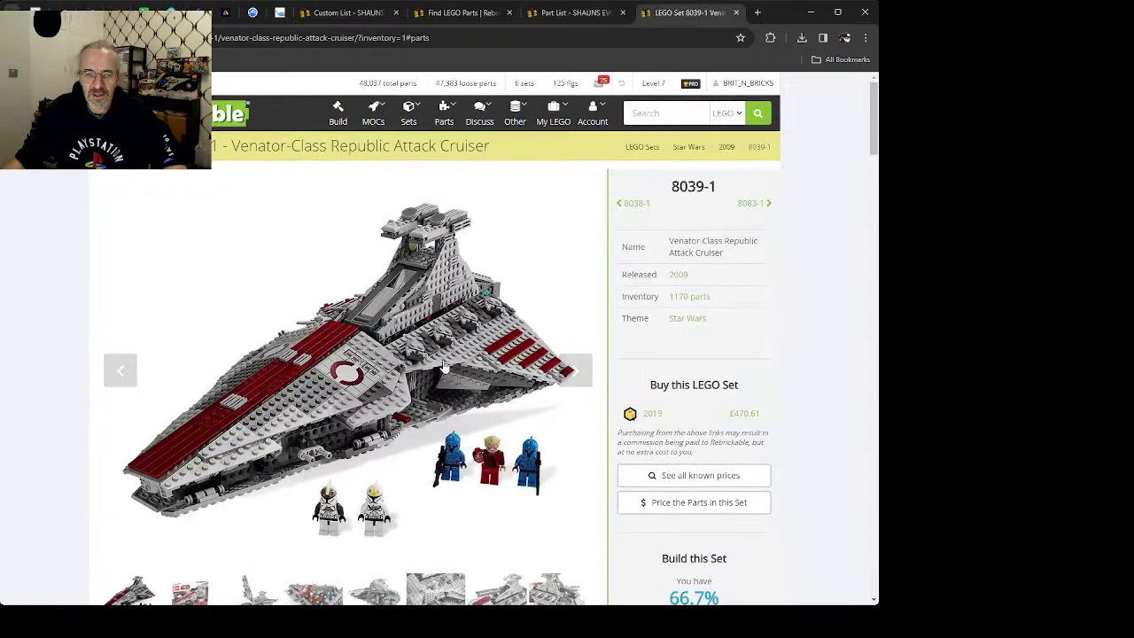
pyautogui.scroll(-2, 443, 369)
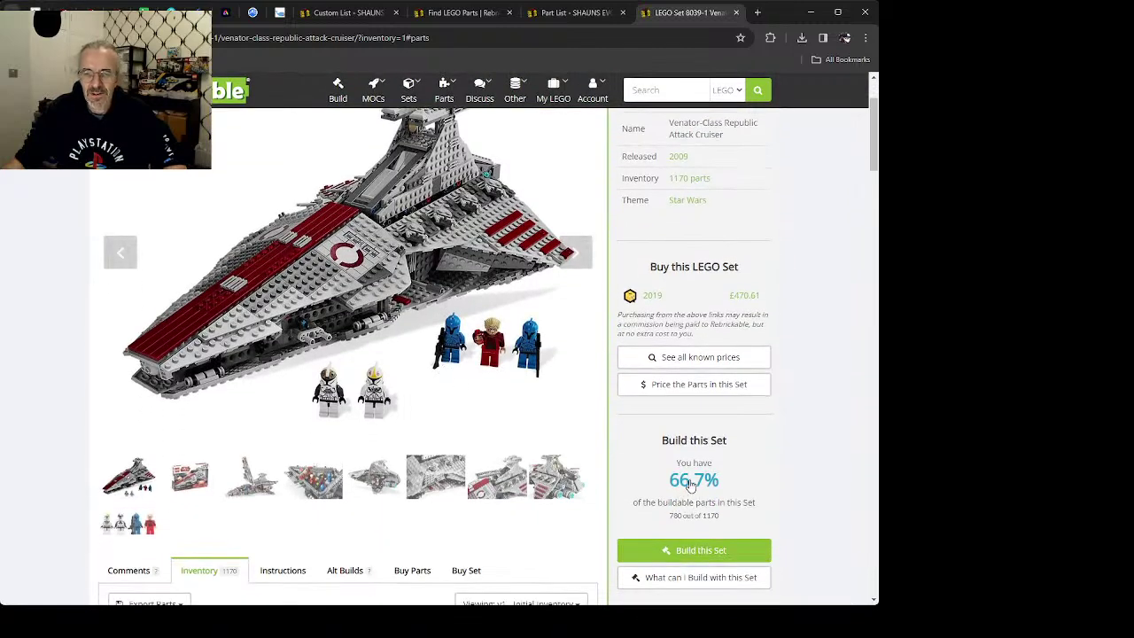
pyautogui.scroll(3, 352, 289)
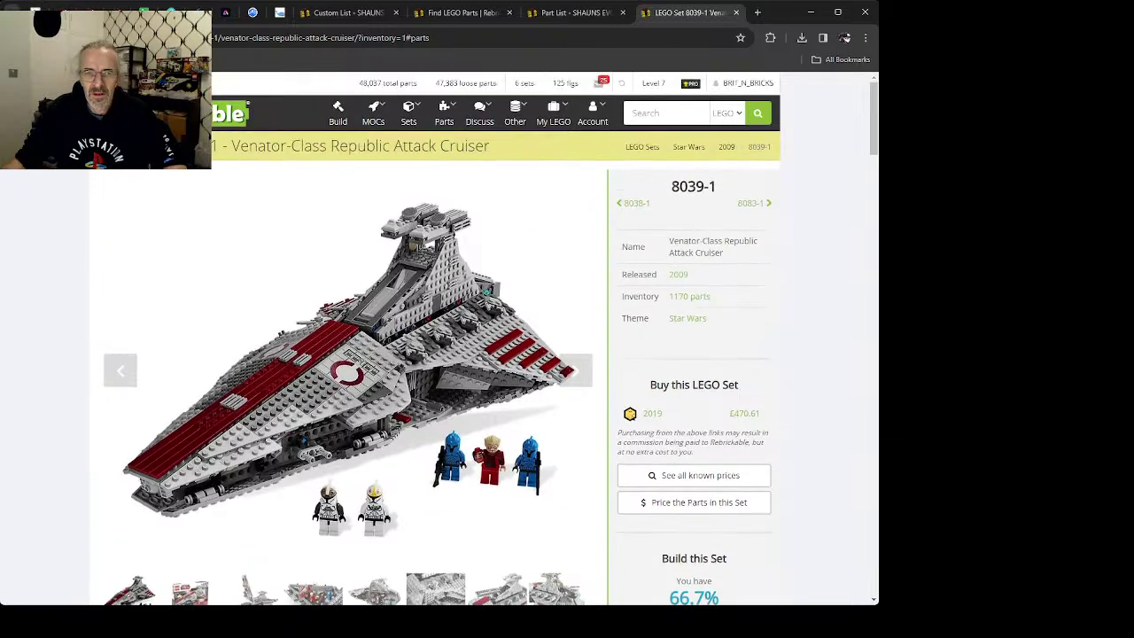
pyautogui.hotkey('alt', 'Left')
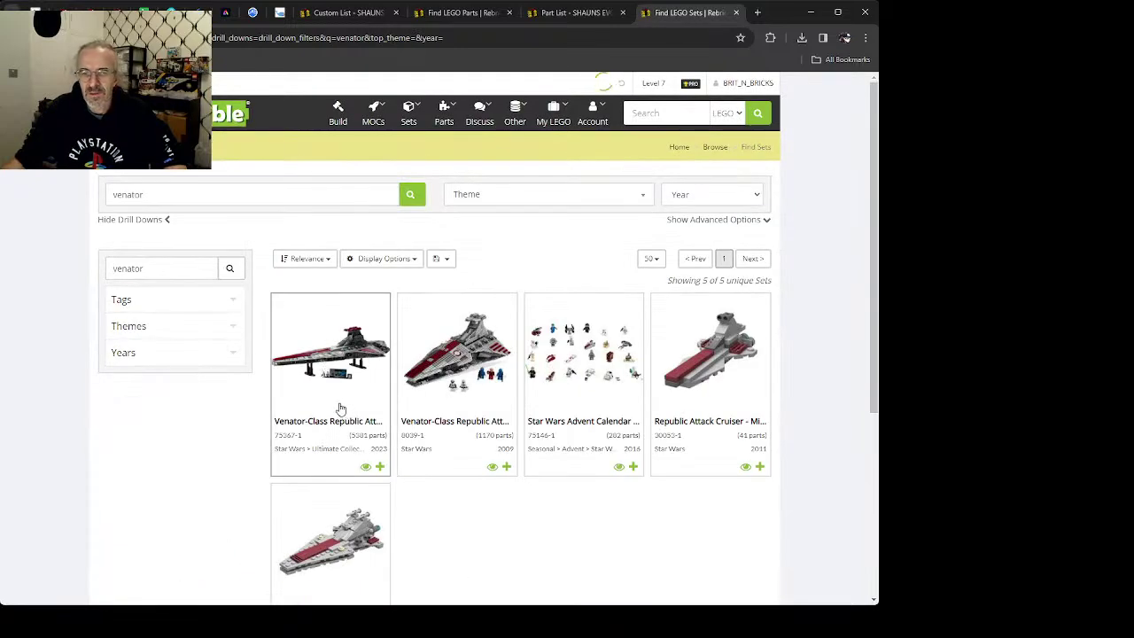
# Step: Clear the venator search and list the LEGO sets released in 2024
pyautogui.moveTo(163, 196); pyautogui.dragTo(65, 203)
pyautogui.press('BackSpace')
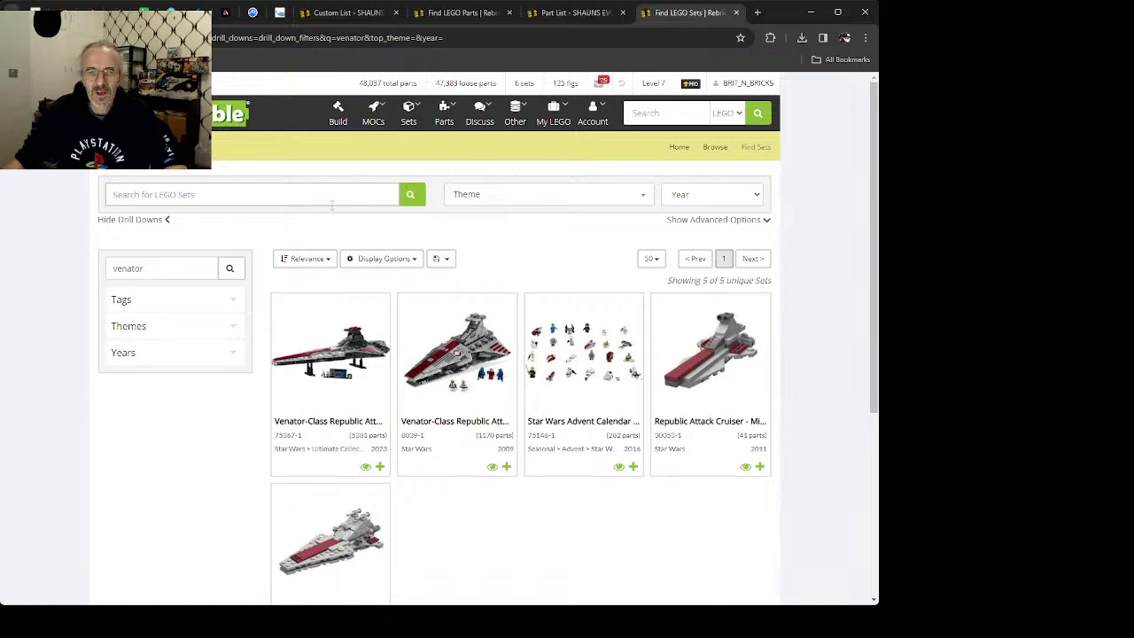
pyautogui.moveTo(409, 117)
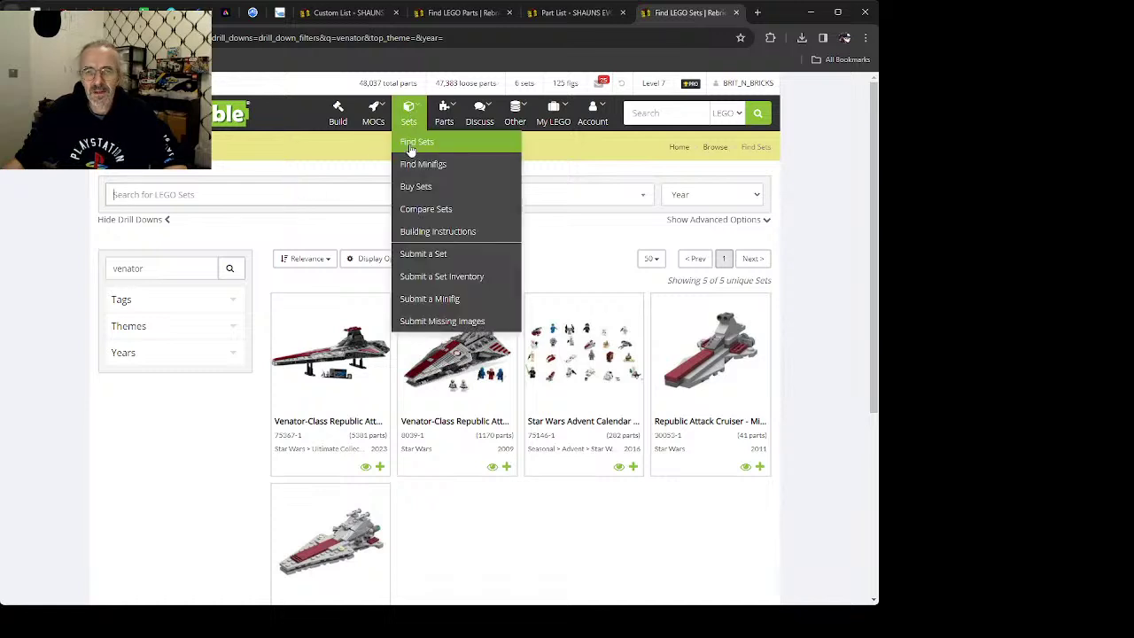
pyautogui.click(414, 143)
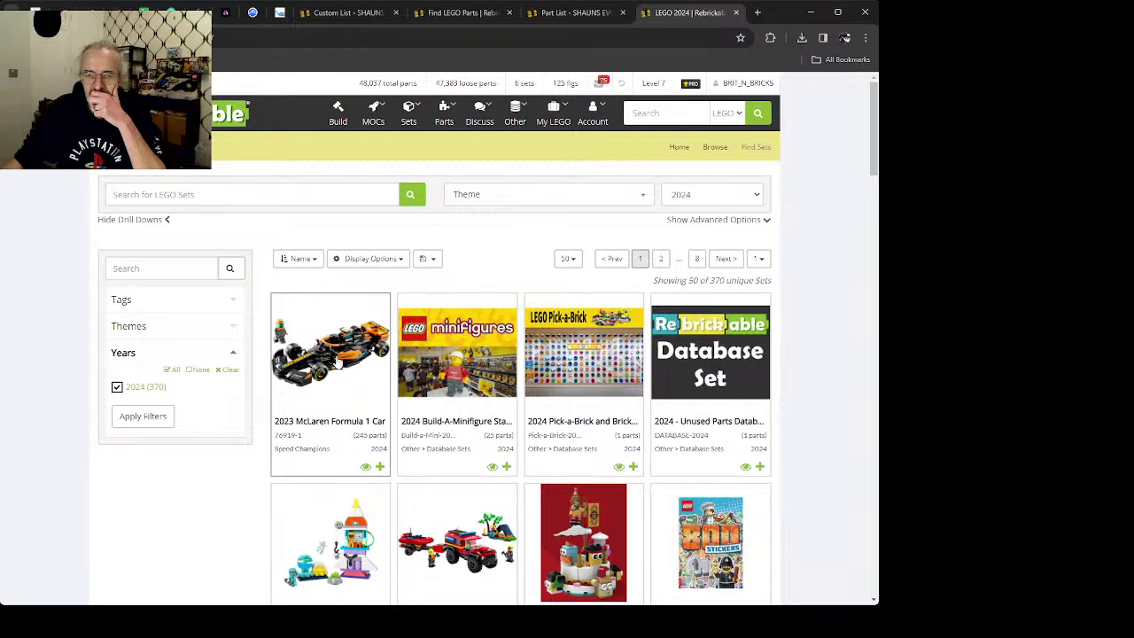
# Step: Check the owned share of buildable parts for the 5th Anniversary Cake 6476261-1, and return to the 2024 sets
pyautogui.scroll(-3, 337, 363)
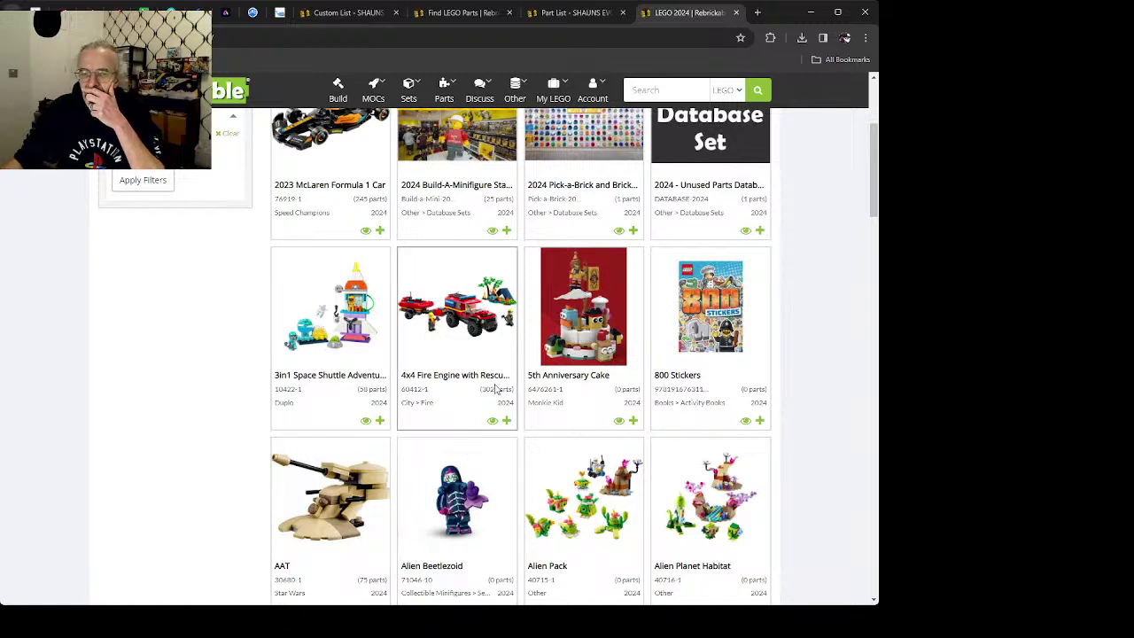
pyautogui.click(582, 343)
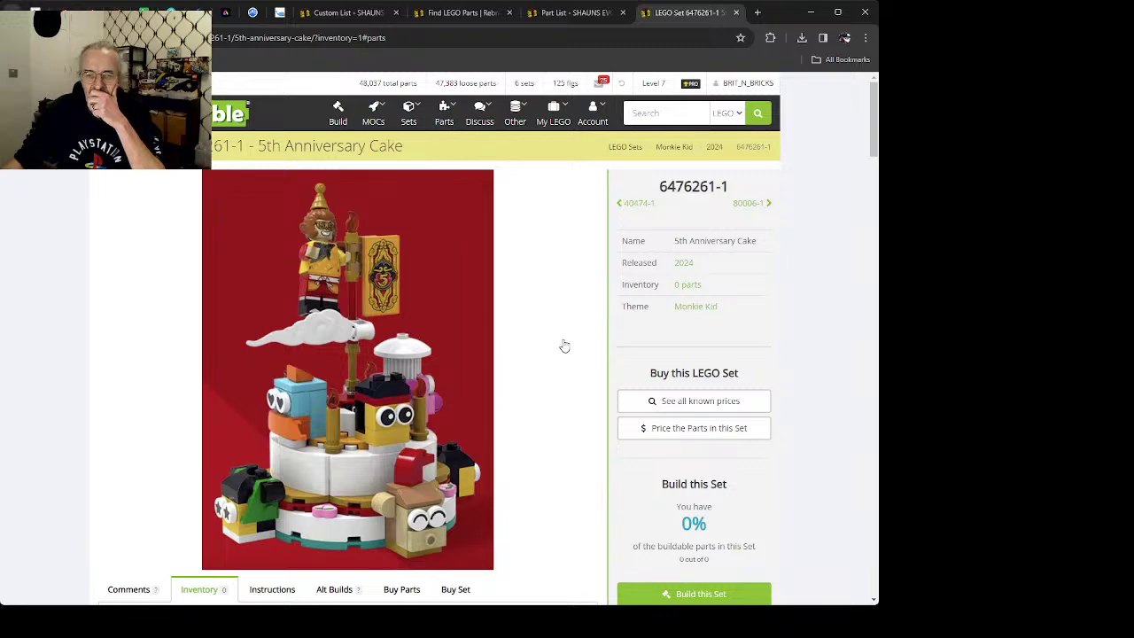
pyautogui.scroll(-3, 564, 345)
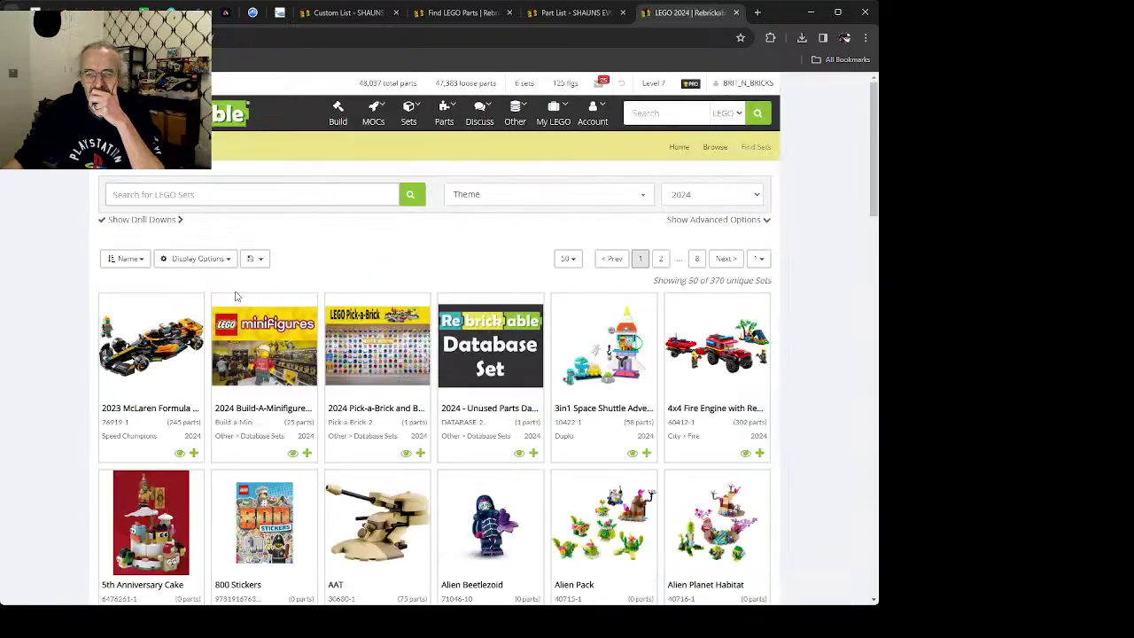
# Step: Check the owned share of buildable parts for the 4x4 Fire Engine with Rescue Boat 60412-1, and return to the set search
pyautogui.scroll(-1, 390, 374)
pyautogui.scroll(-2, 389, 374)
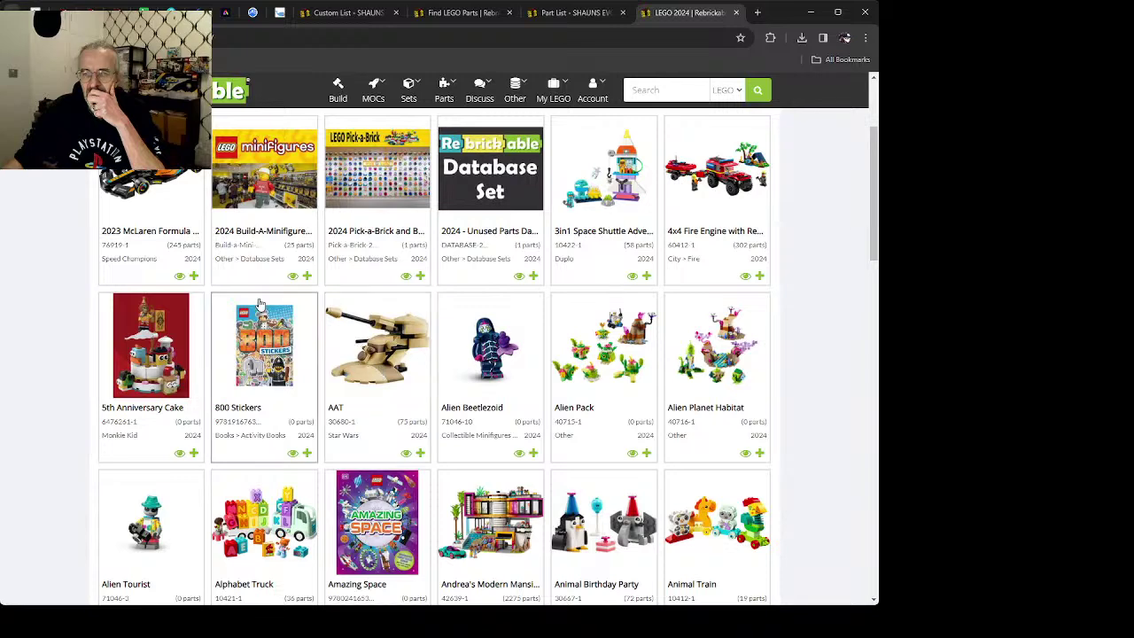
pyautogui.scroll(-2, 337, 306)
pyautogui.scroll(3, 337, 306)
pyautogui.click(725, 233)
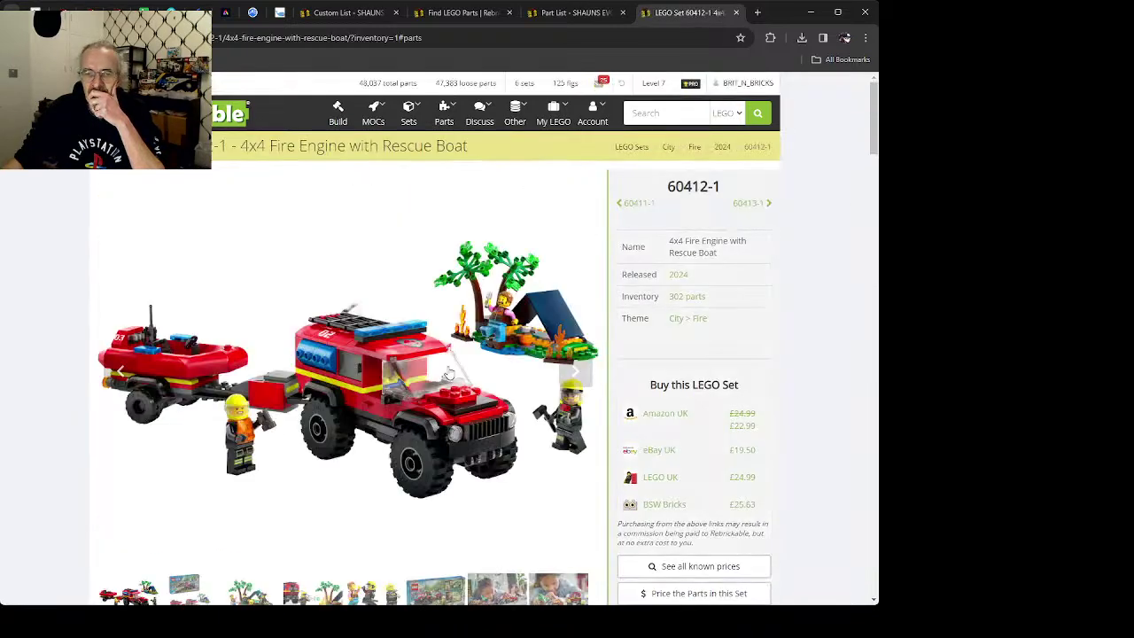
pyautogui.scroll(-3, 477, 402)
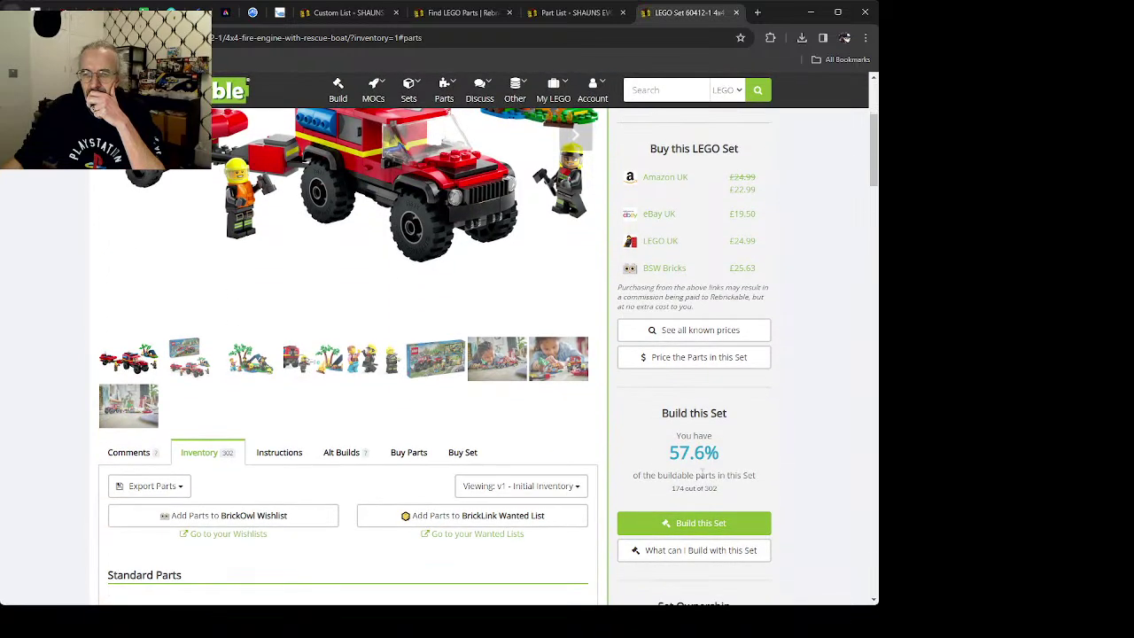
pyautogui.scroll(3, 210, 343)
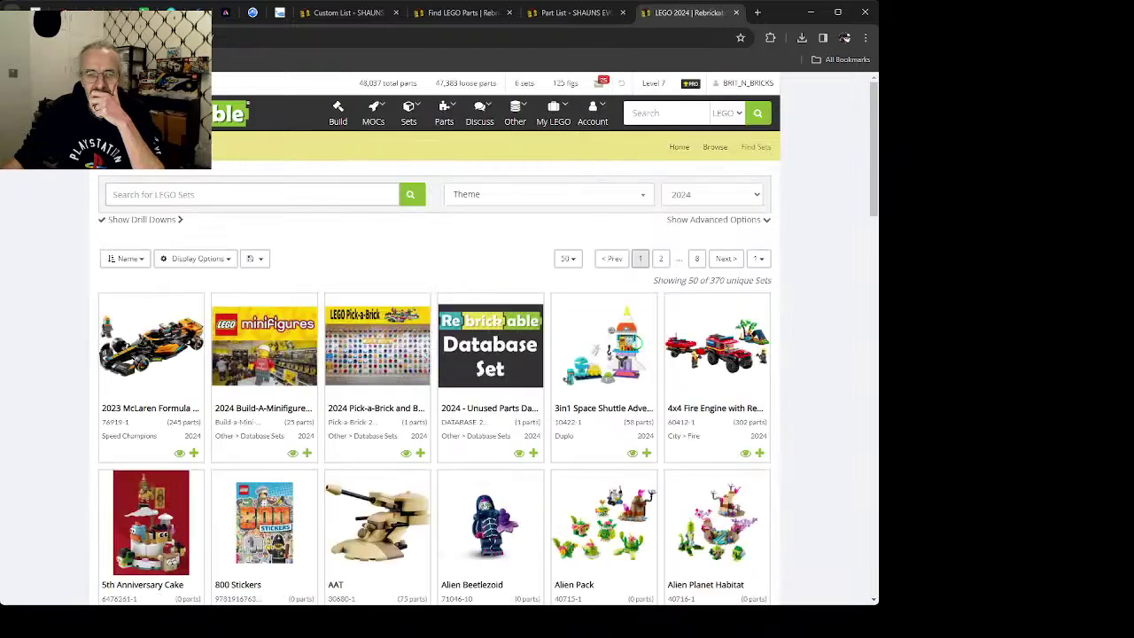
pyautogui.hotkey('alt', 'Left')
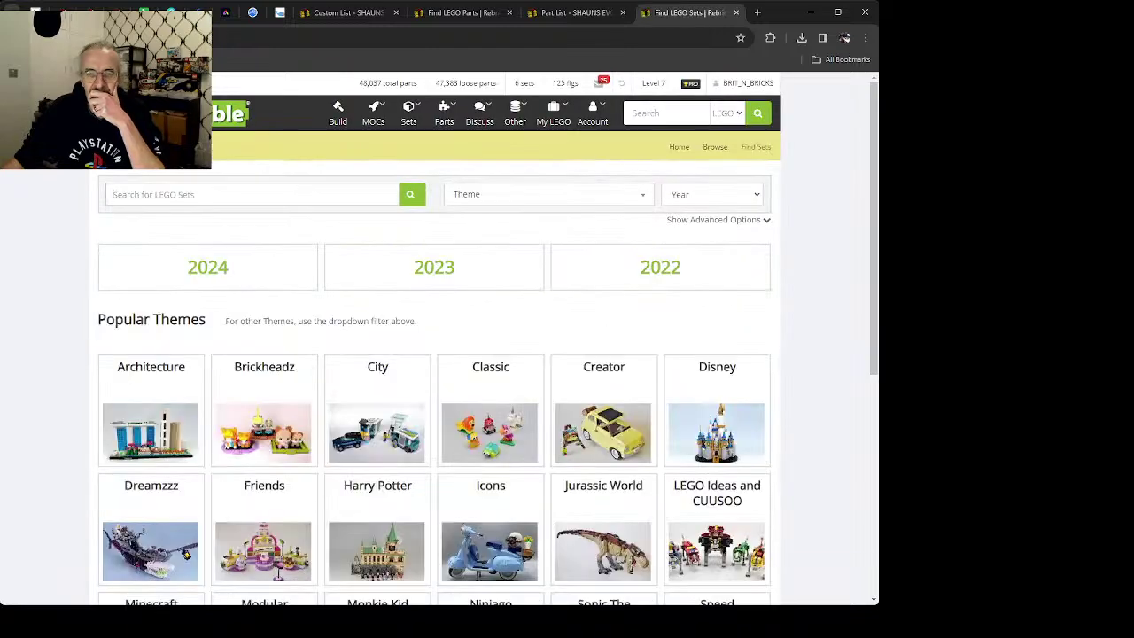
# Step: Close the set search and look over the minifig accessories in the wish list and the part list
pyautogui.click(736, 13)
pyautogui.moveTo(565, 146)
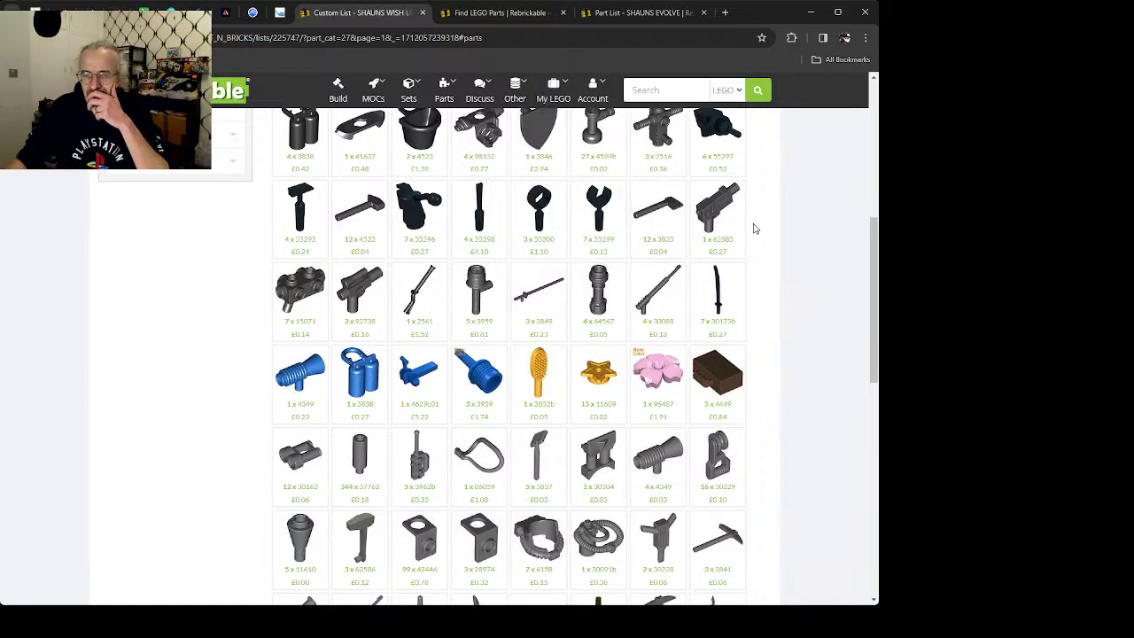
pyautogui.scroll(-2, 533, 280)
pyautogui.scroll(-1, 533, 280)
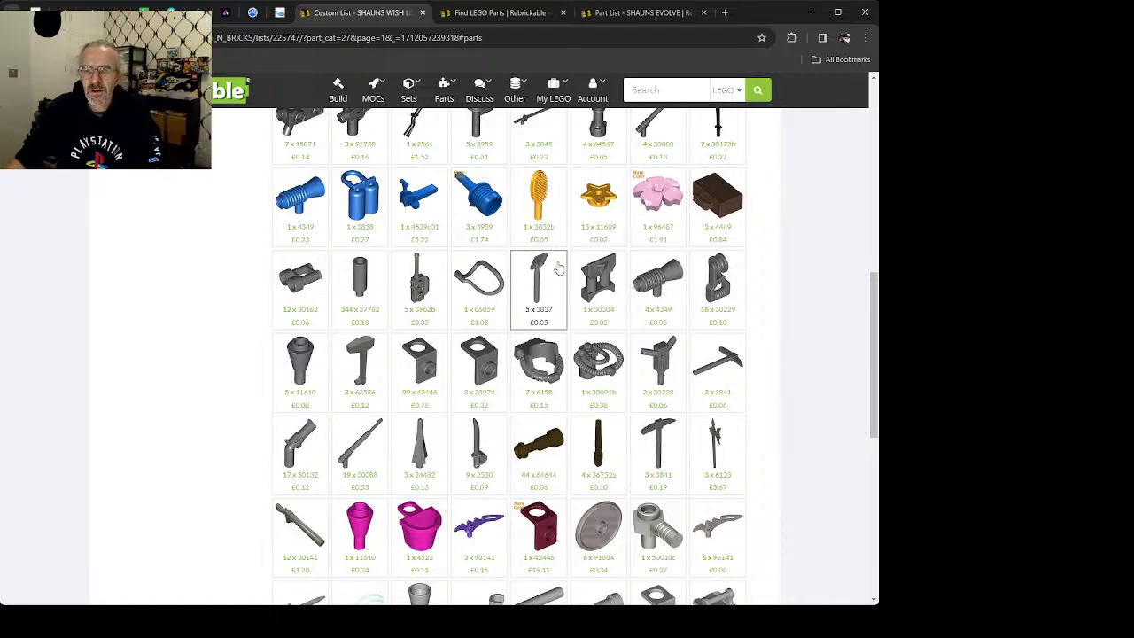
pyautogui.click(645, 14)
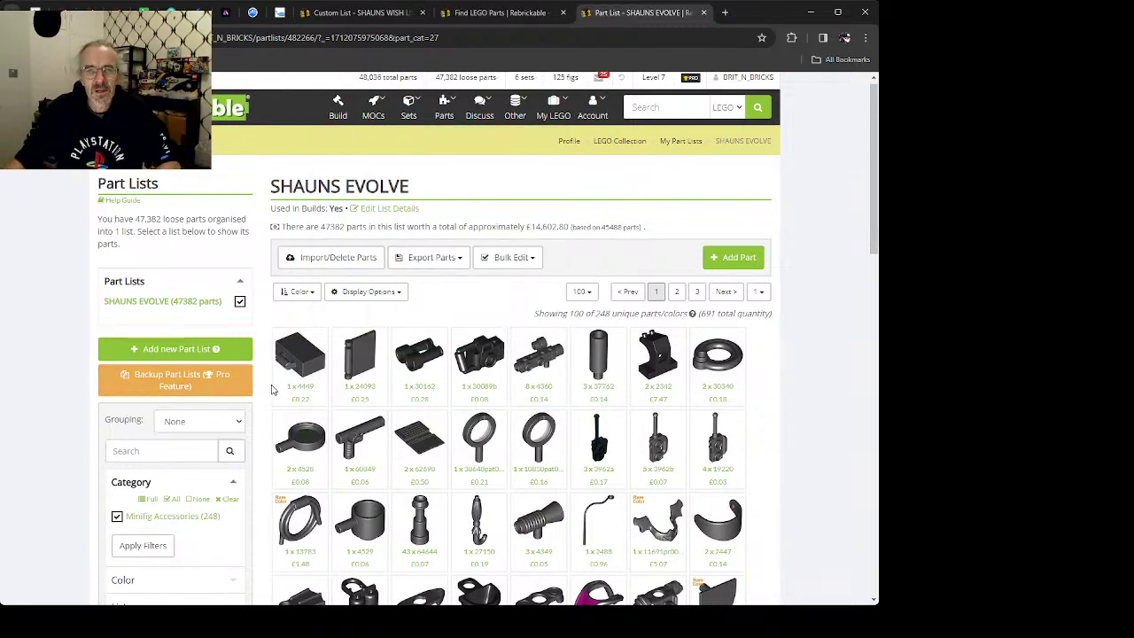
# Step: Search the Minifig Accessories category of the parts catalogue for "arrow", and clear the search term
pyautogui.click(519, 13)
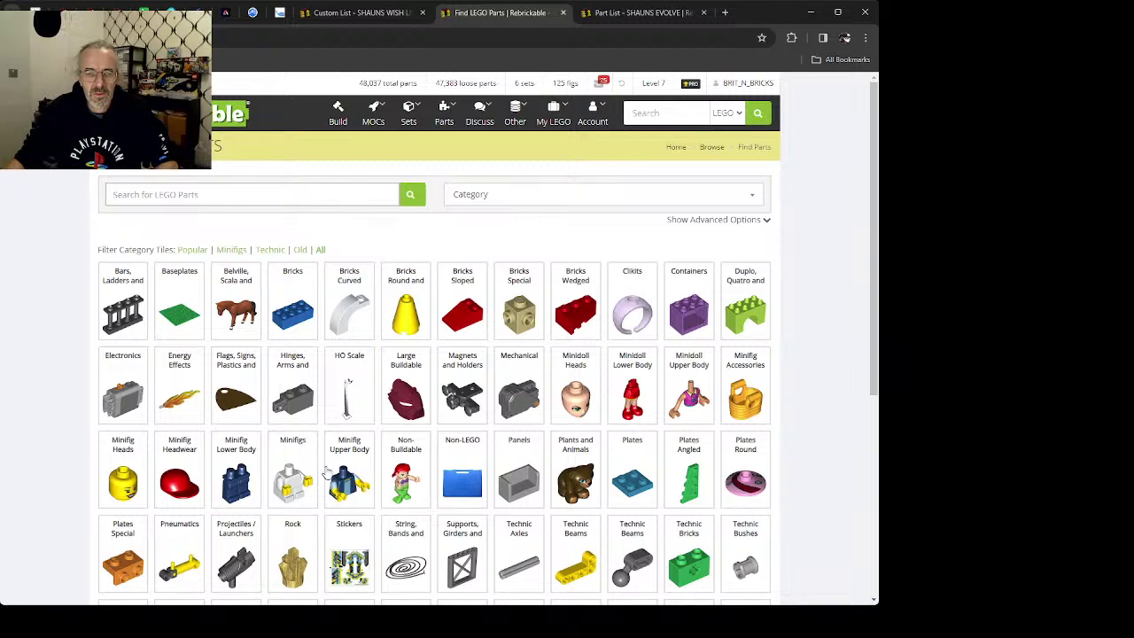
pyautogui.click(728, 410)
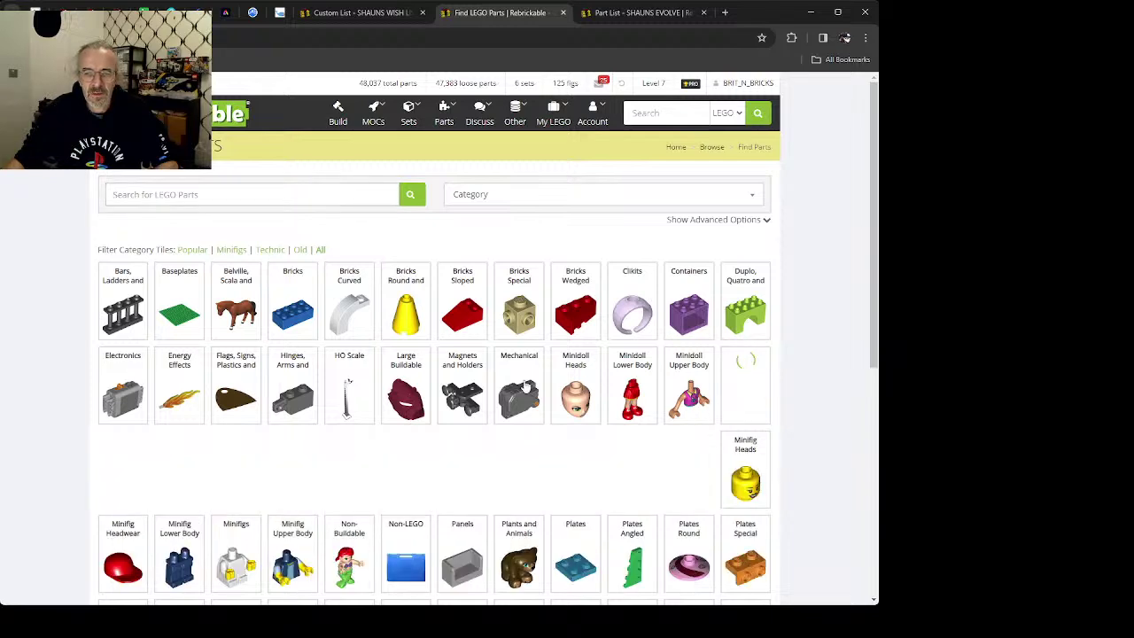
pyautogui.click(185, 195)
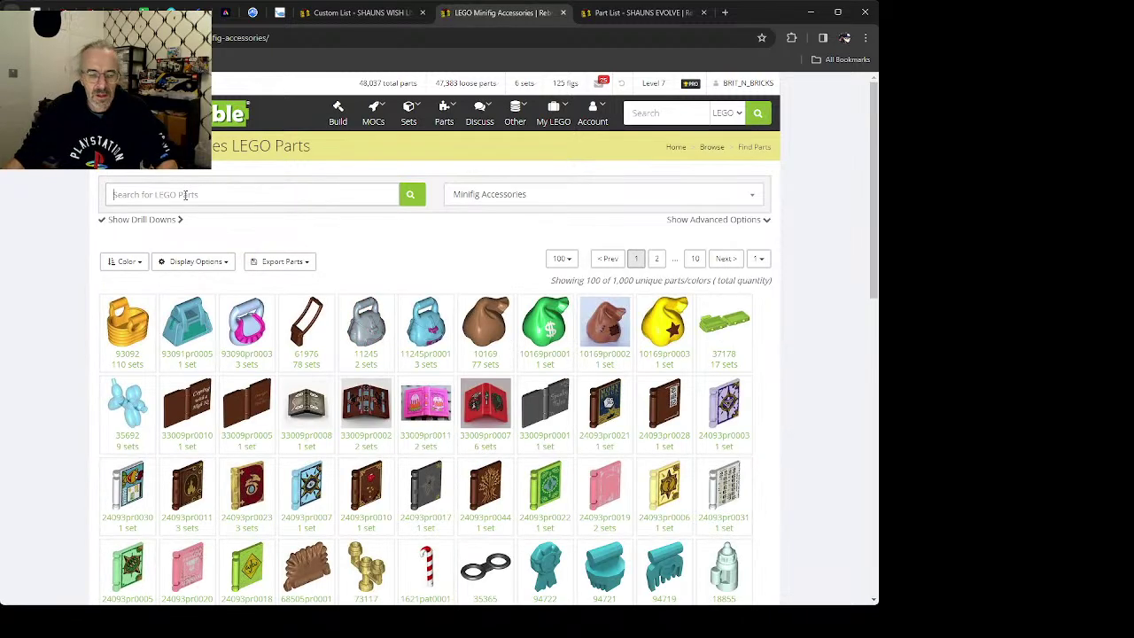
pyautogui.write('arroe')
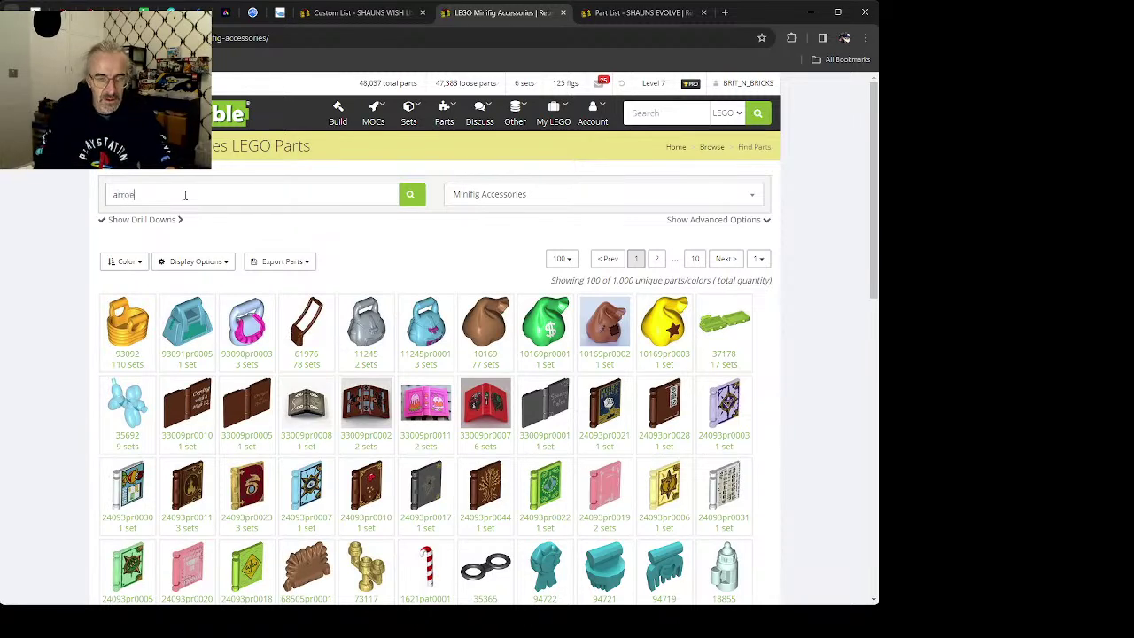
pyautogui.press('Return')
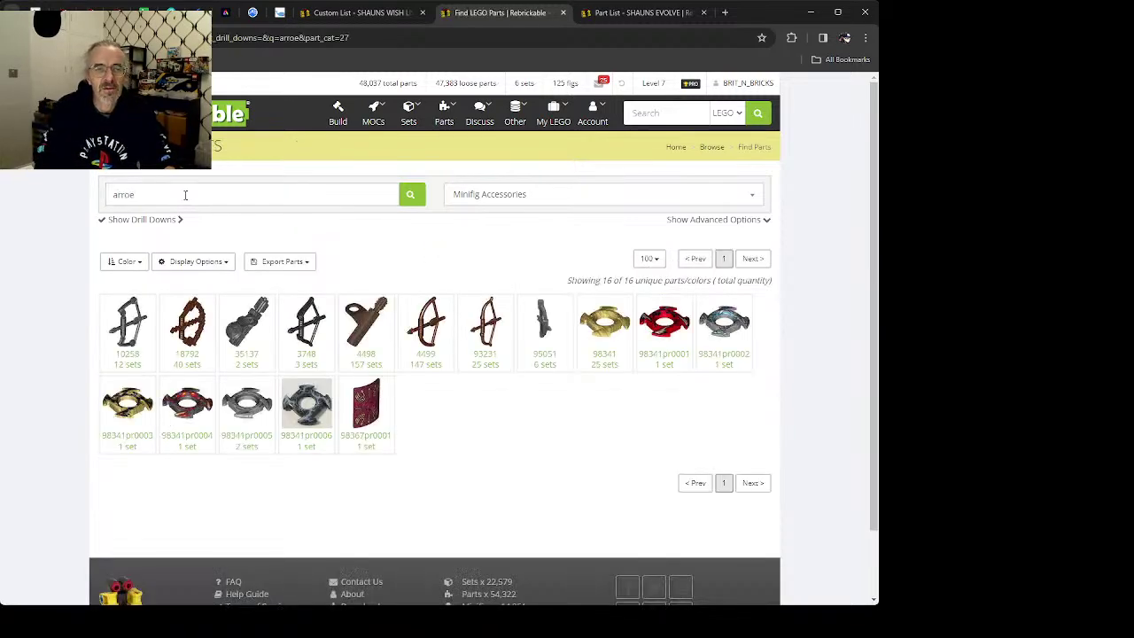
pyautogui.click(162, 193)
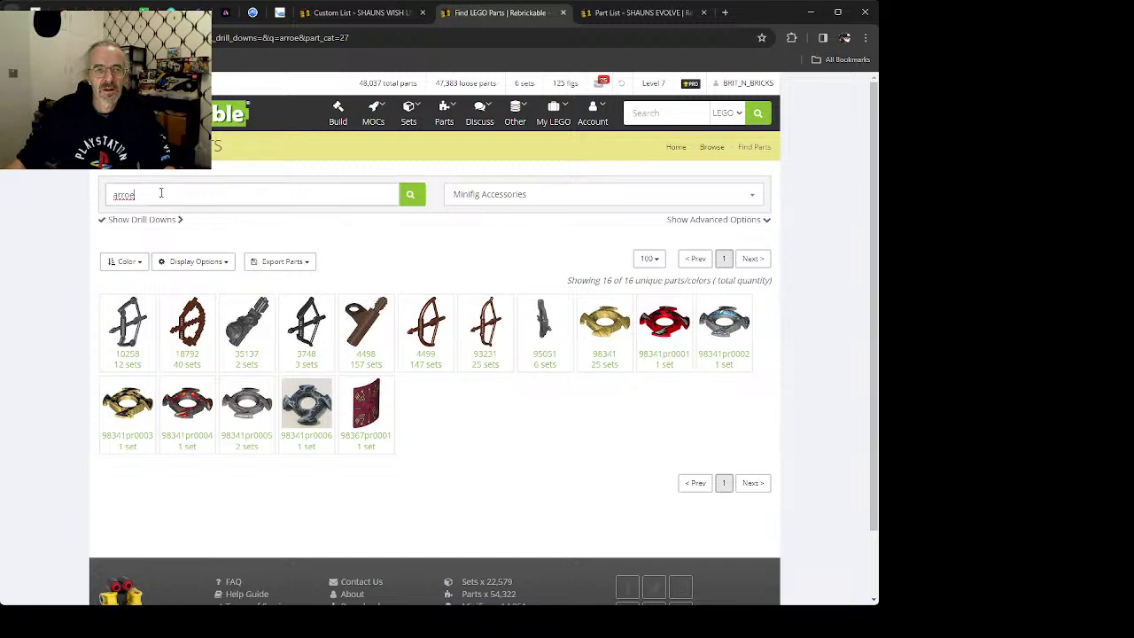
pyautogui.press('Return')
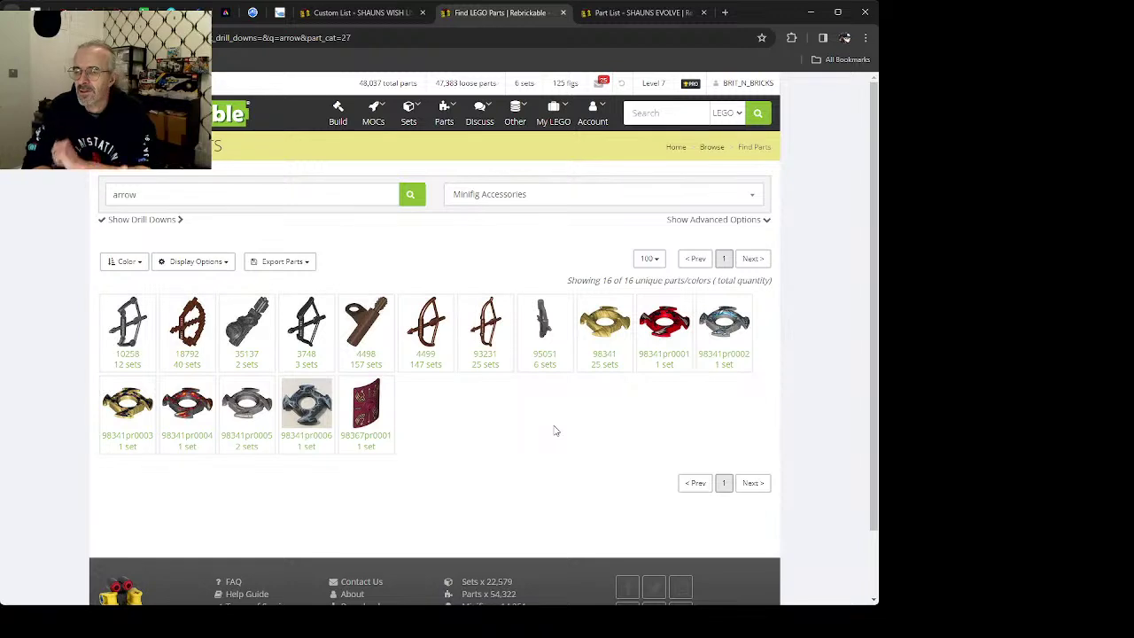
pyautogui.click(168, 197)
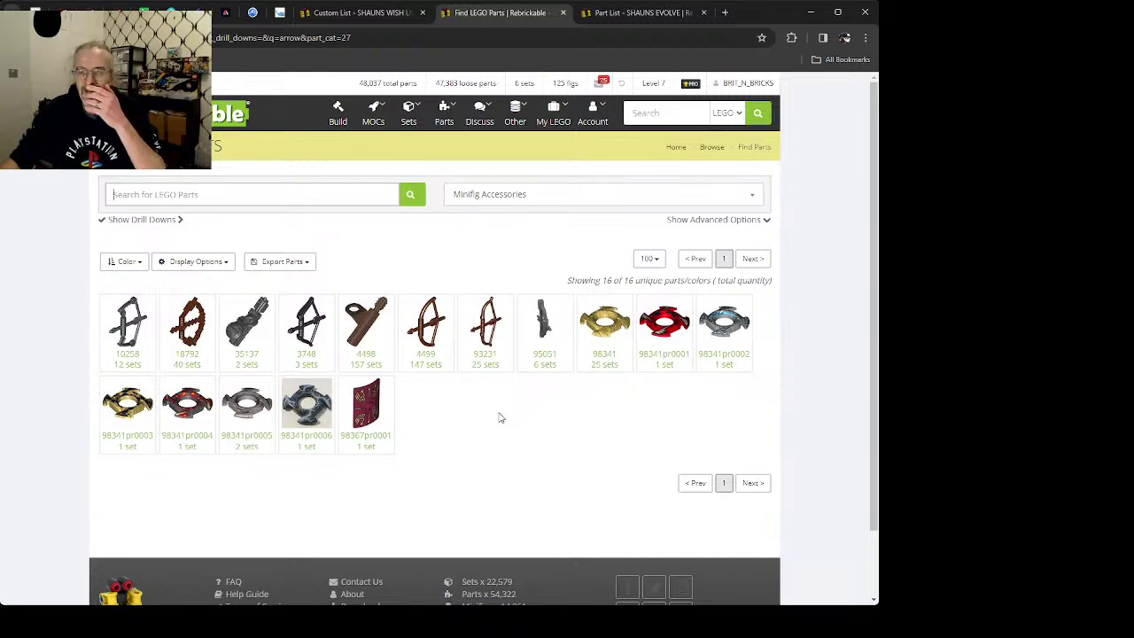
pyautogui.moveTo(374, 115)
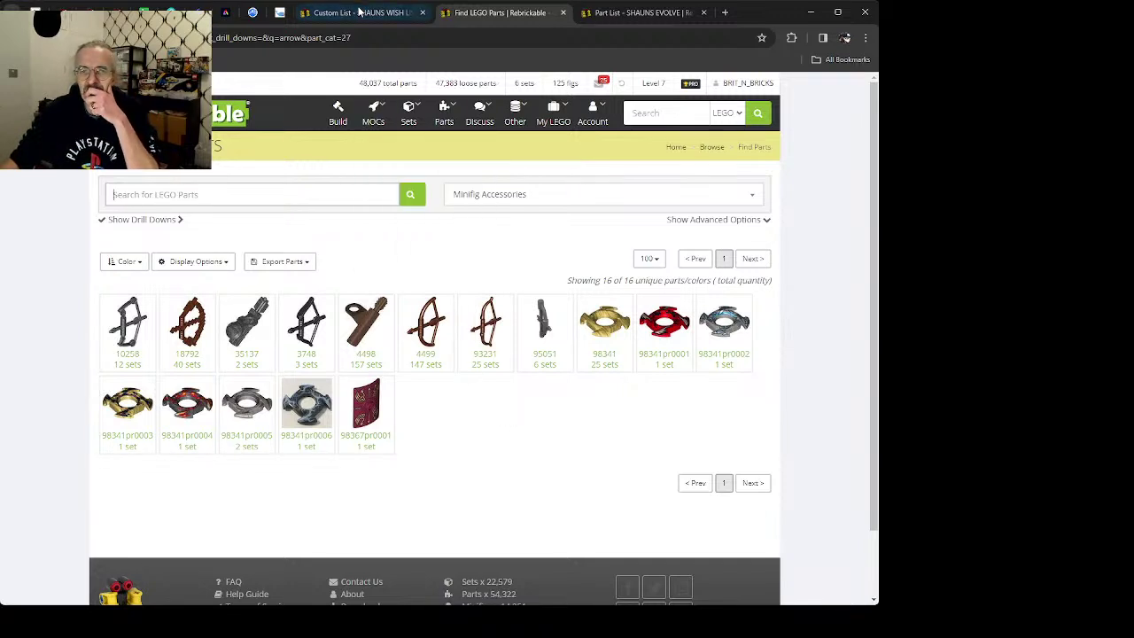
# Step: Set the wish list quantity of the Dark Brown telescope 64644 to 42 and save the part
pyautogui.click(359, 12)
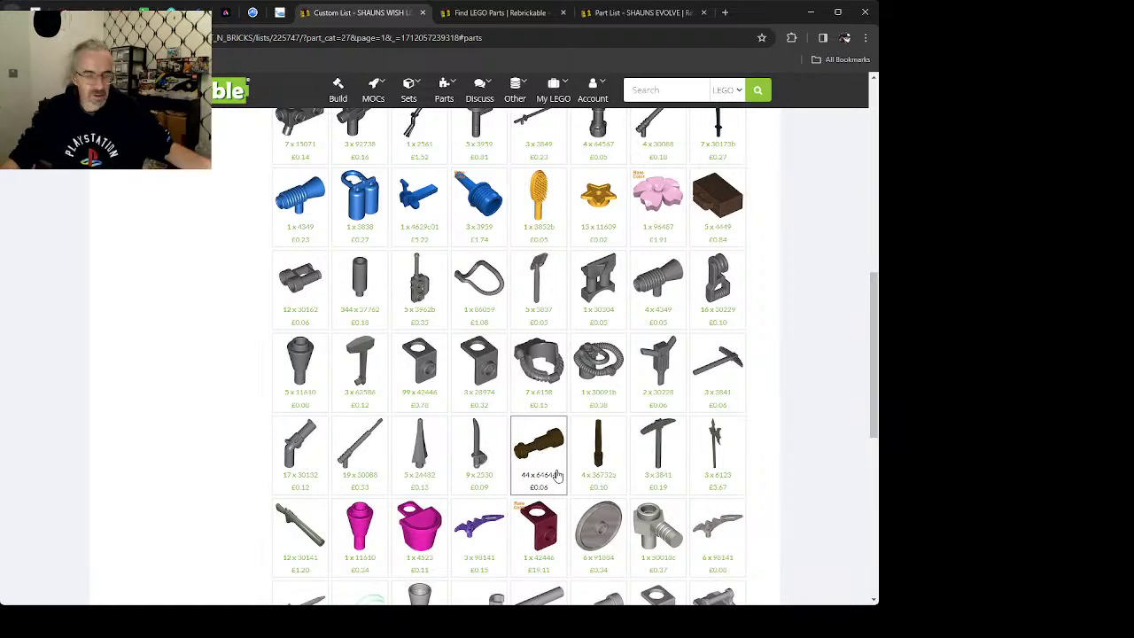
pyautogui.click(537, 449)
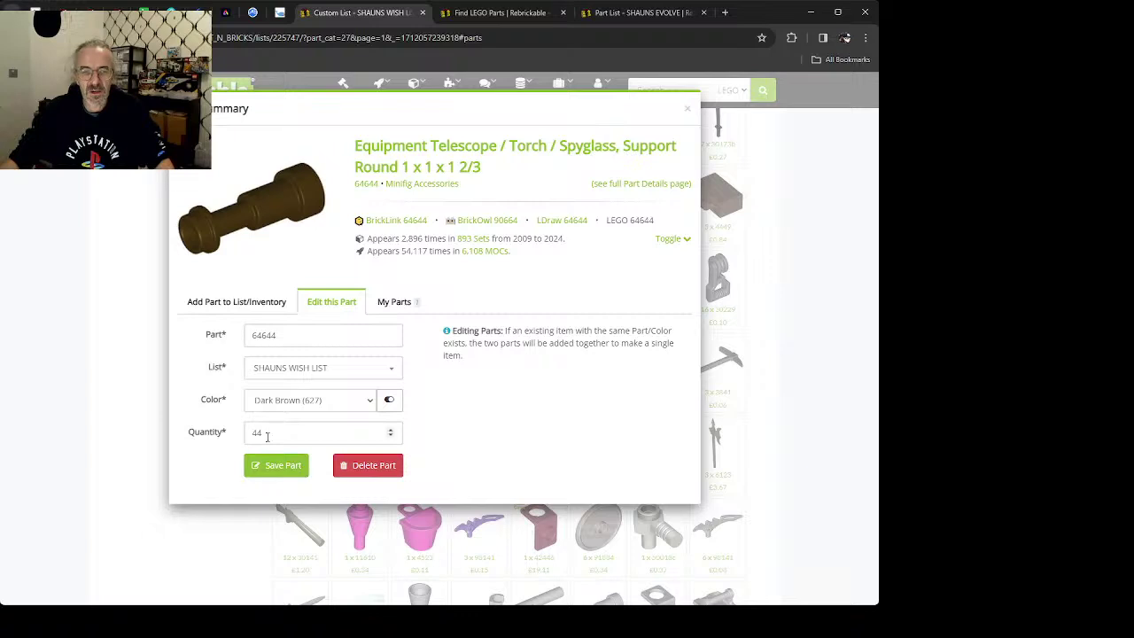
pyautogui.click(271, 437)
pyautogui.press('BackSpace')
pyautogui.write('2')
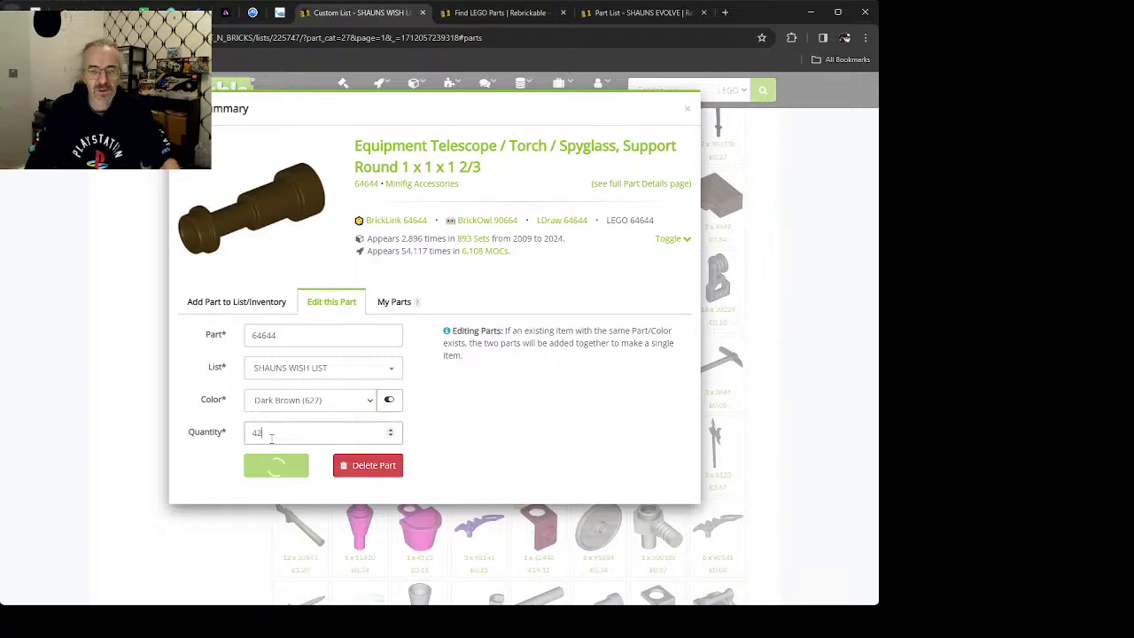
pyautogui.click(276, 465)
# Step: Add 2 of the Dark Brown telescope 64644 to the owned part list
pyautogui.click(542, 392)
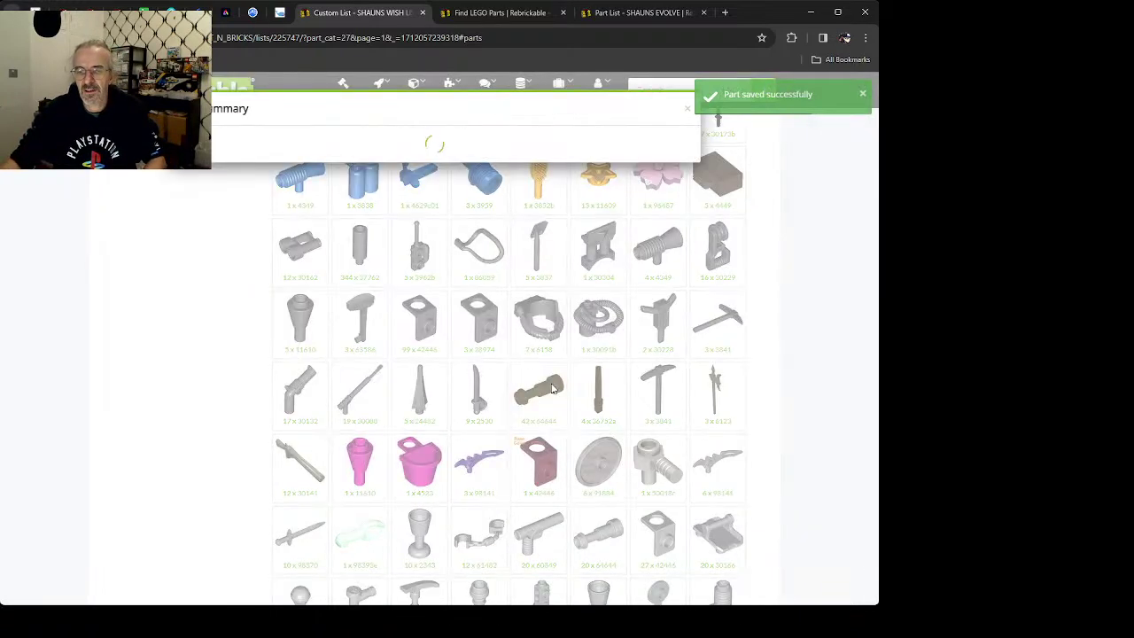
pyautogui.click(236, 302)
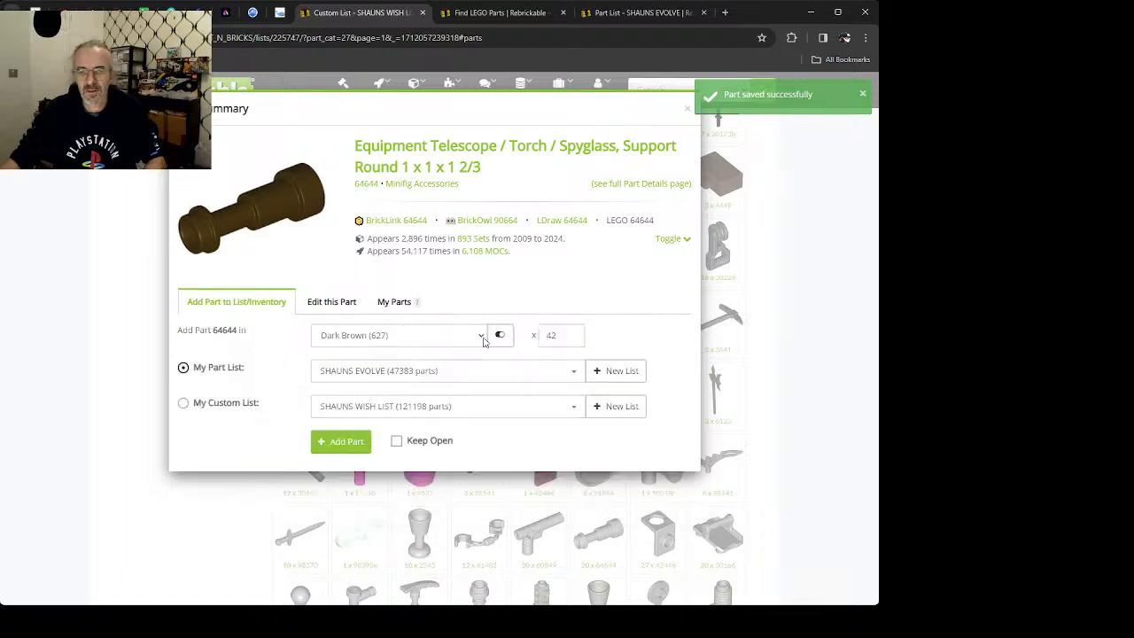
pyautogui.doubleClick(554, 335)
pyautogui.write('1')
pyautogui.press('Return')
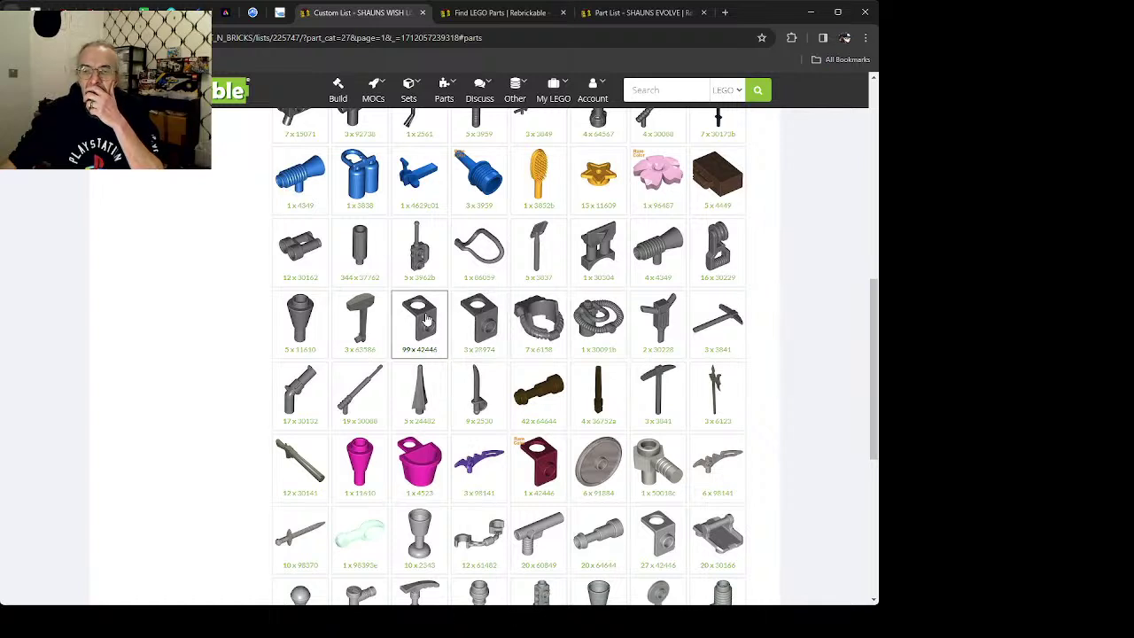
# Step: Examine the details and extra photos of the reinforced neckwear bracket 28974 against version 42446, and return to the wish list
pyautogui.click(470, 329)
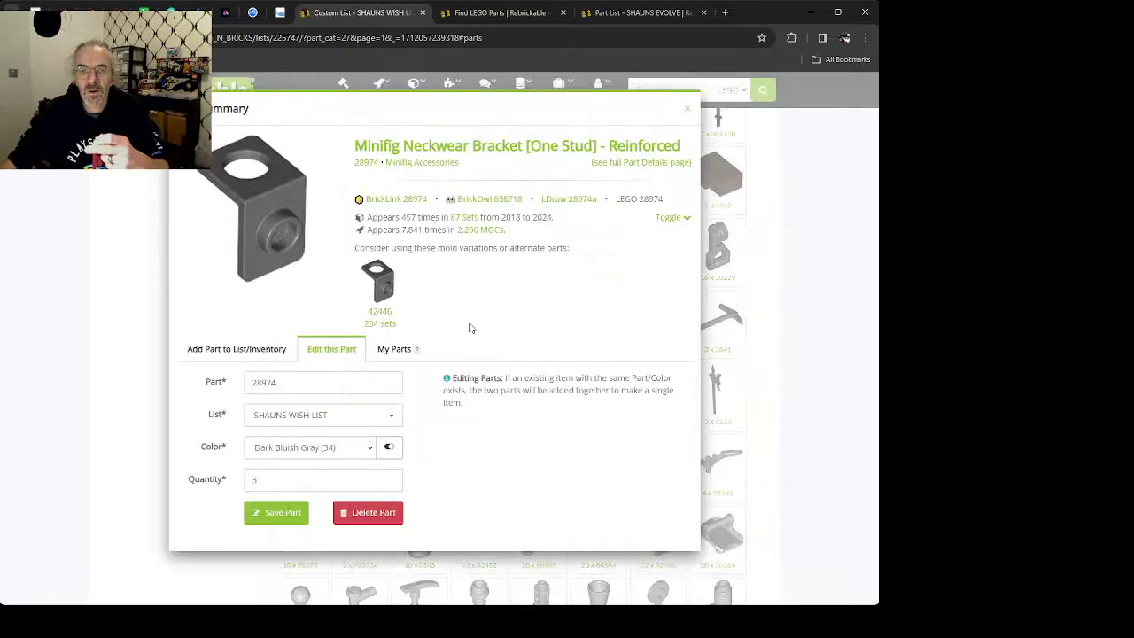
pyautogui.click(496, 146)
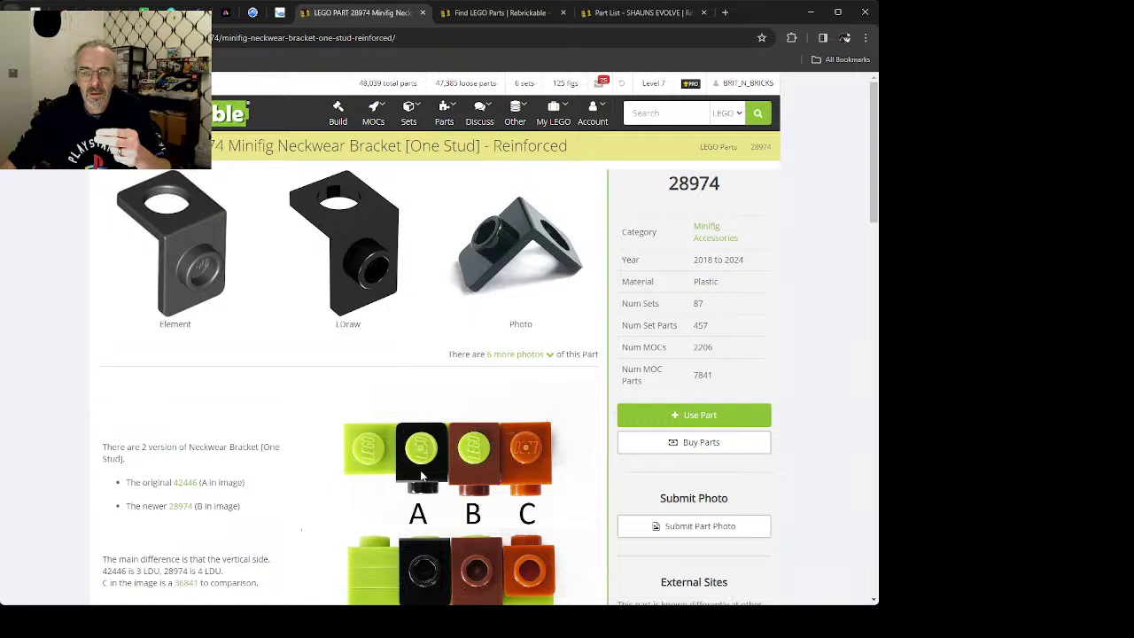
pyautogui.scroll(-2, 400, 416)
pyautogui.scroll(2, 523, 361)
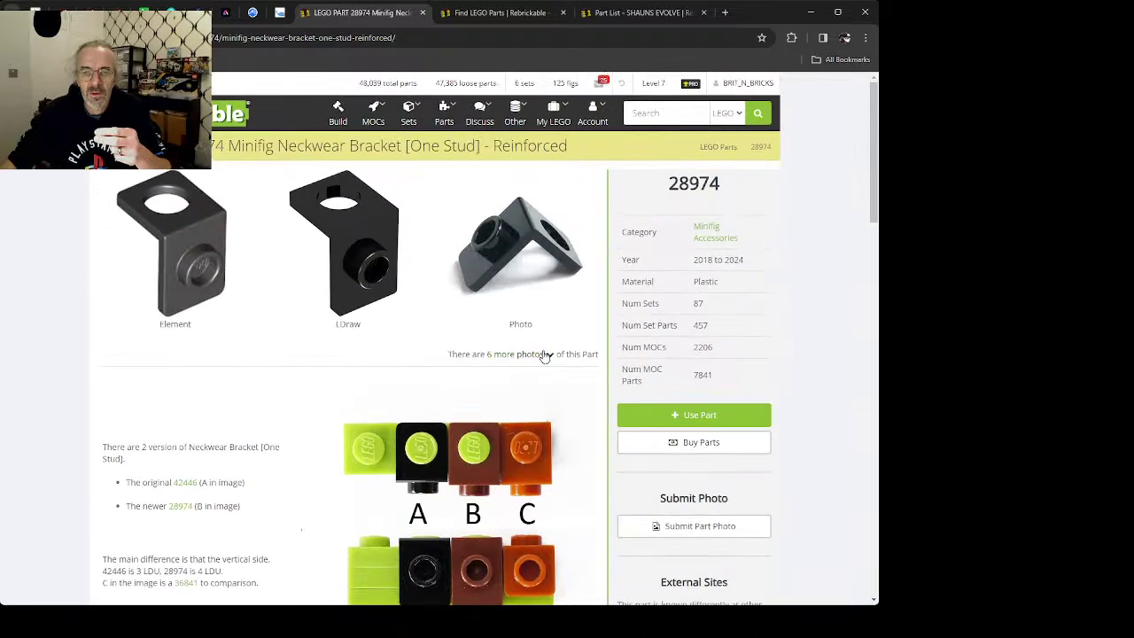
pyautogui.click(522, 355)
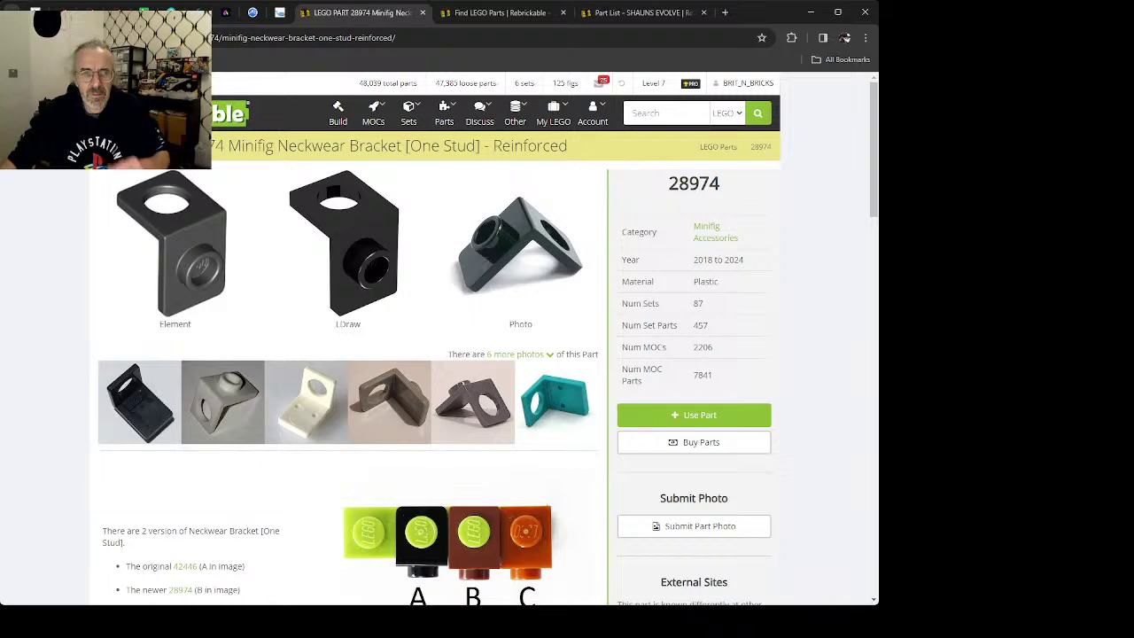
pyautogui.hotkey('alt', 'Left')
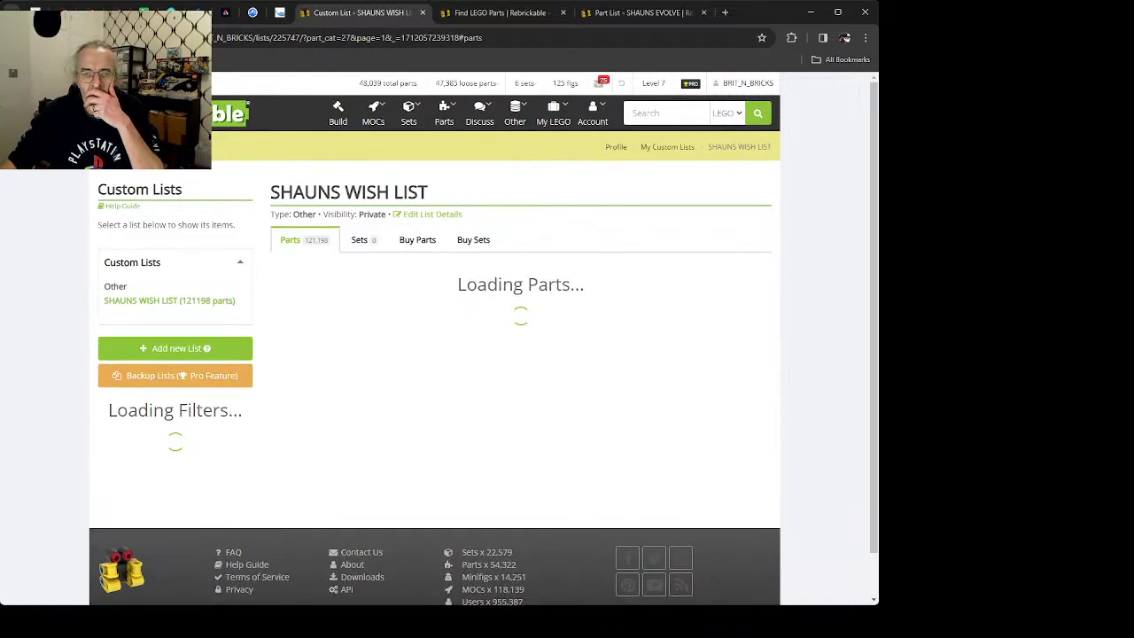
pyautogui.scroll(-6, 502, 409)
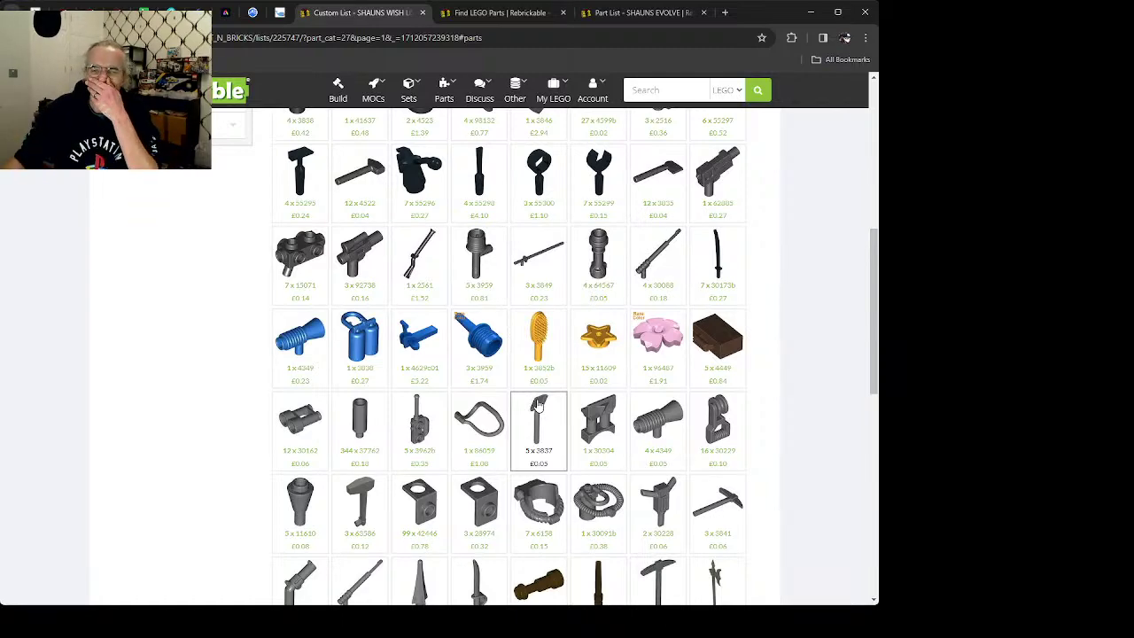
# Step: Examine the details and photo of the flat stem shovel 88431, a mold variant of shovel 3837, and return to the wish list
pyautogui.scroll(-2, 539, 405)
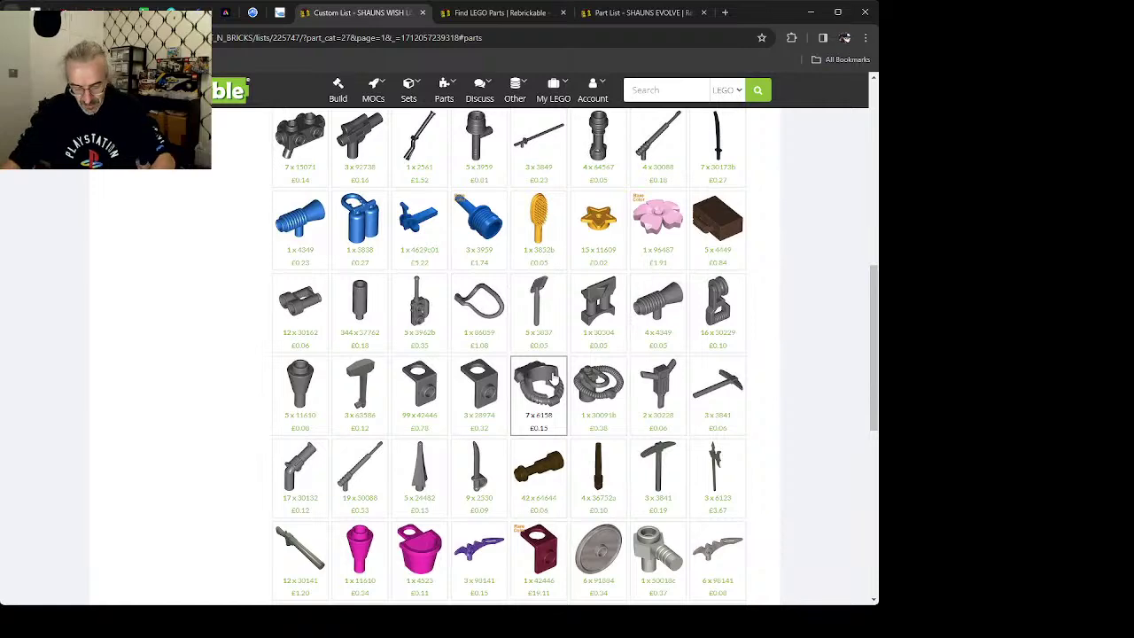
pyautogui.click(545, 308)
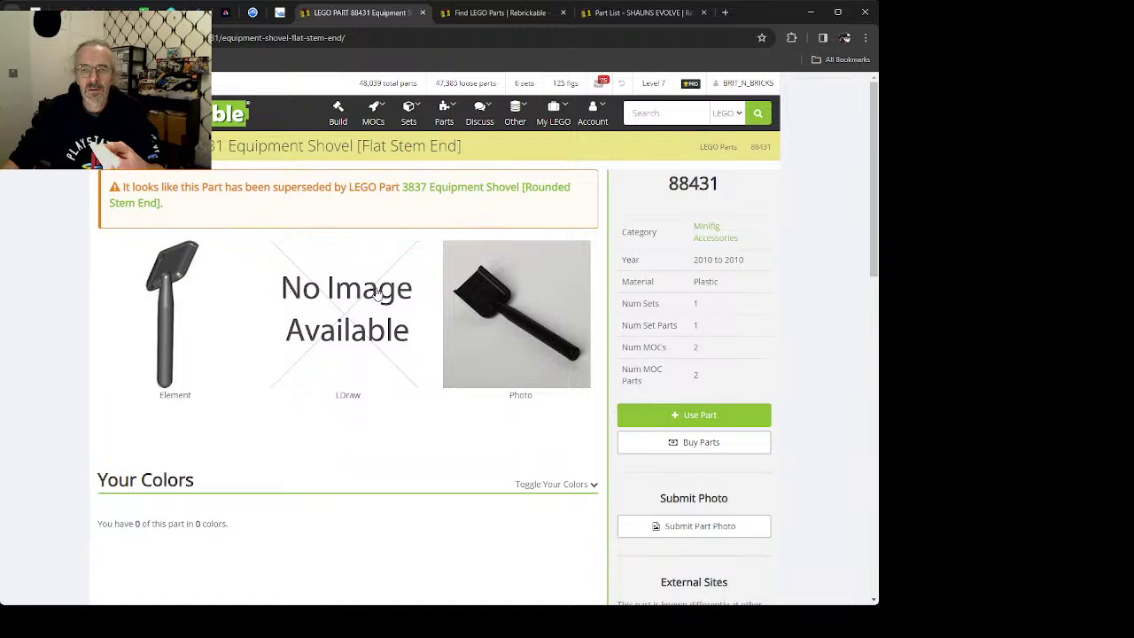
pyautogui.hotkey('alt', 'Left')
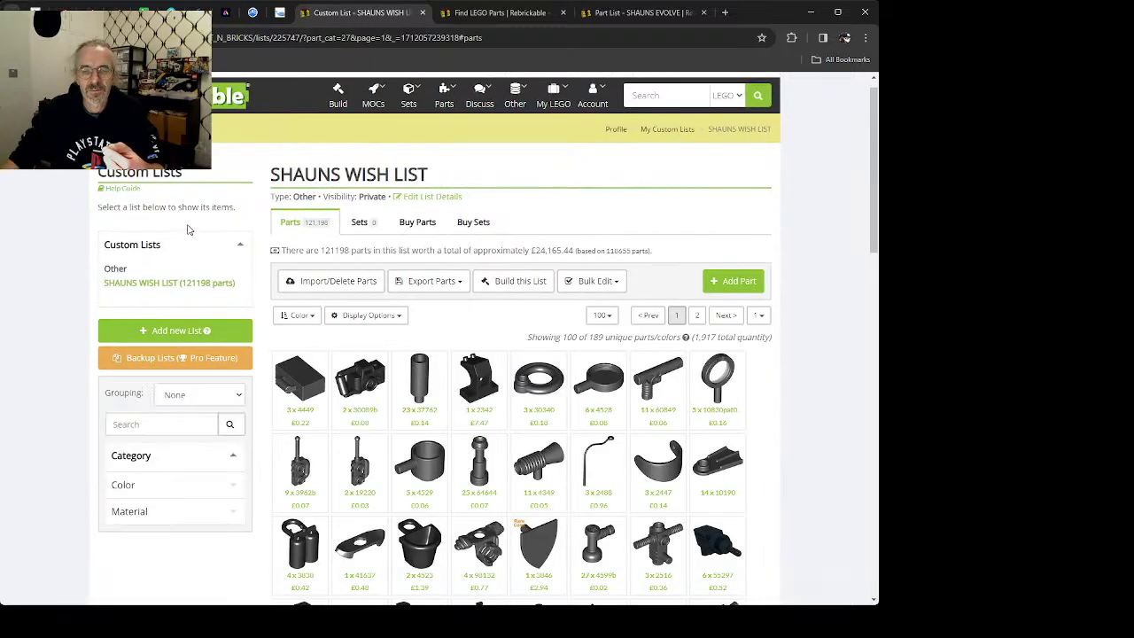
# Step: Set the wish list quantity of the Dark Bluish Gray shovel 3837 to 4 and save the part
pyautogui.scroll(-4, 476, 457)
pyautogui.scroll(-2, 476, 458)
pyautogui.click(549, 343)
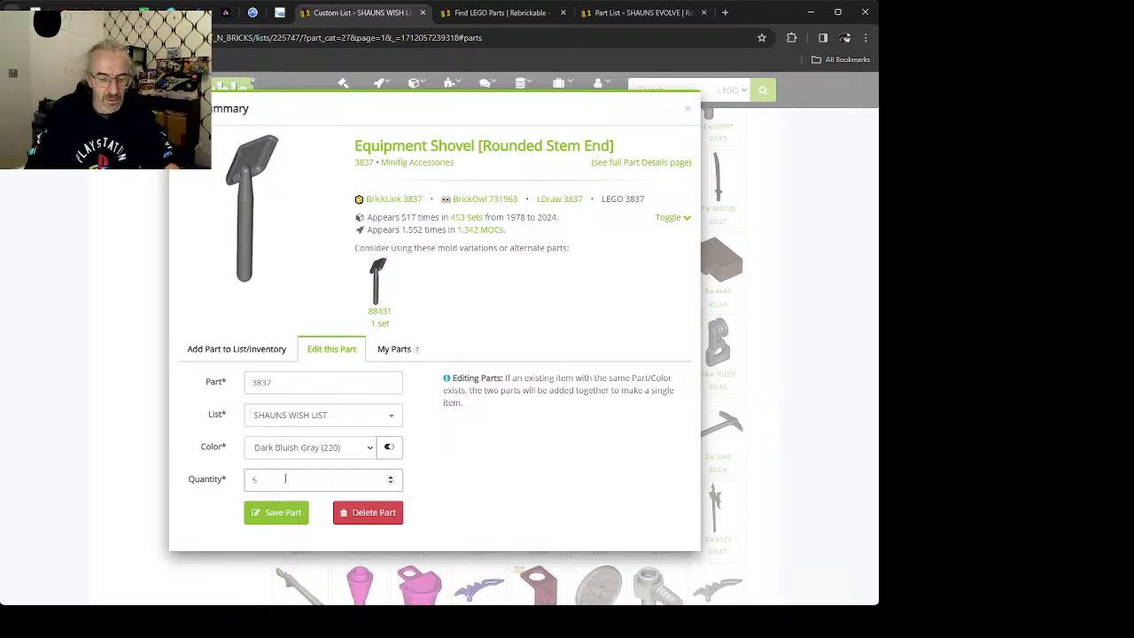
pyautogui.click(275, 512)
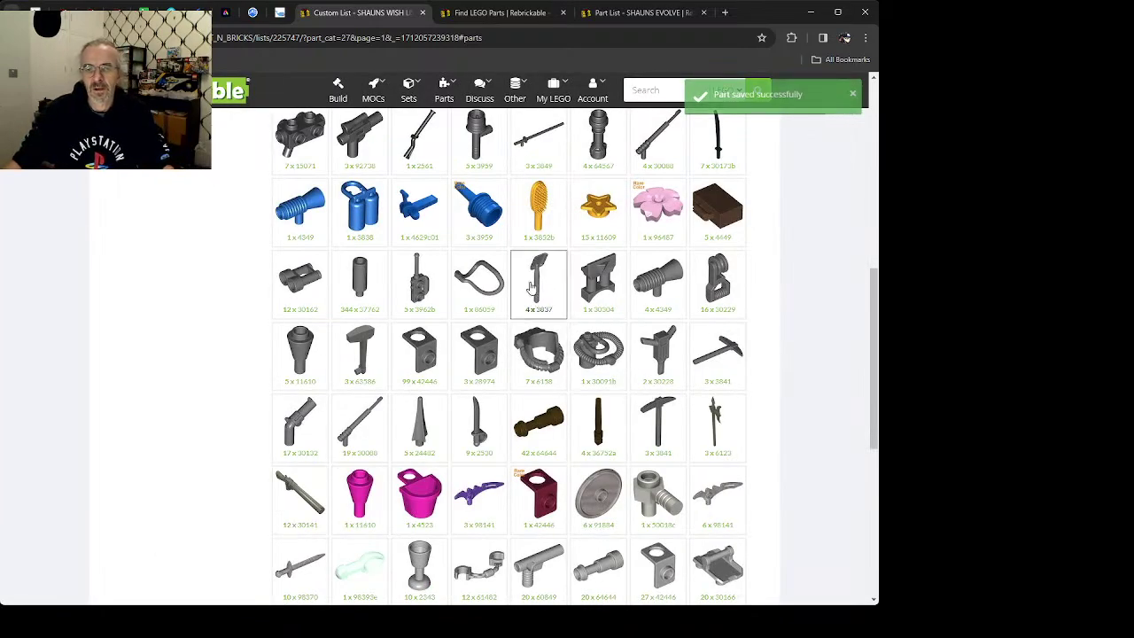
# Step: Add 1 of the Dark Bluish Gray shovel 3837 to the owned part list
pyautogui.click(557, 278)
pyautogui.click(245, 355)
pyautogui.click(562, 381)
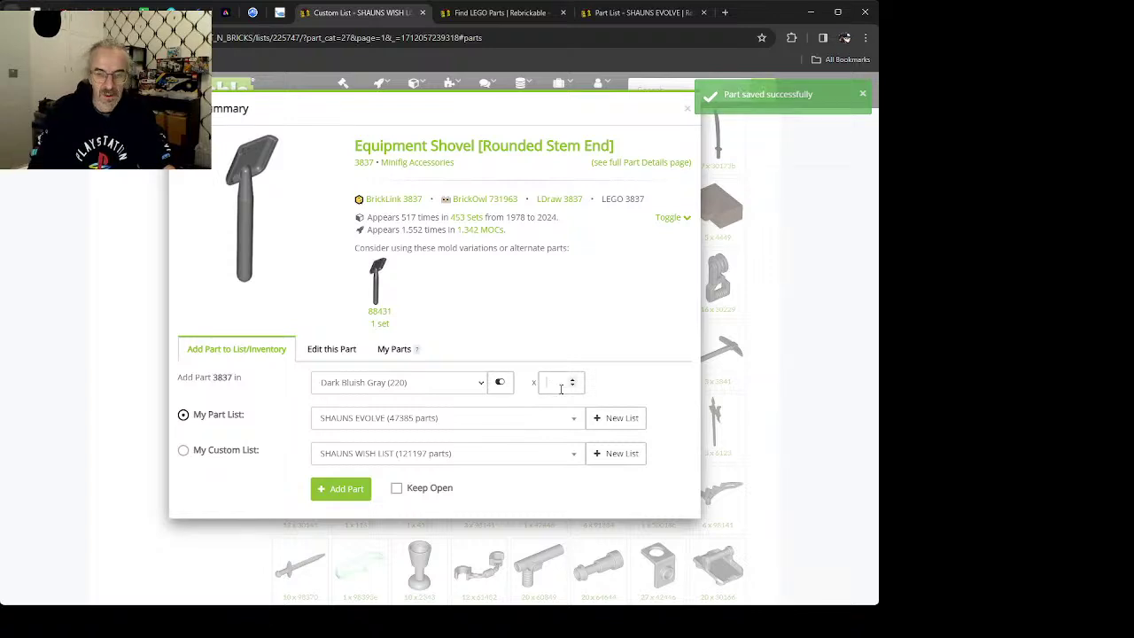
pyautogui.press('Return')
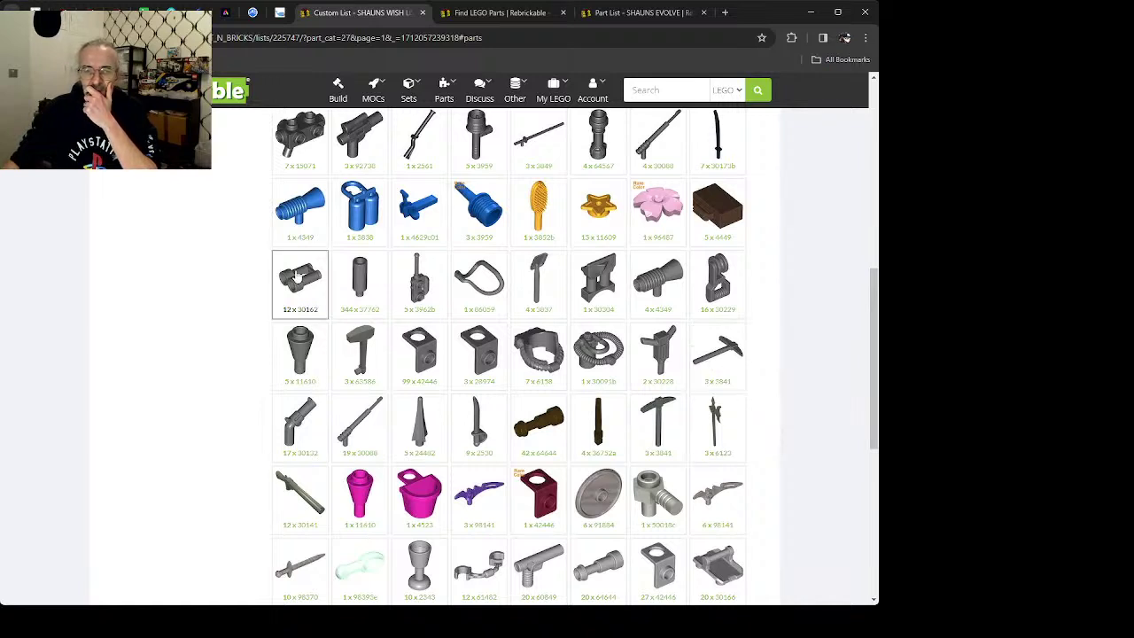
# Step: Set the wish list quantity of the Dark Bluish Gray binoculars 30162 to 9 and save the part
pyautogui.click(299, 277)
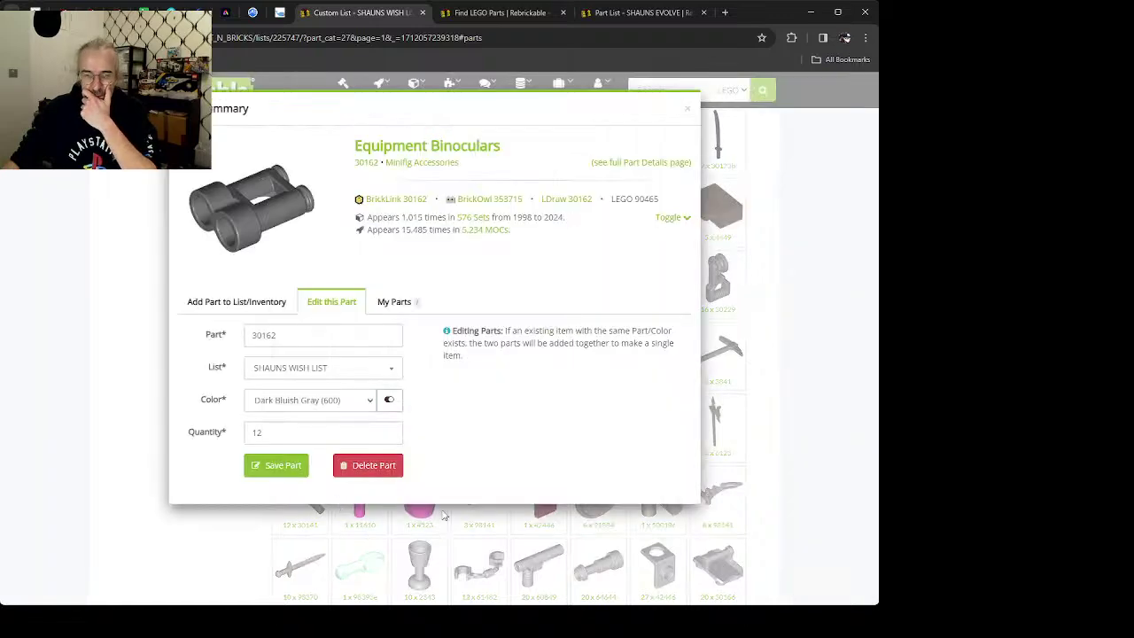
pyautogui.press('BackSpace')
pyautogui.press('BackSpace')
pyautogui.write('9')
pyautogui.press('Return')
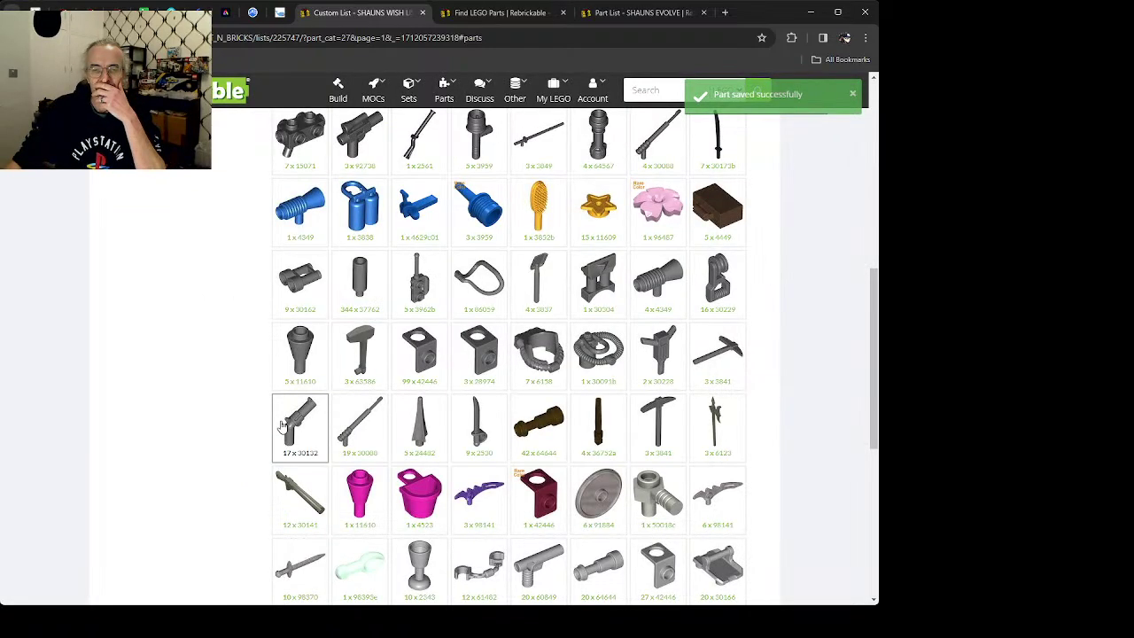
# Step: Add 3 of the Dark Bluish Gray binoculars 30162 to the owned part list
pyautogui.click(297, 279)
pyautogui.click(252, 304)
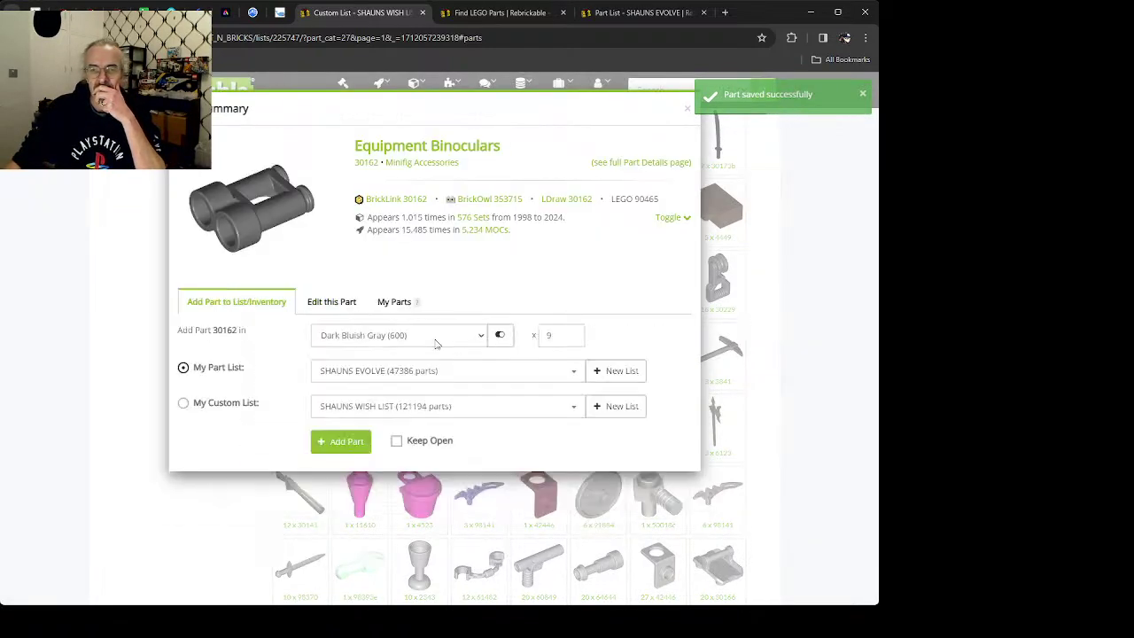
pyautogui.press('Return')
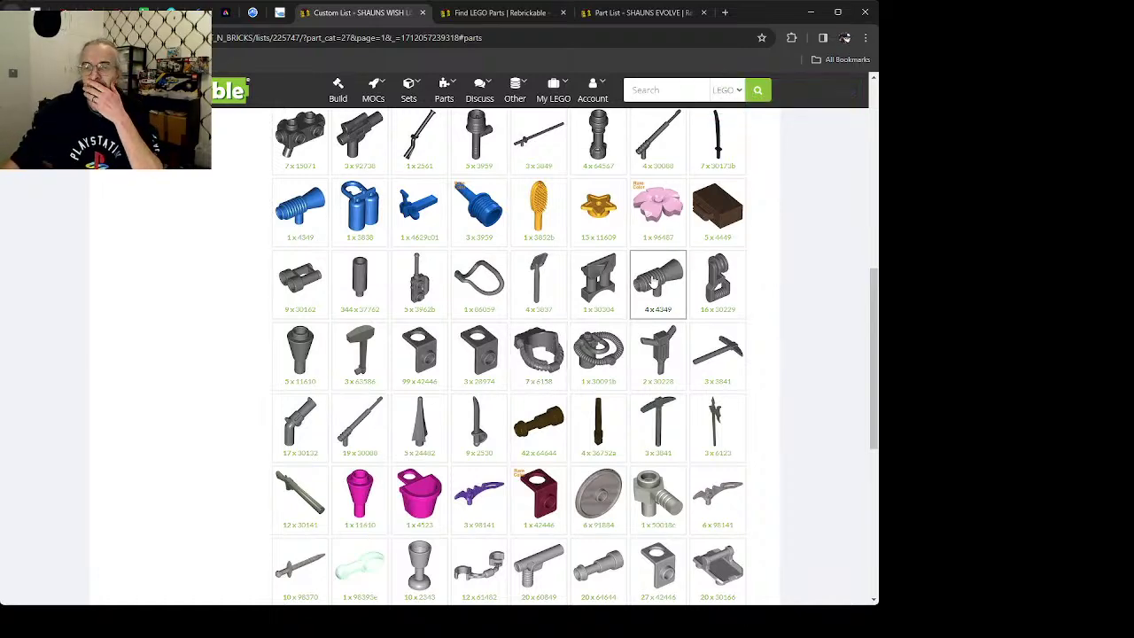
# Step: Set the wish list quantity of the Dark Bluish Gray loudhailer 4349 to 2 and save the part
pyautogui.click(652, 280)
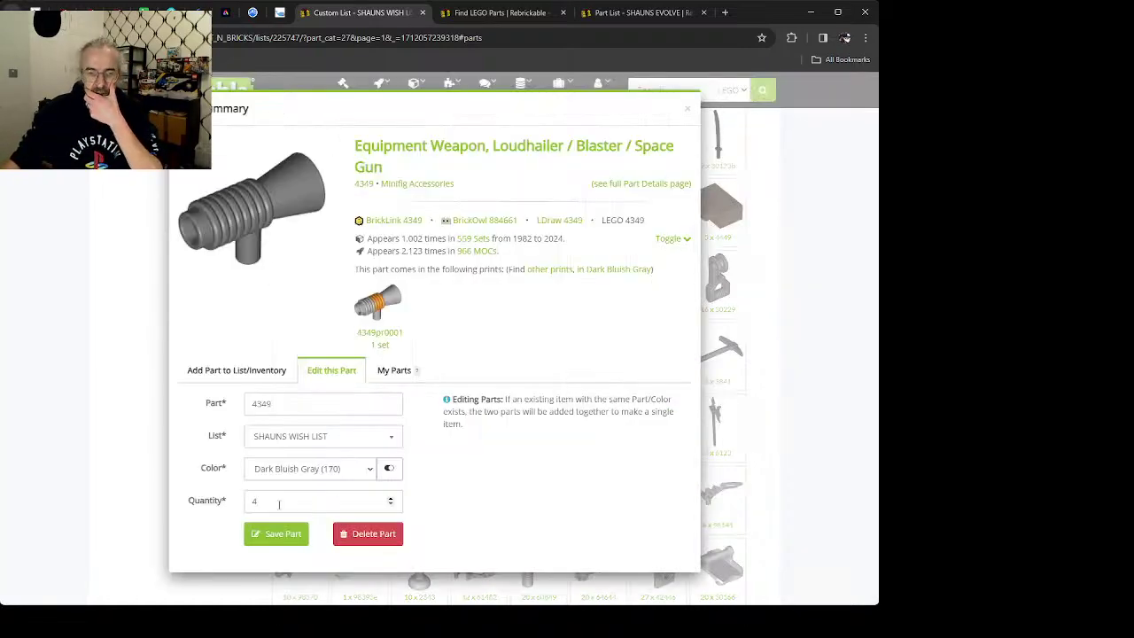
pyautogui.click(281, 501)
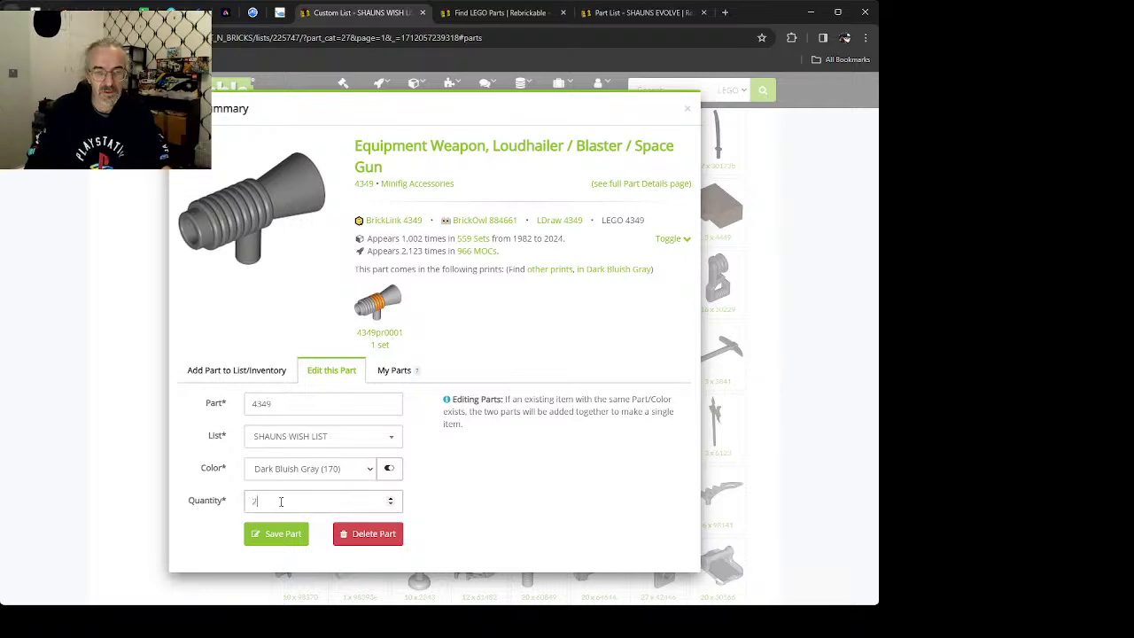
pyautogui.click(276, 534)
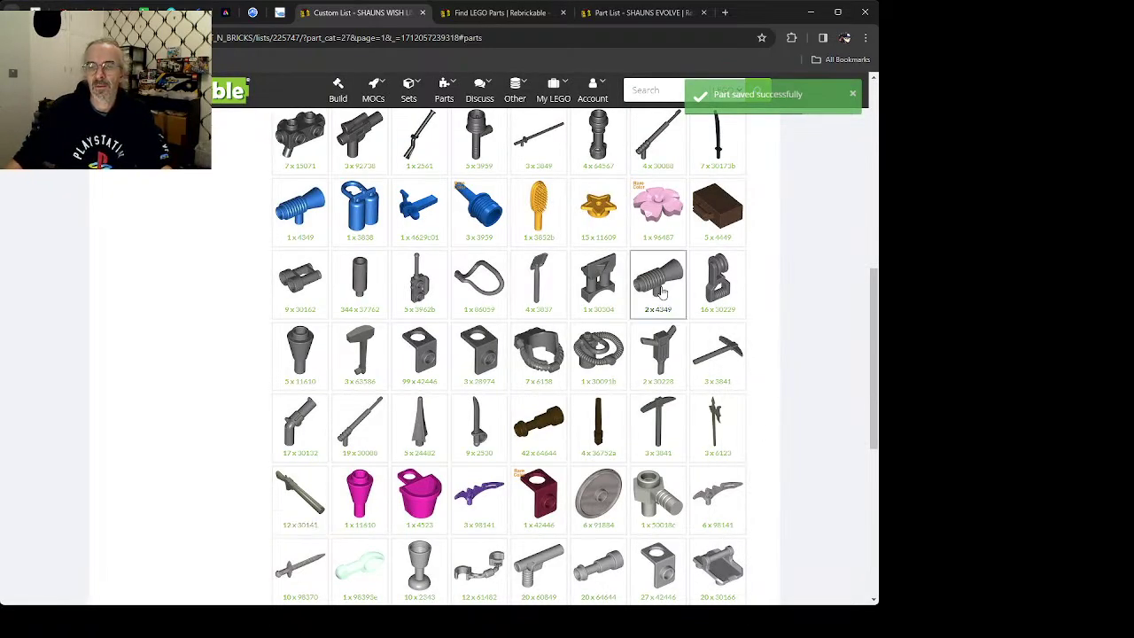
# Step: Add 2 of the Dark Bluish Gray loudhailer 4349 to the owned part list
pyautogui.click(661, 292)
pyautogui.click(234, 369)
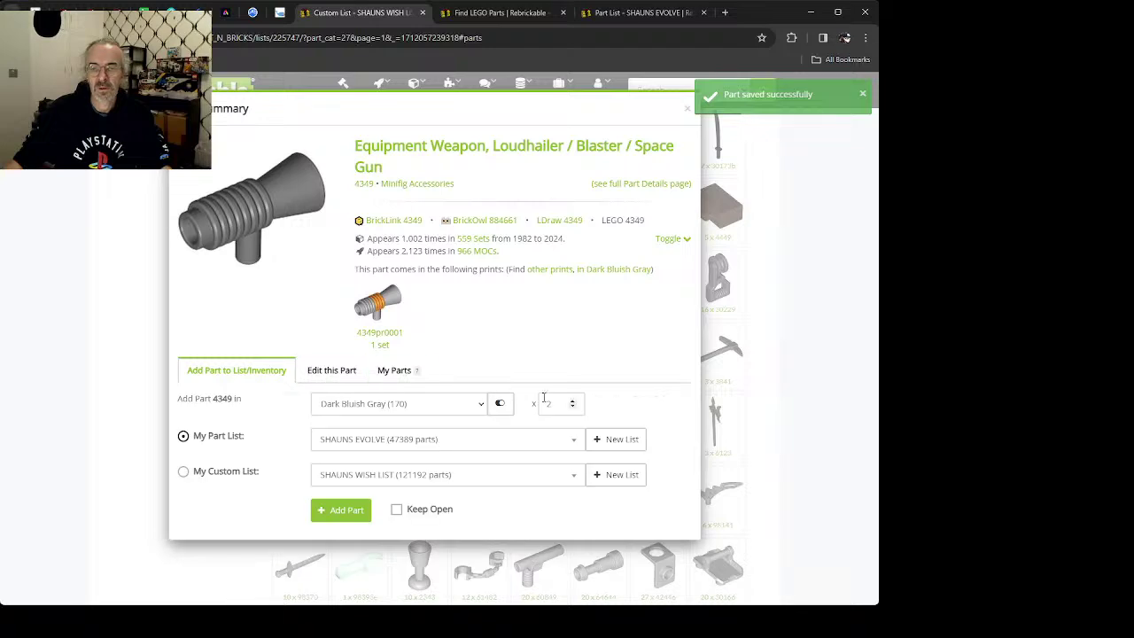
pyautogui.click(352, 509)
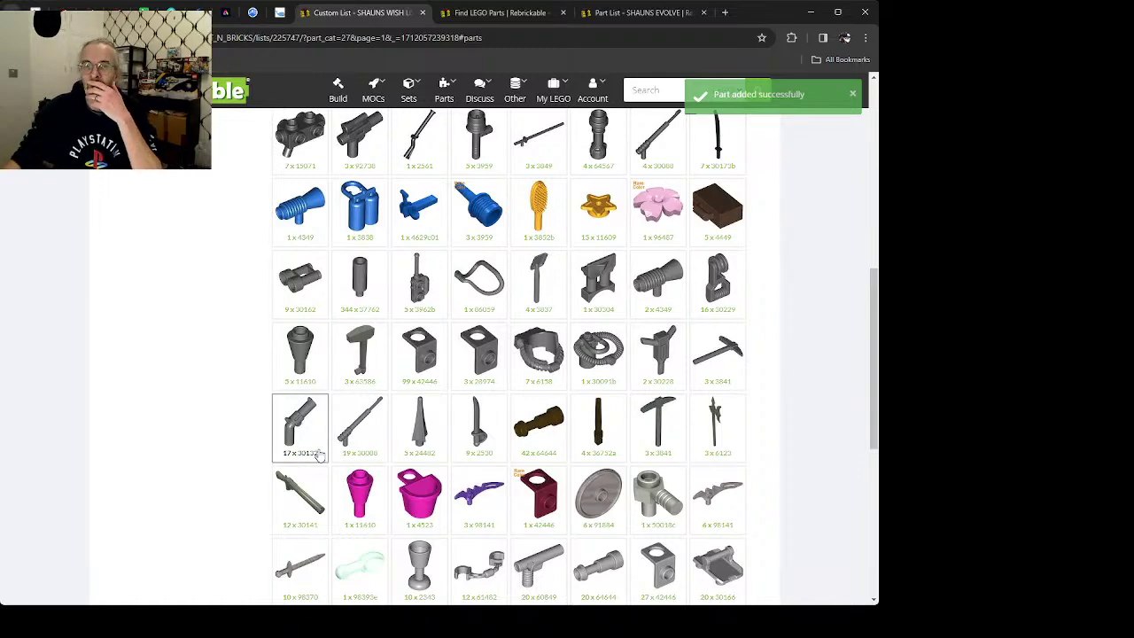
# Step: Reorder the browser pages so the owned part list precedes the parts catalogue, and ready the catalogue's search for a new term
pyautogui.click(581, 13)
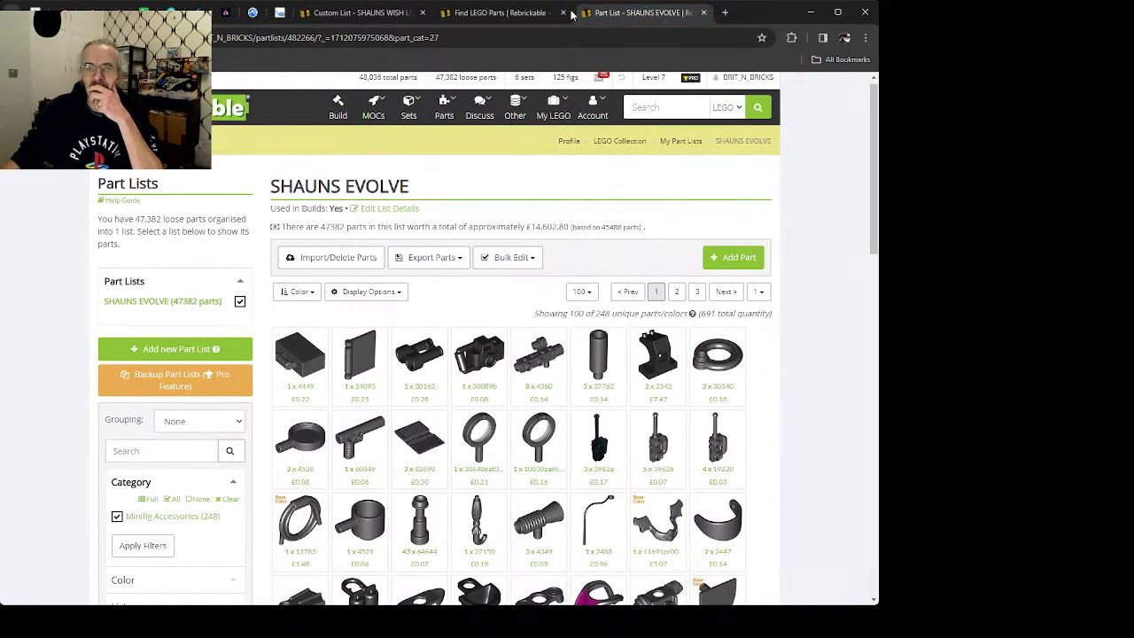
pyautogui.click(527, 15)
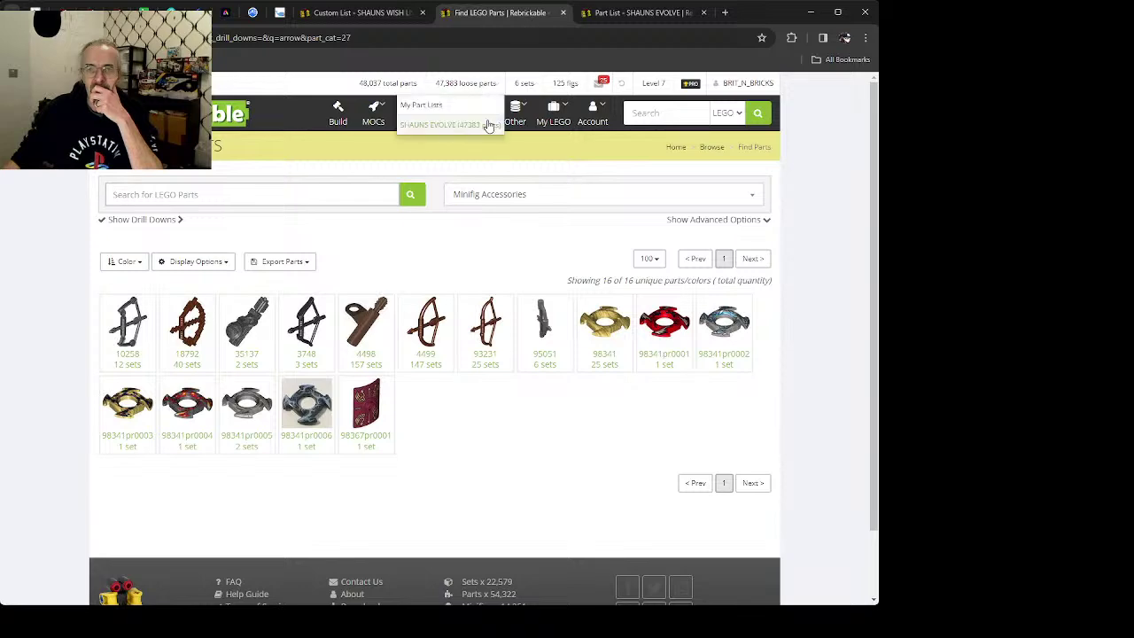
pyautogui.click(642, 13)
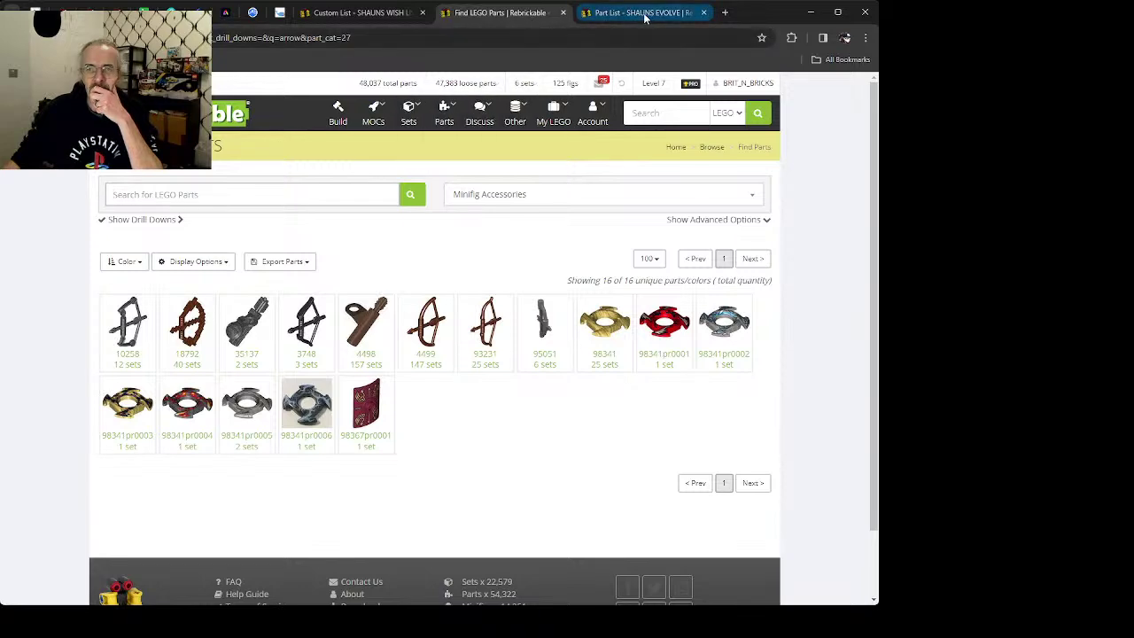
pyautogui.moveTo(643, 14); pyautogui.dragTo(589, 24)
pyautogui.click(590, 20)
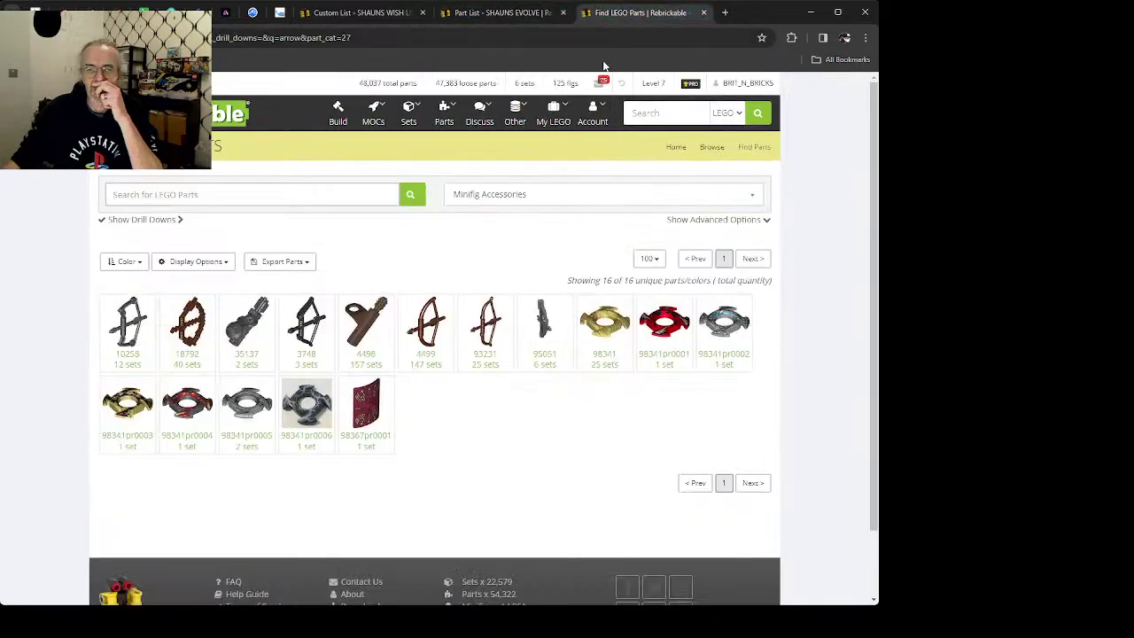
pyautogui.click(199, 195)
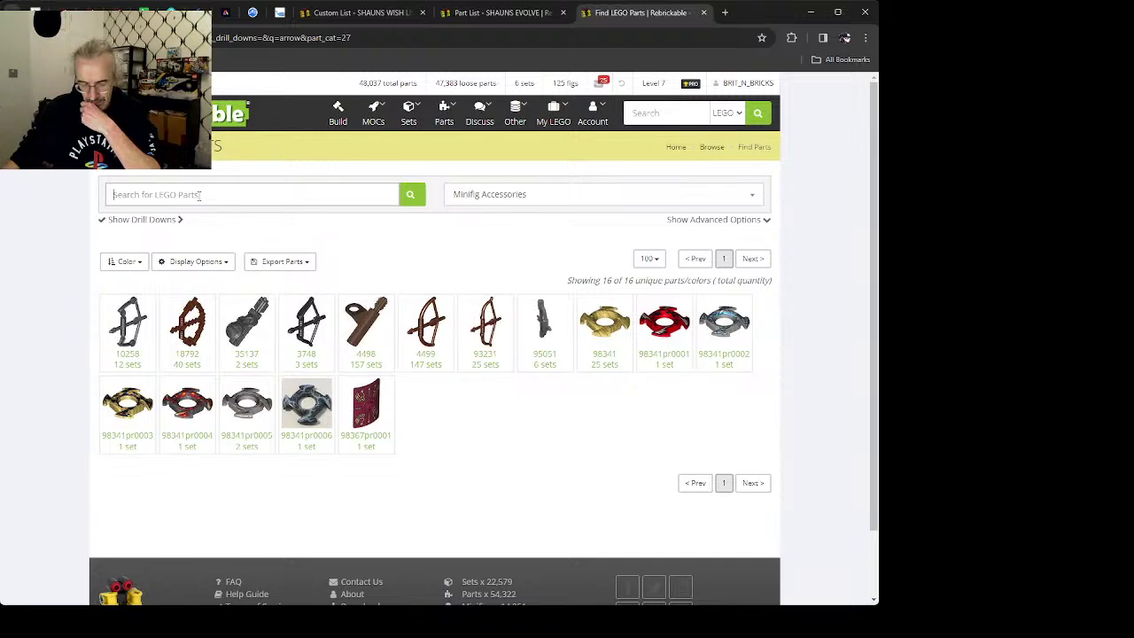
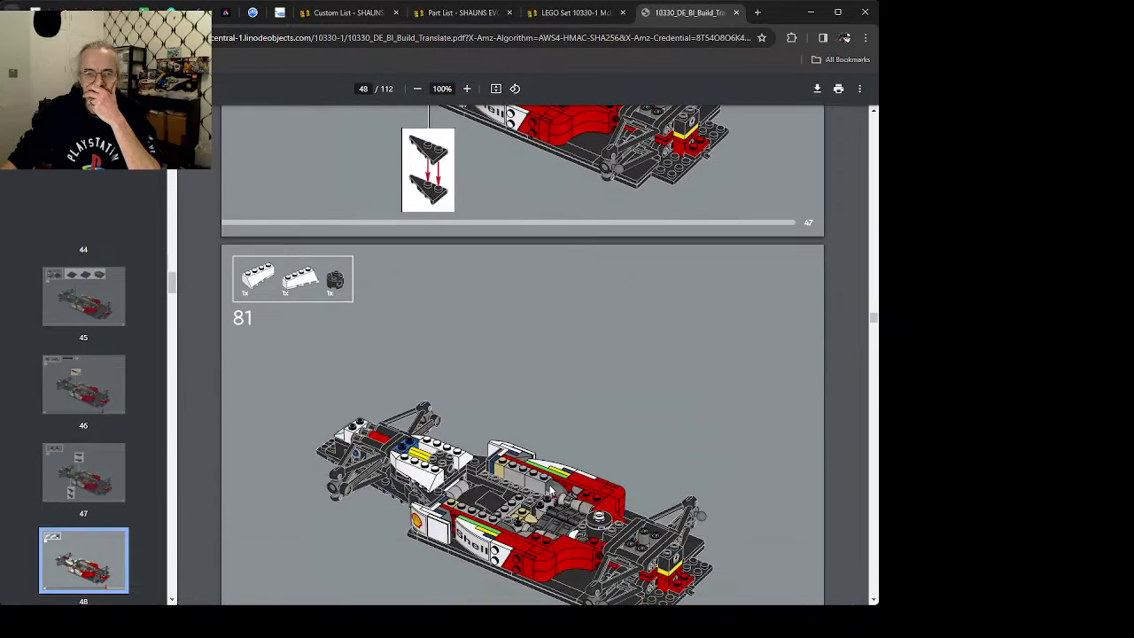
# Step: Read through the set 10330-1 building instructions from page 48 to page 55
pyautogui.scroll(-8, 549, 490)
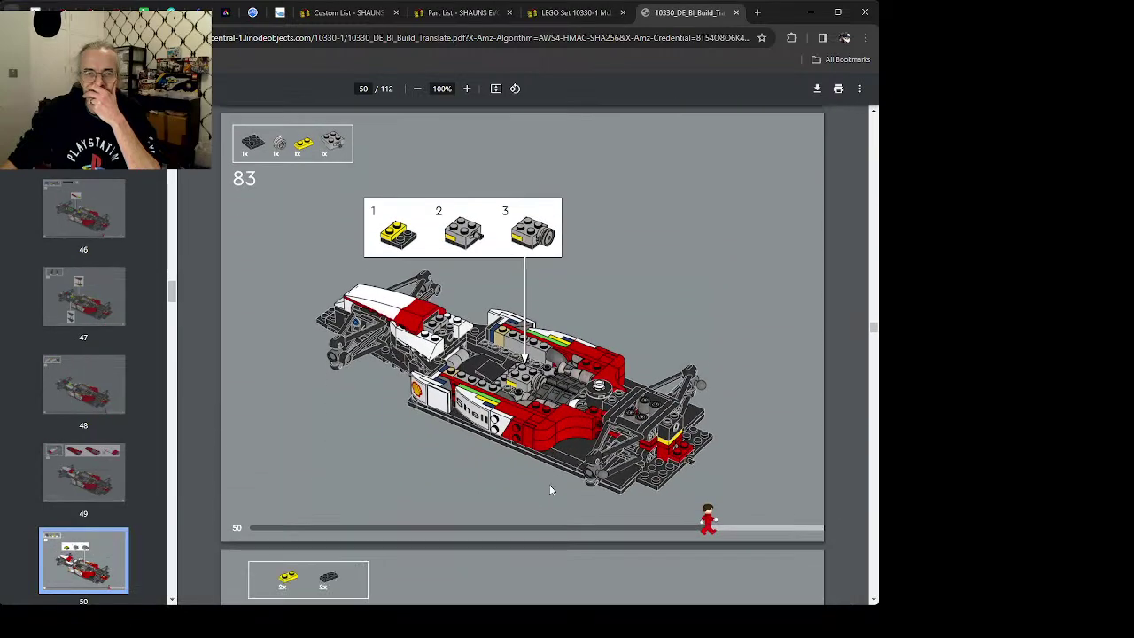
pyautogui.scroll(-5, 549, 489)
pyautogui.scroll(-10, 548, 483)
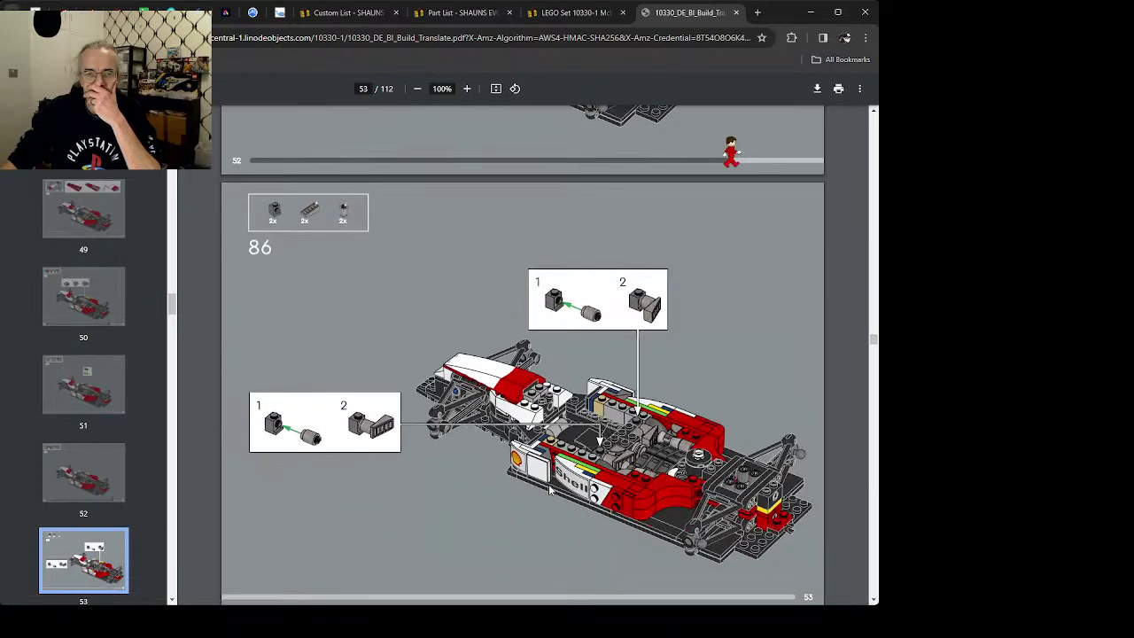
pyautogui.scroll(-10, 549, 489)
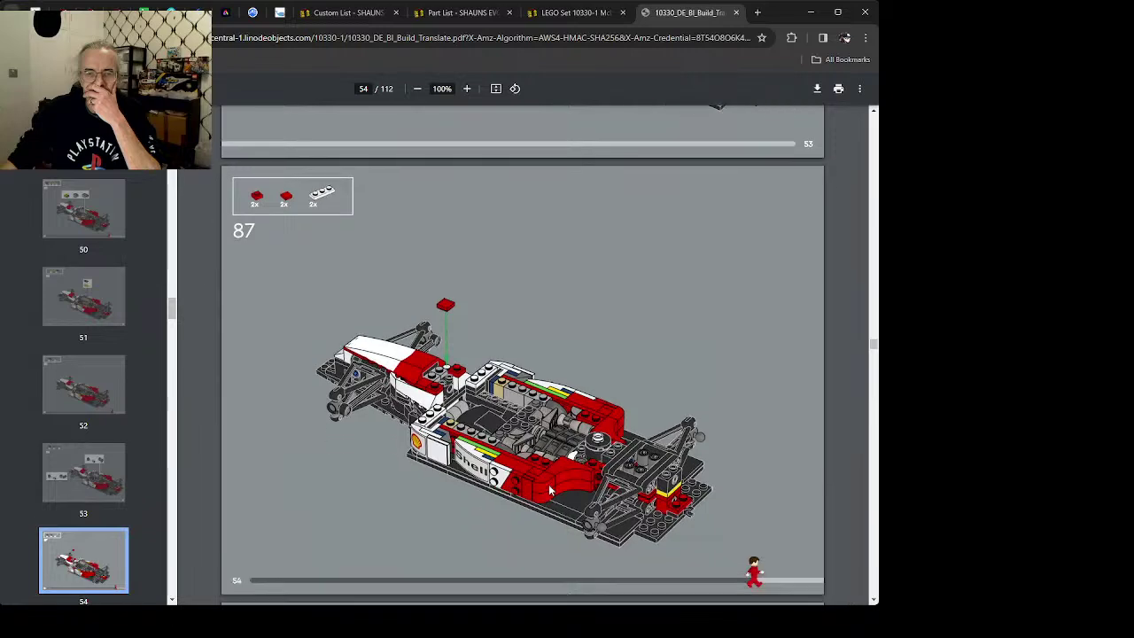
pyautogui.scroll(-1, 549, 490)
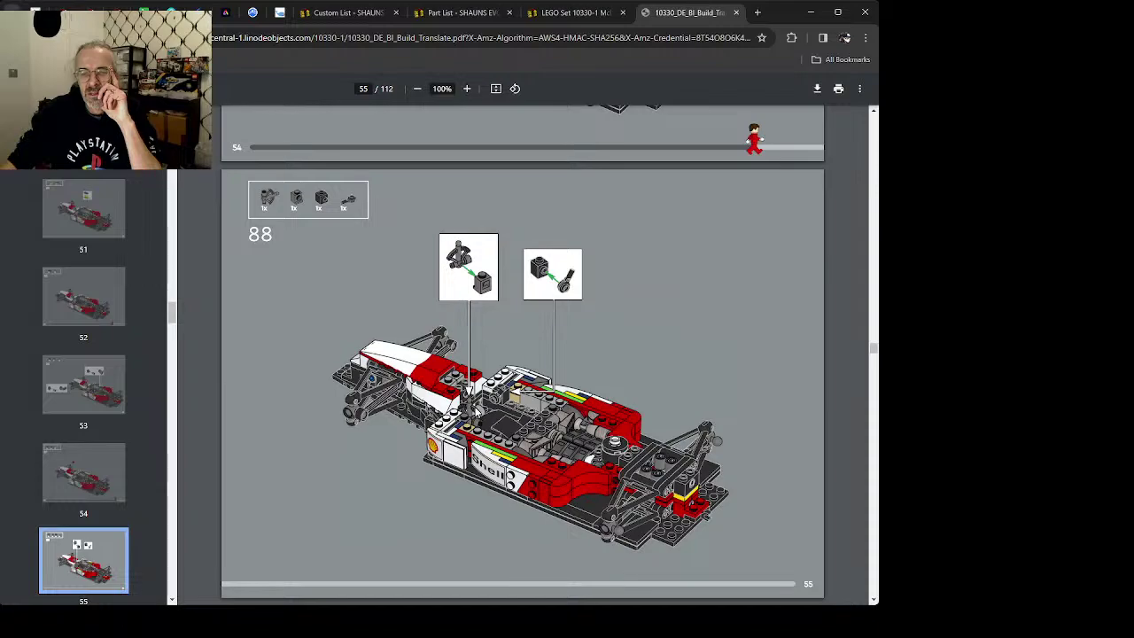
# Step: Examine the cockpit assembly closely at 358% on pages 55 to 60 of the set 10330-1 building instructions
pyautogui.scroll(5, 475, 460)
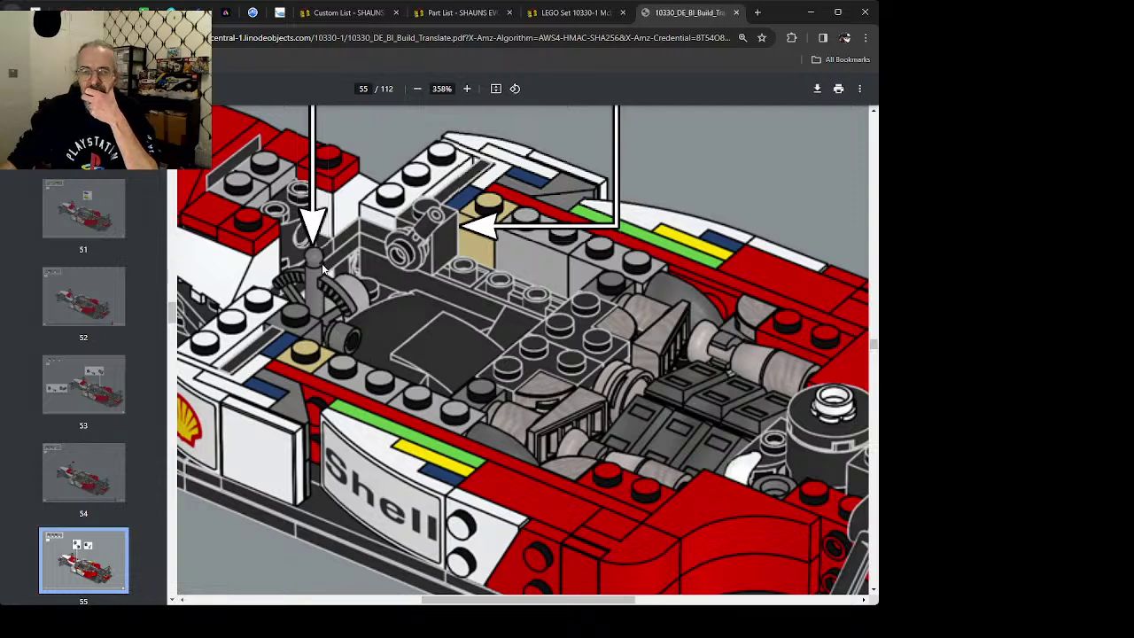
pyautogui.scroll(-10, 352, 296)
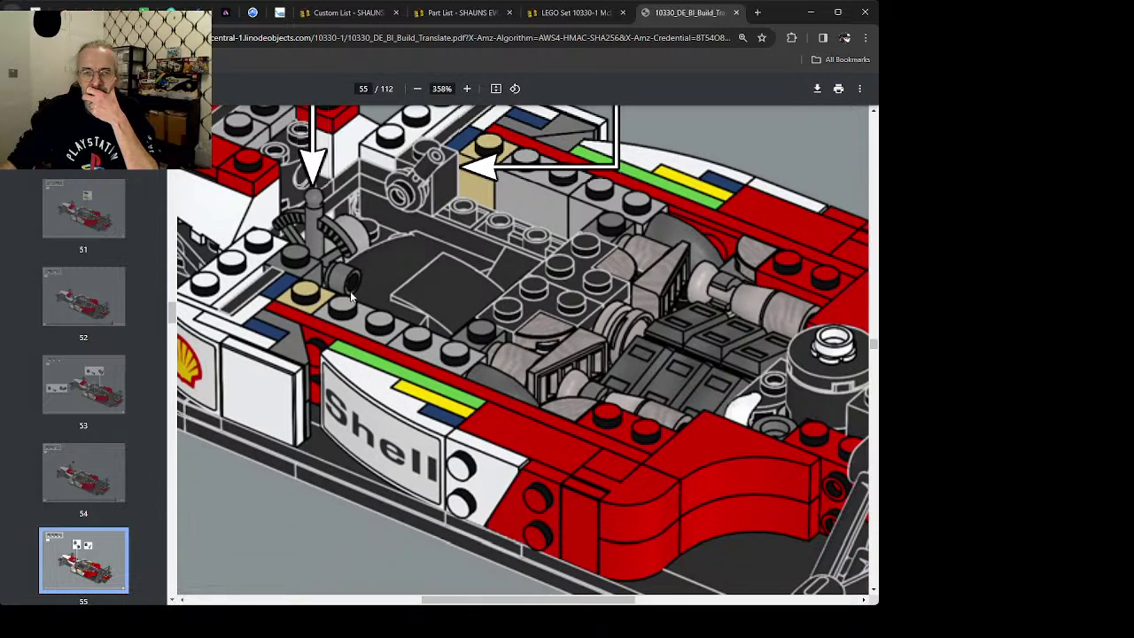
pyautogui.scroll(-10, 431, 303)
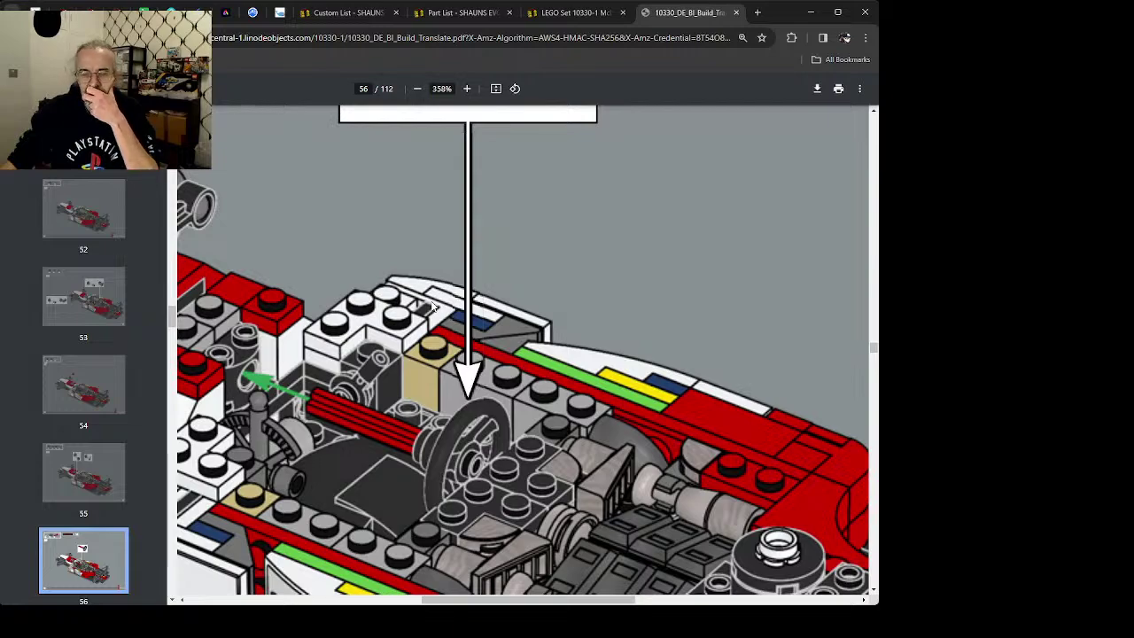
pyautogui.scroll(-15, 432, 306)
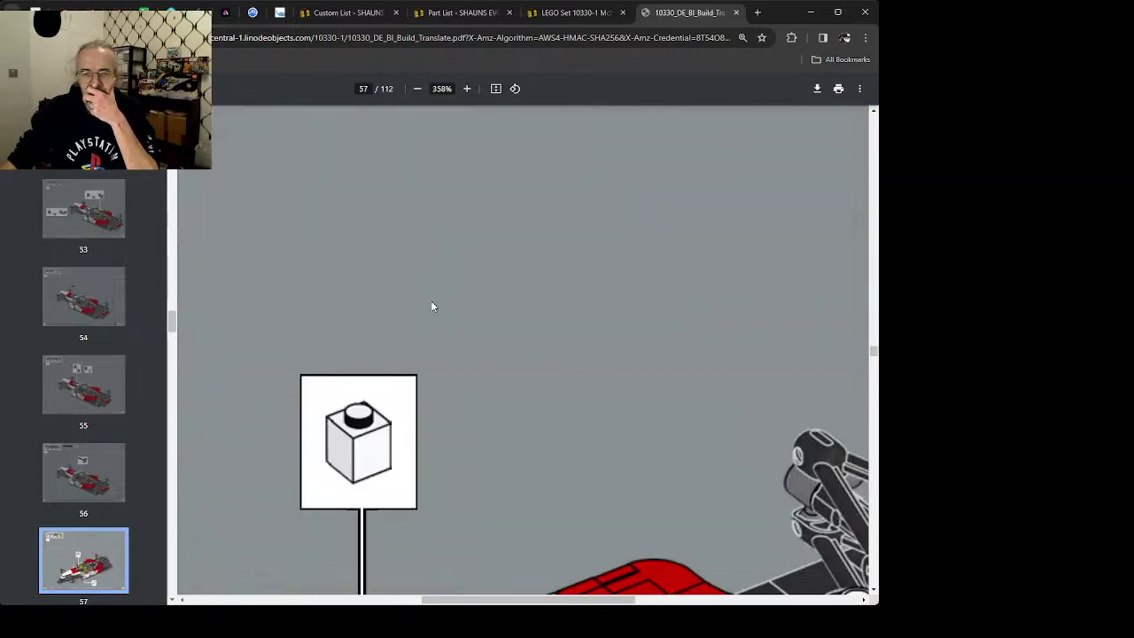
pyautogui.scroll(-5, 431, 307)
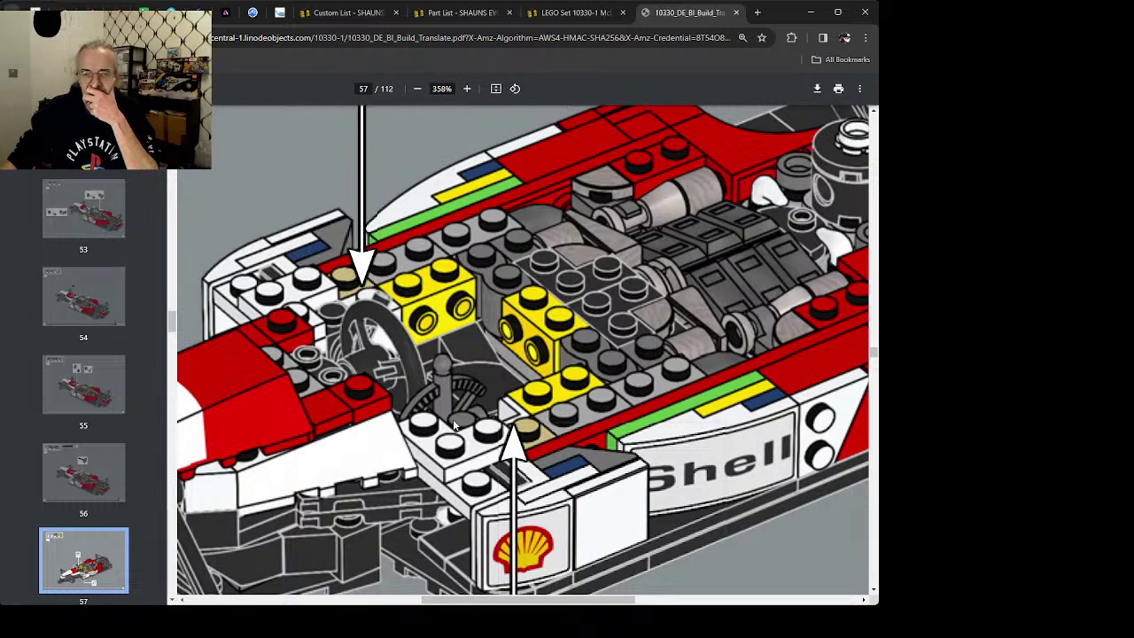
pyautogui.scroll(-10, 447, 358)
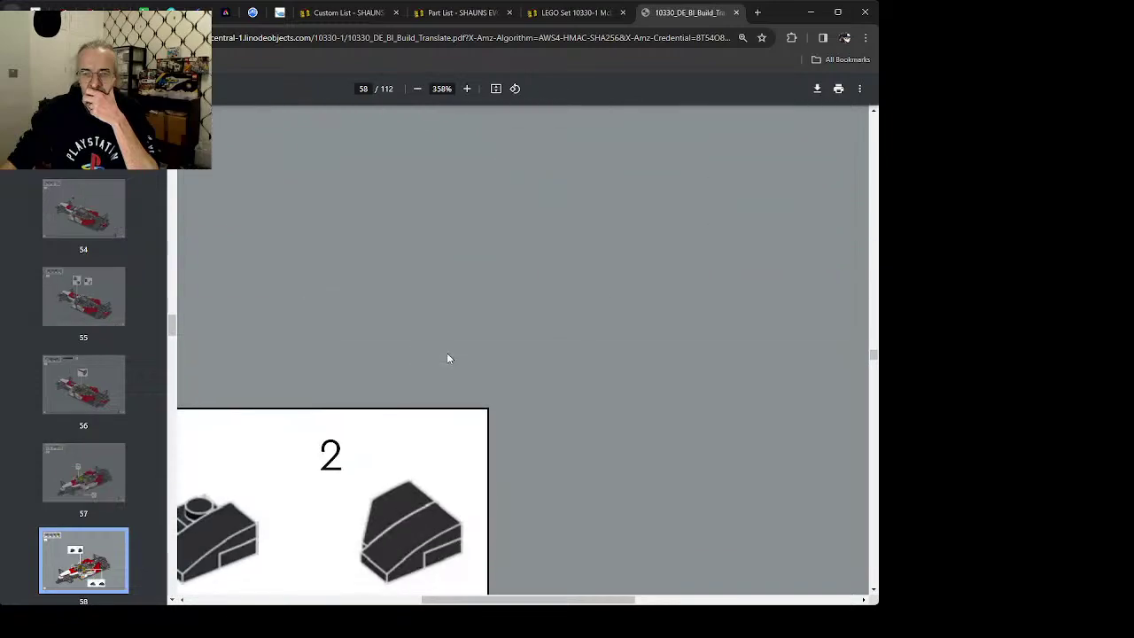
pyautogui.scroll(-10, 447, 358)
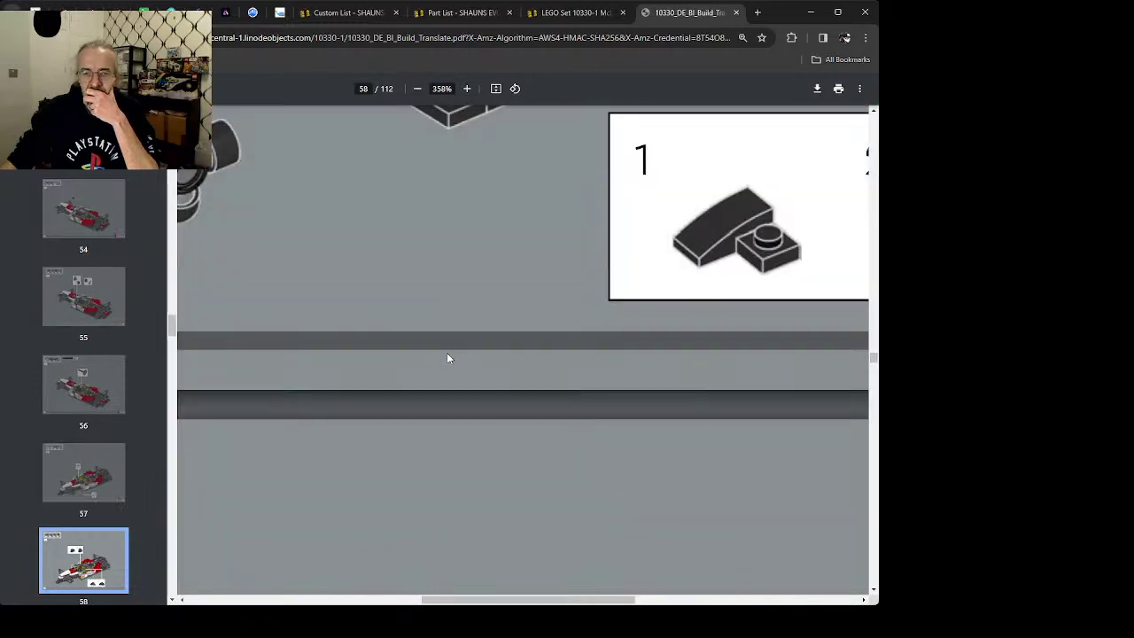
pyautogui.scroll(-10, 448, 358)
pyautogui.scroll(-10, 447, 358)
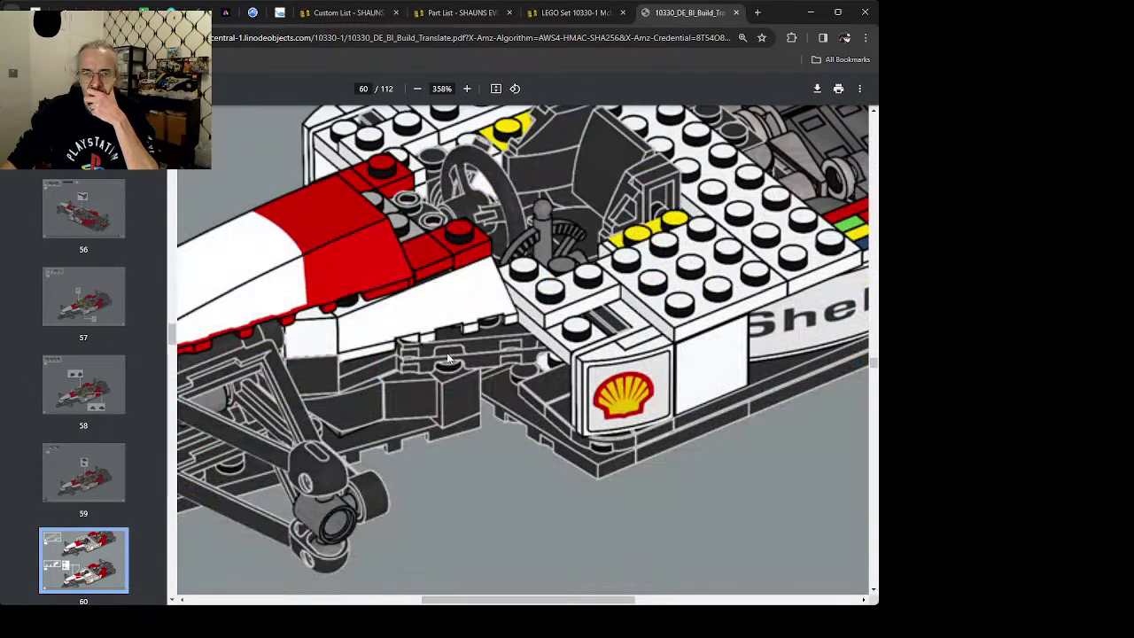
pyautogui.scroll(1, 447, 358)
pyautogui.scroll(-10, 447, 357)
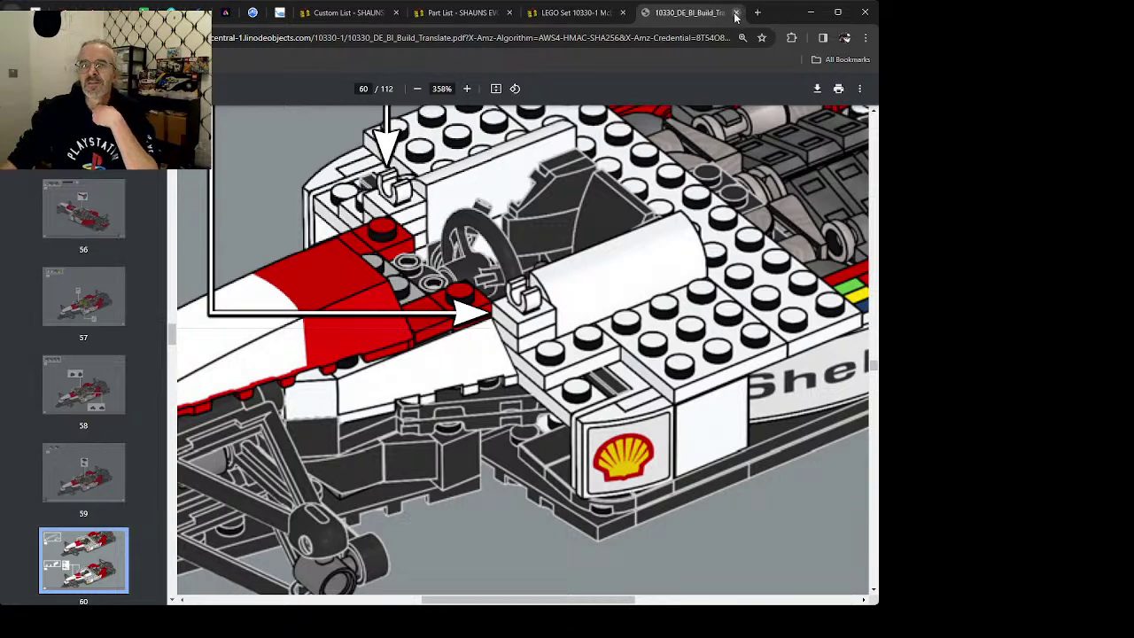
# Step: Close the set 10330-1 building instructions and review the second page of sets containing the Dark Bluish Gray sextant 30154
pyautogui.click(735, 17)
pyautogui.scroll(10, 354, 337)
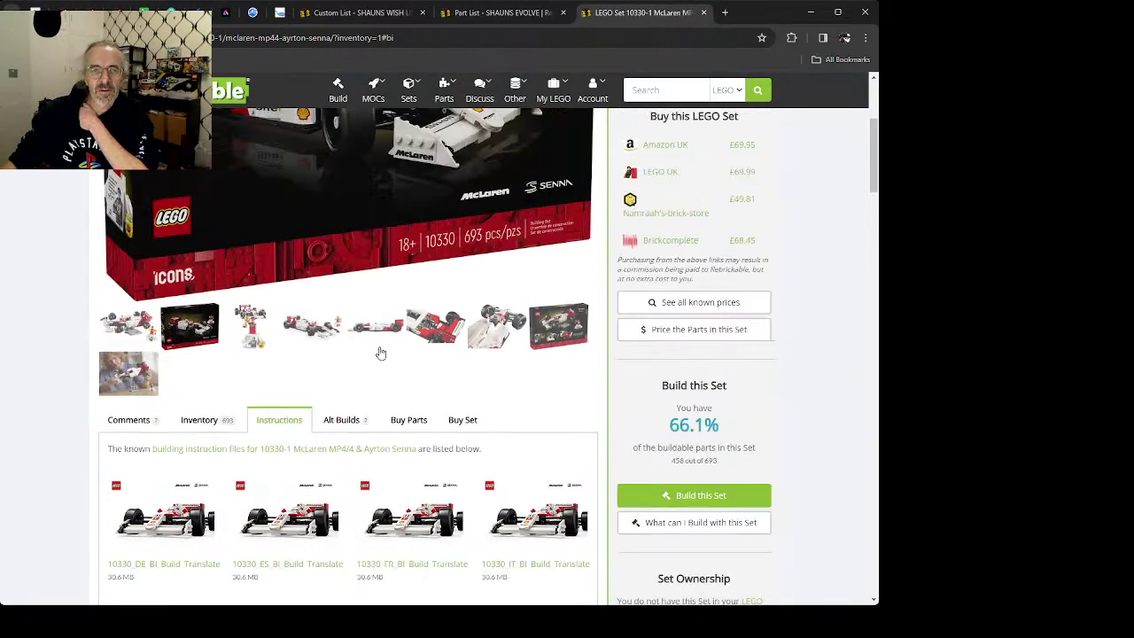
pyautogui.hotkey('alt', 'Left')
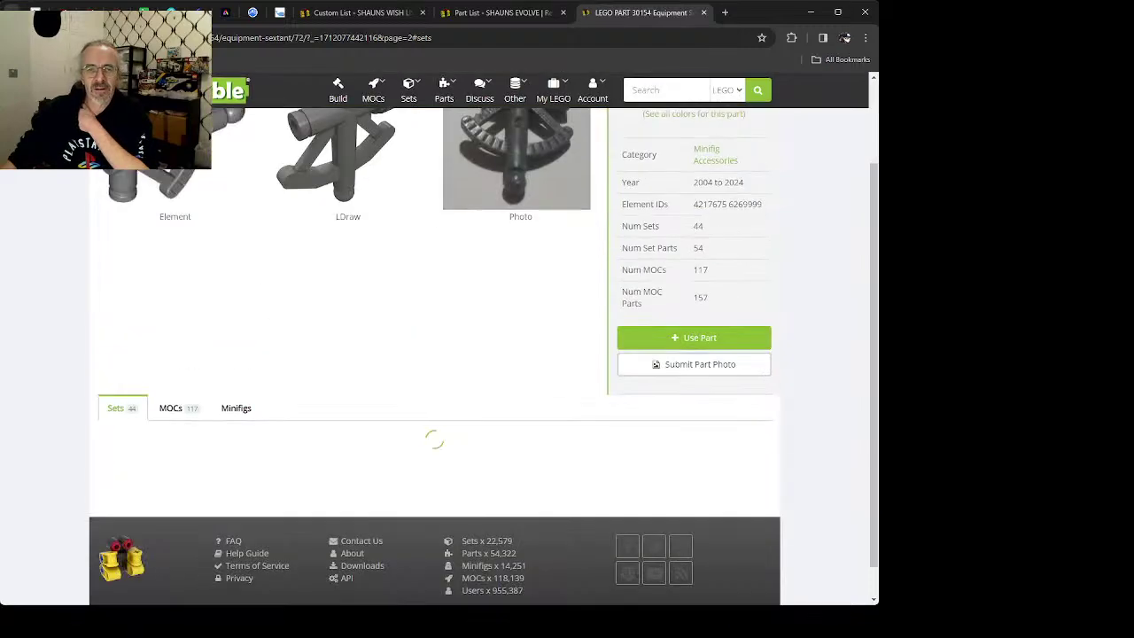
pyautogui.scroll(-10, 442, 273)
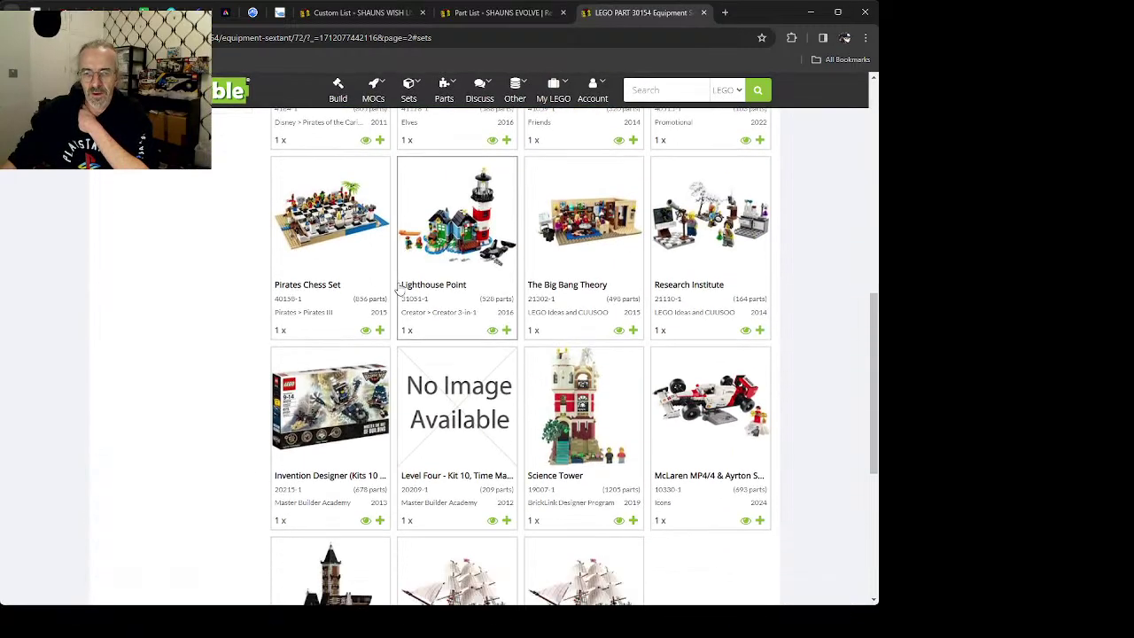
pyautogui.scroll(5, 413, 275)
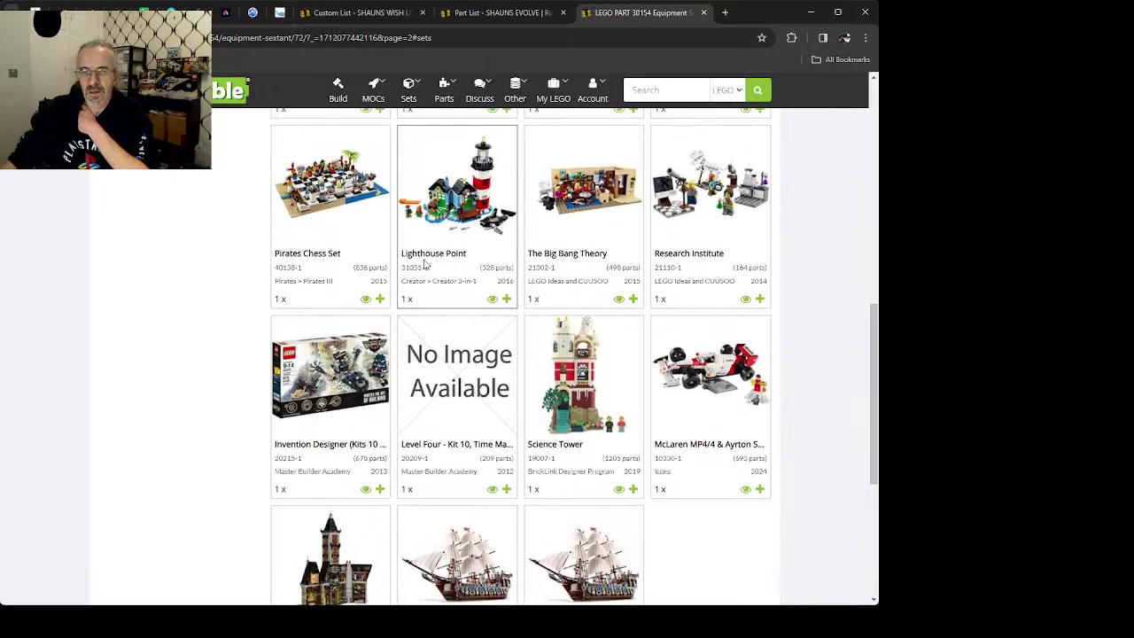
pyautogui.scroll(-1, 443, 301)
pyautogui.scroll(-2, 460, 329)
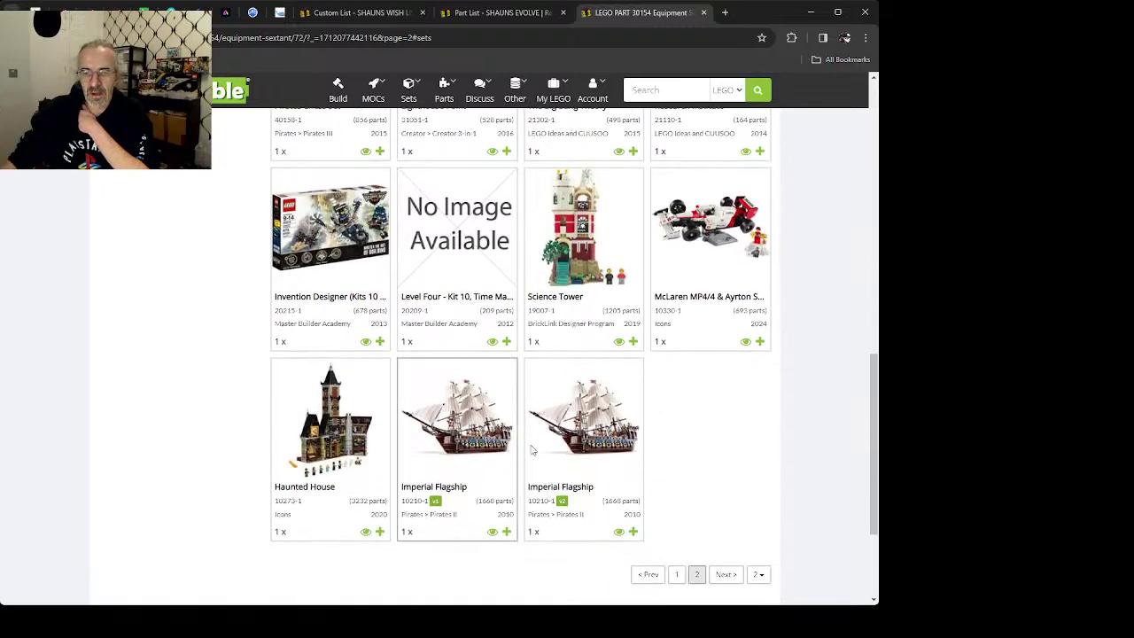
pyautogui.scroll(5, 456, 333)
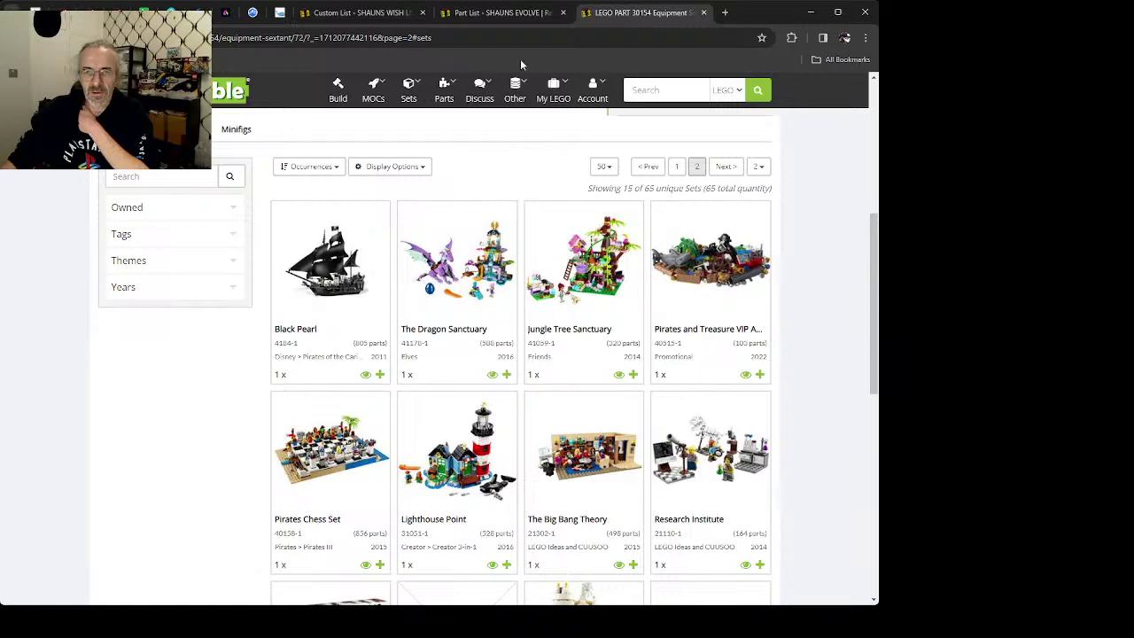
pyautogui.click(350, 13)
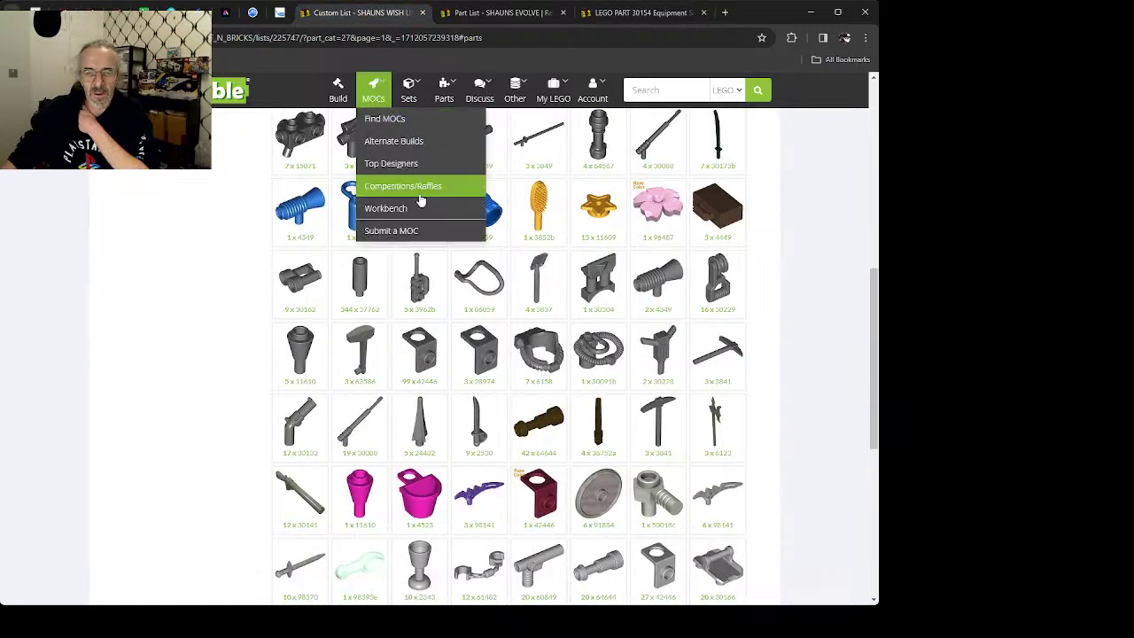
pyautogui.click(532, 13)
pyautogui.click(624, 12)
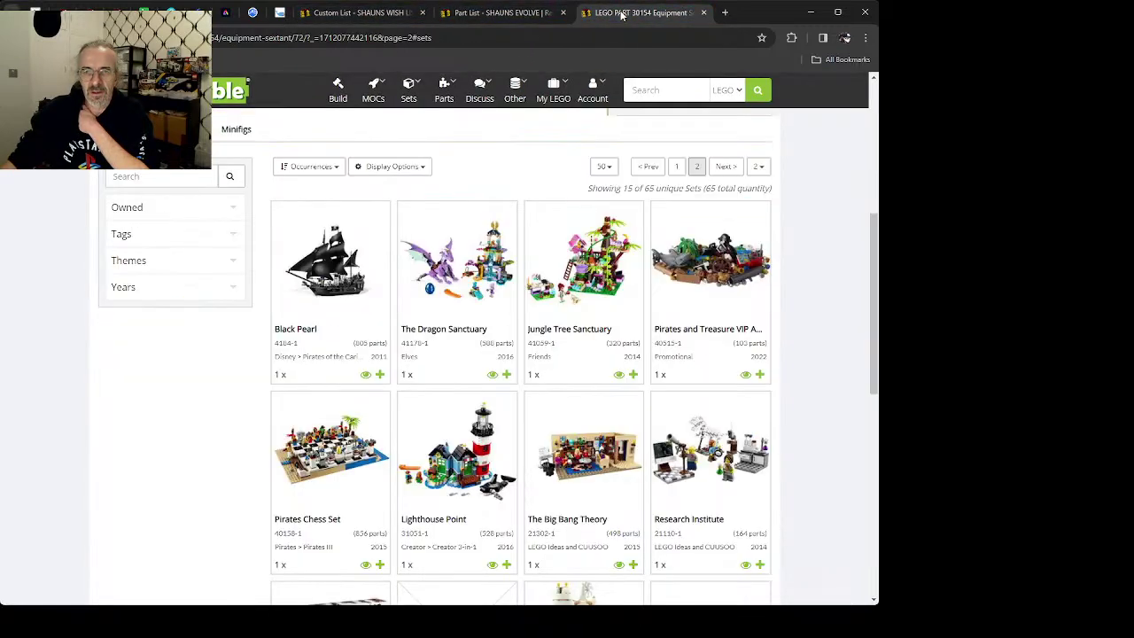
# Step: Return to the overview of sextant 30154, open its Dark Bluish Gray version and look through the first page of sets using it
pyautogui.hotkey('alt', 'Left')
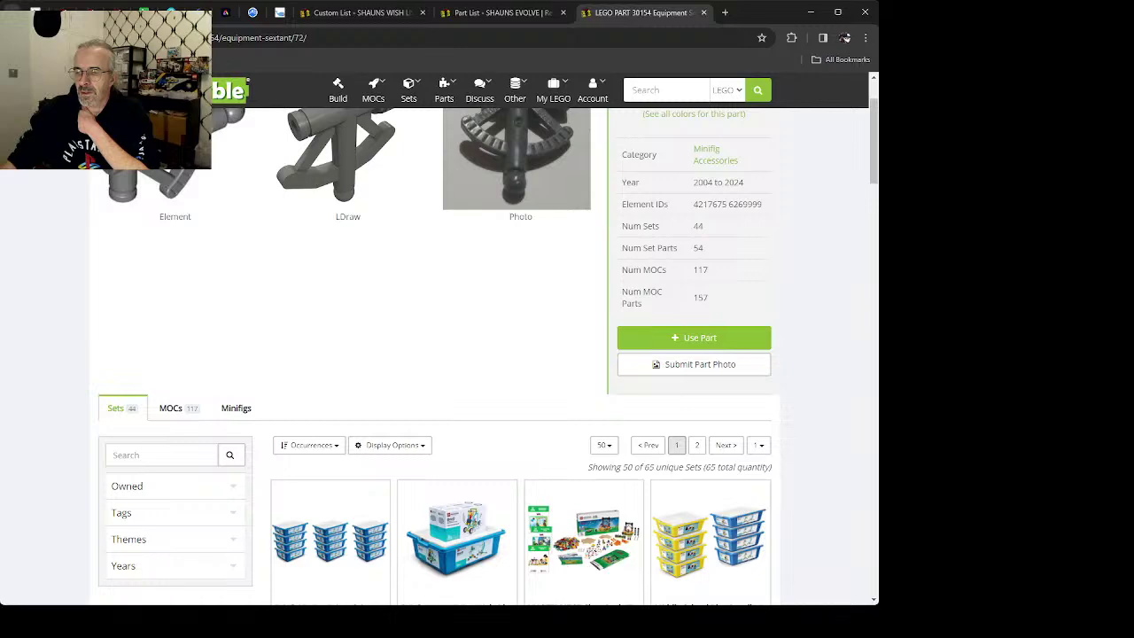
pyautogui.hotkey('alt', 'Left')
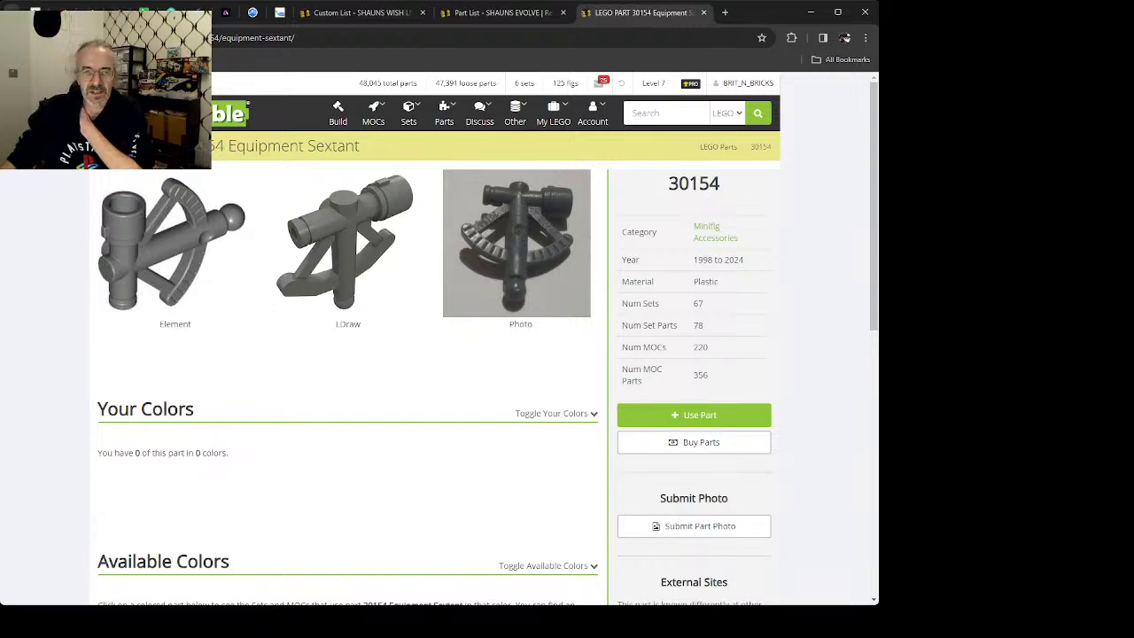
pyautogui.scroll(-4, 465, 382)
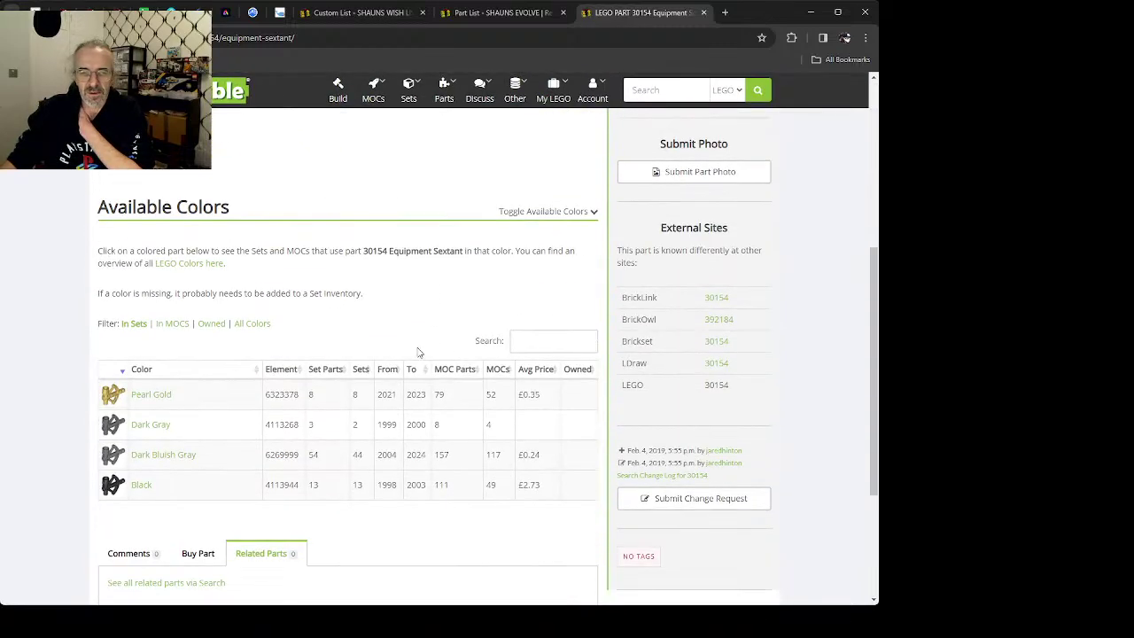
pyautogui.click(157, 455)
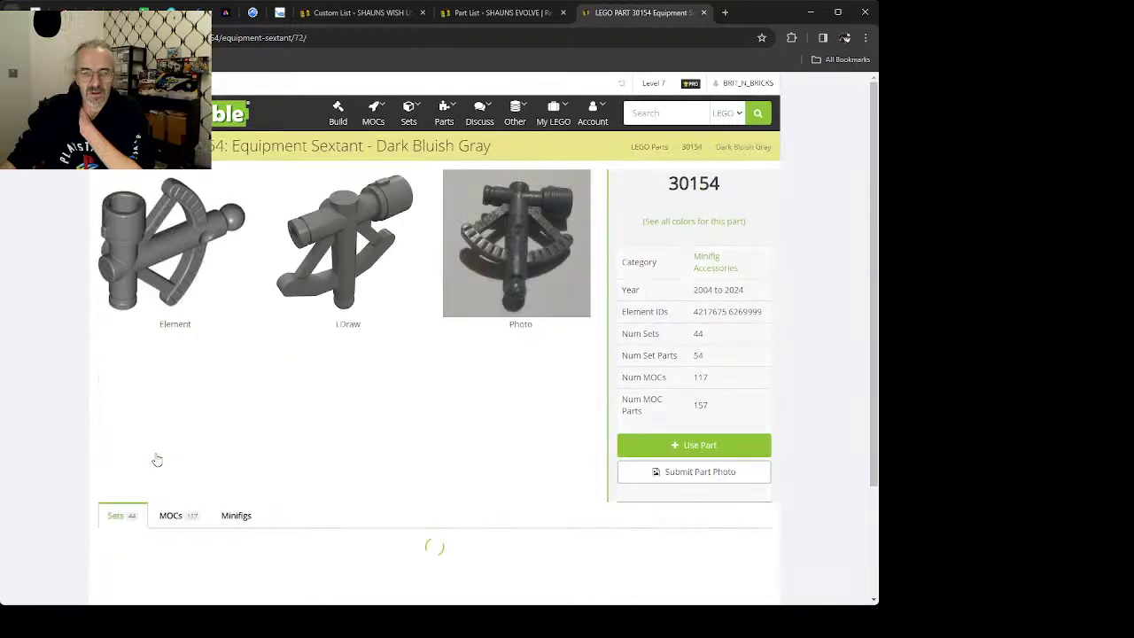
pyautogui.scroll(-4, 221, 435)
pyautogui.scroll(-2, 234, 416)
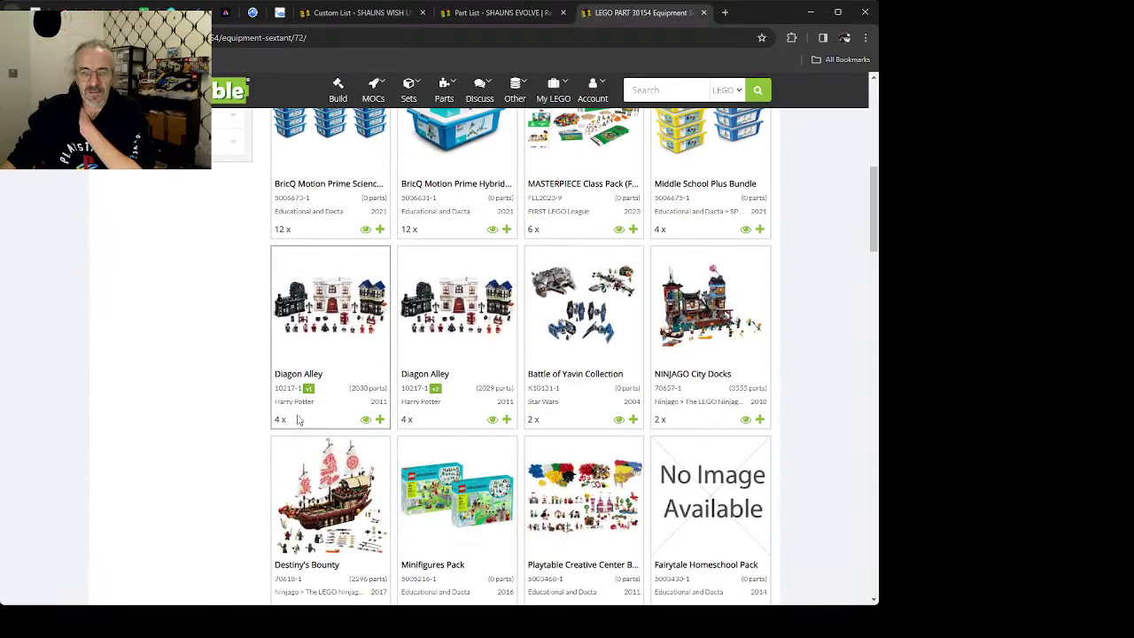
# Step: Add the Dark Bluish Gray sextant 30154 to the owned part list, keeping the add form open
pyautogui.scroll(5, 686, 324)
pyautogui.click(670, 386)
pyautogui.click(396, 440)
pyautogui.click(346, 443)
# Step: Add 3 of the Dark Bluish Gray sextant 30154 to the custom wish list
pyautogui.click(573, 333)
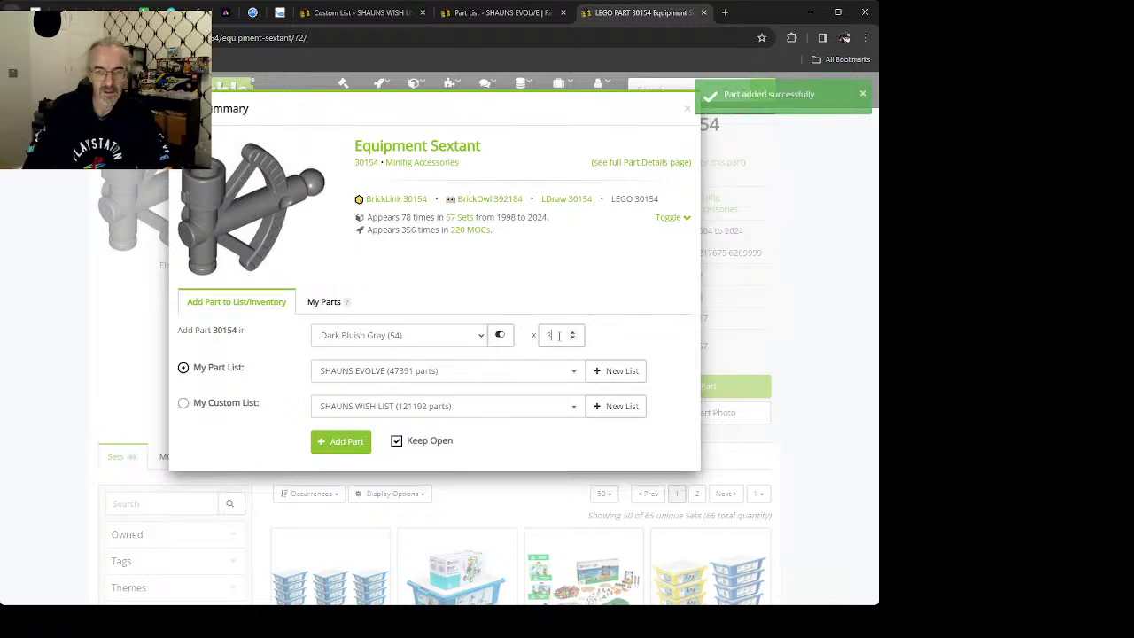
pyautogui.click(223, 404)
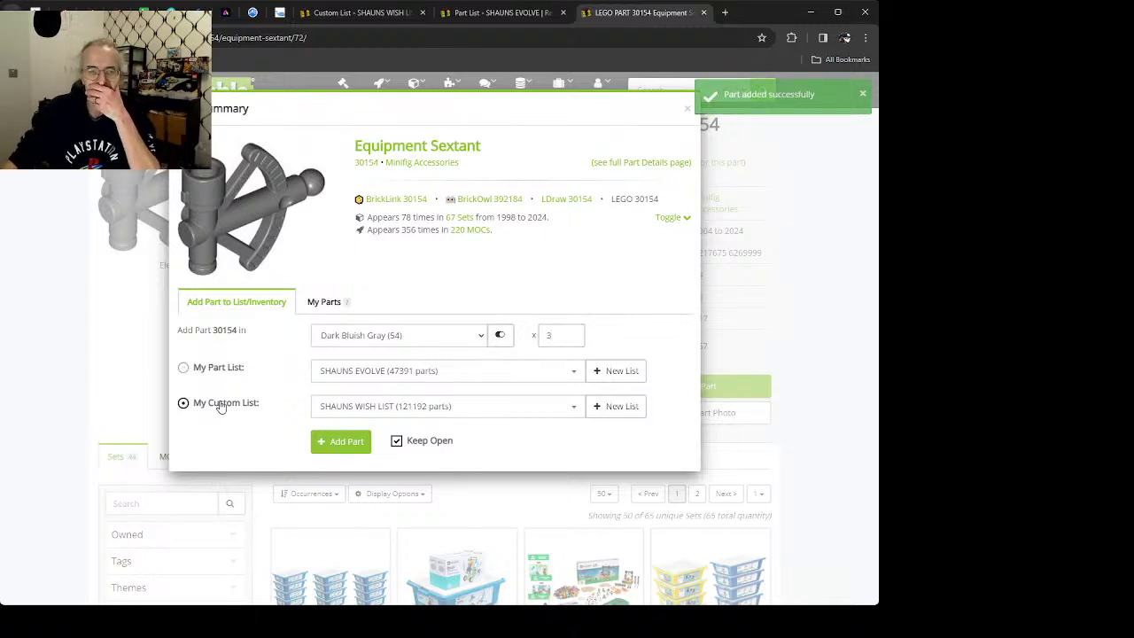
pyautogui.click(353, 441)
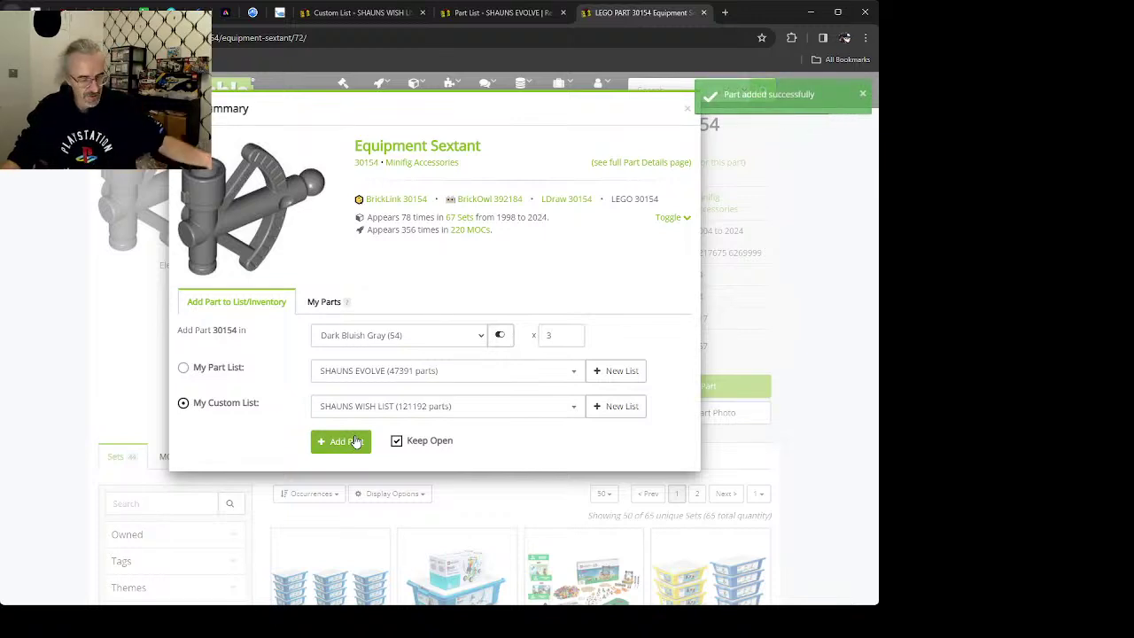
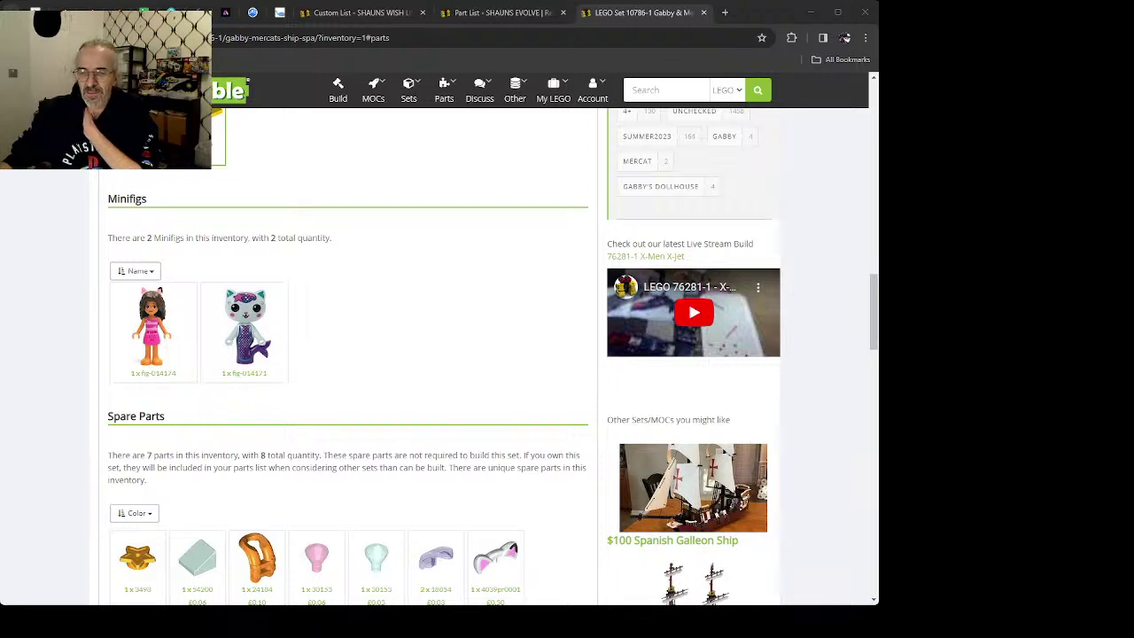
# Step: Open the MerCat minifig fig-014171 from set 10786-1 and view the sets it appears in
pyautogui.click(257, 343)
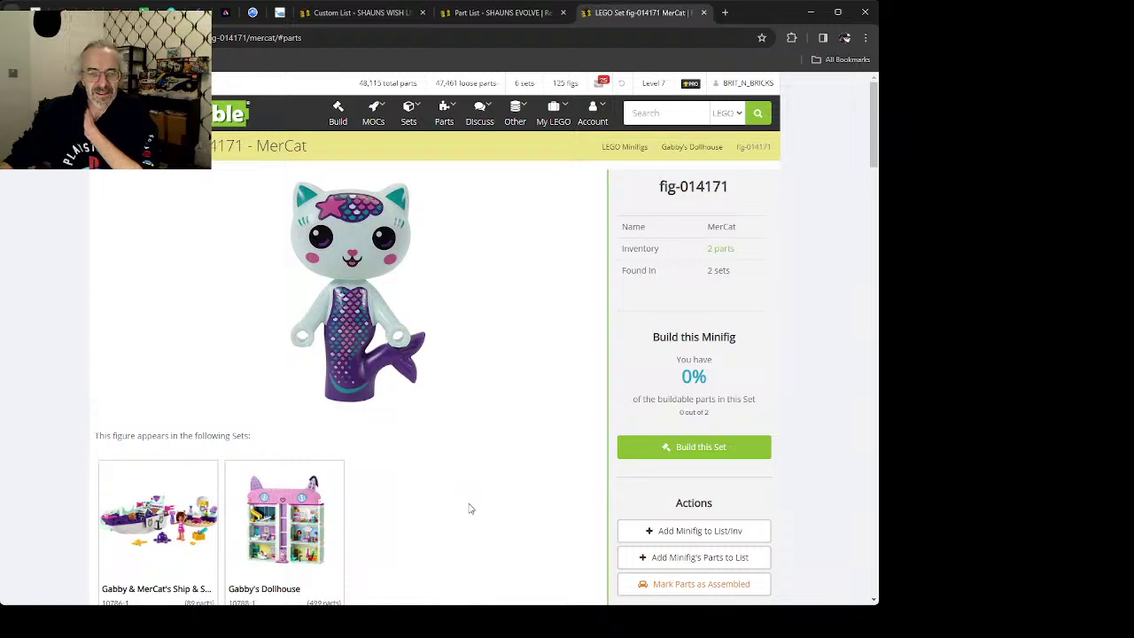
pyautogui.scroll(-2, 417, 493)
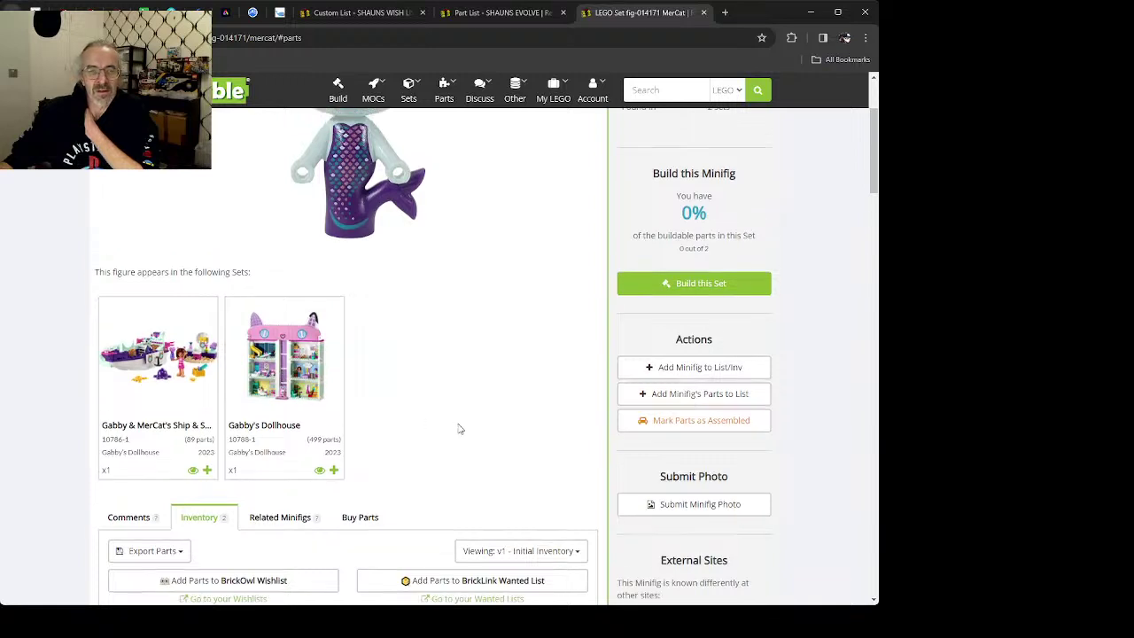
pyautogui.scroll(2, 458, 428)
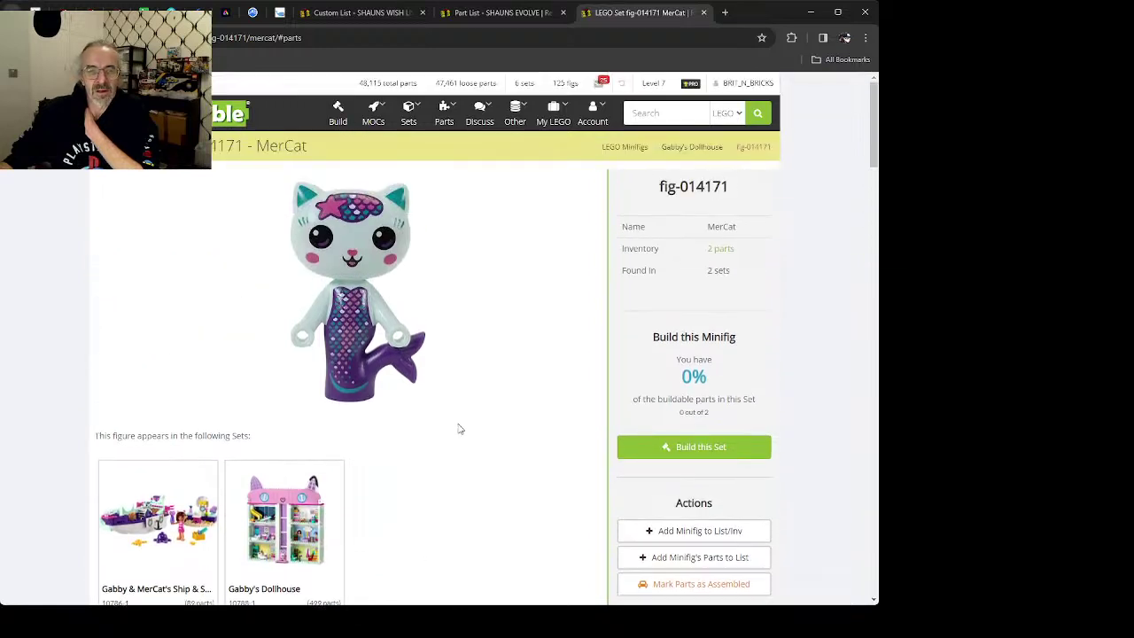
# Step: Open set 10788-1 Gabby's Dollhouse from the MerCat minifig and look through its standard parts inventory
pyautogui.click(275, 523)
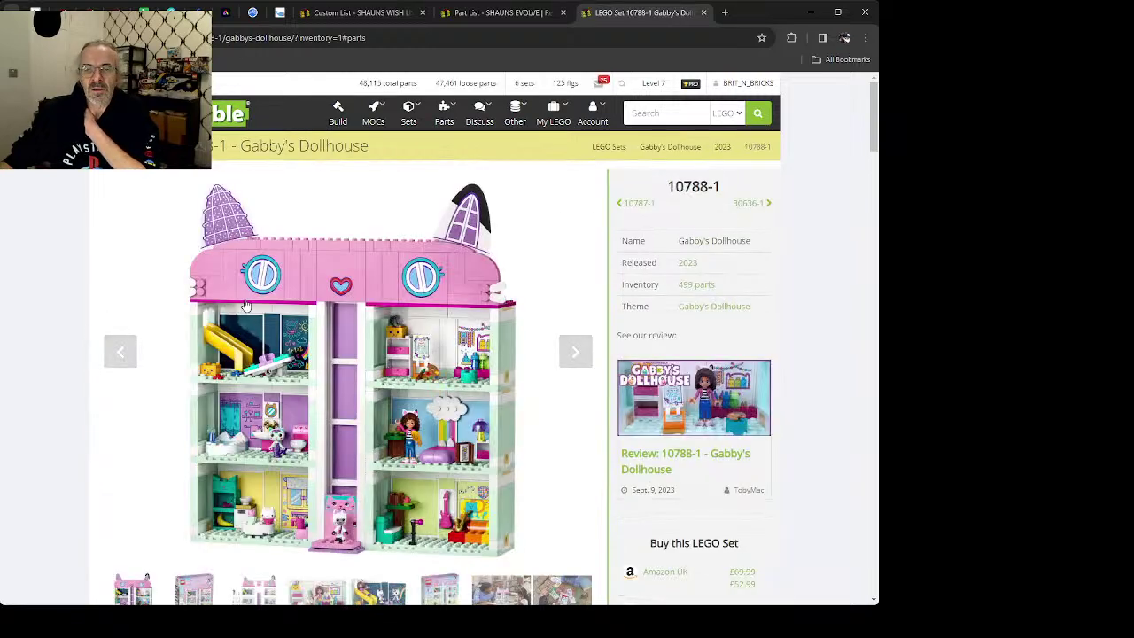
pyautogui.scroll(-3, 386, 321)
pyautogui.scroll(-4, 386, 321)
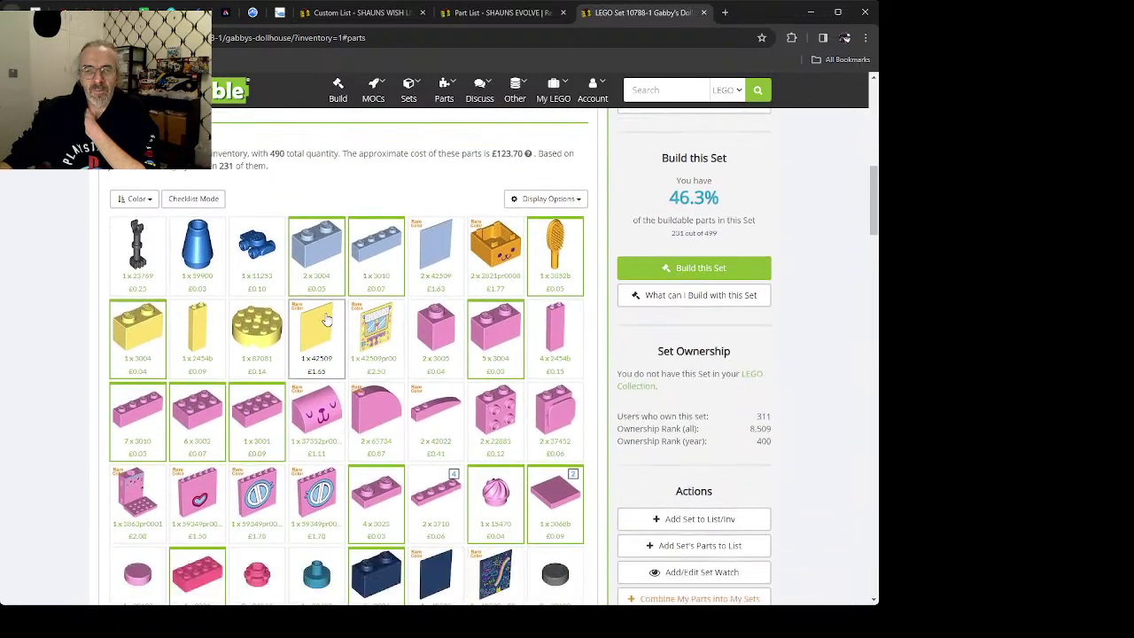
pyautogui.scroll(-1, 326, 320)
pyautogui.scroll(-2, 323, 319)
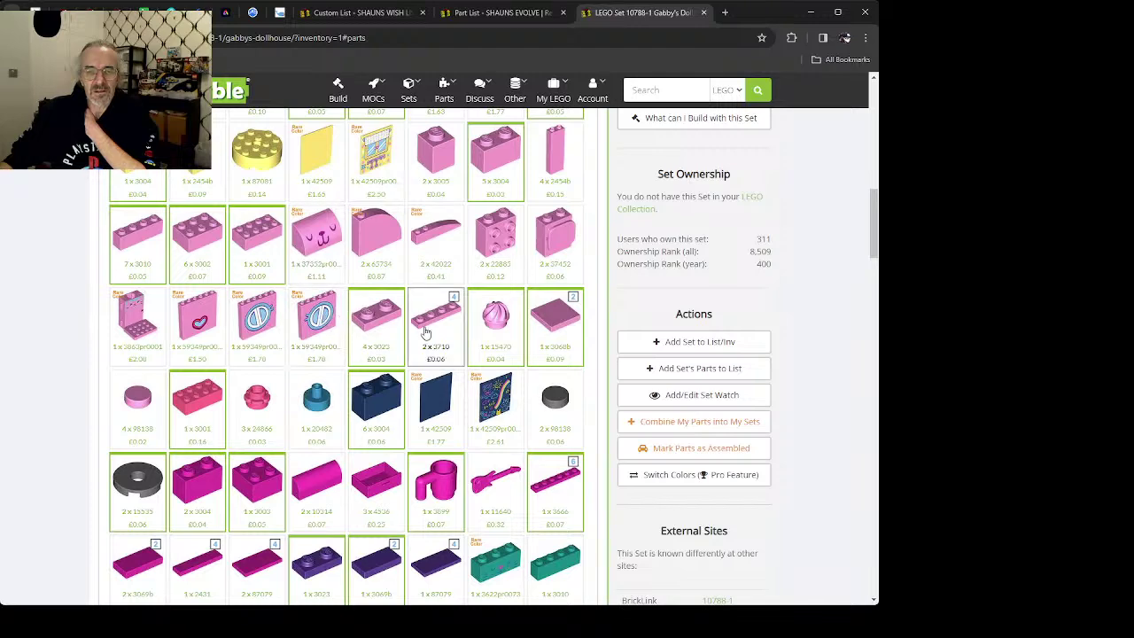
pyautogui.scroll(-3, 390, 337)
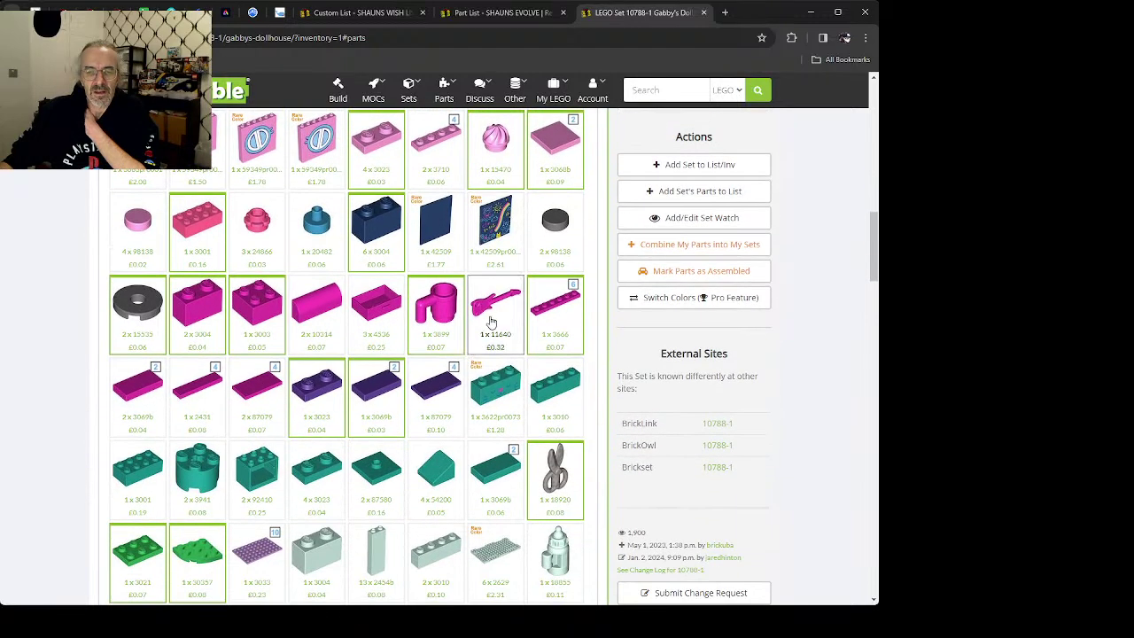
pyautogui.scroll(-3, 491, 355)
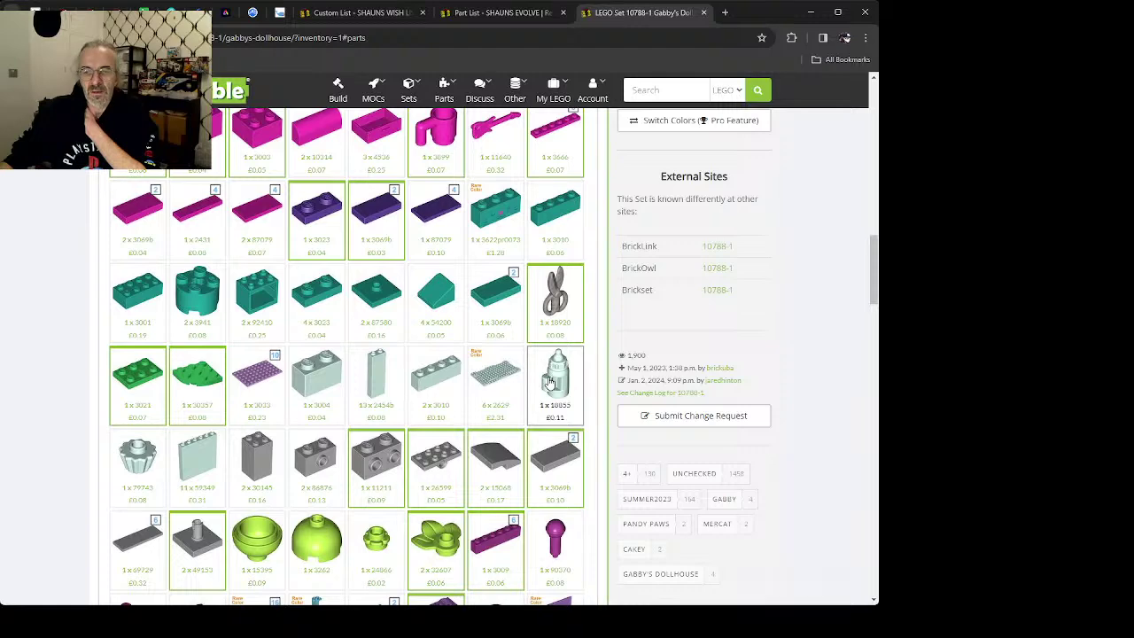
pyautogui.scroll(-3, 381, 354)
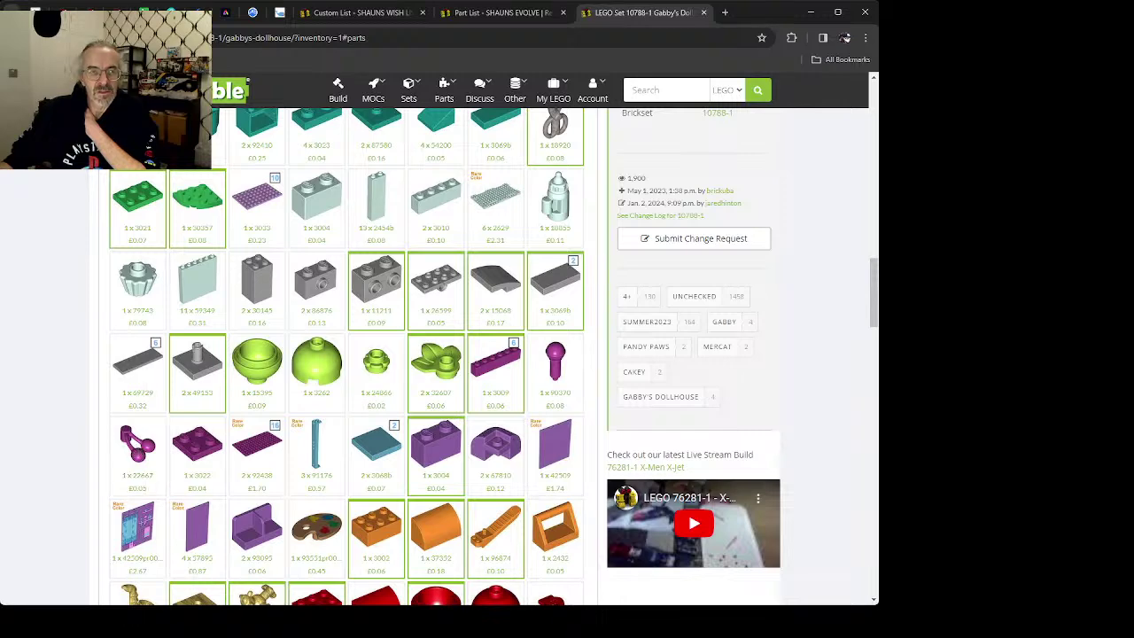
# Step: Return to the Bright Light Orange star with stud holder 3498 and look through the sets containing it
pyautogui.hotkey('alt', 'Left')
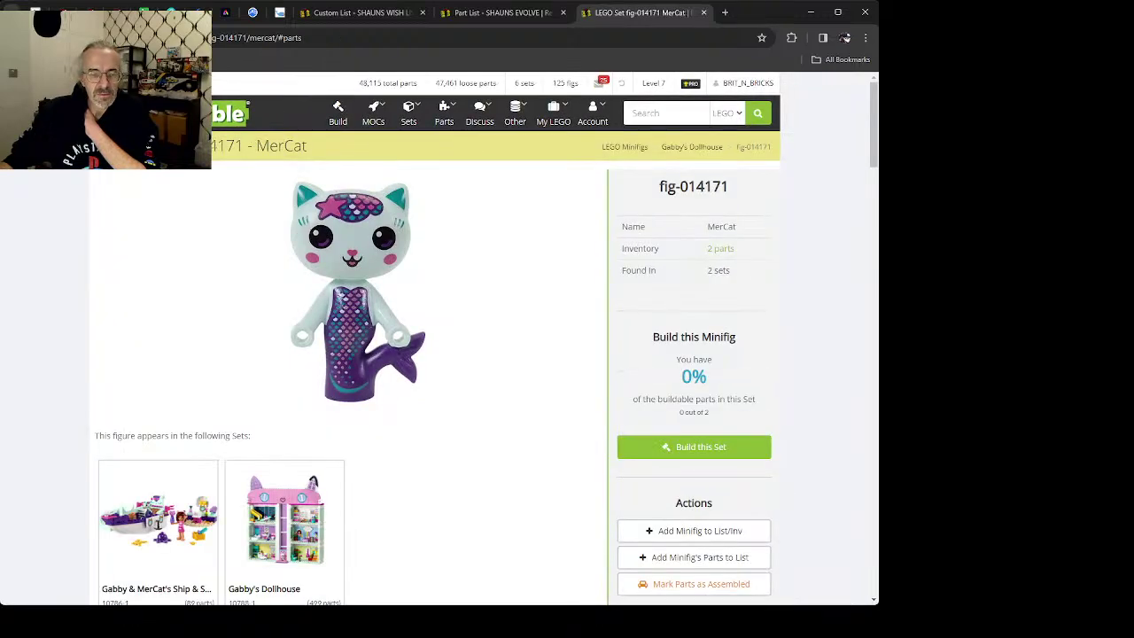
pyautogui.hotkey('alt', 'Left')
pyautogui.hotkey('alt', 'Left')
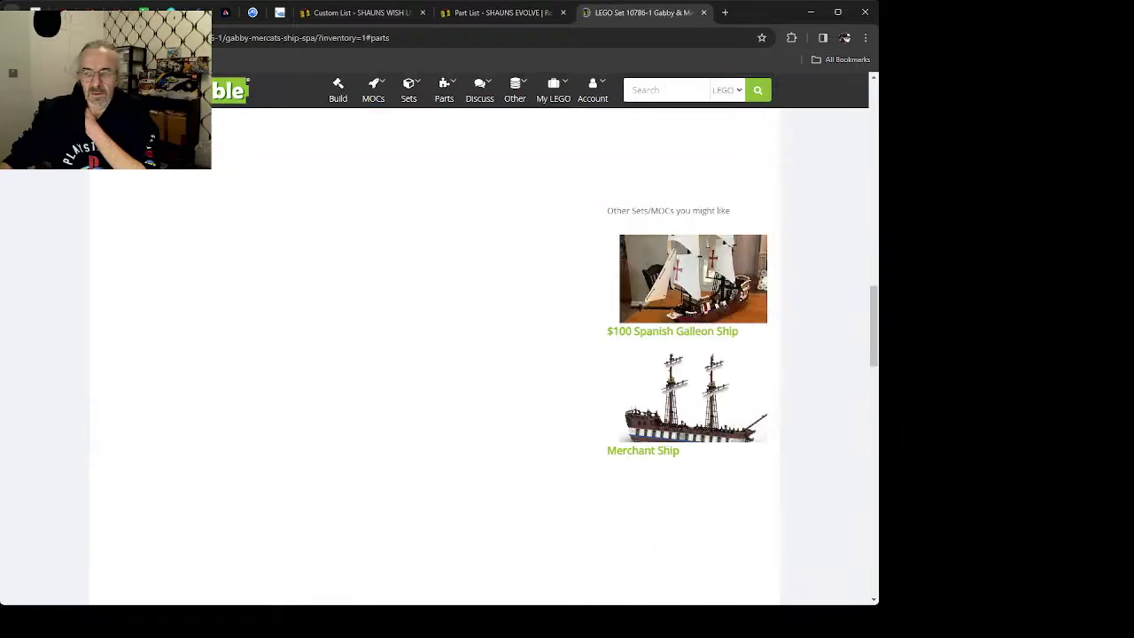
pyautogui.scroll(-1, 225, 284)
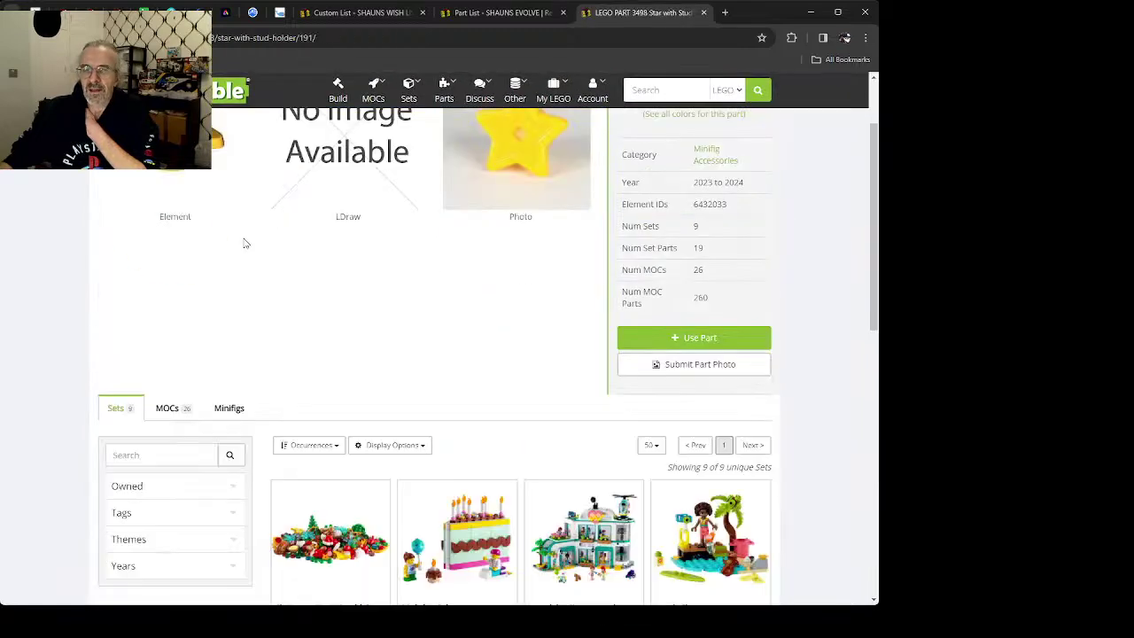
pyautogui.scroll(-5, 375, 446)
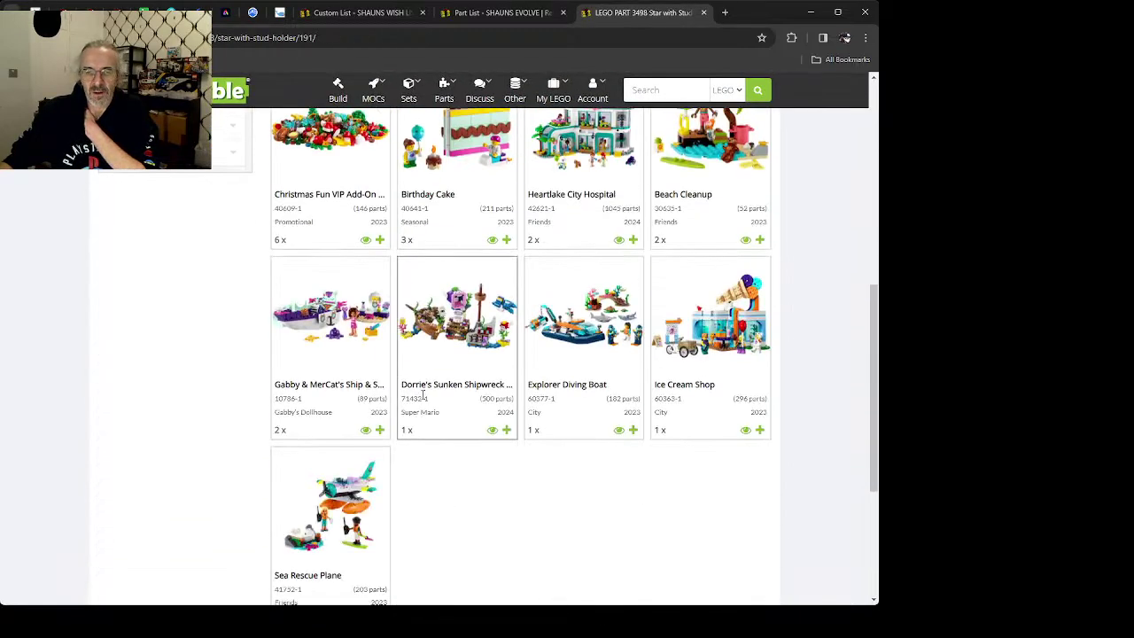
# Step: Find the star with stud holder 3498 in the inventory of set 71432-1 Dorrie's Sunken Shipwreck and open its part summary
pyautogui.click(452, 324)
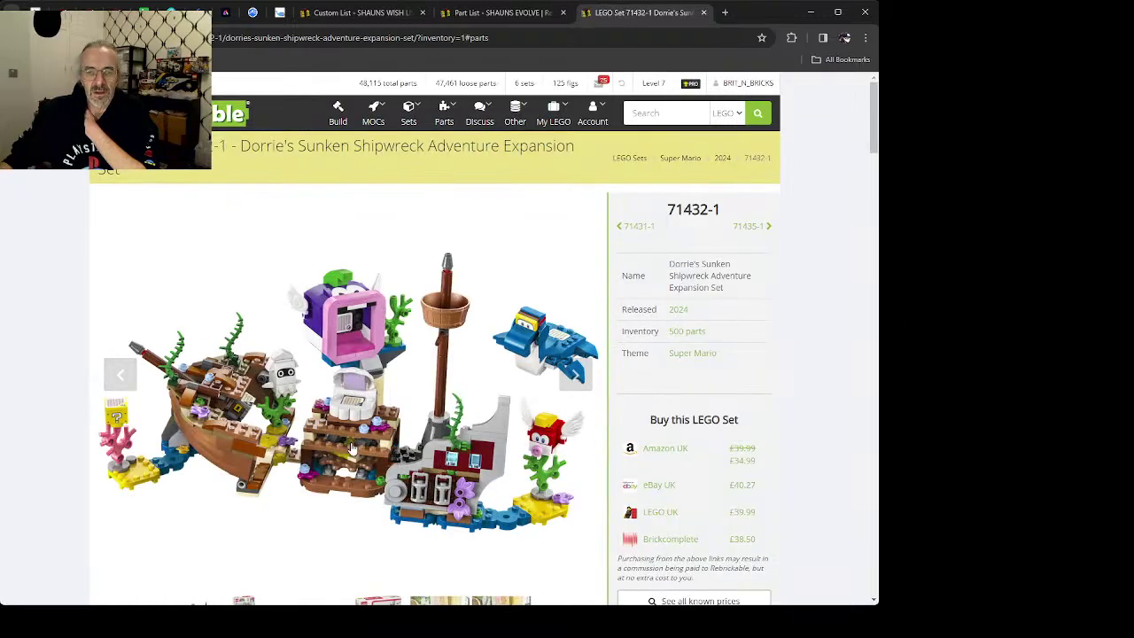
pyautogui.scroll(-4, 344, 443)
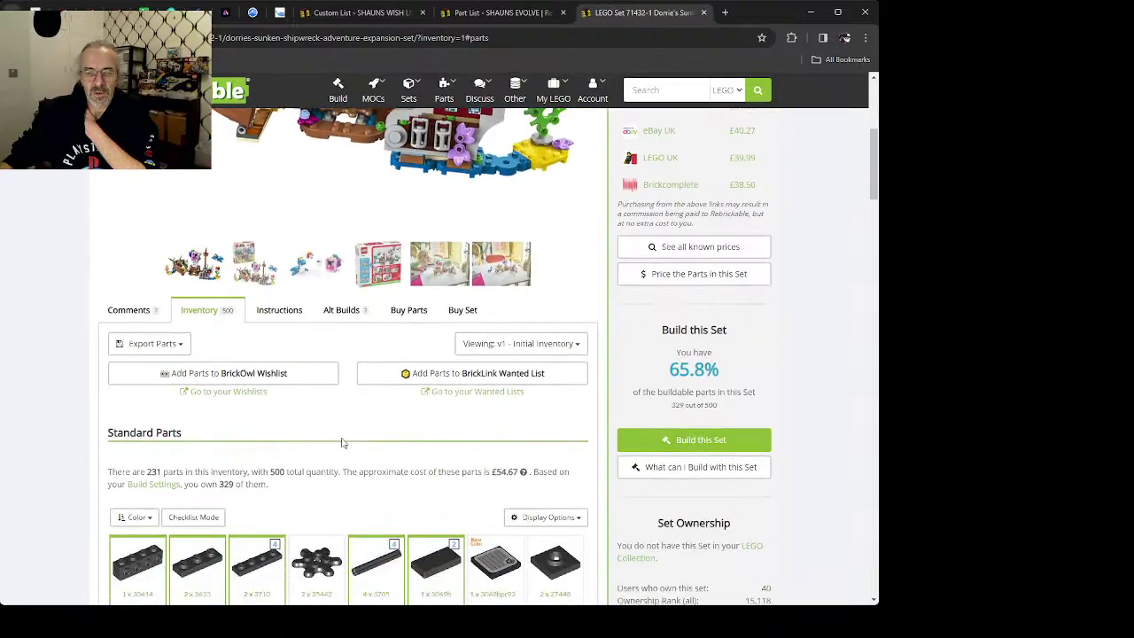
pyautogui.scroll(-4, 344, 443)
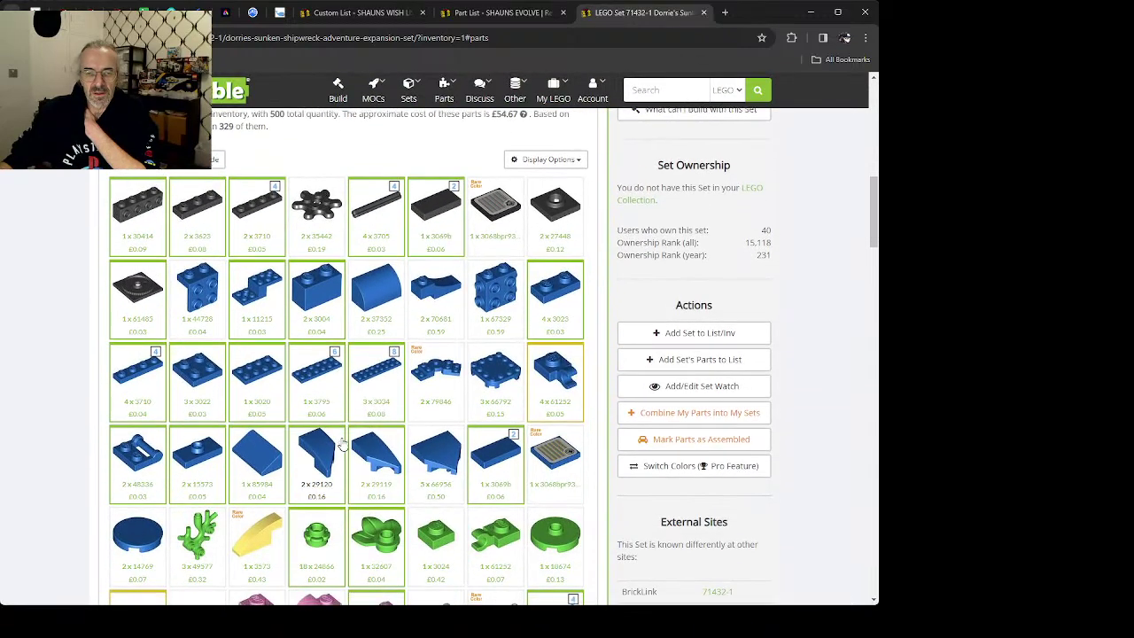
pyautogui.scroll(-3, 344, 443)
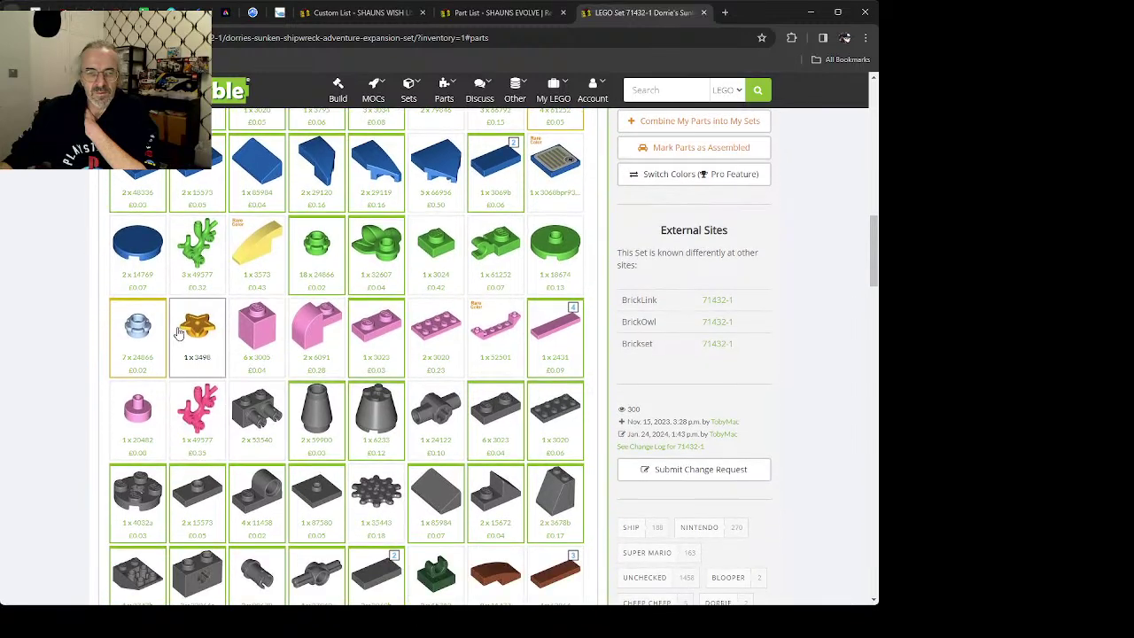
pyautogui.click(201, 326)
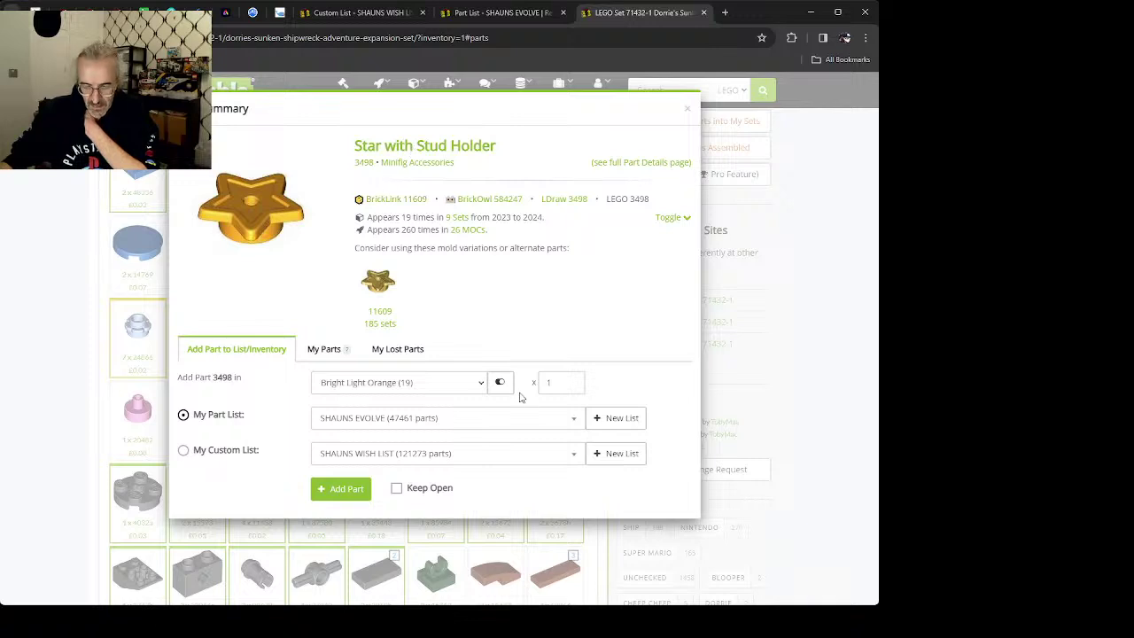
# Step: Add 4 Bright Light Orange stars with stud holder 3498 to the SHAUNS EVOLVE part list
pyautogui.click(45, 432)
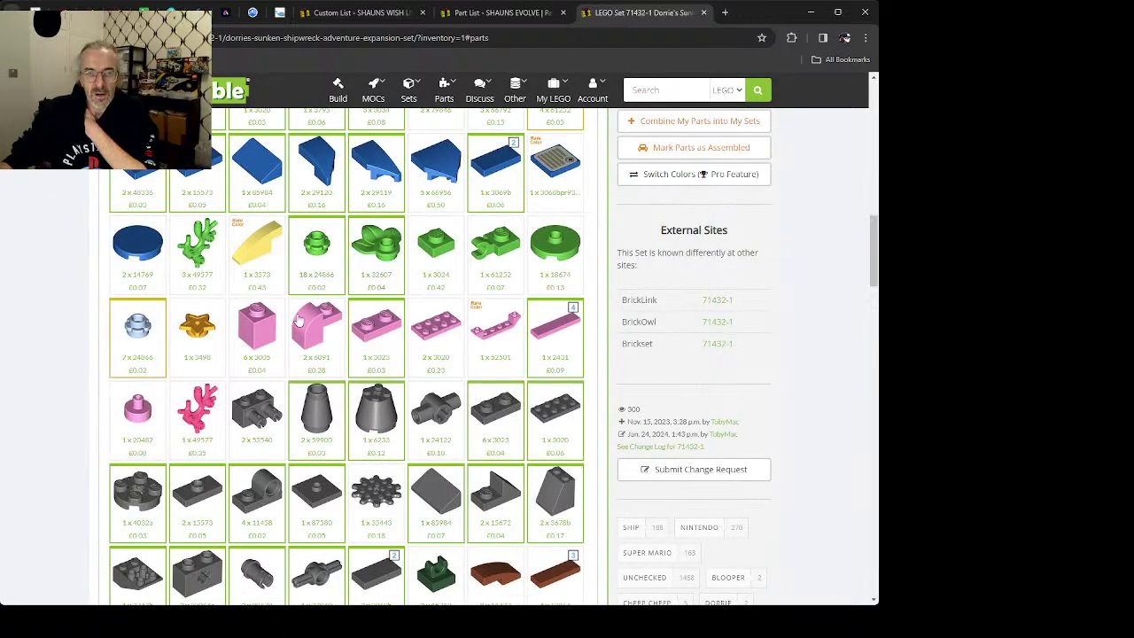
pyautogui.click(199, 347)
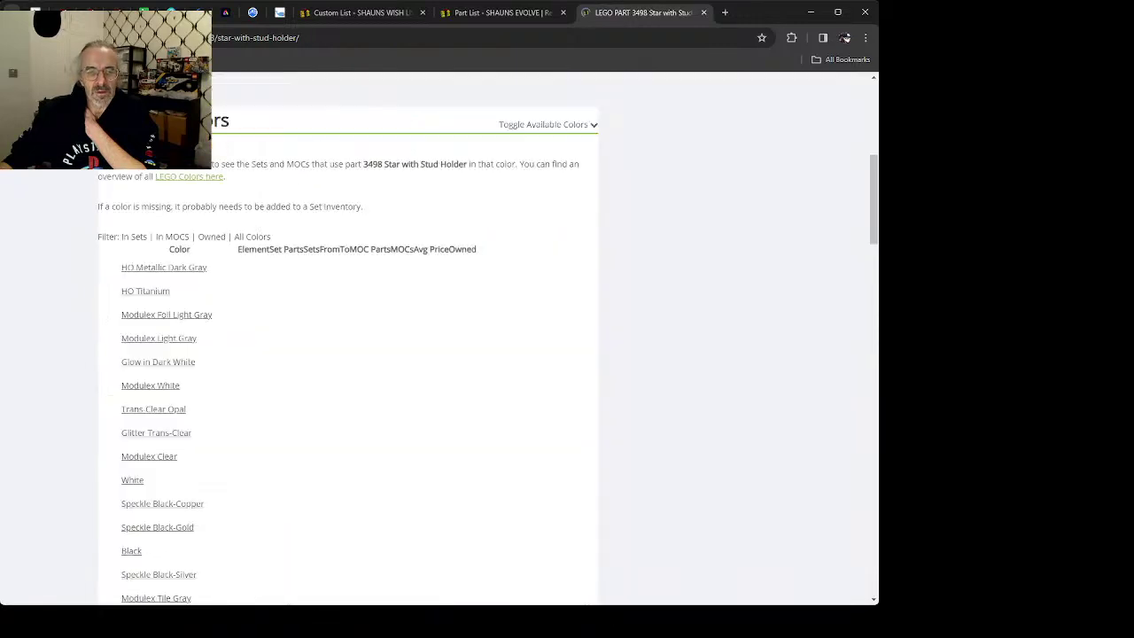
pyautogui.scroll(-3, 71, 292)
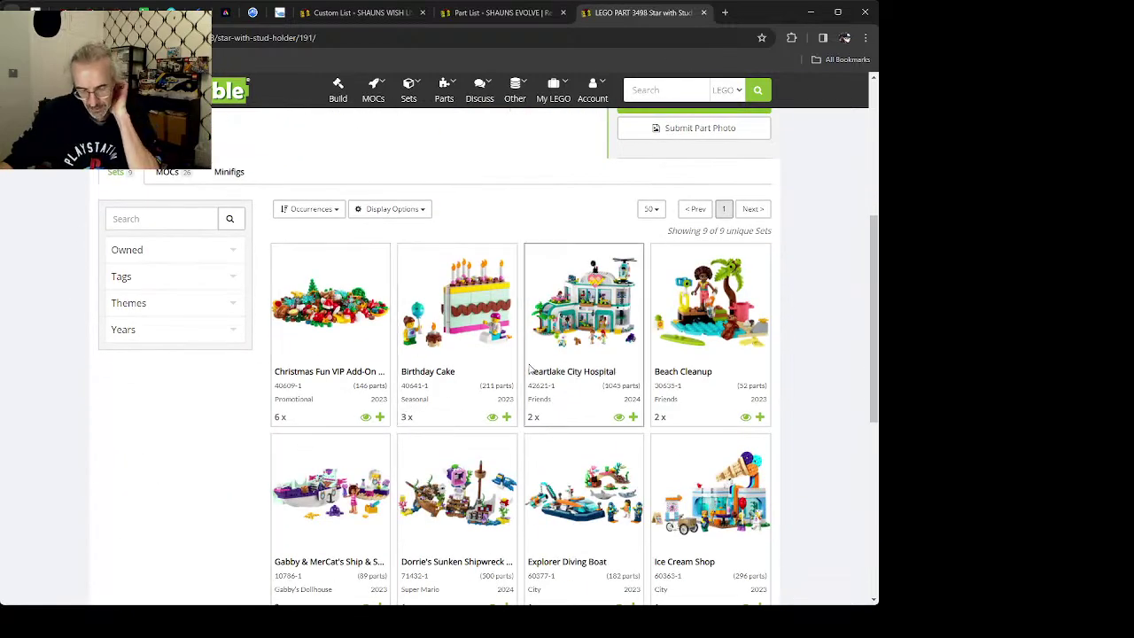
pyautogui.scroll(2, 532, 354)
pyautogui.click(693, 278)
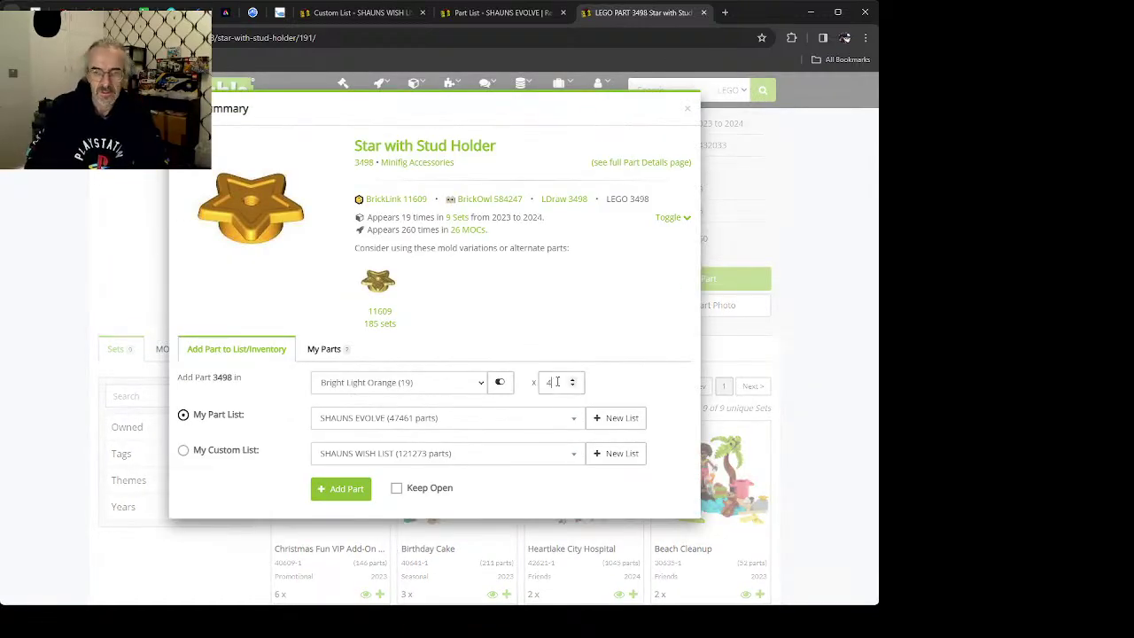
pyautogui.press('Return')
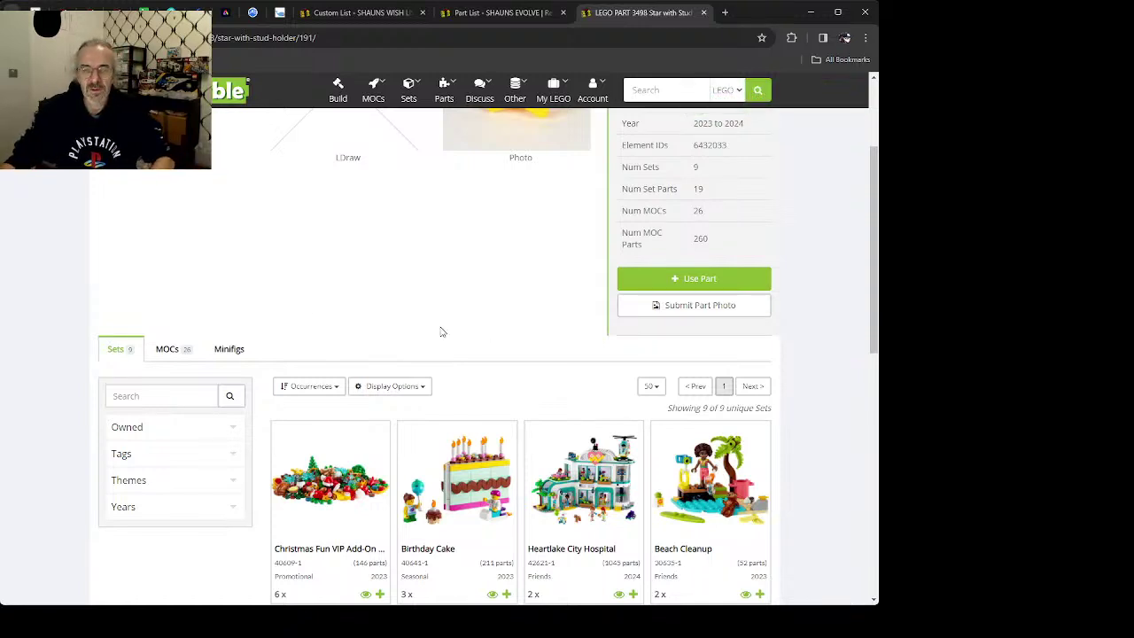
# Step: Return to the star search results and check the summary of star with stud holder 3498 for alternate parts
pyautogui.hotkey('alt', 'Left')
pyautogui.hotkey('alt', 'Left')
pyautogui.hotkey('alt', 'Left')
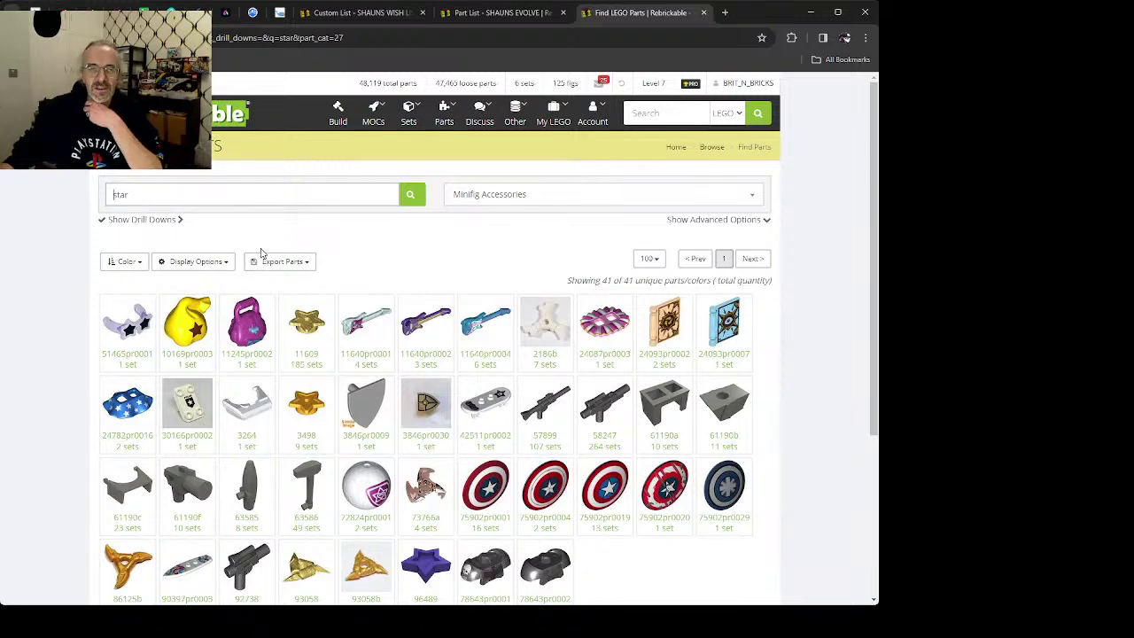
pyautogui.scroll(-4, 359, 234)
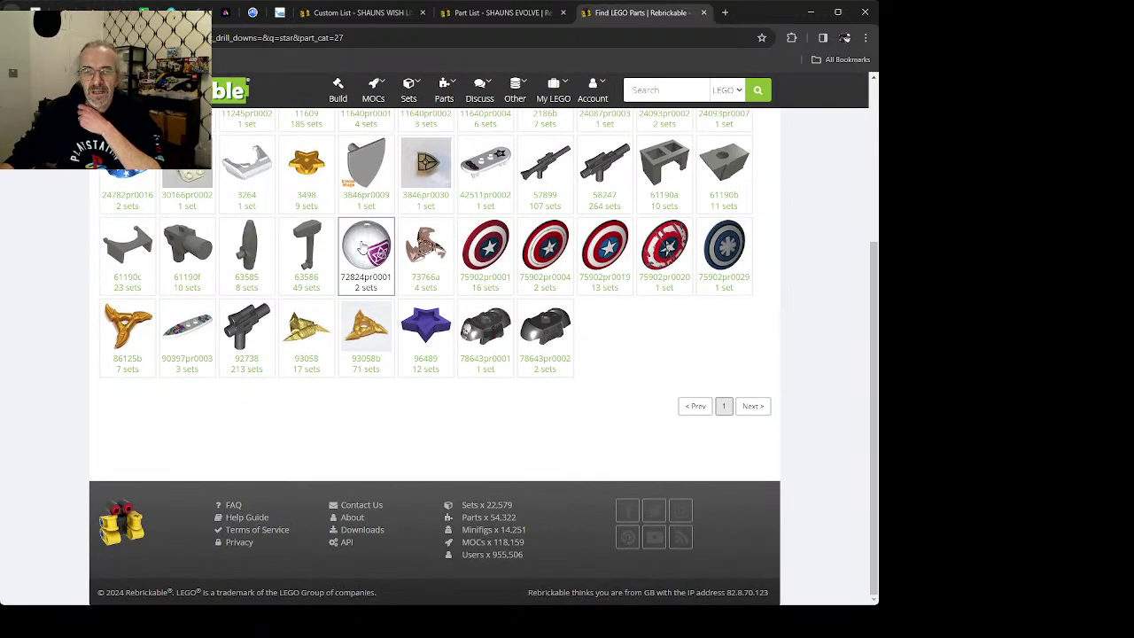
pyautogui.scroll(2, 360, 257)
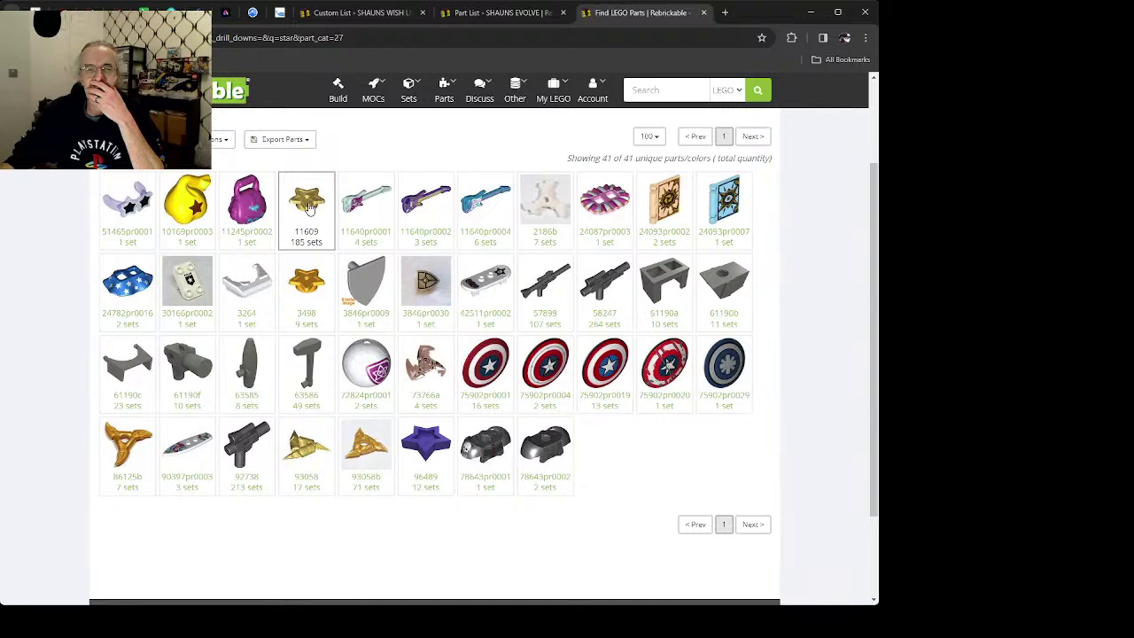
pyautogui.click(306, 284)
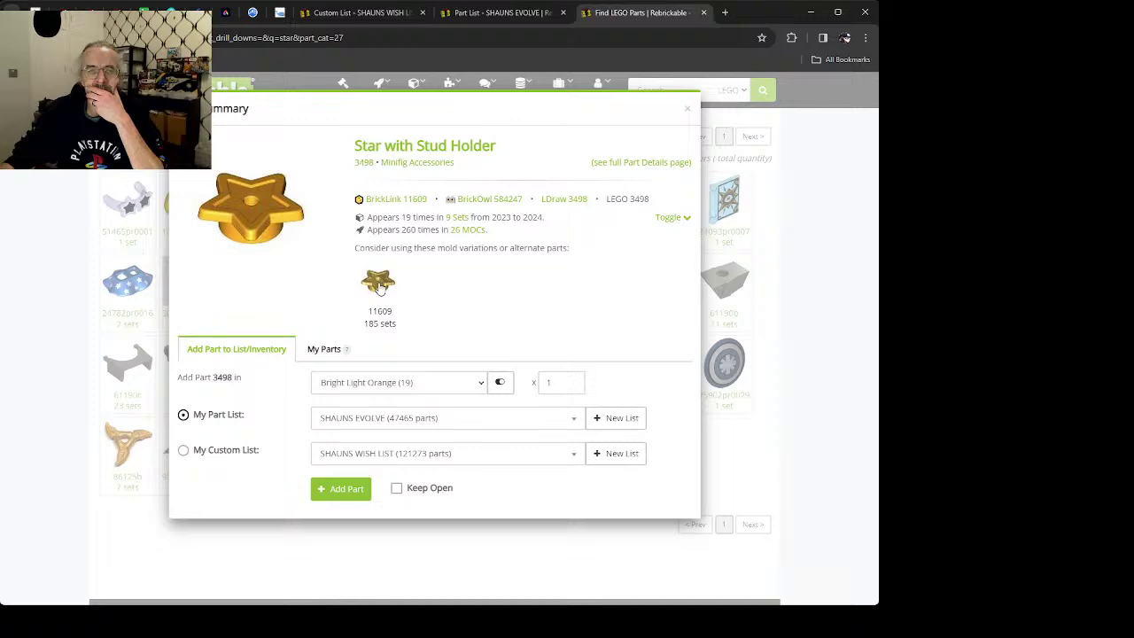
pyautogui.click(69, 329)
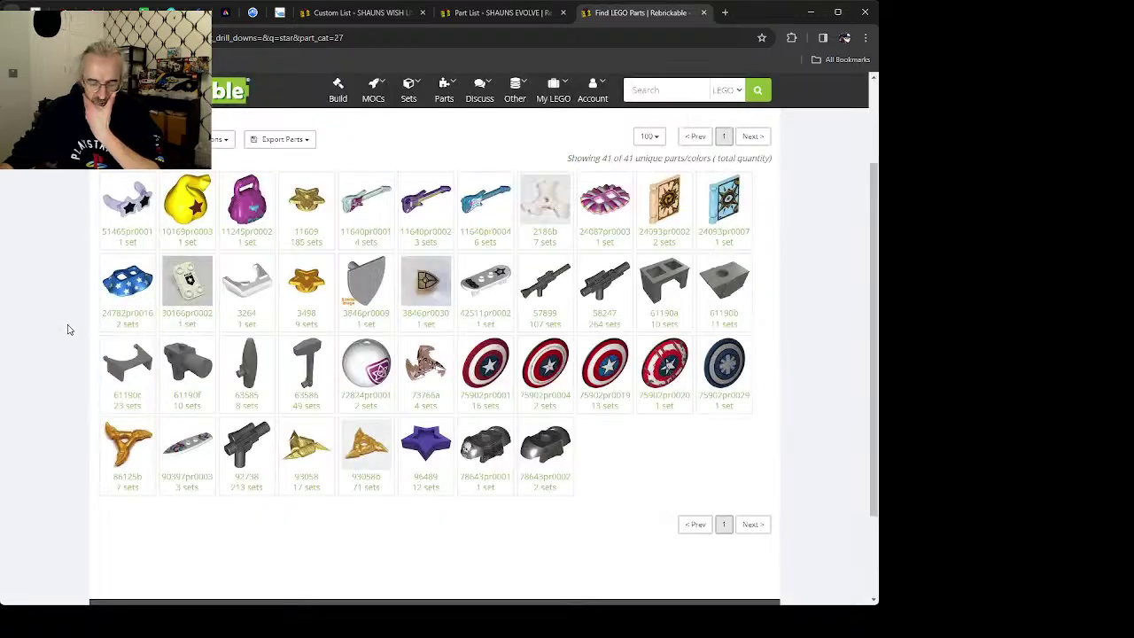
# Step: Search the Minifig Accessories for paddle and open the White version of Equipment Signal Paddle 3900
pyautogui.scroll(2, 222, 227)
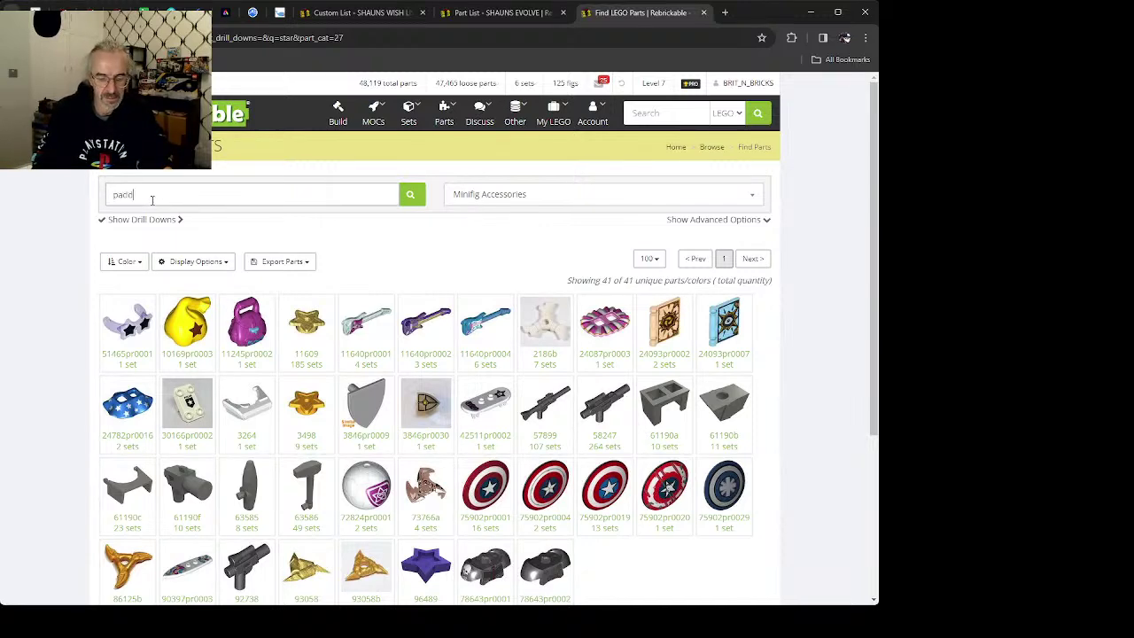
pyautogui.press('Return')
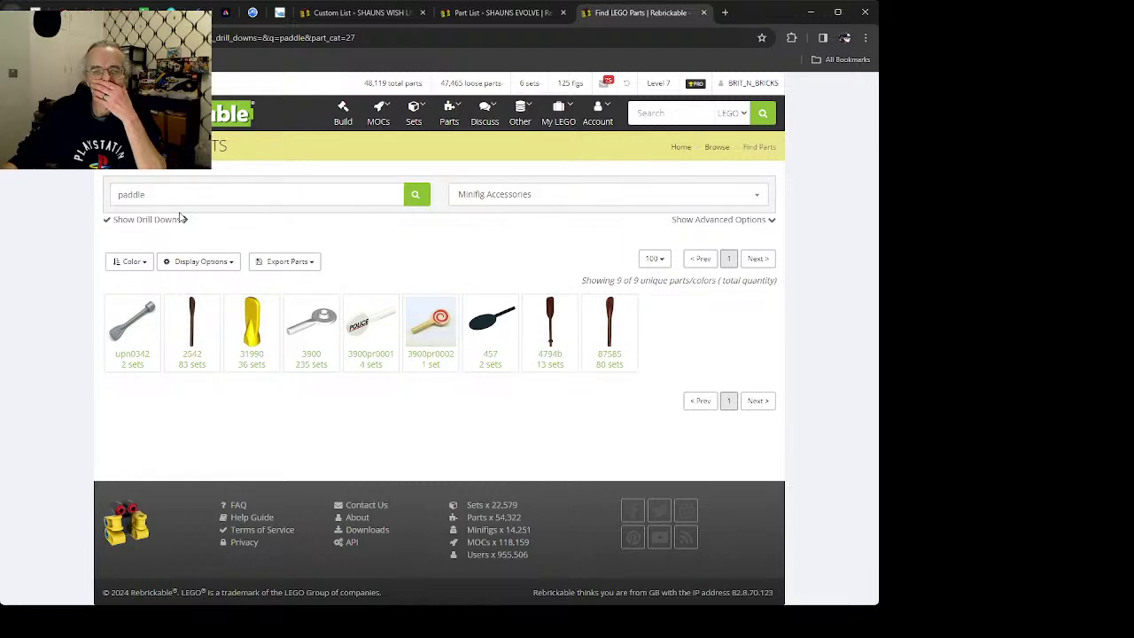
pyautogui.click(333, 322)
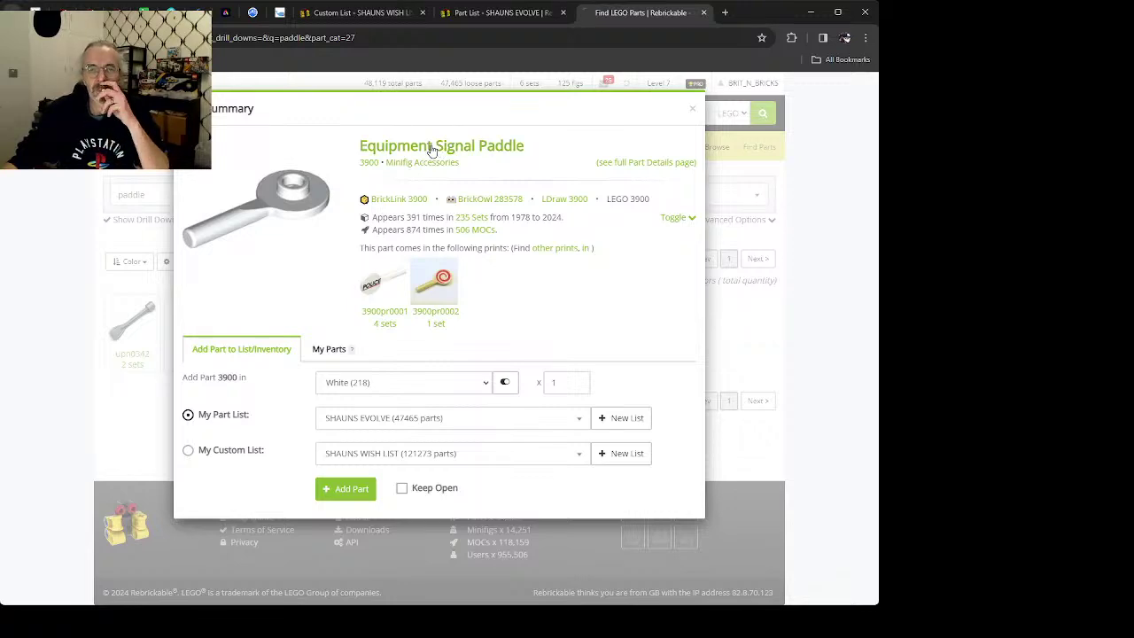
pyautogui.scroll(-3, 279, 407)
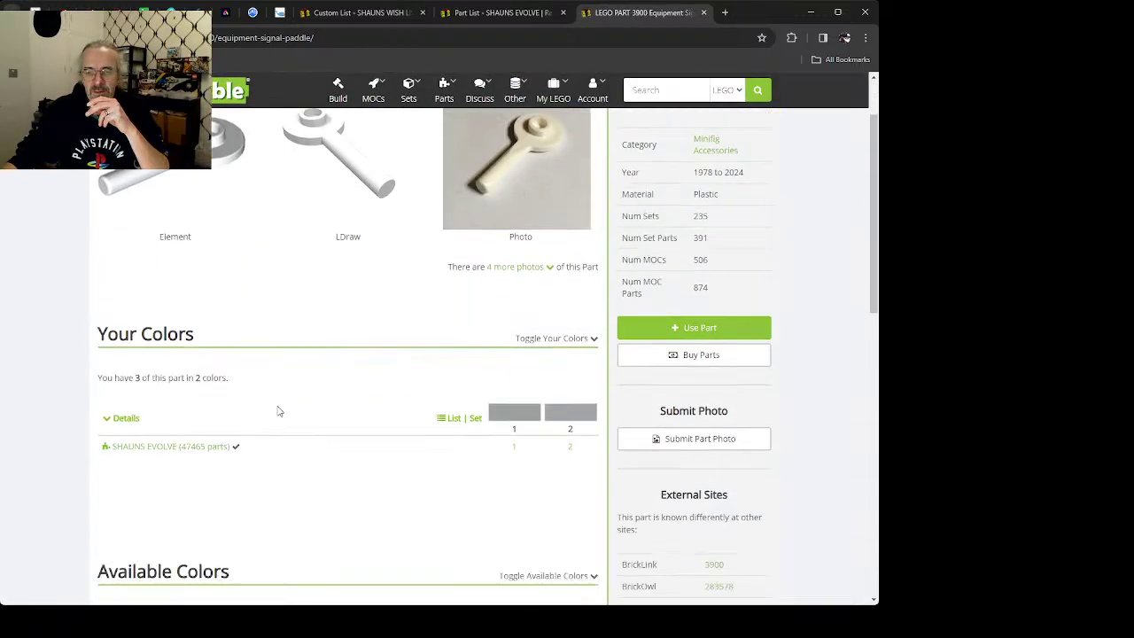
pyautogui.scroll(-3, 265, 375)
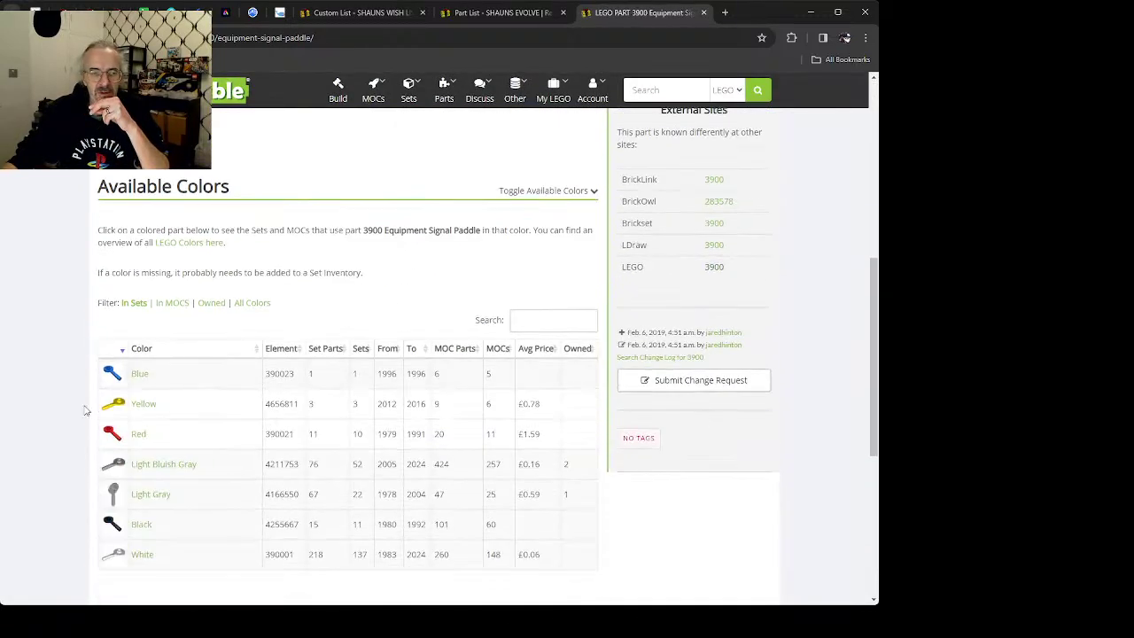
pyautogui.click(140, 554)
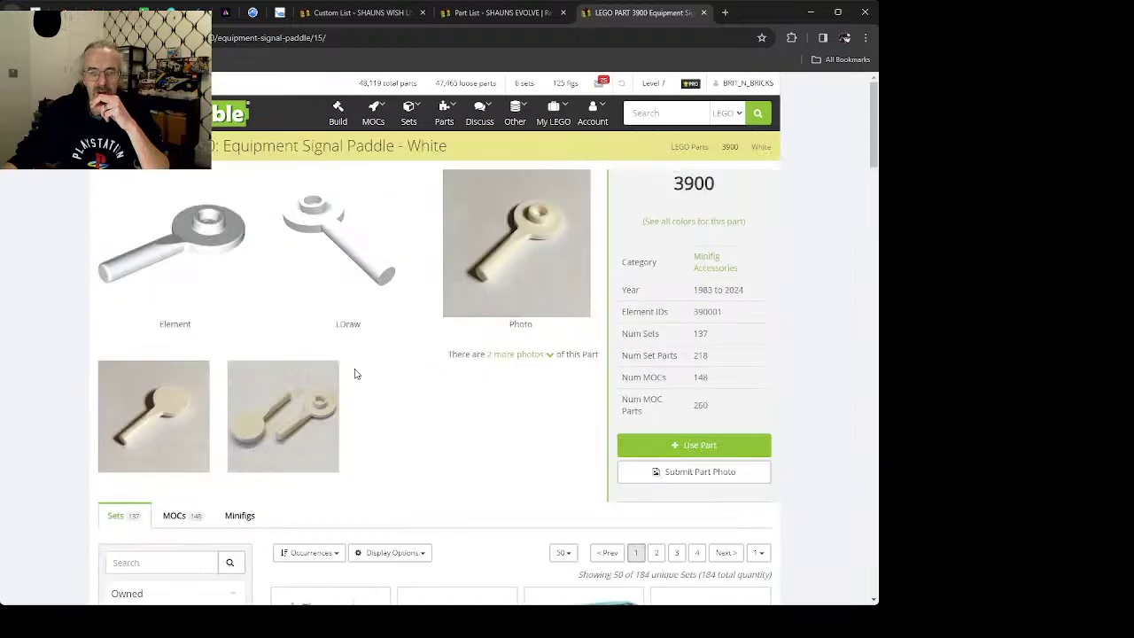
pyautogui.scroll(-2, 363, 379)
pyautogui.scroll(-1, 374, 383)
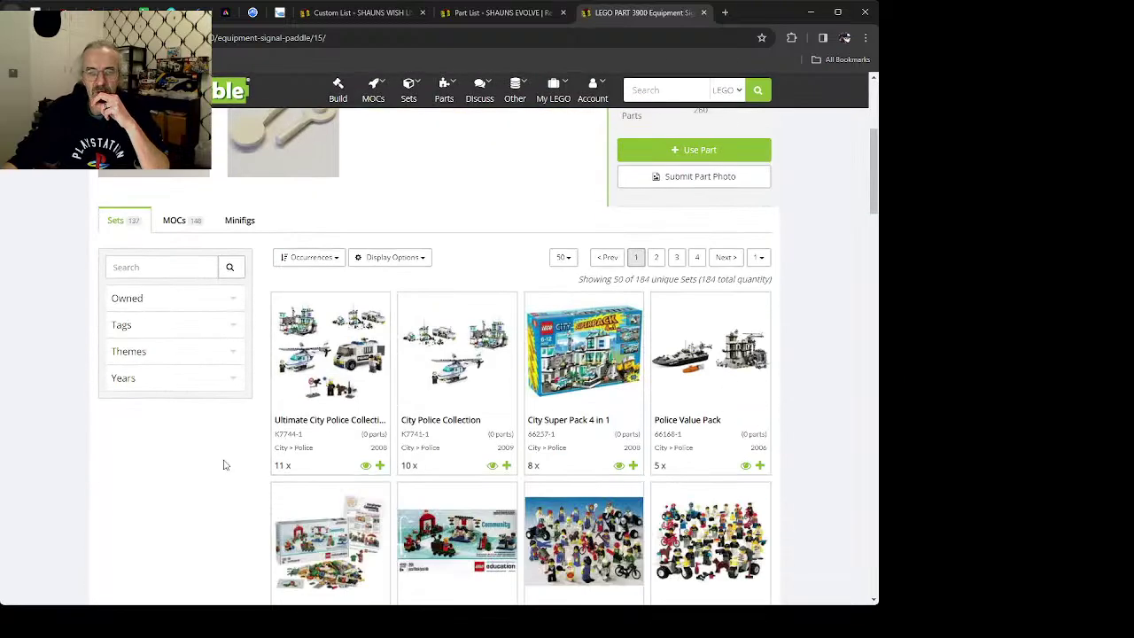
# Step: Add 1 White signal paddle 3900 to the SHAUNS EVOLVE part list and 10 to the SHAUNS WISH LIST custom list
pyautogui.click(688, 152)
pyautogui.click(341, 489)
pyautogui.click(555, 382)
pyautogui.write('0')
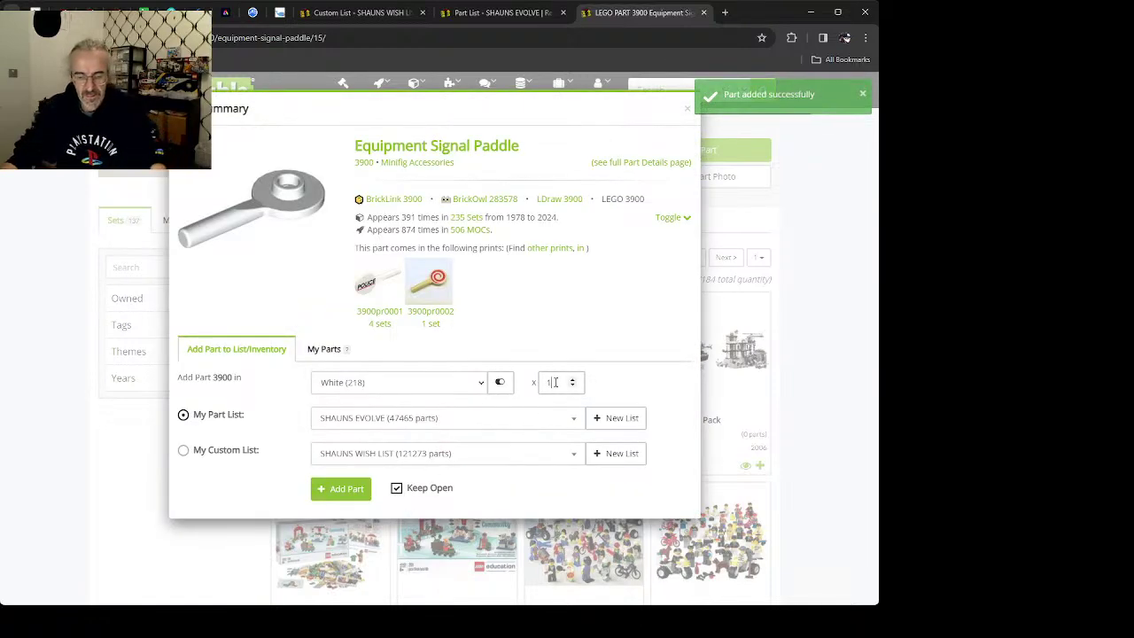
pyautogui.click(227, 453)
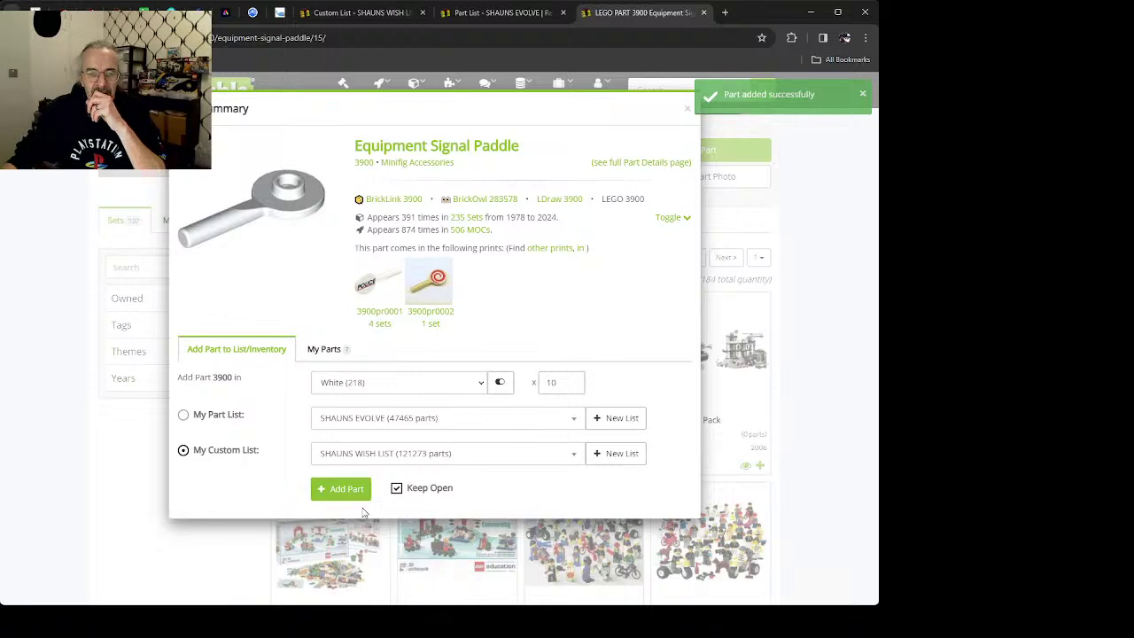
pyautogui.click(342, 496)
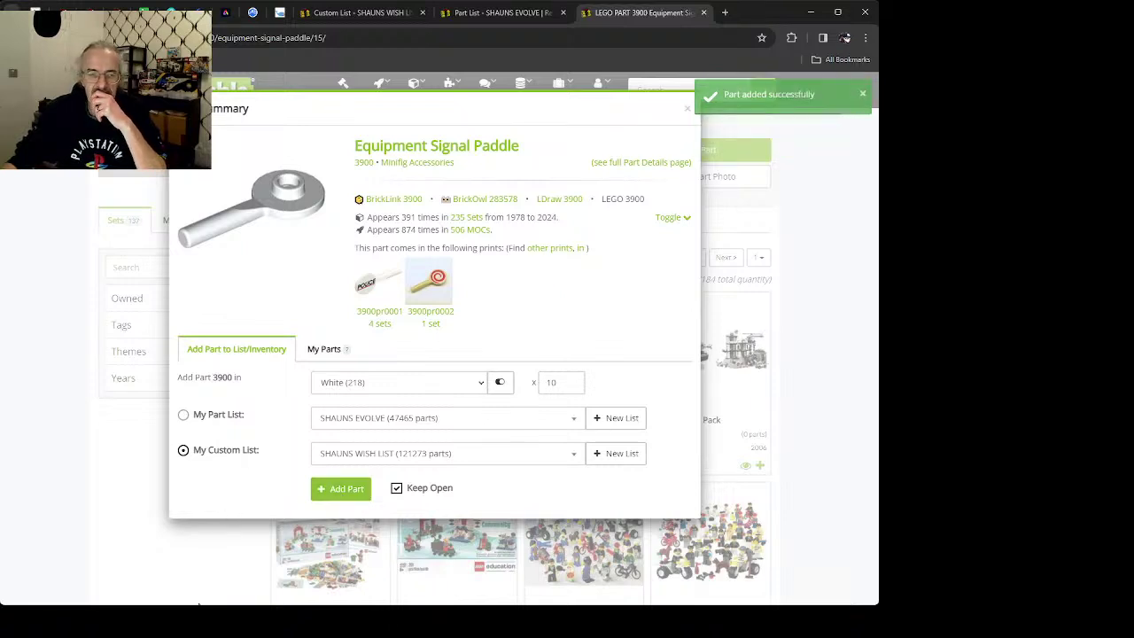
pyautogui.click(219, 555)
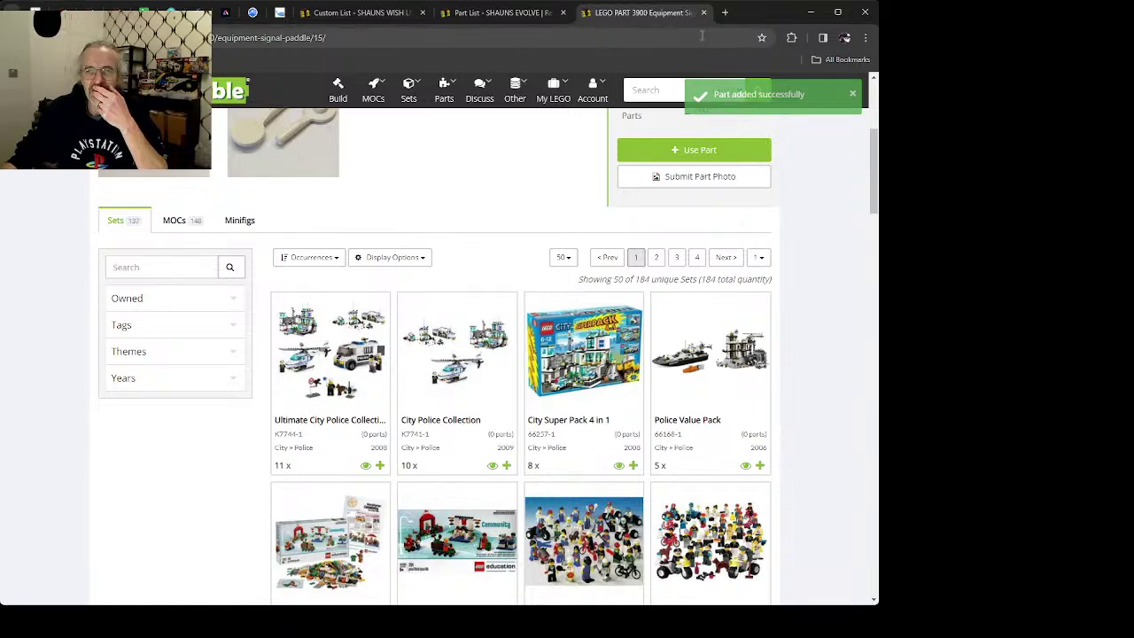
# Step: Leave the signal paddle pages for the earlier part search, glancing at SHAUNS WISH LIST on the way
pyautogui.scroll(10, 479, 354)
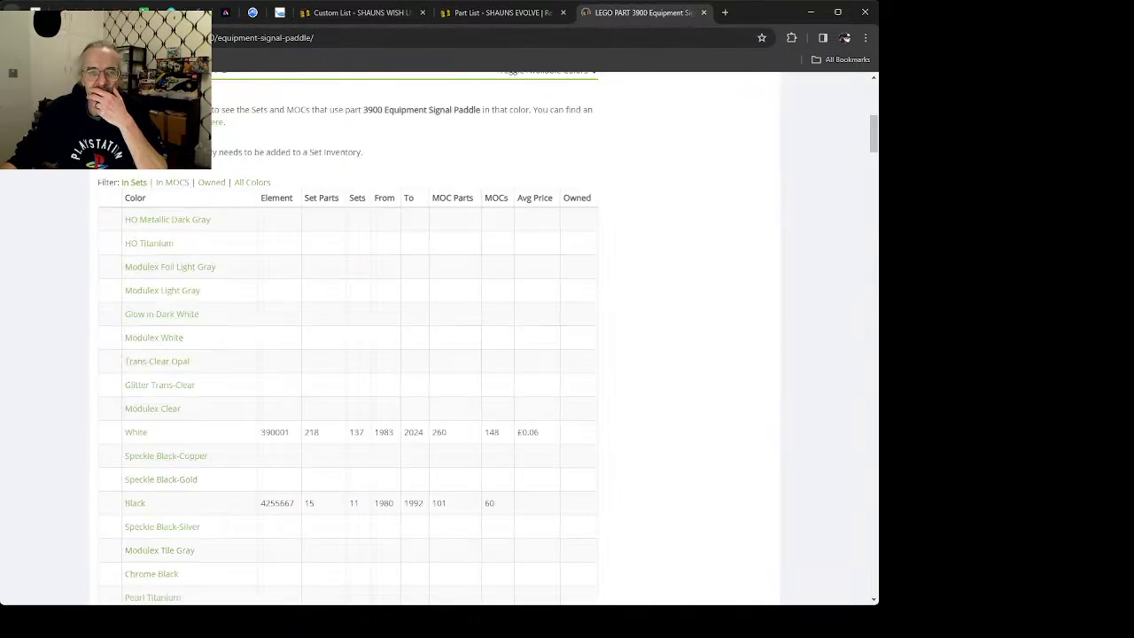
pyautogui.hotkey('alt', 'Left')
pyautogui.click(380, 13)
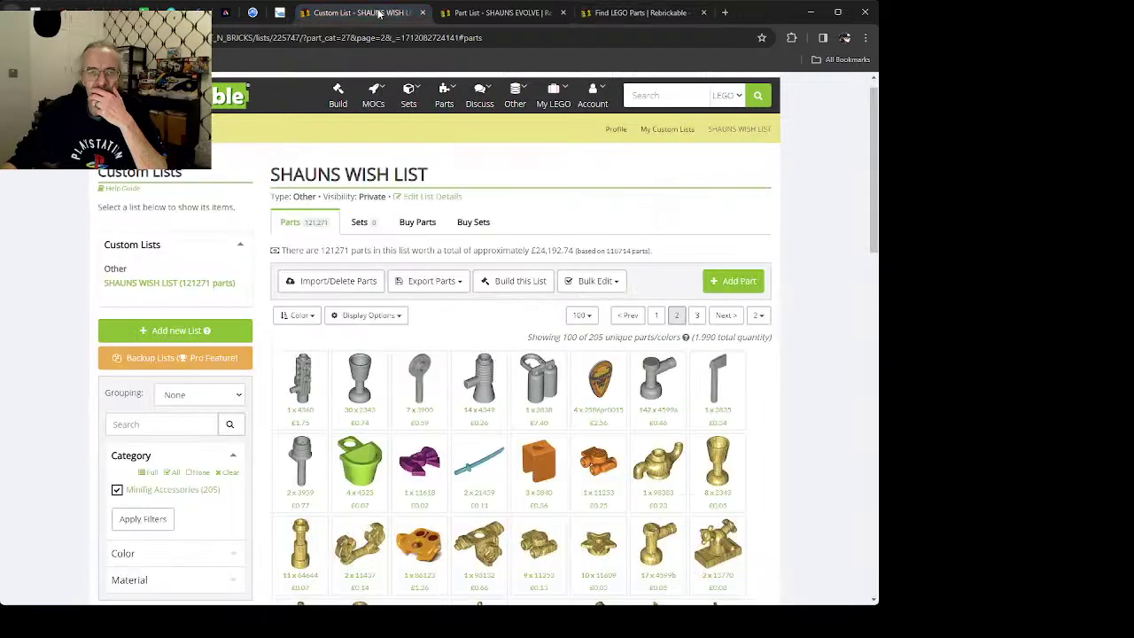
pyautogui.click(647, 13)
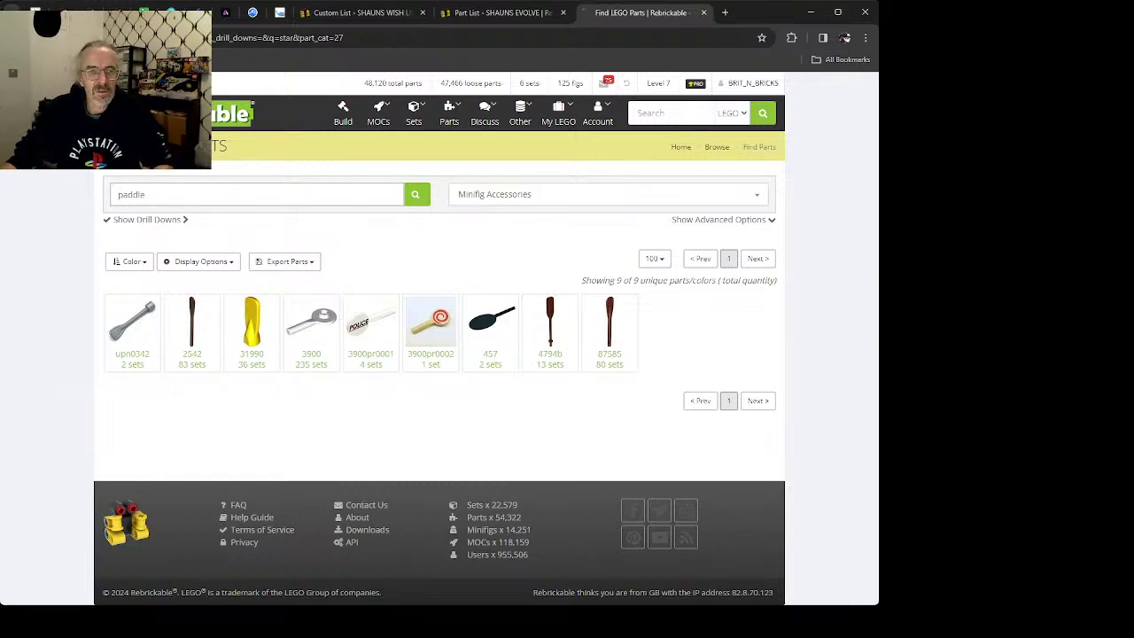
# Step: Open the full part details of star with stud holder 3498 and check its owned and available colors
pyautogui.click(296, 410)
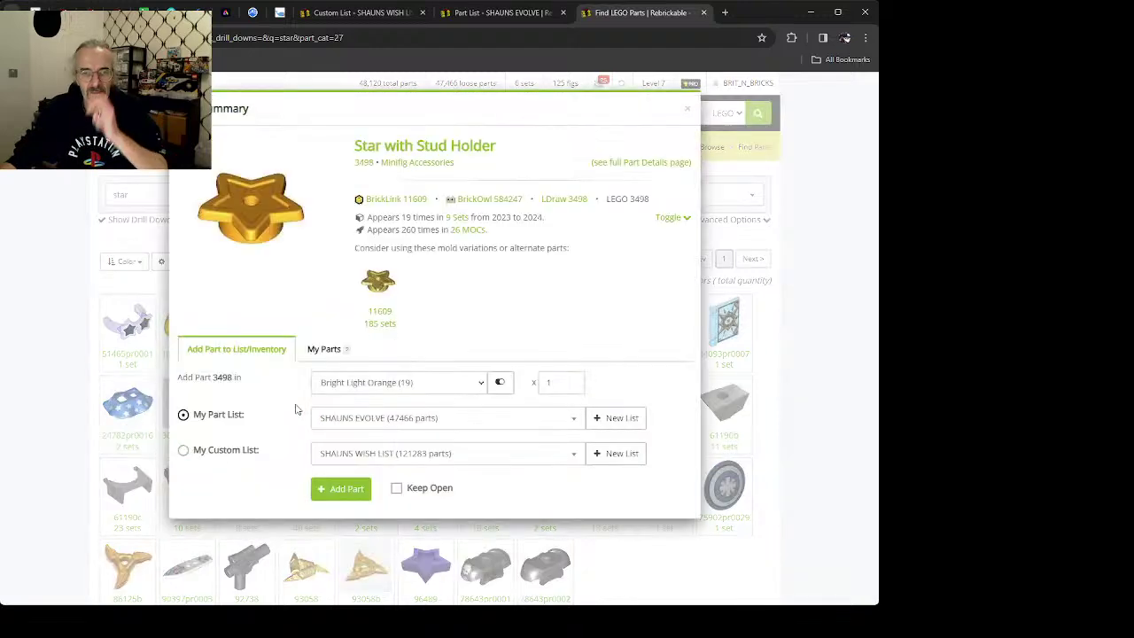
pyautogui.click(415, 148)
pyautogui.scroll(-5, 372, 398)
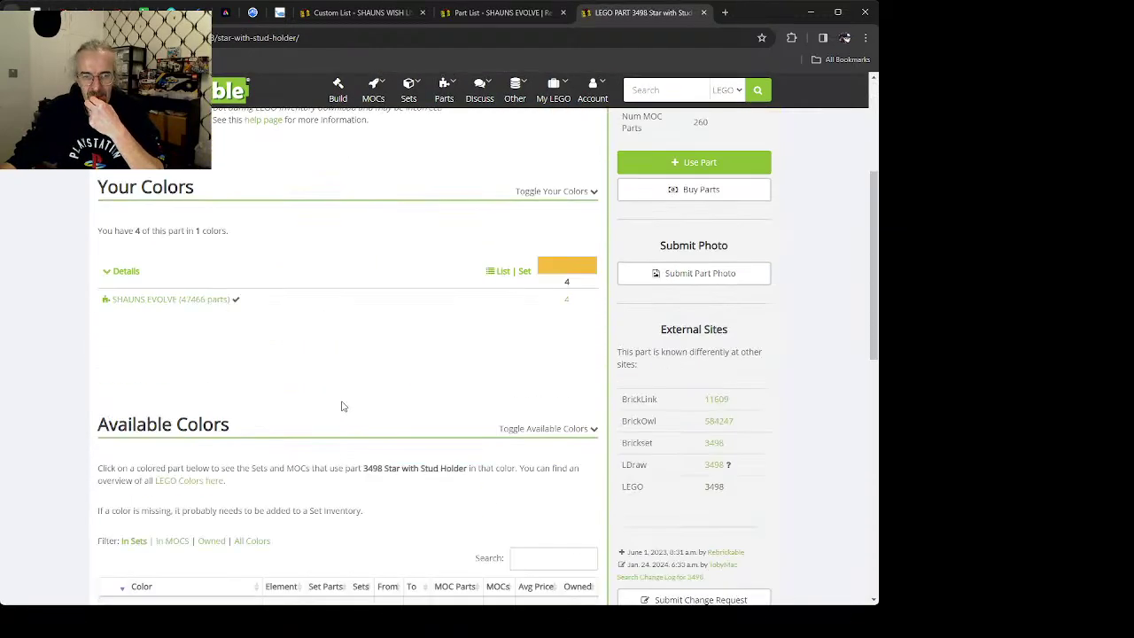
pyautogui.scroll(1, 182, 222)
pyautogui.click(144, 256)
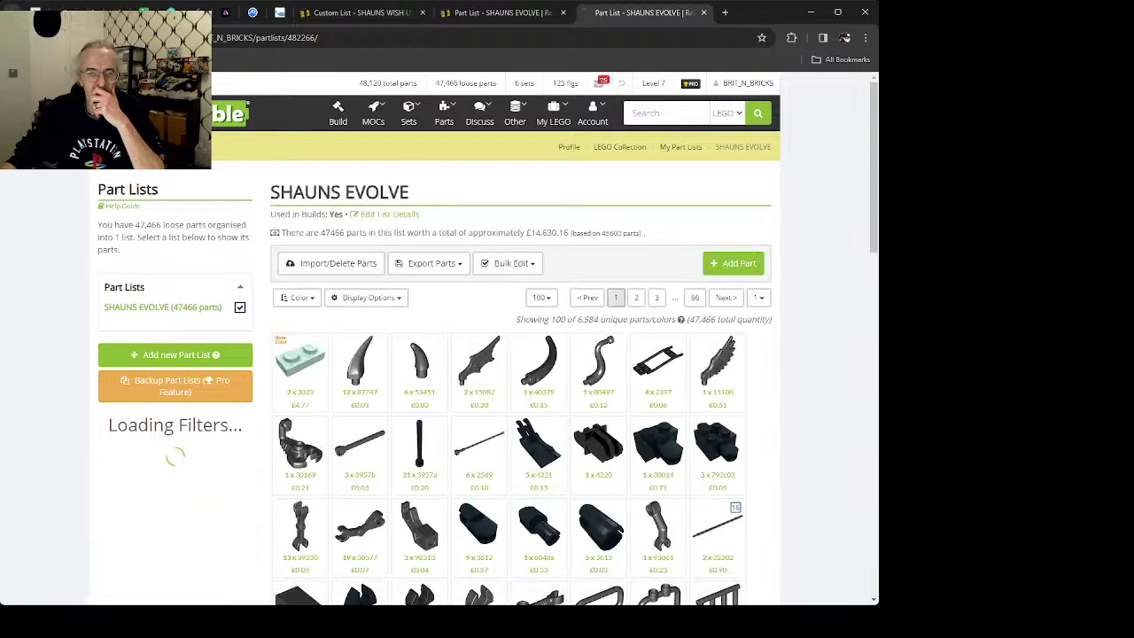
pyautogui.hotkey('alt', 'Left')
pyautogui.scroll(-2, 182, 379)
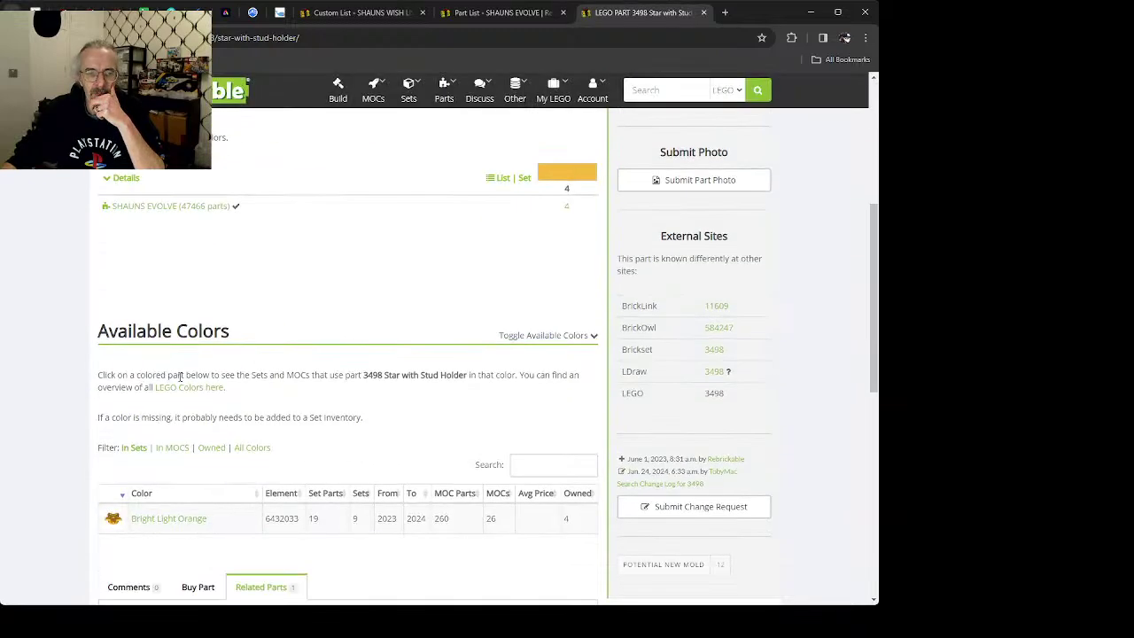
# Step: Open set 10786-1 Gabby & MerCat's Ship & Spa from the sets using the Bright Light Orange star 3498
pyautogui.click(167, 394)
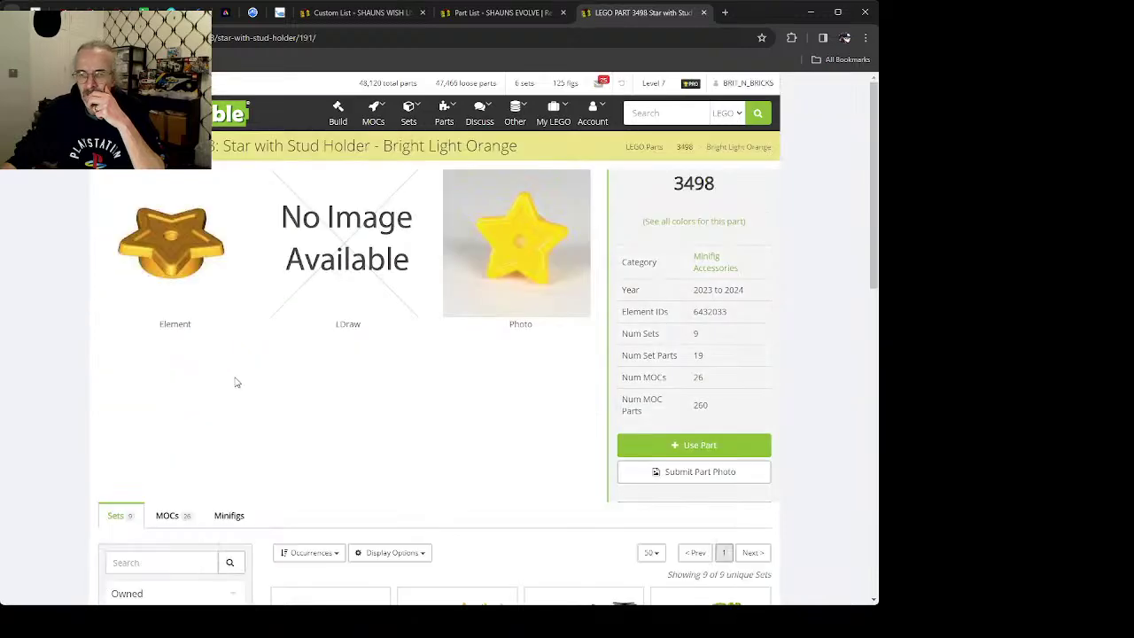
pyautogui.scroll(-5, 203, 385)
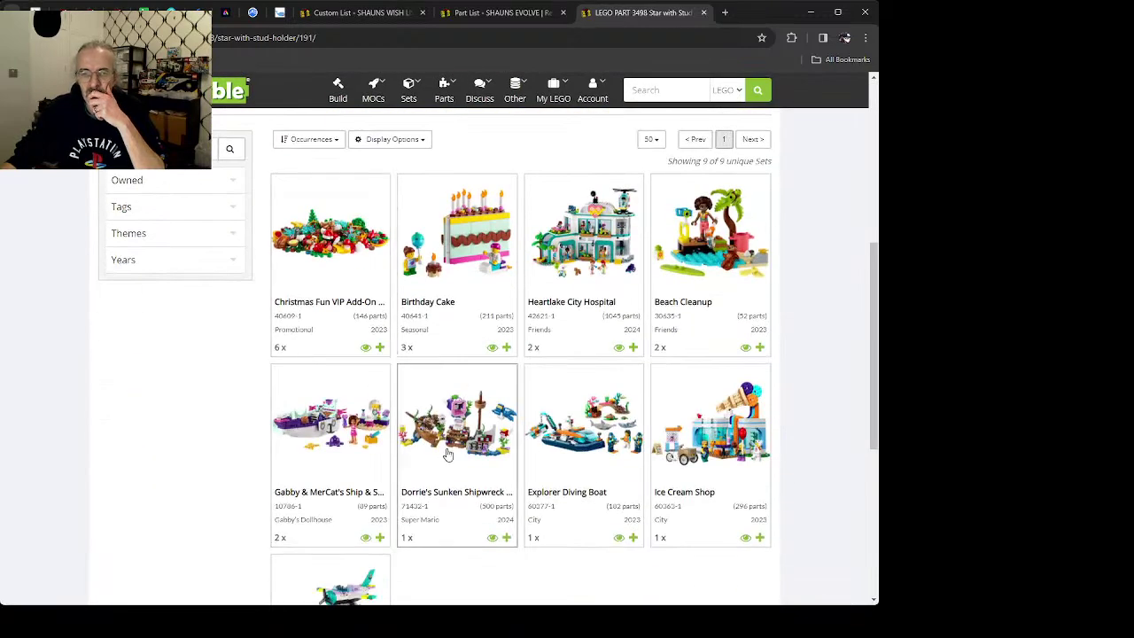
pyautogui.click(333, 450)
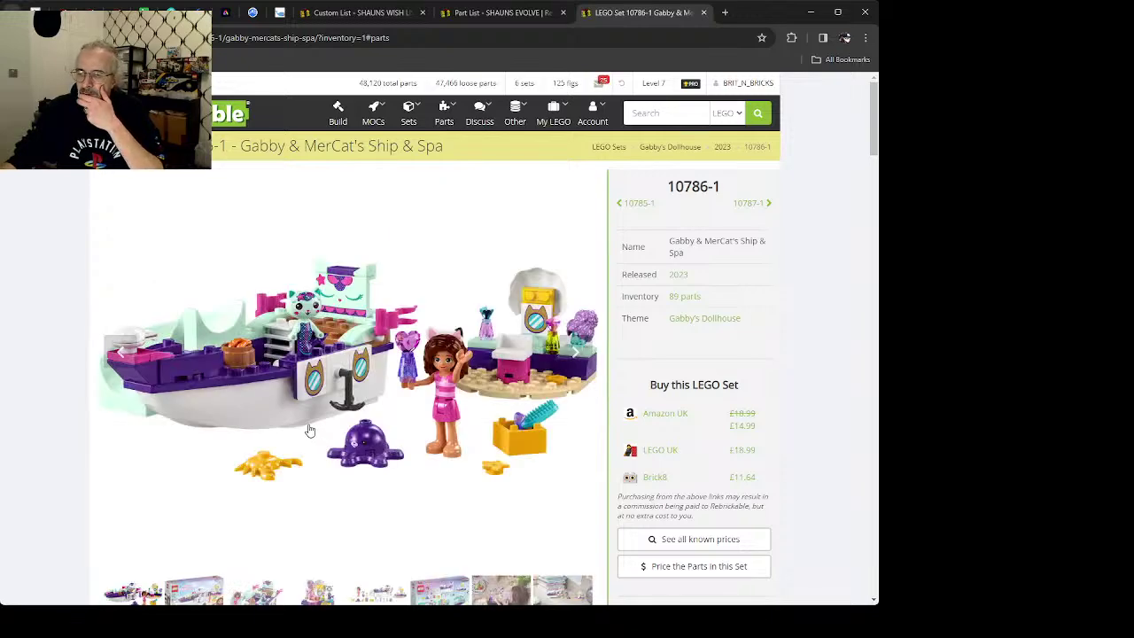
# Step: Find Rock - Heart Jewel with Shaft 15745 in the set's standard parts and open its full part details
pyautogui.scroll(-10, 365, 439)
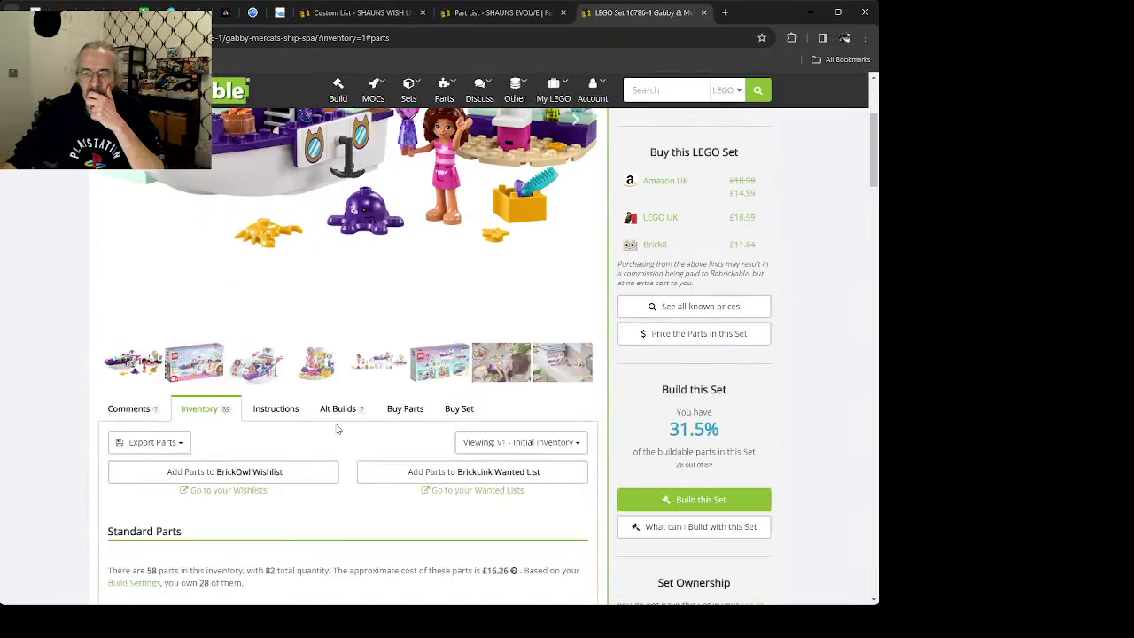
pyautogui.scroll(-3, 365, 440)
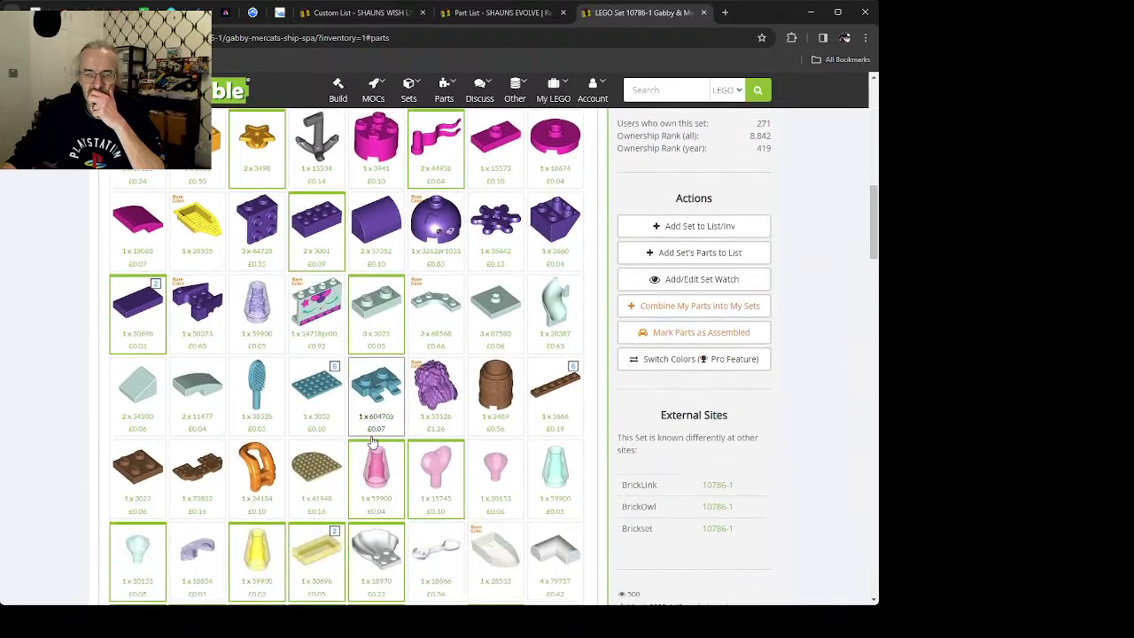
pyautogui.click(443, 455)
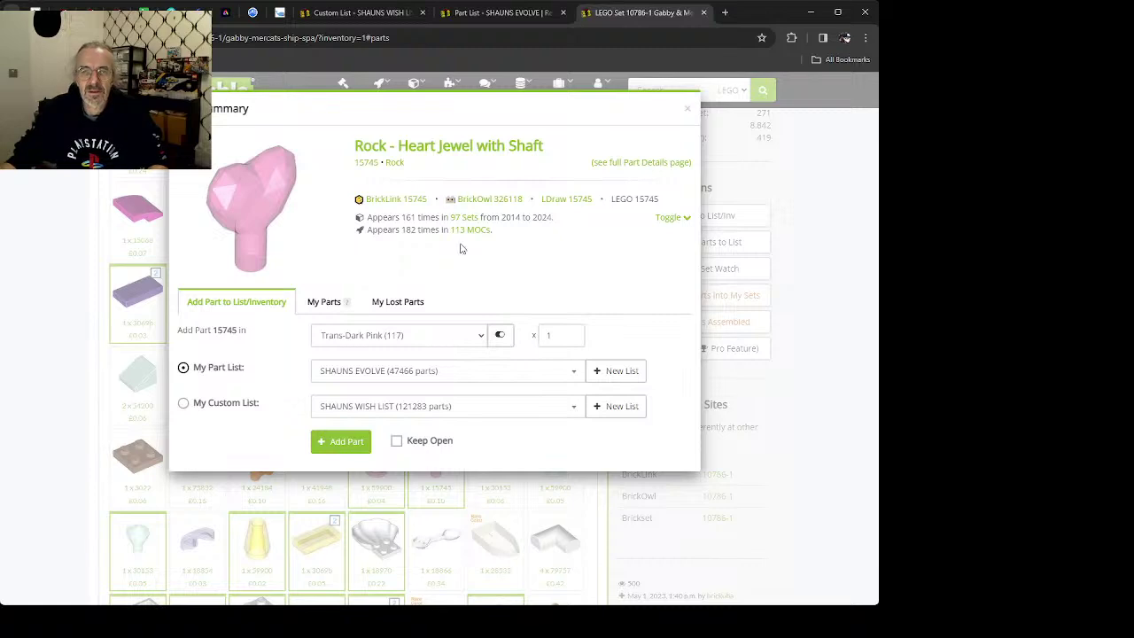
pyautogui.click(449, 152)
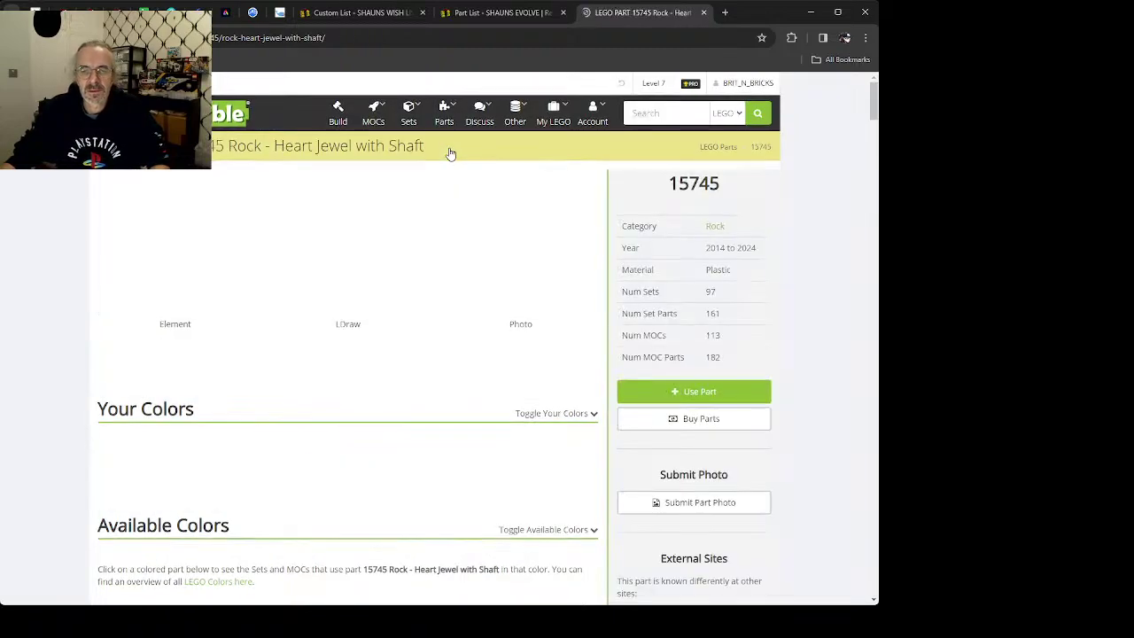
# Step: Check the owned and available colors of heart jewel 15745 and open its Trans-Dark Pink page
pyautogui.scroll(-3, 421, 348)
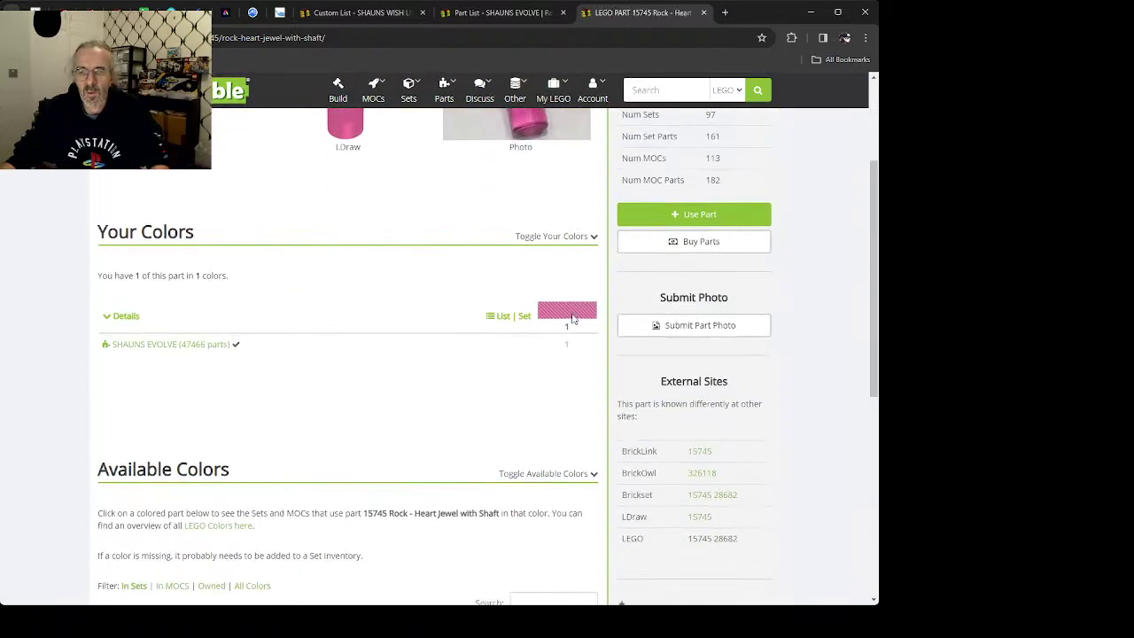
pyautogui.scroll(-3, 248, 349)
pyautogui.click(162, 424)
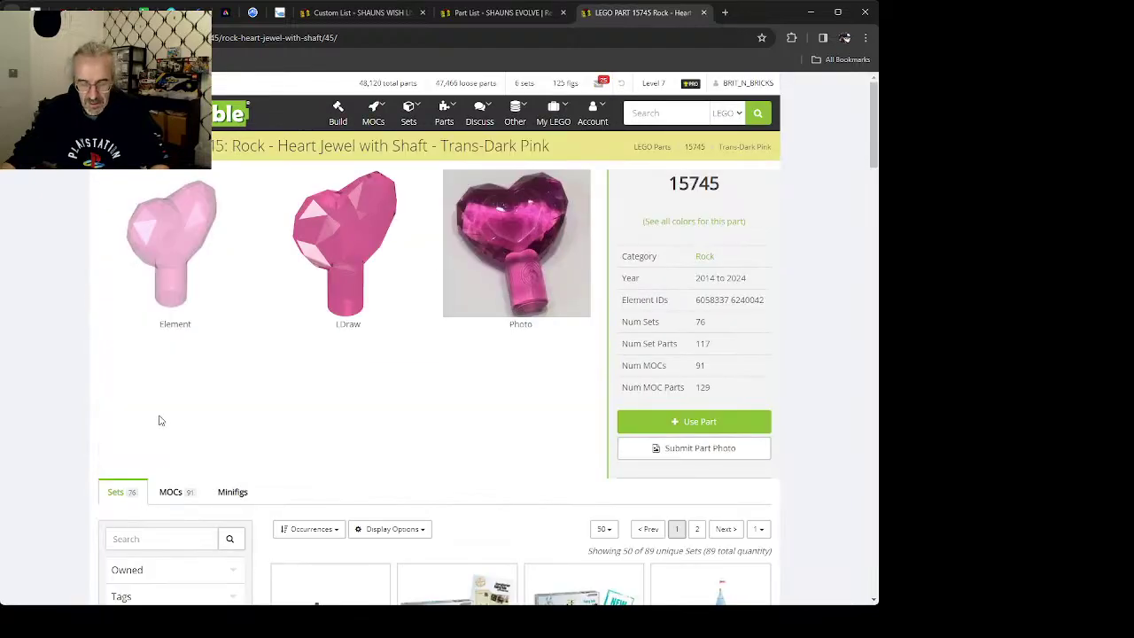
pyautogui.scroll(-3, 180, 427)
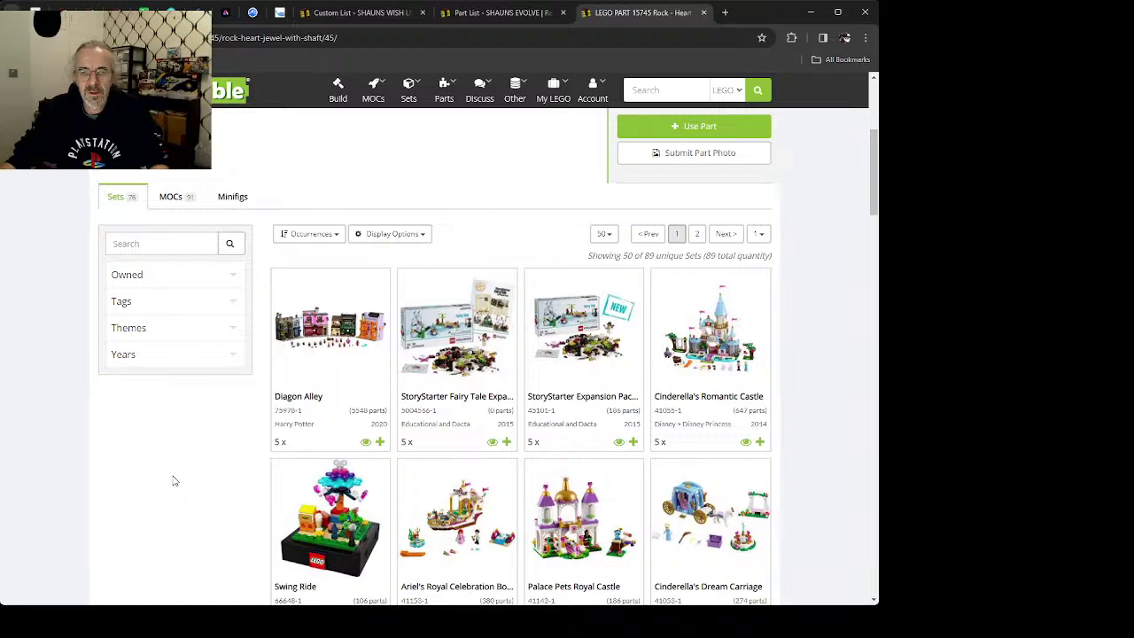
# Step: Add 3 Trans-Dark Pink heart jewels 15745 to the SHAUNS EVOLVE part list, keeping the summary open for another addition
pyautogui.click(687, 129)
pyautogui.click(397, 441)
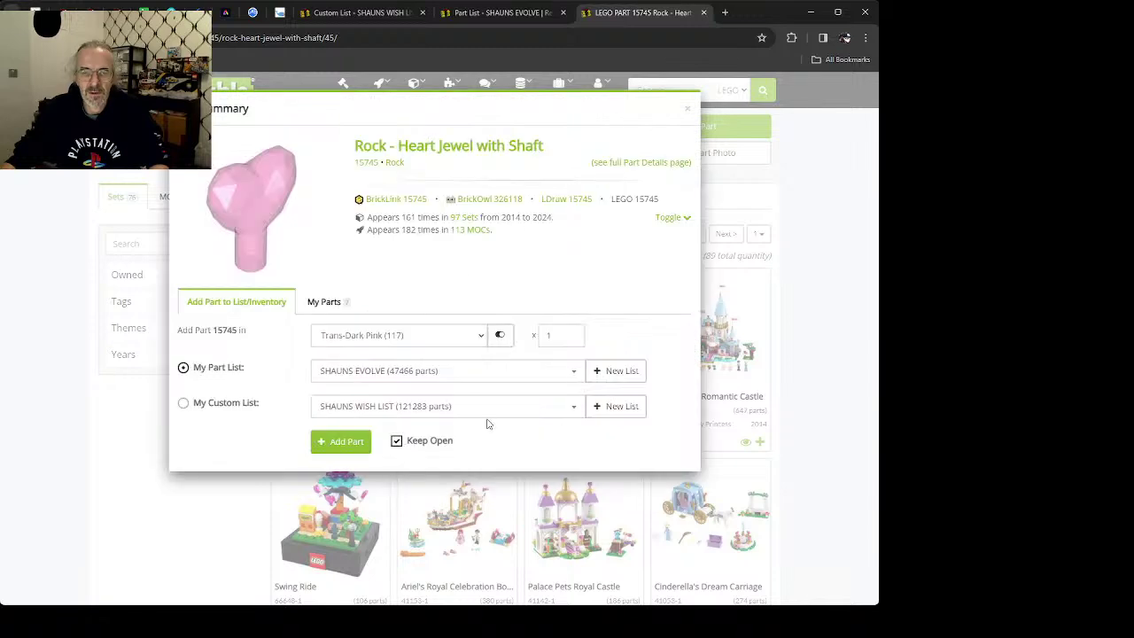
pyautogui.doubleClick(564, 339)
pyautogui.write('3')
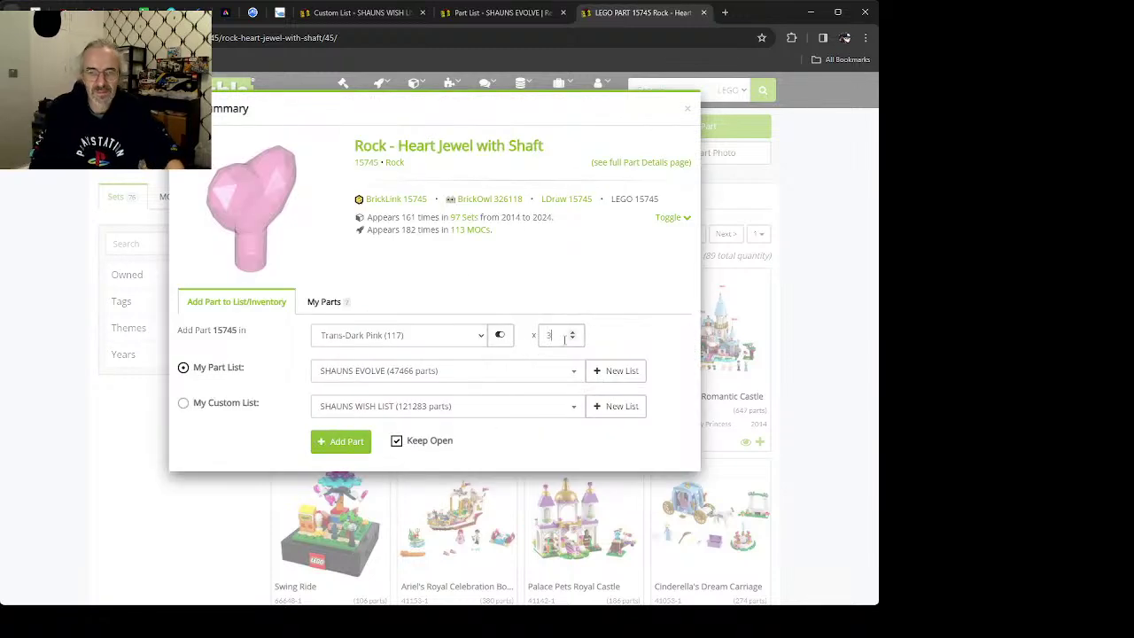
pyautogui.press('Return')
# Step: Add 2 Trans-Dark Pink heart jewels 15745 to the SHAUNS WISH LIST custom list and close the part summary
pyautogui.doubleClick(565, 339)
pyautogui.write('2')
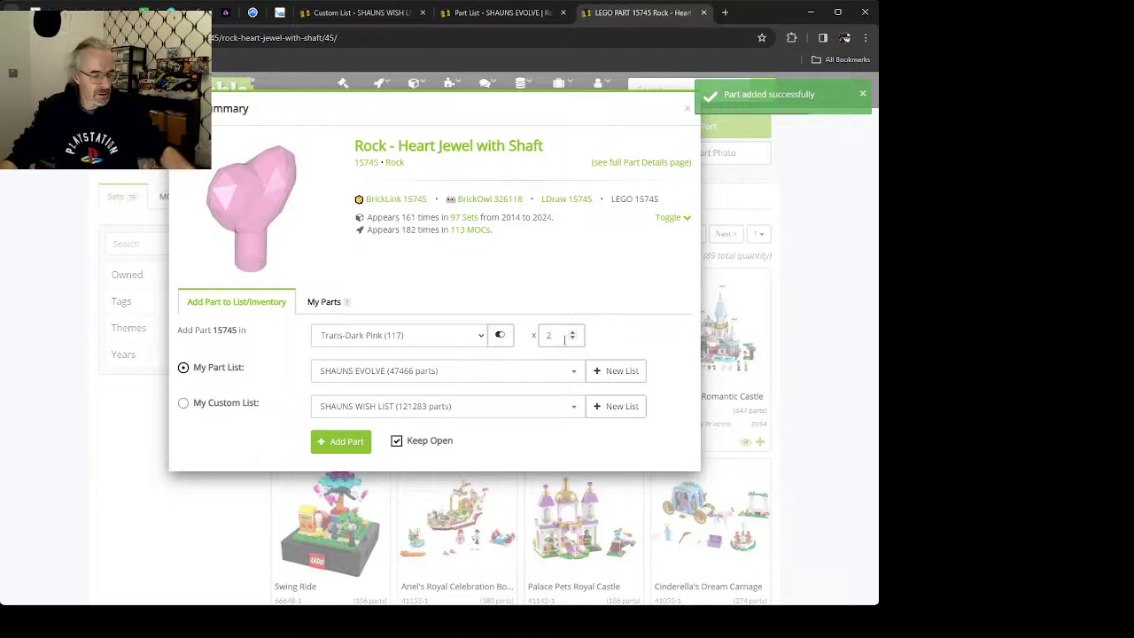
pyautogui.click(217, 406)
pyautogui.click(341, 442)
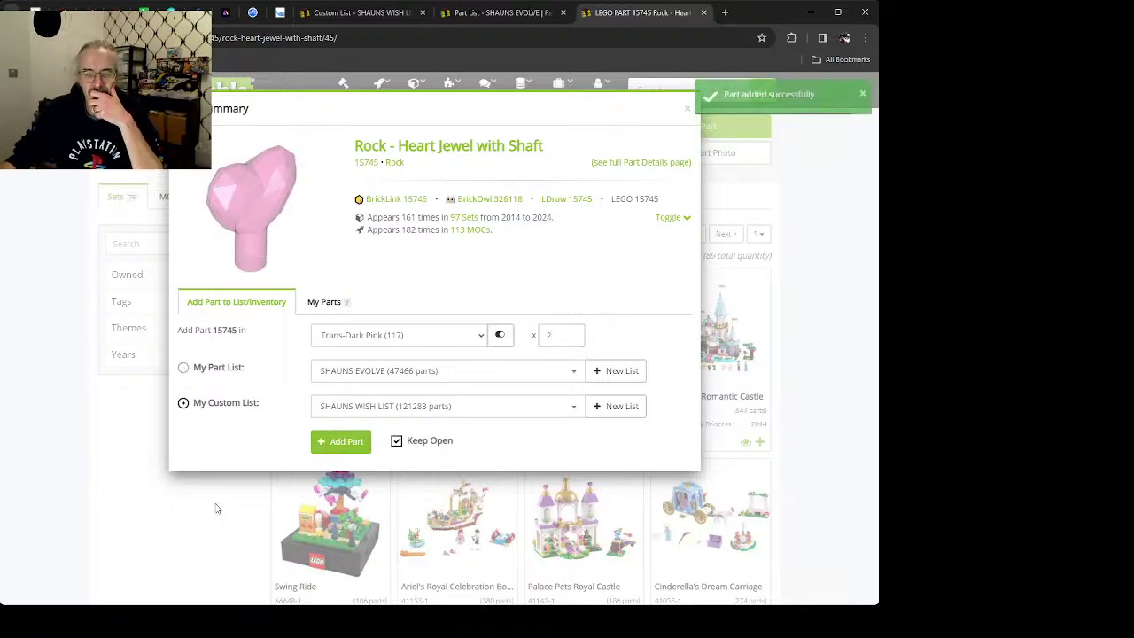
pyautogui.click(218, 509)
# Step: Recheck the available colors of heart jewel 15745, then return to SHAUNS WISH LIST
pyautogui.scroll(3, 215, 486)
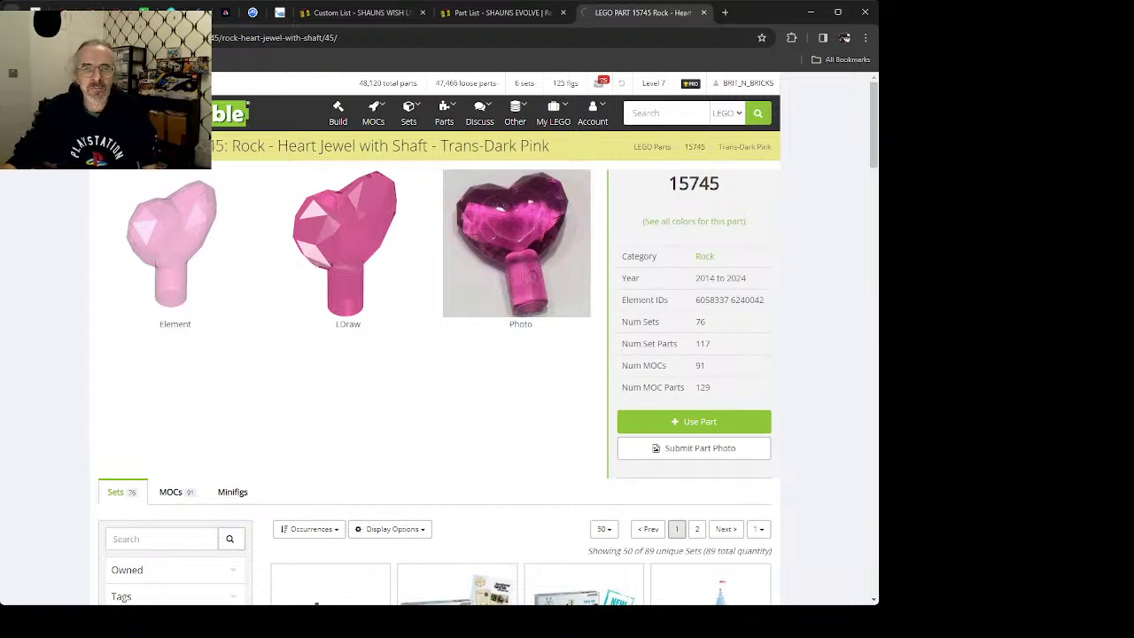
pyautogui.scroll(-5, 435, 381)
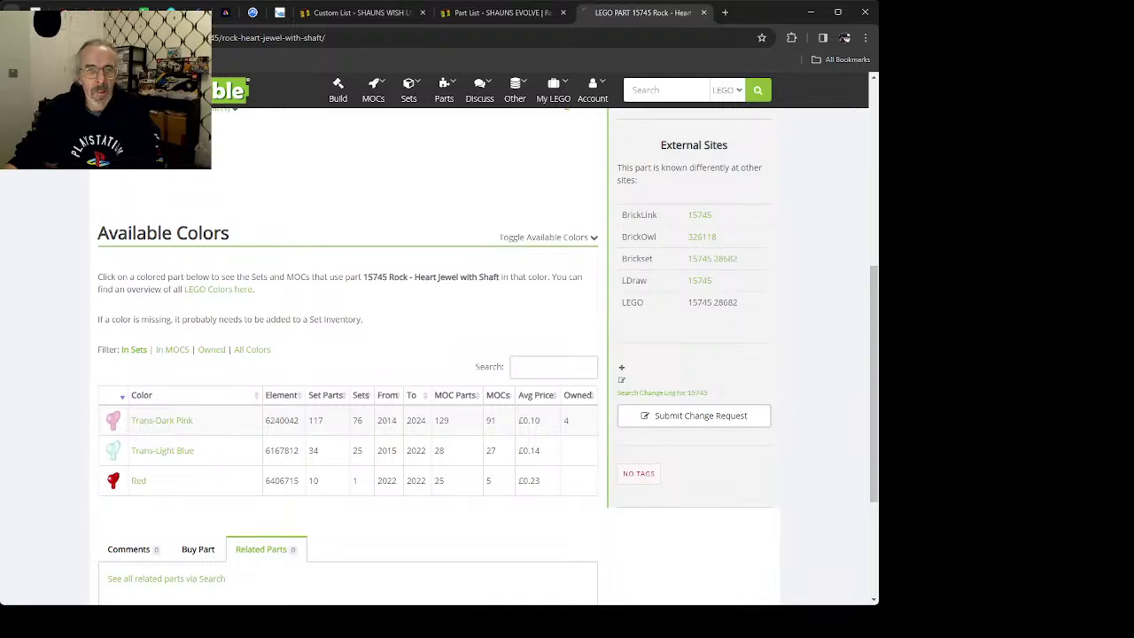
pyautogui.hotkey('alt', 'Left')
pyautogui.hotkey('ctrl', 'shift', 'Tab')
pyautogui.hotkey('ctrl', 'shift', 'Tab')
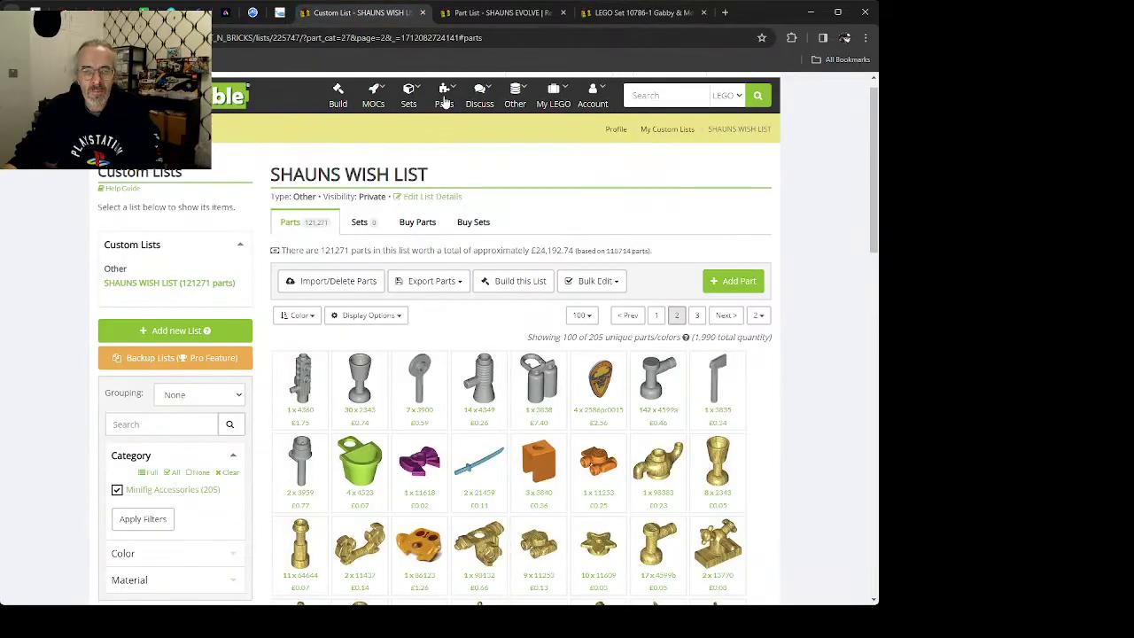
# Step: Find the Pearl Gold telescope 64644 among the wish list's minifig accessories and open its full part details
pyautogui.scroll(-9, 560, 327)
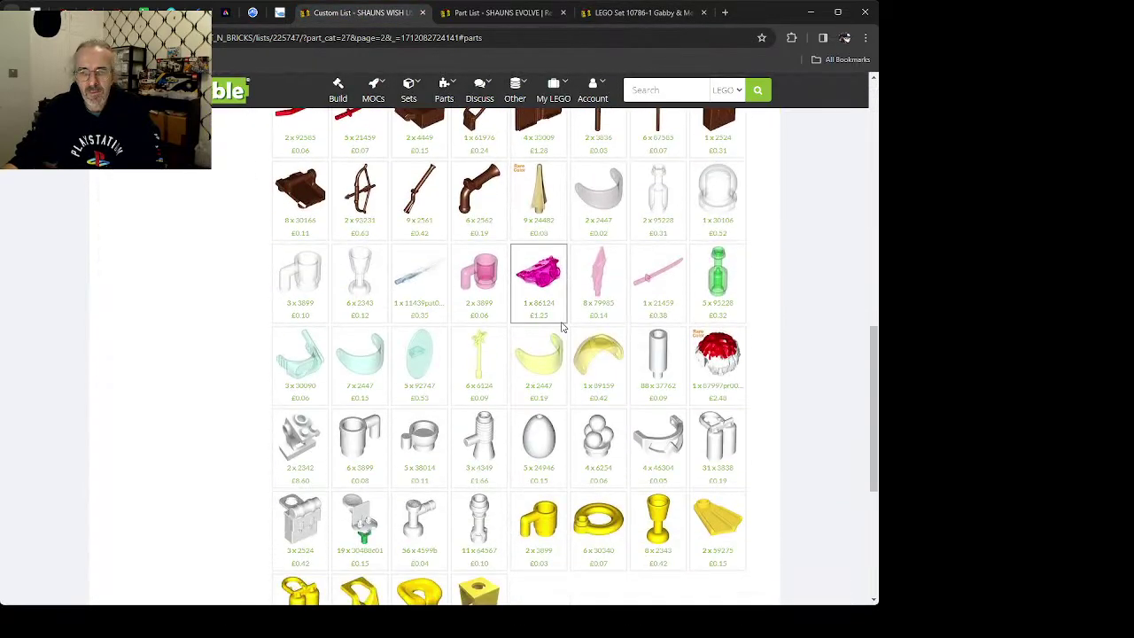
pyautogui.scroll(-2, 541, 327)
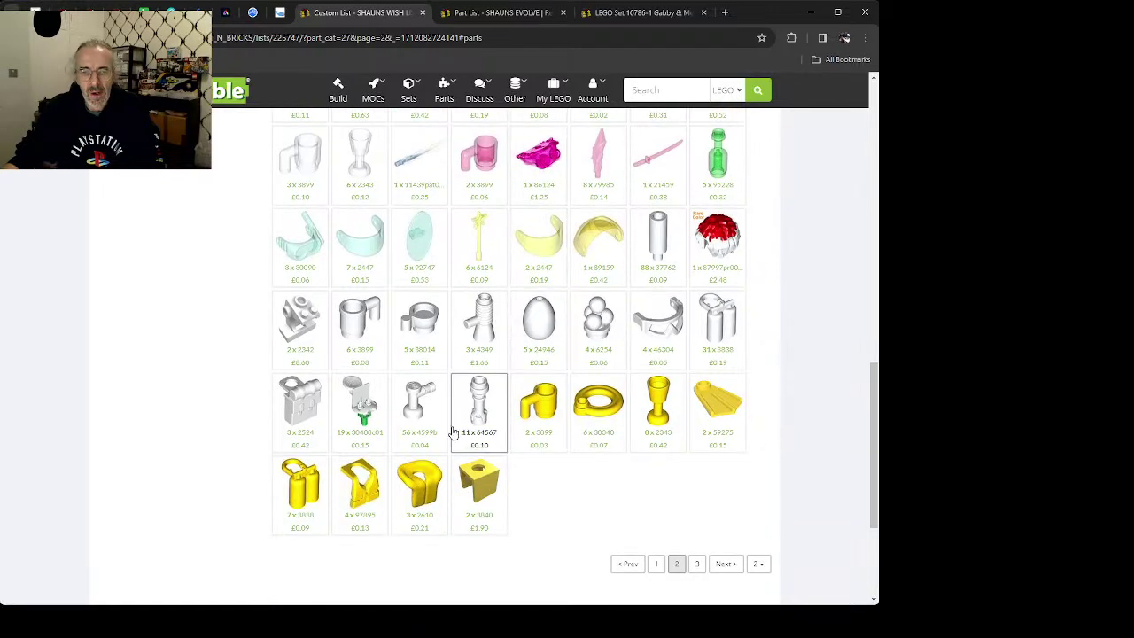
pyautogui.scroll(3, 570, 396)
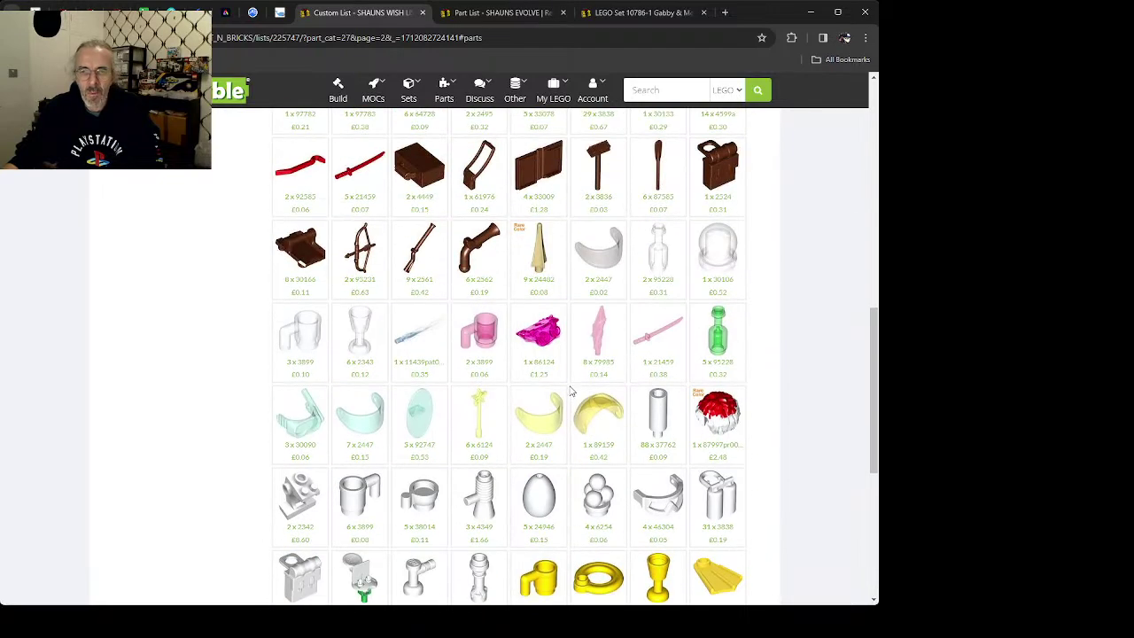
pyautogui.scroll(4, 571, 391)
pyautogui.scroll(2, 569, 388)
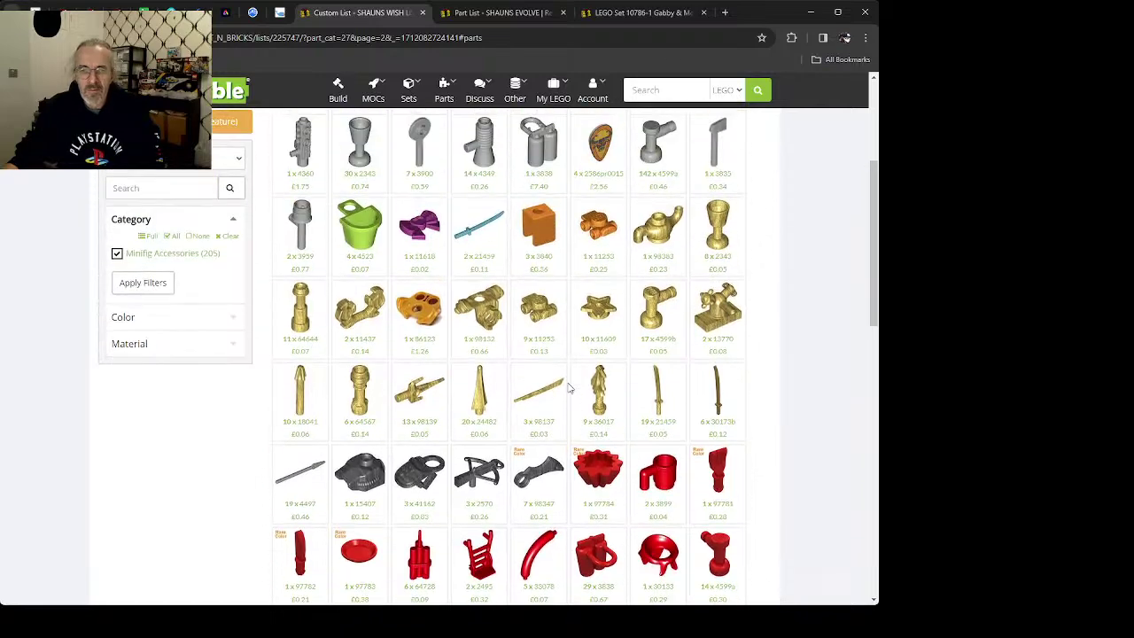
pyautogui.click(303, 317)
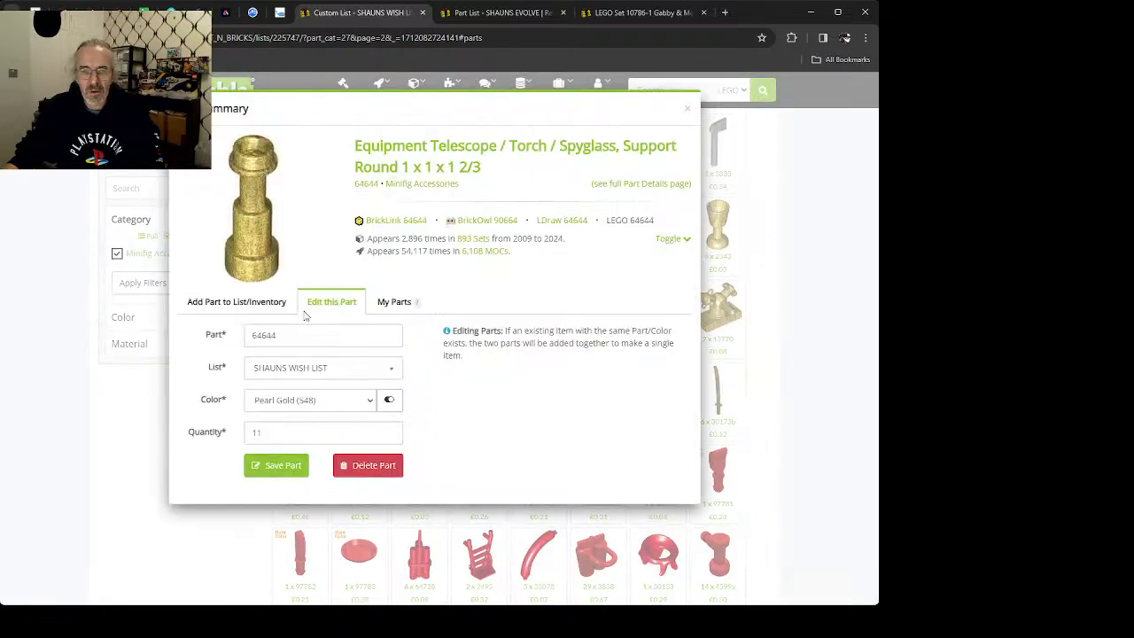
pyautogui.click(557, 149)
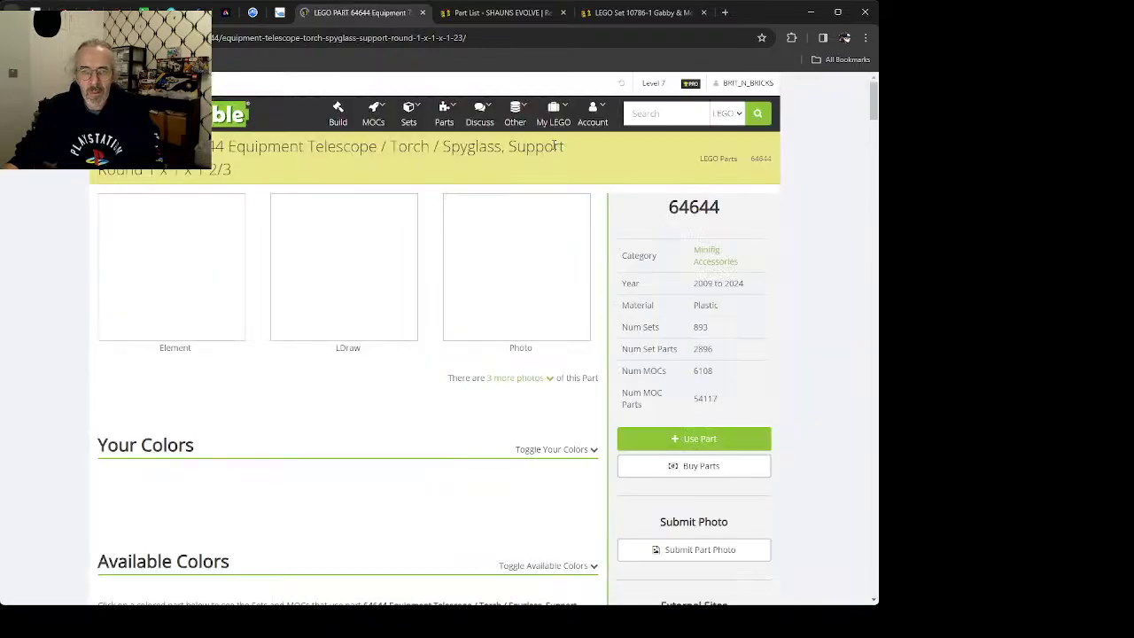
# Step: Check the owned and available colors of telescope 64644 and open its White page
pyautogui.scroll(-5, 240, 362)
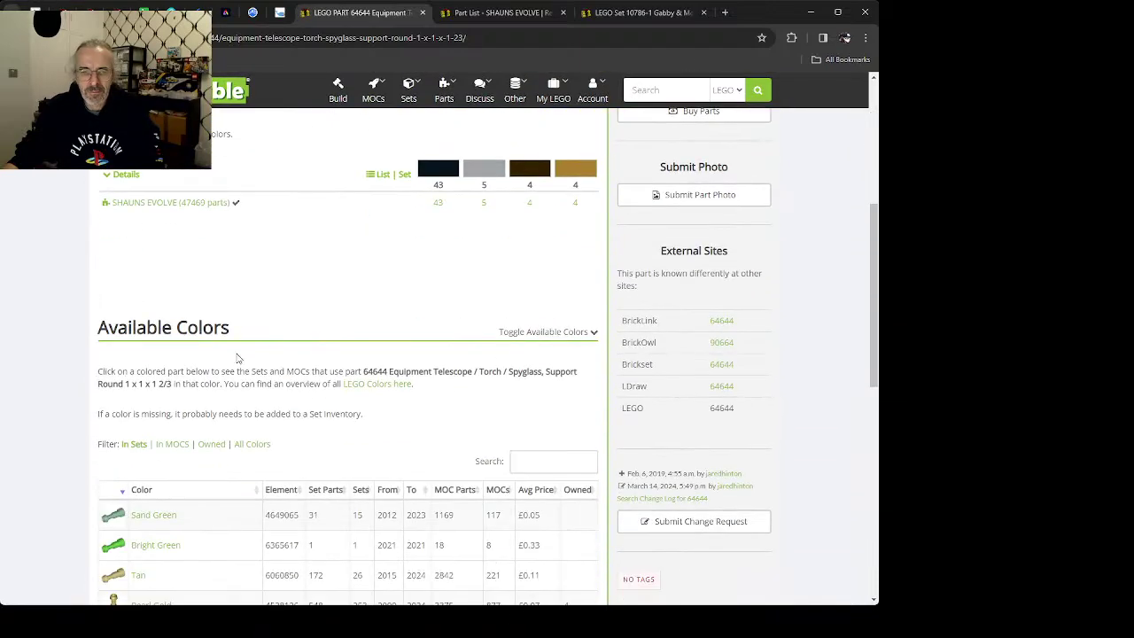
pyautogui.scroll(-5, 213, 487)
pyautogui.click(142, 523)
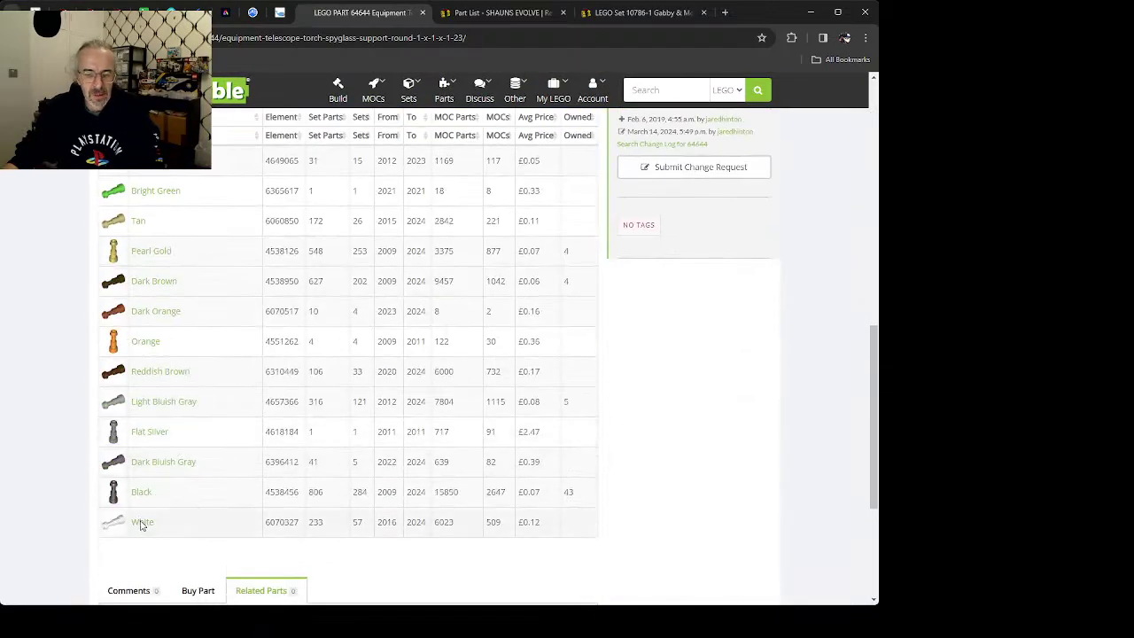
pyautogui.scroll(-5, 315, 430)
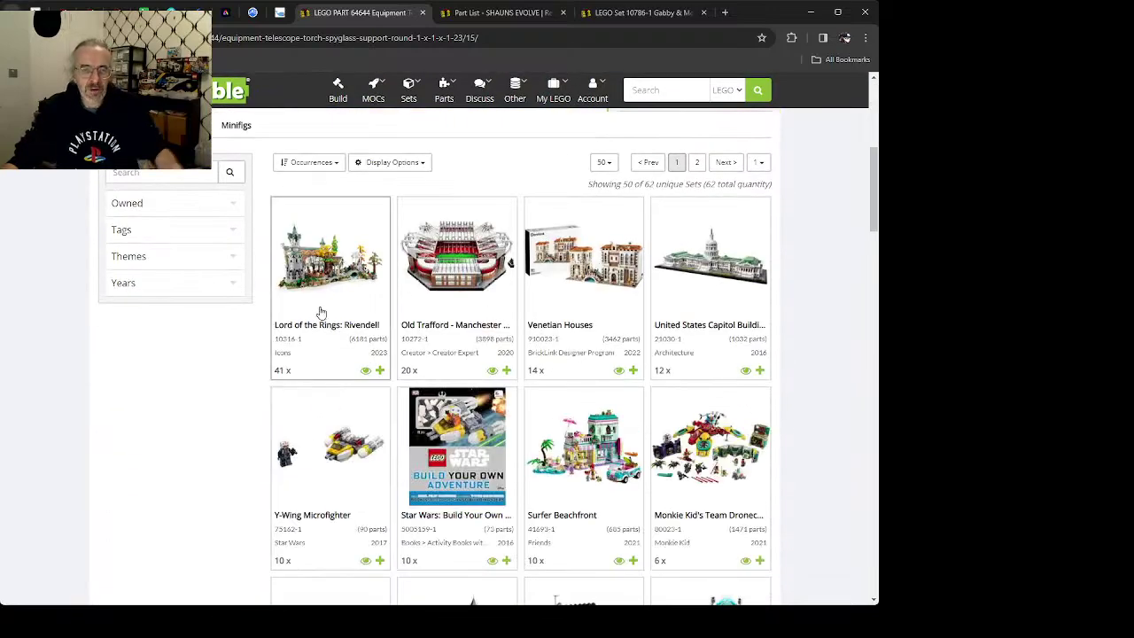
# Step: Add 1 White telescope 64644 to the SHAUNS EVOLVE part list, keeping the summary open for another addition
pyautogui.scroll(1, 621, 284)
pyautogui.click(664, 175)
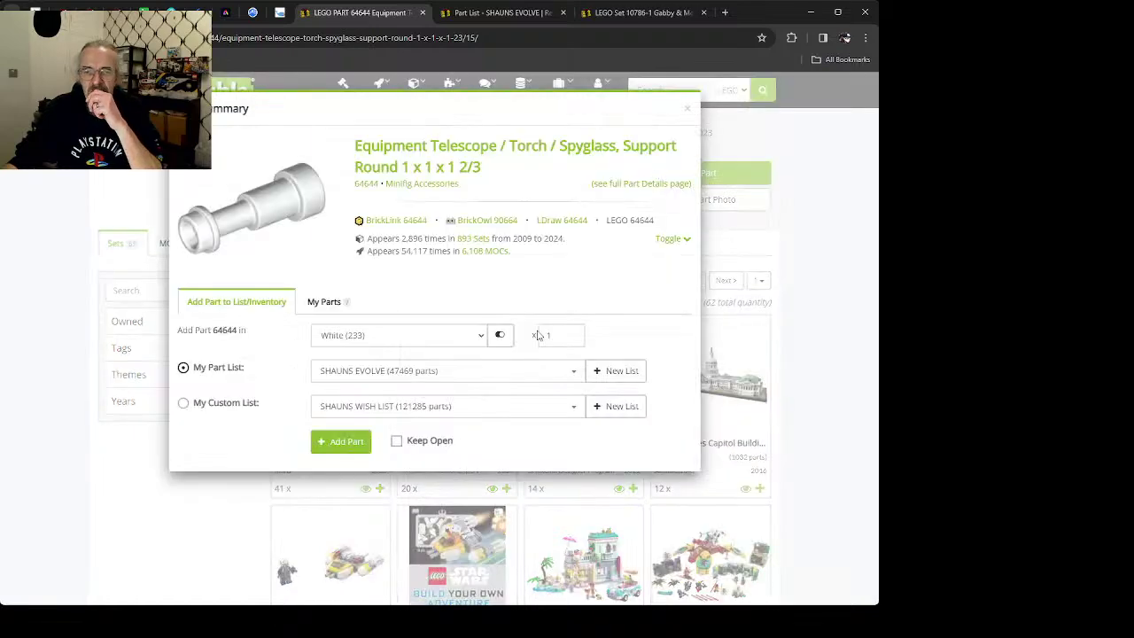
pyautogui.click(396, 441)
pyautogui.click(572, 331)
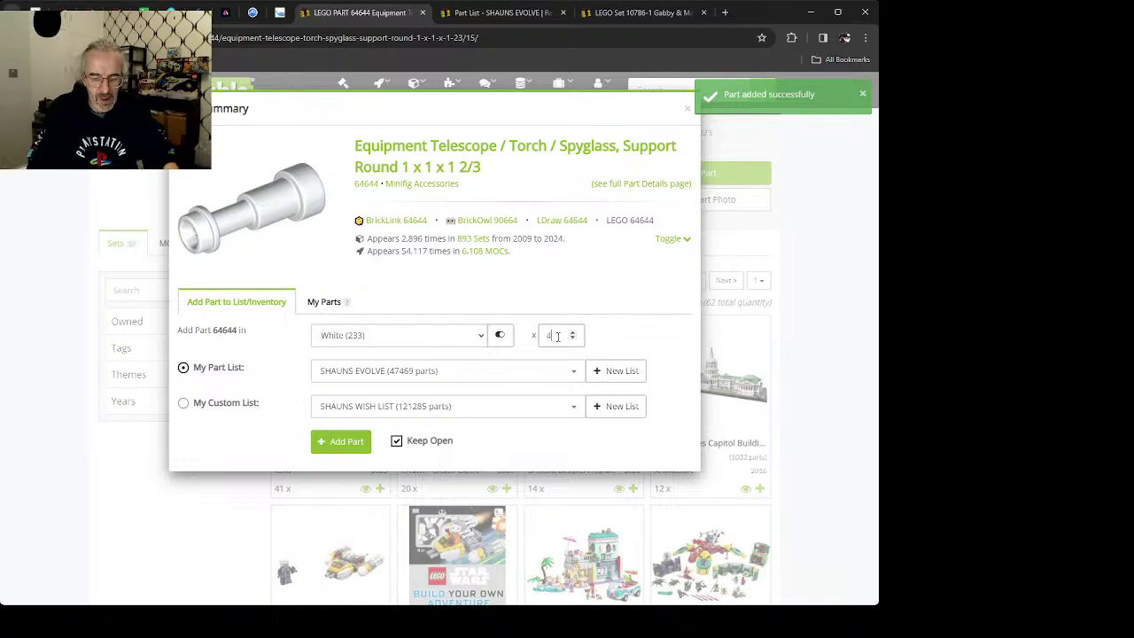
# Step: Add 40 White telescopes 64644 to the SHAUNS WISH LIST custom list and close the part summary
pyautogui.click(217, 410)
pyautogui.click(343, 442)
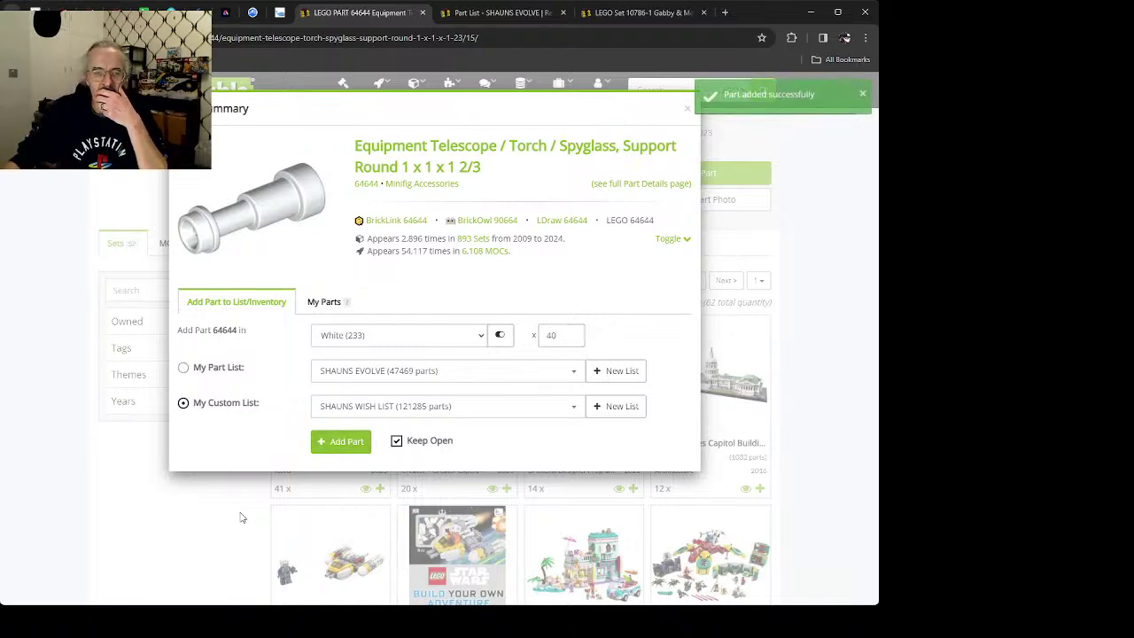
pyautogui.click(237, 521)
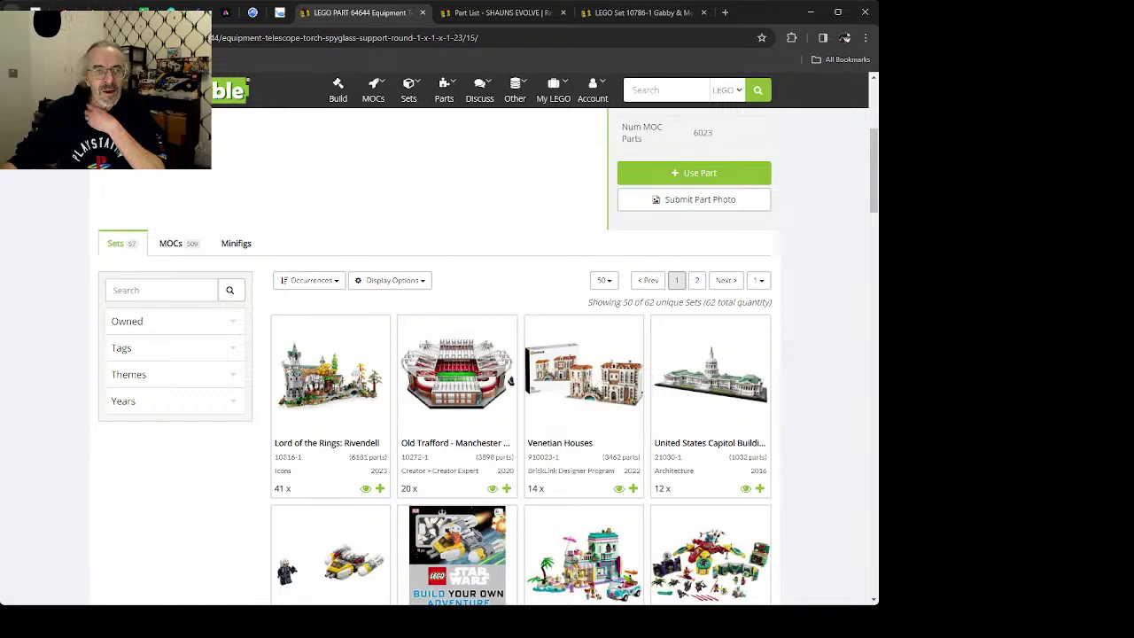
# Step: Go back through the telescope 64644 colors to SHAUNS WISH LIST, then look over the parts of set 10786-1 Gabby & MerCat's Ship & Spa
pyautogui.scroll(10, 510, 381)
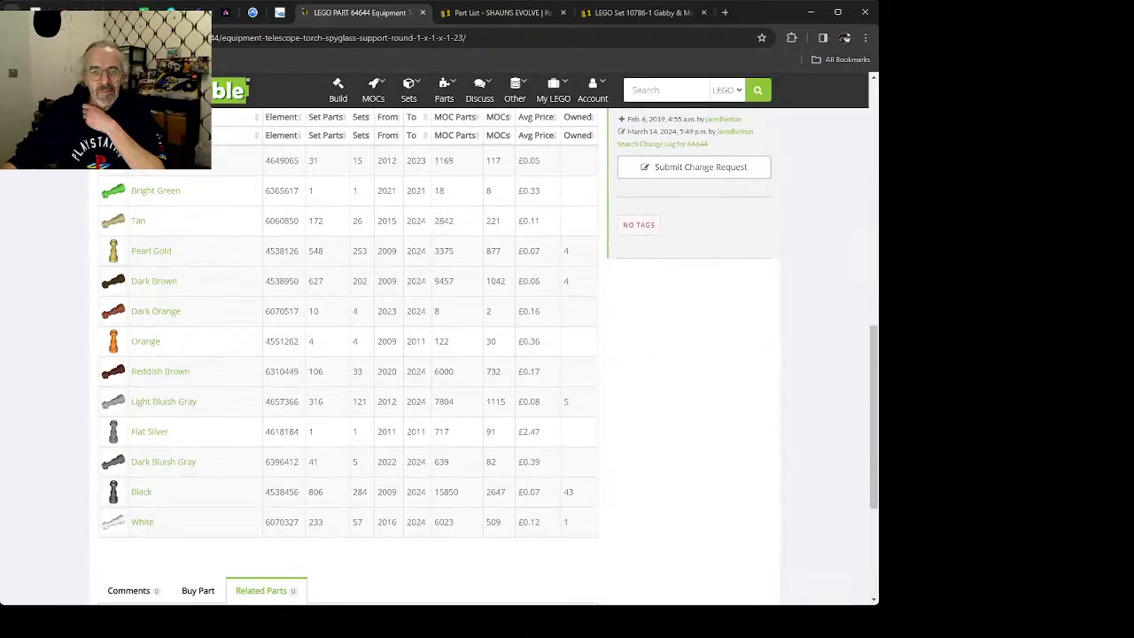
pyautogui.hotkey('alt', 'Left')
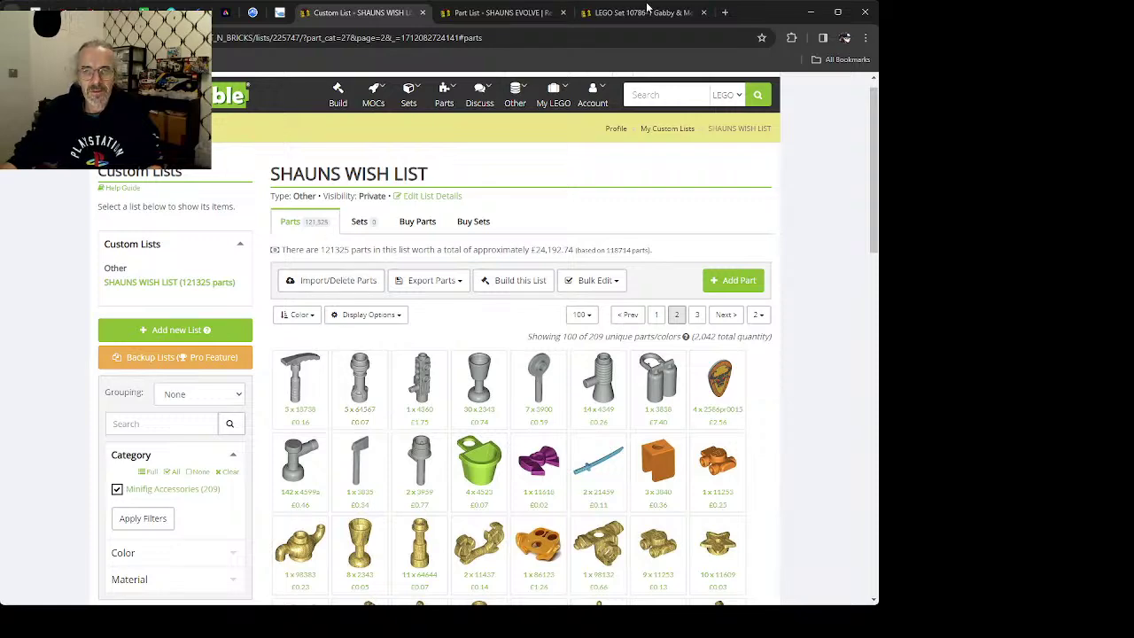
pyautogui.click(620, 12)
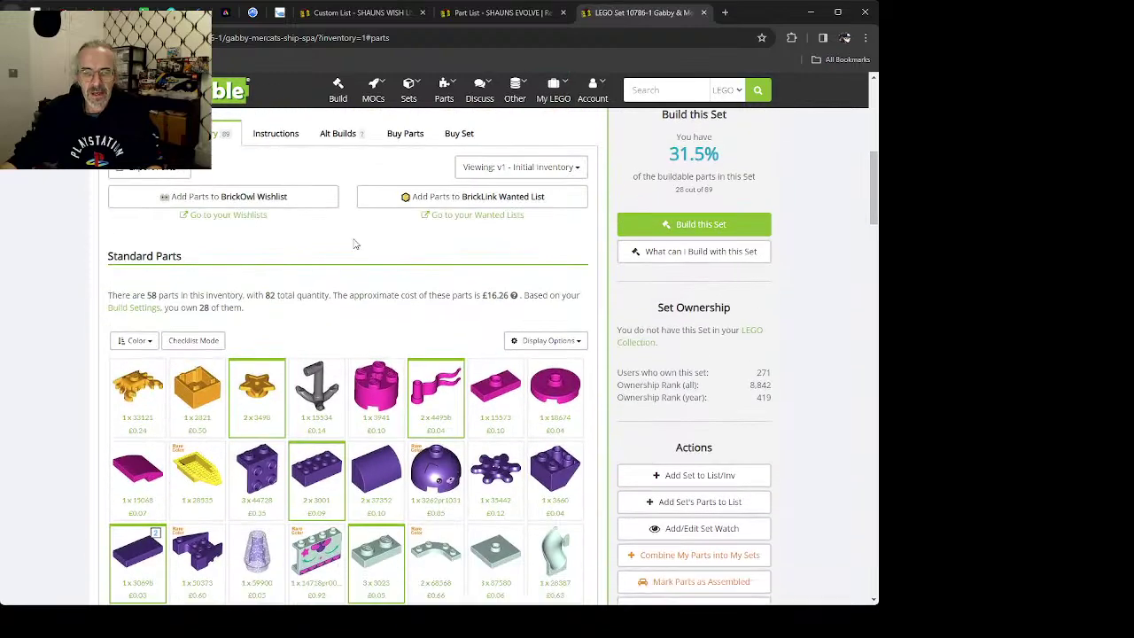
pyautogui.scroll(-3, 357, 234)
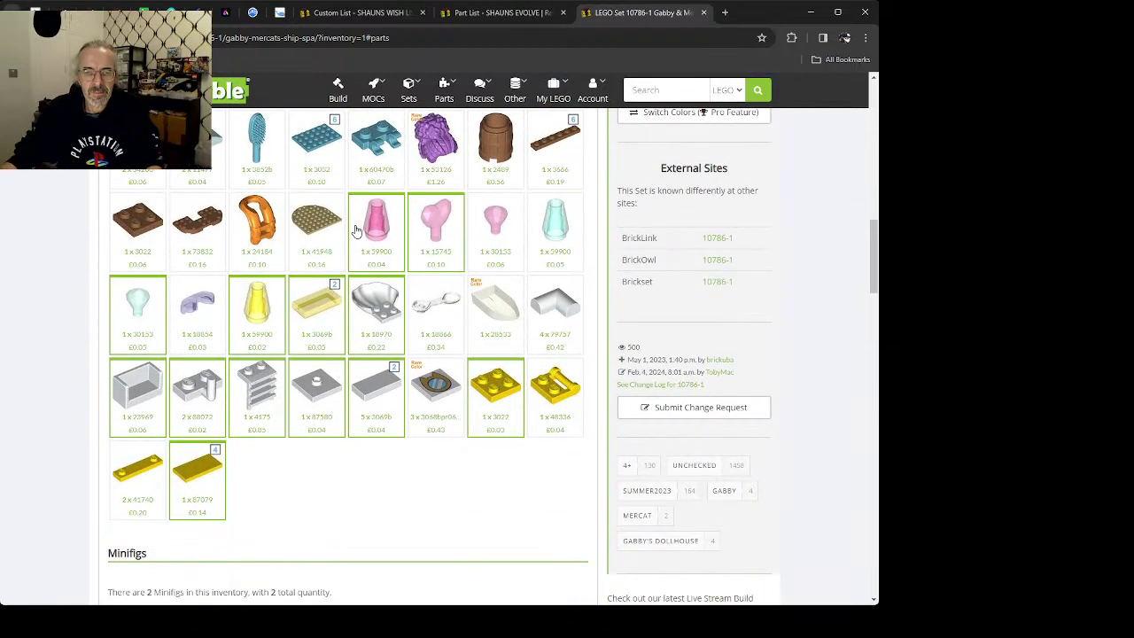
pyautogui.scroll(6, 357, 230)
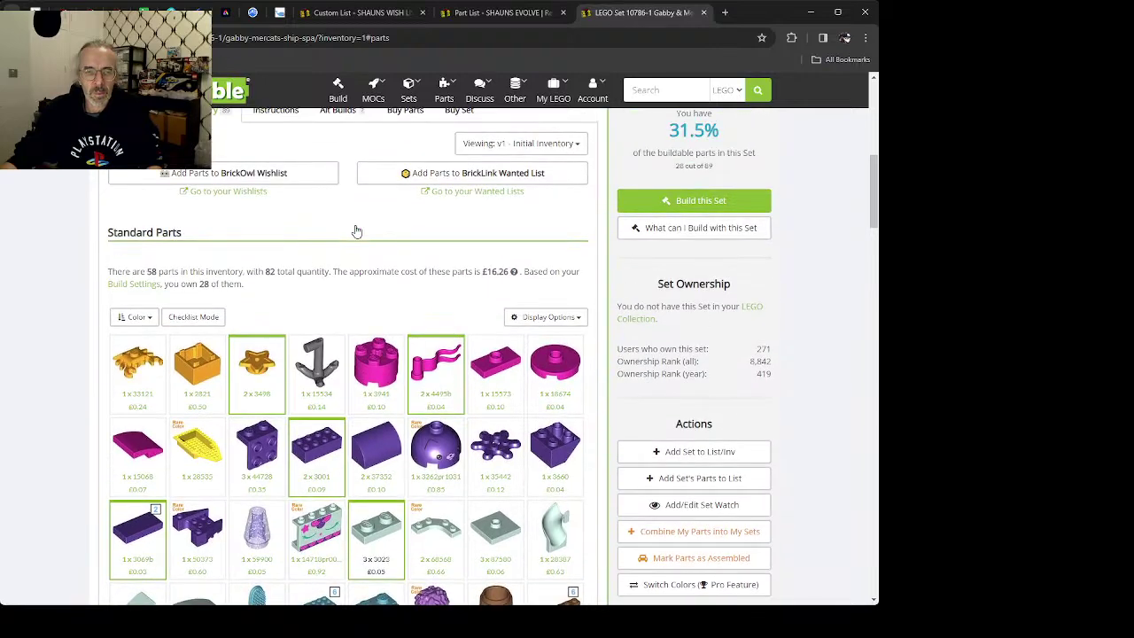
pyautogui.scroll(8, 357, 230)
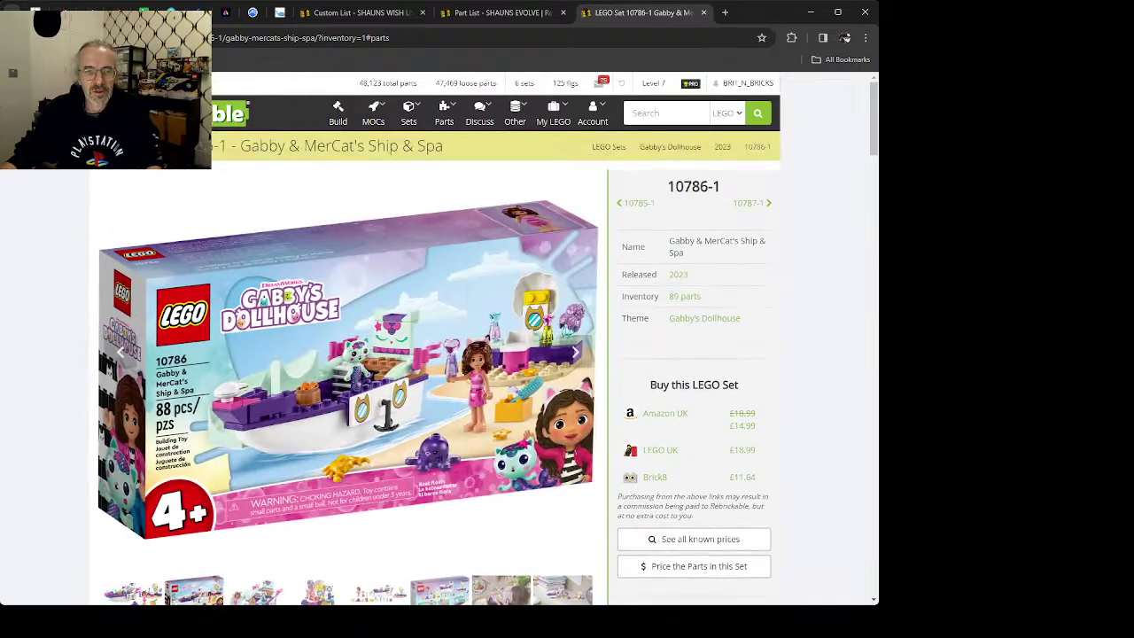
# Step: Leave the set and star 3498 pages for the parts finder and search all LEGO parts for "necklace"
pyautogui.hotkey('alt', 'Left')
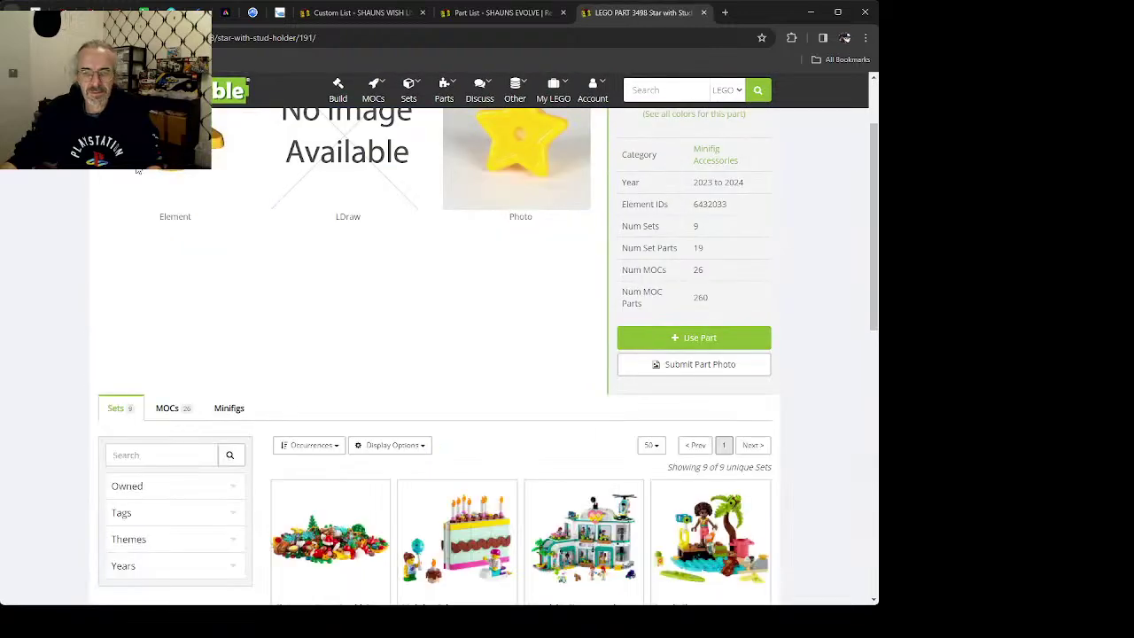
pyautogui.scroll(2, 213, 233)
pyautogui.moveTo(444, 119)
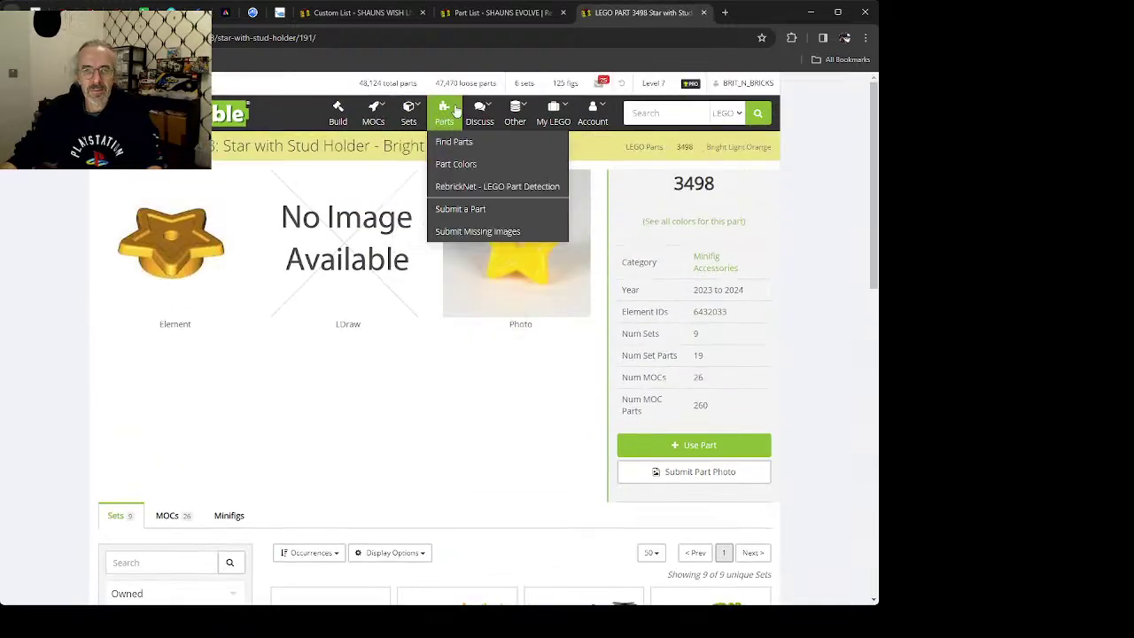
pyautogui.click(444, 142)
pyautogui.click(211, 193)
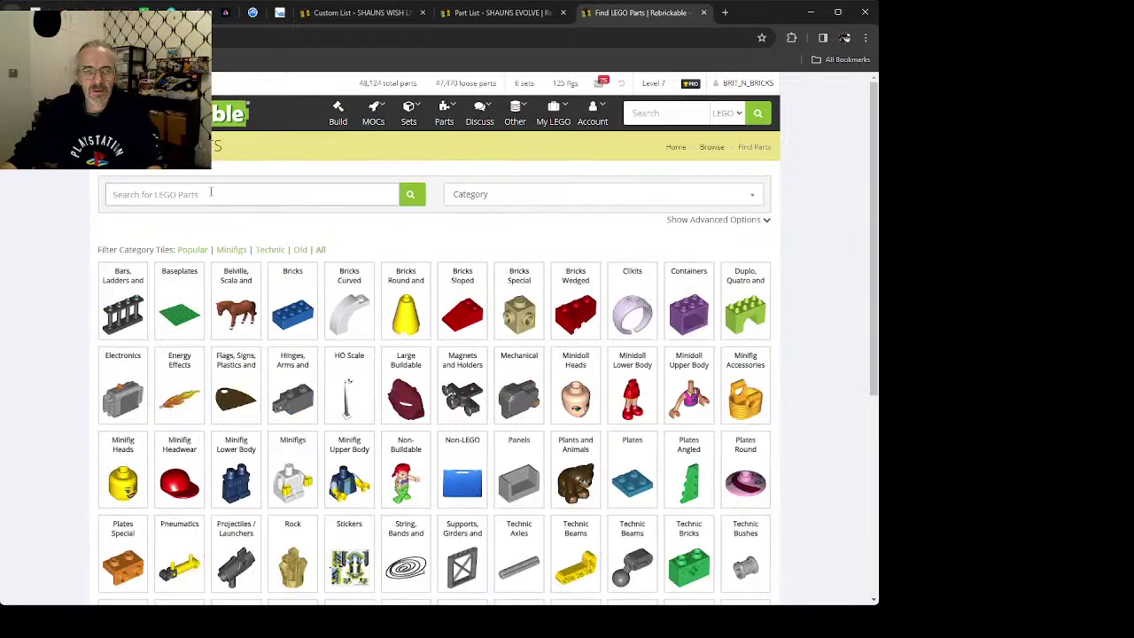
pyautogui.write('n')
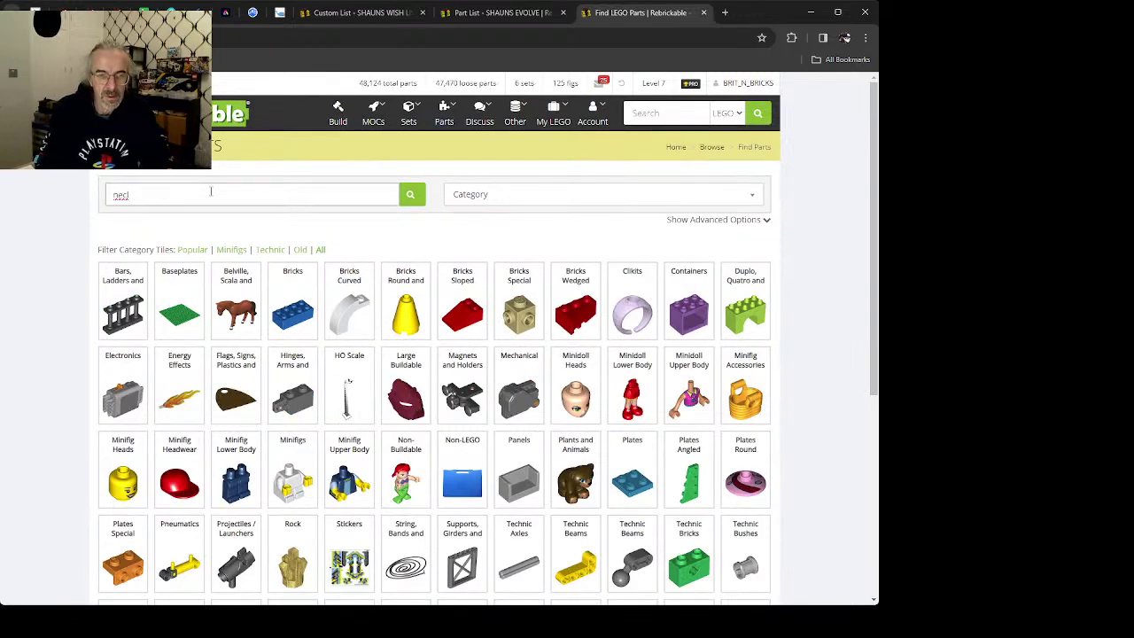
pyautogui.write('ecklac')
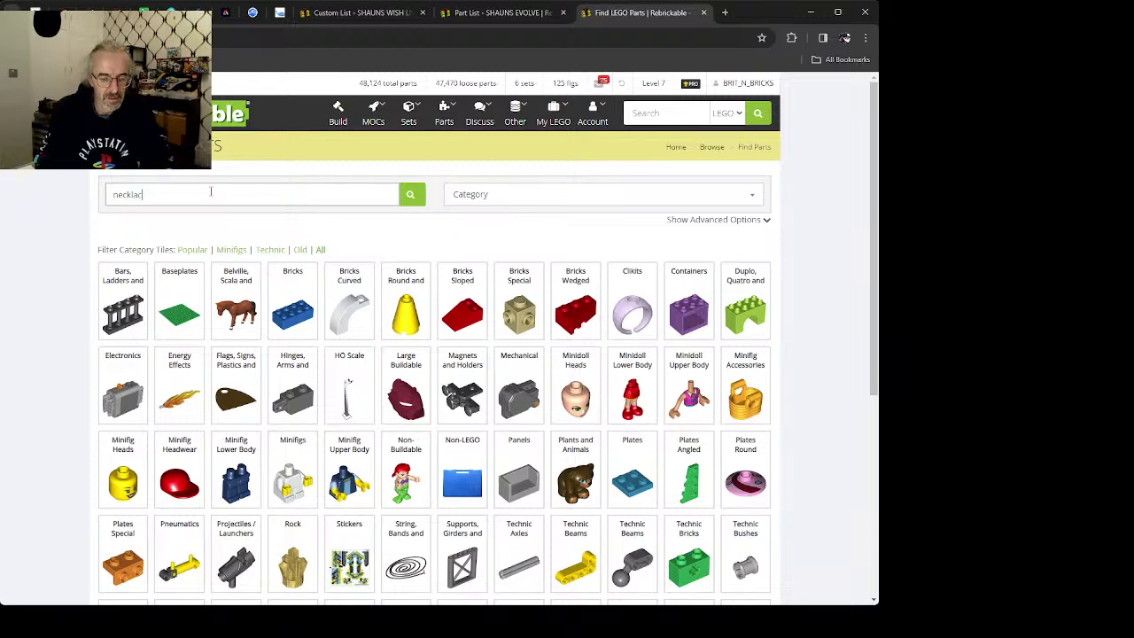
pyautogui.write('e')
pyautogui.press('Return')
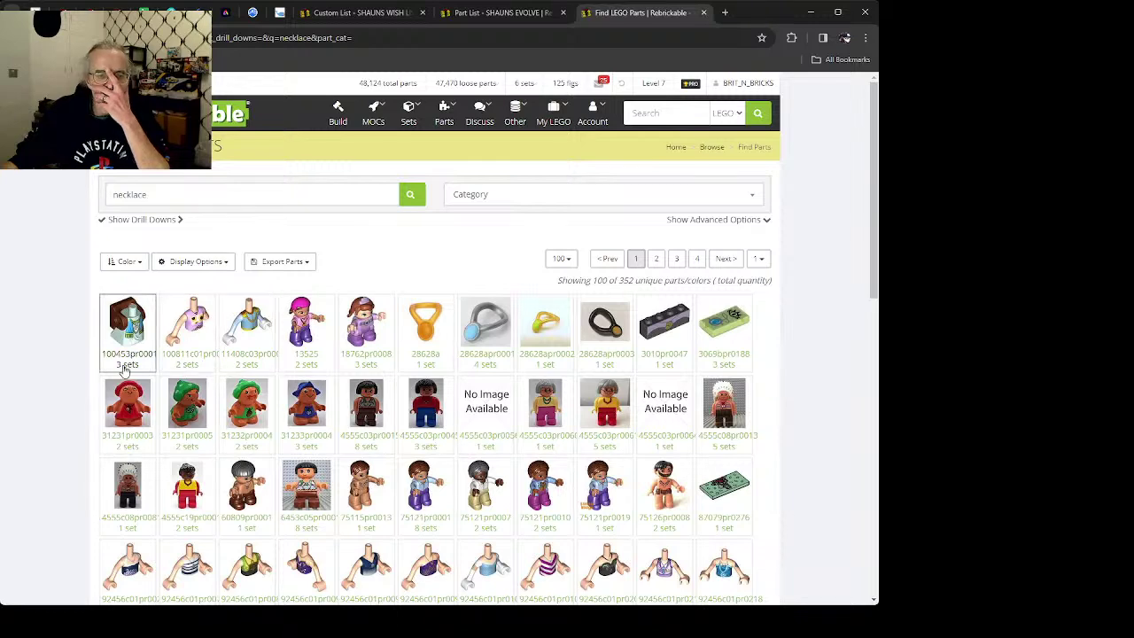
# Step: Check the summary of Duplo figure 31231pr0005 and look over the first page of necklace results
pyautogui.click(180, 404)
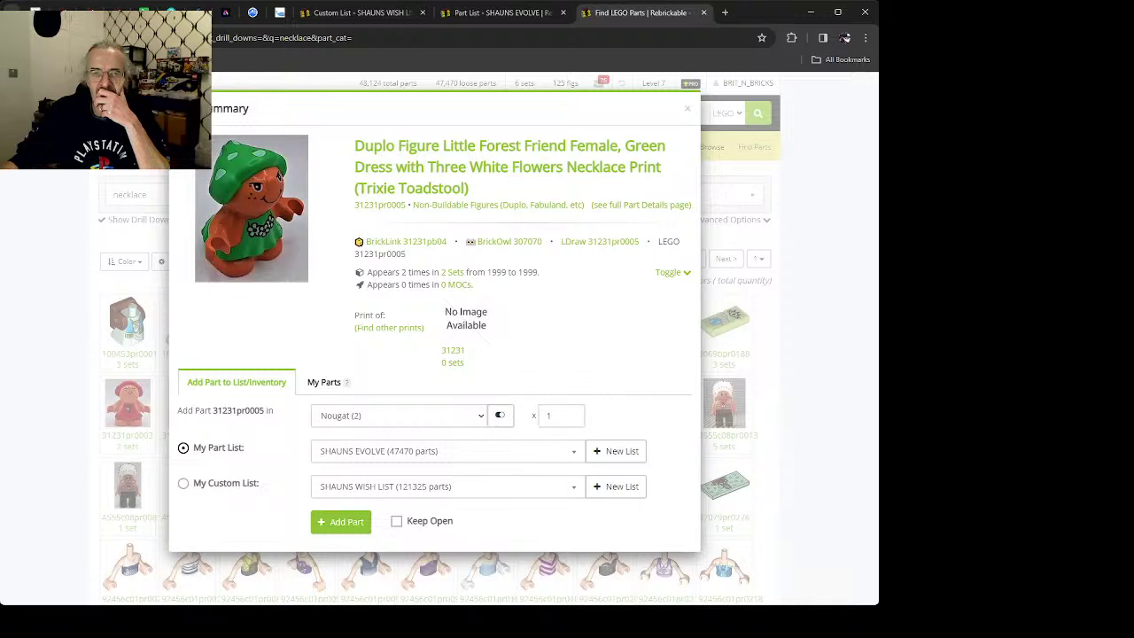
pyautogui.click(44, 414)
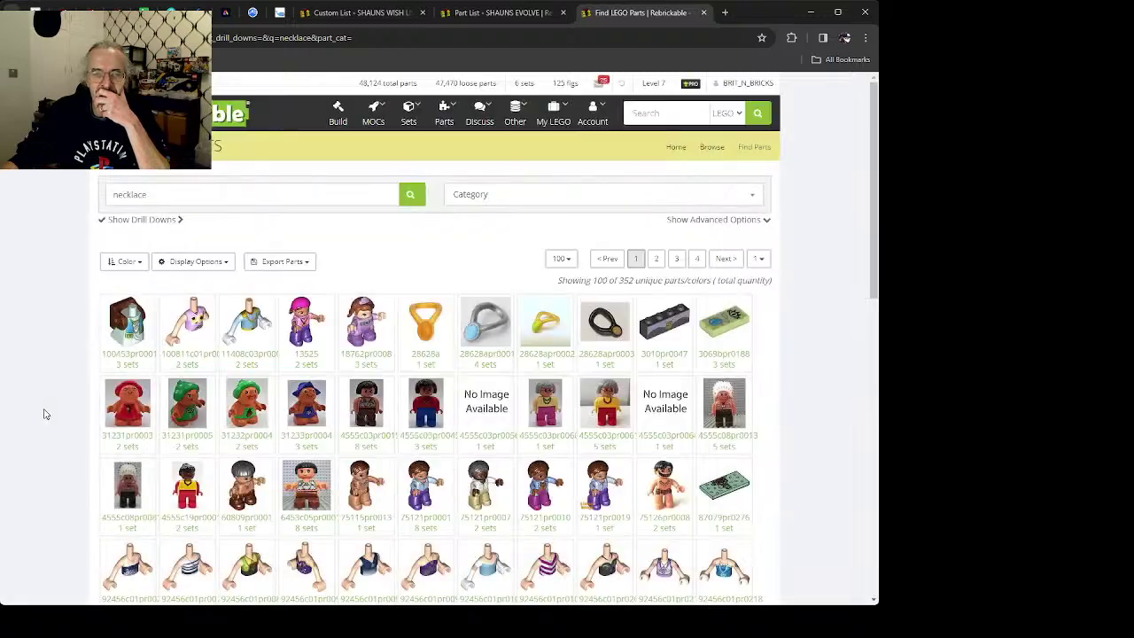
pyautogui.scroll(-3, 360, 485)
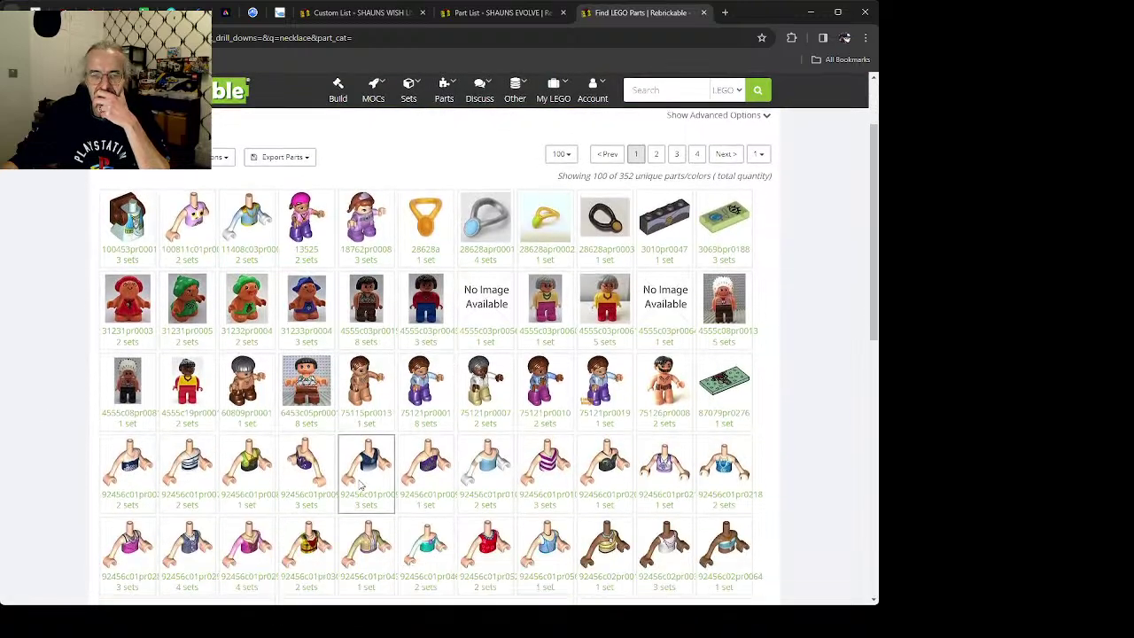
pyautogui.scroll(-10, 360, 485)
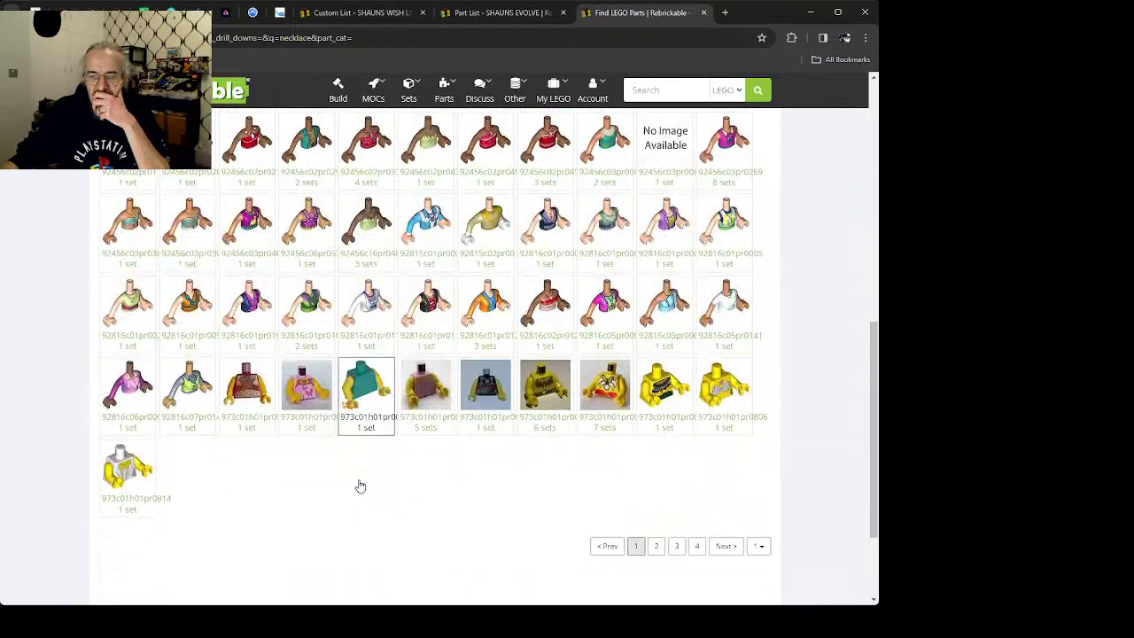
# Step: Look through pages 2 to 4 of the necklace results for loose necklace parts, and go back to page 3
pyautogui.click(656, 428)
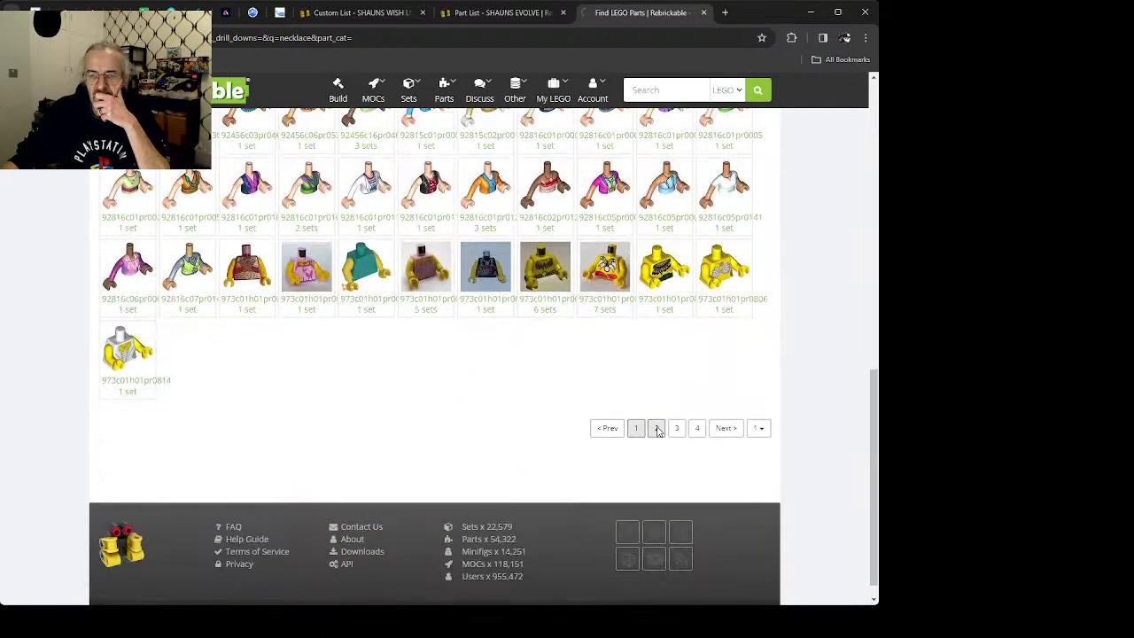
pyautogui.scroll(-1, 406, 416)
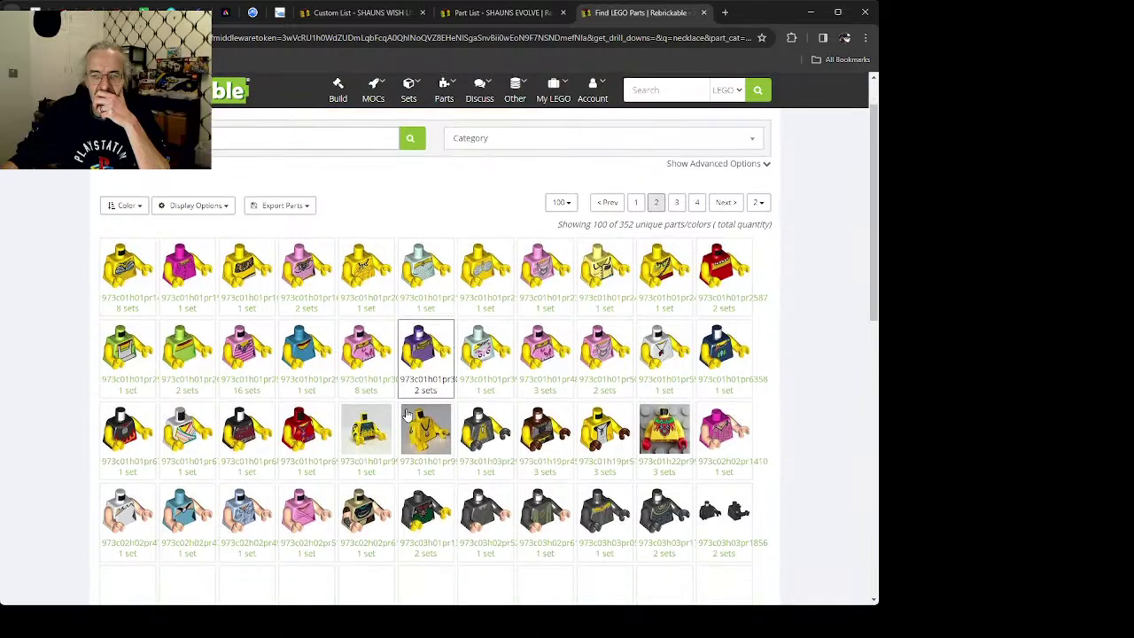
pyautogui.scroll(-10, 407, 416)
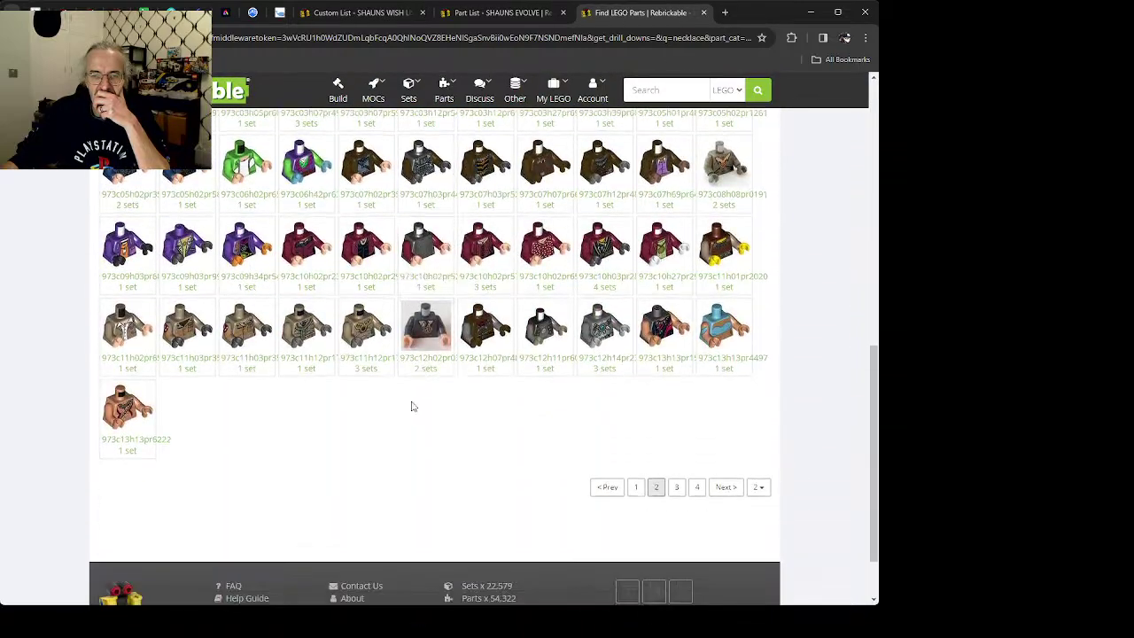
pyautogui.click(680, 490)
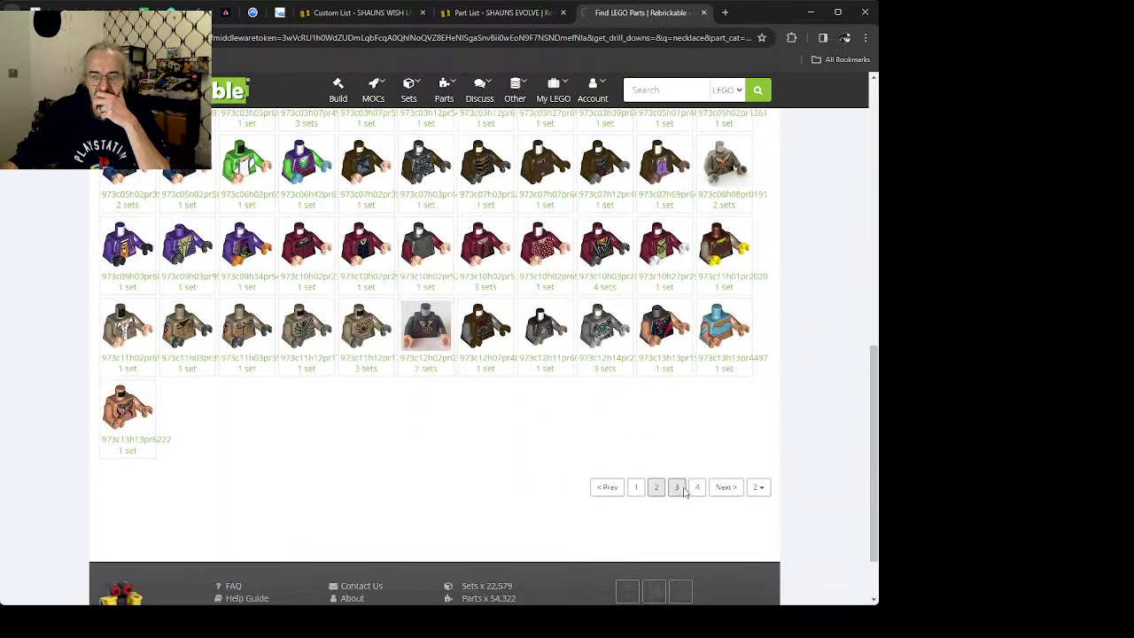
pyautogui.scroll(-3, 560, 470)
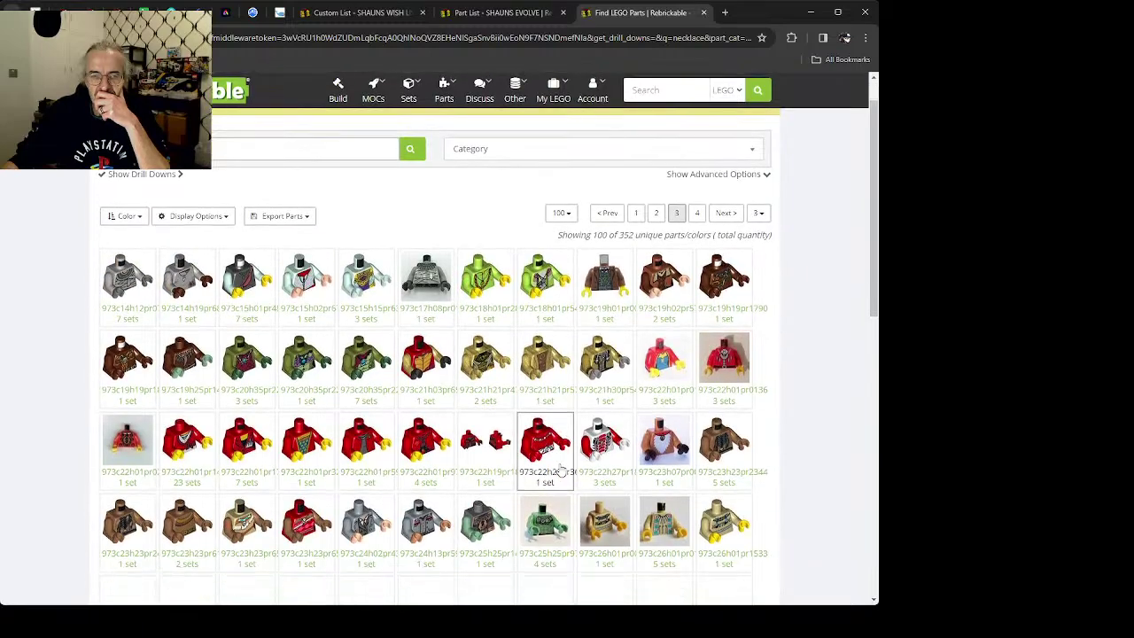
pyautogui.scroll(-8, 560, 469)
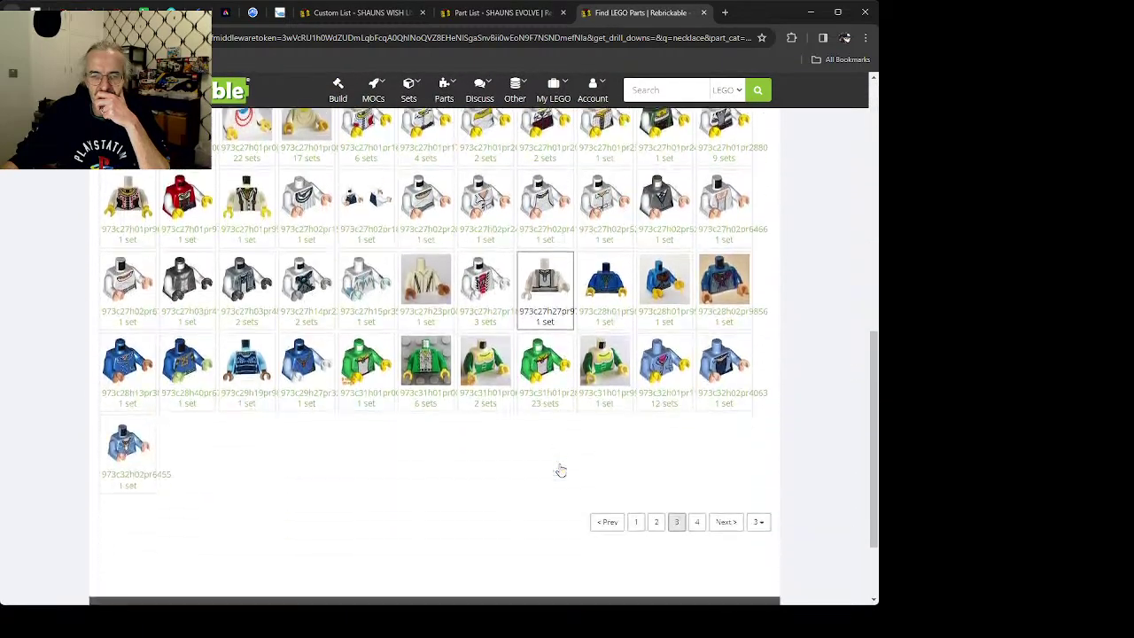
pyautogui.click(697, 429)
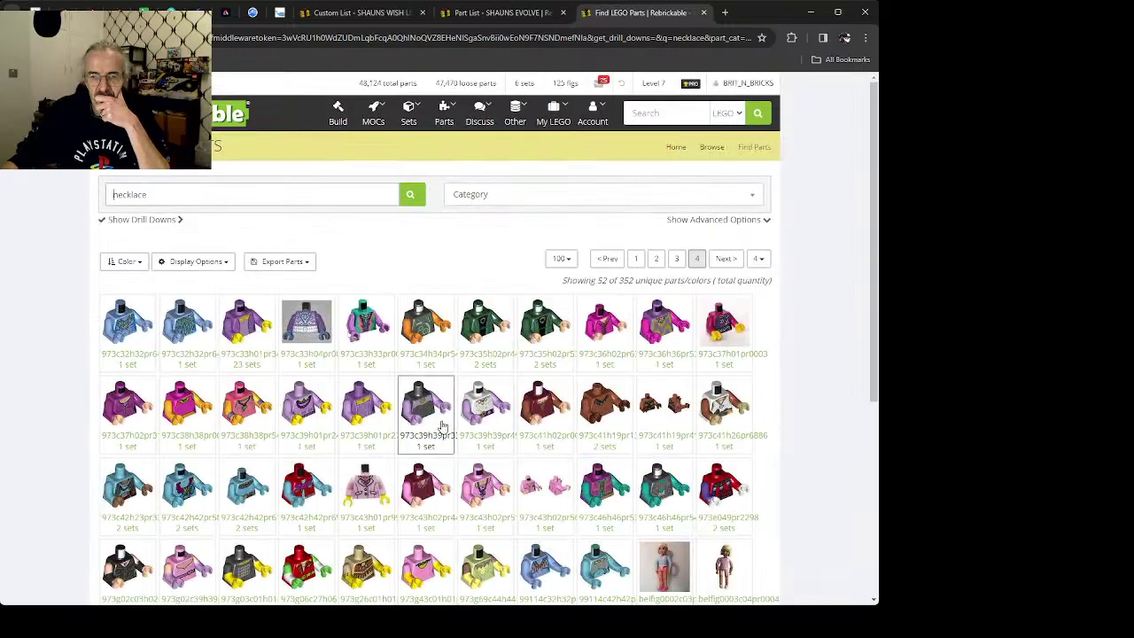
pyautogui.scroll(-2, 425, 427)
pyautogui.scroll(-1, 413, 423)
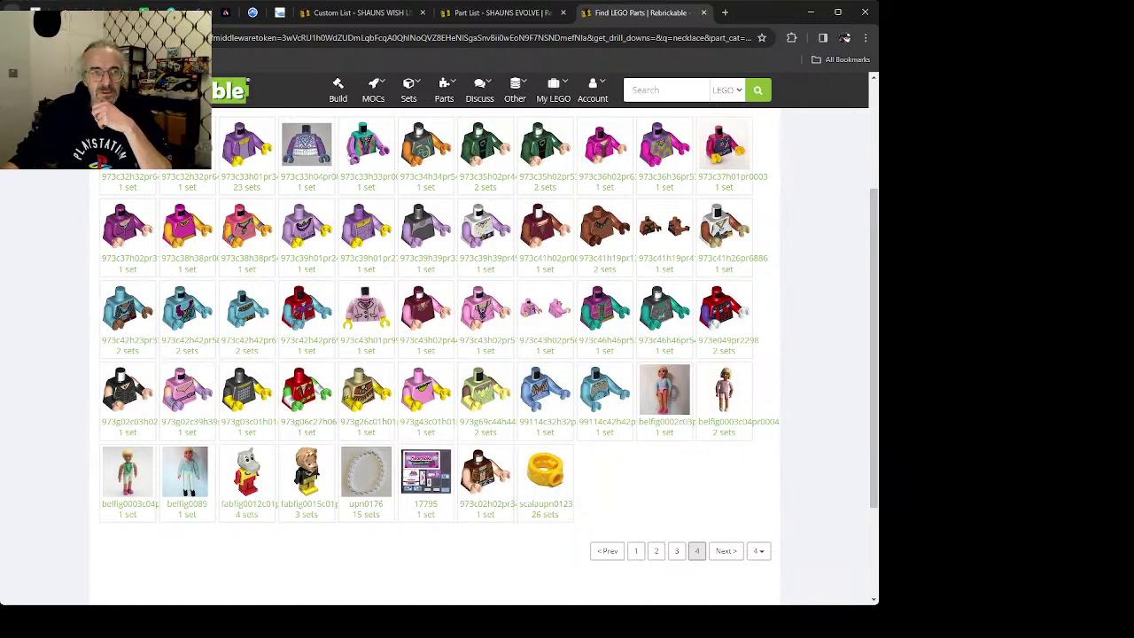
pyautogui.click(676, 550)
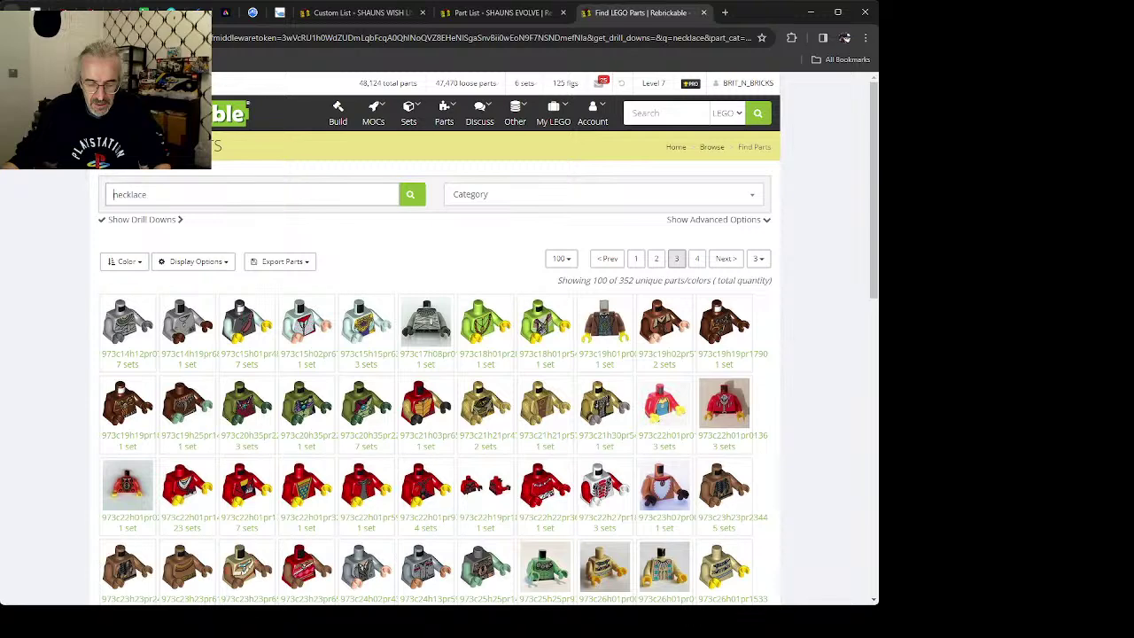
# Step: Filter the necklace results to the Minifig Accessories category
pyautogui.click(471, 202)
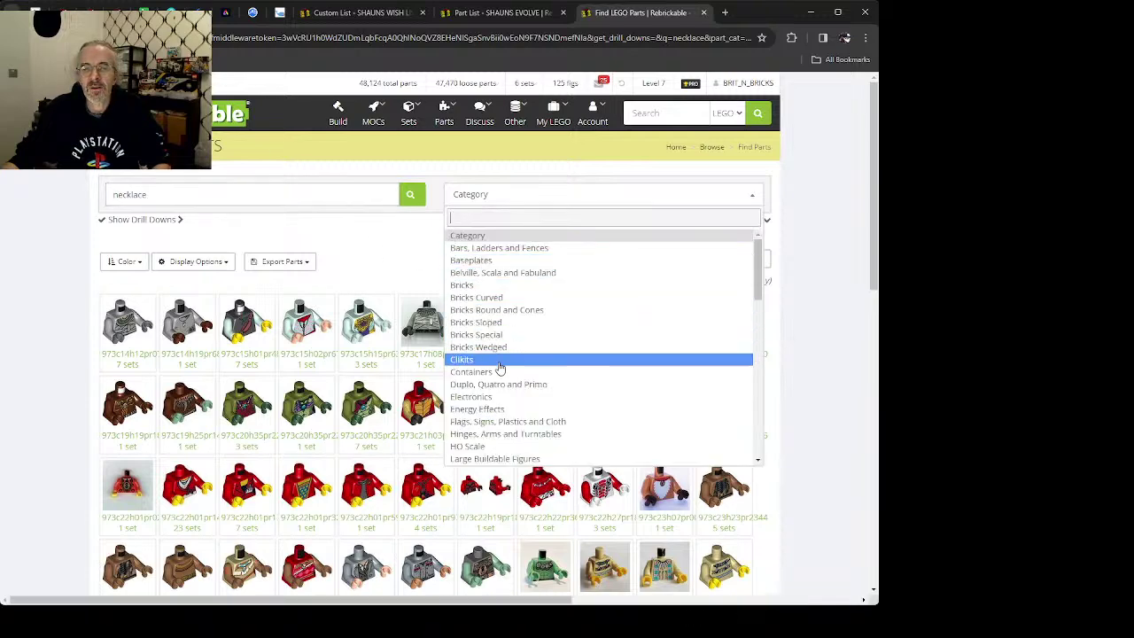
pyautogui.scroll(-5, 529, 394)
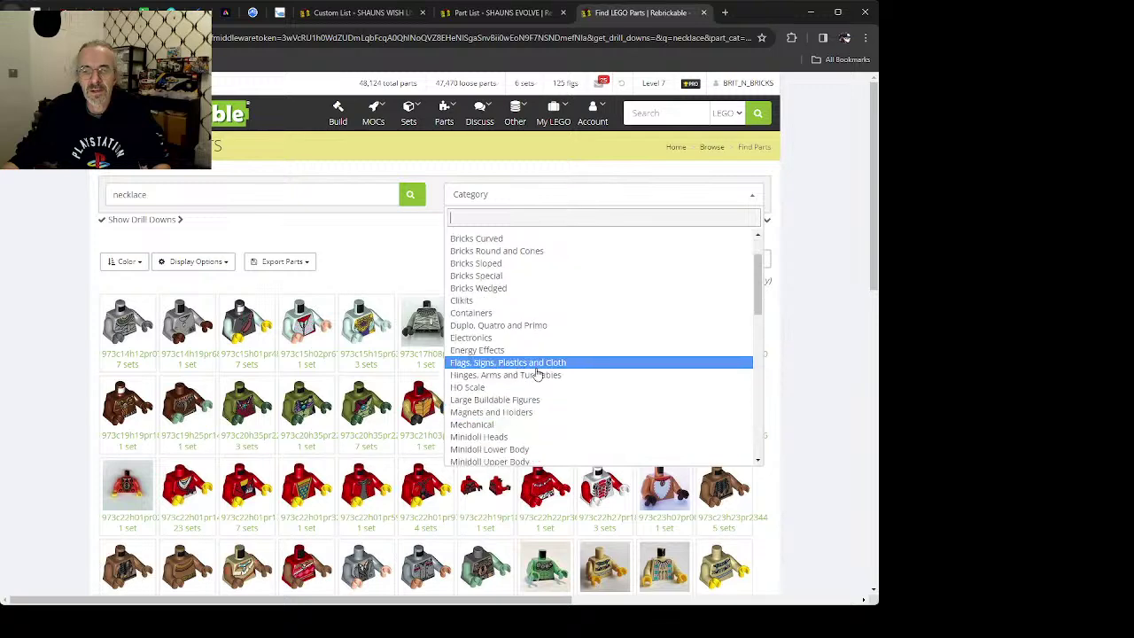
pyautogui.click(461, 355)
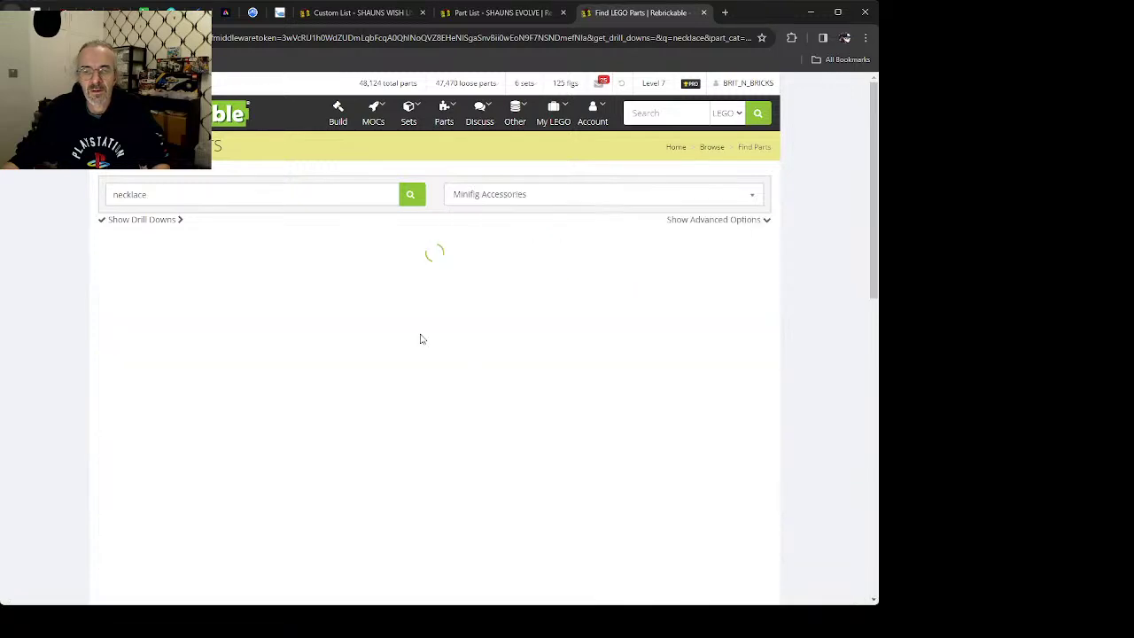
# Step: Search the Minifig Accessories for "trough", and retry with the spellings "trogh" and "troph"
pyautogui.moveTo(167, 193); pyautogui.dragTo(85, 197)
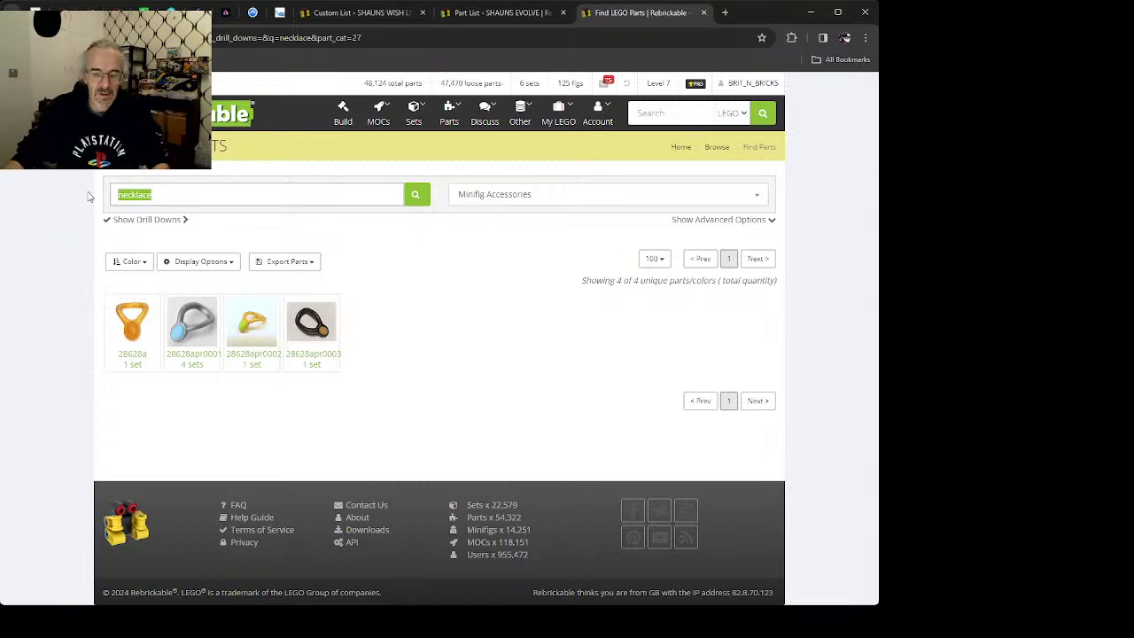
pyautogui.press('BackSpace')
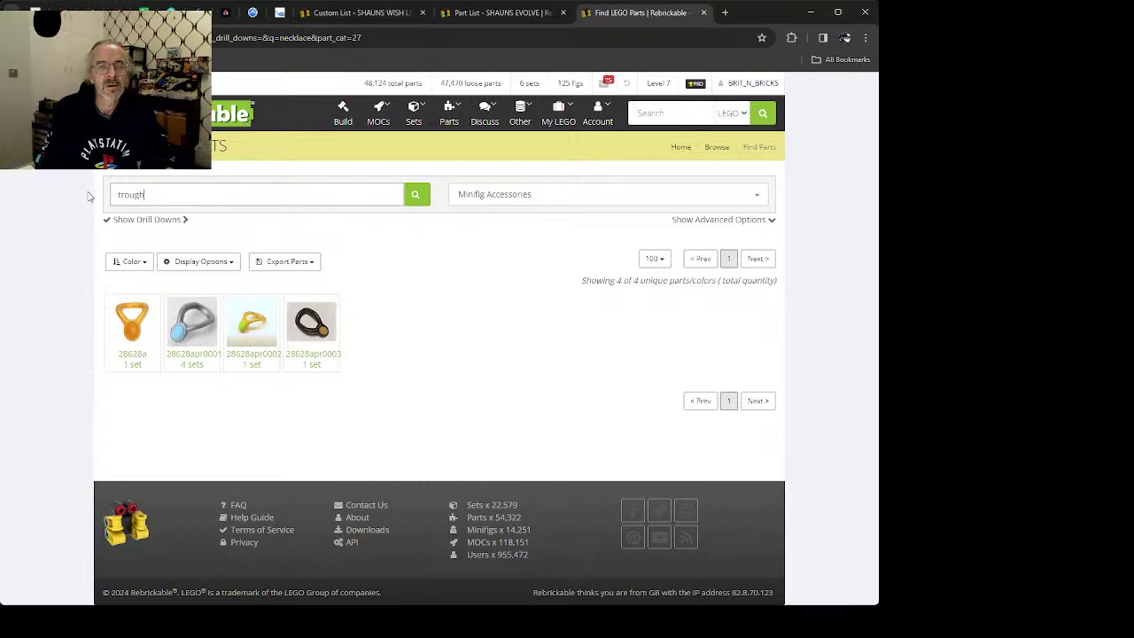
pyautogui.press('Return')
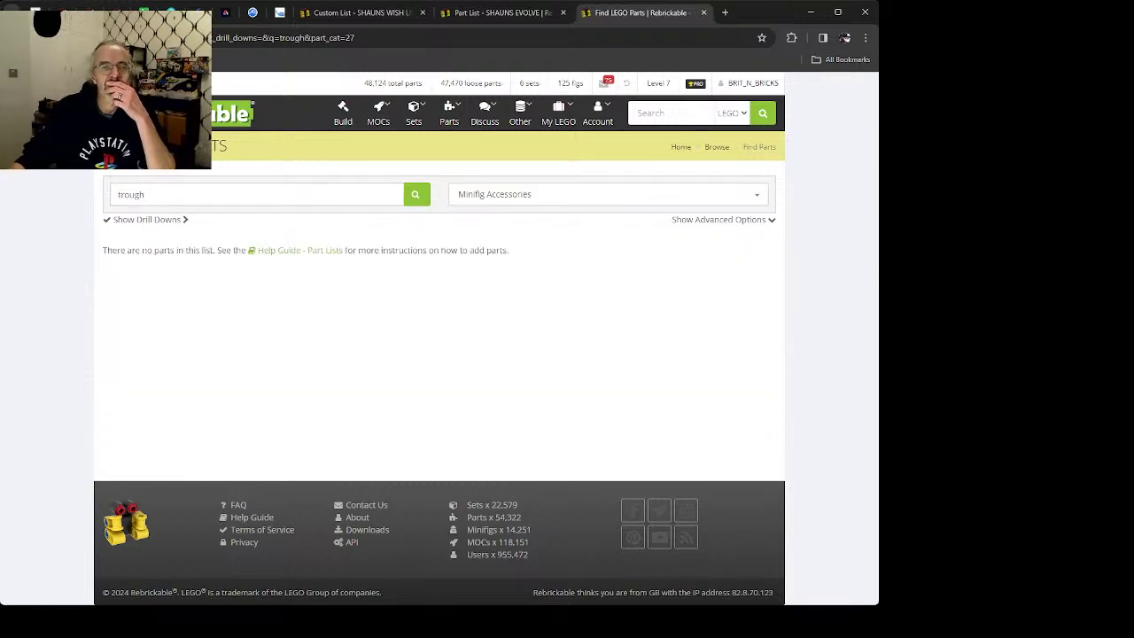
pyautogui.click(175, 193)
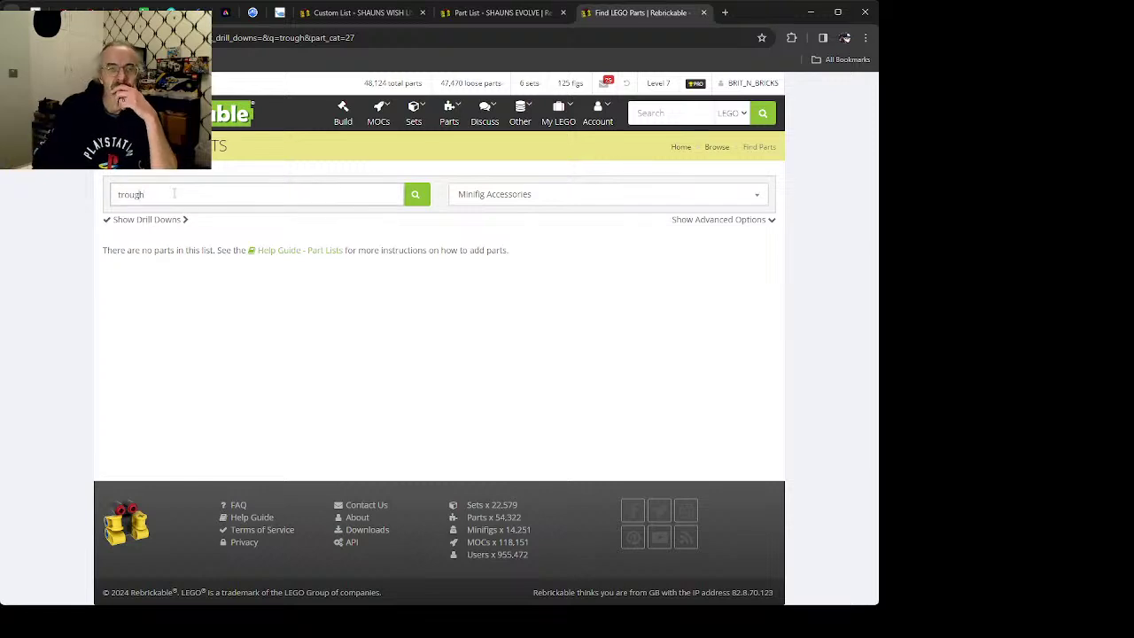
pyautogui.press('Return')
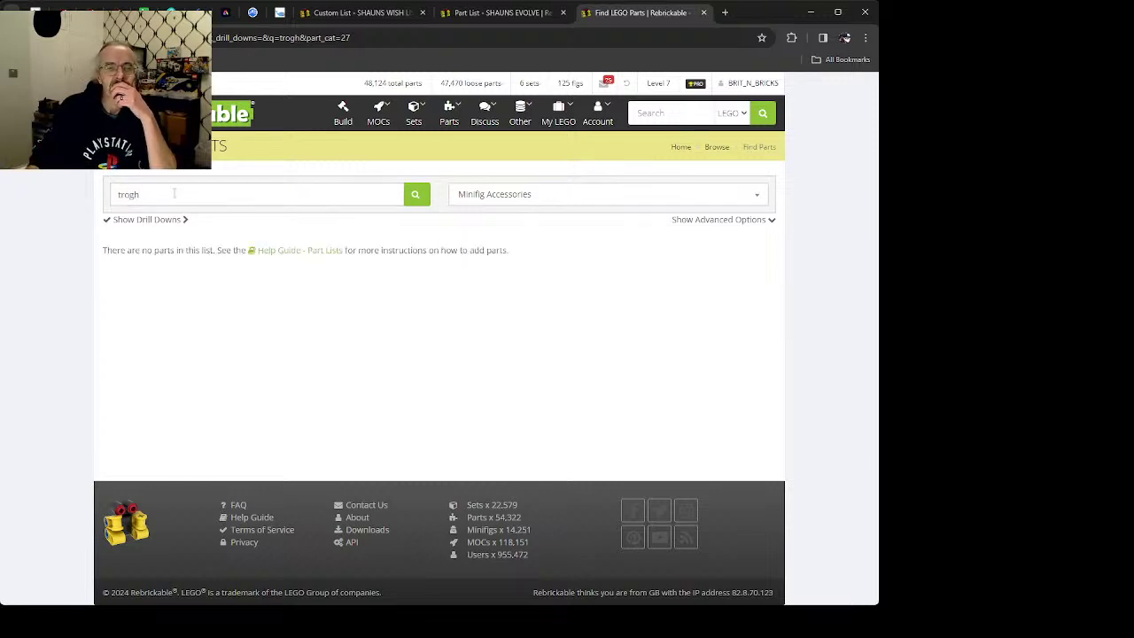
pyautogui.click(174, 193)
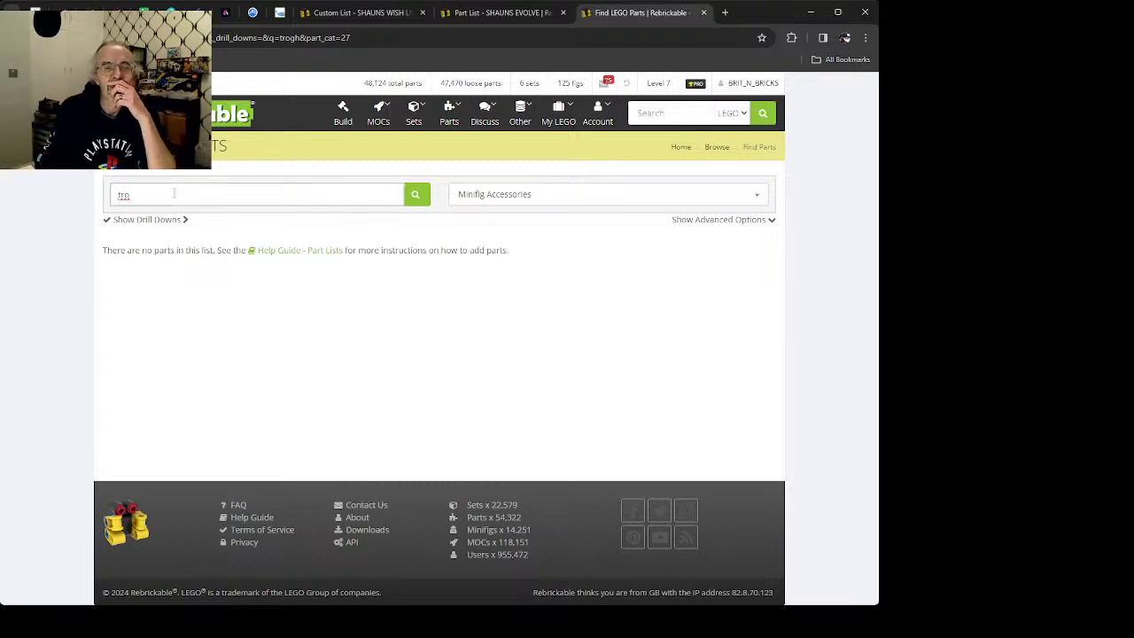
pyautogui.press('Return')
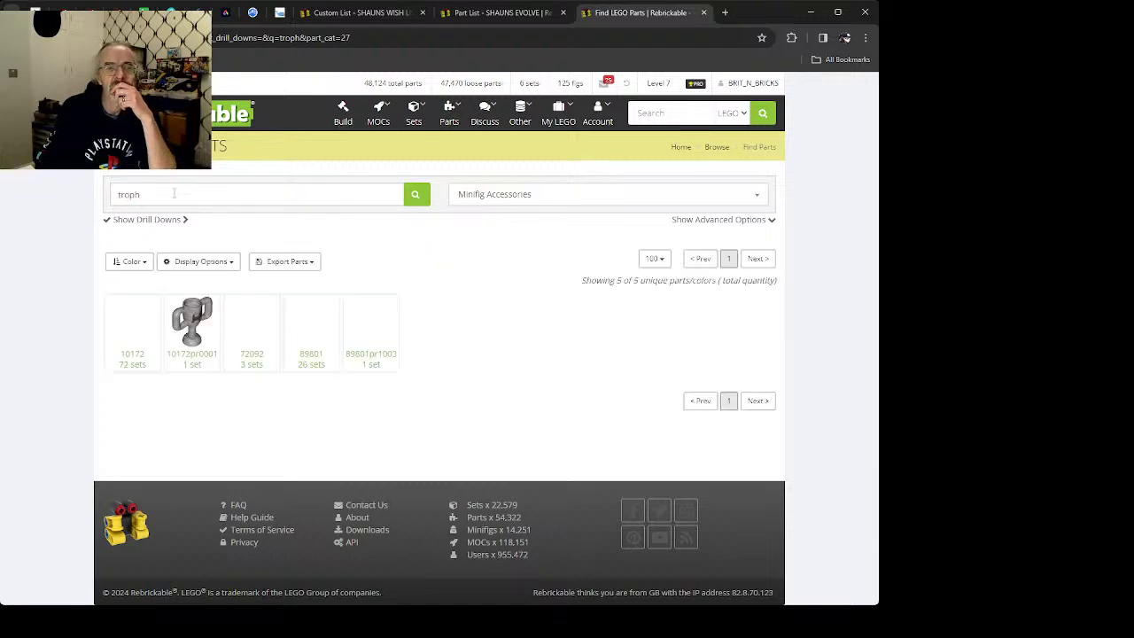
# Step: Clear the search term to list all Minifig Accessories, and look over the parts on the first page
pyautogui.click(175, 193)
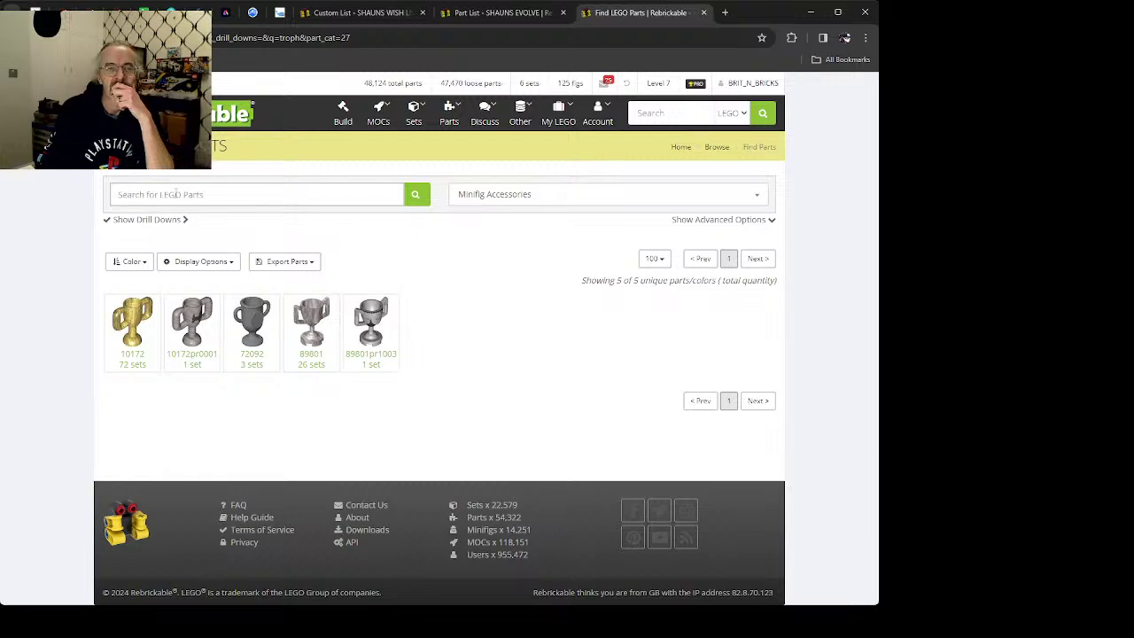
pyautogui.click(416, 199)
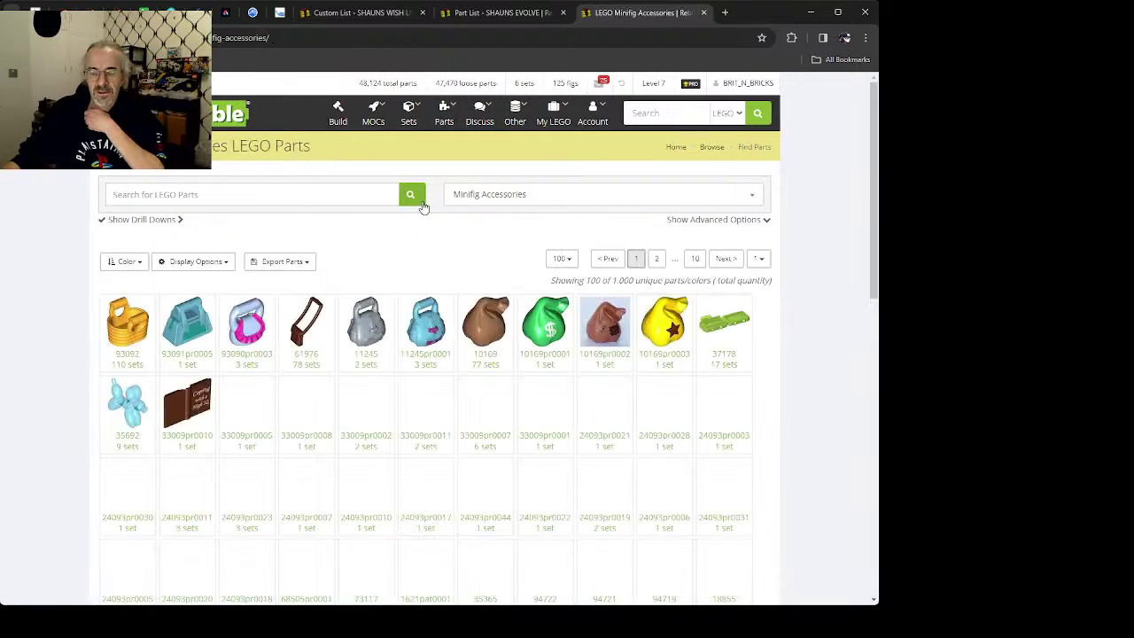
pyautogui.scroll(-2, 372, 378)
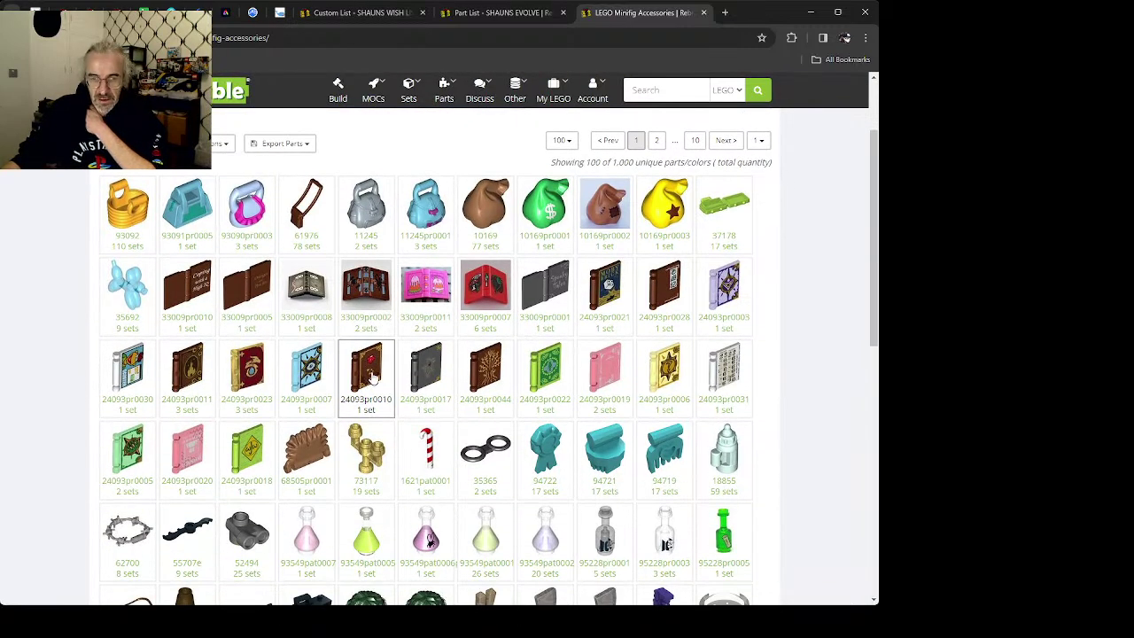
pyautogui.scroll(-1, 372, 378)
pyautogui.scroll(-2, 372, 378)
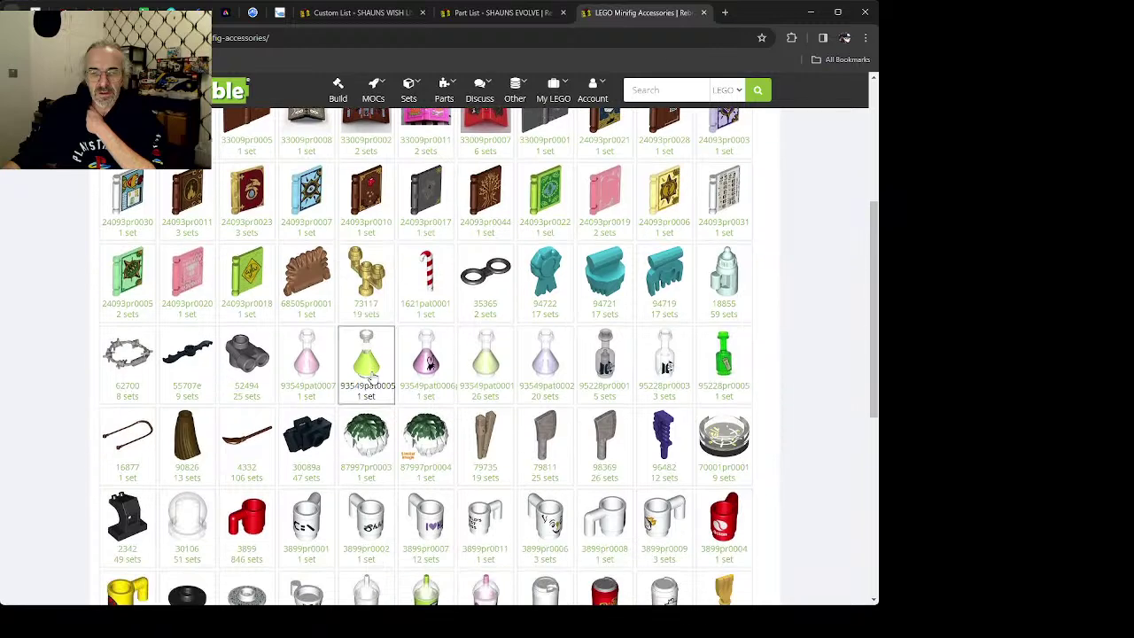
pyautogui.scroll(-3, 372, 379)
pyautogui.scroll(-2, 372, 379)
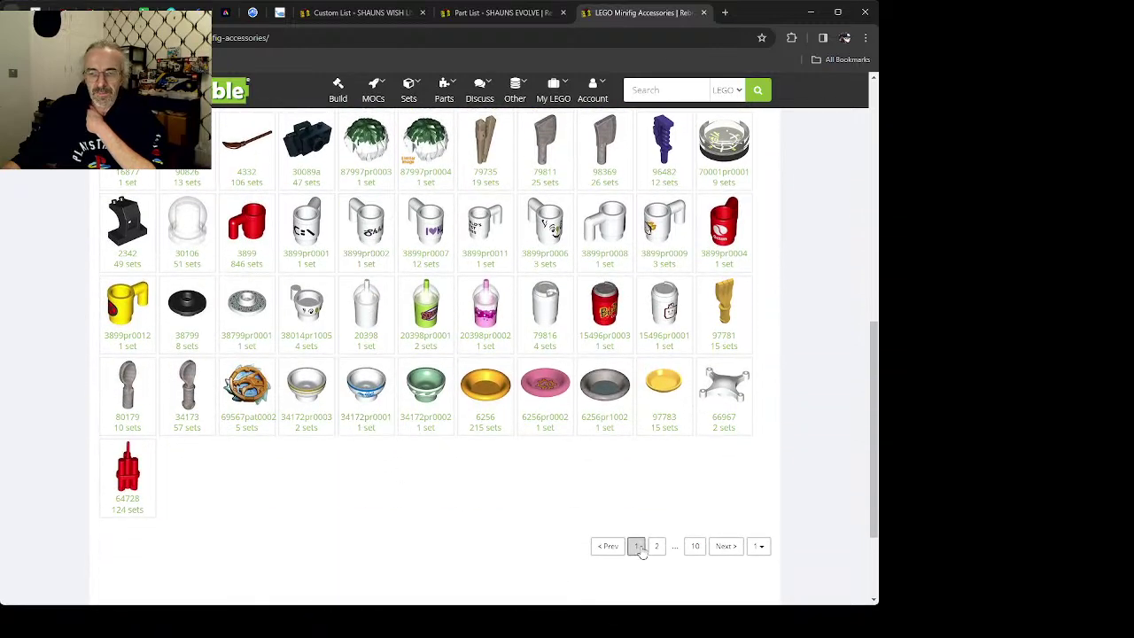
# Step: Look over the parts on page 2 of the Minifig Accessories and return to page 1
pyautogui.click(658, 547)
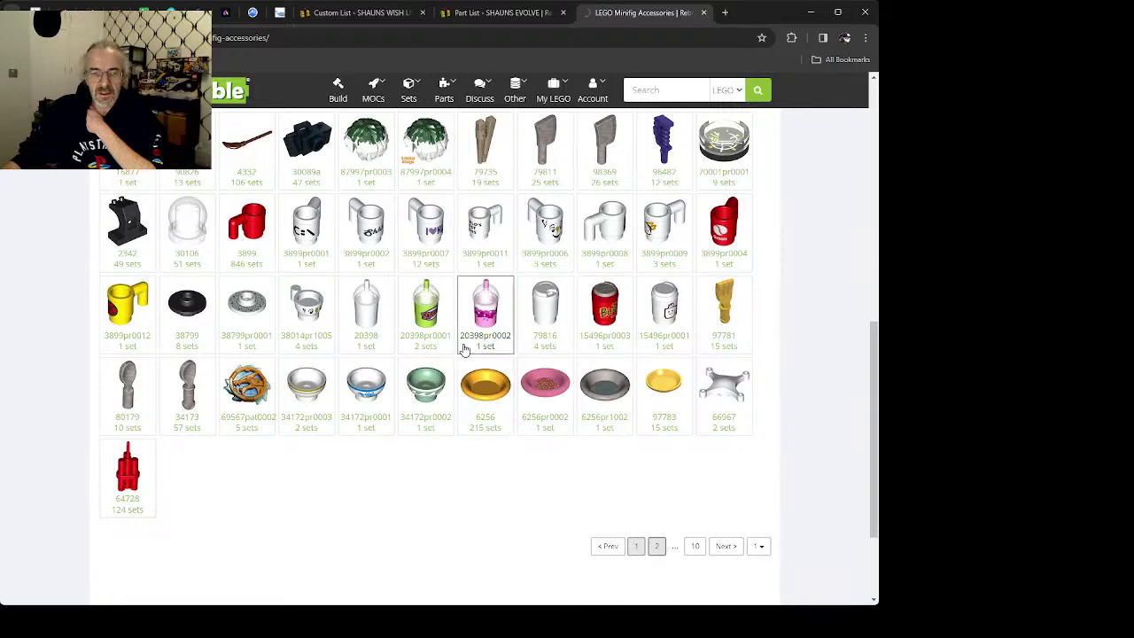
pyautogui.scroll(-1, 455, 361)
pyautogui.scroll(-2, 543, 392)
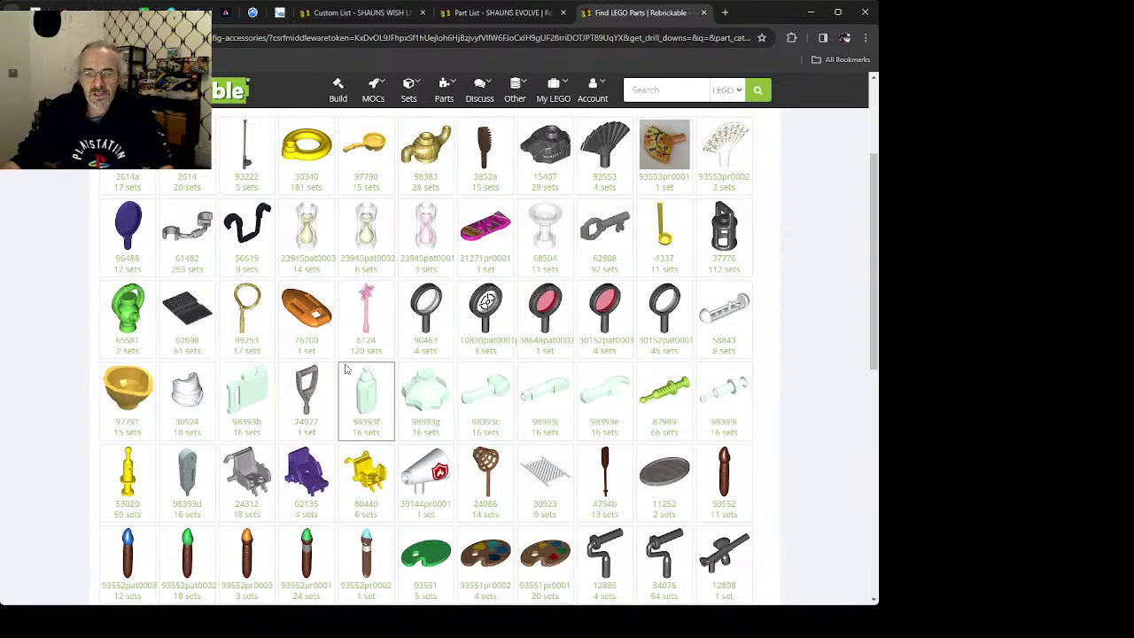
pyautogui.scroll(3, 301, 381)
pyautogui.click(639, 257)
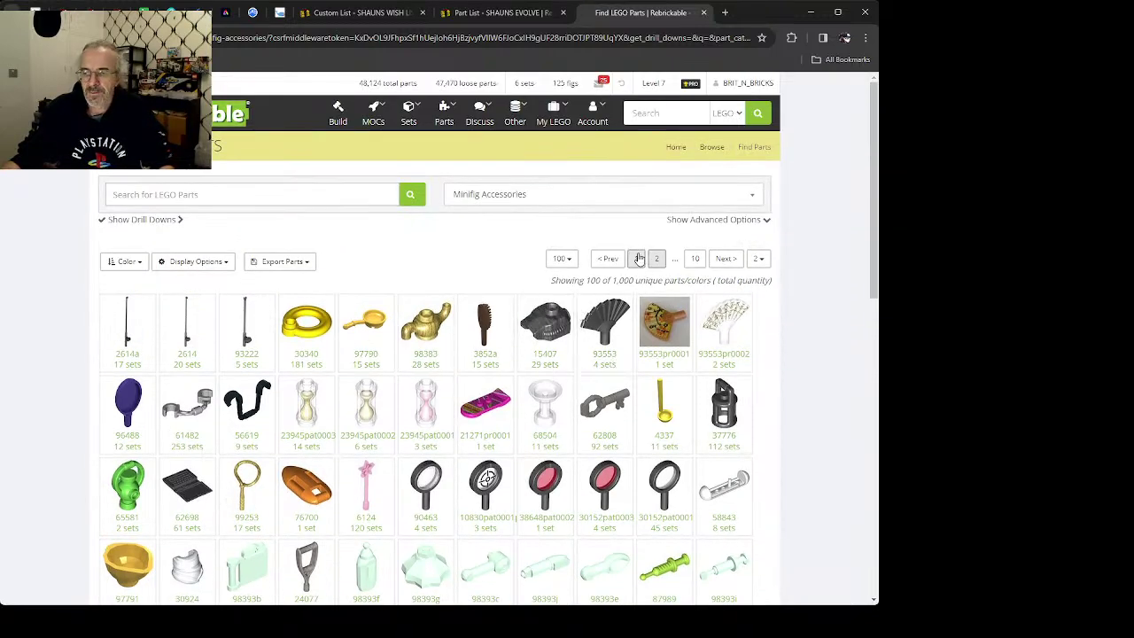
# Step: Recheck the first page of Minifig Accessories and open page 2 again
pyautogui.scroll(-3, 479, 407)
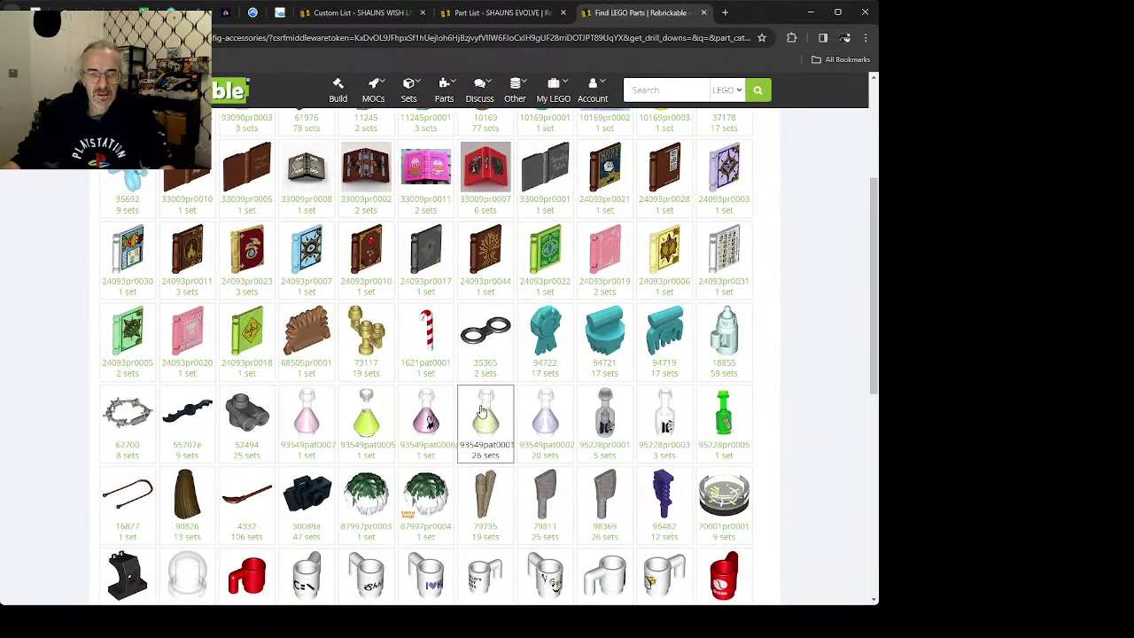
pyautogui.scroll(-2, 479, 414)
pyautogui.scroll(-2, 481, 412)
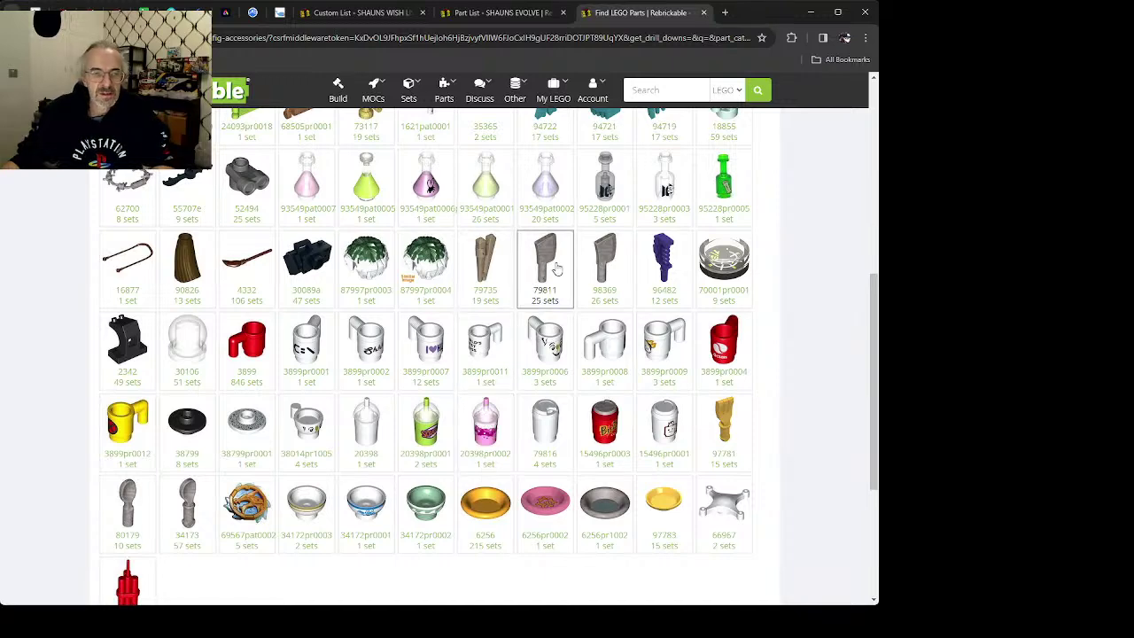
pyautogui.scroll(-3, 556, 267)
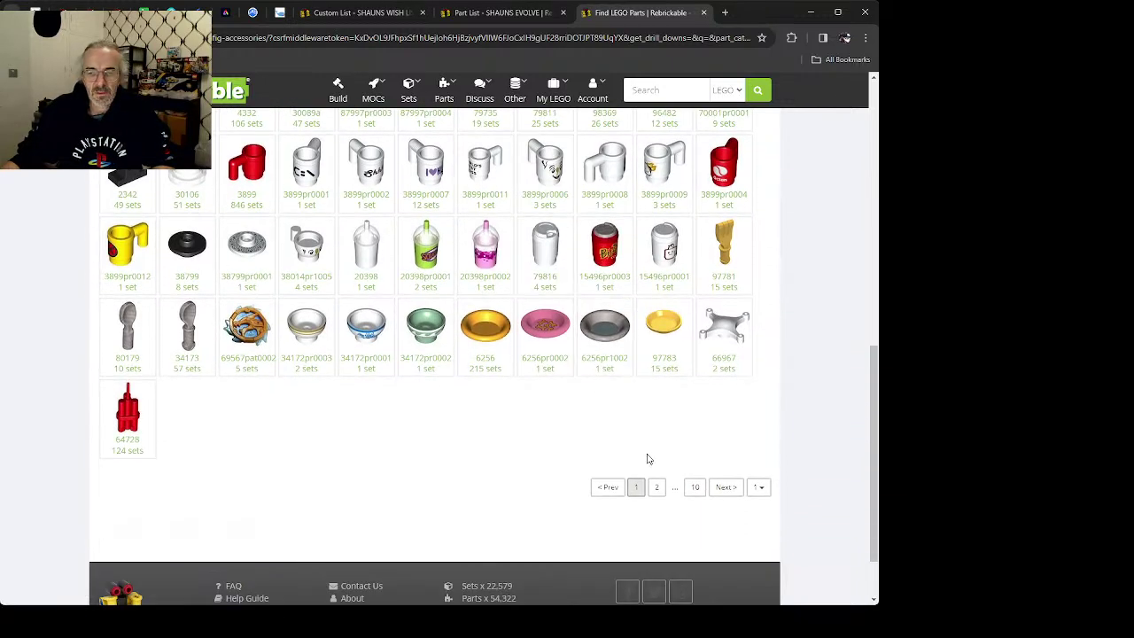
pyautogui.click(656, 488)
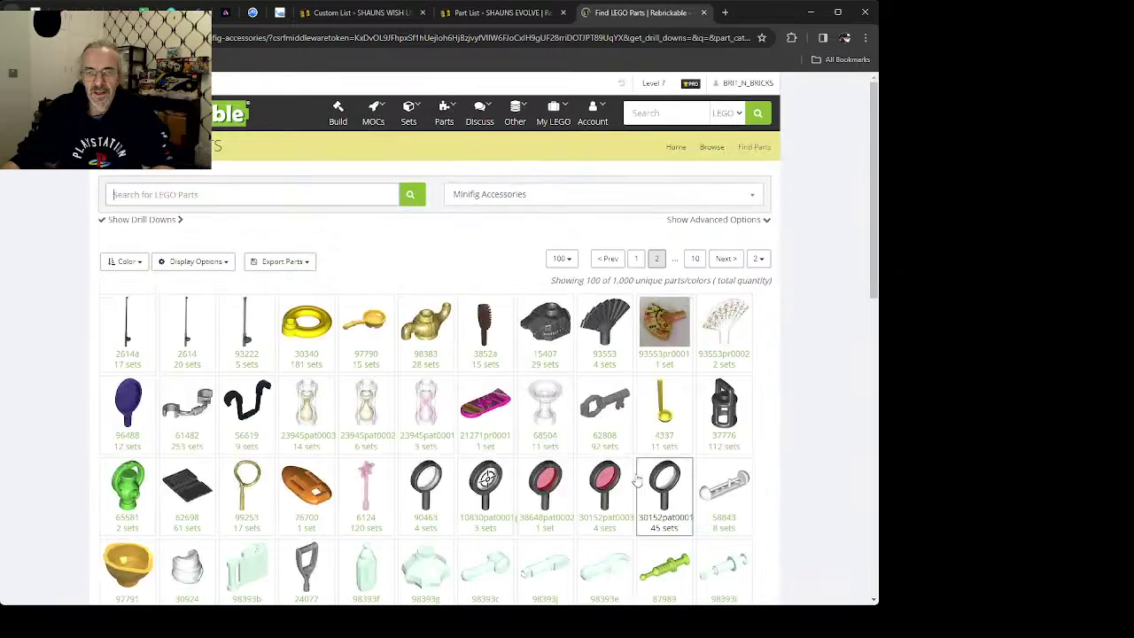
# Step: Look over the remaining Minifig Accessories on page 2 and move on to page 3
pyautogui.scroll(-4, 484, 373)
pyautogui.scroll(-1, 483, 373)
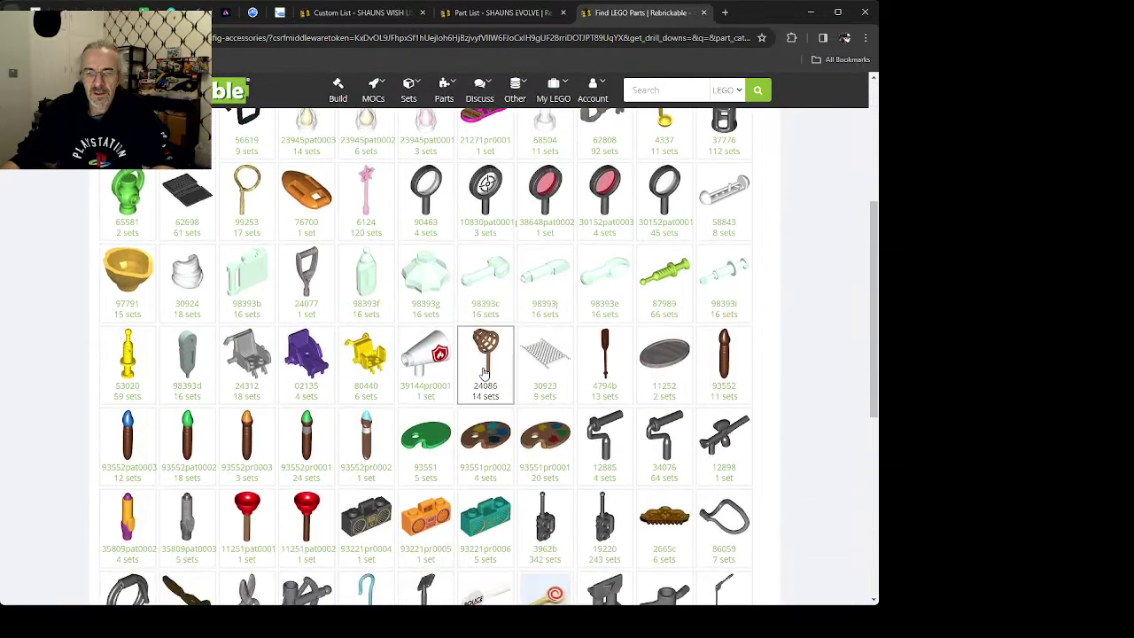
pyautogui.scroll(-2, 484, 373)
pyautogui.scroll(-1, 484, 373)
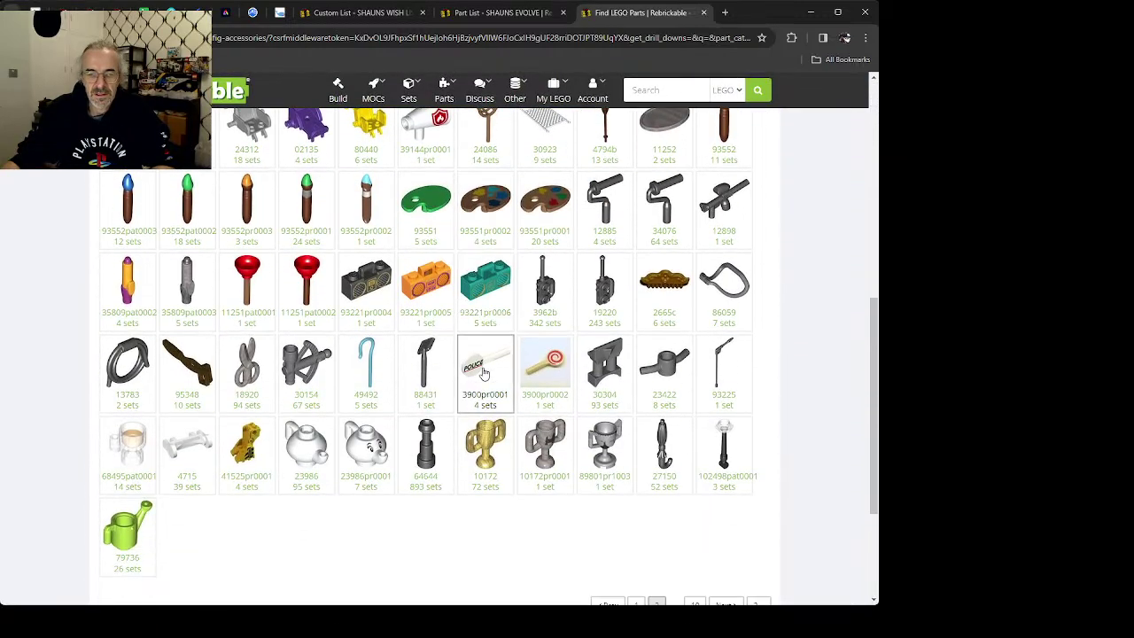
pyautogui.scroll(-2, 484, 373)
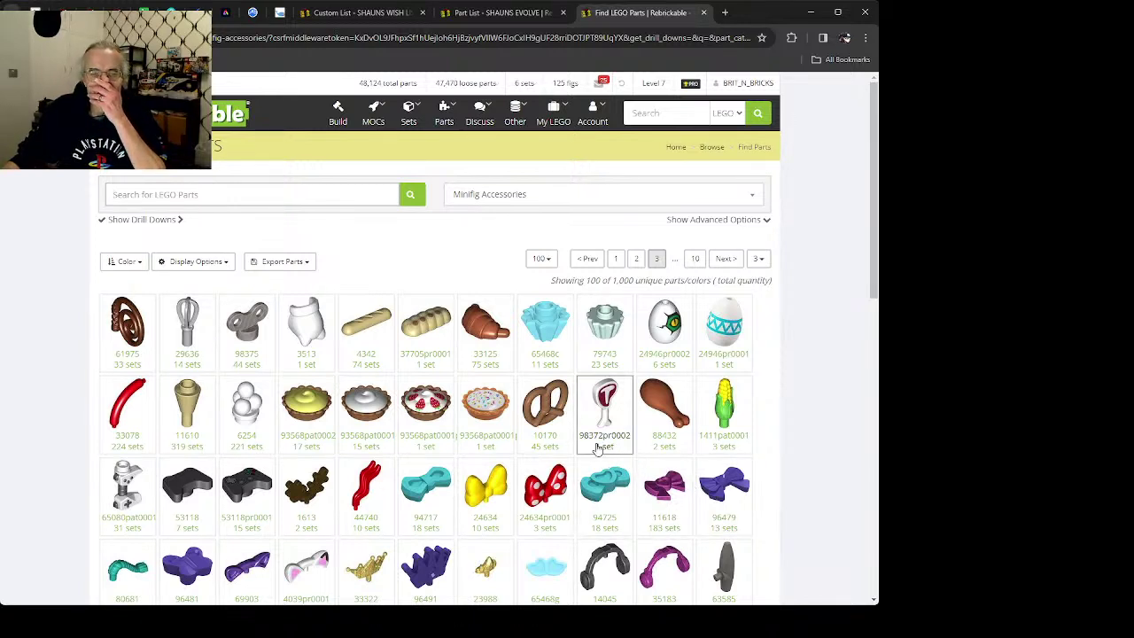
# Step: Look over the Minifig Accessories on page 3 and open page 4
pyautogui.scroll(-3, 598, 450)
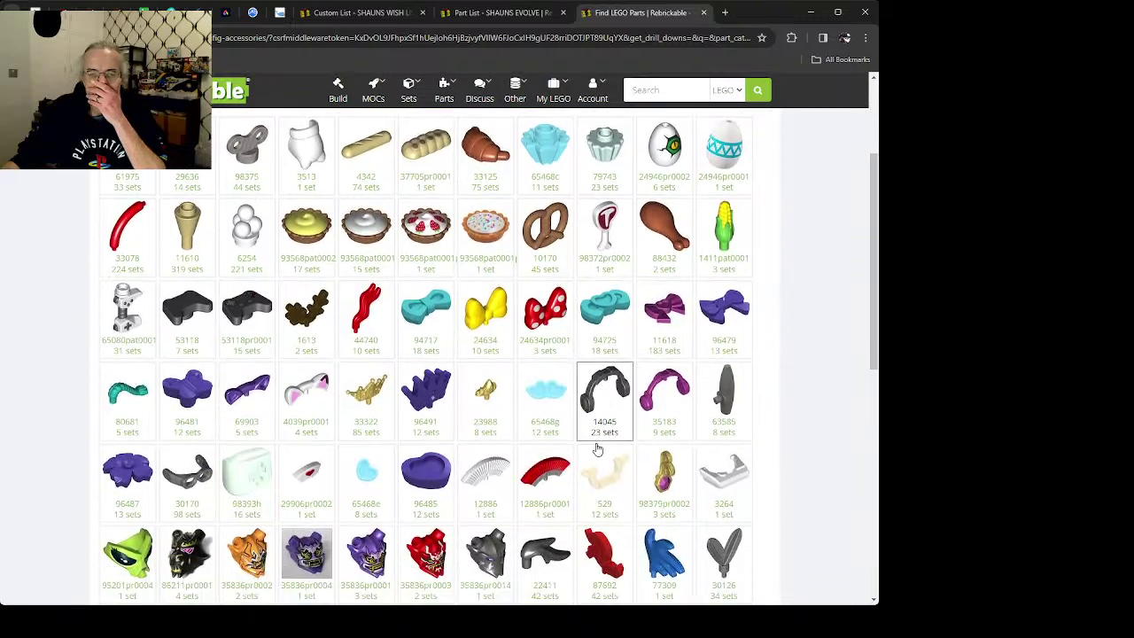
pyautogui.scroll(-1, 598, 449)
pyautogui.scroll(-6, 598, 450)
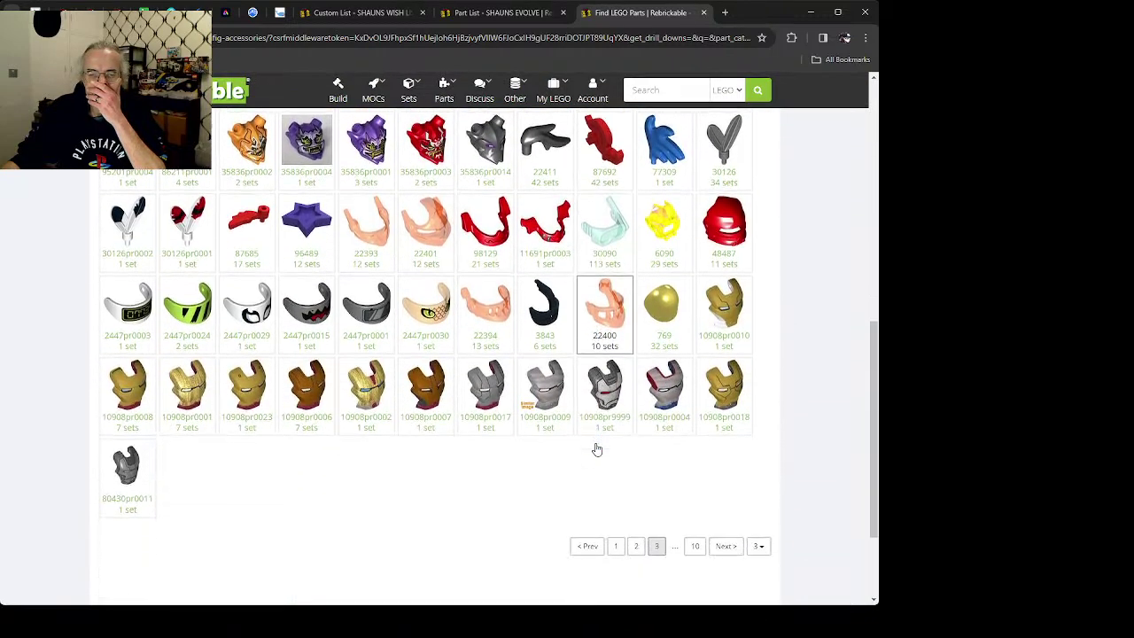
pyautogui.click(723, 546)
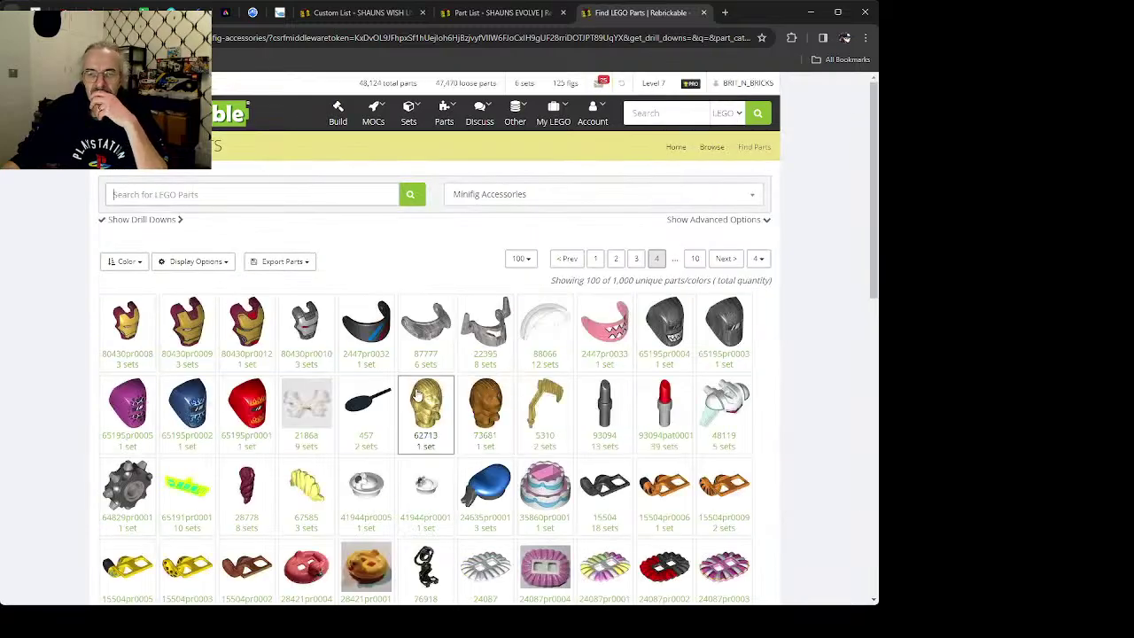
# Step: Look over the Minifig Accessories on page 4 and open page 5
pyautogui.scroll(-2, 458, 403)
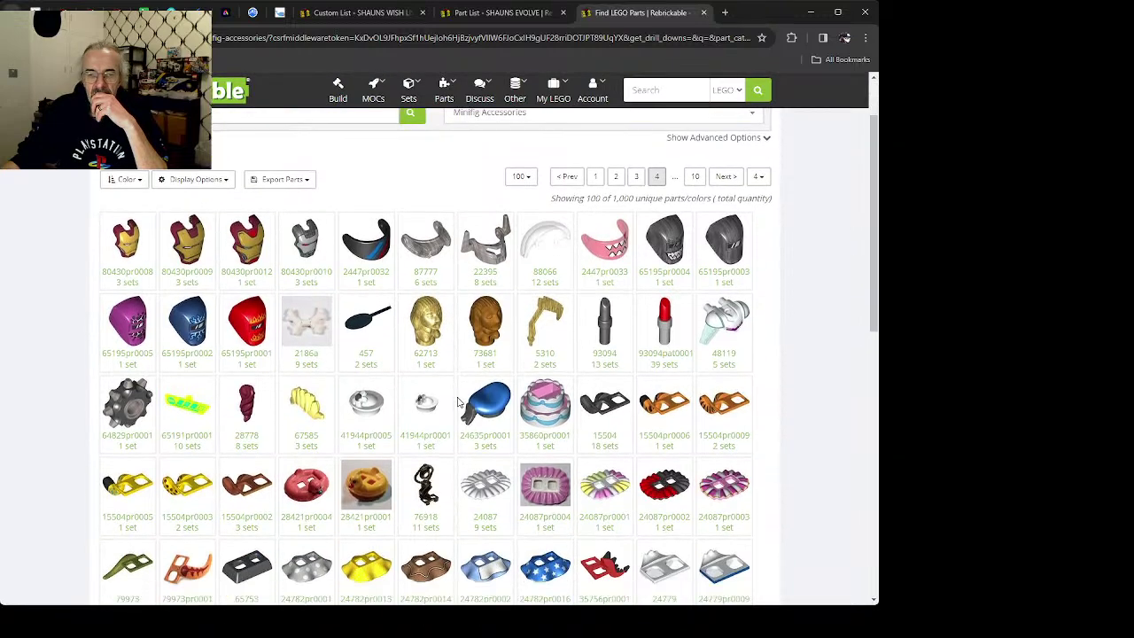
pyautogui.scroll(-3, 458, 403)
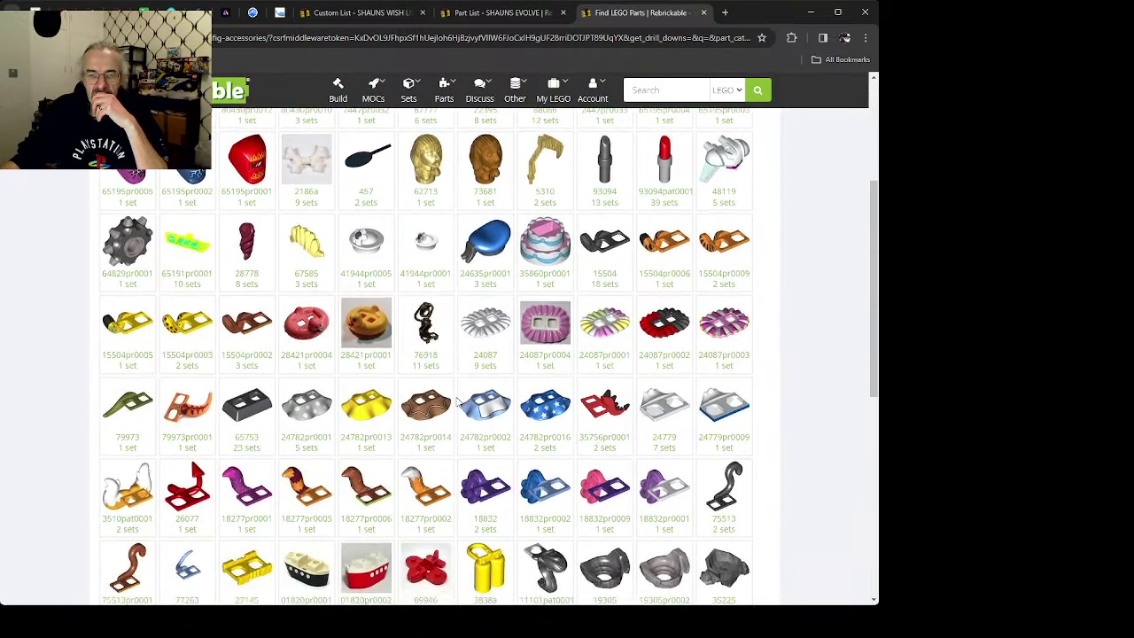
pyautogui.scroll(-3, 458, 403)
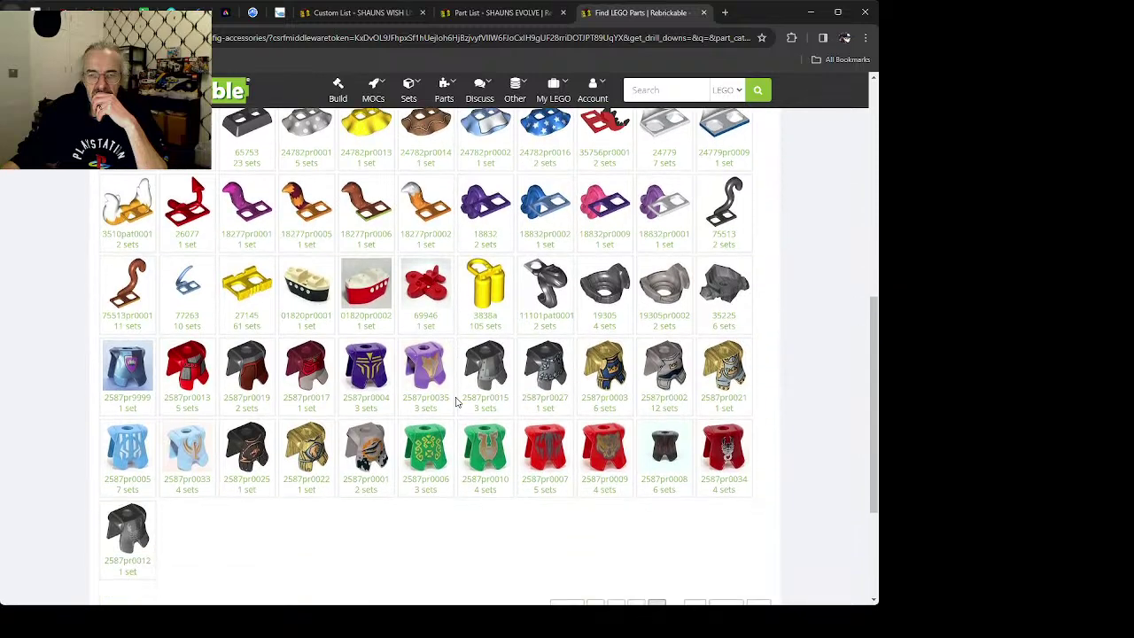
pyautogui.click(725, 547)
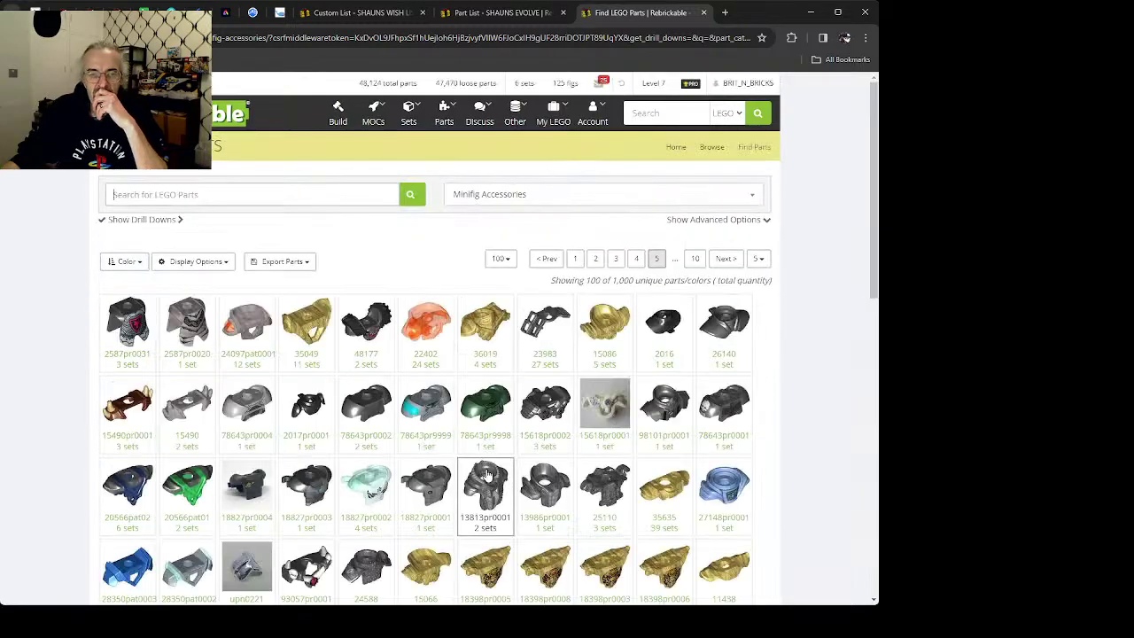
# Step: Look over the Minifig Accessories on page 5 and open page 6
pyautogui.scroll(-1, 483, 430)
pyautogui.scroll(-2, 484, 422)
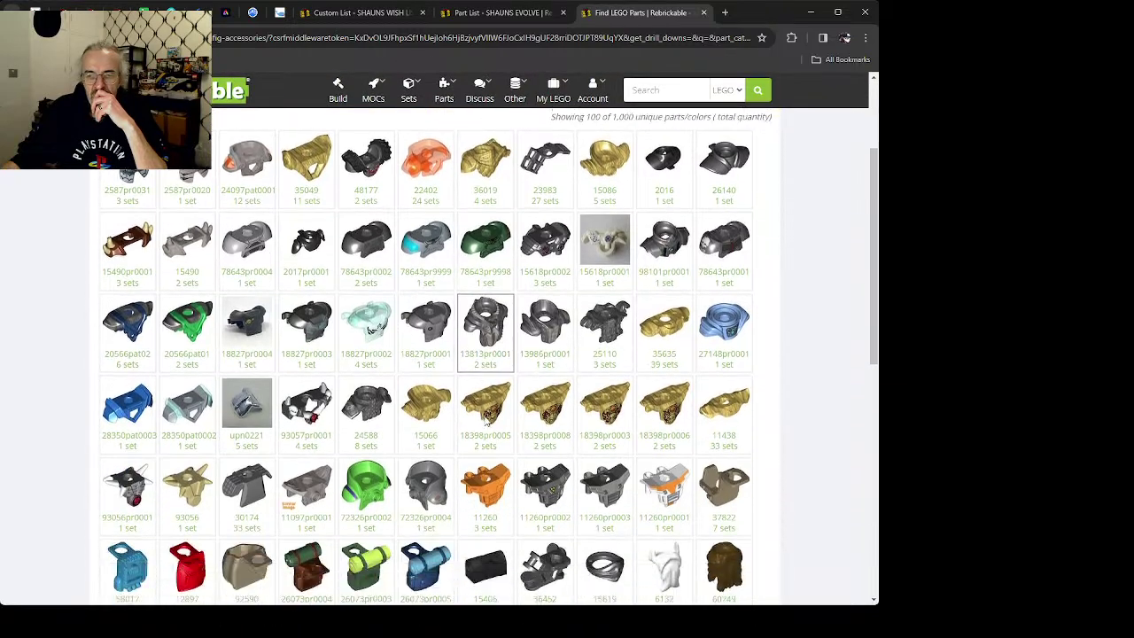
pyautogui.scroll(-4, 485, 423)
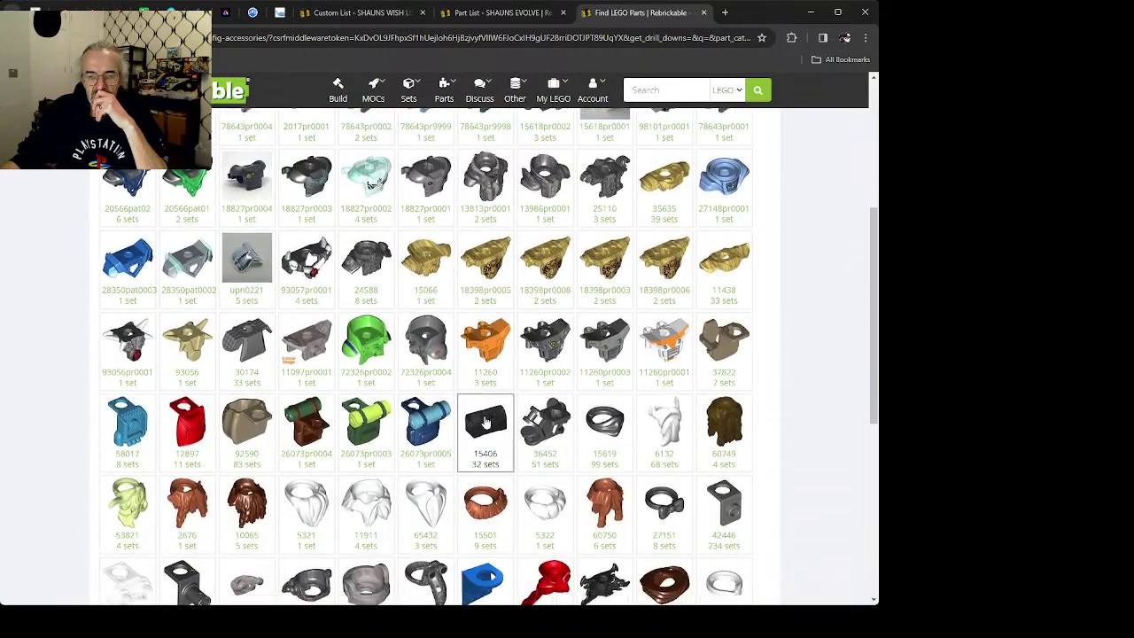
pyautogui.scroll(-2, 485, 423)
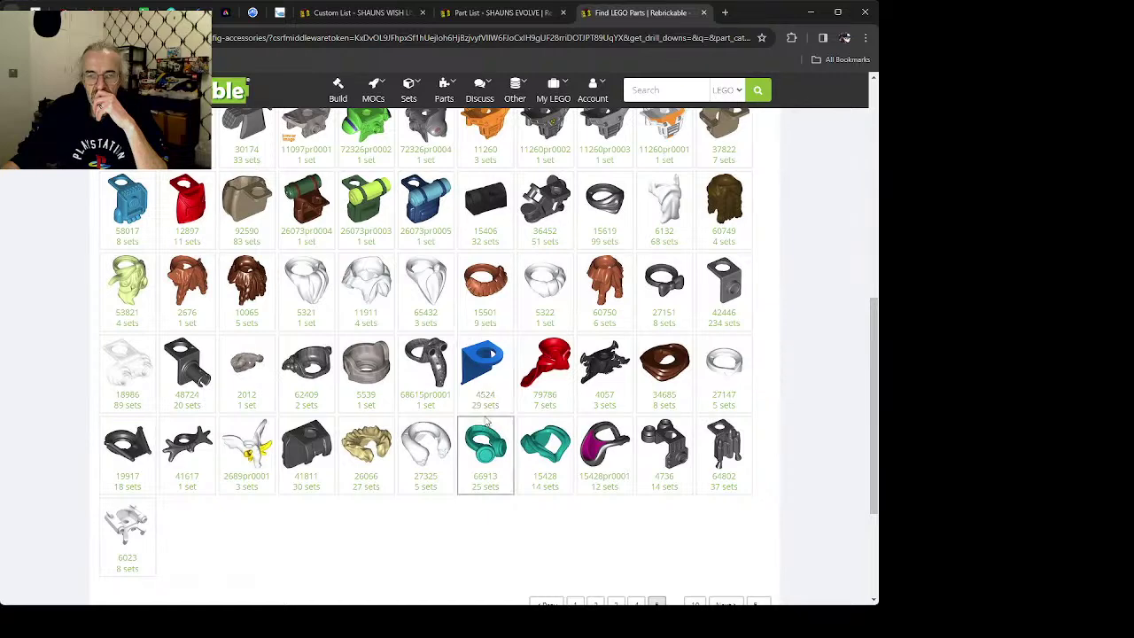
pyautogui.scroll(-2, 485, 423)
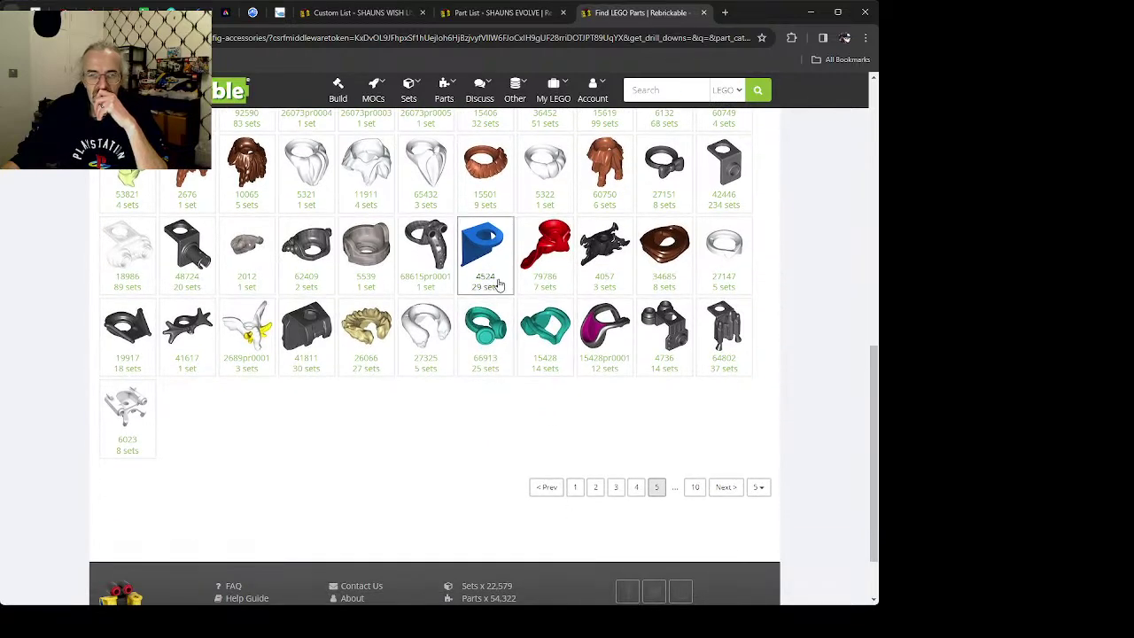
pyautogui.click(722, 492)
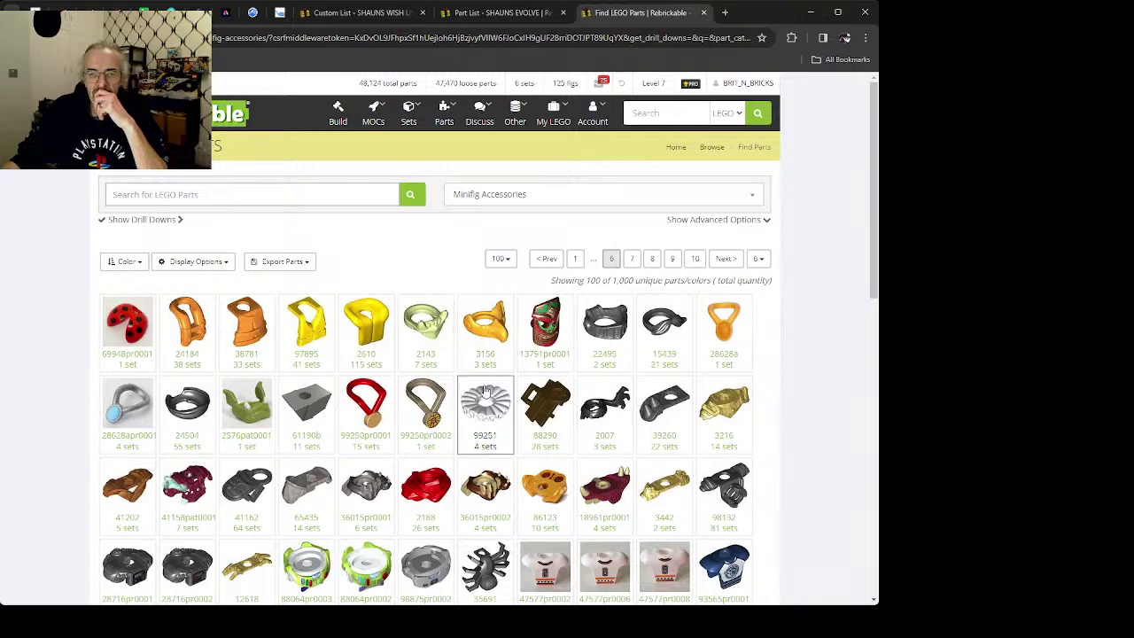
# Step: Look over the Minifig Accessories on page 6 down to the rectangular curved shields in the last rows
pyautogui.scroll(-2, 485, 403)
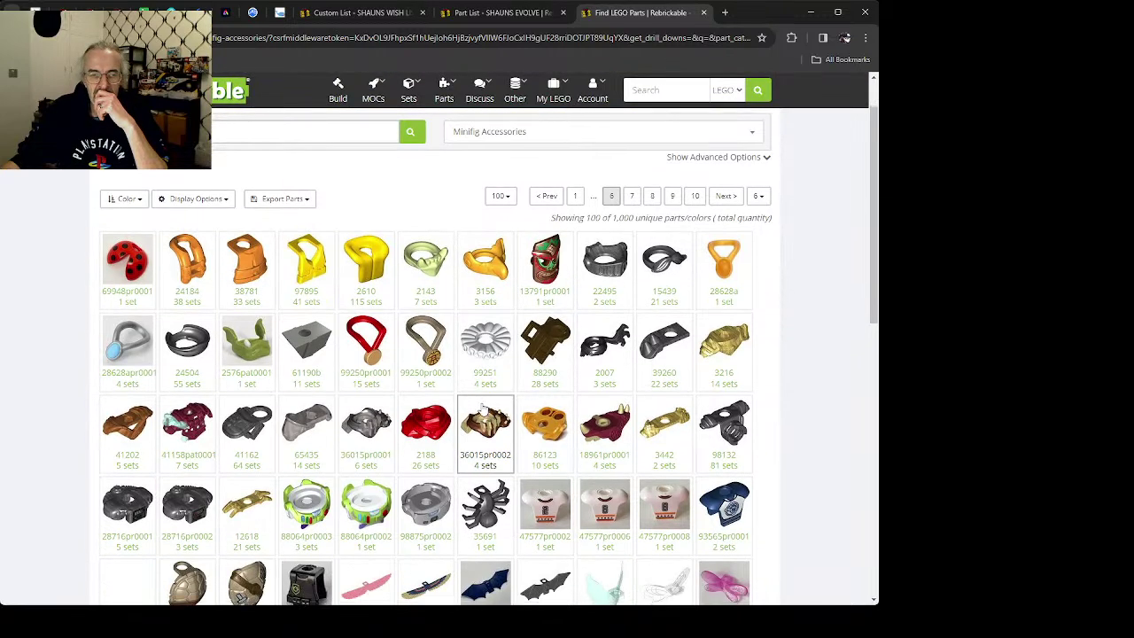
pyautogui.scroll(-1, 479, 403)
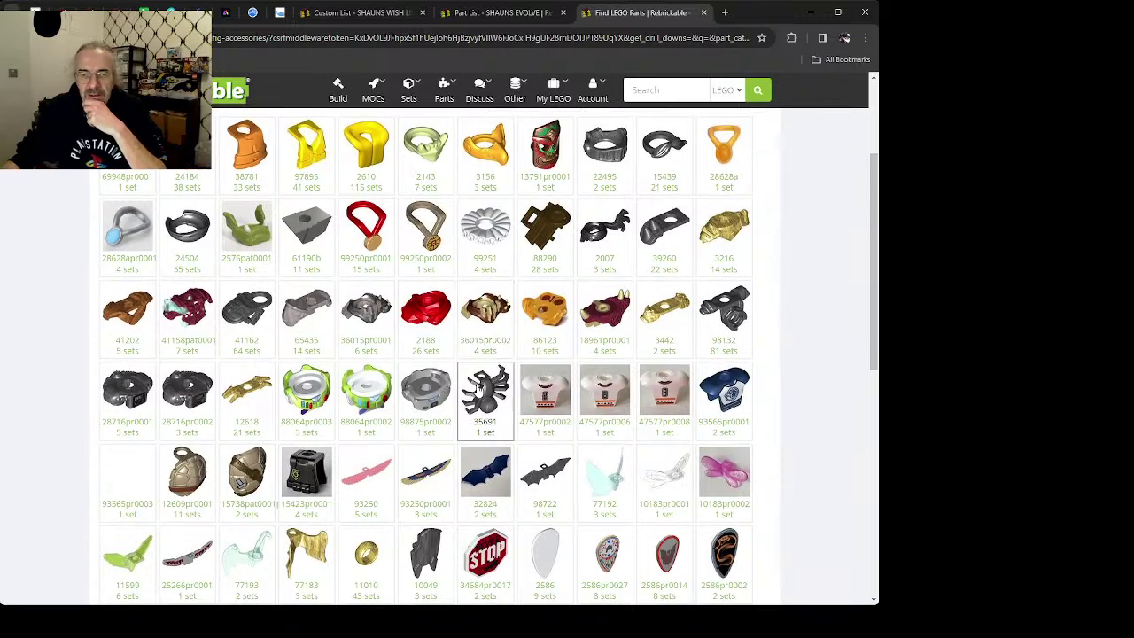
pyautogui.scroll(-1, 479, 388)
pyautogui.scroll(-1, 478, 389)
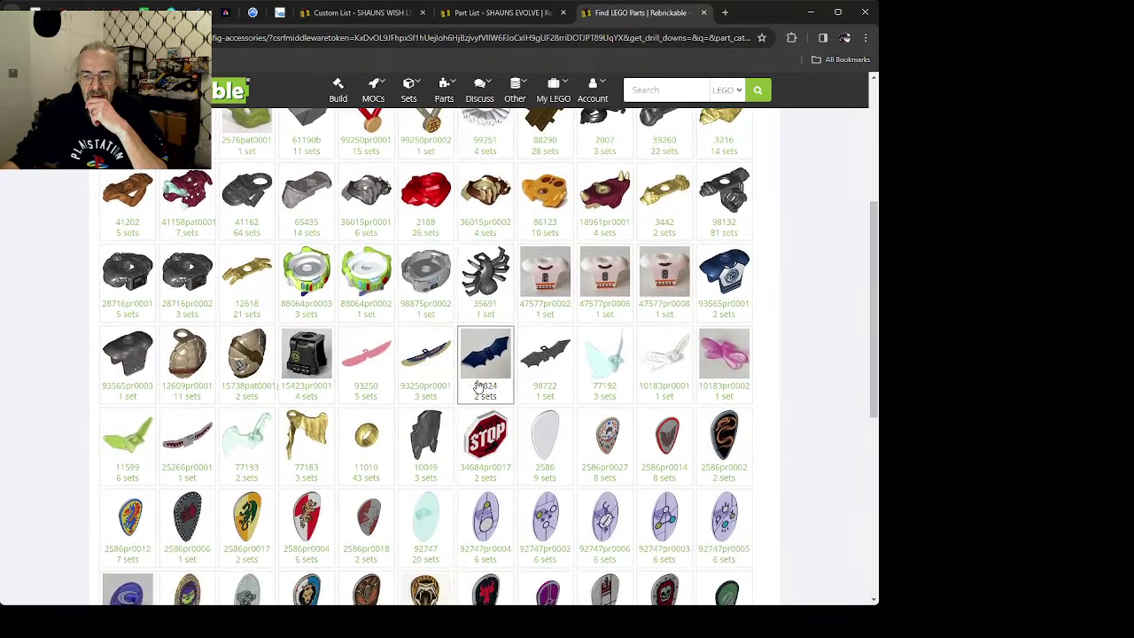
pyautogui.scroll(-1, 475, 389)
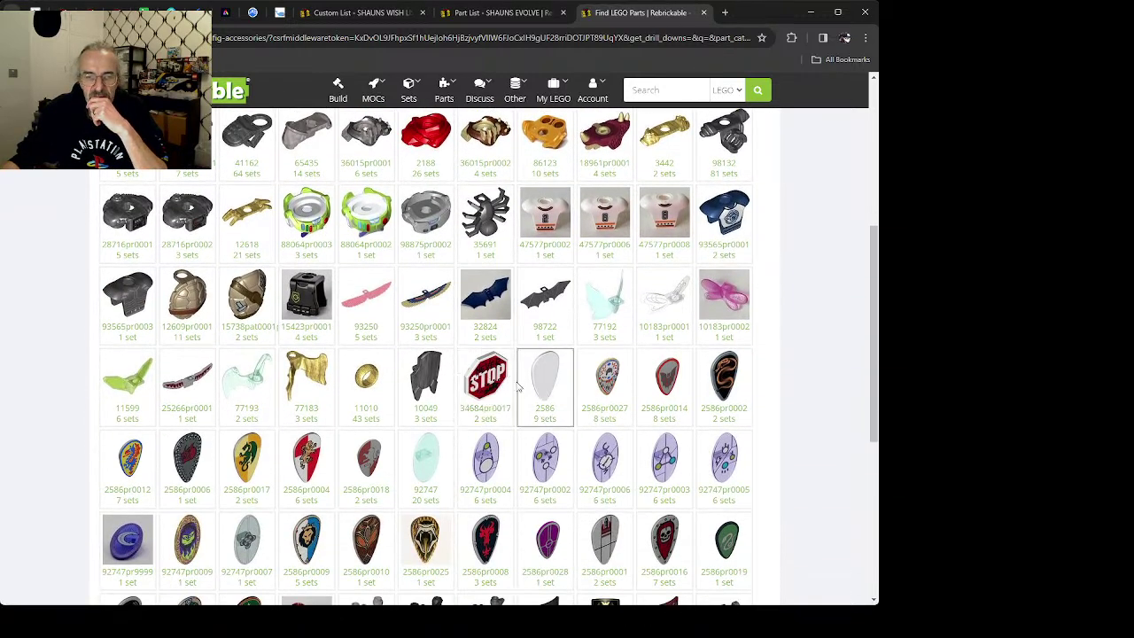
pyautogui.scroll(-3, 367, 410)
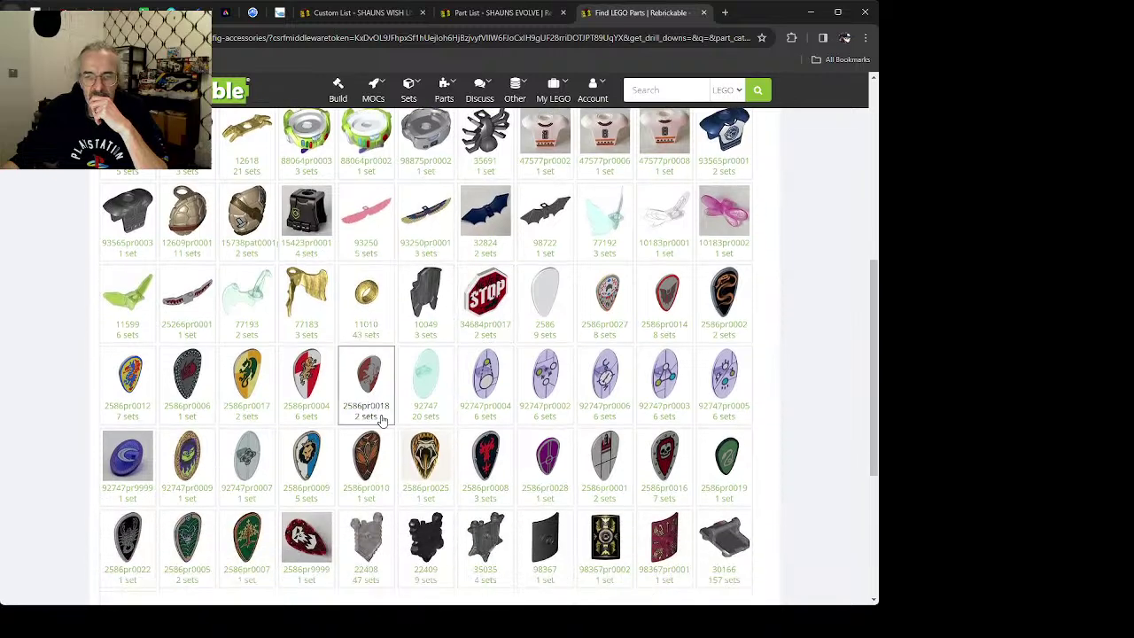
pyautogui.scroll(-2, 420, 412)
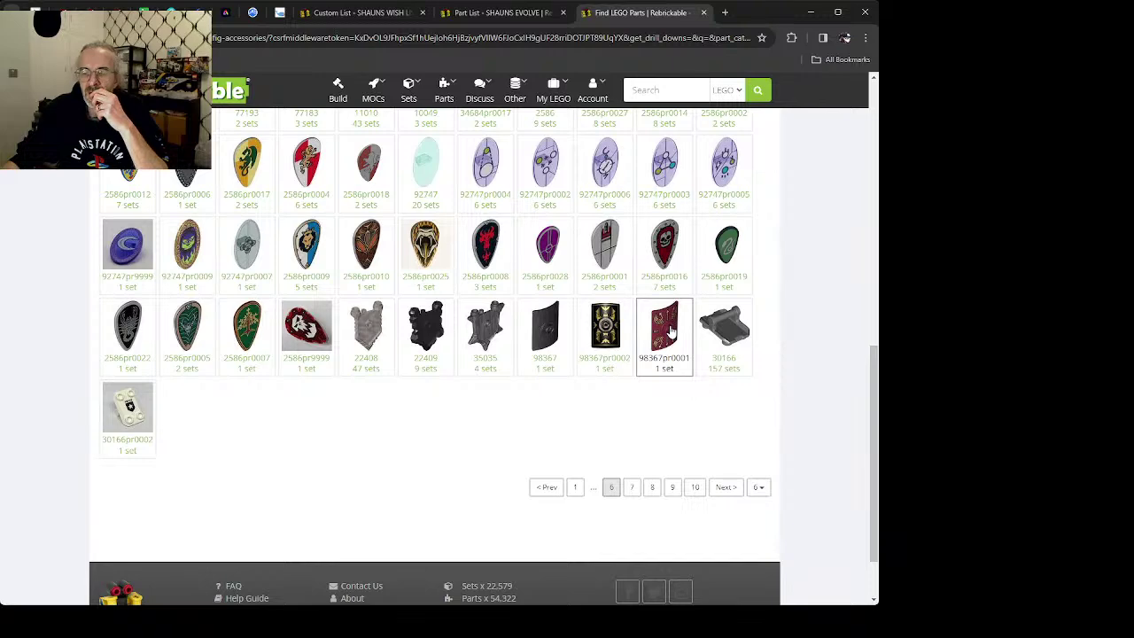
# Step: Open the full details of shield 98367pr0002 and view the sets that include it in Black
pyautogui.click(603, 337)
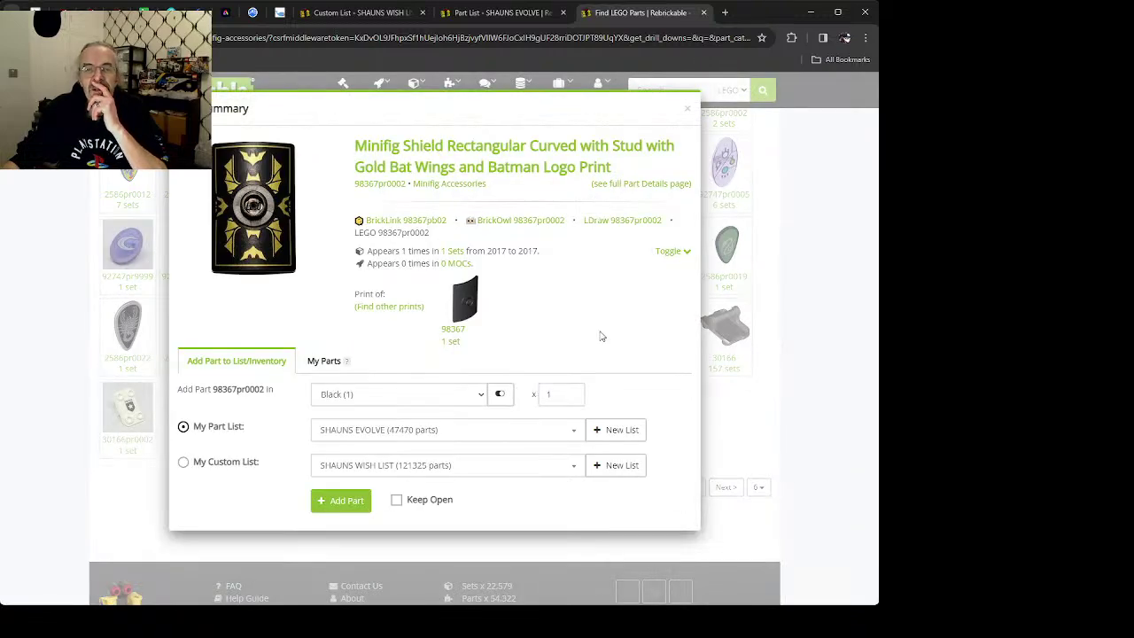
pyautogui.click(441, 151)
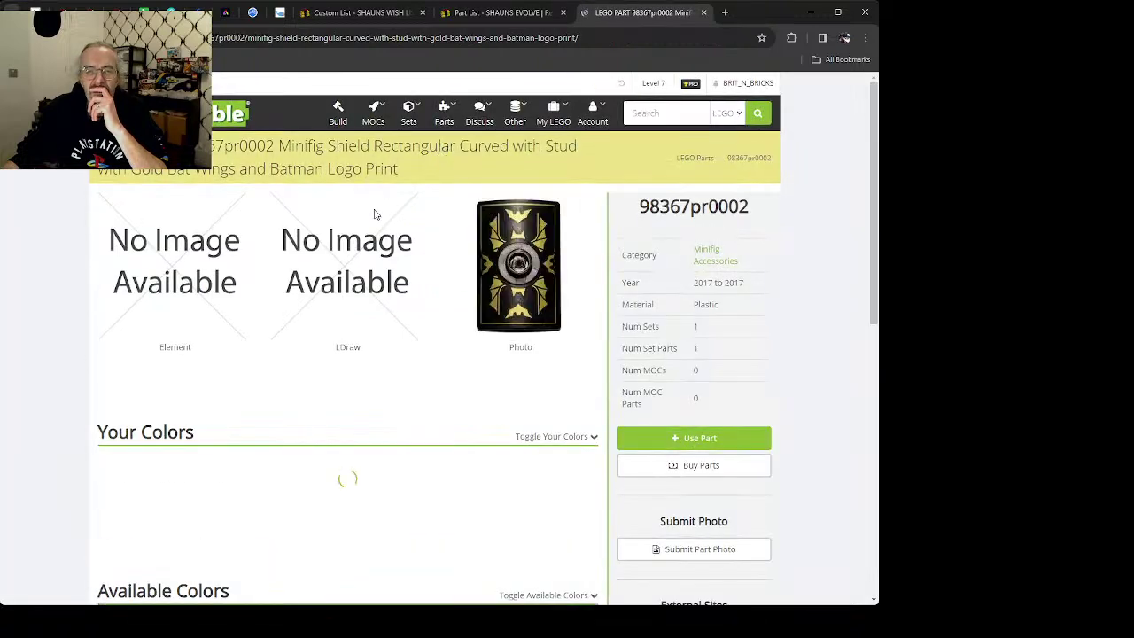
pyautogui.scroll(-3, 291, 374)
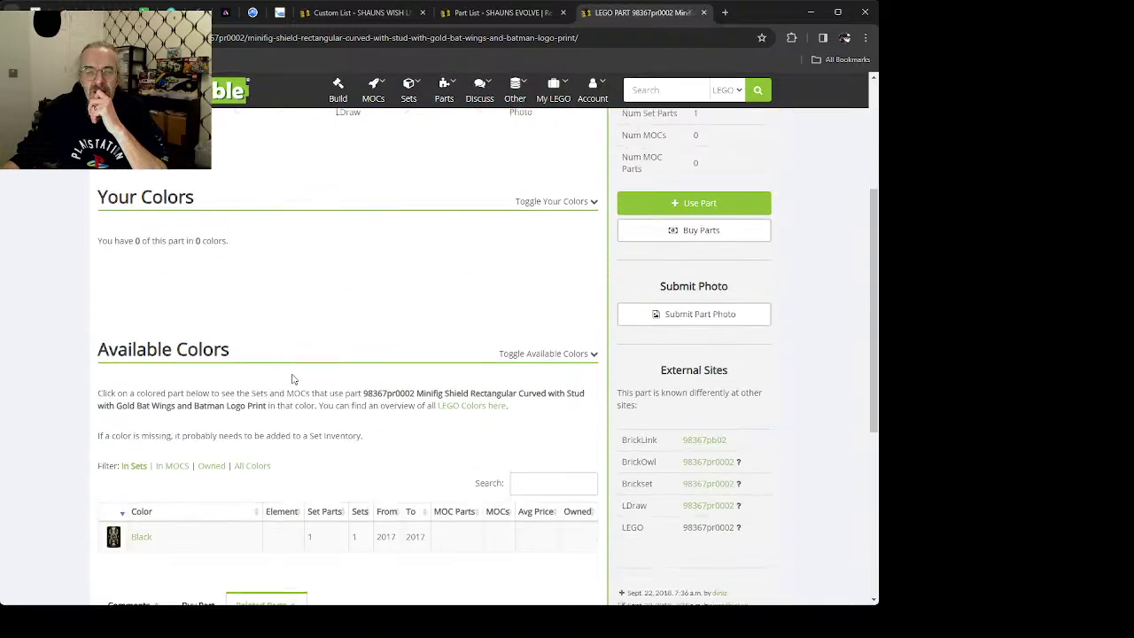
pyautogui.click(144, 477)
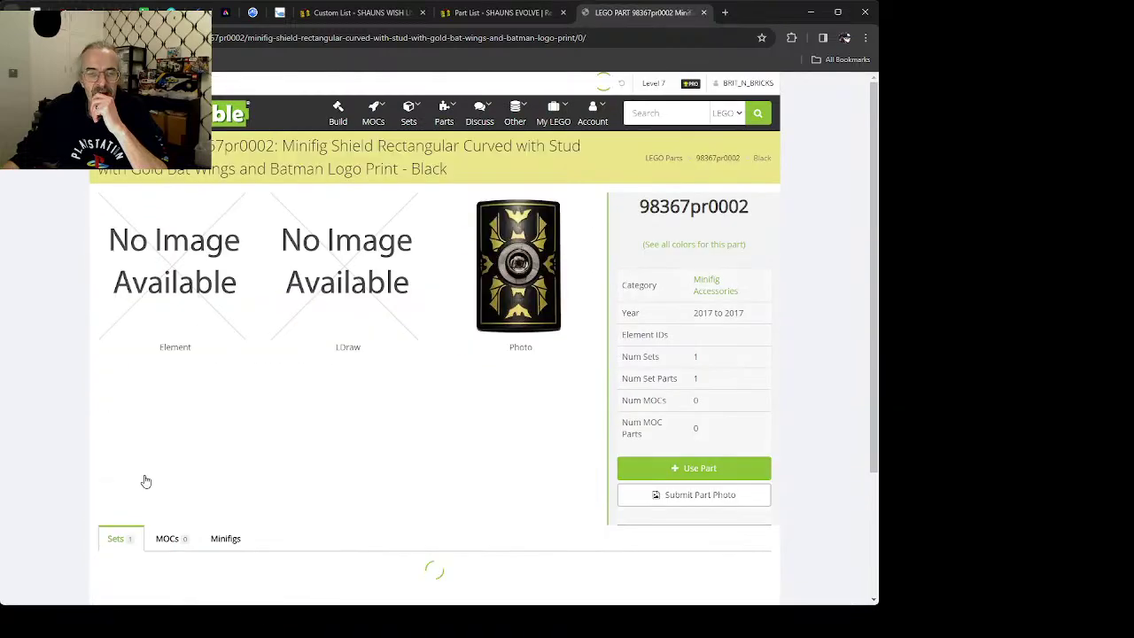
pyautogui.scroll(-3, 241, 423)
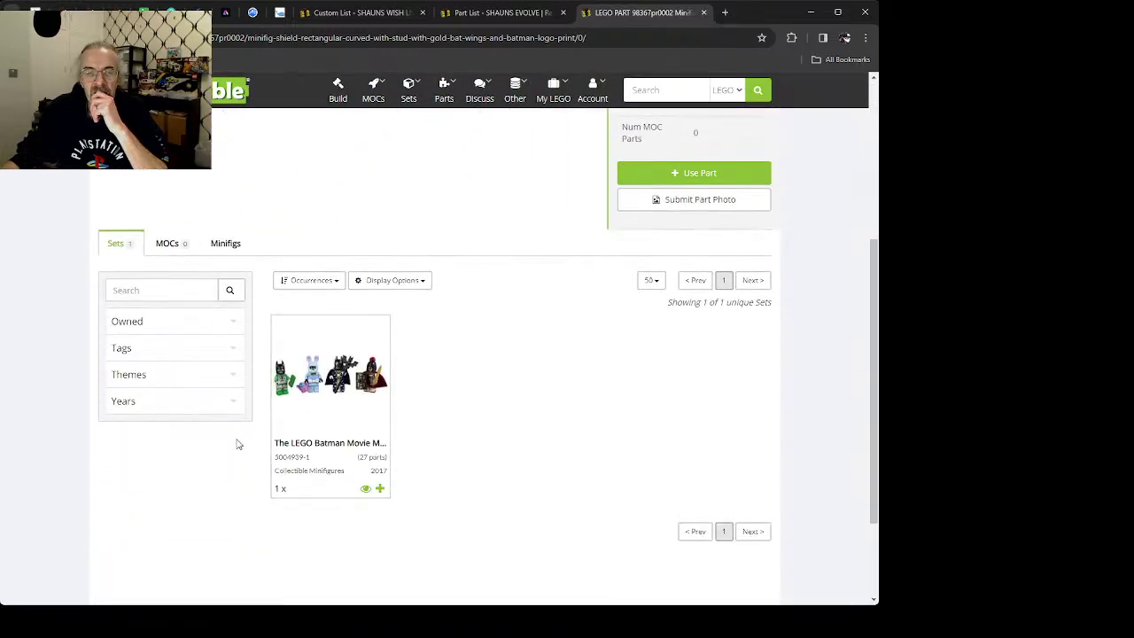
# Step: Open set 5004939-1, The LEGO Batman Movie Minifigure Collection, and examine the minifigure holding the shield
pyautogui.click(345, 384)
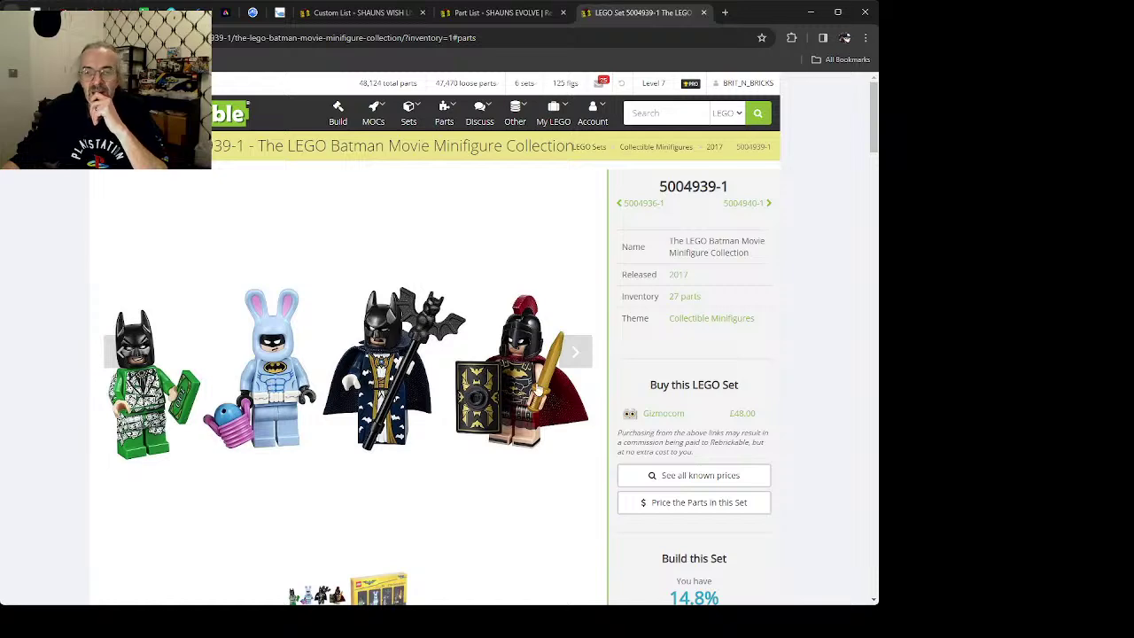
pyautogui.scroll(-3, 537, 387)
pyautogui.scroll(1, 535, 387)
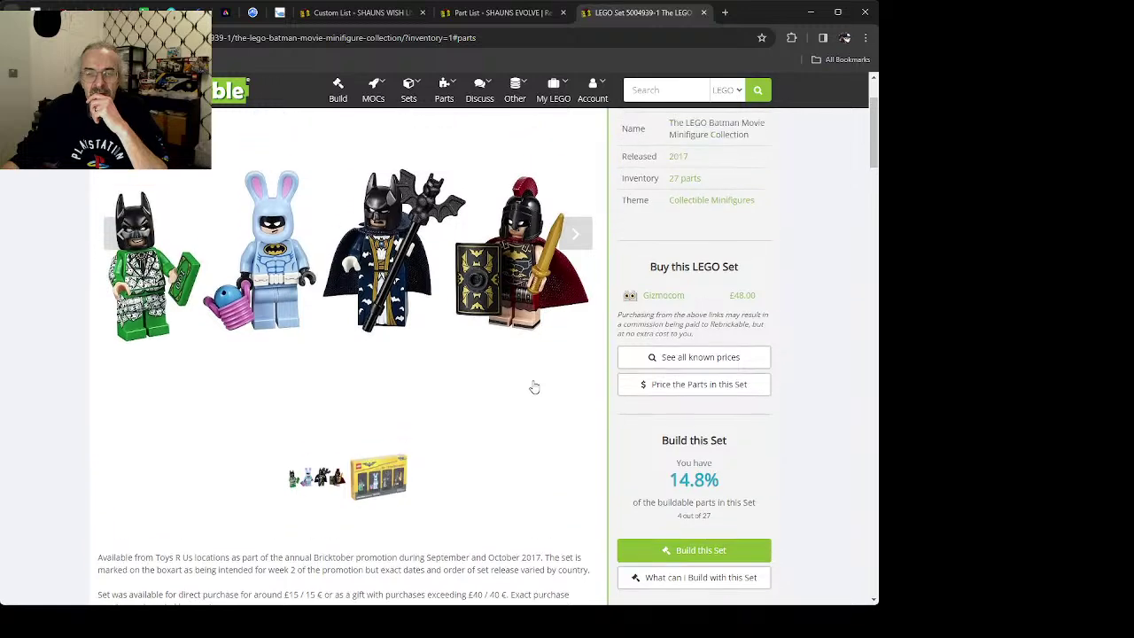
pyautogui.scroll(1, 534, 387)
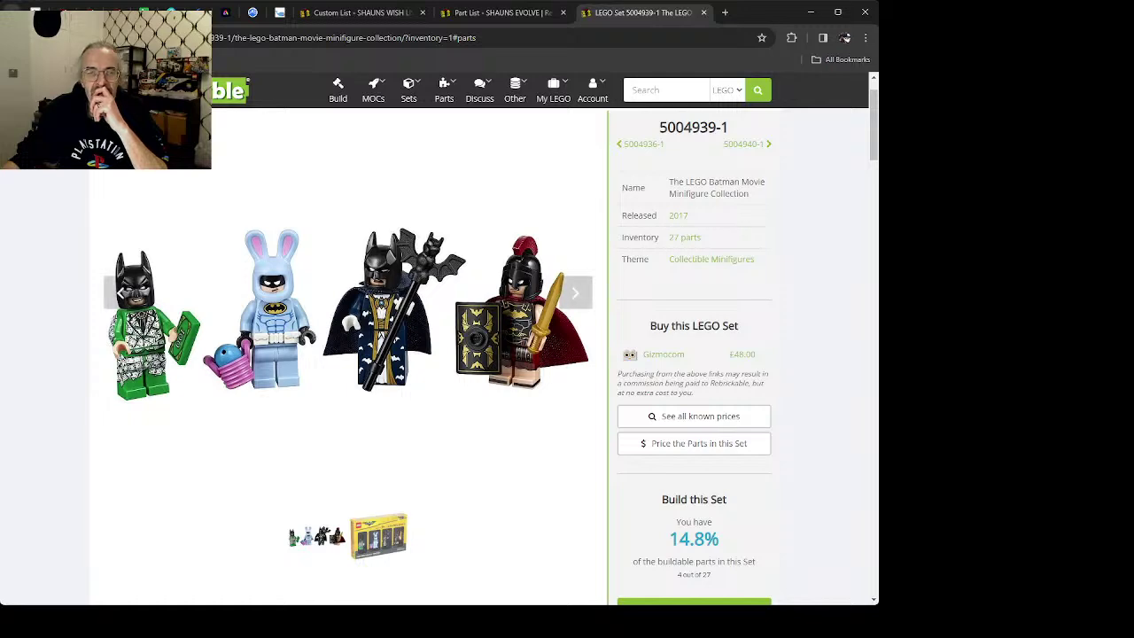
# Step: Go back to the shield's part page to check its related parts, and return to page 6 of the Minifig Accessories
pyautogui.hotkey('alt', 'Left')
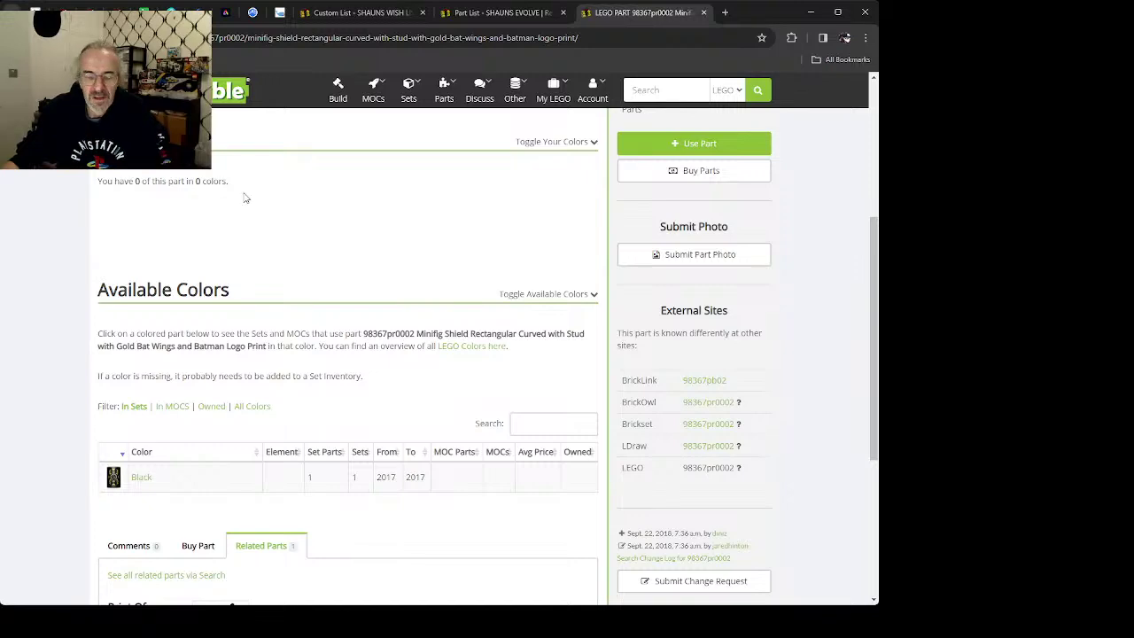
pyautogui.scroll(-4, 337, 303)
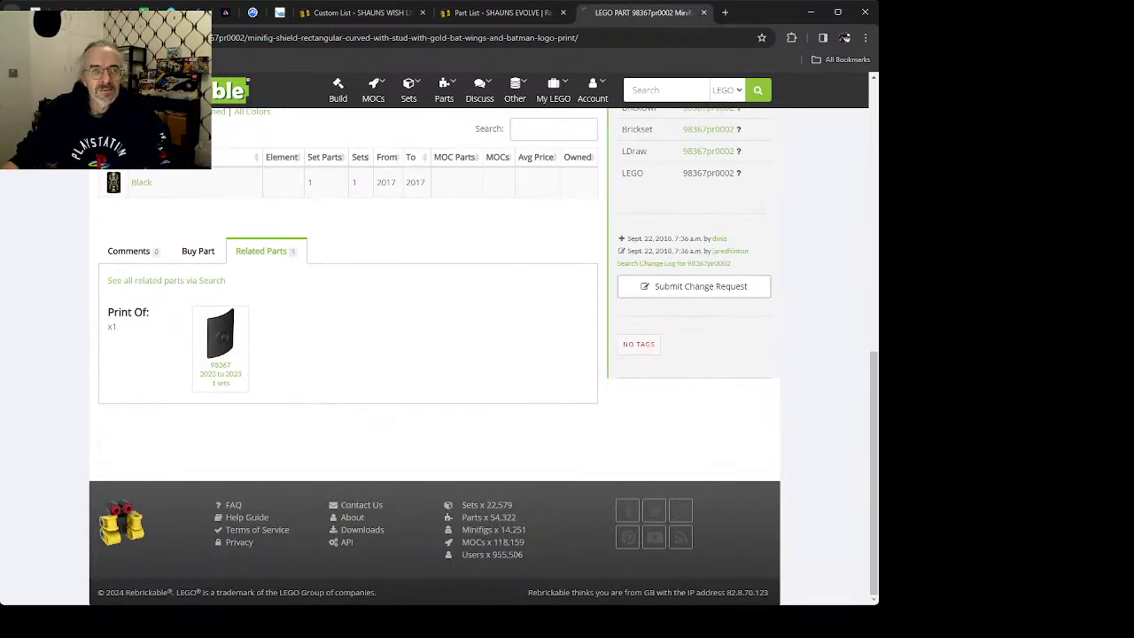
pyautogui.hotkey('alt', 'Left')
pyautogui.scroll(-5, 525, 395)
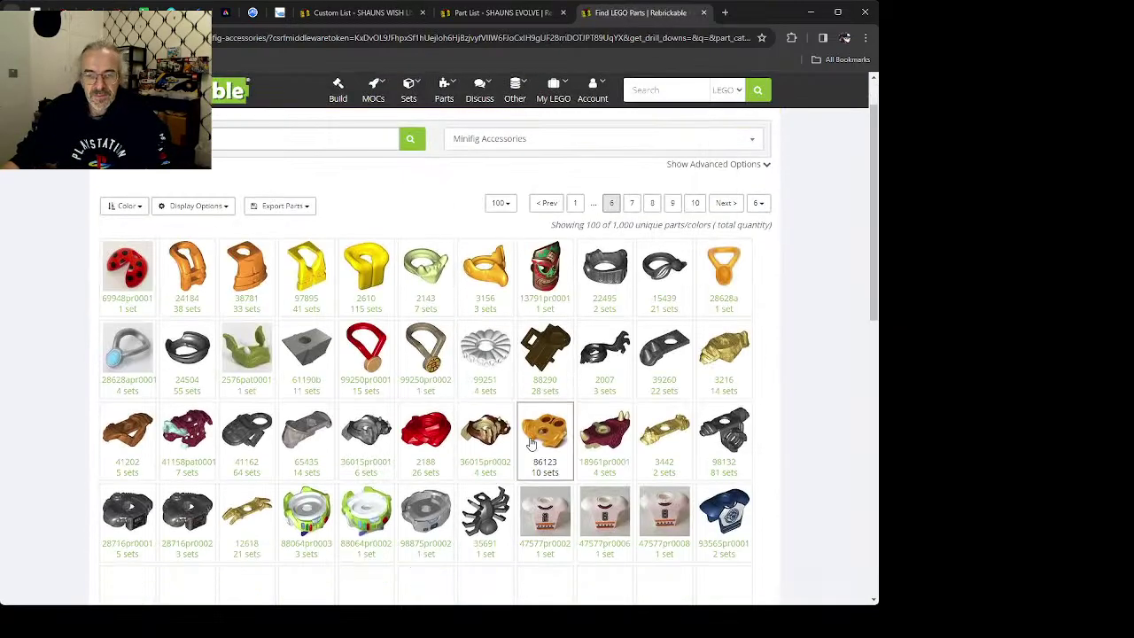
pyautogui.scroll(-3, 526, 395)
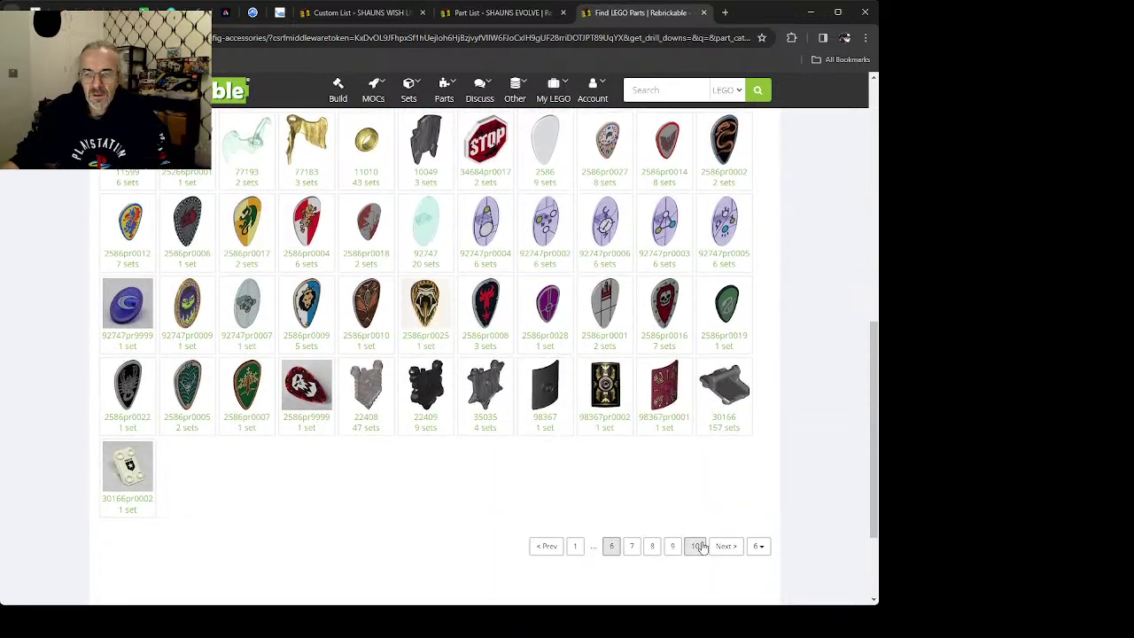
# Step: Look over the Minifig Accessories on page 7, from the printed shields down through the coins and guitars
pyautogui.click(728, 546)
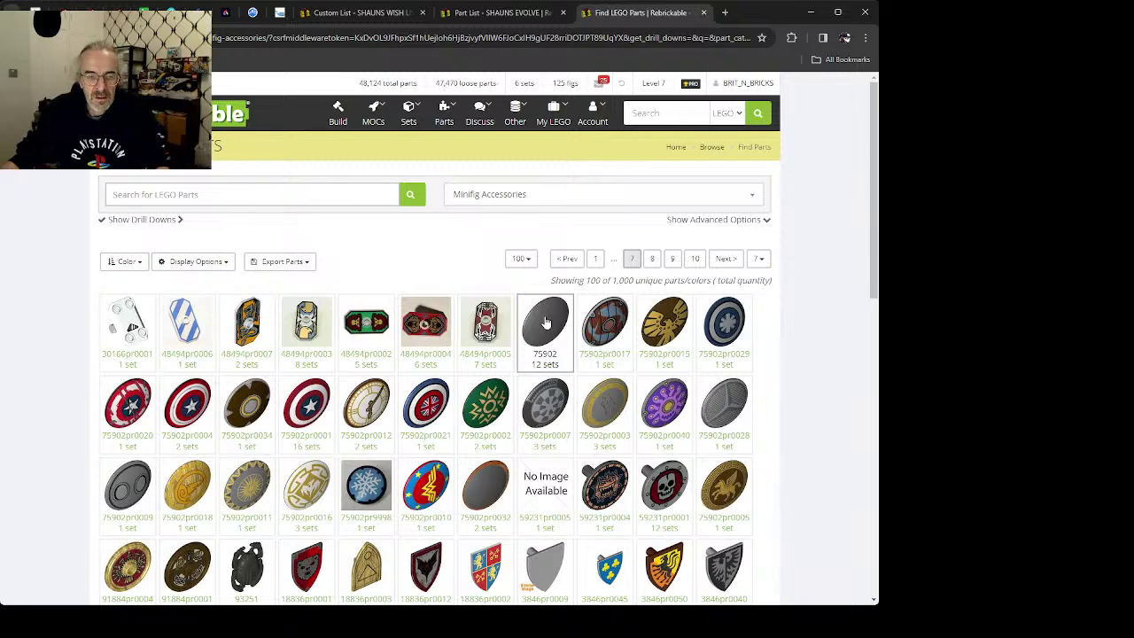
pyautogui.scroll(-3, 531, 324)
pyautogui.scroll(-2, 478, 353)
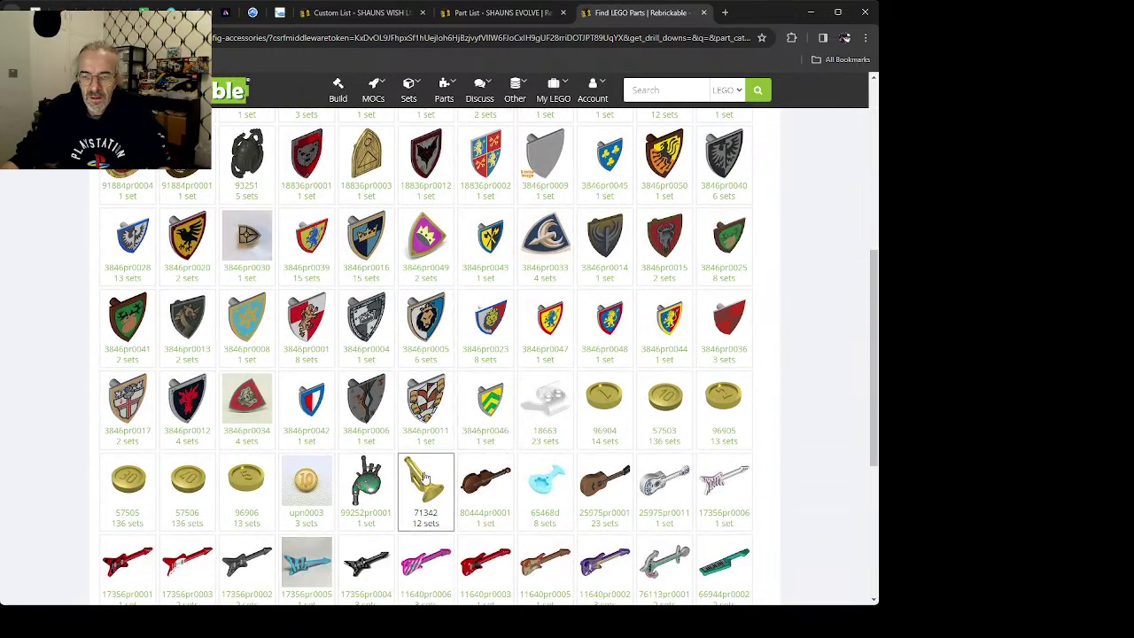
pyautogui.scroll(-2, 426, 479)
# Step: Look over the Minifig Accessories on page 8, from the instruments and sports items down to the tools in the last rows
pyautogui.click(650, 553)
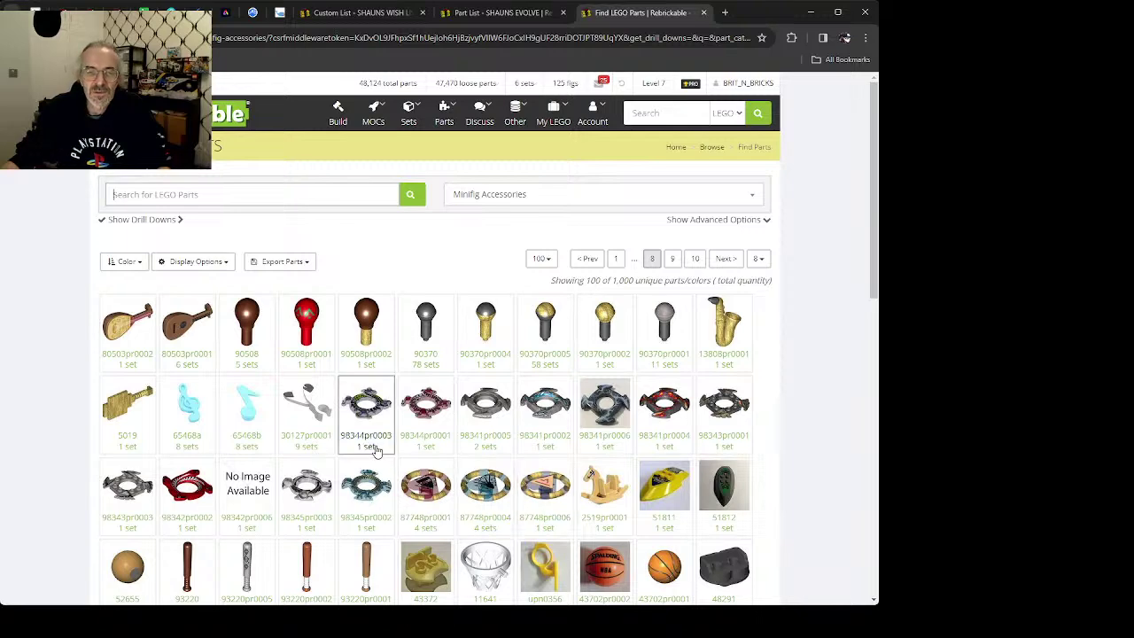
pyautogui.scroll(-2, 364, 412)
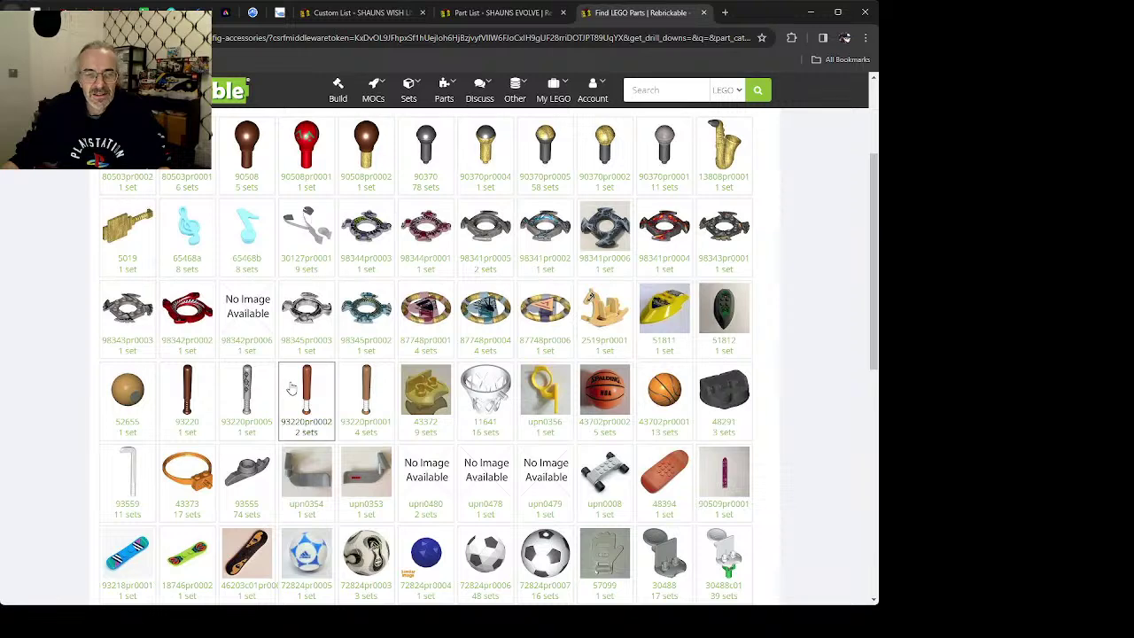
pyautogui.scroll(-2, 301, 387)
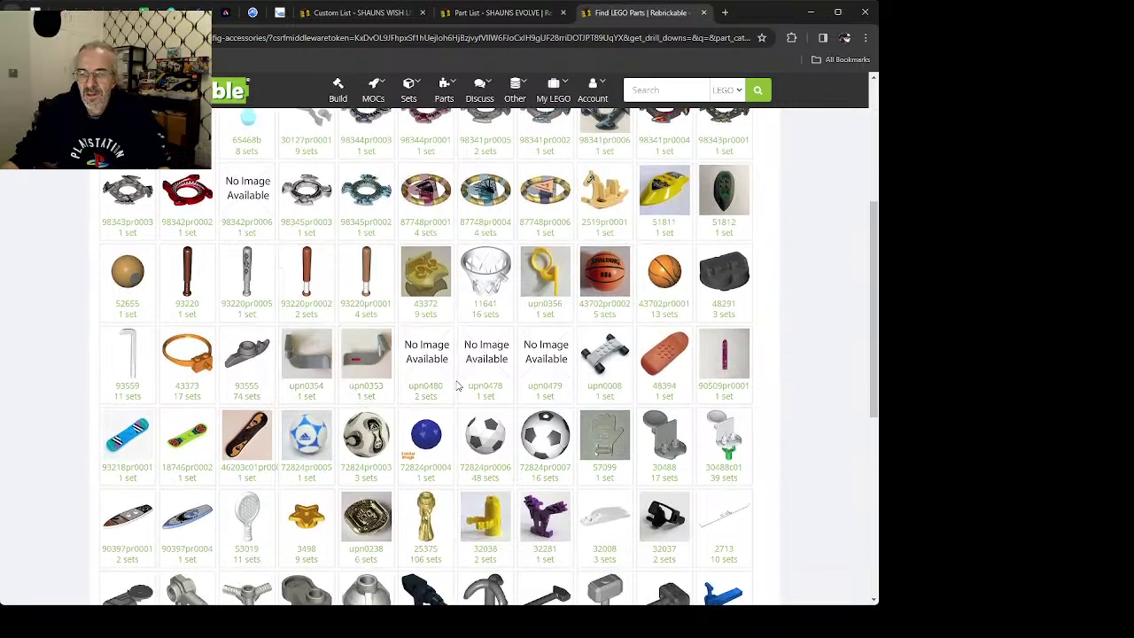
pyautogui.scroll(-1, 456, 386)
pyautogui.scroll(-3, 455, 386)
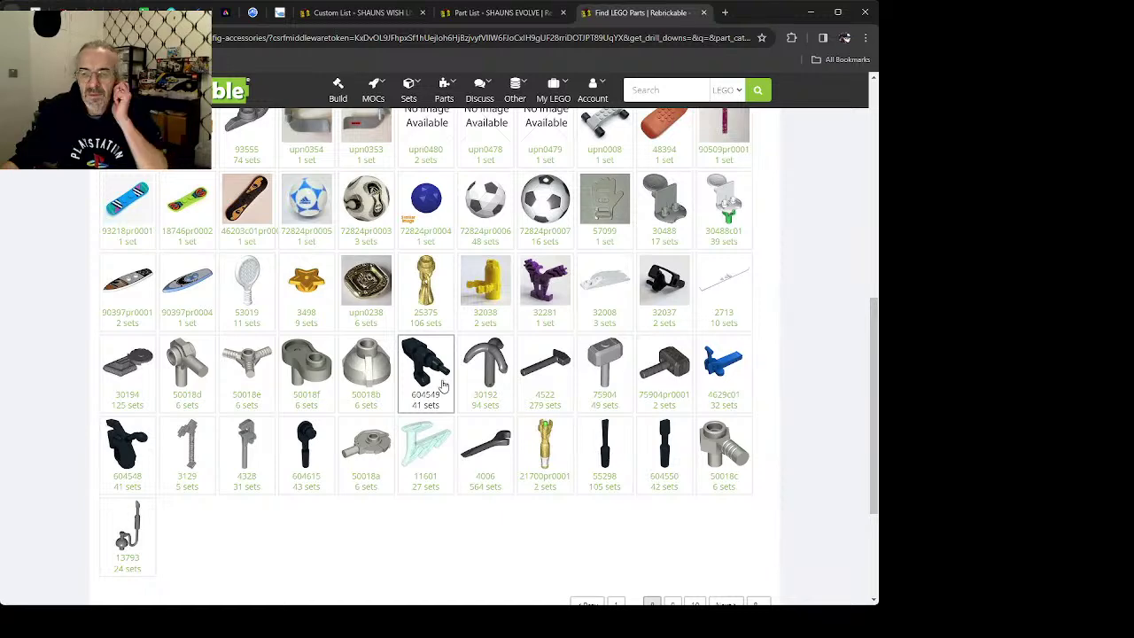
pyautogui.scroll(-3, 537, 409)
# Step: Look over the Minifig Accessories on page 9, from the wrenches down to the weapons in the last rows
pyautogui.click(673, 429)
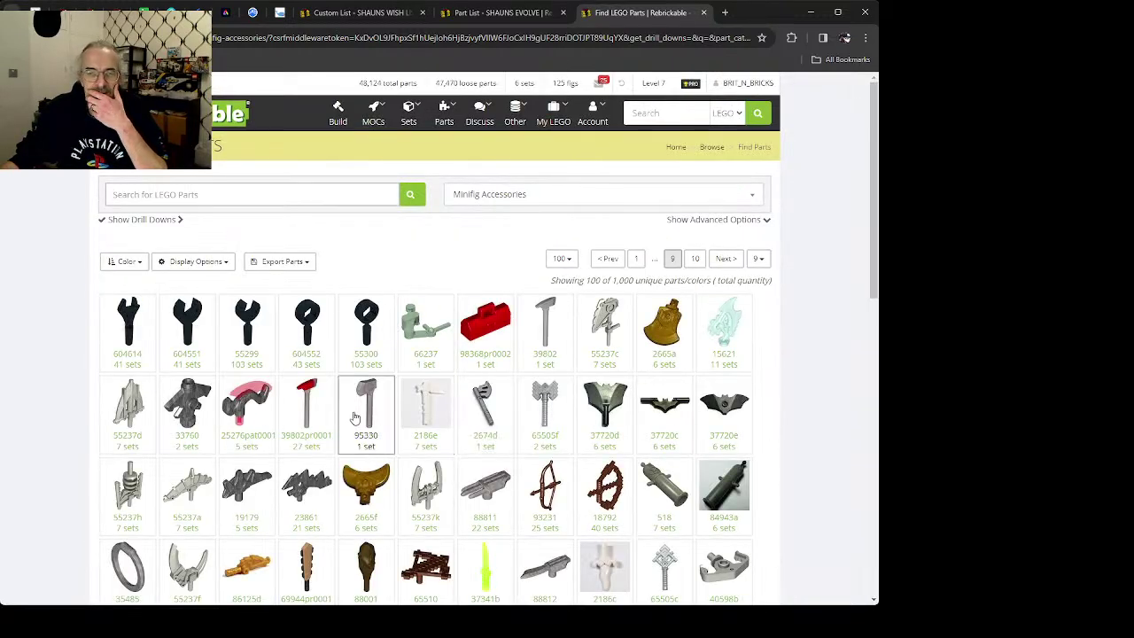
pyautogui.scroll(-5, 440, 404)
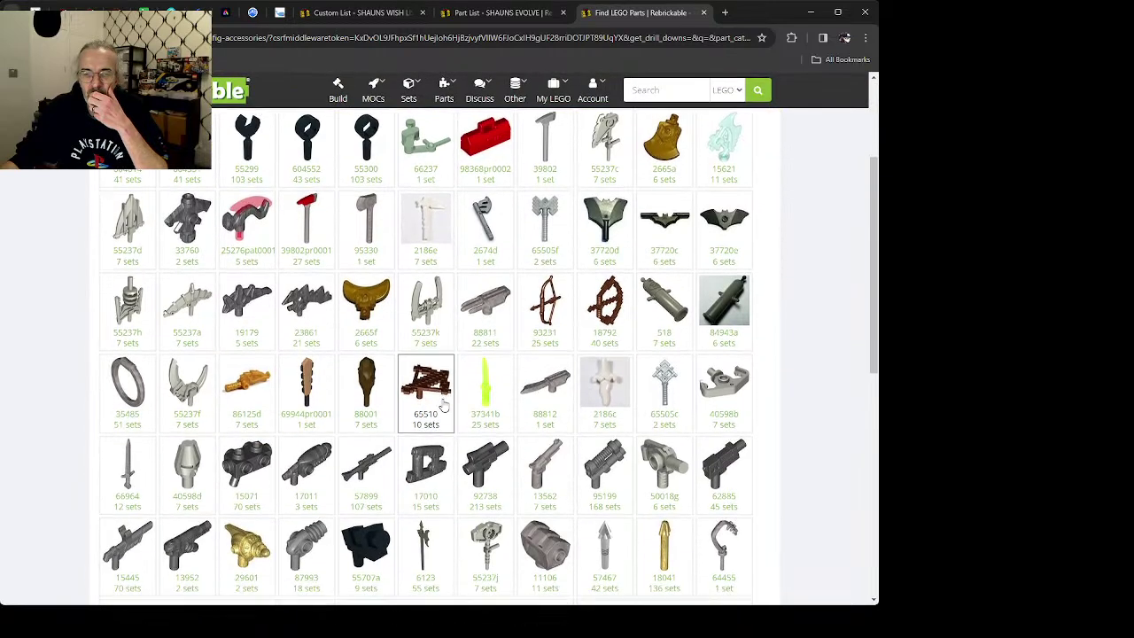
pyautogui.scroll(-4, 441, 404)
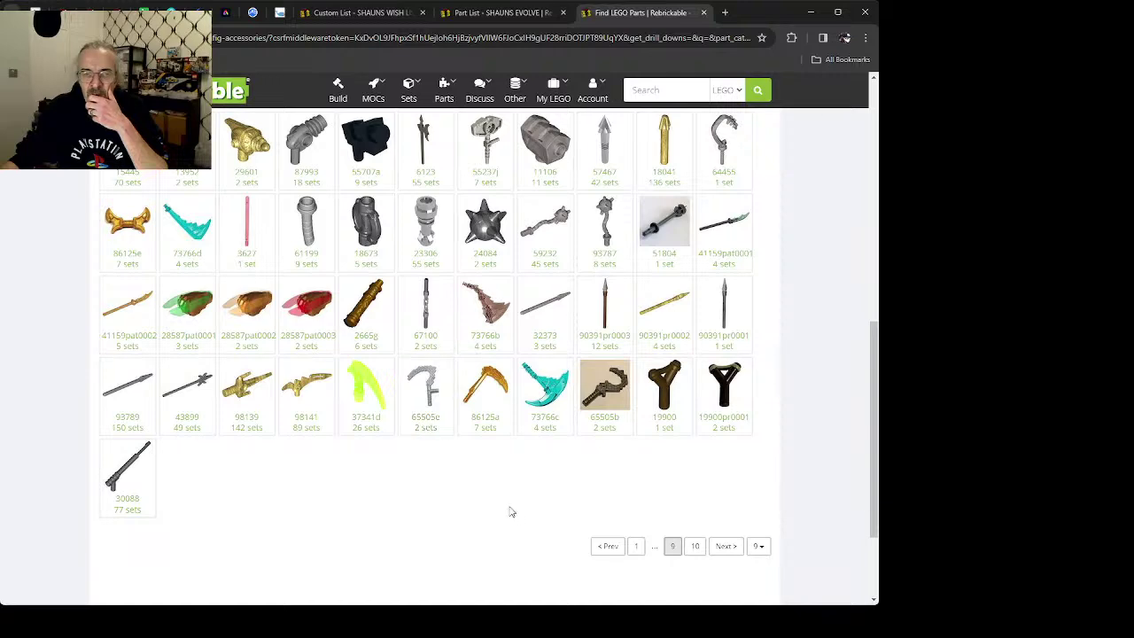
pyautogui.scroll(10, 562, 522)
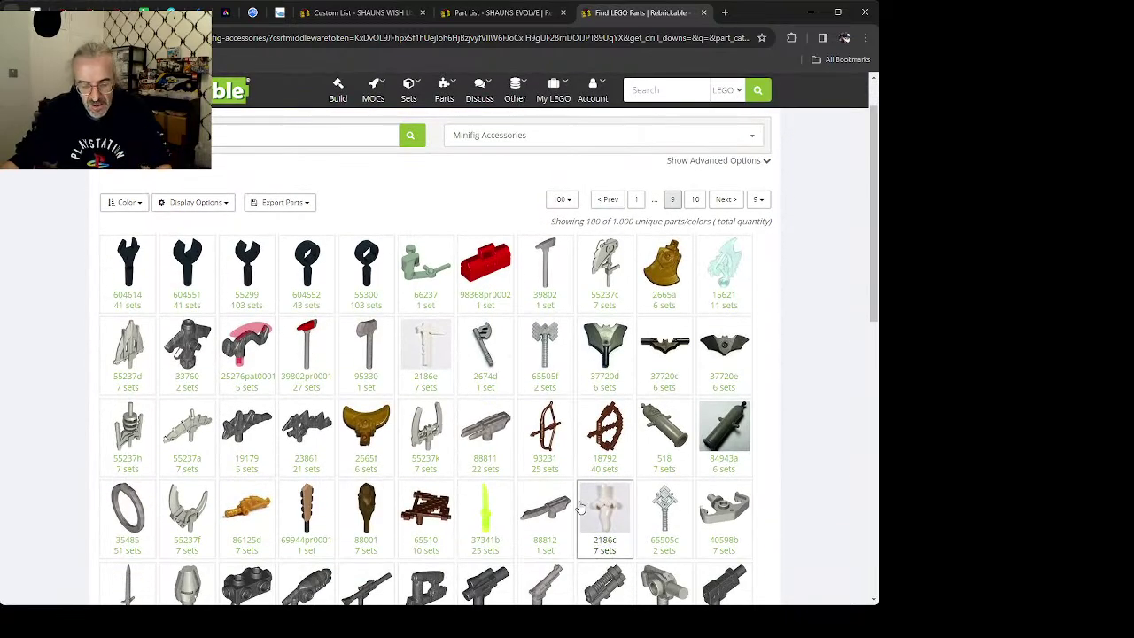
# Step: Clear the Minifig Accessories category filter, search all parts for "tray", and look over the first rows of results
pyautogui.click(509, 137)
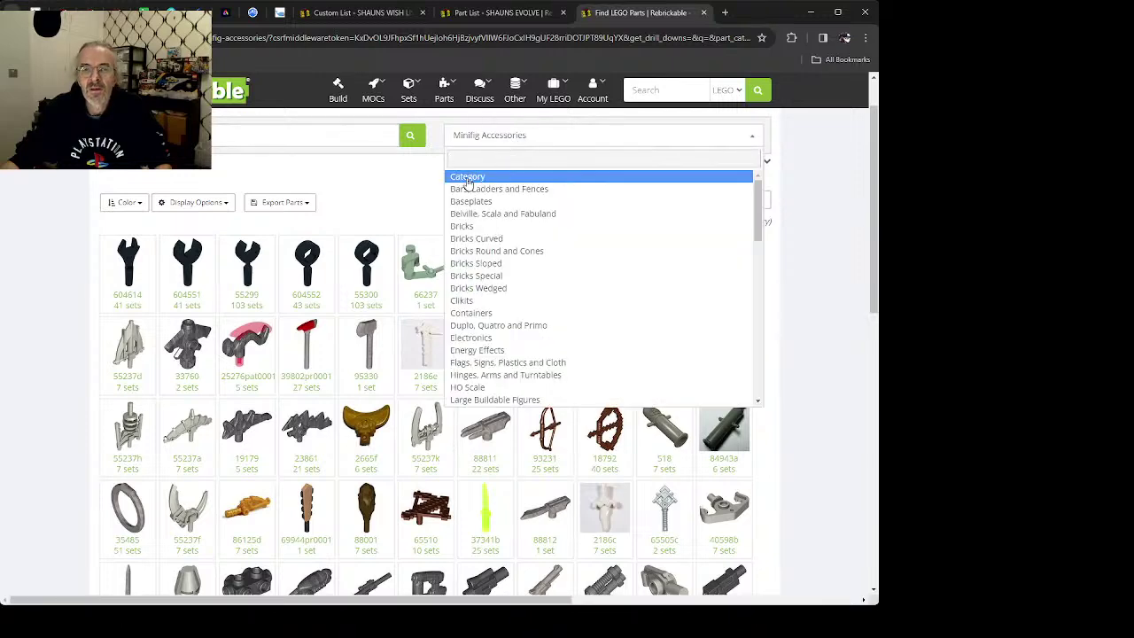
pyautogui.click(468, 178)
pyautogui.click(221, 188)
pyautogui.write('tra')
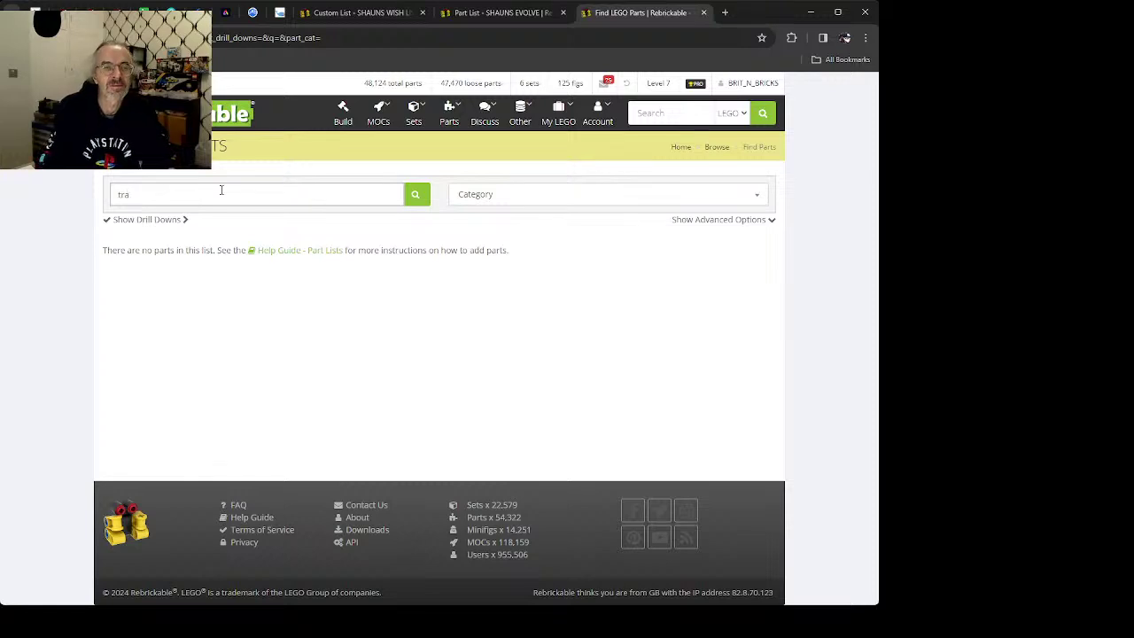
pyautogui.write('y')
pyautogui.press('Return')
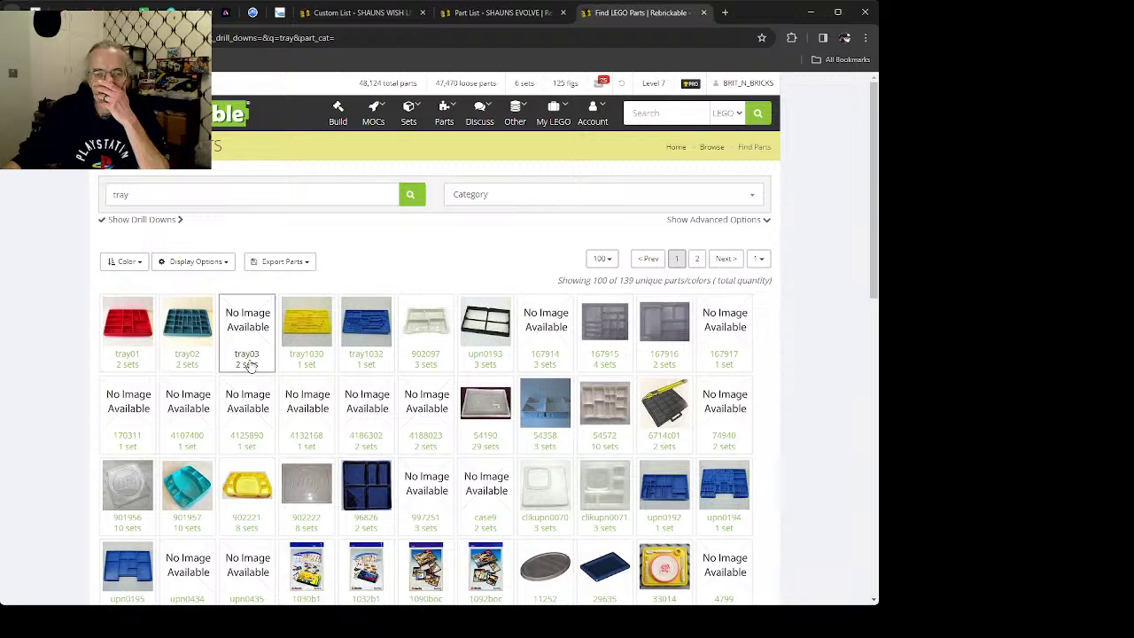
pyautogui.scroll(-3, 344, 363)
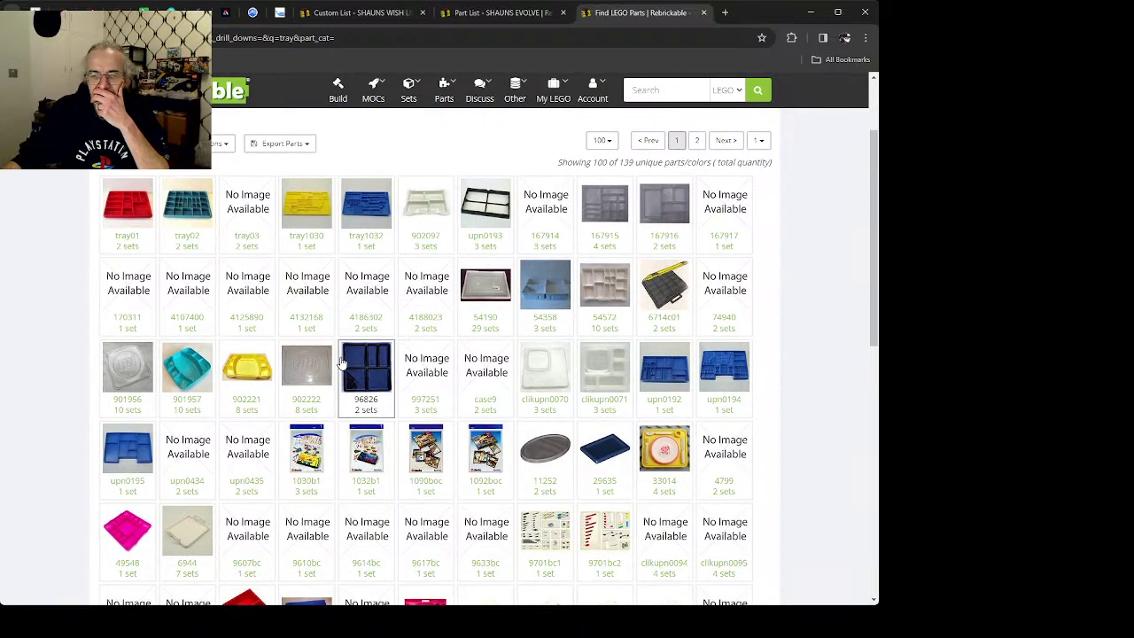
# Step: Look through both pages of the "tray" part search results
pyautogui.scroll(-5, 341, 363)
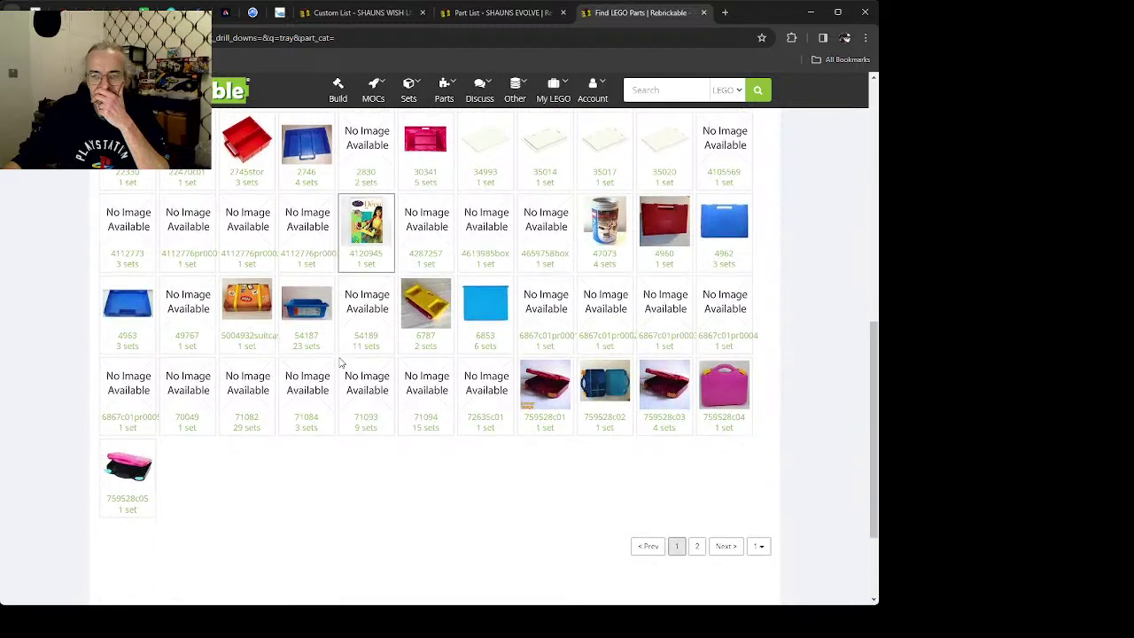
pyautogui.click(697, 546)
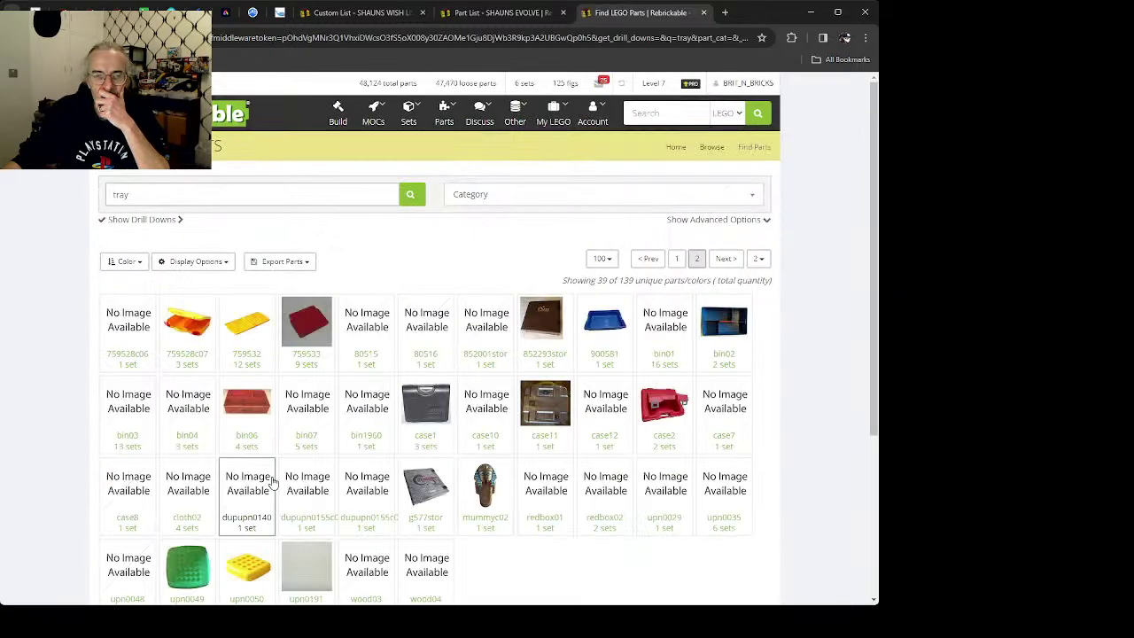
pyautogui.scroll(-1, 272, 462)
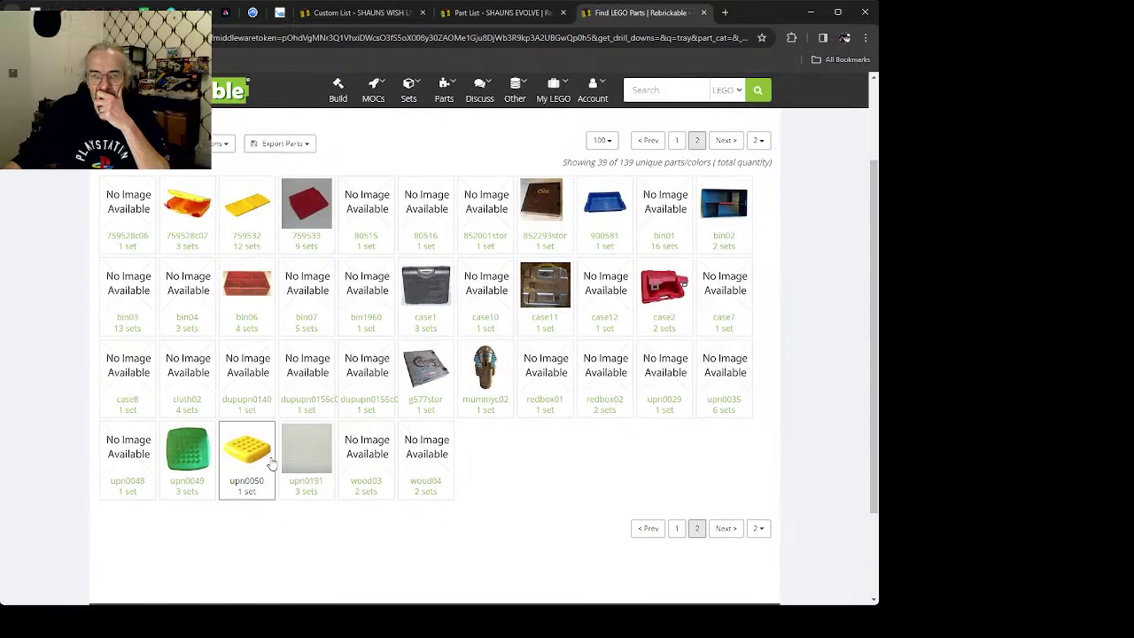
pyautogui.scroll(1, 272, 462)
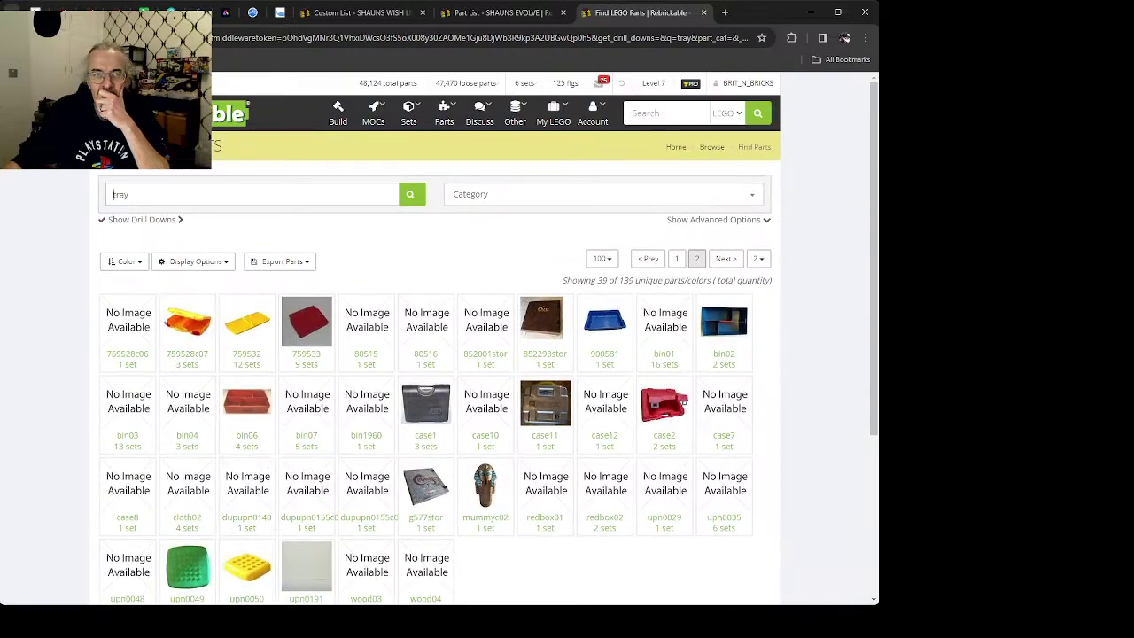
# Step: Clear the "tray" search term and open the Minifig Accessories parts category
pyautogui.click(113, 194)
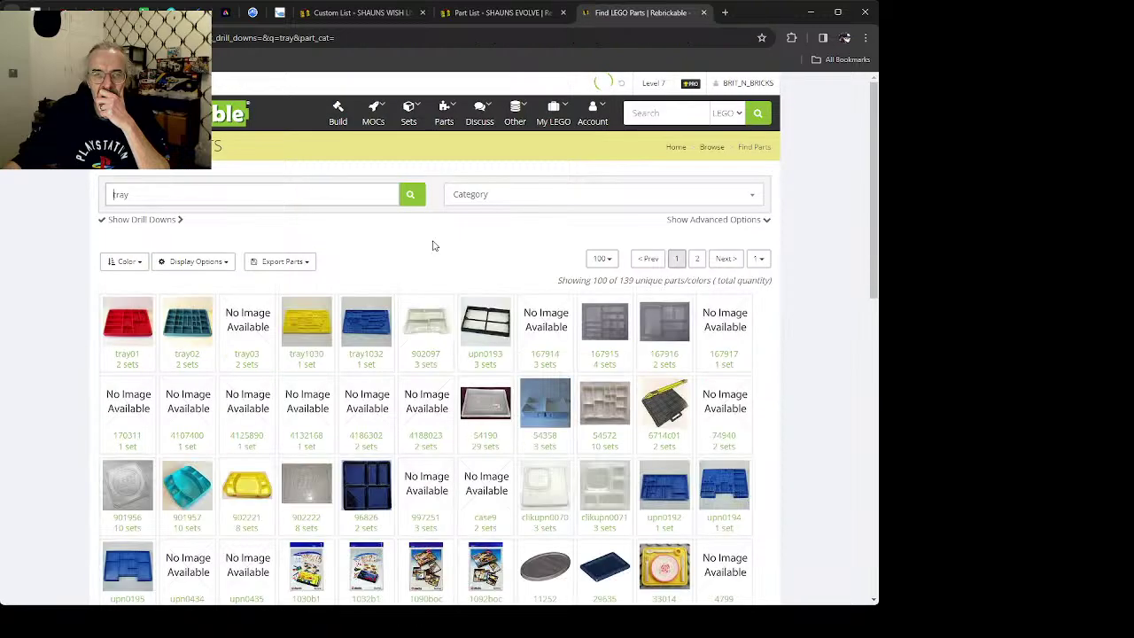
pyautogui.click(514, 195)
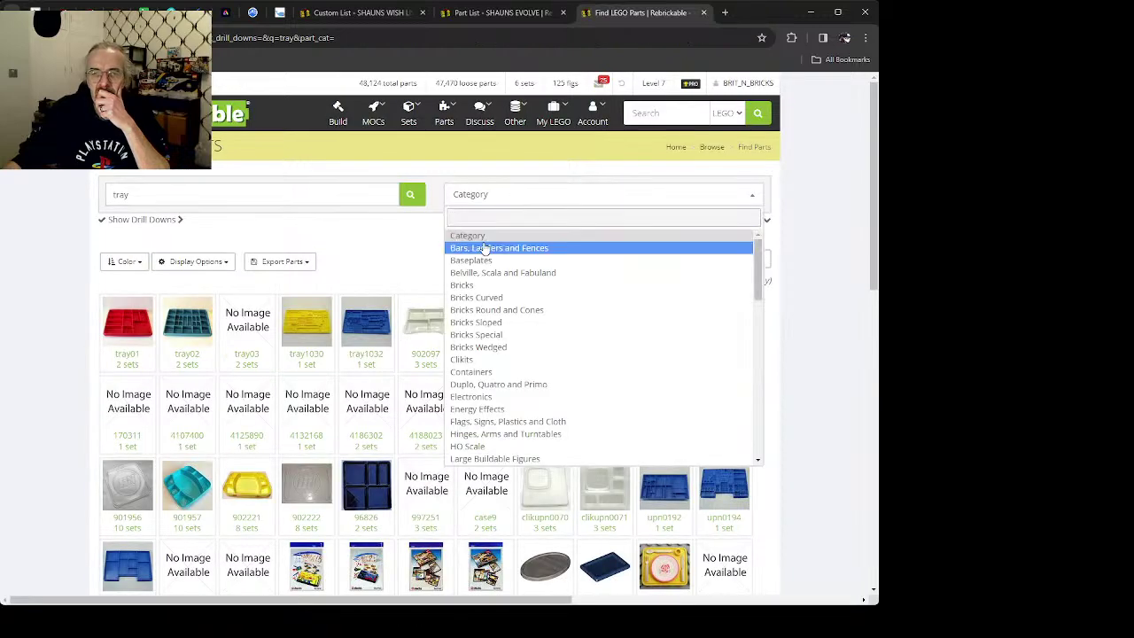
pyautogui.click(148, 198)
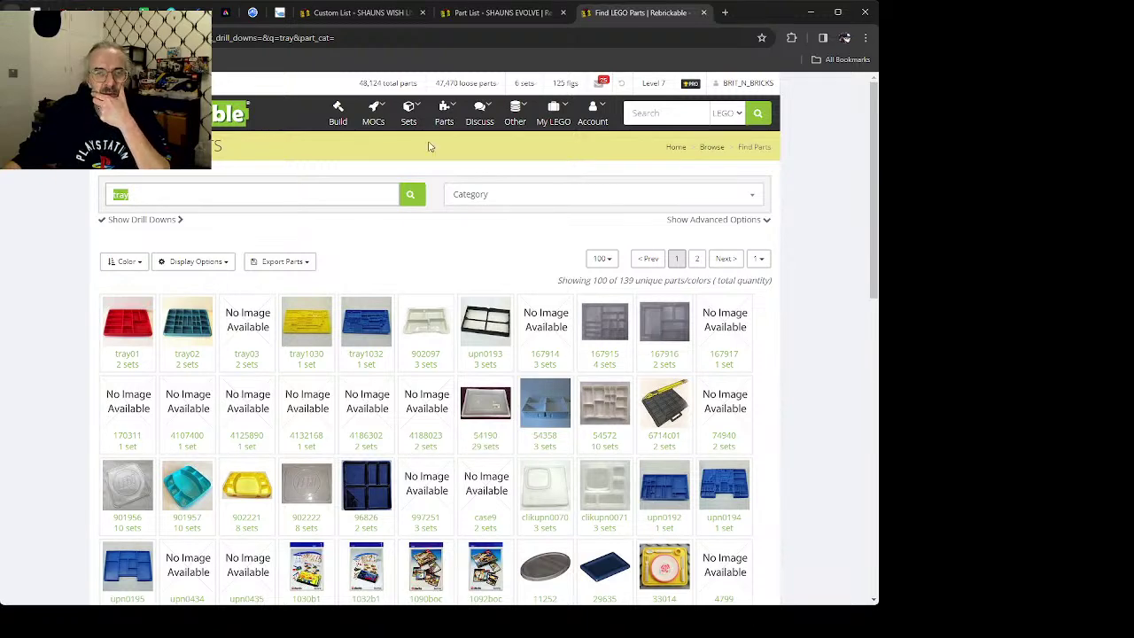
pyautogui.press('BackSpace')
pyautogui.press('Return')
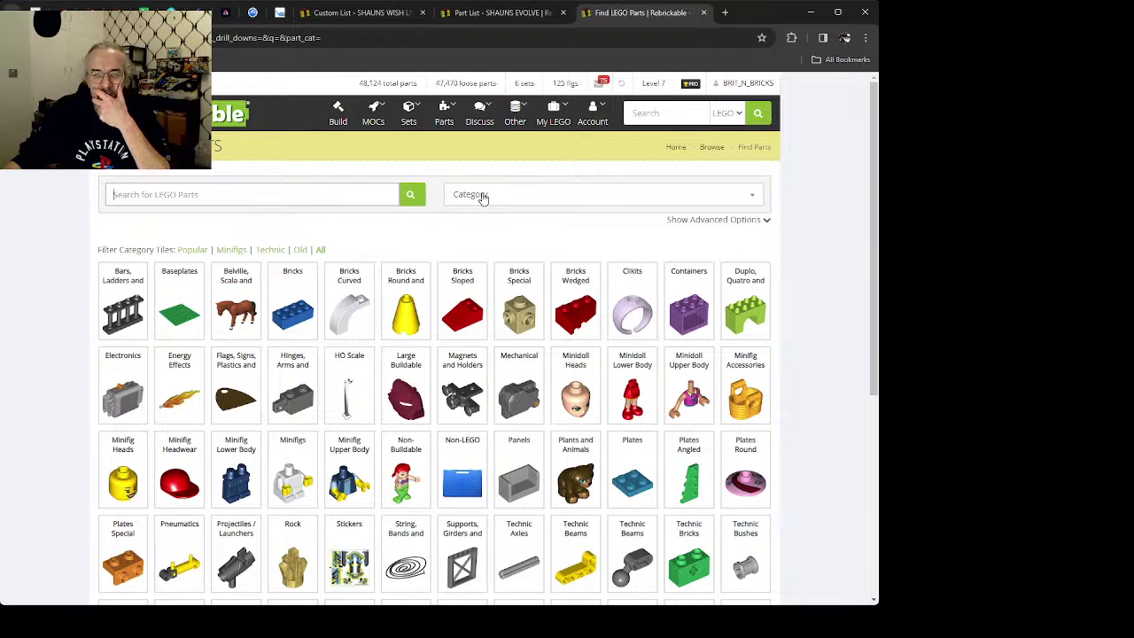
pyautogui.click(747, 409)
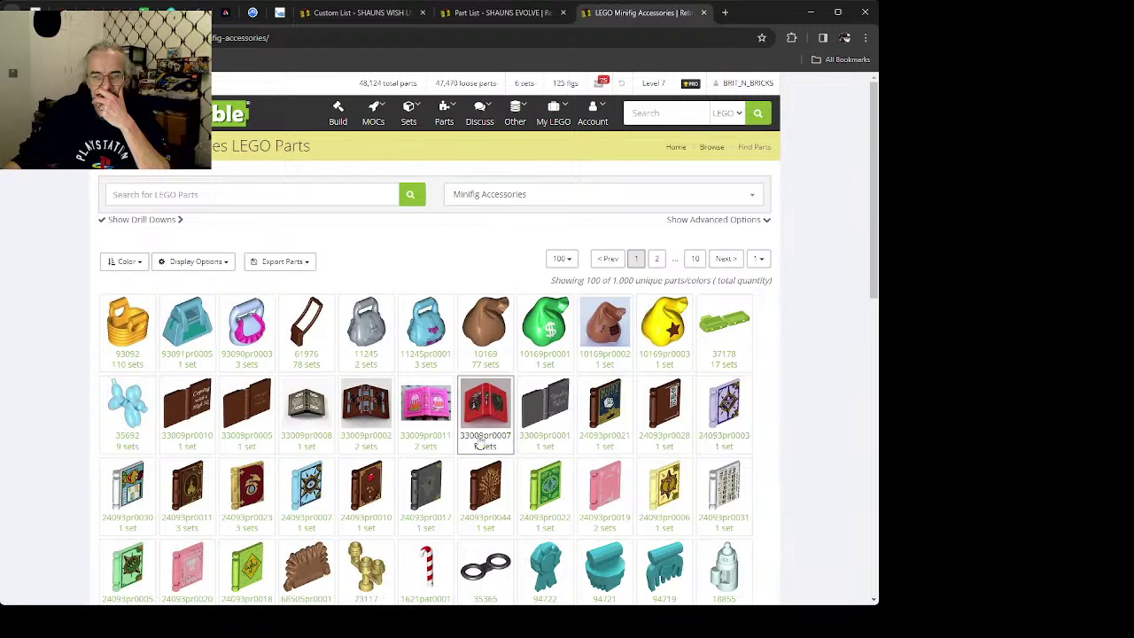
# Step: Examine the parts on the first two pages of the Minifig Accessories category
pyautogui.scroll(-2, 479, 446)
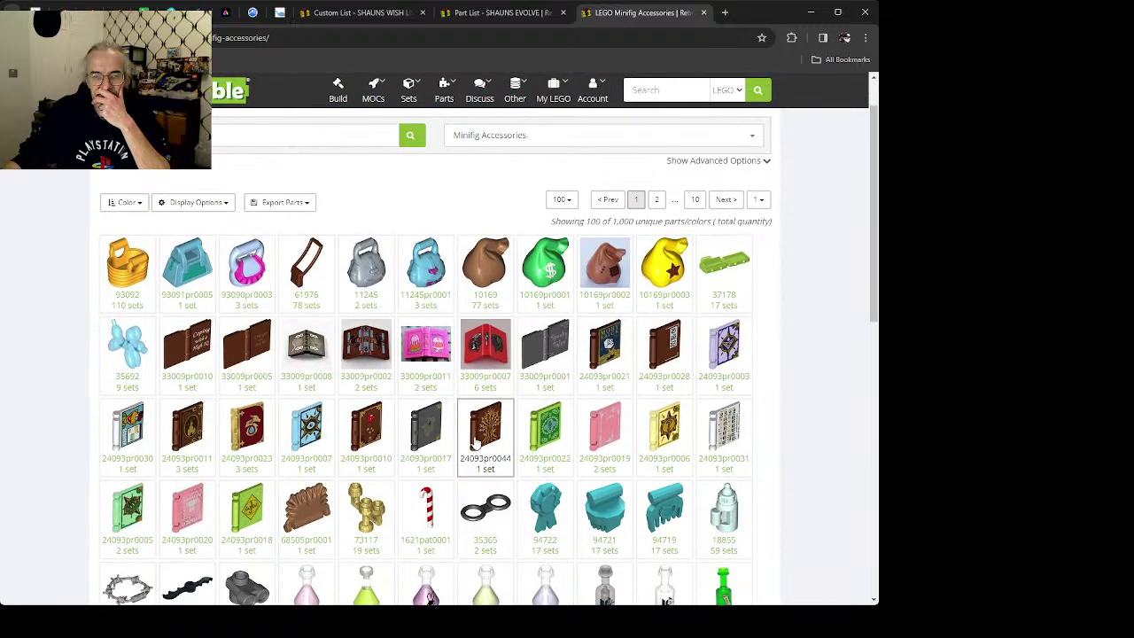
pyautogui.scroll(-2, 479, 445)
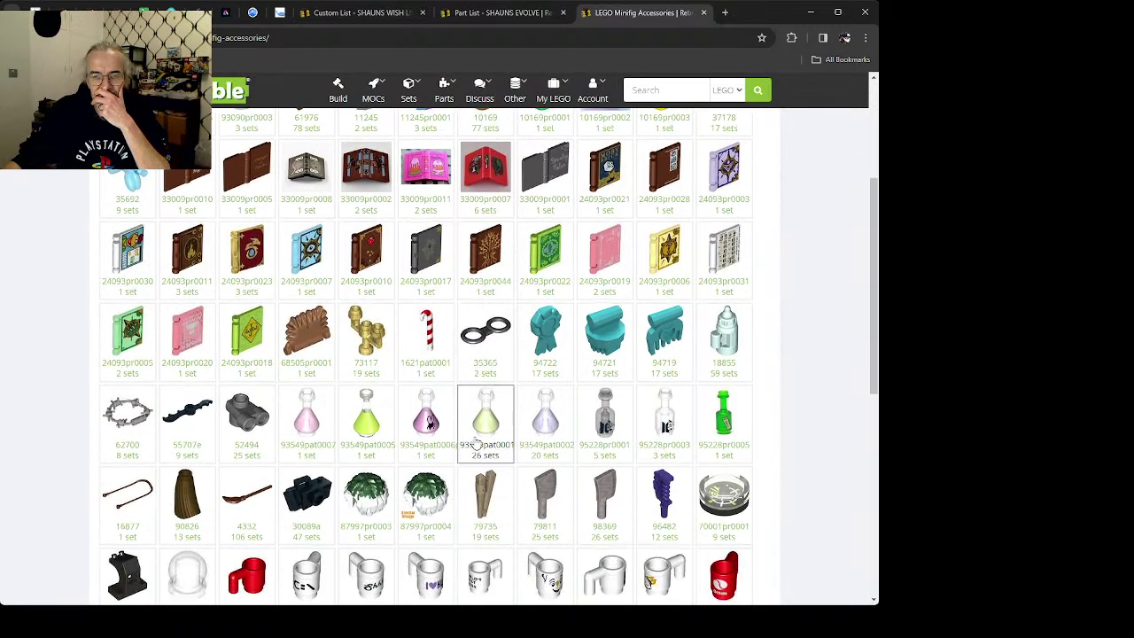
pyautogui.scroll(-2, 478, 446)
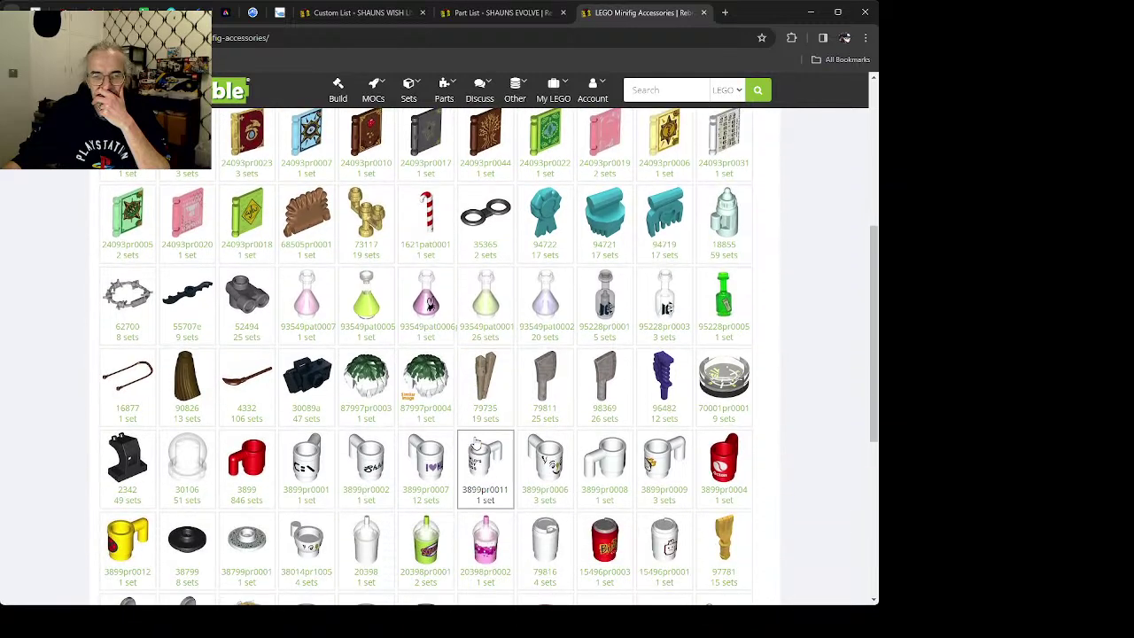
pyautogui.scroll(-1, 479, 447)
pyautogui.scroll(-1, 460, 468)
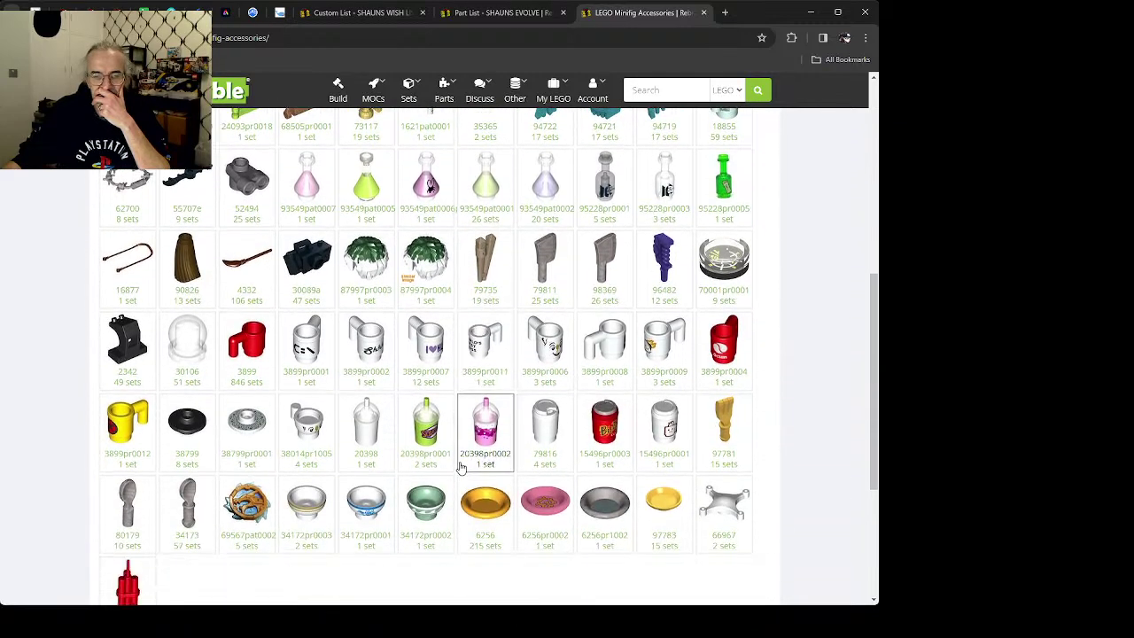
pyautogui.scroll(-1, 461, 467)
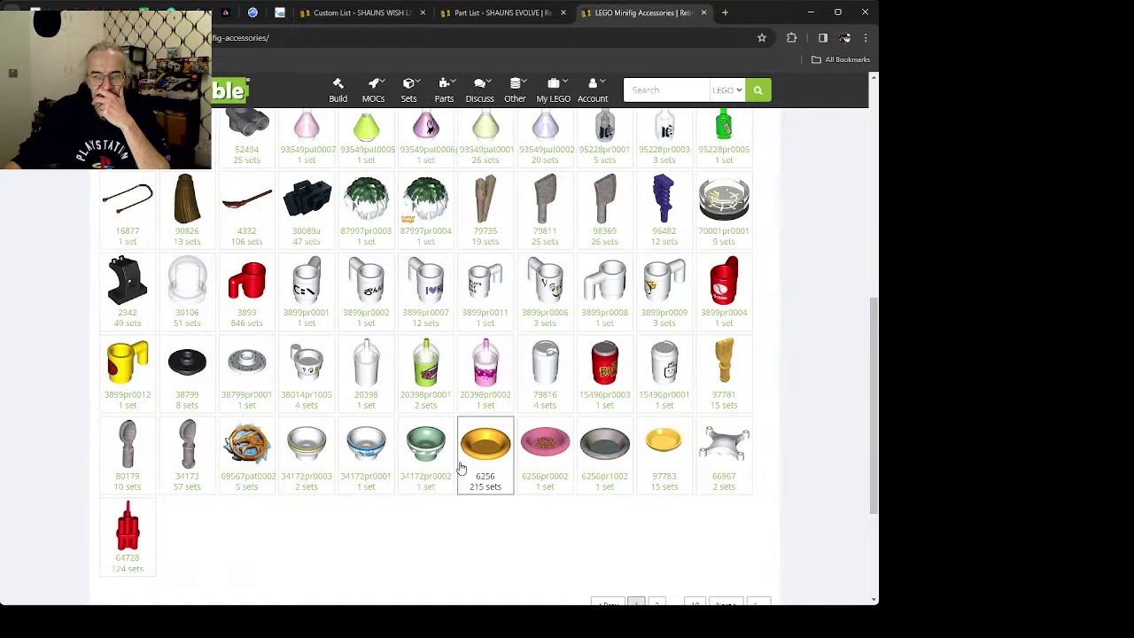
pyautogui.scroll(-1, 475, 464)
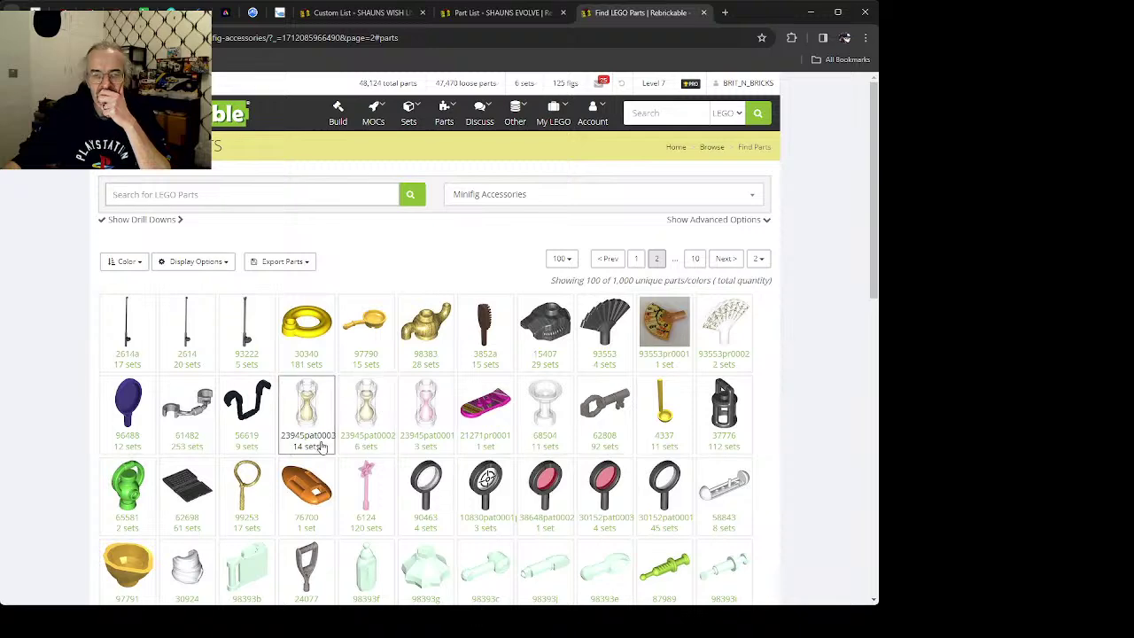
pyautogui.scroll(-2, 383, 447)
pyautogui.scroll(-1, 385, 450)
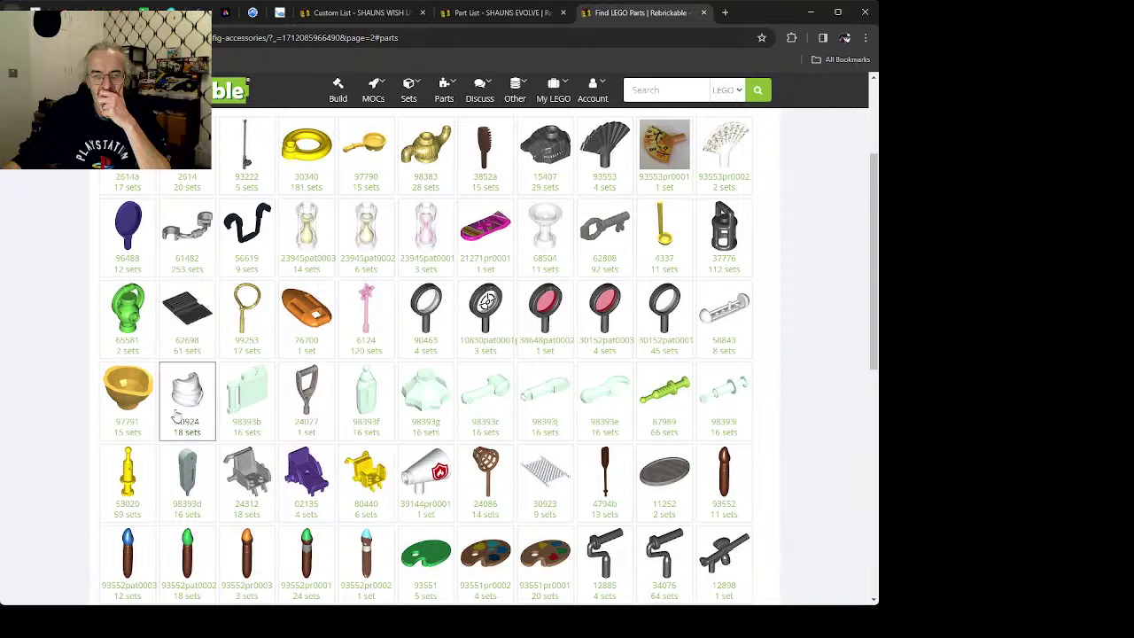
# Step: Open the full details of measuring jug 97791 and view the sets that contain it in red
pyautogui.click(124, 391)
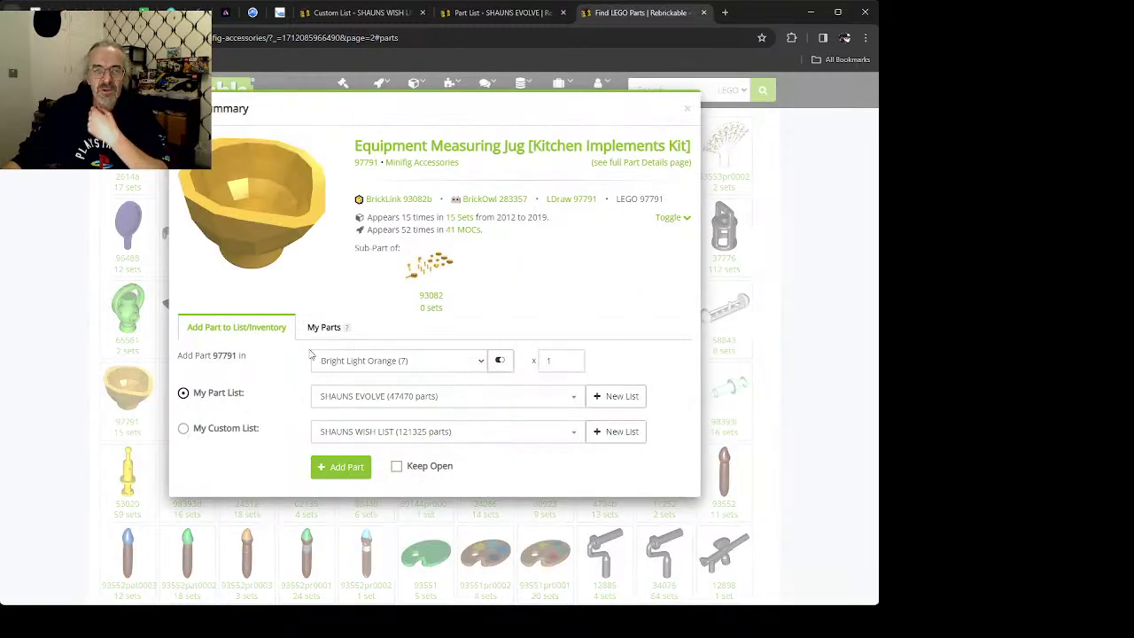
pyautogui.click(447, 153)
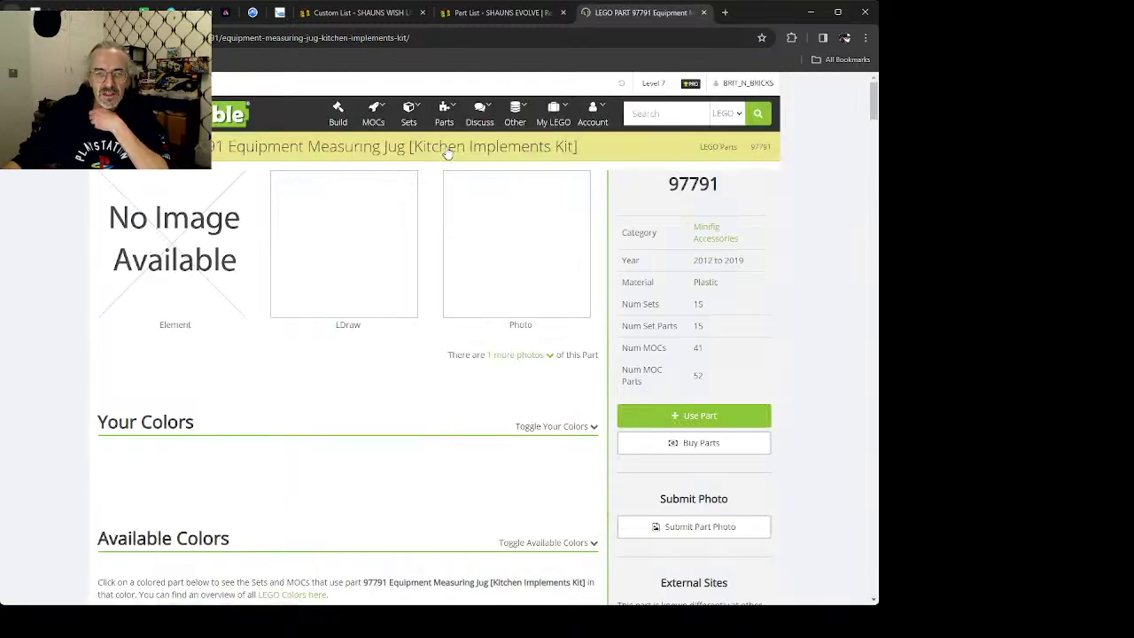
pyautogui.scroll(-3, 340, 447)
pyautogui.scroll(-2, 337, 450)
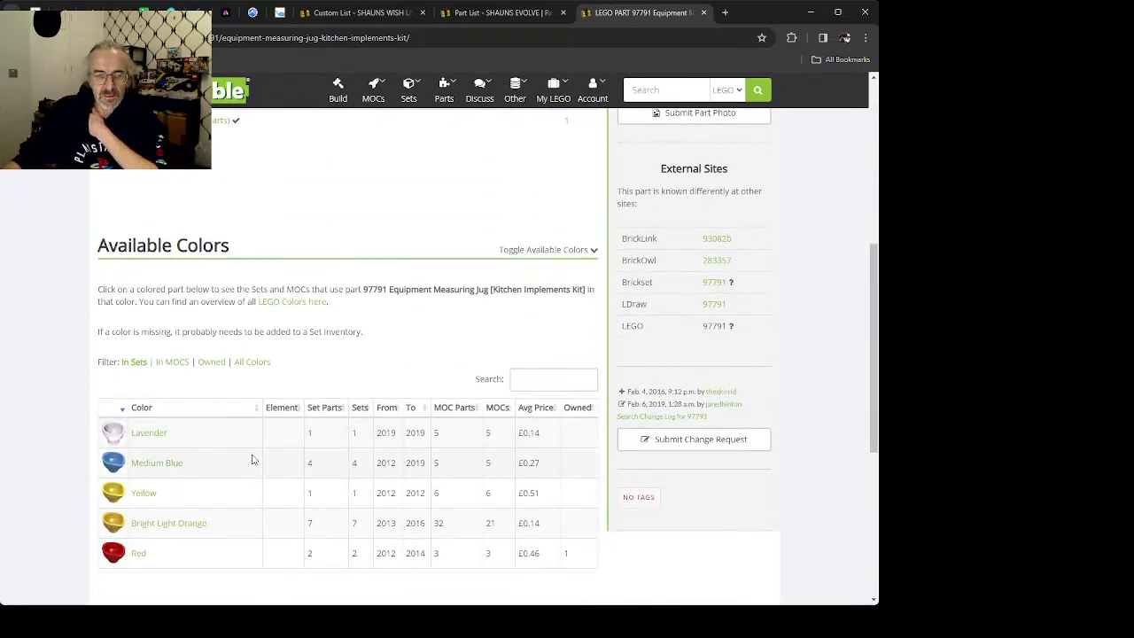
pyautogui.click(140, 560)
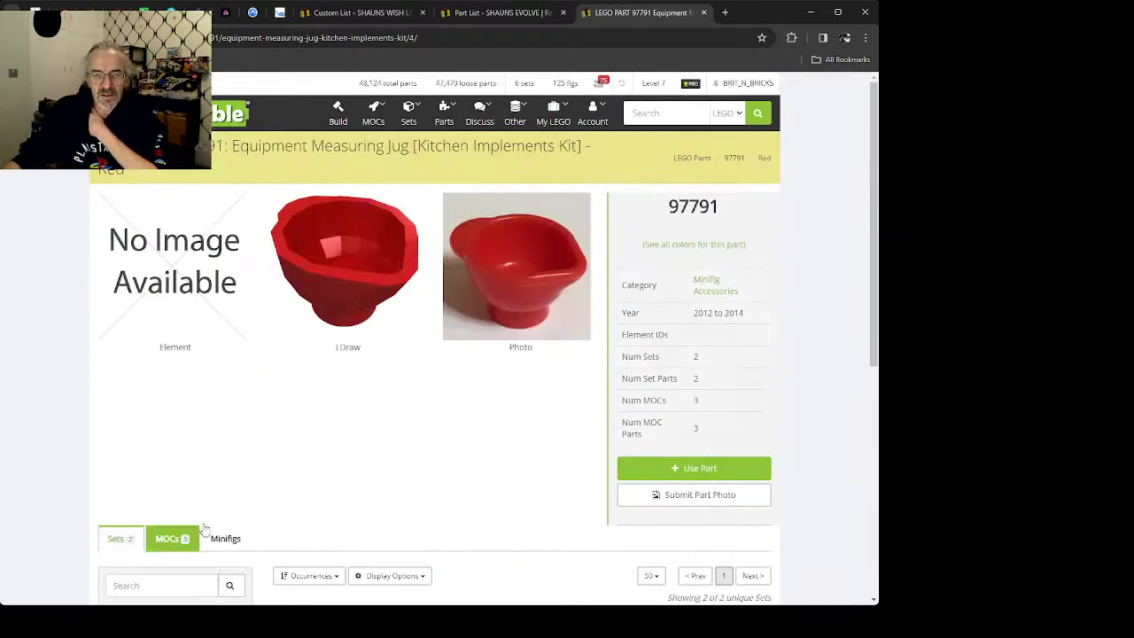
pyautogui.scroll(-4, 306, 459)
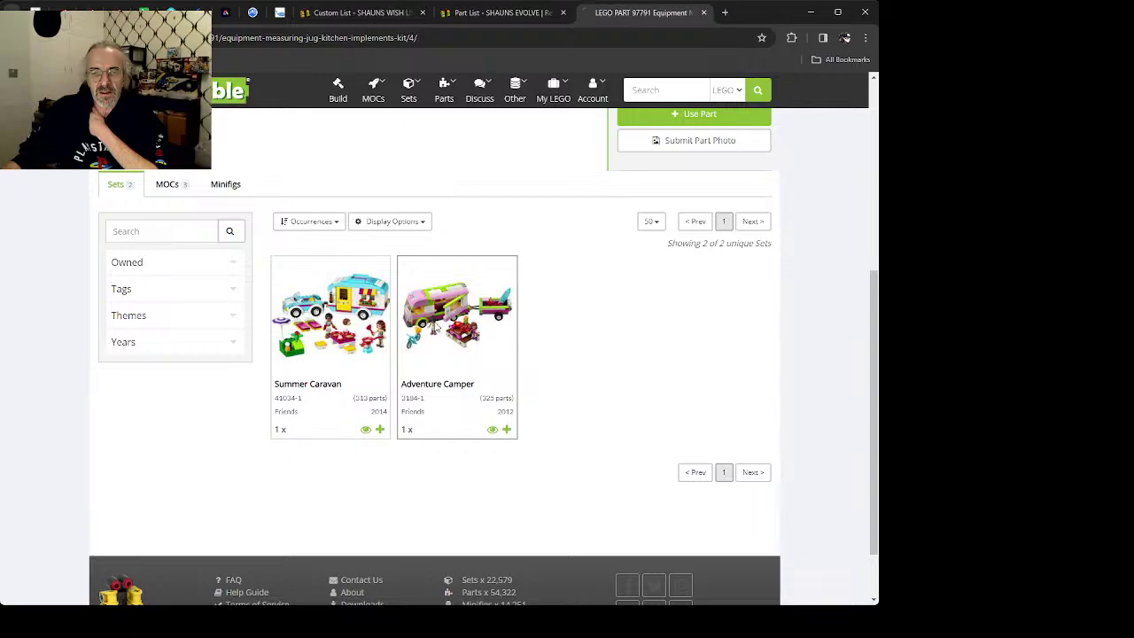
# Step: Open the Adventure Camper set and examine the red kitchen pieces in its parts inventory
pyautogui.click(436, 328)
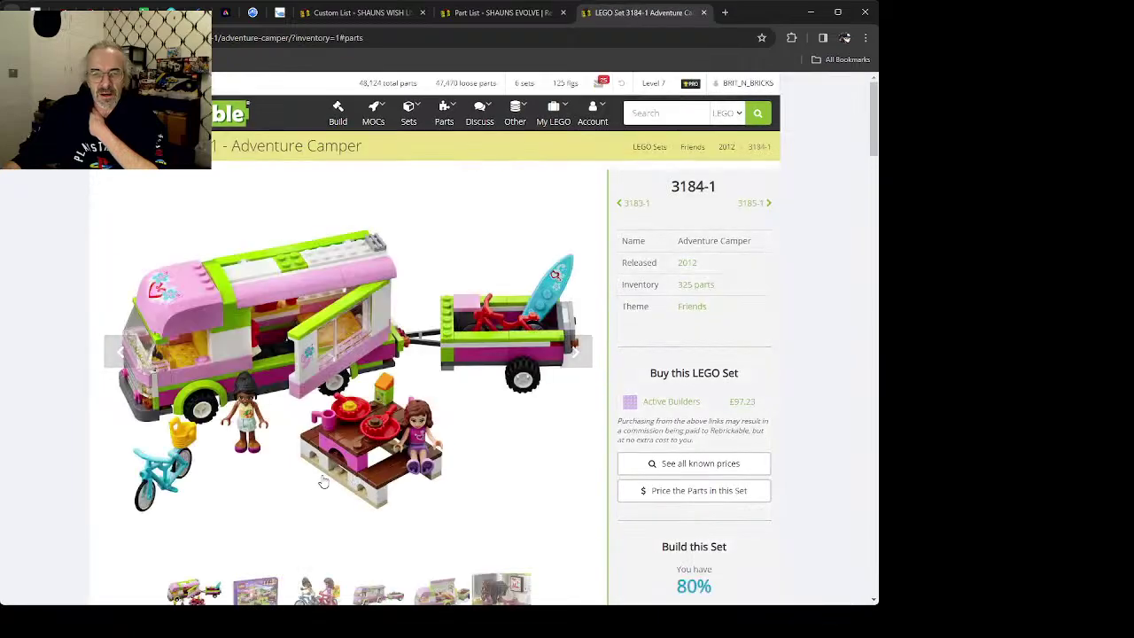
pyautogui.scroll(-3, 312, 472)
pyautogui.scroll(-10, 312, 473)
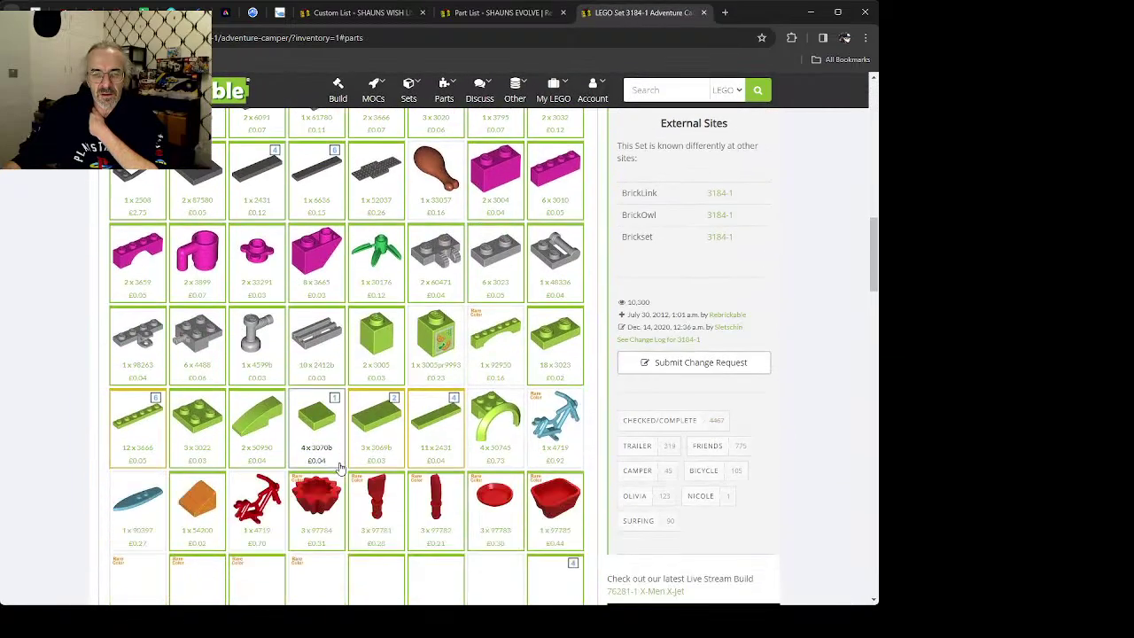
pyautogui.scroll(-1, 341, 465)
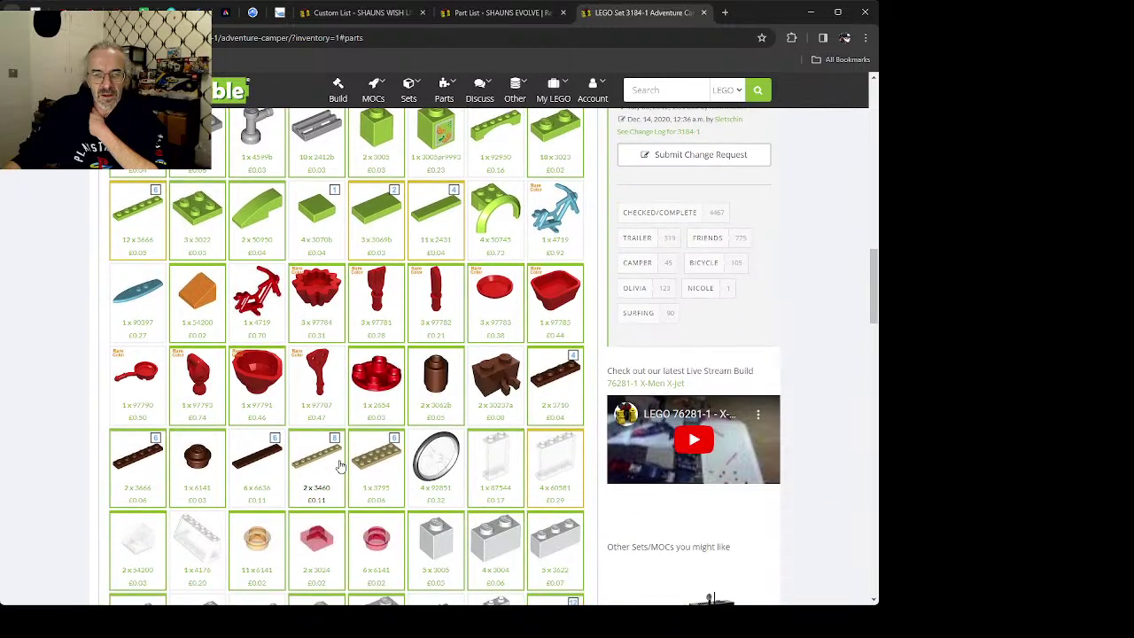
# Step: Open the full details of the red rectangular dish 97785 and go to its available colors
pyautogui.click(564, 292)
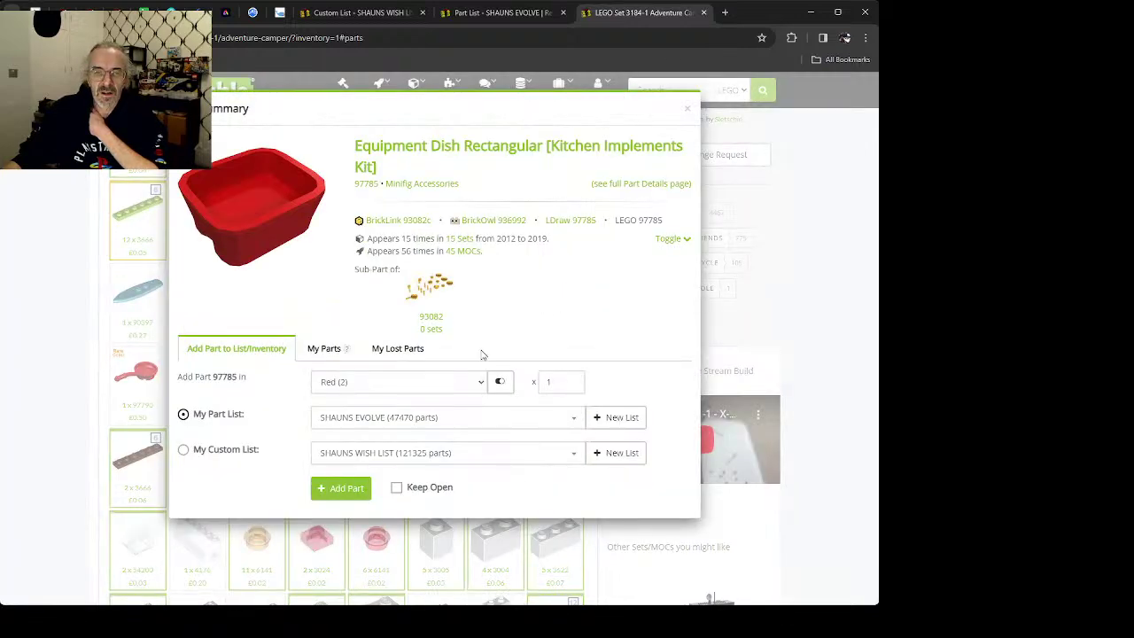
pyautogui.click(464, 149)
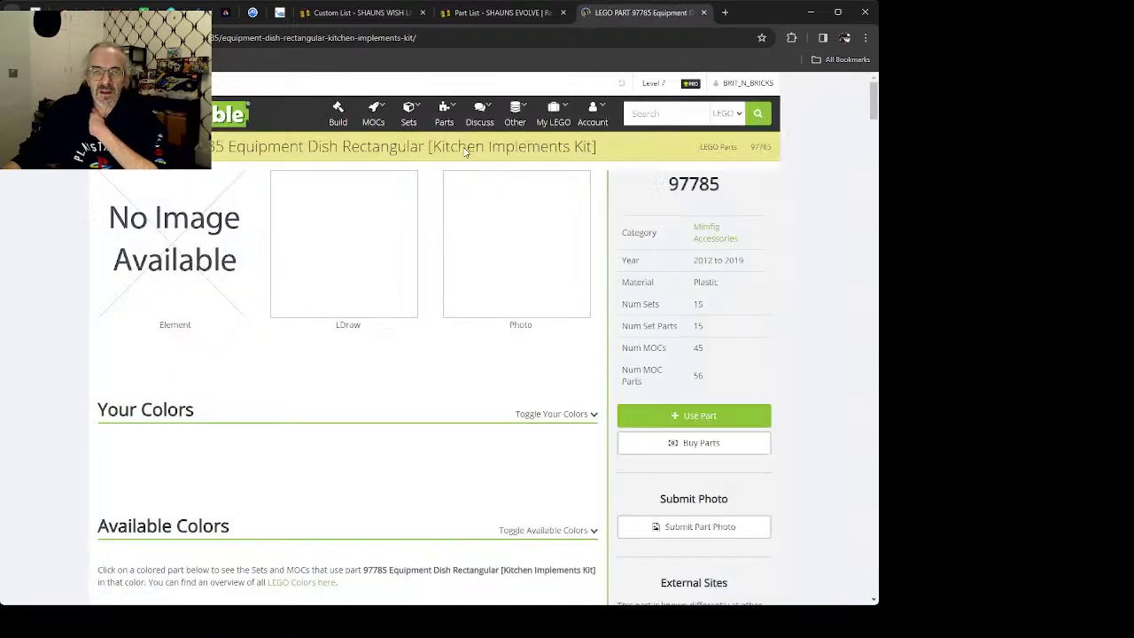
pyautogui.scroll(-4, 310, 375)
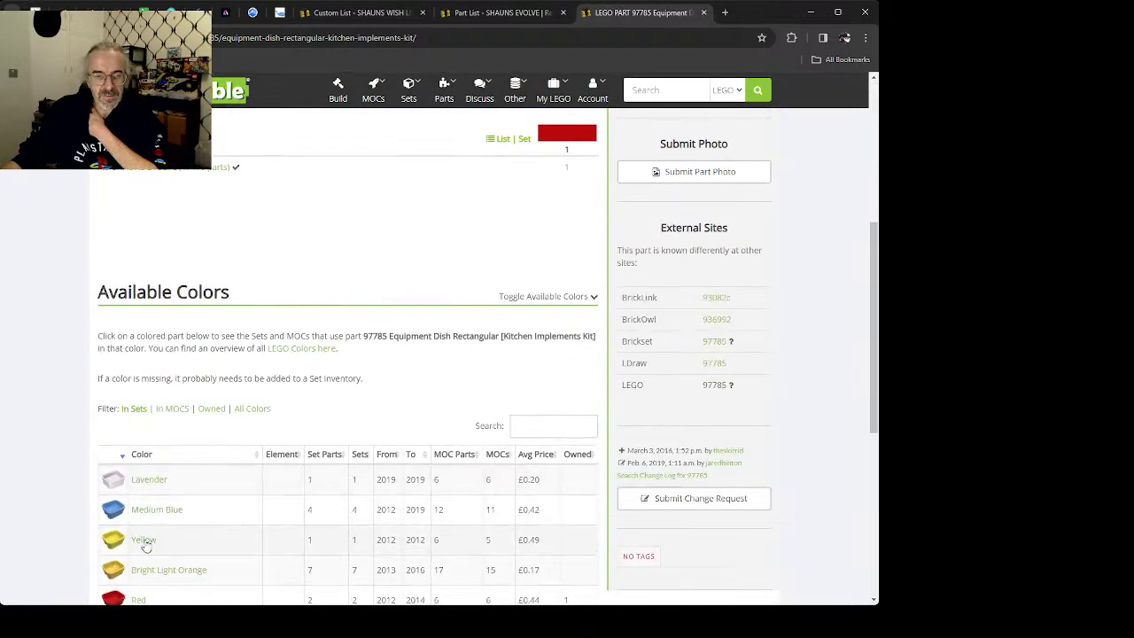
# Step: Select the yellow version of rectangular dish 97785 and add one to the SHAUNS EVOLVE part list
pyautogui.click(144, 539)
pyautogui.scroll(-4, 280, 445)
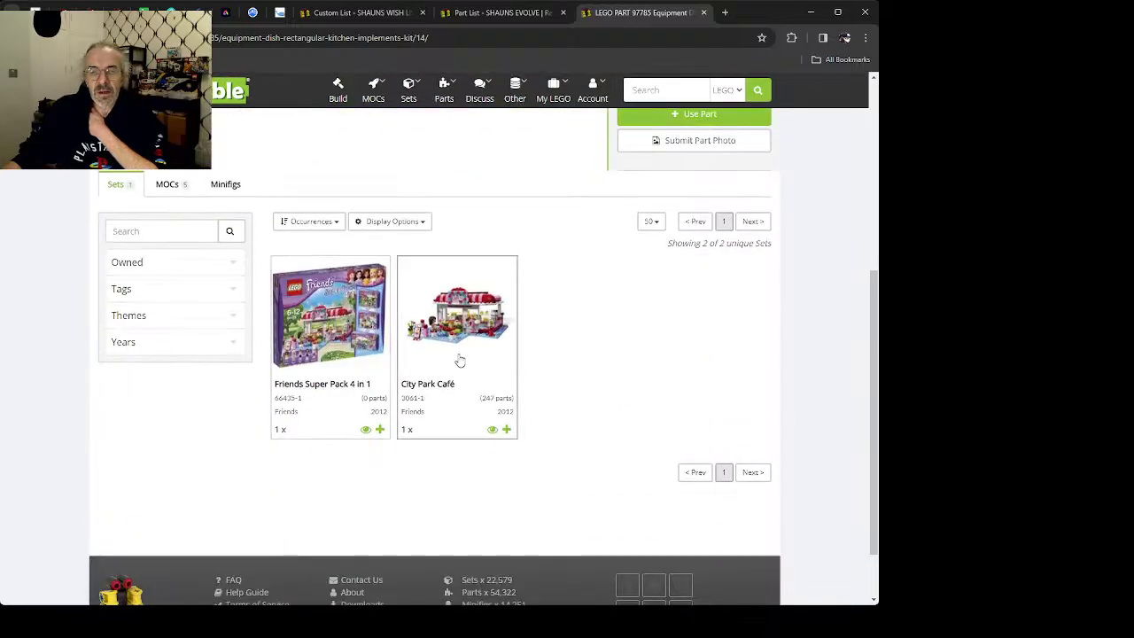
pyautogui.scroll(-1, 496, 362)
pyautogui.scroll(2, 576, 357)
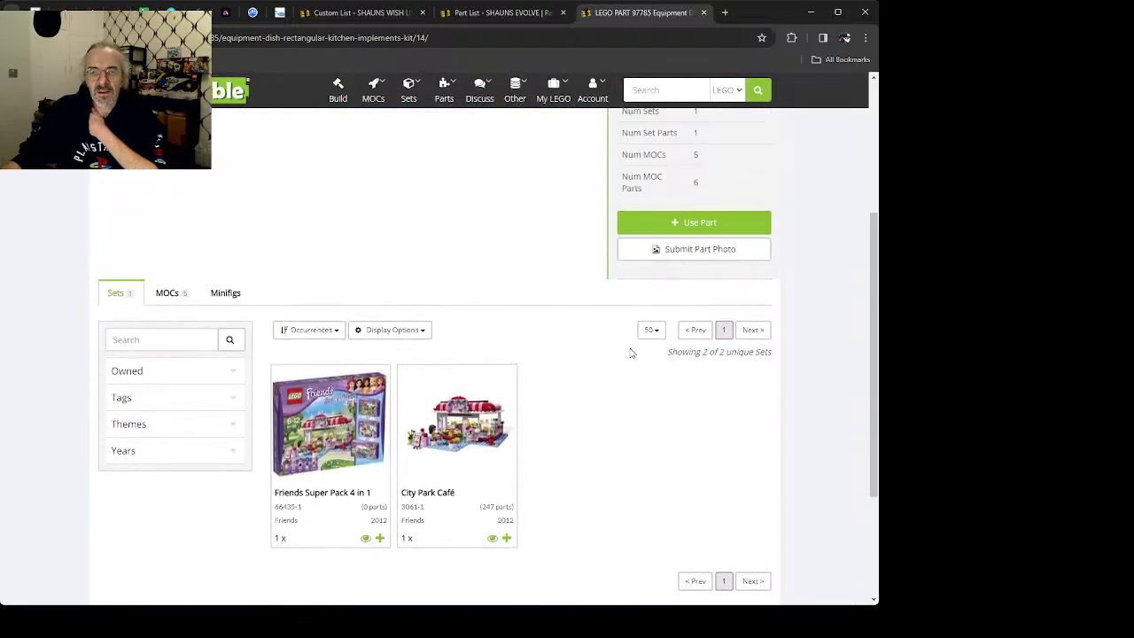
pyautogui.click(693, 232)
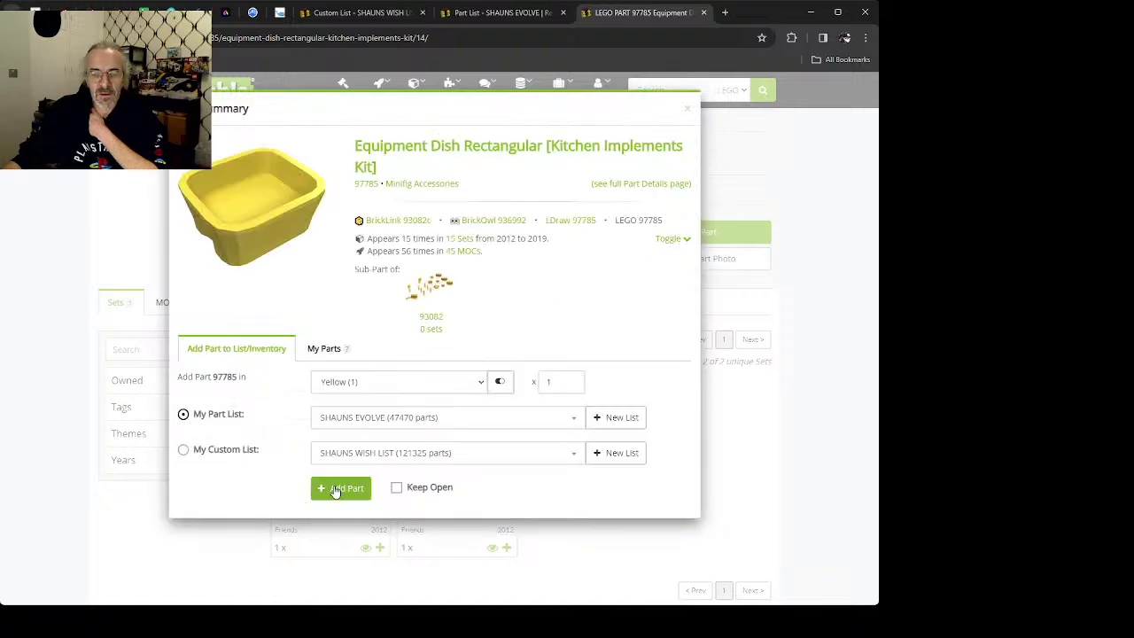
pyautogui.click(336, 490)
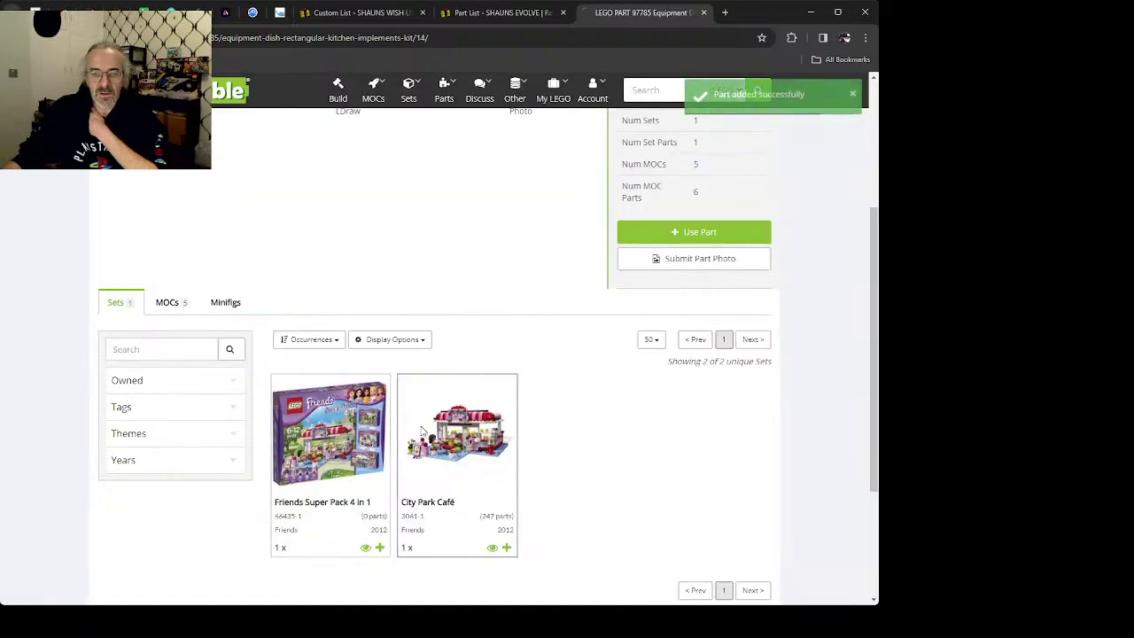
# Step: Open the City Park Café set and examine the parts in its inventory
pyautogui.click(422, 431)
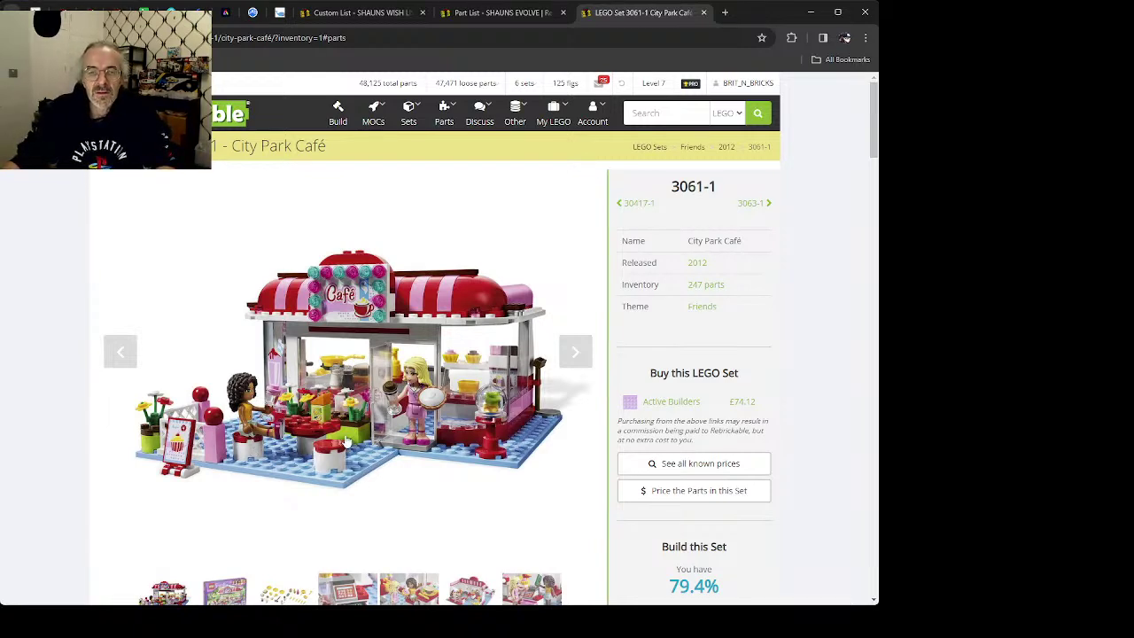
pyautogui.scroll(-5, 344, 434)
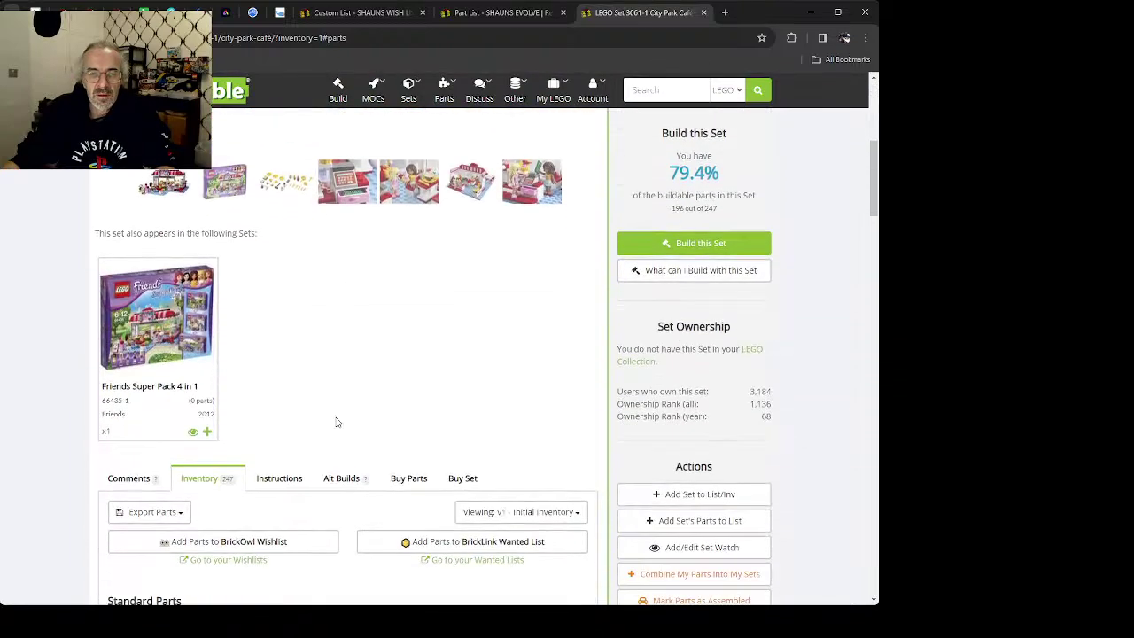
pyautogui.scroll(-7, 337, 423)
pyautogui.scroll(10, 351, 414)
pyautogui.scroll(-2, 353, 415)
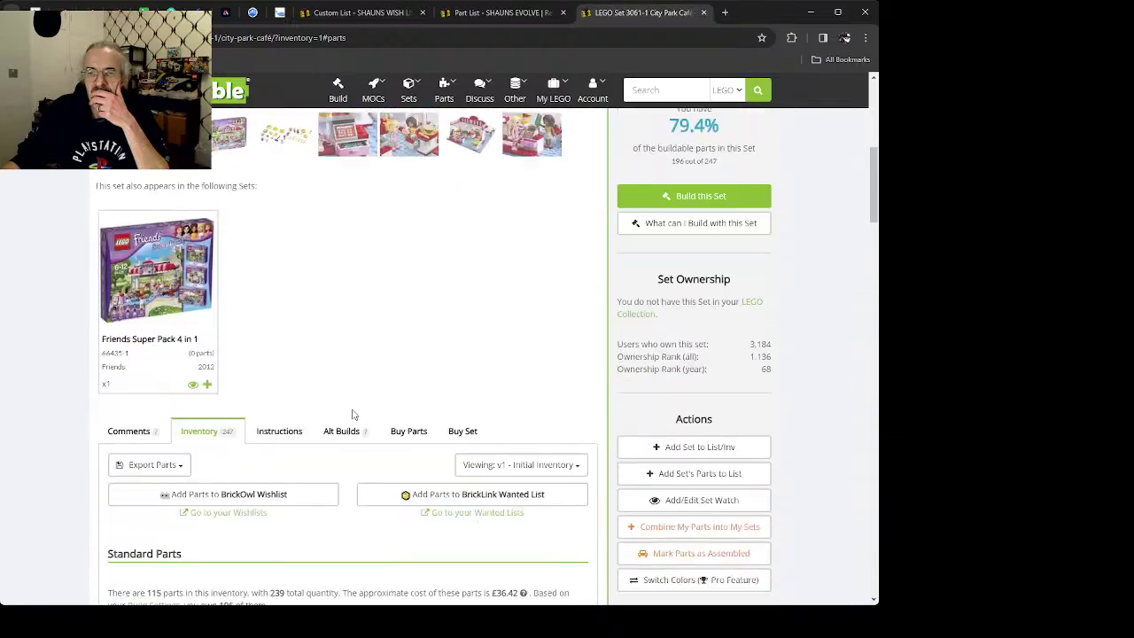
pyautogui.scroll(-5, 352, 415)
pyautogui.scroll(-2, 353, 416)
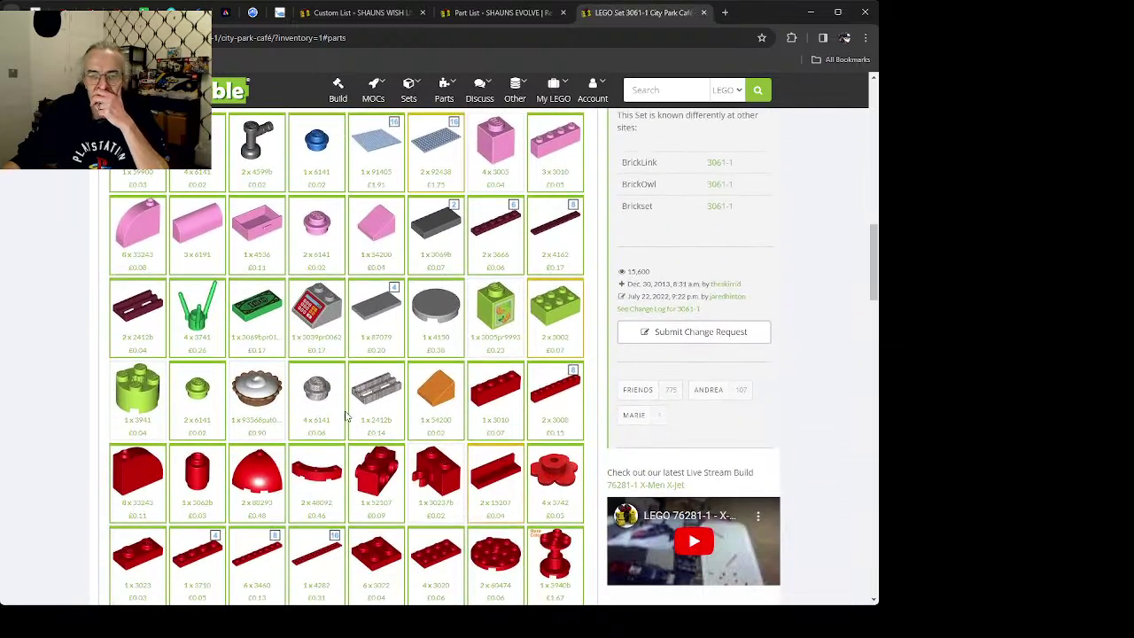
# Step: Look through the rest of the City Park Café inventory down to the yellow kitchen utensils
pyautogui.scroll(-1, 345, 416)
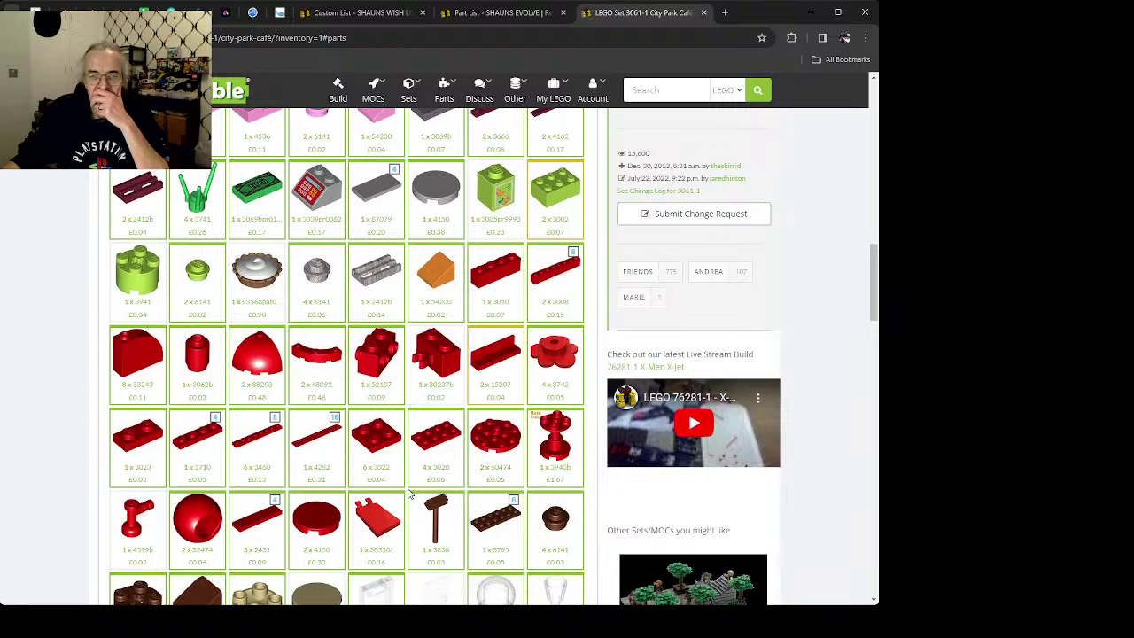
pyautogui.scroll(-3, 413, 492)
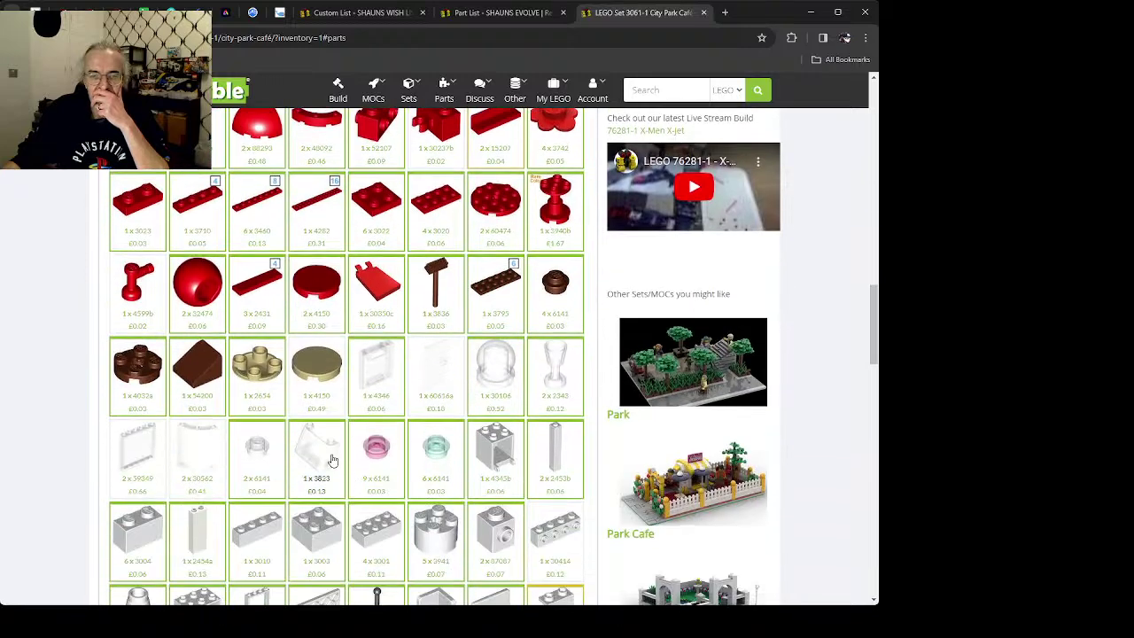
pyautogui.scroll(-4, 332, 460)
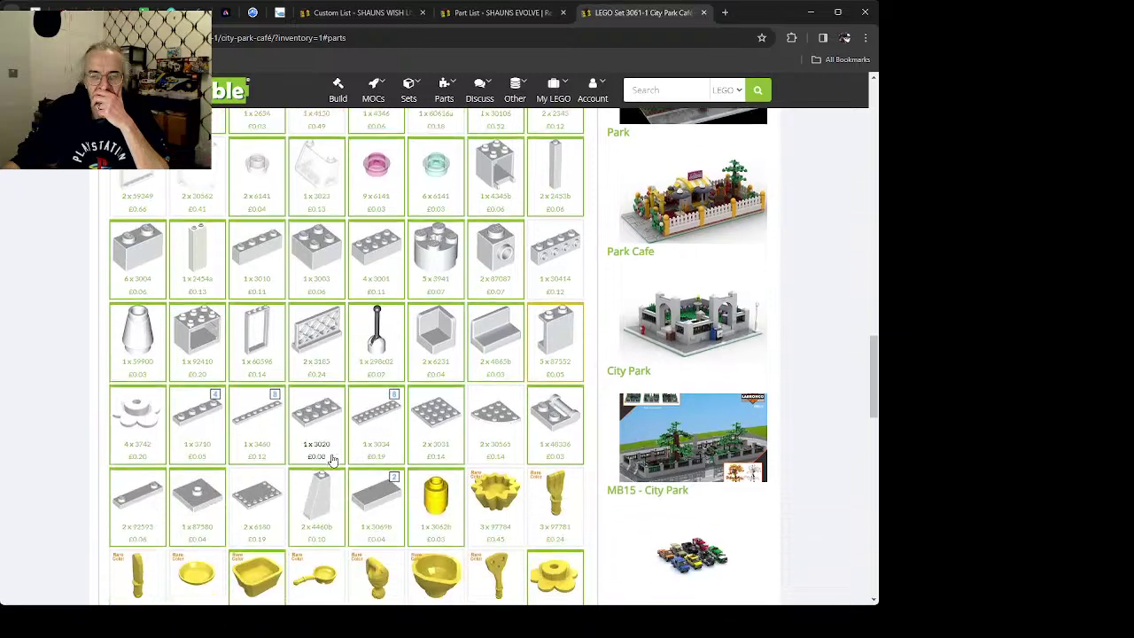
pyautogui.scroll(-1, 332, 460)
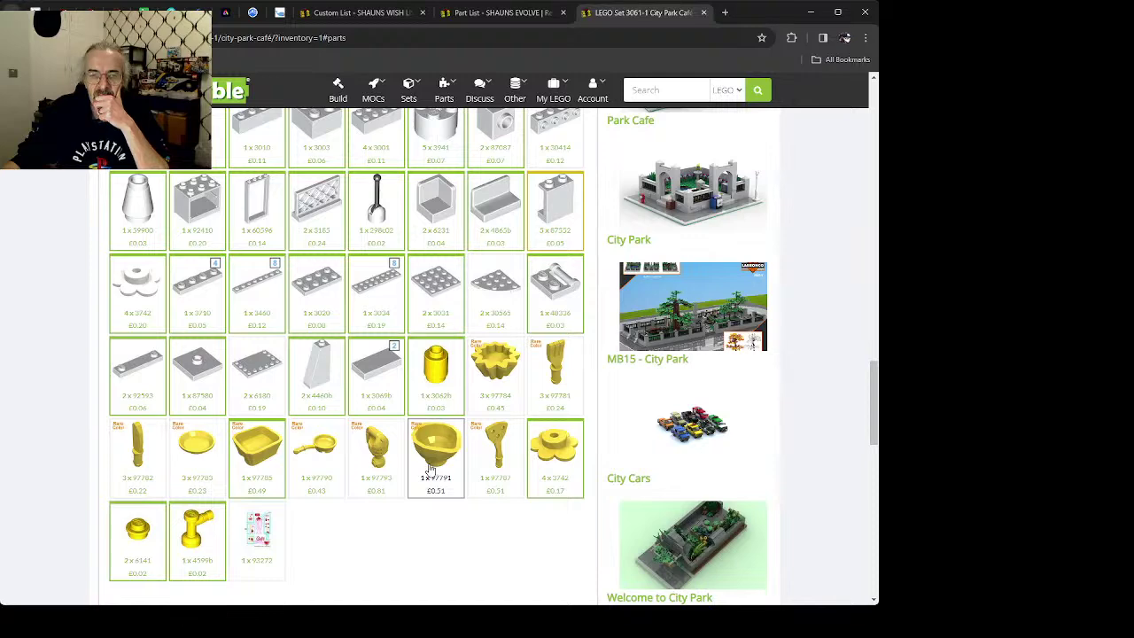
# Step: Return to the main picture of the City Park Café set and examine the kitchen items shown in it
pyautogui.scroll(4, 429, 469)
pyautogui.scroll(2, 427, 470)
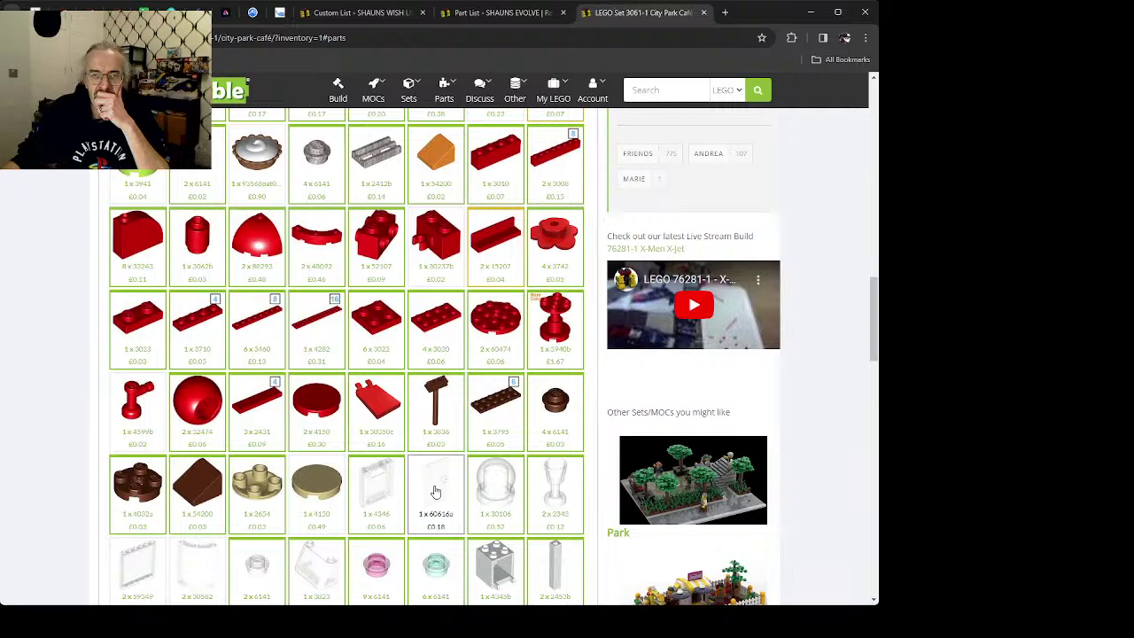
pyautogui.scroll(4, 435, 492)
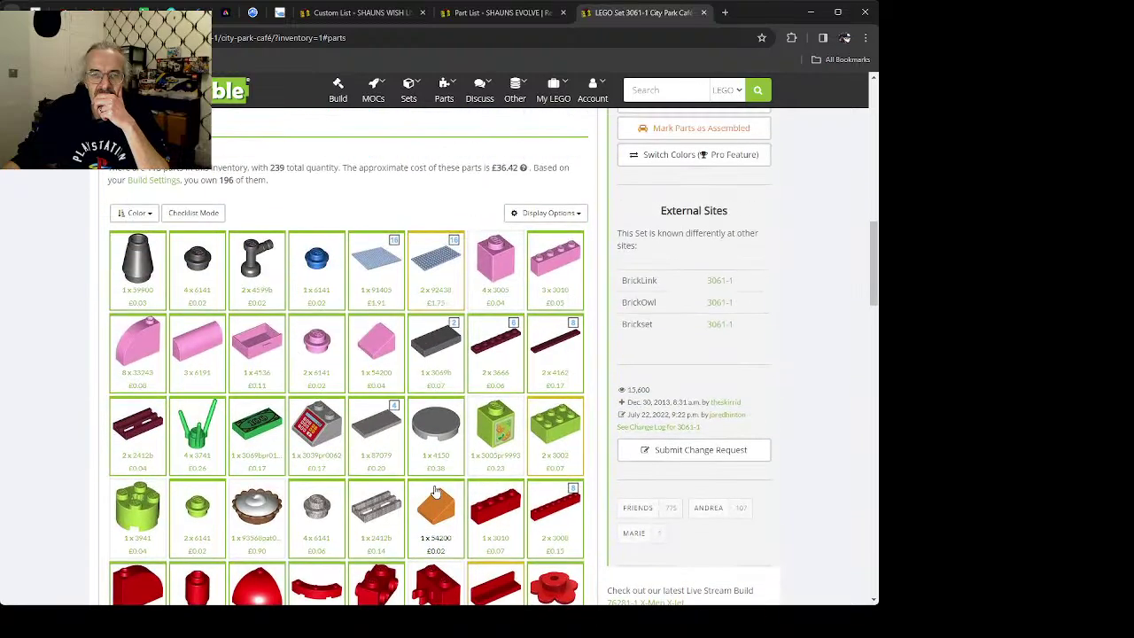
pyautogui.scroll(6, 435, 492)
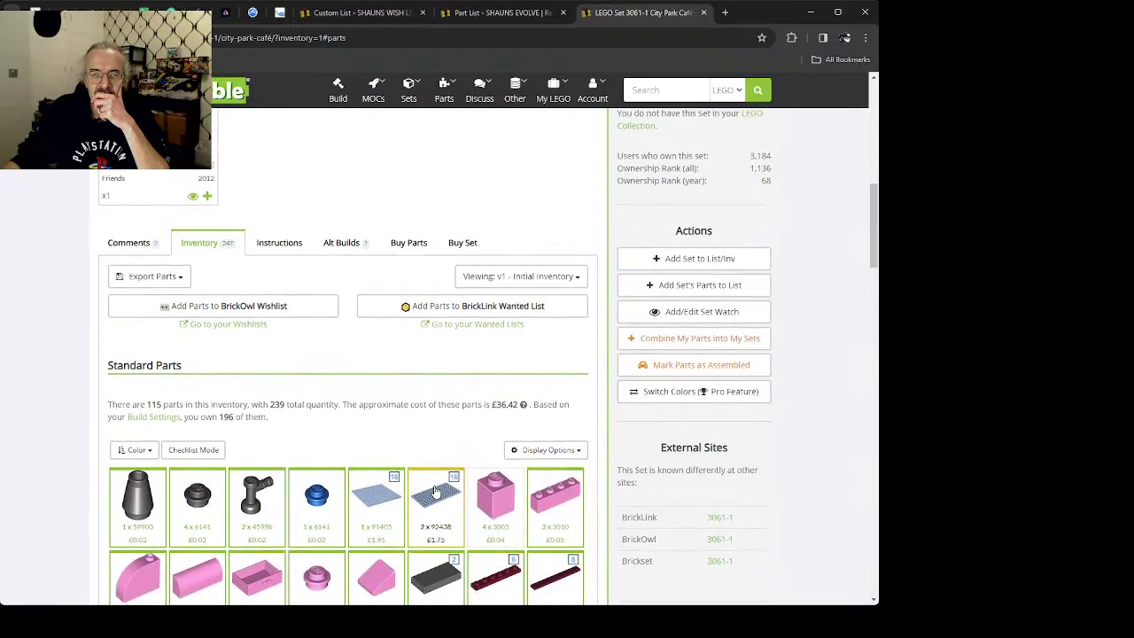
pyautogui.scroll(3, 435, 492)
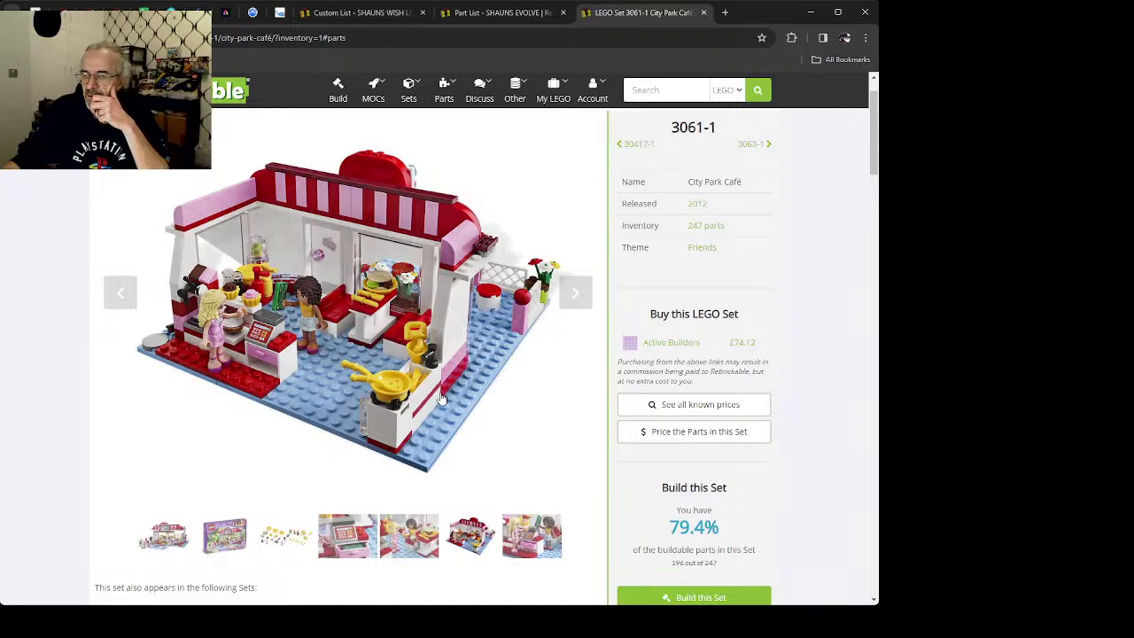
pyautogui.scroll(1, 443, 399)
pyautogui.scroll(-1, 456, 427)
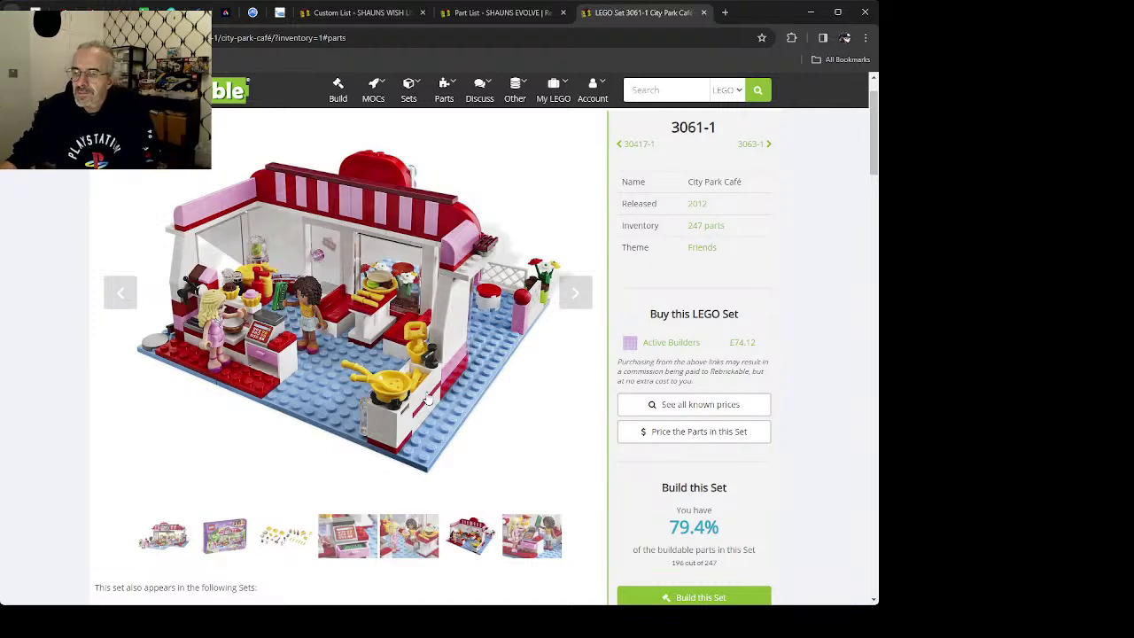
pyautogui.scroll(1, 400, 361)
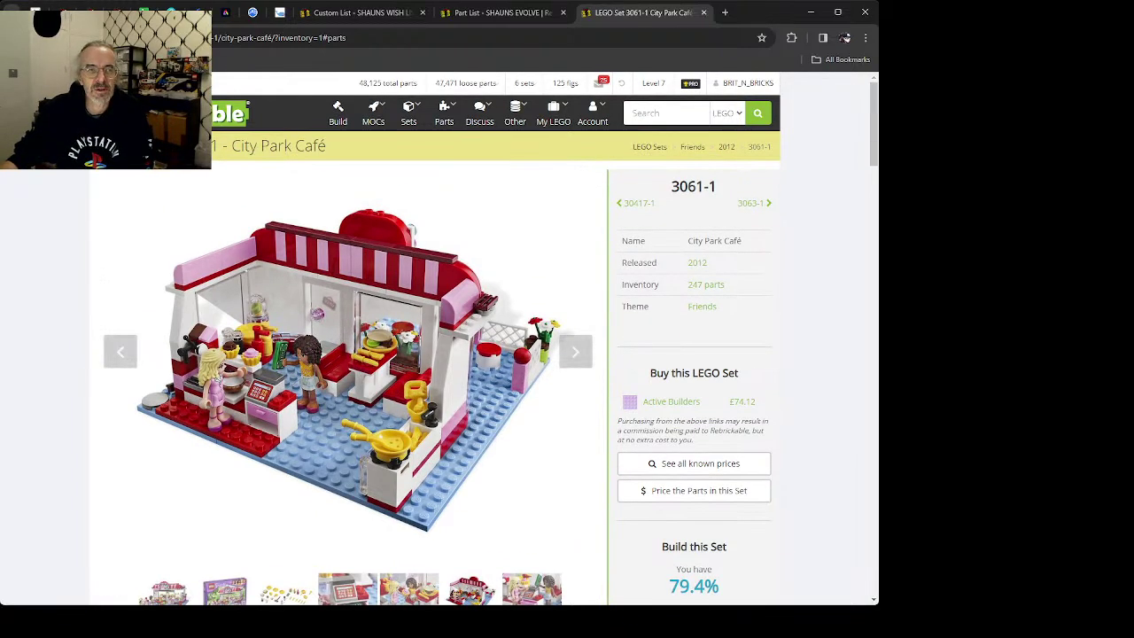
# Step: Recheck the City Park Café parts inventory, including the yellow kitchen pieces, and return to the set's picture thumbnails
pyautogui.hotkey('alt', 'Left')
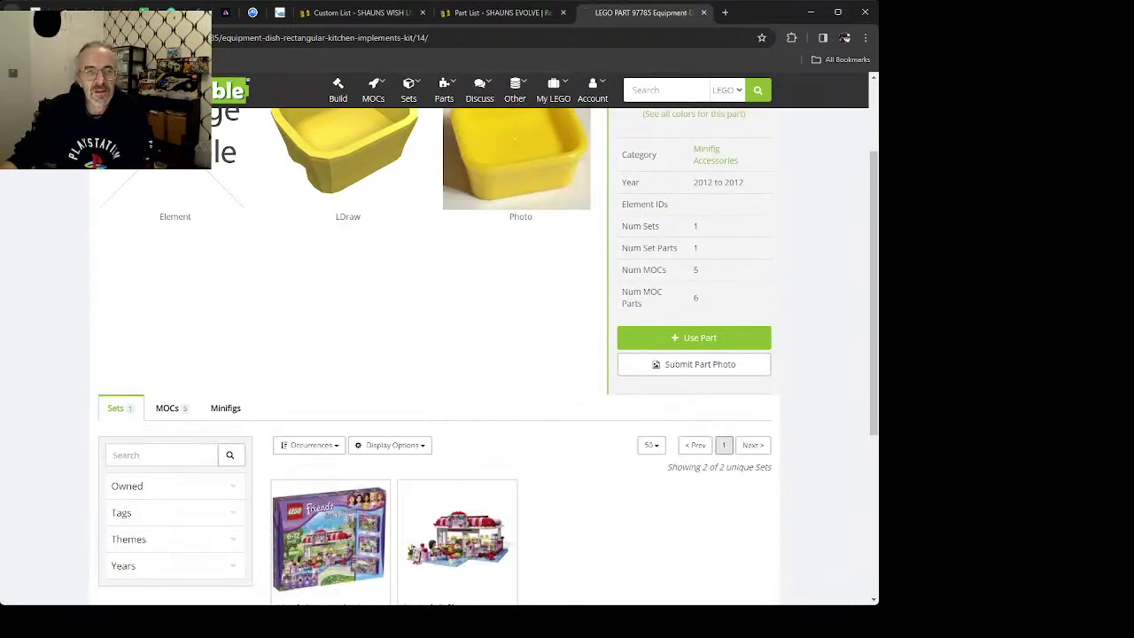
pyautogui.hotkey('alt', 'Right')
pyautogui.scroll(-4, 388, 330)
pyautogui.scroll(-1, 387, 331)
pyautogui.scroll(-1, 387, 330)
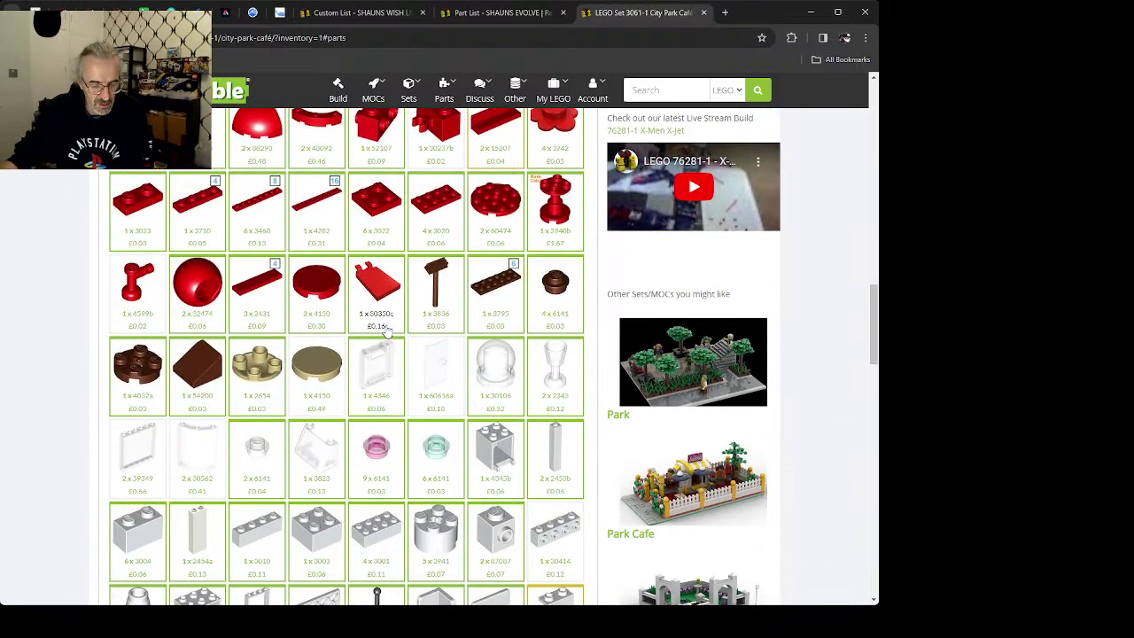
pyautogui.scroll(-5, 387, 331)
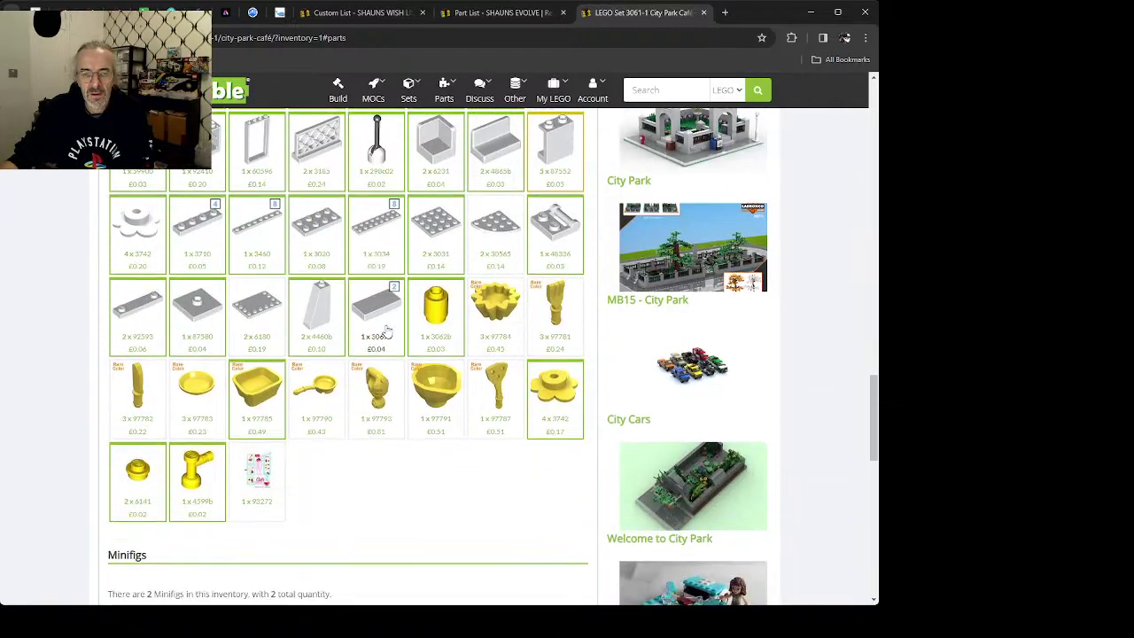
pyautogui.scroll(10, 384, 328)
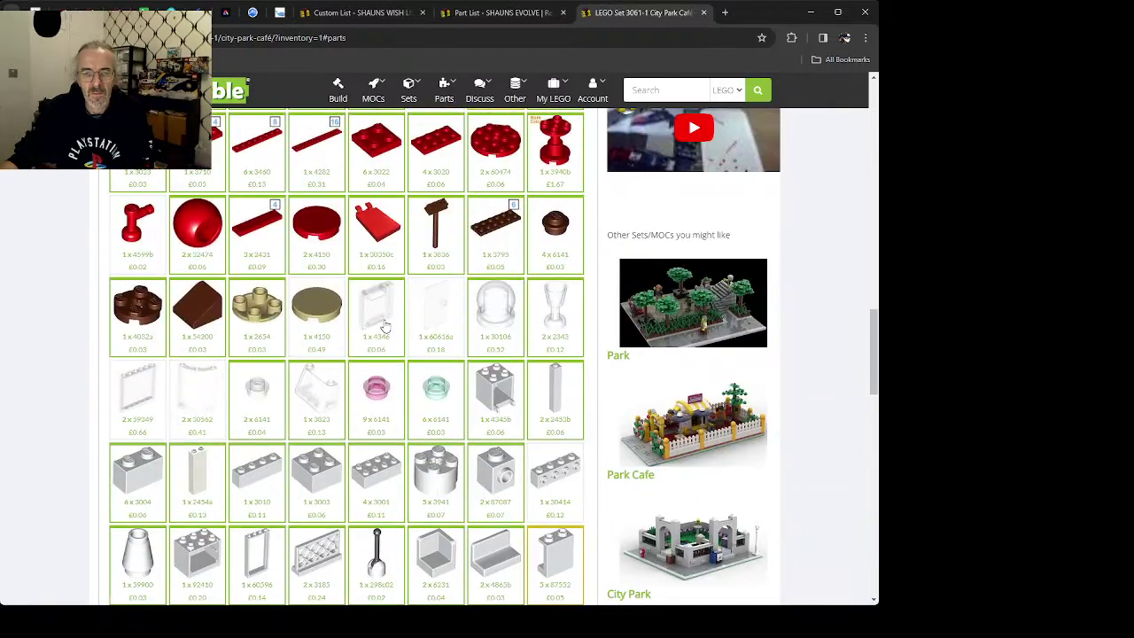
pyautogui.scroll(6, 381, 310)
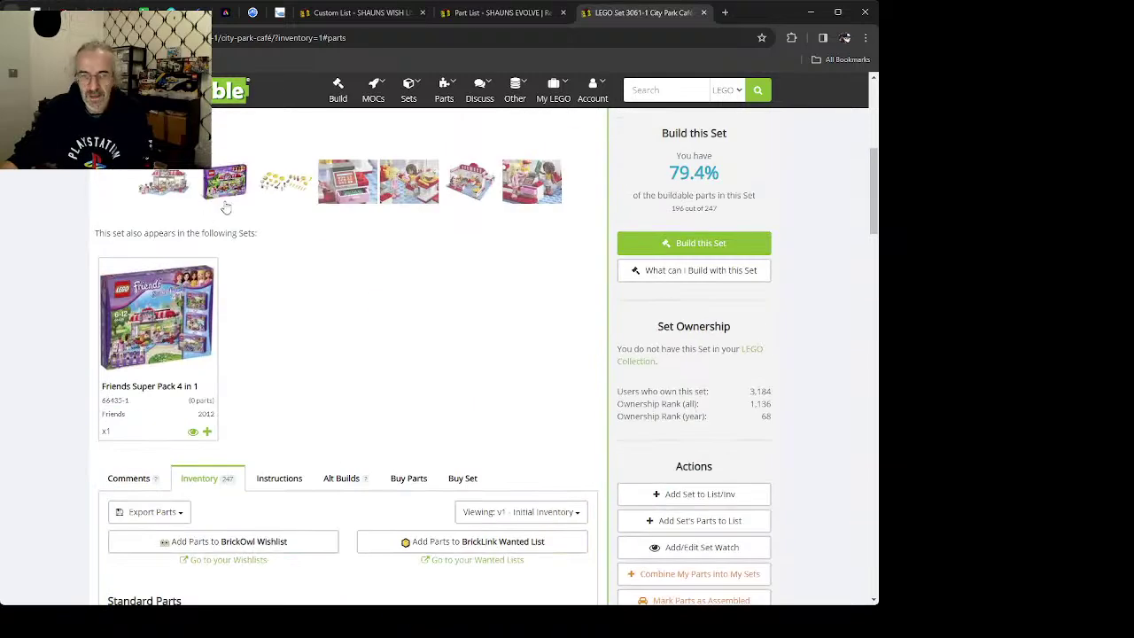
# Step: Leave the set and dish pages and search the parts catalogue for "shield"
pyautogui.hotkey('alt', 'Left')
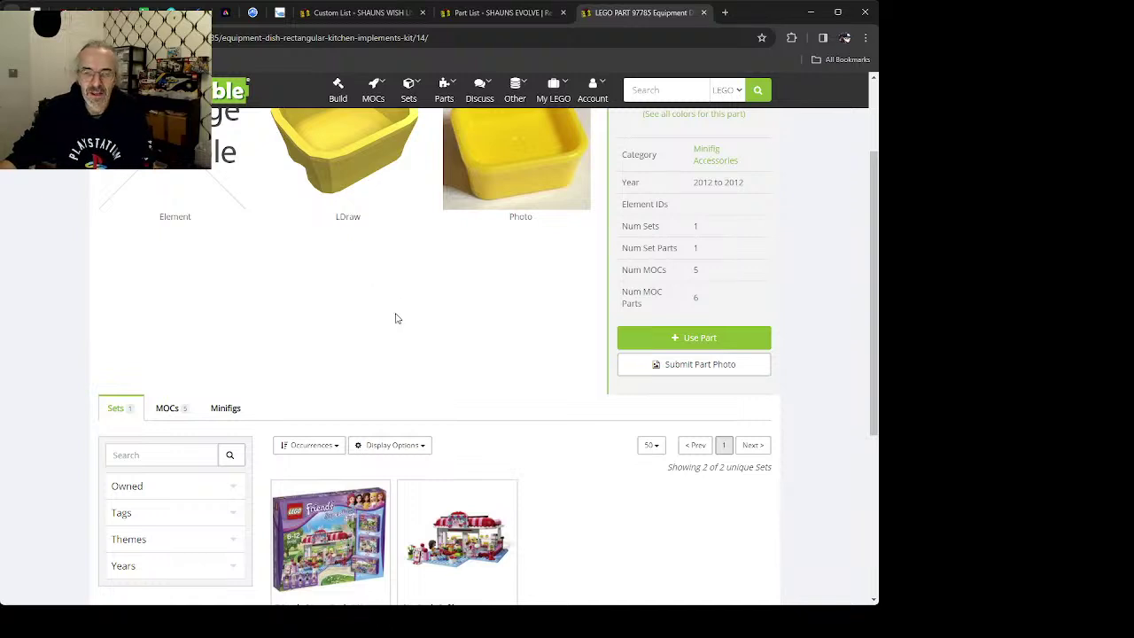
pyautogui.scroll(-10, 443, 354)
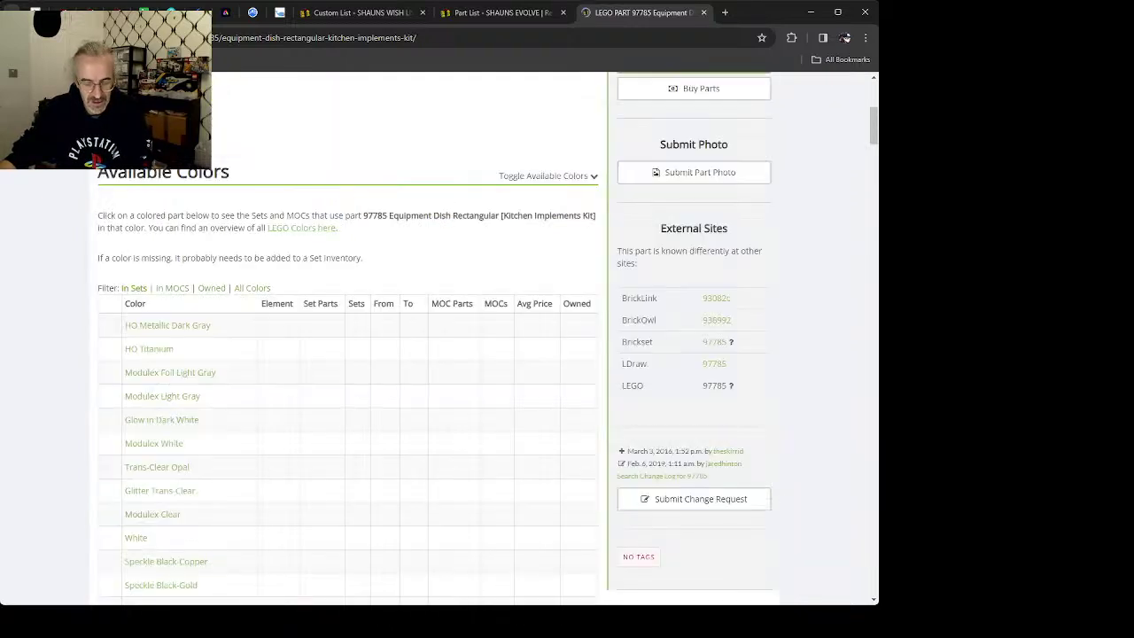
pyautogui.scroll(1, 346, 354)
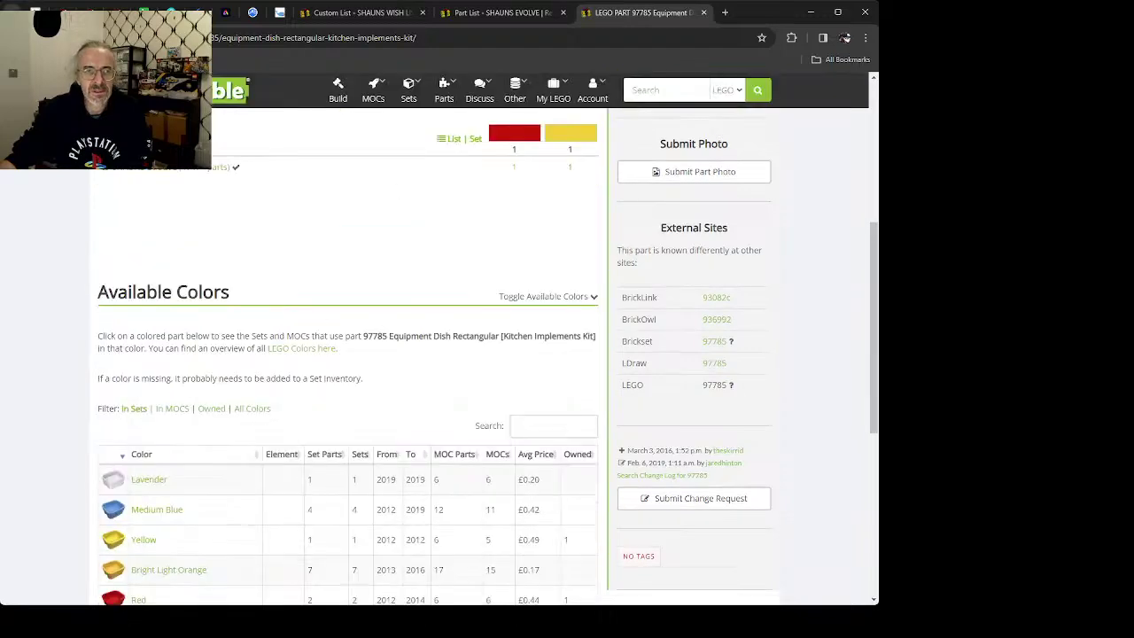
pyautogui.hotkey('alt', 'Left')
pyautogui.scroll(6, 324, 240)
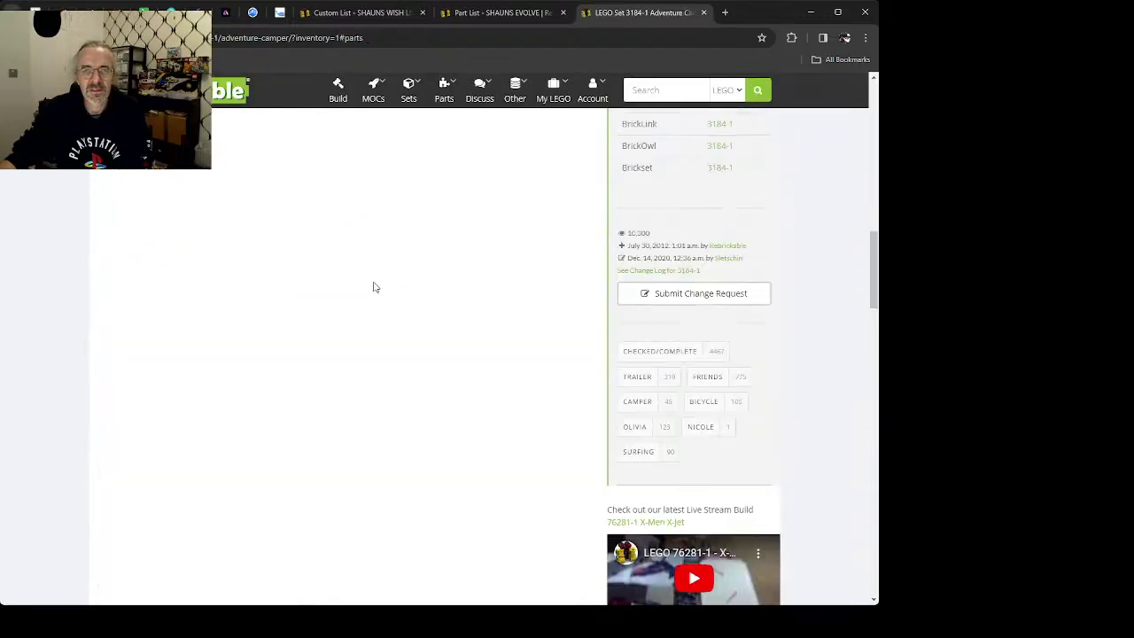
pyautogui.scroll(8, 437, 241)
pyautogui.moveTo(444, 115)
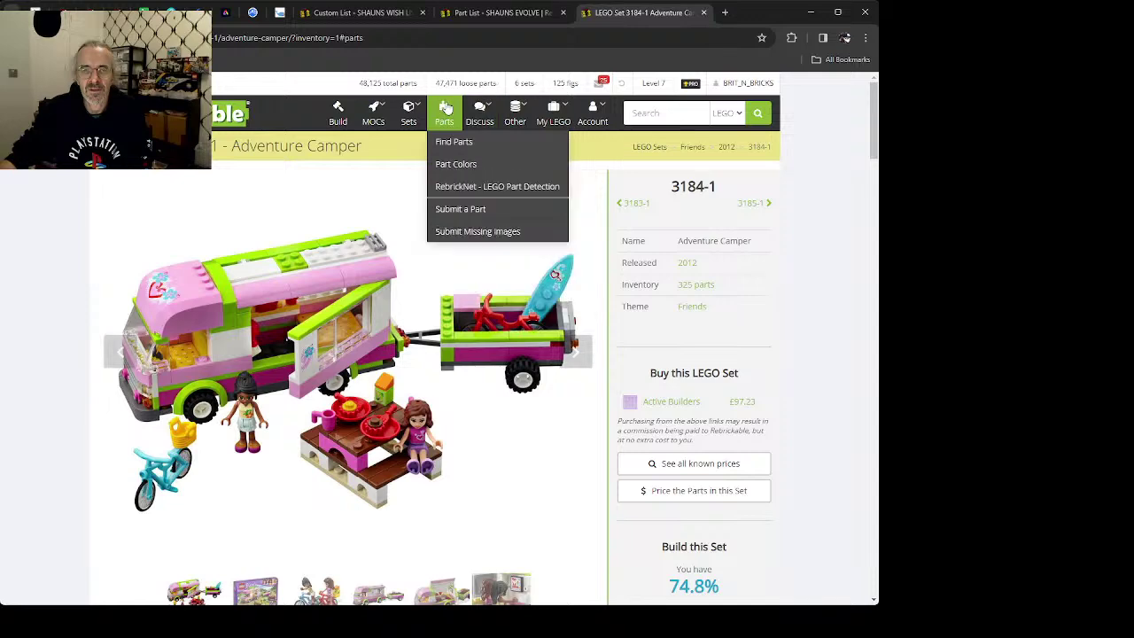
pyautogui.click(444, 149)
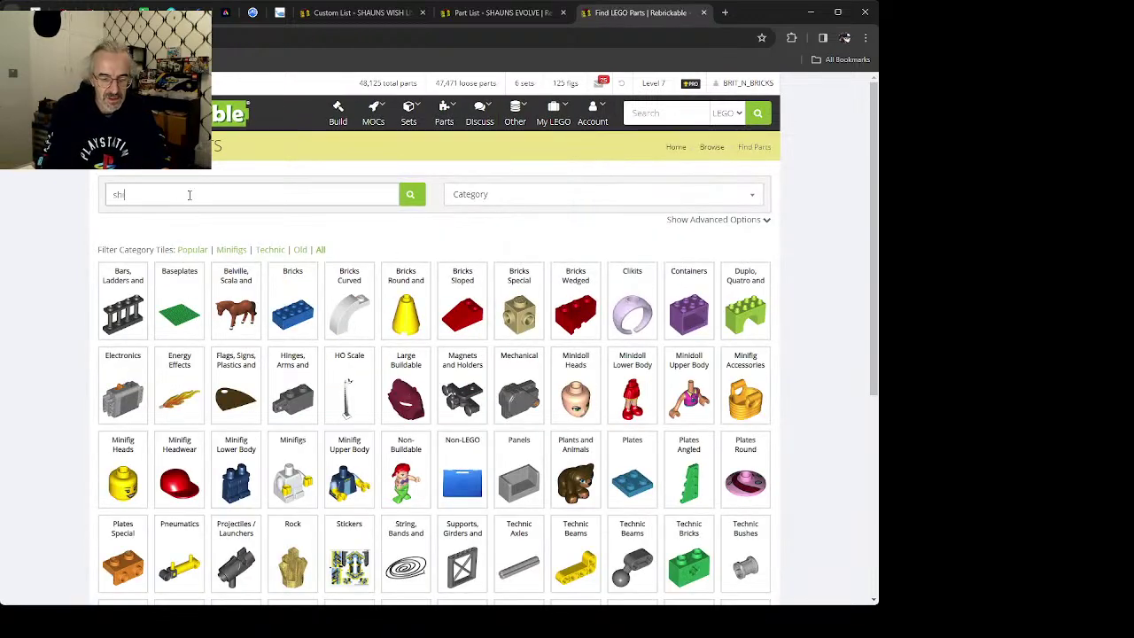
pyautogui.press('Return')
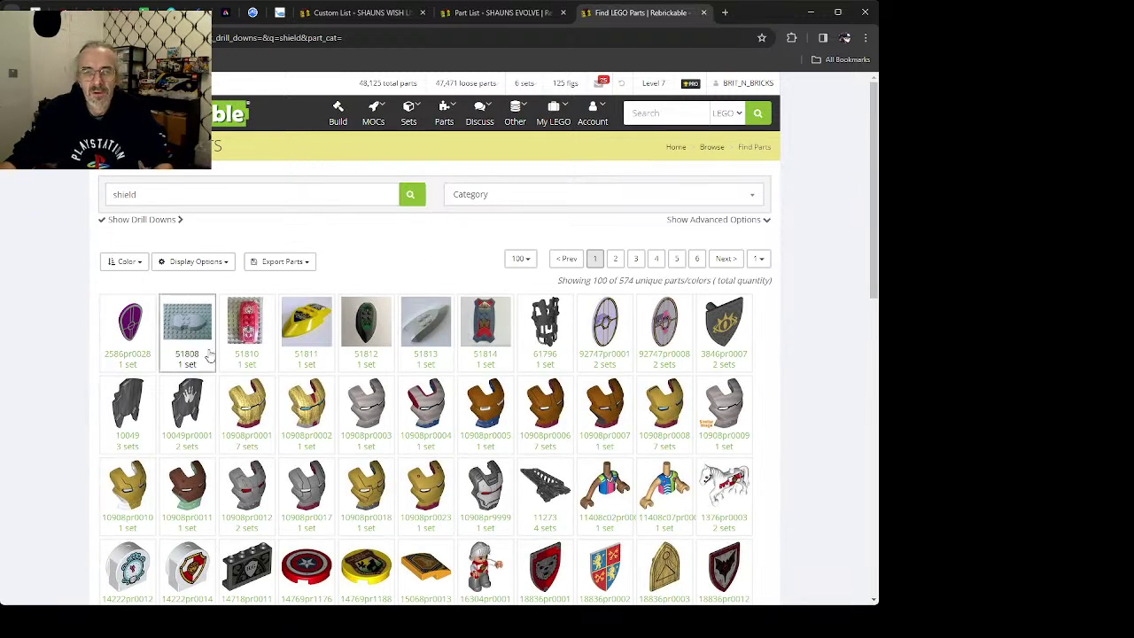
# Step: Narrow the parts search to "shield round" and look through the matching shields
pyautogui.click(172, 198)
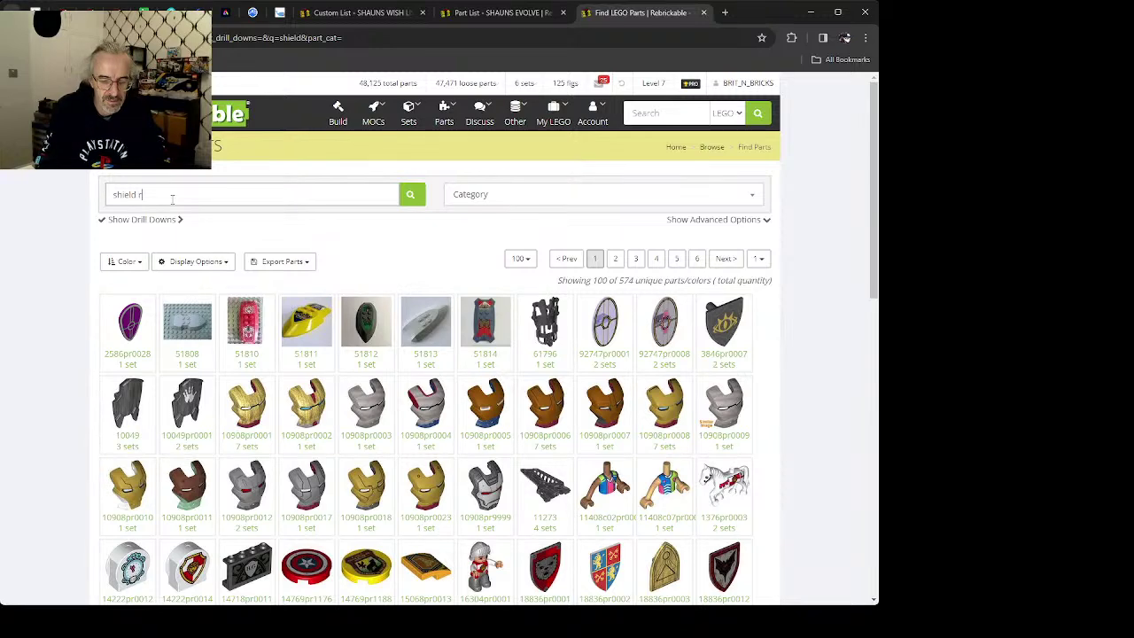
pyautogui.press('Return')
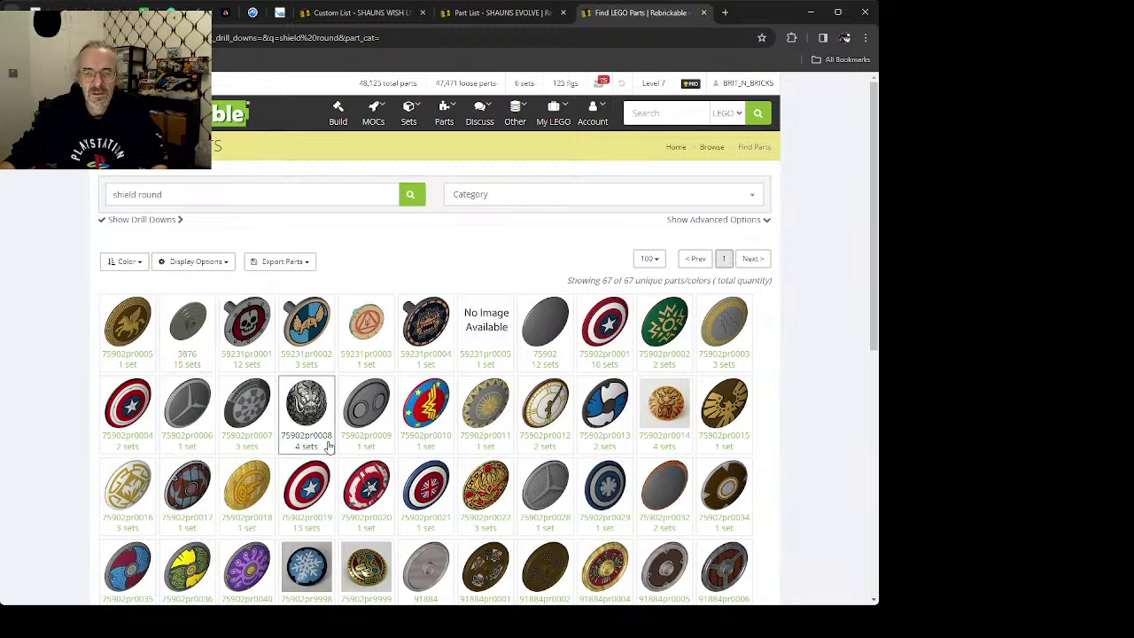
pyautogui.scroll(-2, 366, 417)
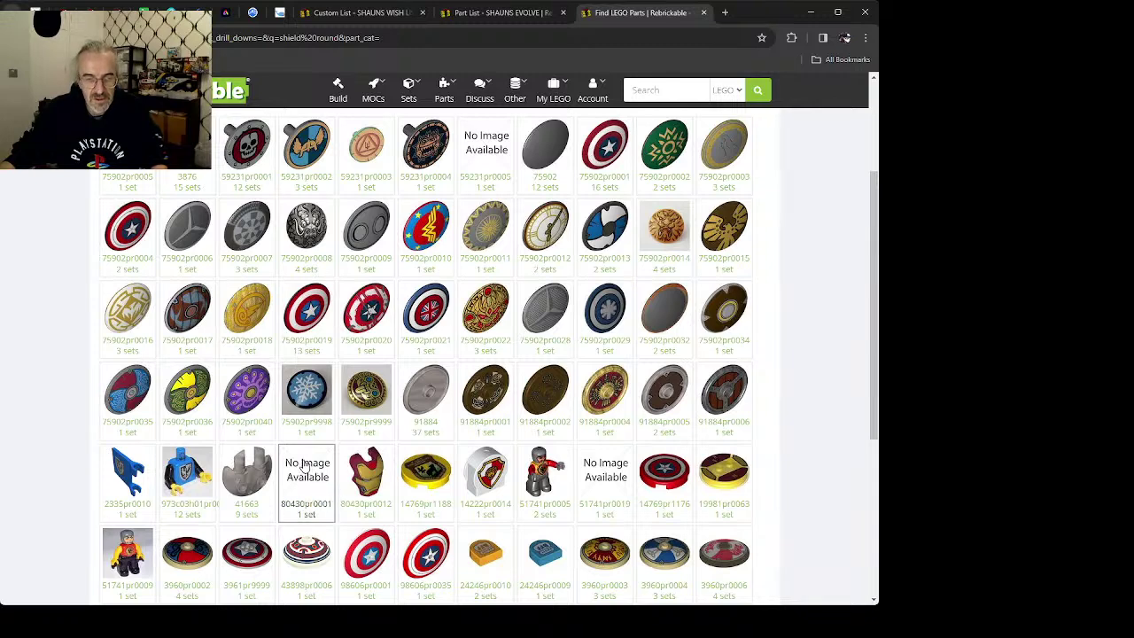
pyautogui.scroll(-2, 304, 467)
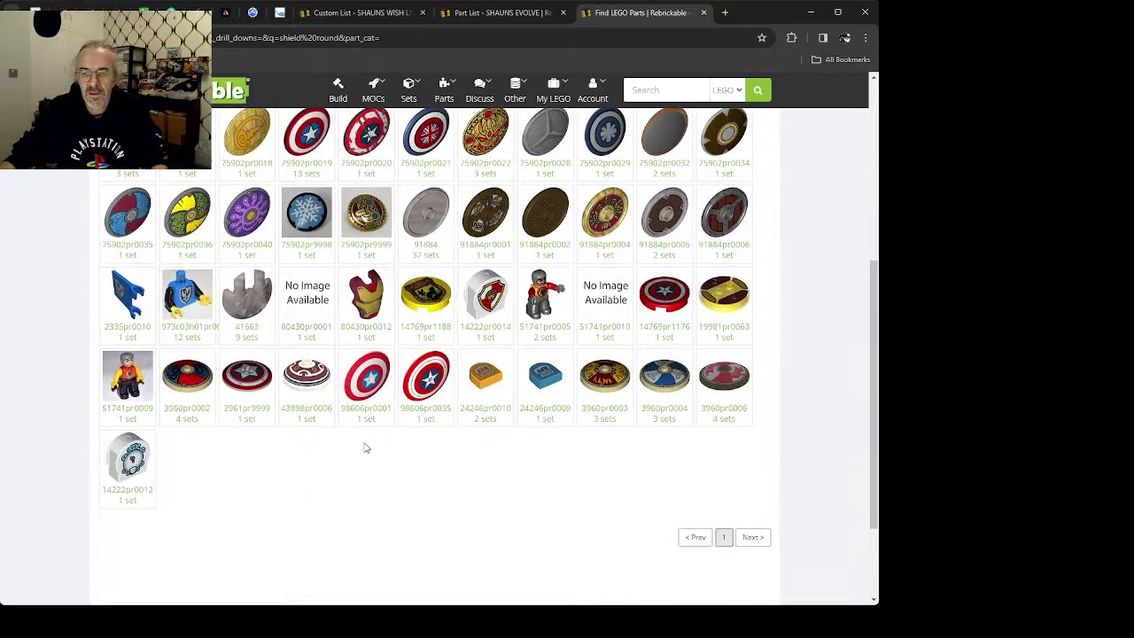
pyautogui.scroll(2, 366, 447)
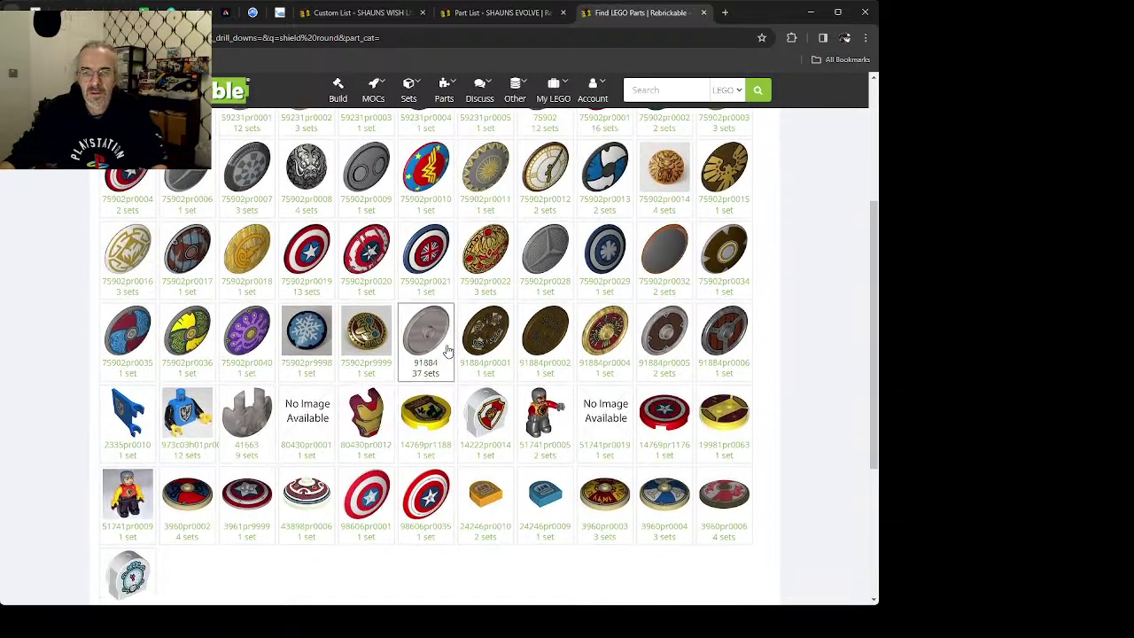
pyautogui.scroll(2, 390, 346)
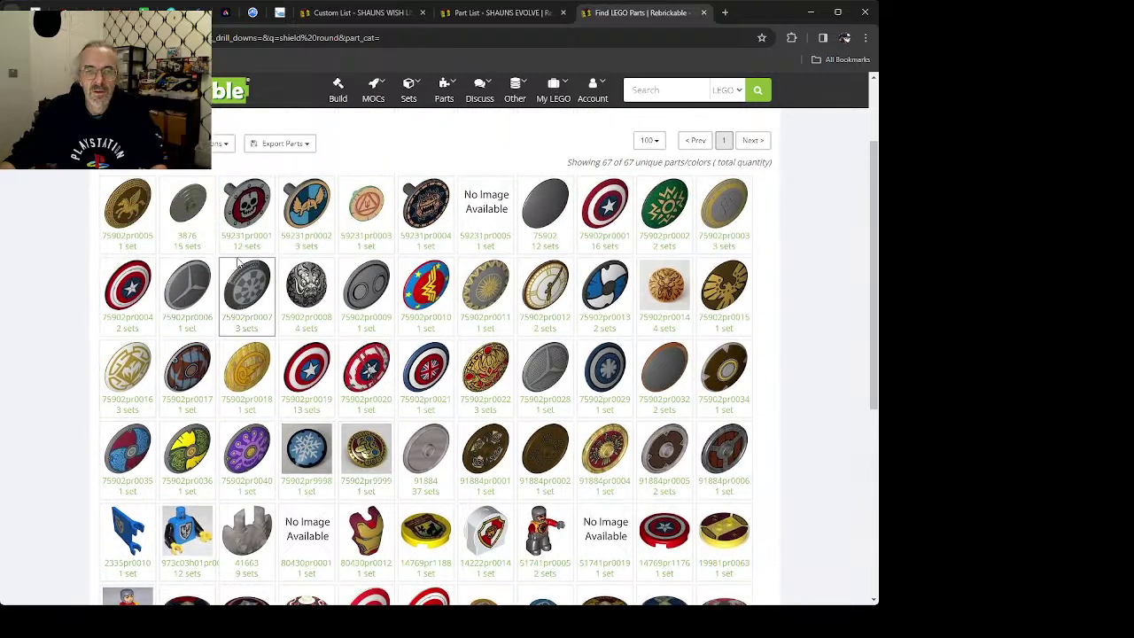
# Step: Open printed shield 59231pr0003, go to its plain version 59231, and examine the part's details and related prints
pyautogui.click(357, 220)
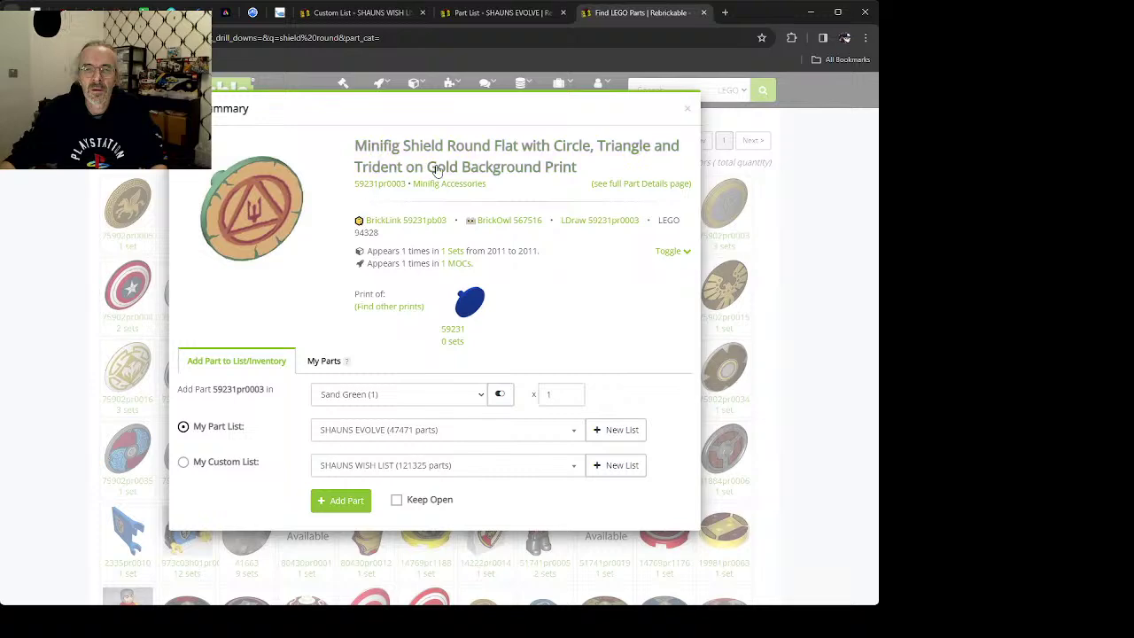
pyautogui.click(471, 304)
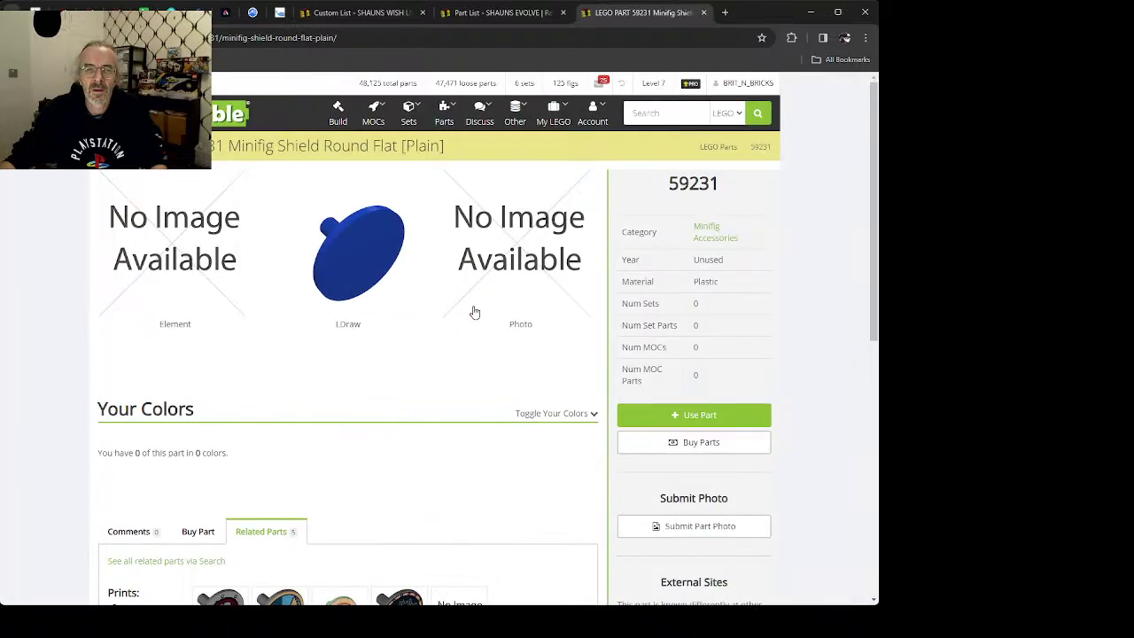
pyautogui.scroll(-2, 411, 316)
pyautogui.scroll(2, 398, 316)
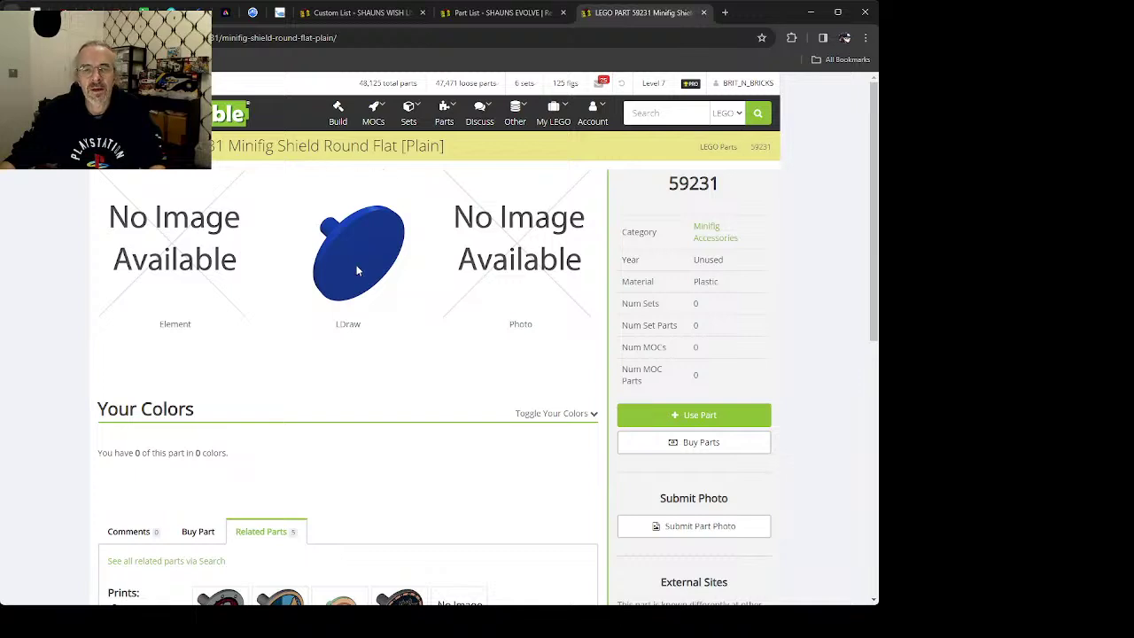
pyautogui.scroll(-1, 382, 345)
pyautogui.scroll(-2, 385, 332)
pyautogui.scroll(3, 470, 222)
pyautogui.scroll(-5, 472, 226)
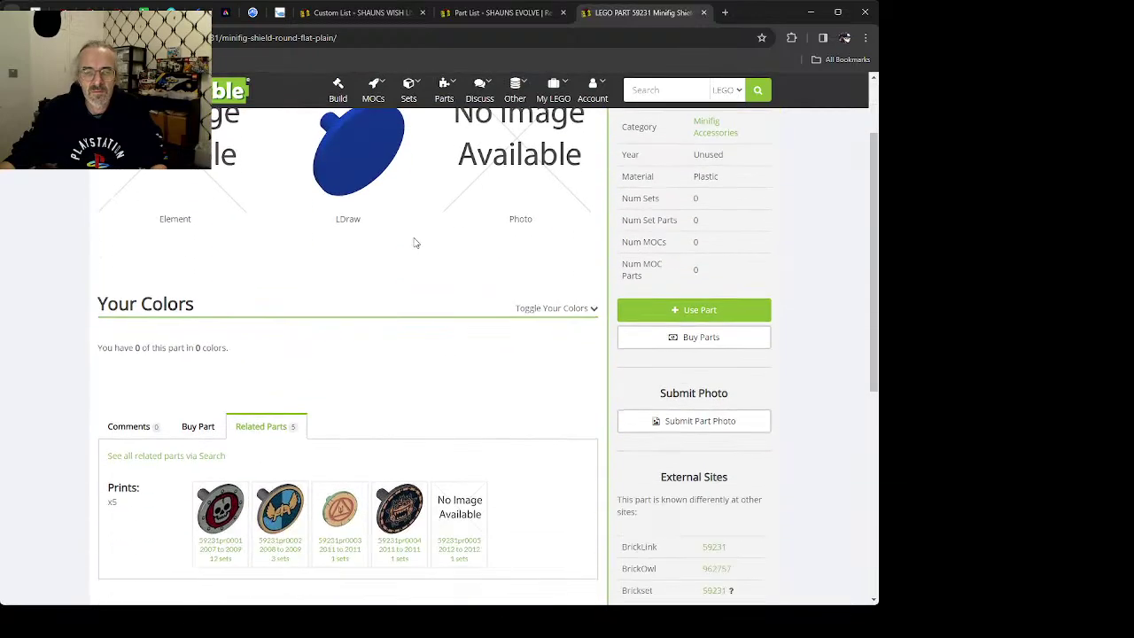
pyautogui.scroll(1, 248, 302)
pyautogui.scroll(4, 257, 304)
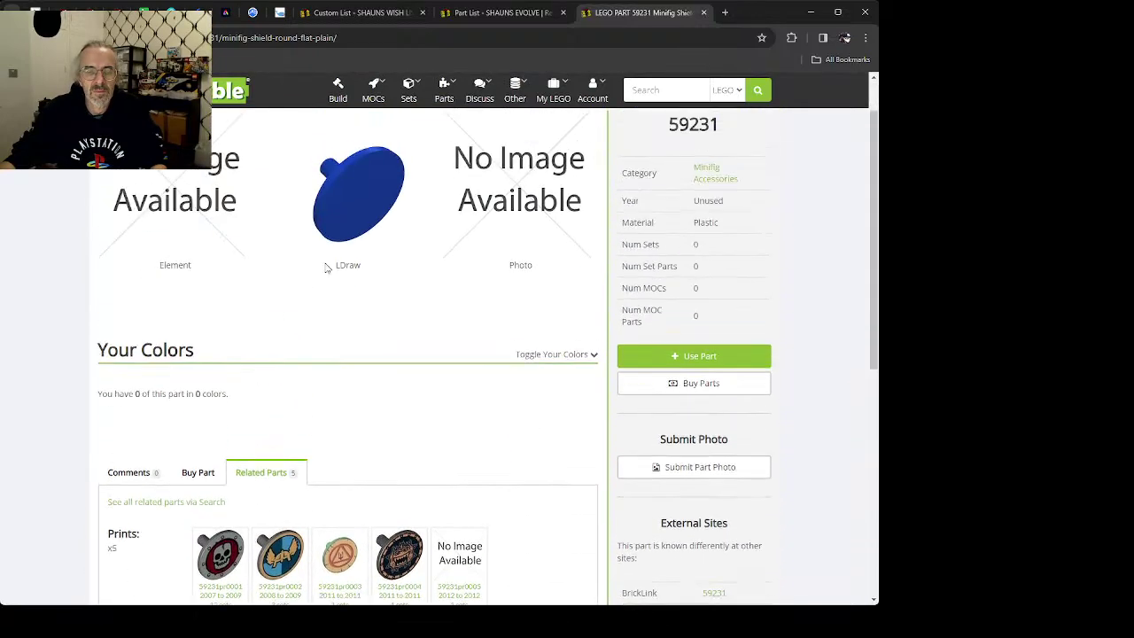
pyautogui.scroll(1, 394, 265)
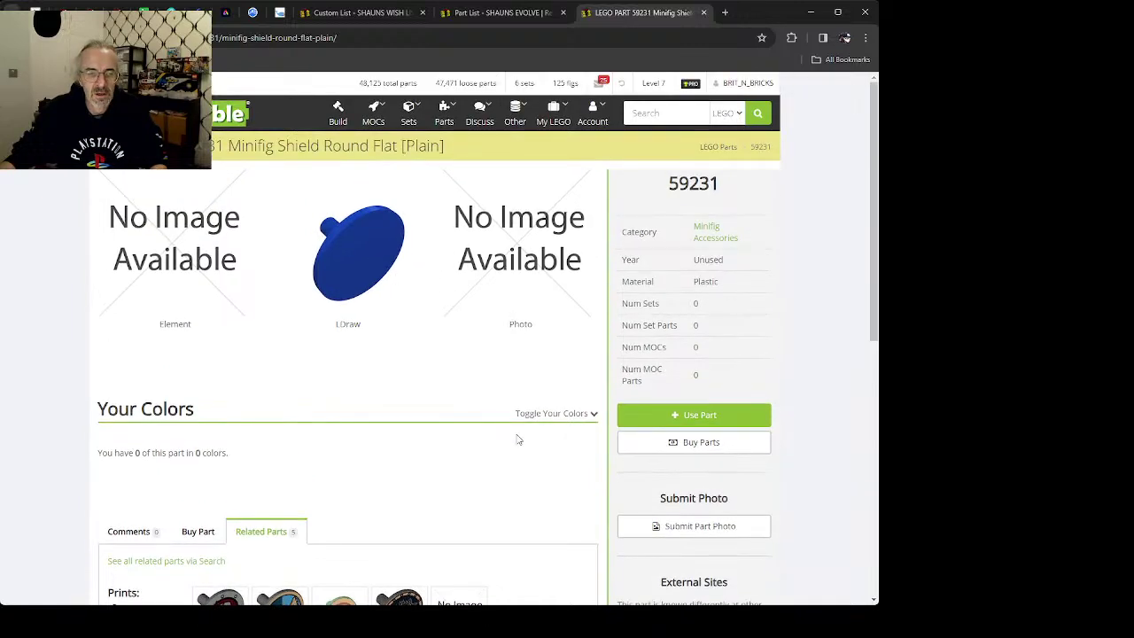
pyautogui.scroll(-2, 372, 459)
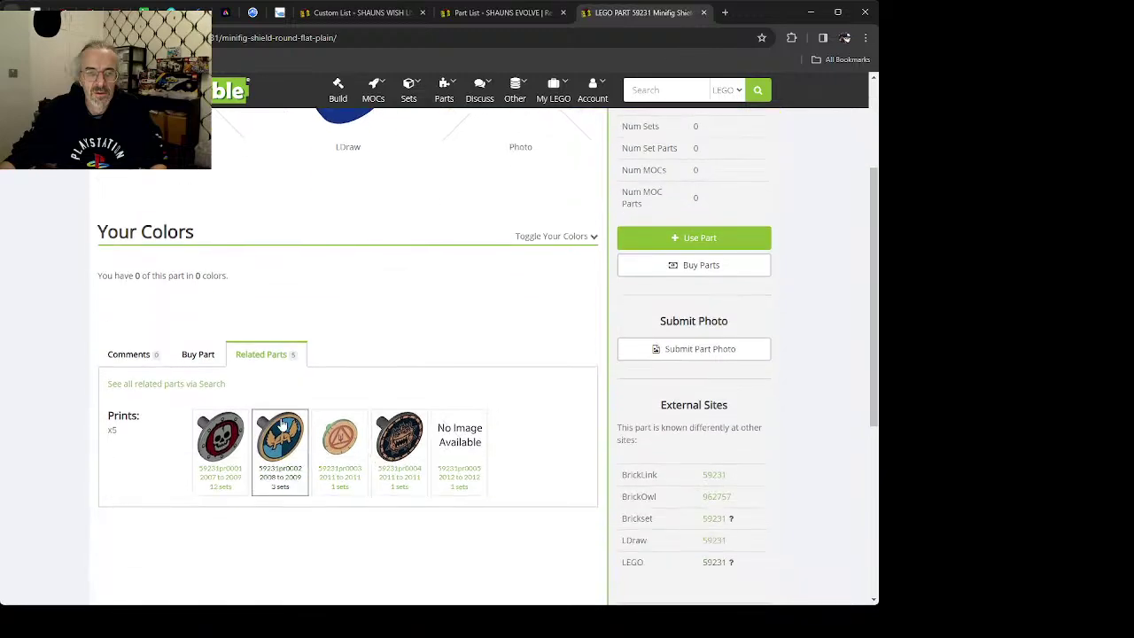
# Step: Check the rest of plain shield 59231's page and its add-part summary, and return to the "shield round" results
pyautogui.scroll(-5, 180, 468)
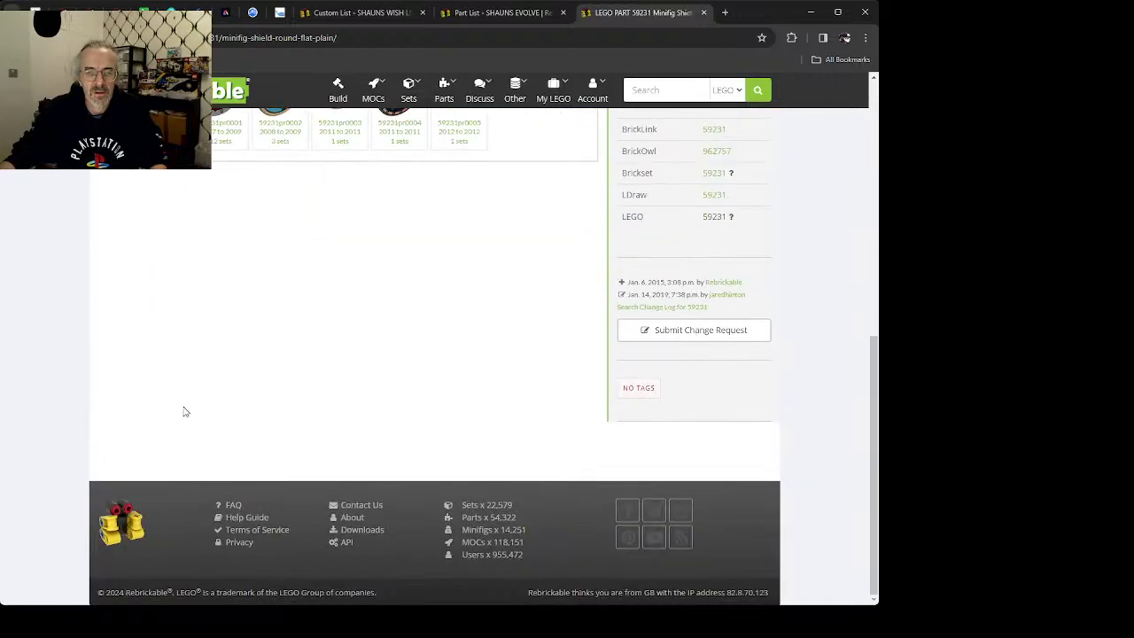
pyautogui.scroll(5, 183, 410)
pyautogui.click(676, 307)
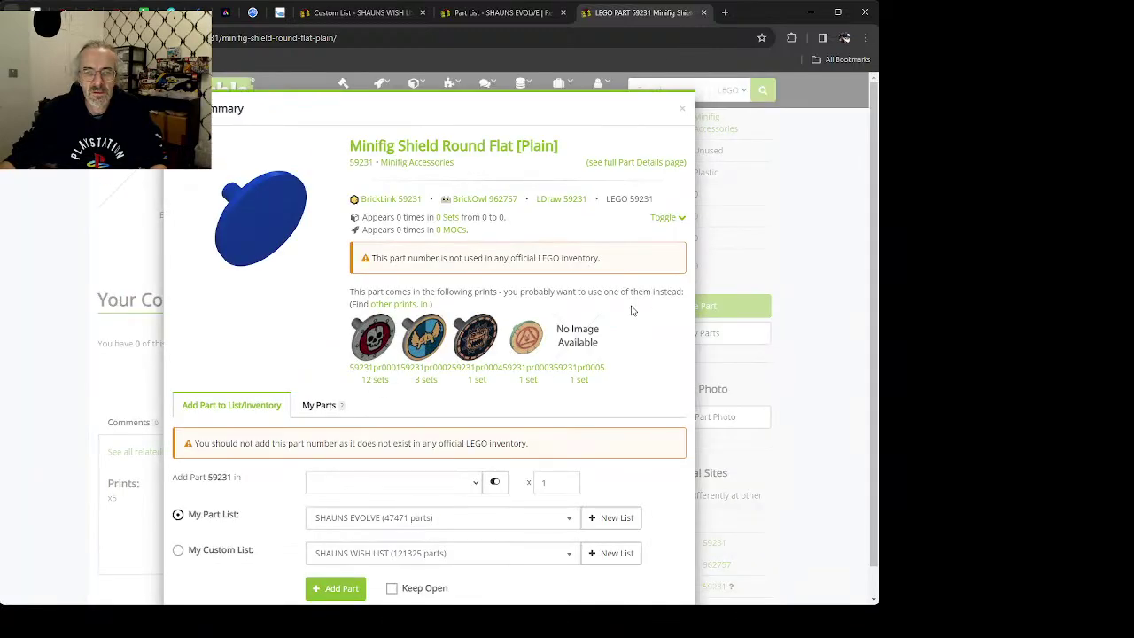
pyautogui.click(76, 280)
pyautogui.hotkey('alt', 'Left')
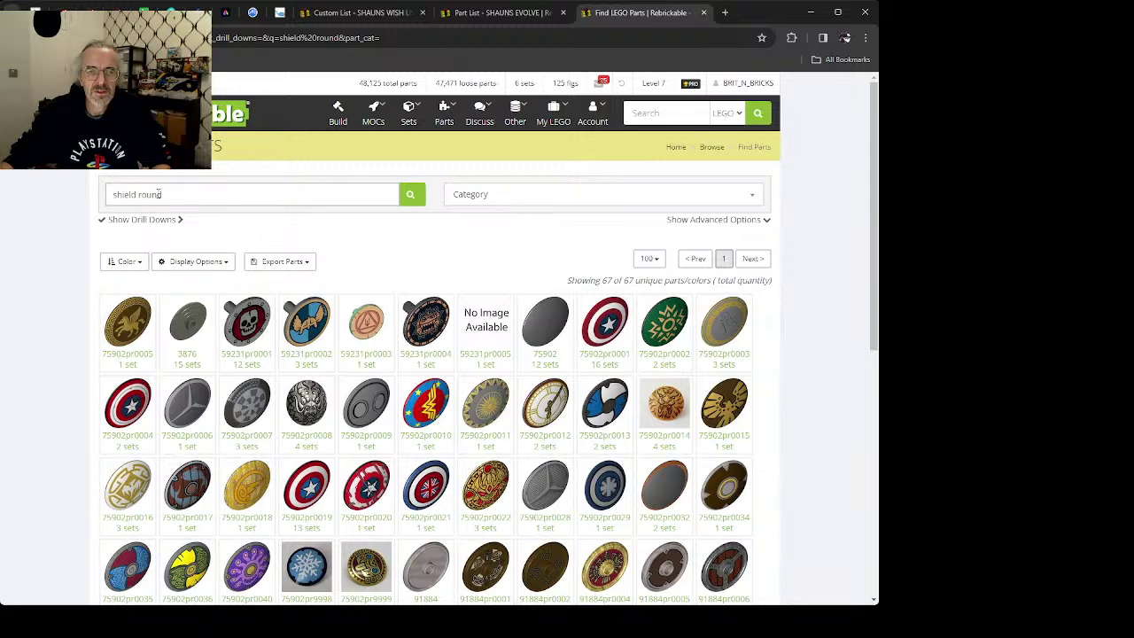
# Step: Replace the parts search with "round" in the Flags, Signs, Plastics and Cloth category
pyautogui.moveTo(174, 196); pyautogui.dragTo(43, 200)
pyautogui.press('BackSpace')
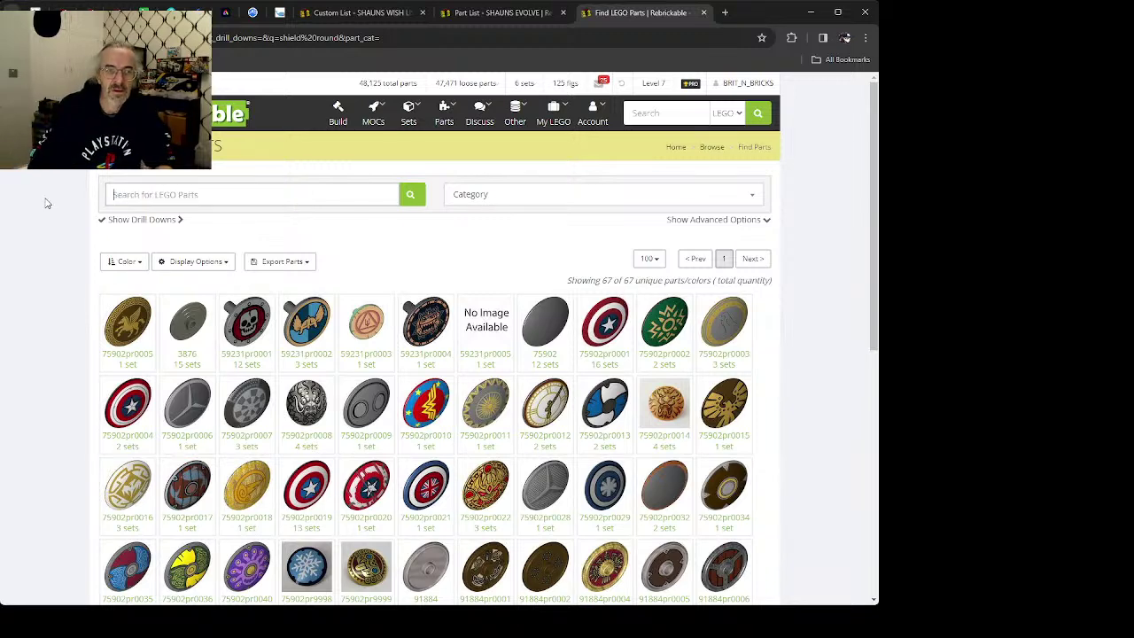
pyautogui.click(479, 195)
pyautogui.scroll(-3, 509, 350)
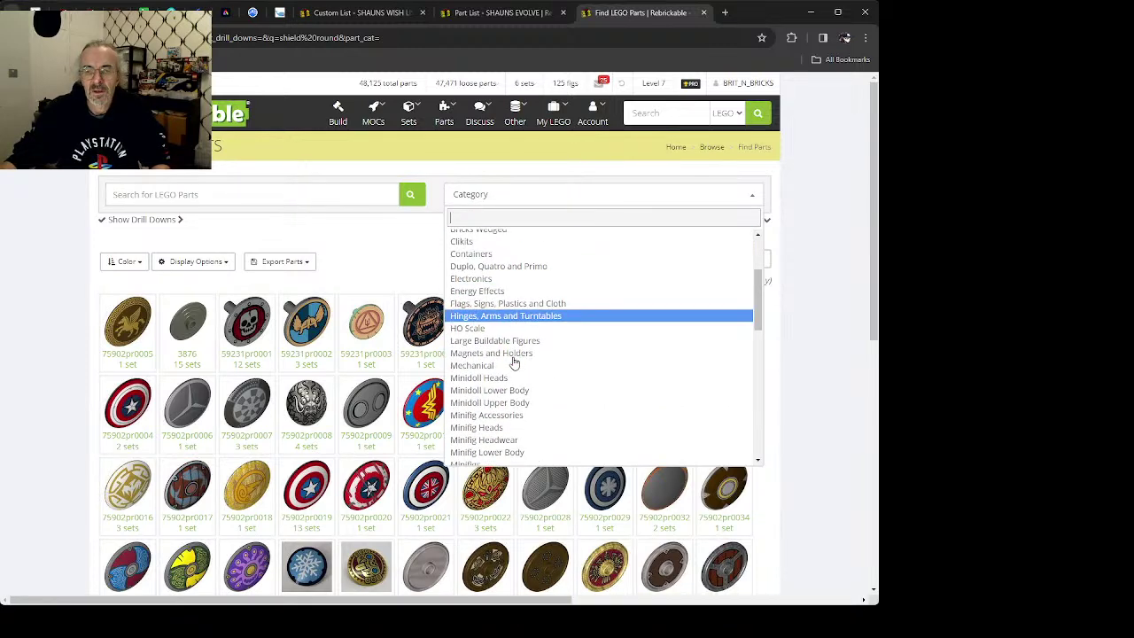
pyautogui.click(496, 303)
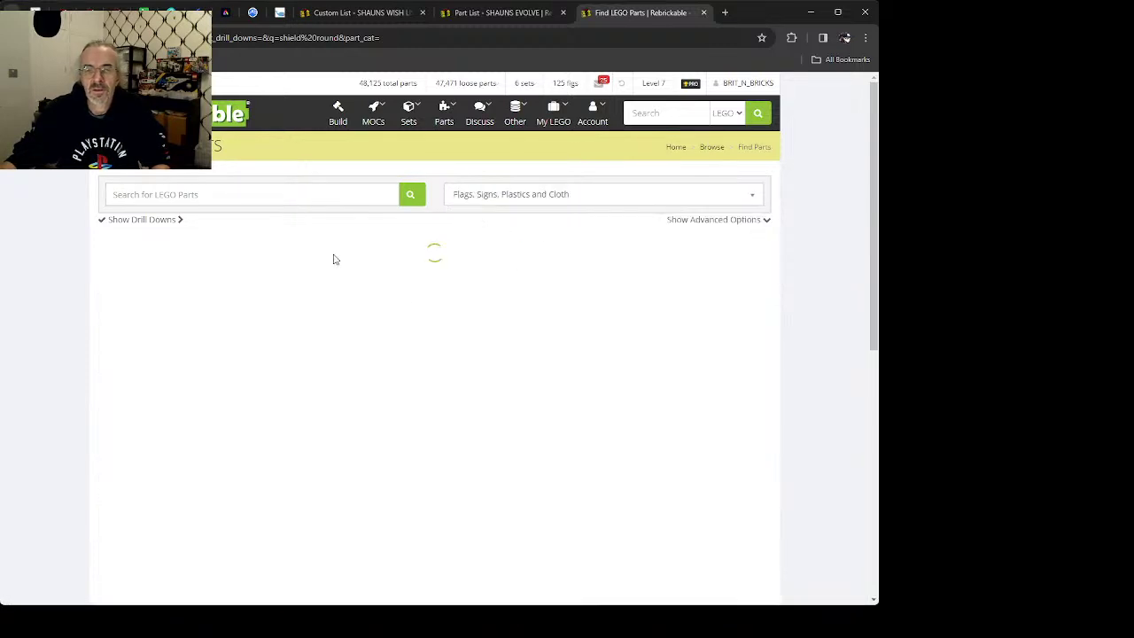
pyautogui.click(193, 194)
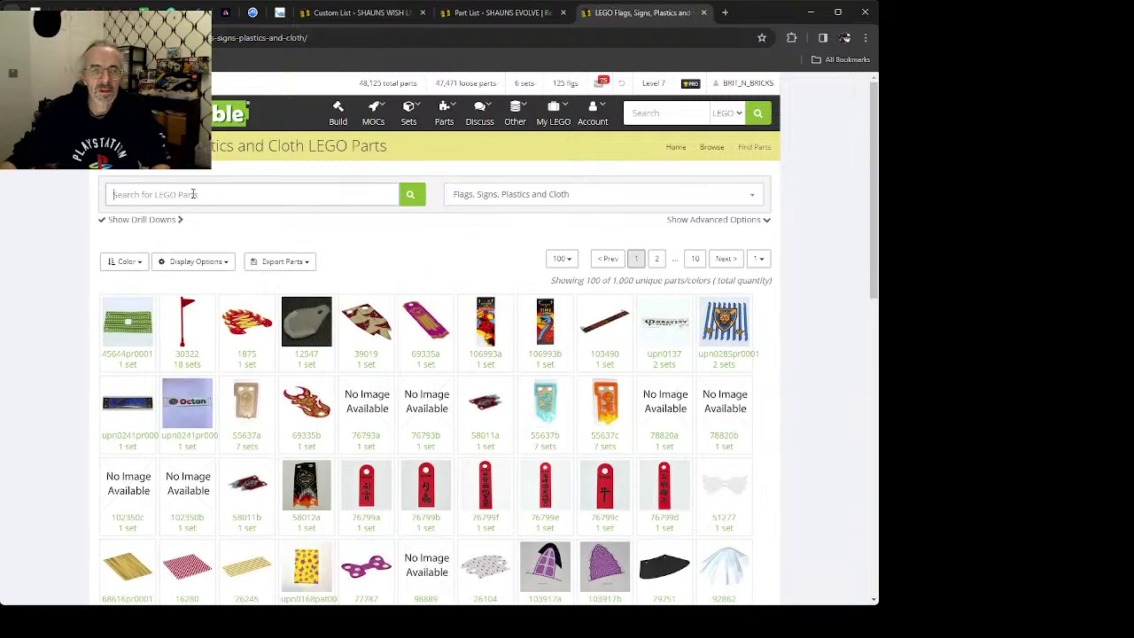
pyautogui.write('r')
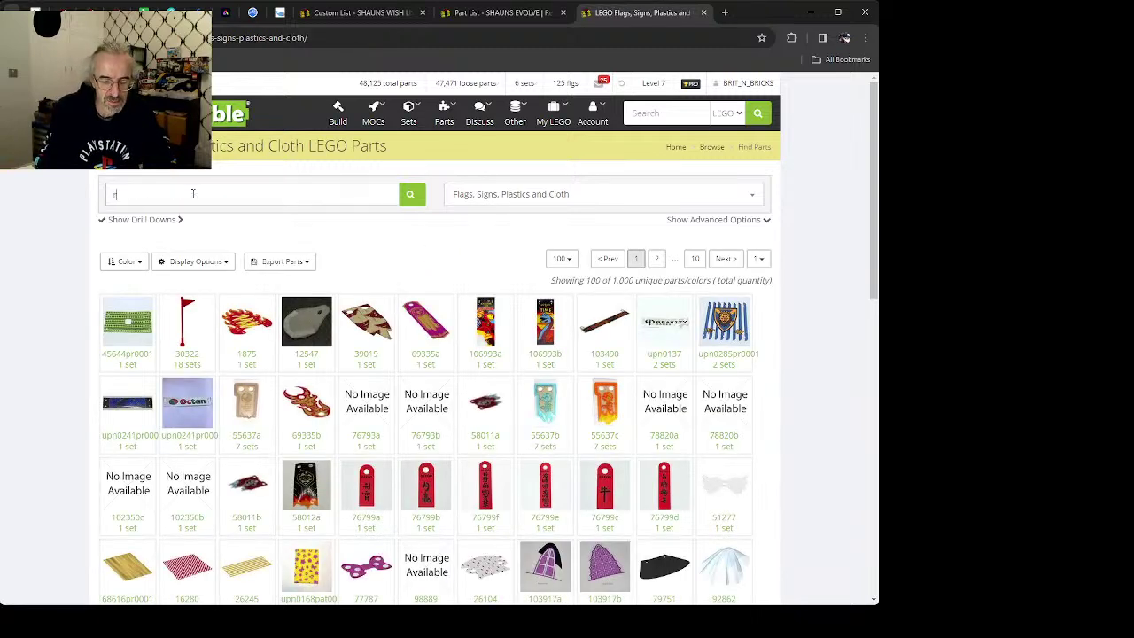
pyautogui.write('ound')
pyautogui.press('Return')
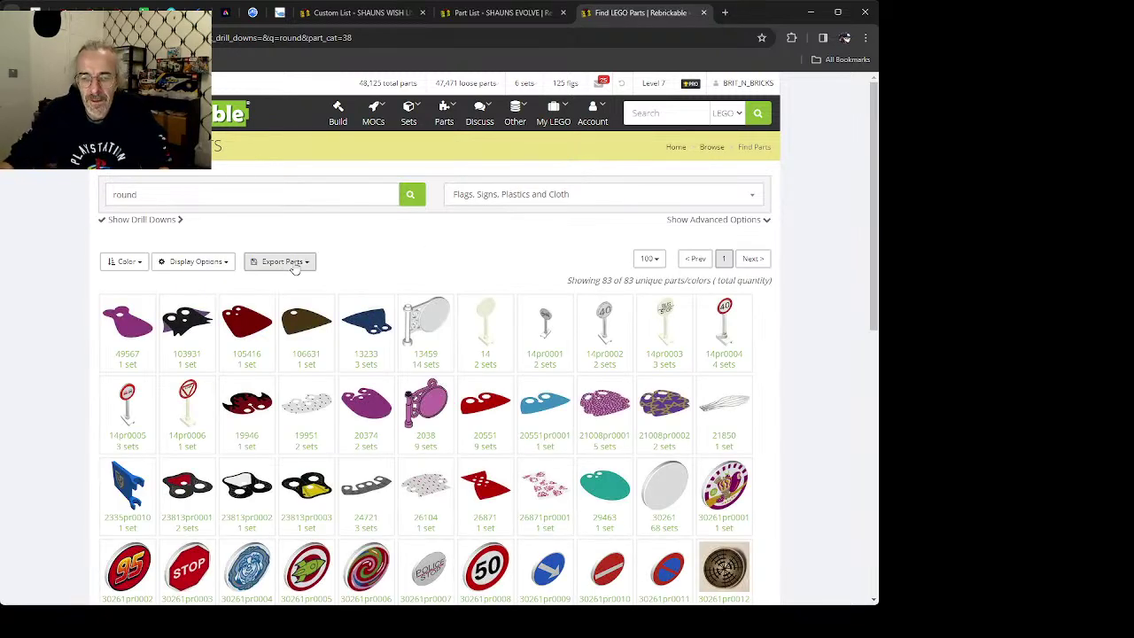
# Step: Open part 30261, Road Sign Clip-on 2 x 2 Round, and view its full details page with the additional photos
pyautogui.scroll(-2, 443, 310)
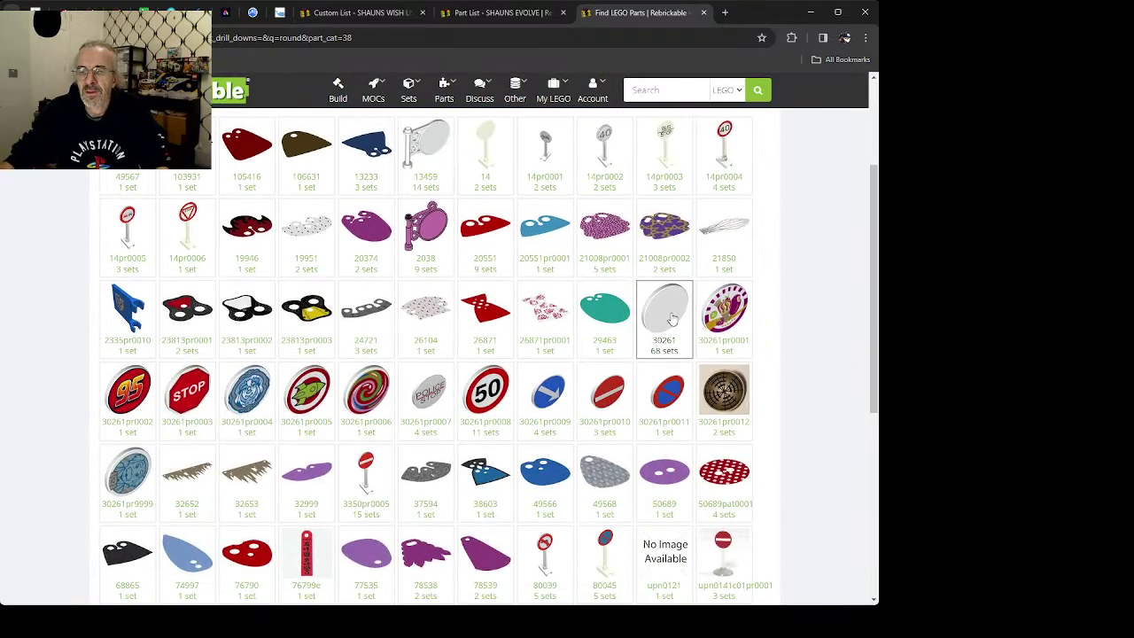
pyautogui.click(672, 317)
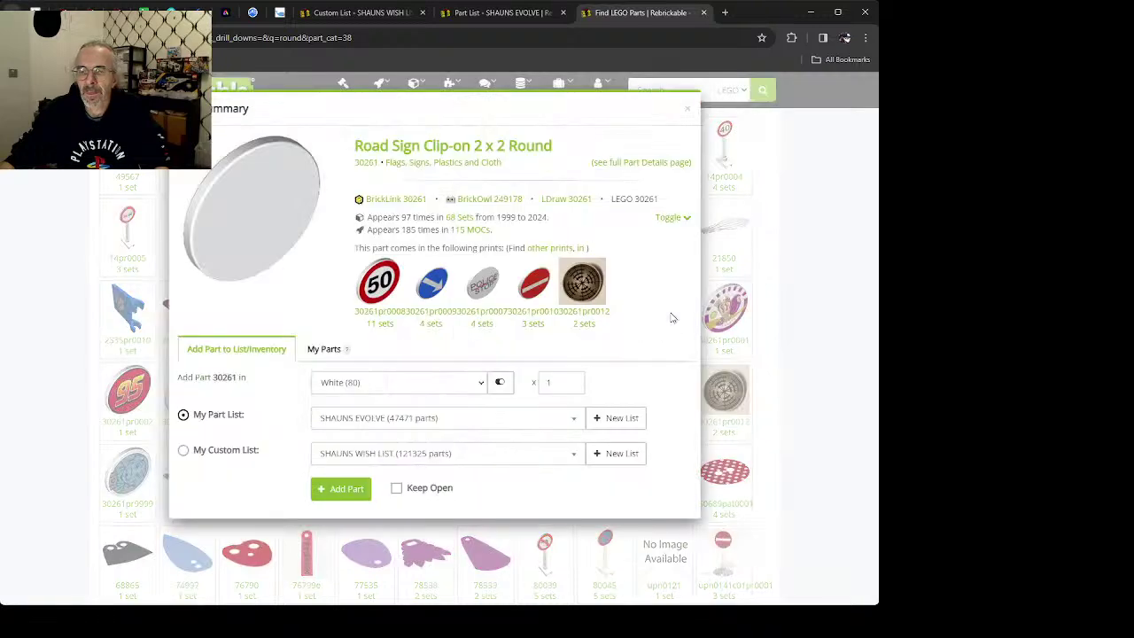
pyautogui.click(477, 151)
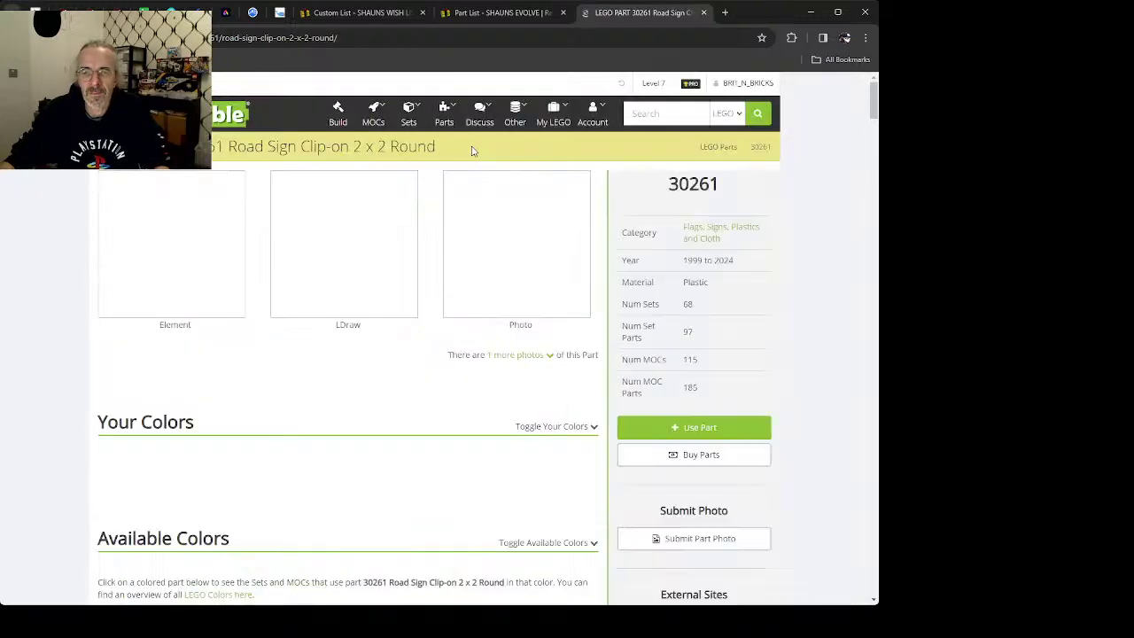
pyautogui.click(519, 354)
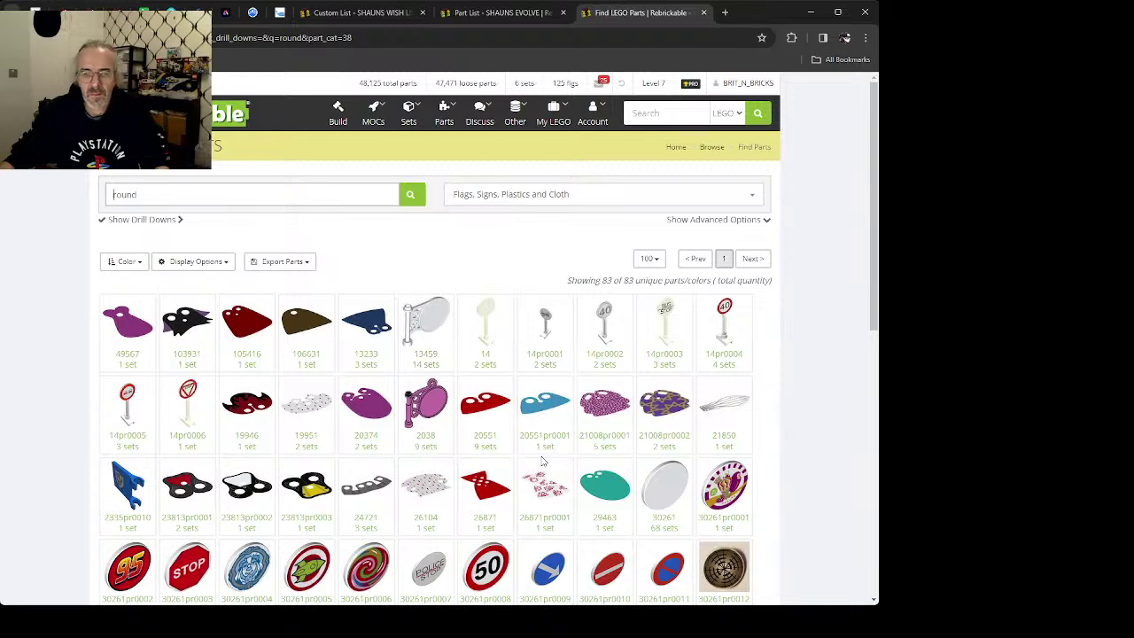
# Step: Look through the round parts in the Flags, Signs, Plastics and Cloth results for a match
pyautogui.scroll(-3, 478, 456)
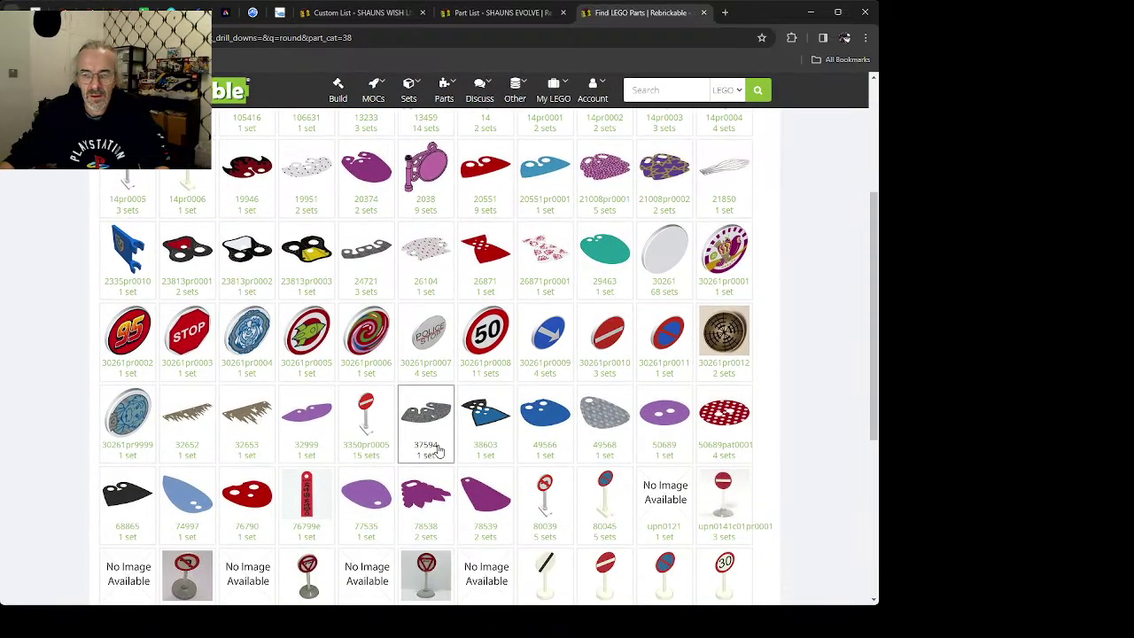
pyautogui.scroll(-3, 437, 450)
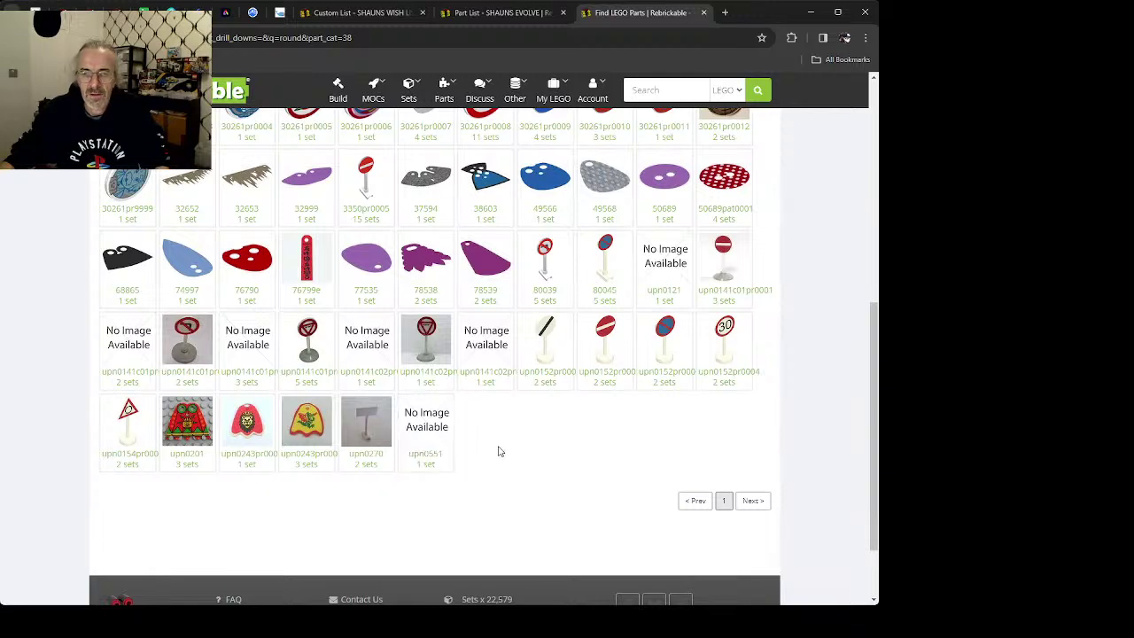
pyautogui.scroll(2, 510, 426)
pyautogui.scroll(3, 511, 426)
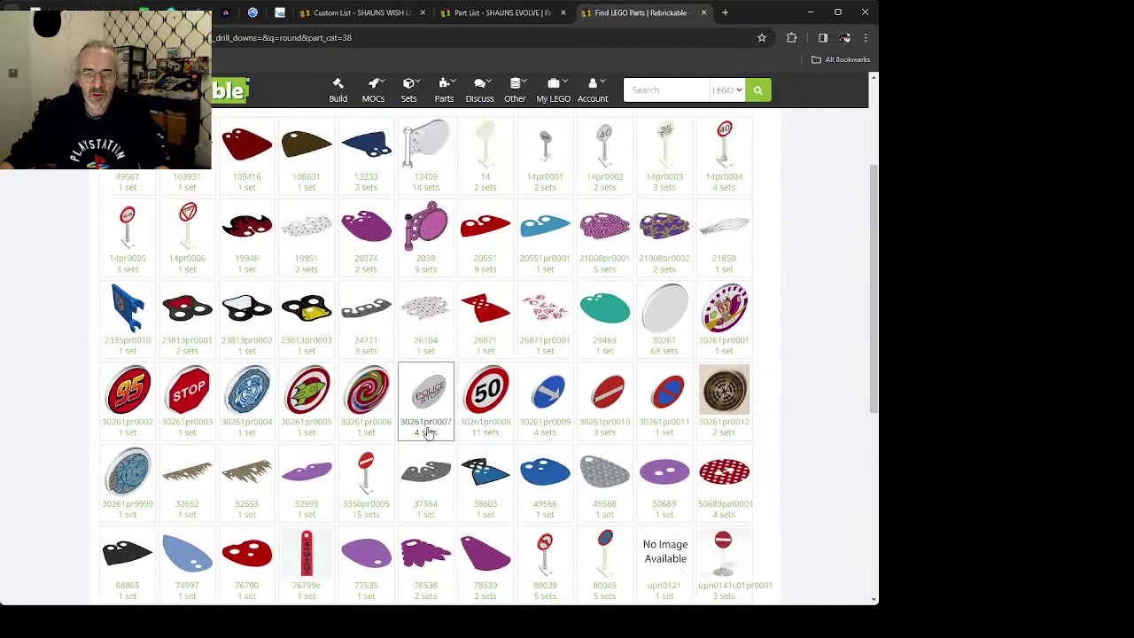
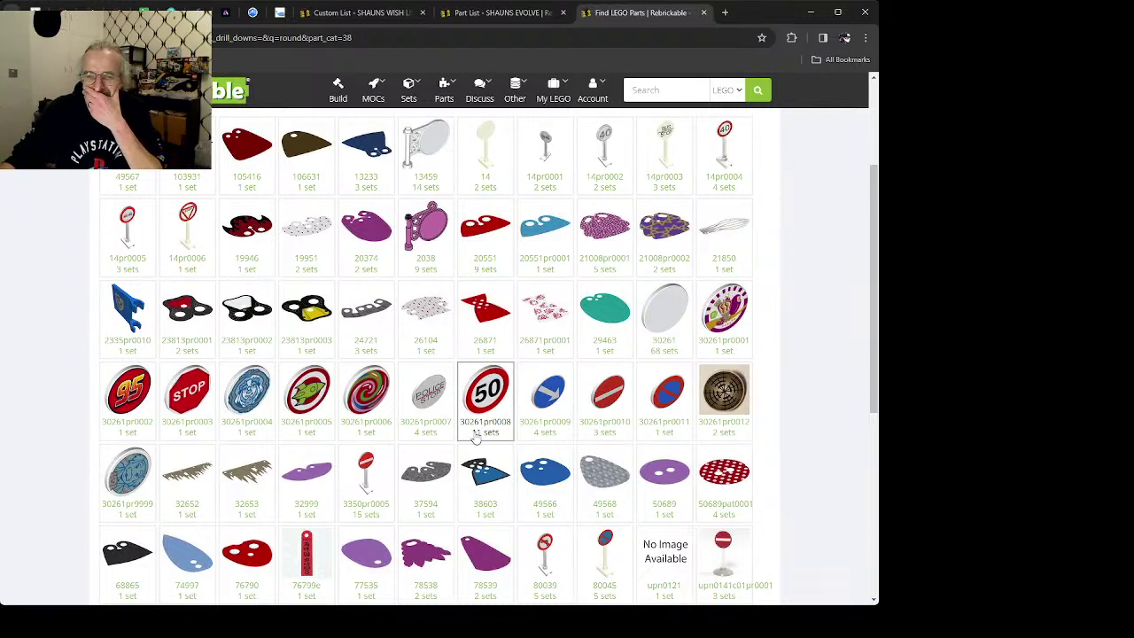
# Step: Look through pages 2 and 3 of the Minifig Accessories in SHAUNS WISH LIST and return to page 2
pyautogui.click(355, 24)
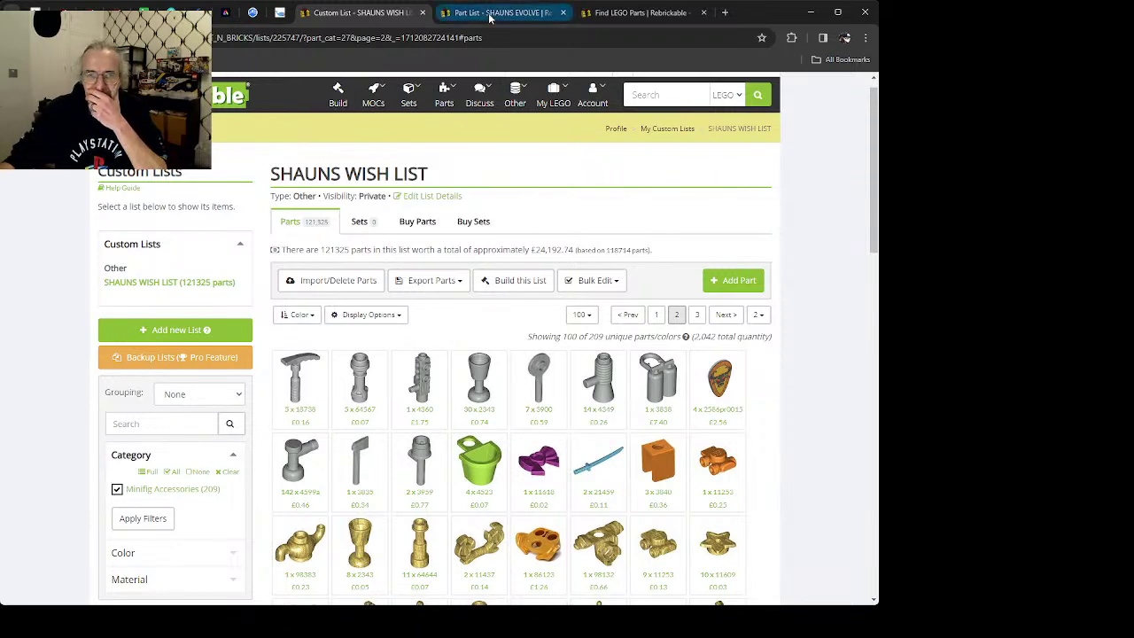
pyautogui.scroll(-5, 496, 567)
pyautogui.scroll(-5, 567, 486)
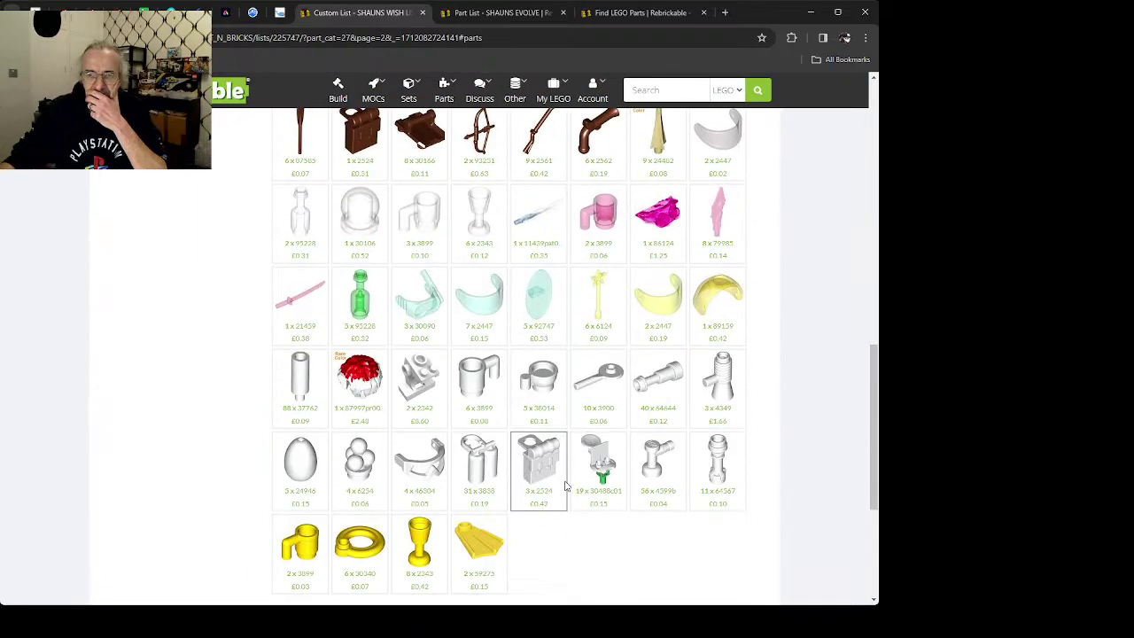
pyautogui.scroll(-1, 565, 486)
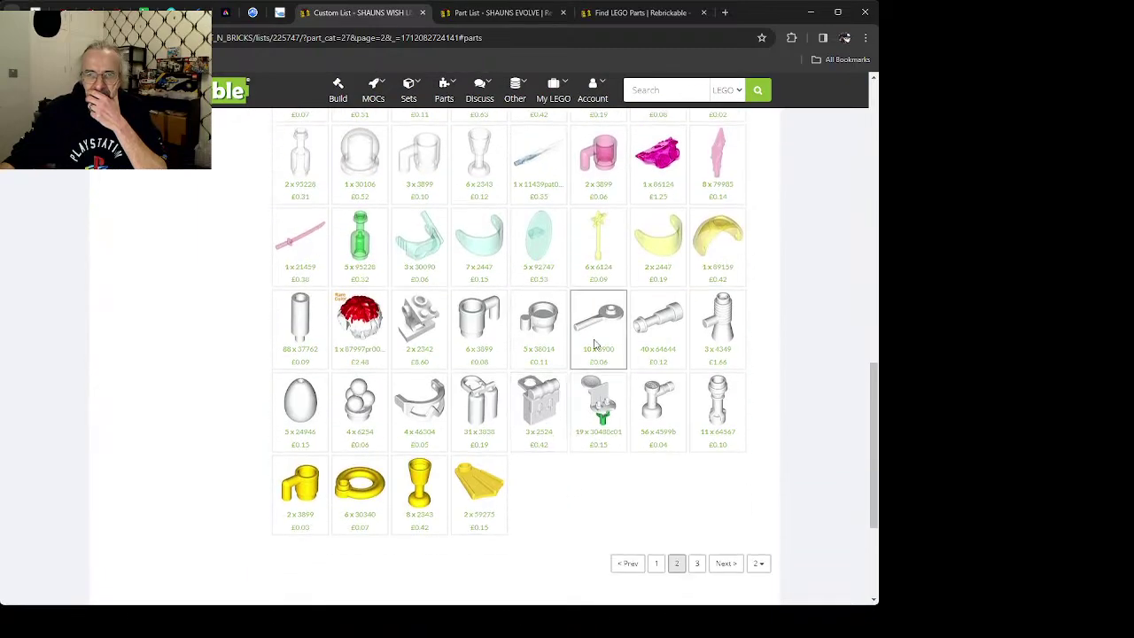
pyautogui.click(696, 564)
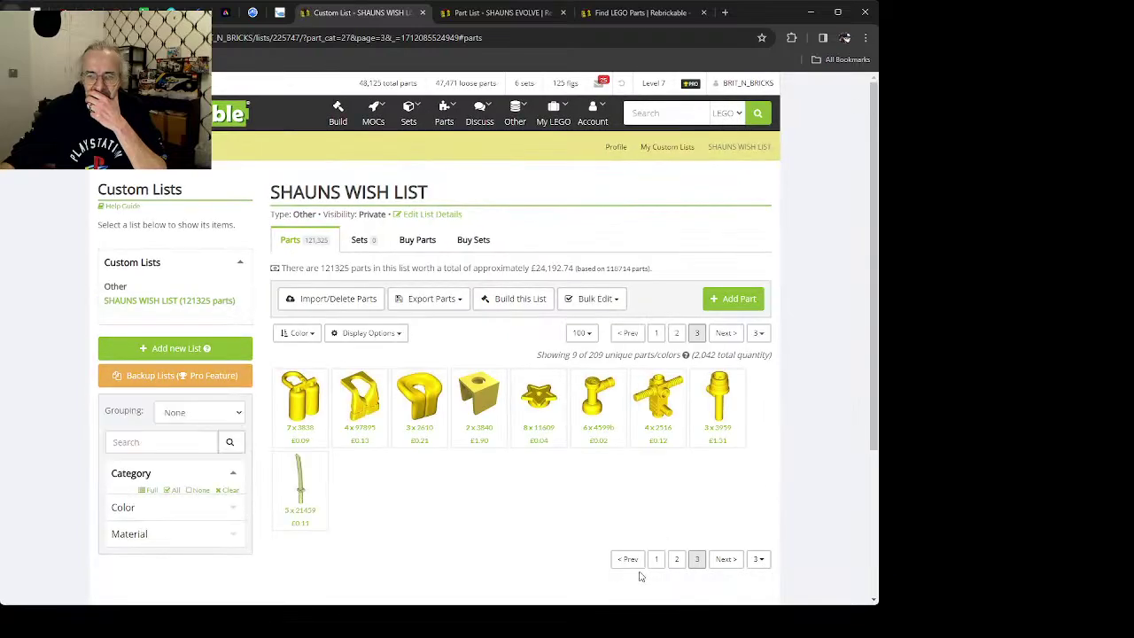
pyautogui.click(676, 559)
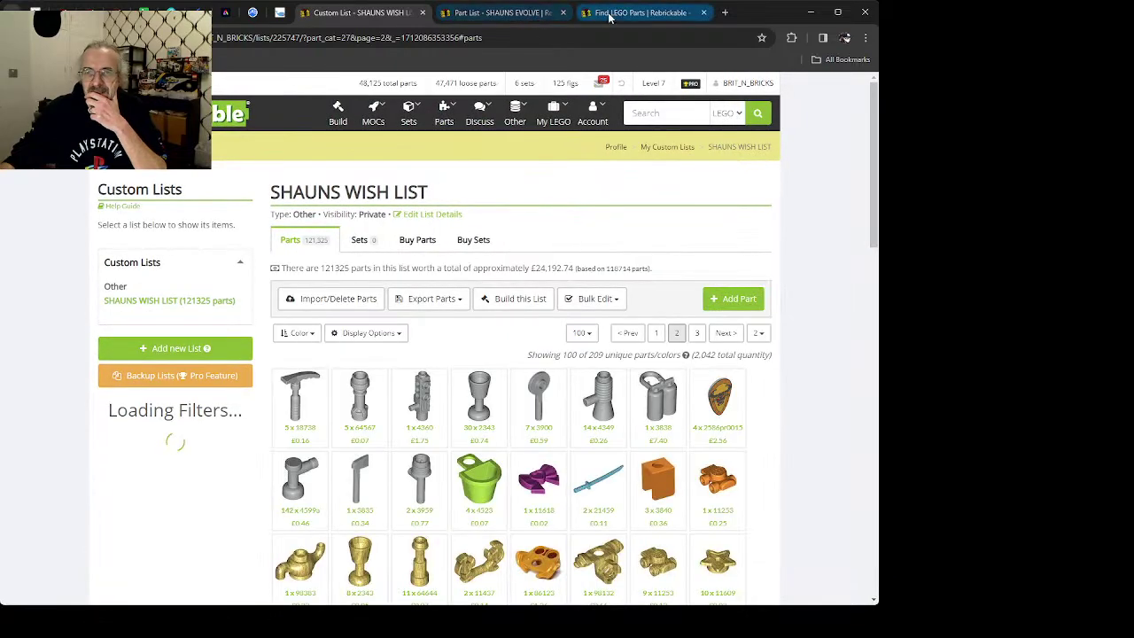
# Step: Return to the parts catalogue search and clear the category filter so "round" covers all categories
pyautogui.click(609, 16)
pyautogui.scroll(3, 326, 280)
pyautogui.click(193, 193)
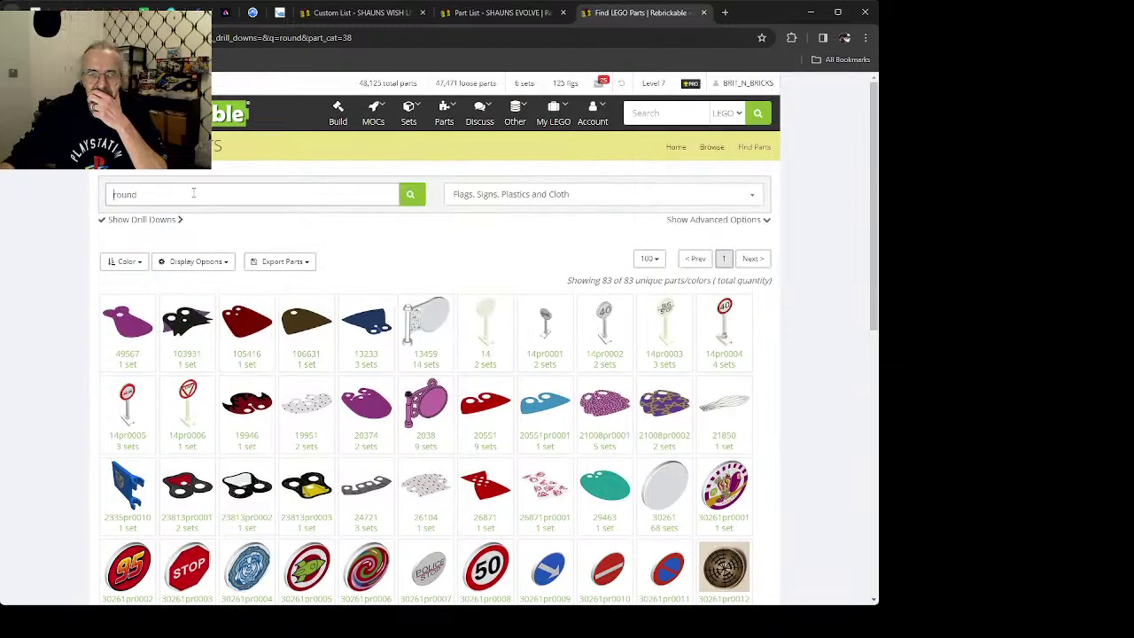
pyautogui.click(591, 198)
pyautogui.click(454, 249)
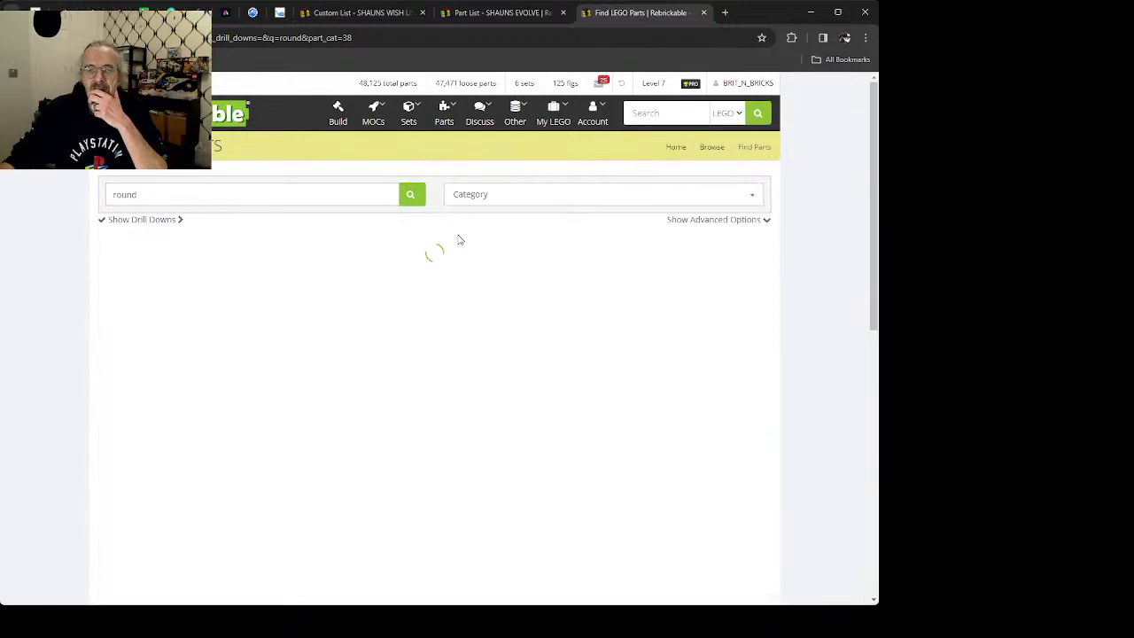
pyautogui.click(186, 191)
pyautogui.press('BackSpace')
pyautogui.write('d')
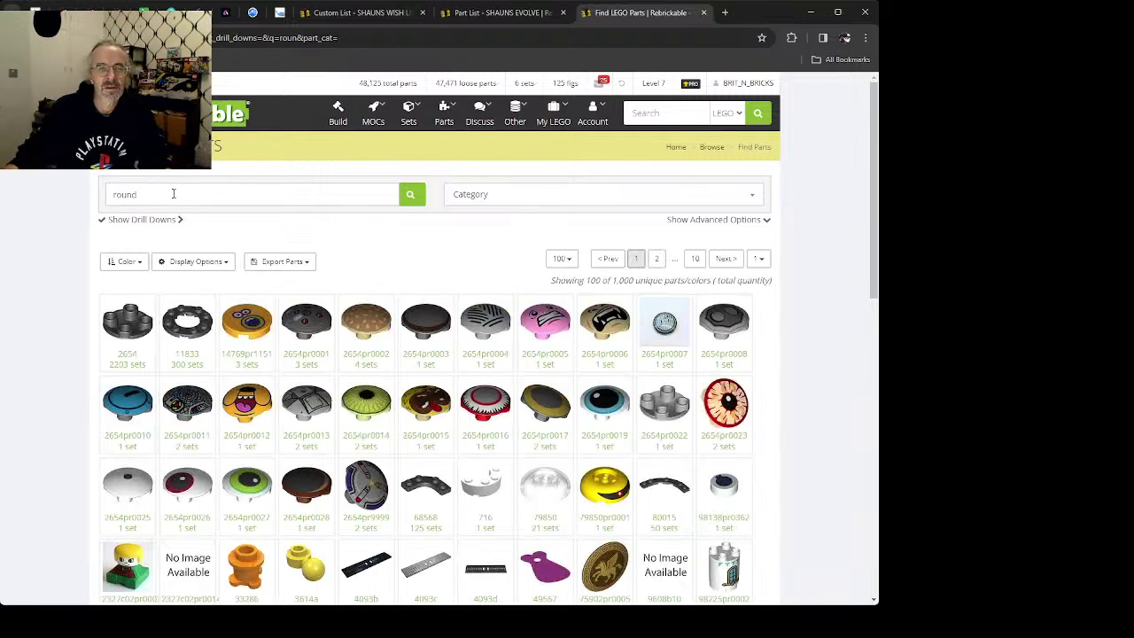
# Step: Search the parts catalogue for "umbrella" across all categories
pyautogui.press('BackSpace')
pyautogui.press('BackSpace')
pyautogui.write('um')
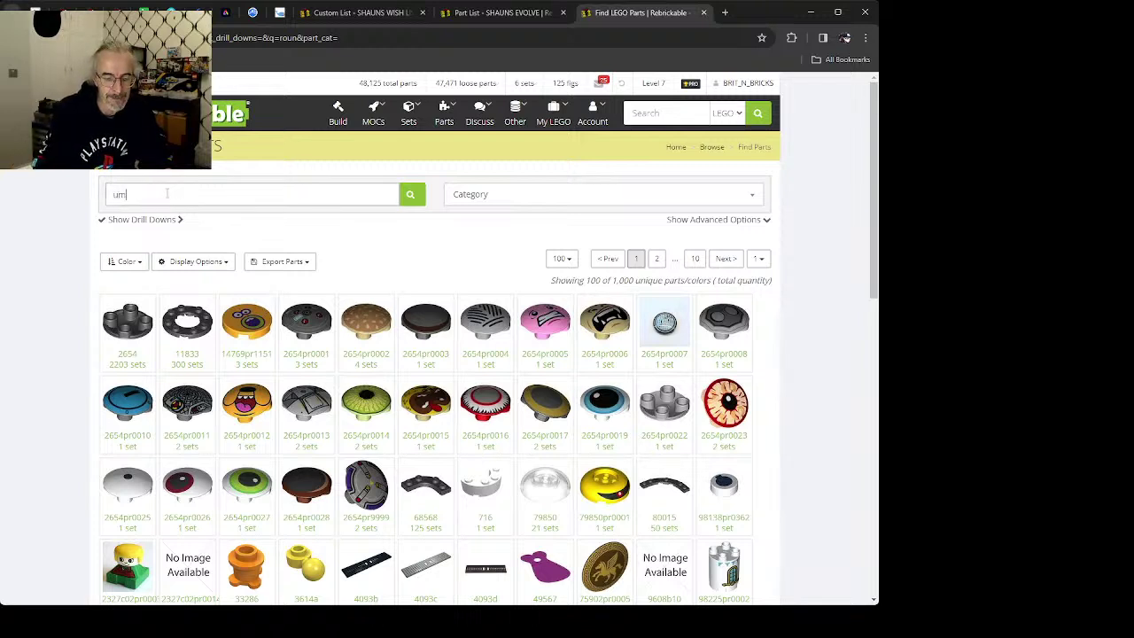
pyautogui.write('brella')
pyautogui.press('Return')
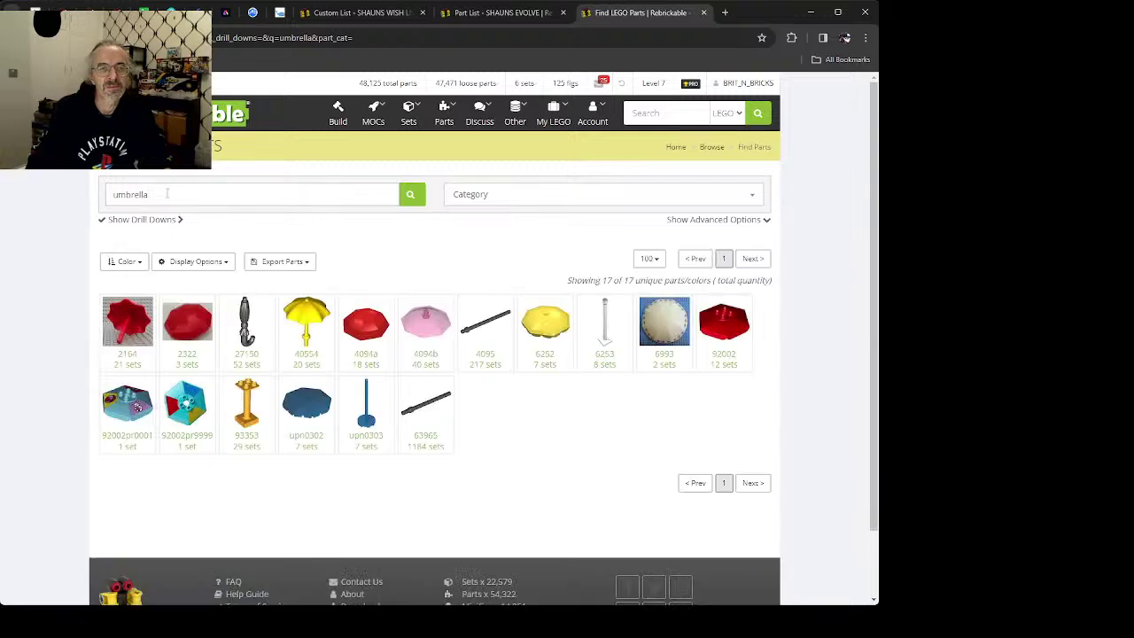
# Step: Open umbrella top 4094b, 6 x 6 with Top Stud, and examine its details and available colors
pyautogui.click(420, 319)
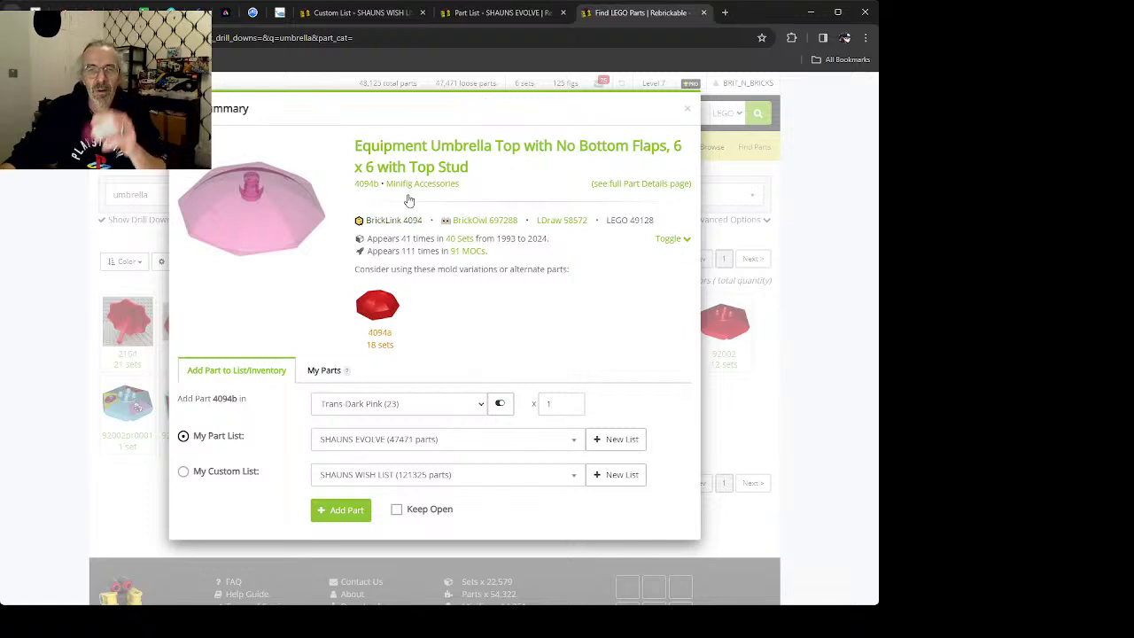
pyautogui.click(422, 151)
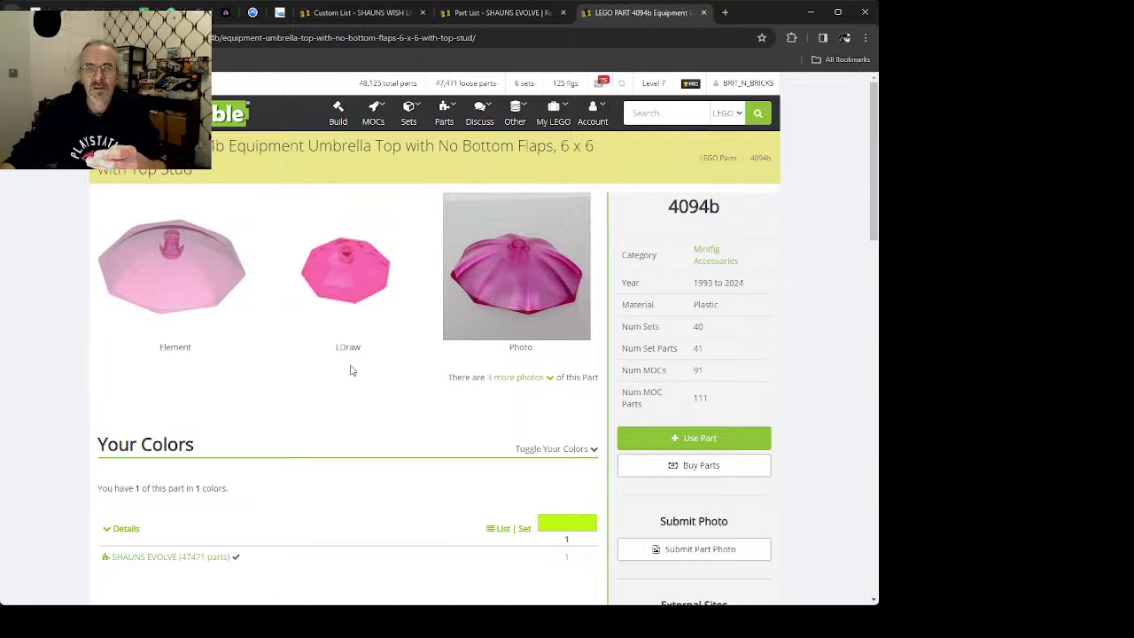
pyautogui.scroll(-5, 350, 369)
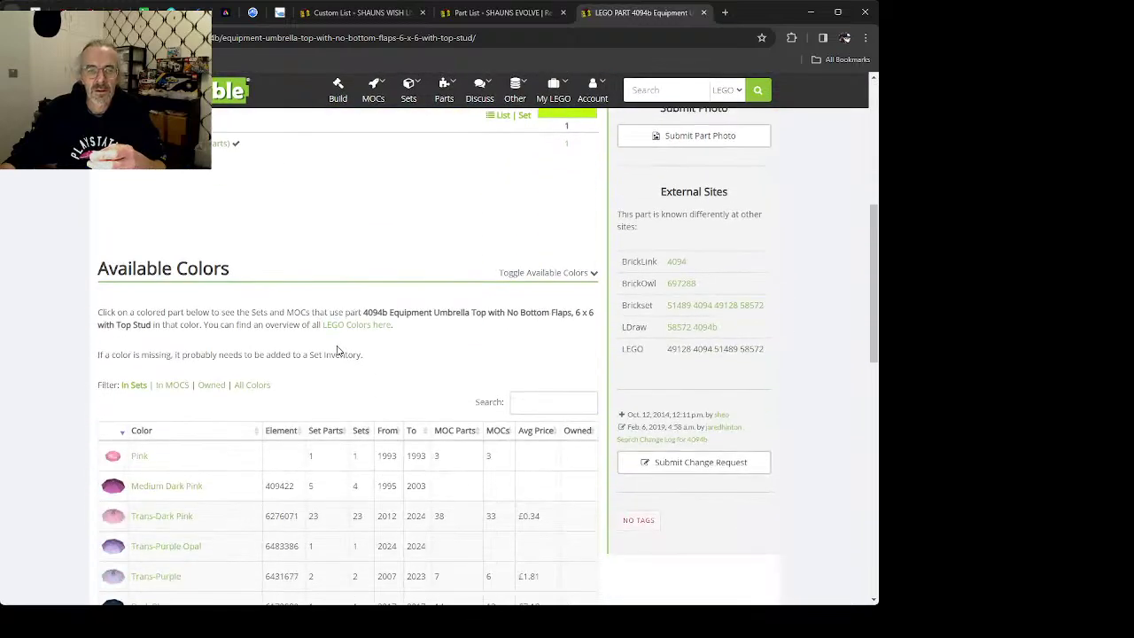
pyautogui.scroll(-1, 350, 359)
pyautogui.scroll(-1, 337, 351)
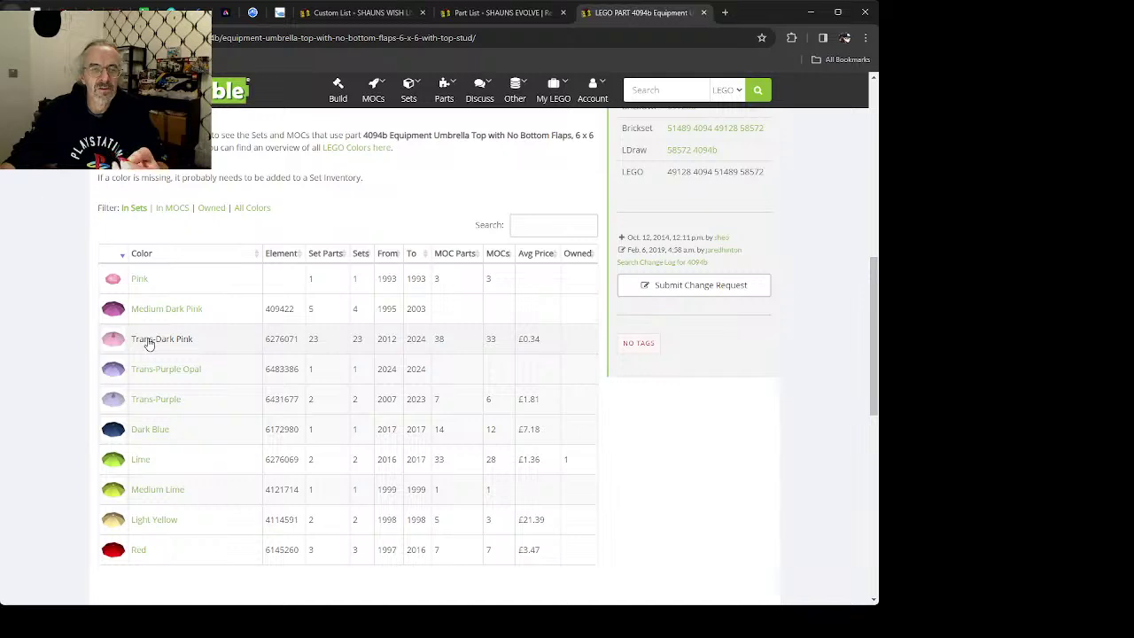
# Step: Open the Trans-Dark Pink version of umbrella top 4094b and look through the sets that contain it
pyautogui.click(149, 341)
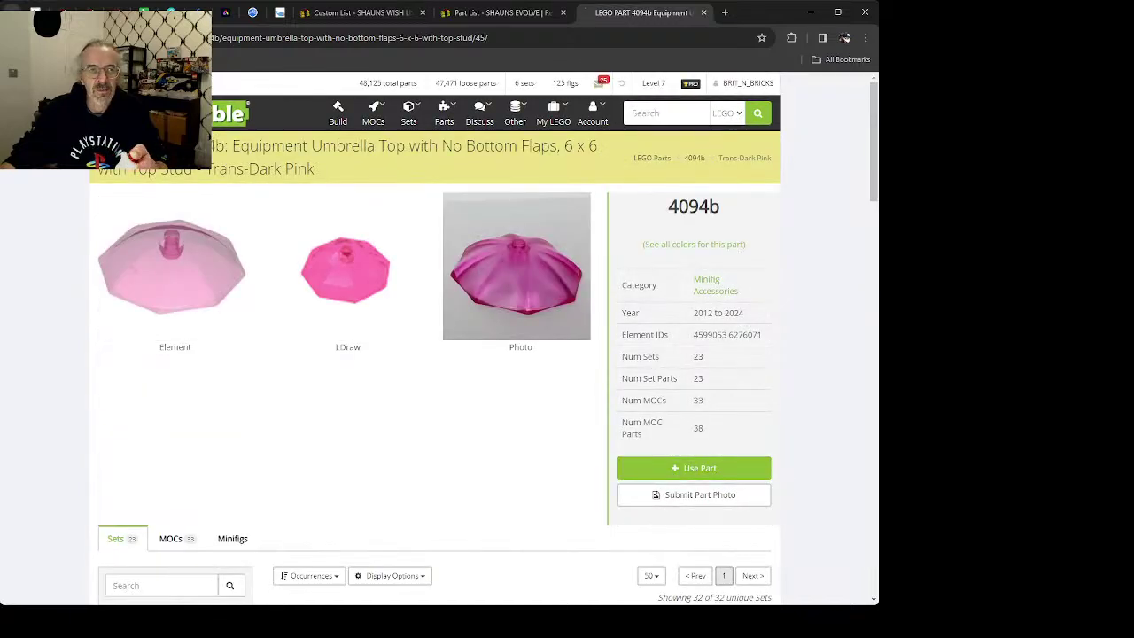
pyautogui.hotkey('alt', 'Left')
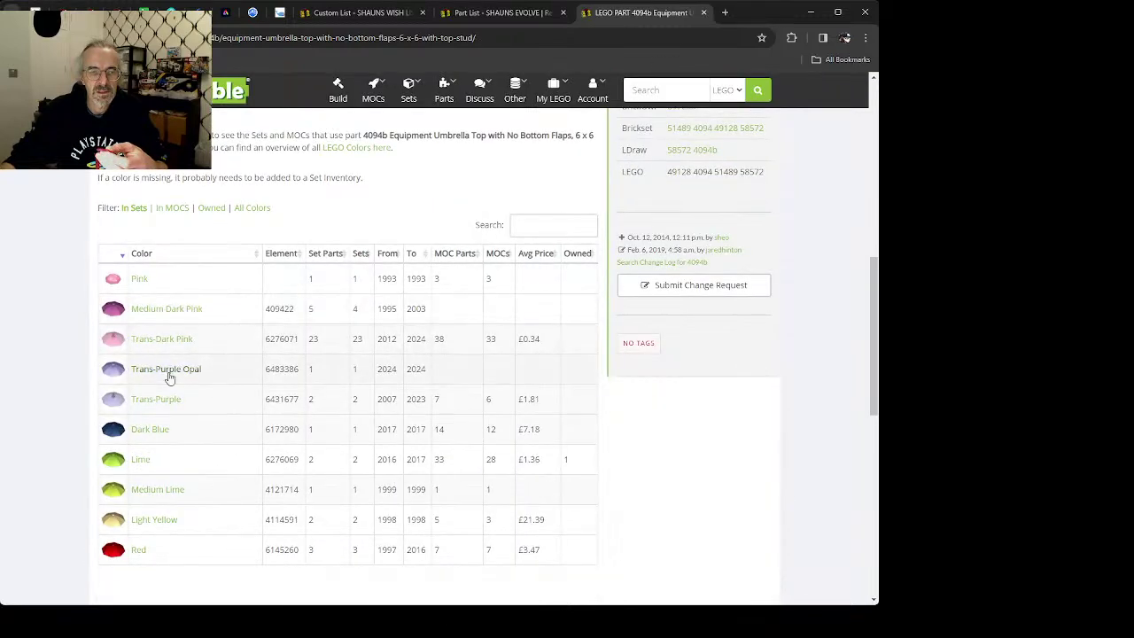
pyautogui.click(168, 347)
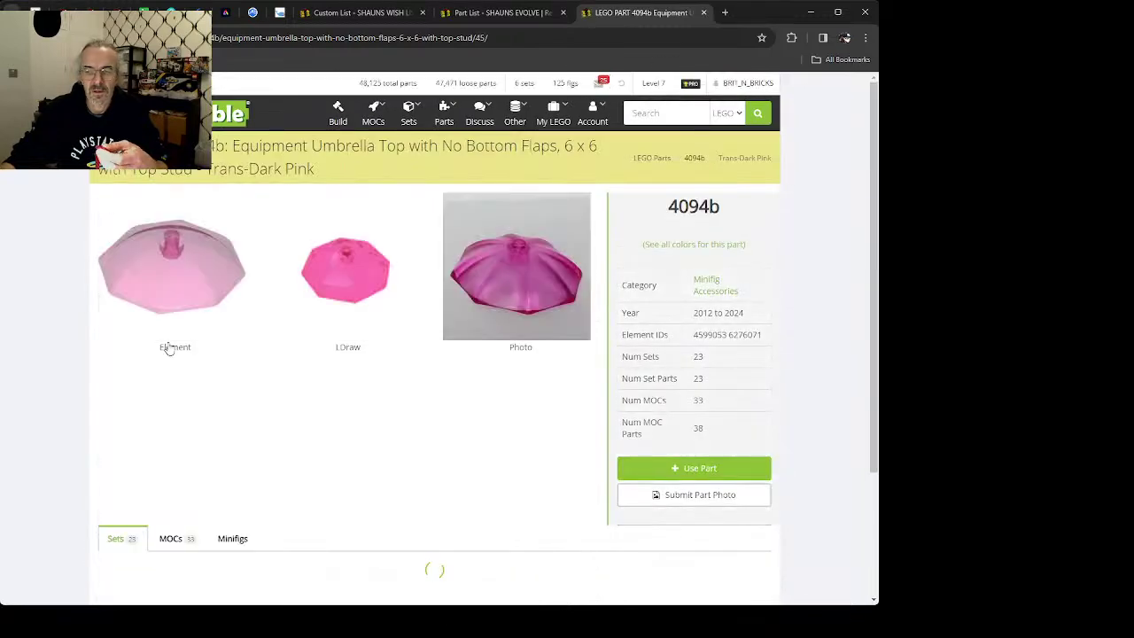
pyautogui.scroll(-5, 329, 384)
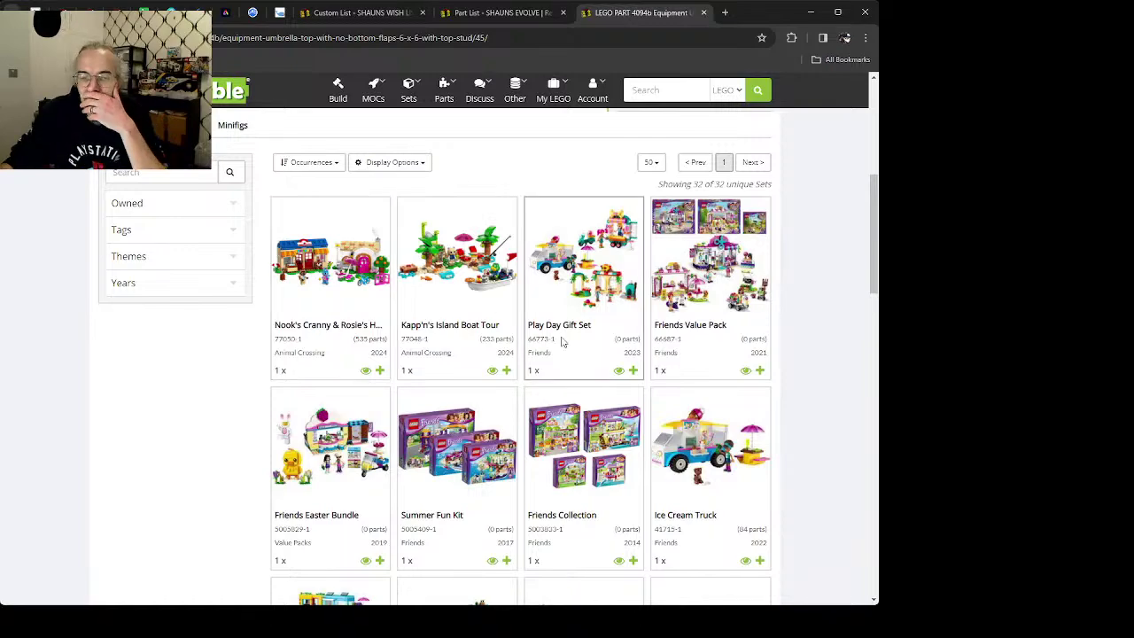
# Step: Look through the remaining sets that contain the Trans-Dark Pink umbrella top 4094b
pyautogui.scroll(-4, 564, 339)
pyautogui.scroll(-9, 563, 339)
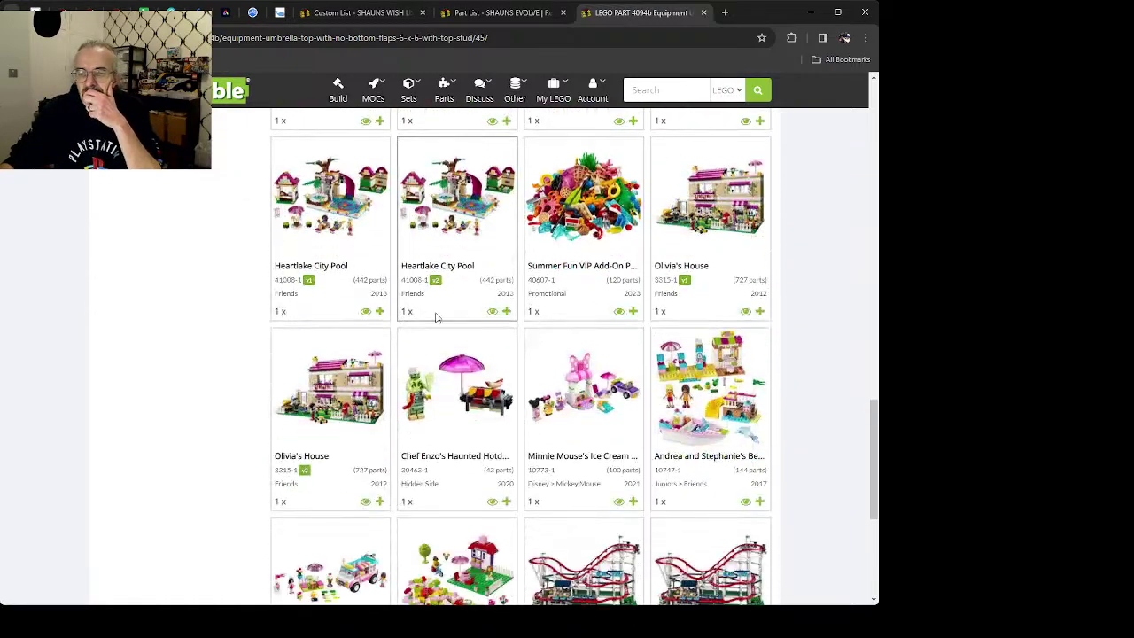
pyautogui.scroll(-3, 505, 310)
pyautogui.scroll(1, 483, 303)
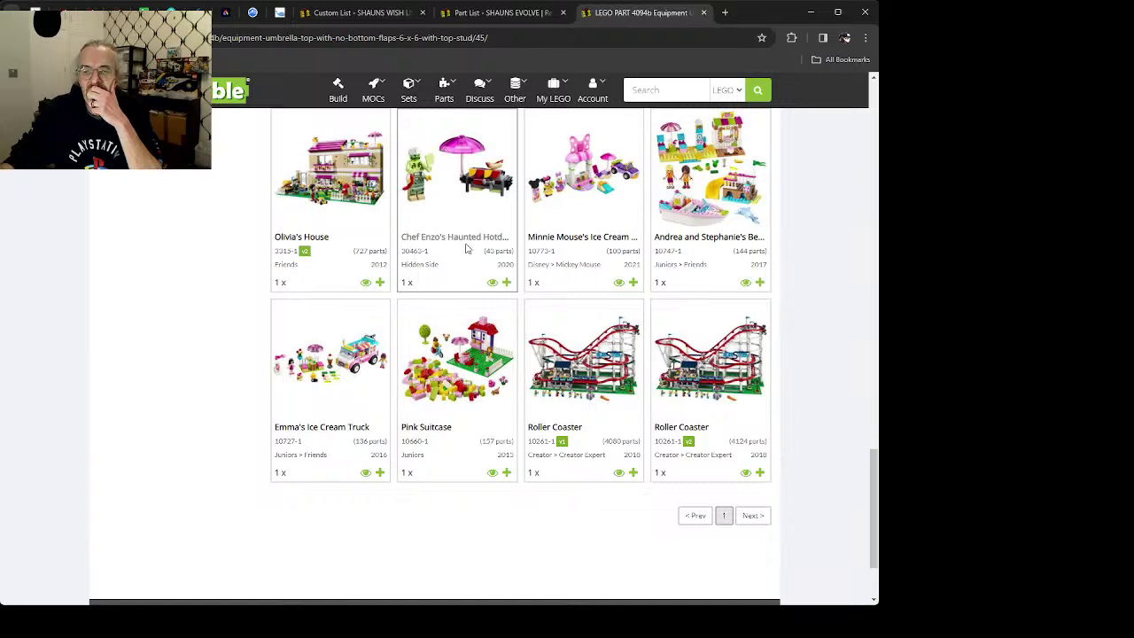
# Step: Open the v2 Roller Coaster set 10261-1 to examine its pictures, and return to the Trans-Dark Pink umbrella top's page
pyautogui.click(725, 386)
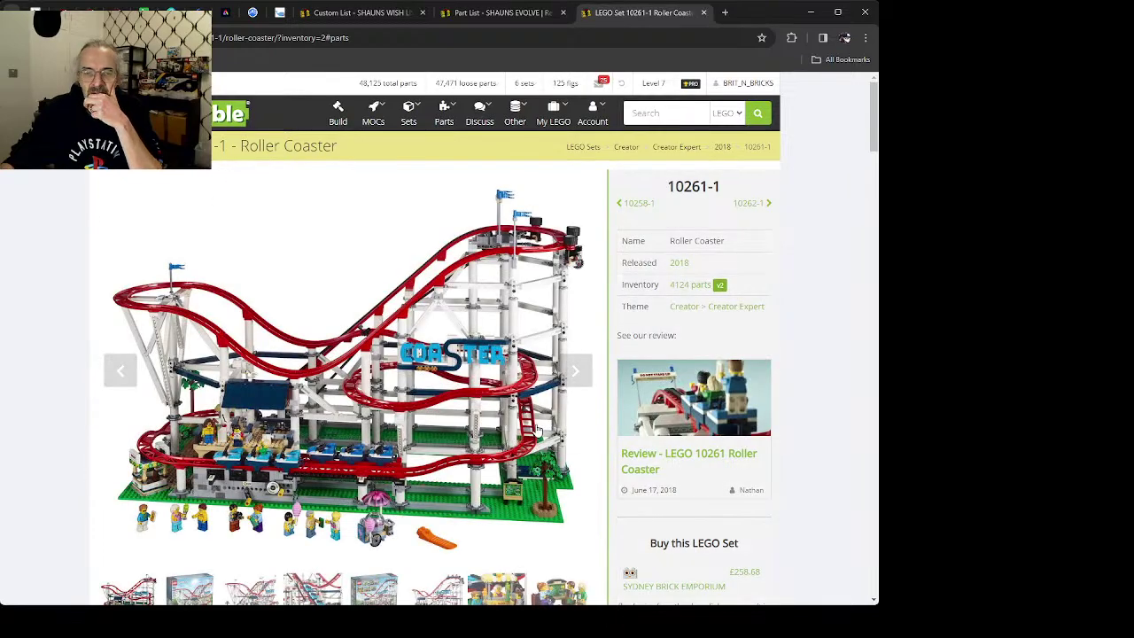
pyautogui.scroll(-4, 544, 430)
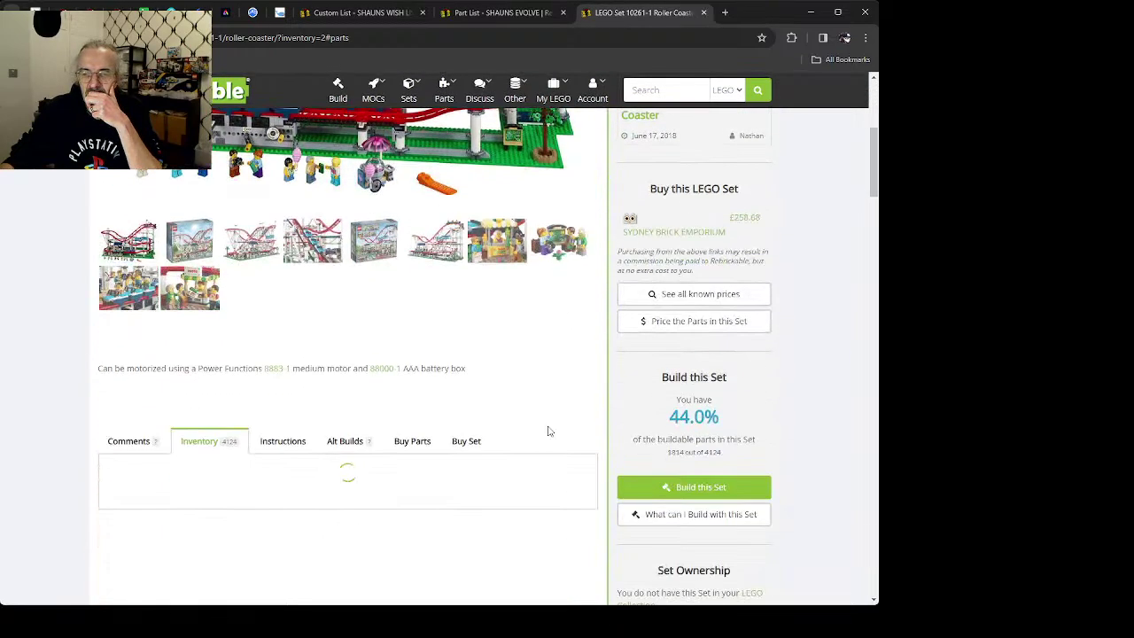
pyautogui.scroll(1, 548, 431)
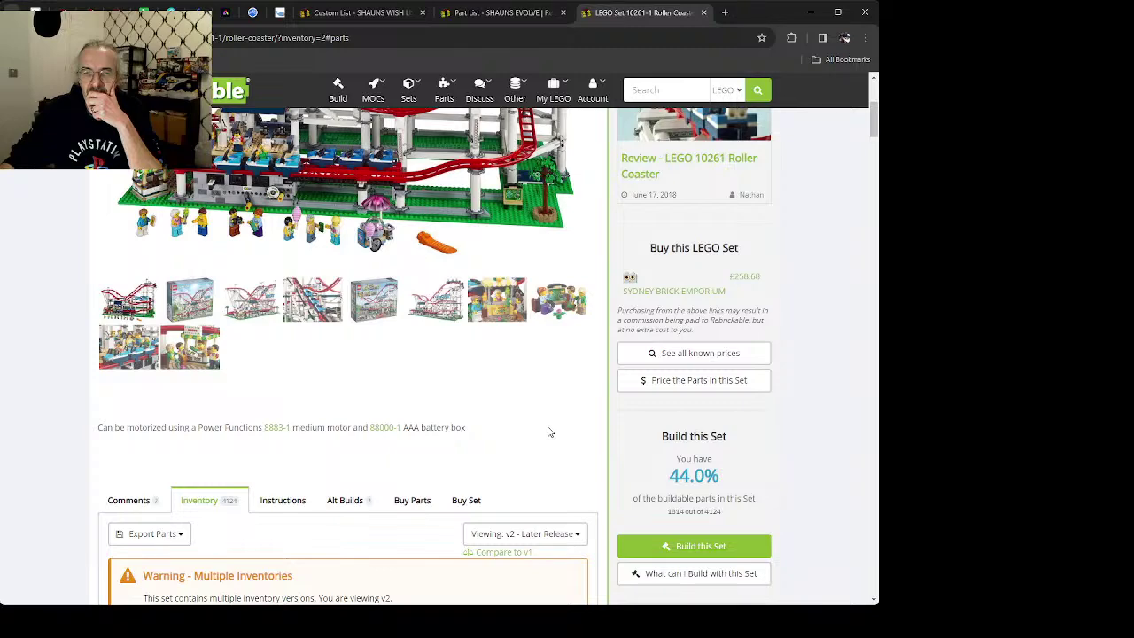
pyautogui.scroll(3, 548, 432)
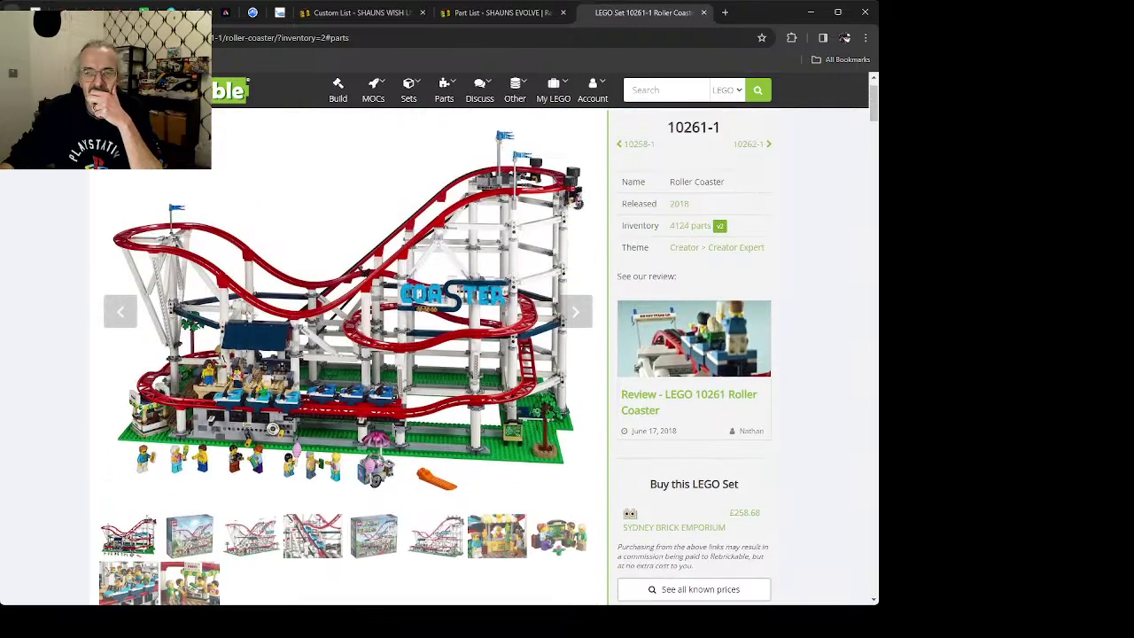
pyautogui.hotkey('alt', 'Left')
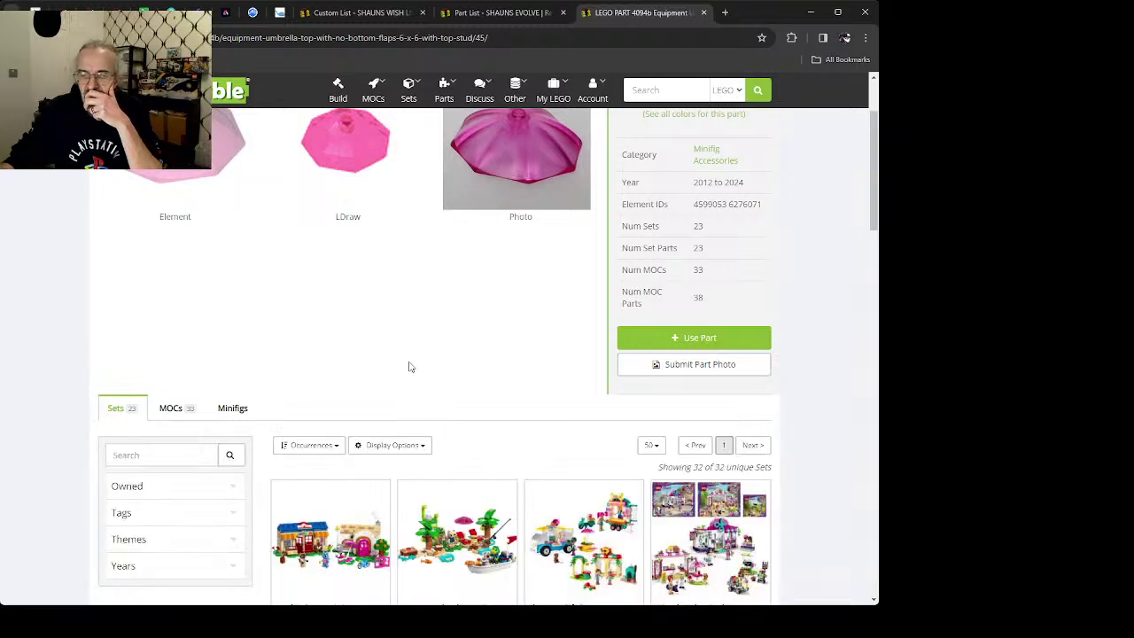
# Step: Add 2 Trans-Dark Pink umbrella tops 4094b to the SHAUNS EVOLVE part list
pyautogui.scroll(-3, 402, 351)
pyautogui.scroll(2, 409, 373)
pyautogui.click(693, 227)
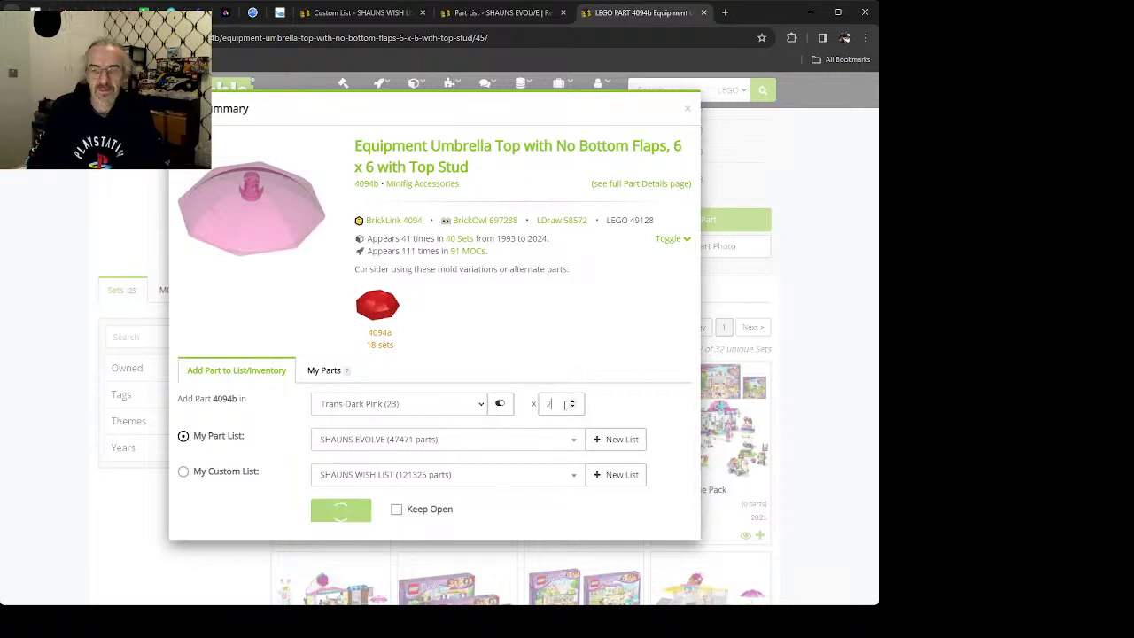
pyautogui.press('Return')
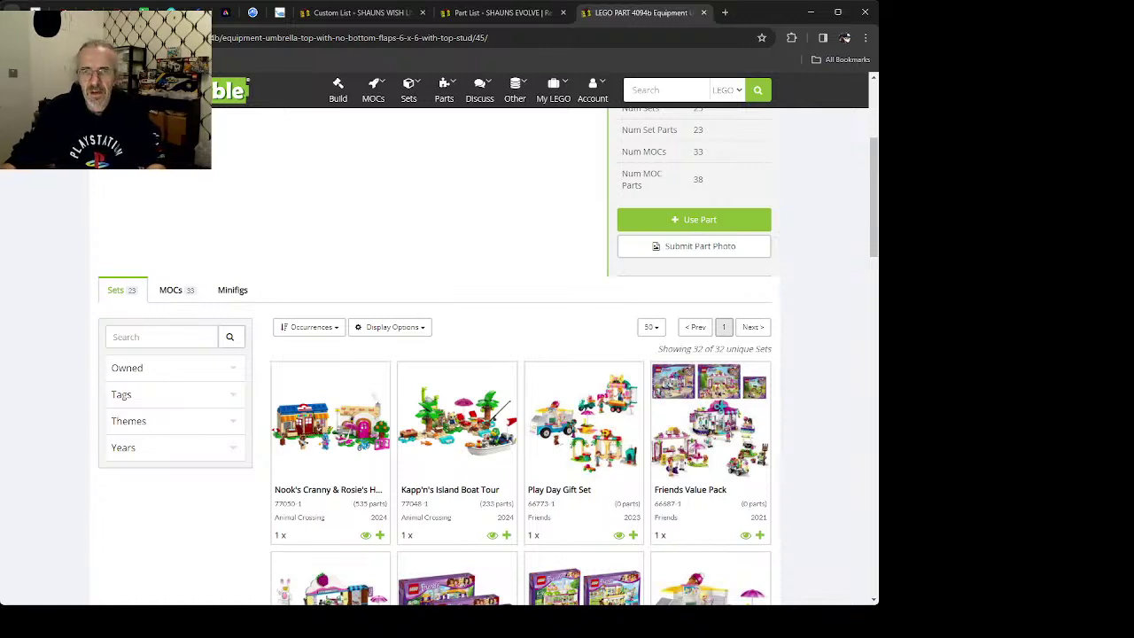
# Step: Search the parts catalogue for "tassel" across all categories
pyautogui.scroll(3, 363, 209)
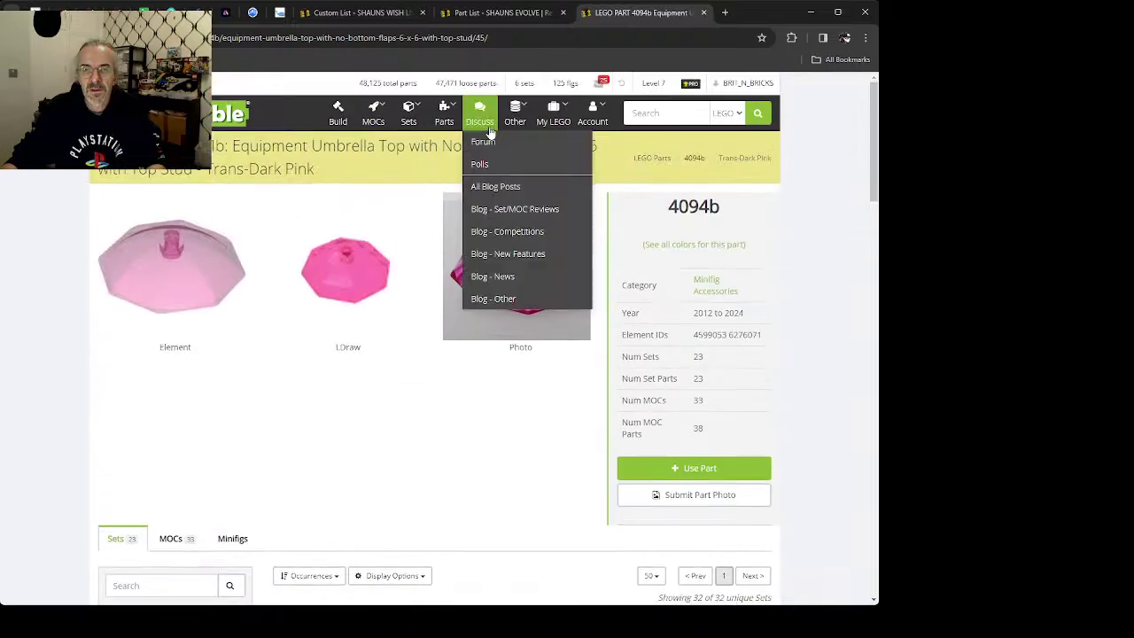
pyautogui.moveTo(443, 120)
pyautogui.click(446, 140)
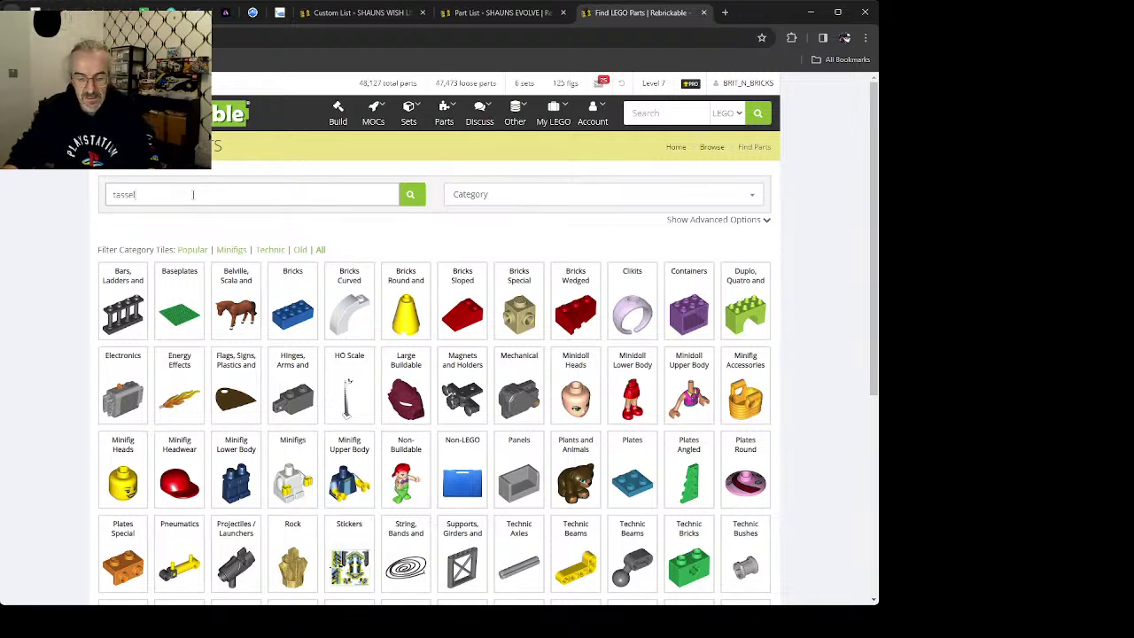
pyautogui.press('Return')
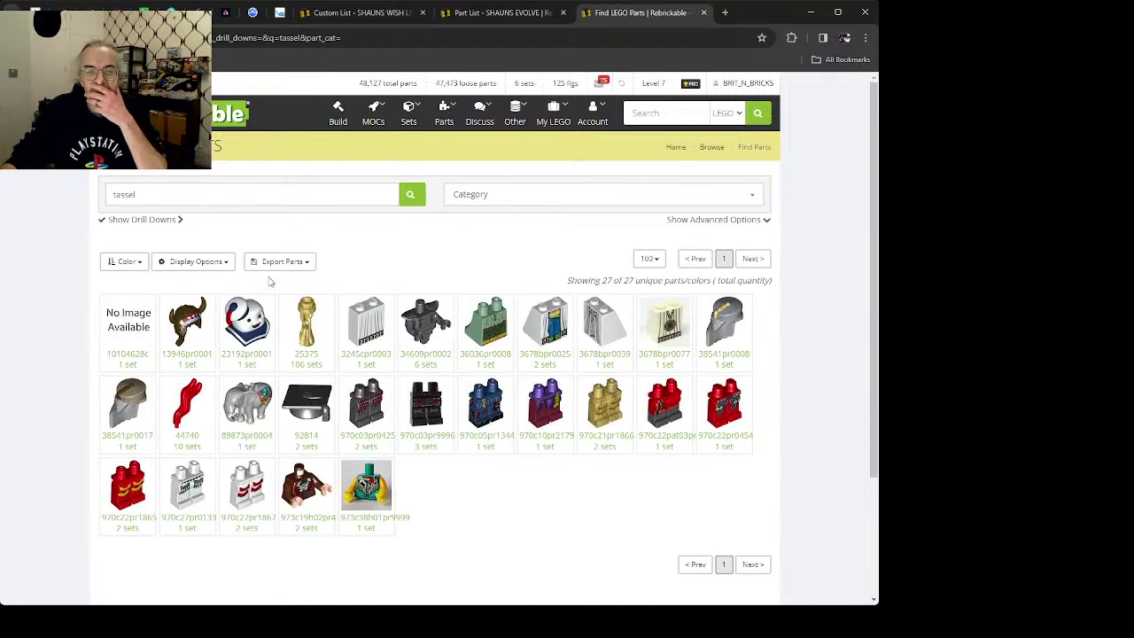
# Step: Open the full details of part 25375, Tassel with 1 x 1 Round Stud, and go to its Black version
pyautogui.click(303, 318)
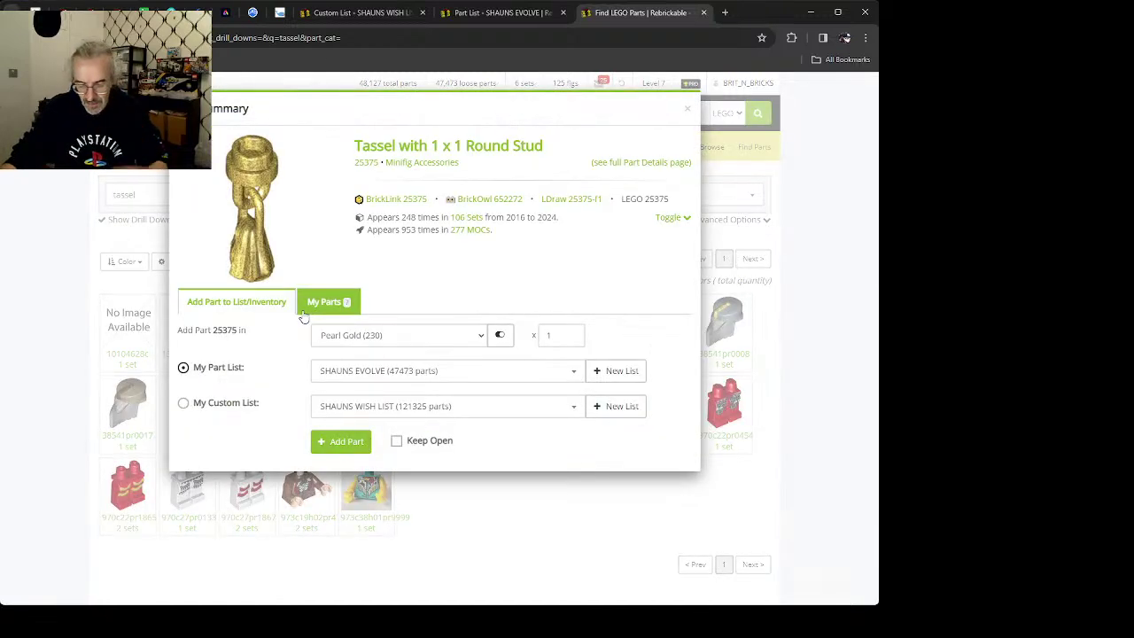
pyautogui.click(449, 147)
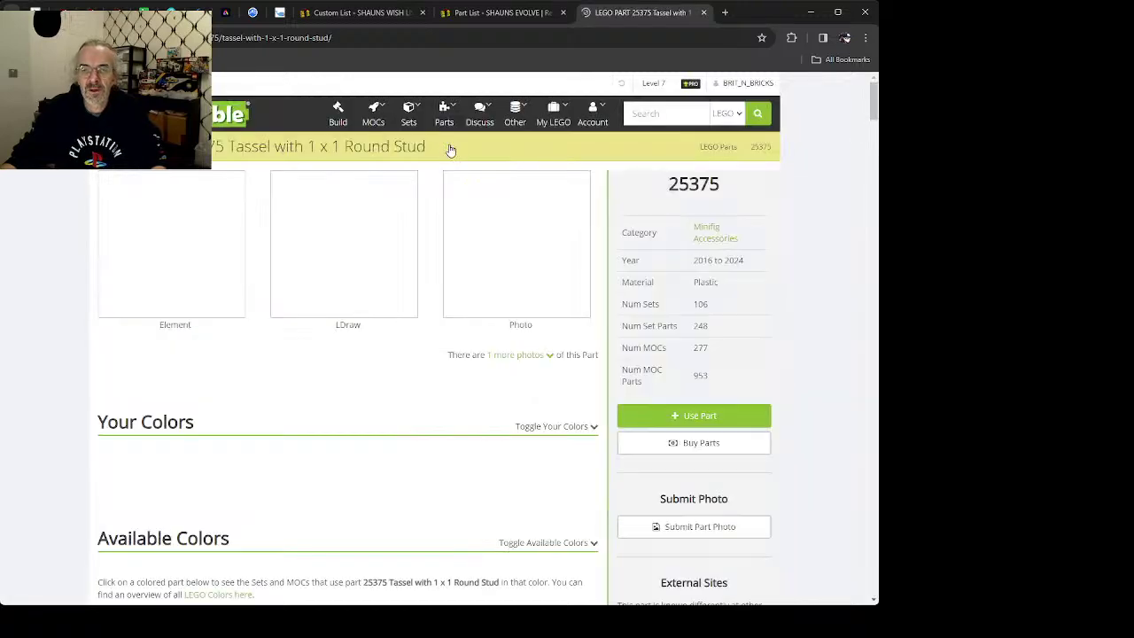
pyautogui.scroll(-5, 324, 410)
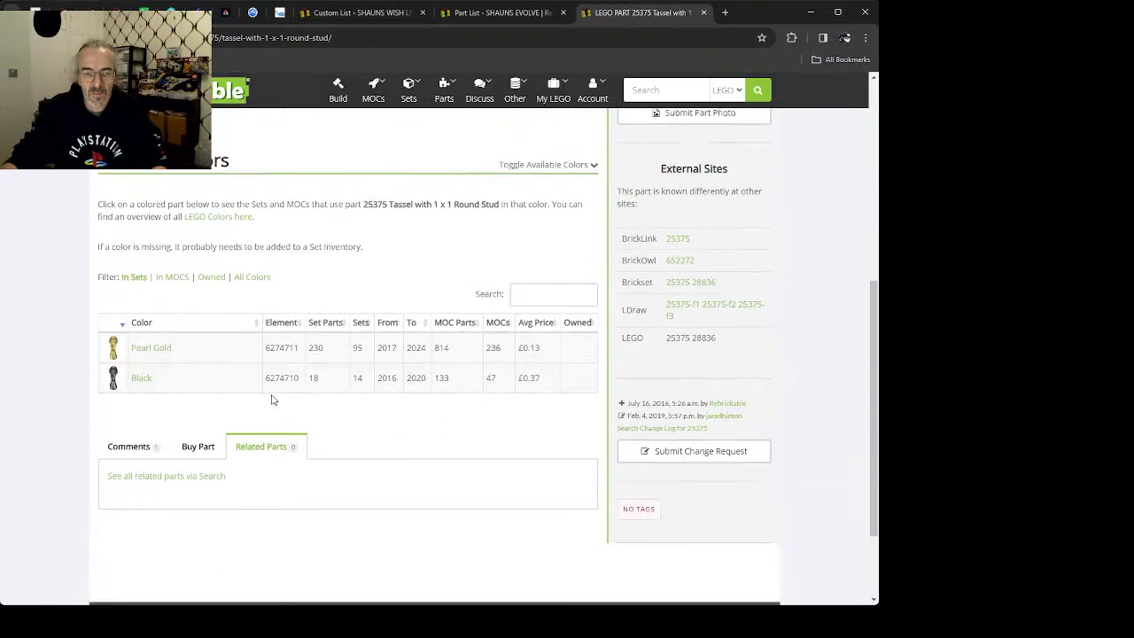
pyautogui.click(143, 380)
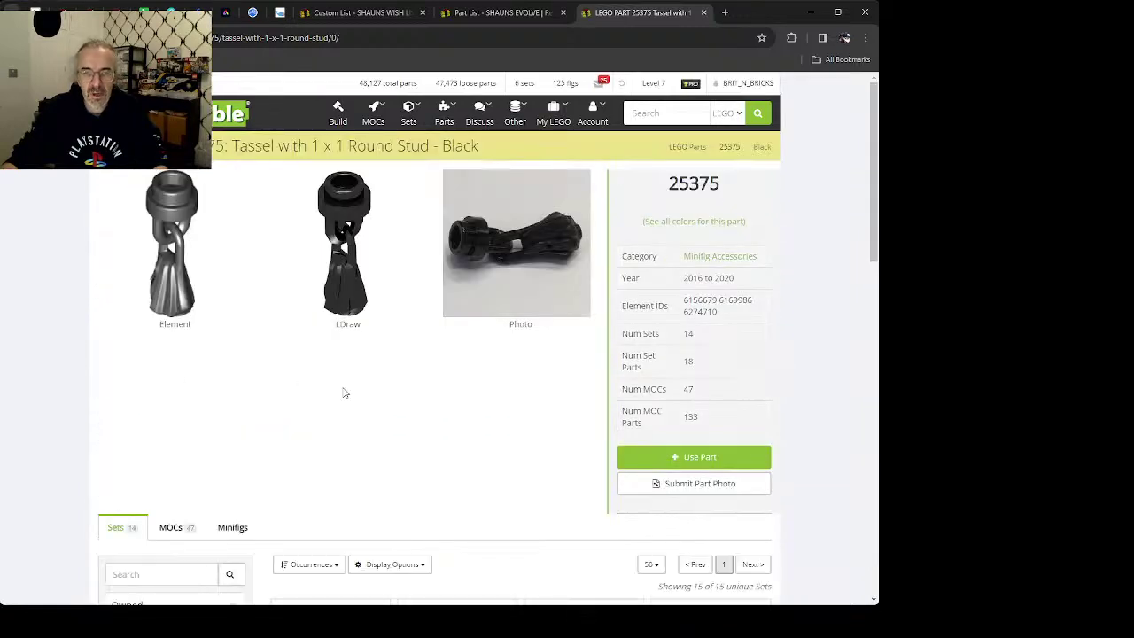
# Step: Examine the list of sets that contain the Black tassel 25375
pyautogui.scroll(-3, 377, 393)
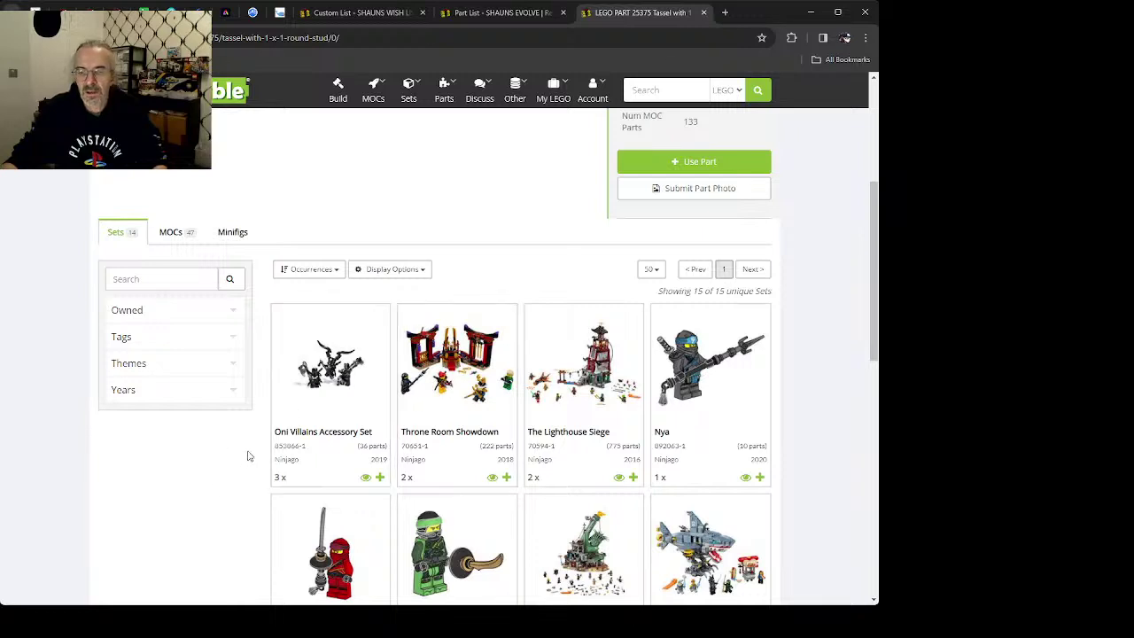
pyautogui.scroll(-4, 246, 452)
pyautogui.scroll(-3, 249, 429)
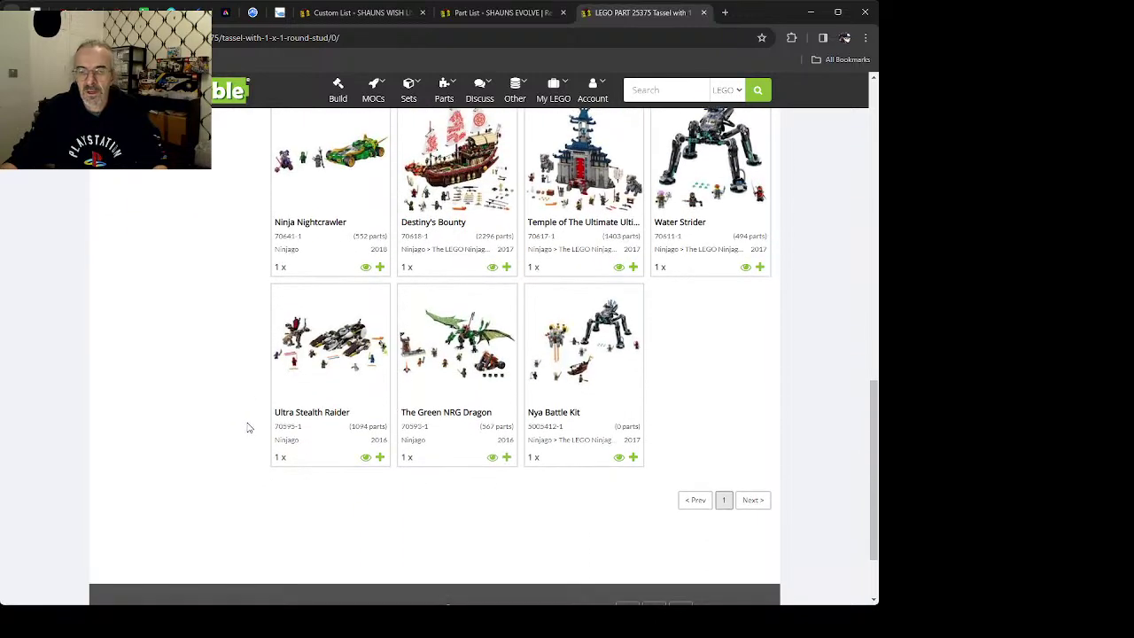
pyautogui.scroll(3, 247, 426)
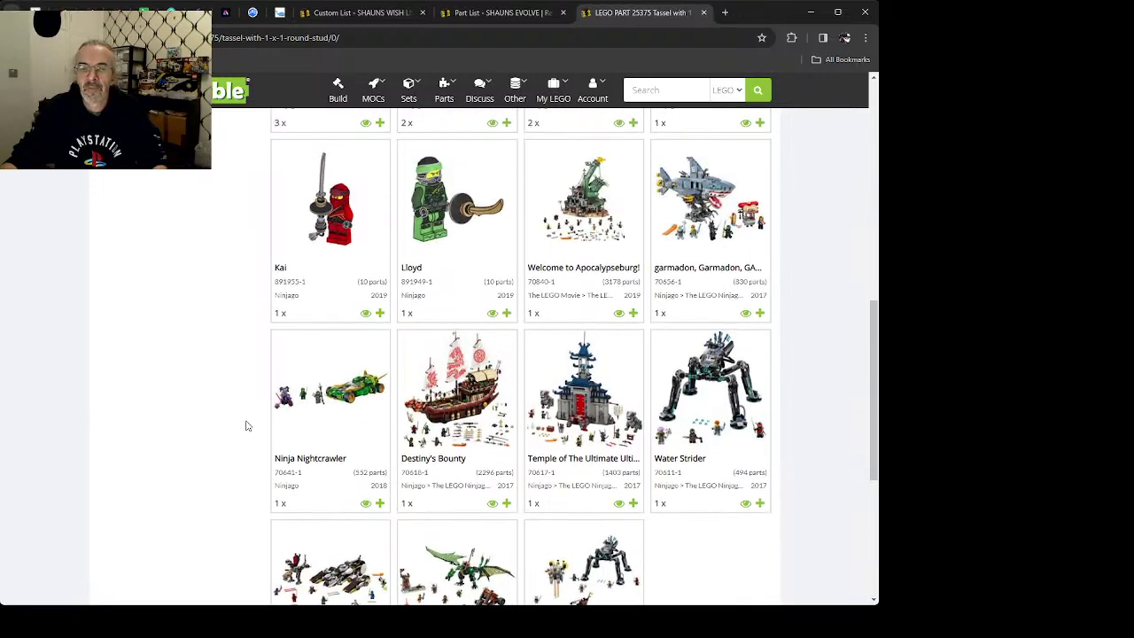
pyautogui.scroll(4, 247, 426)
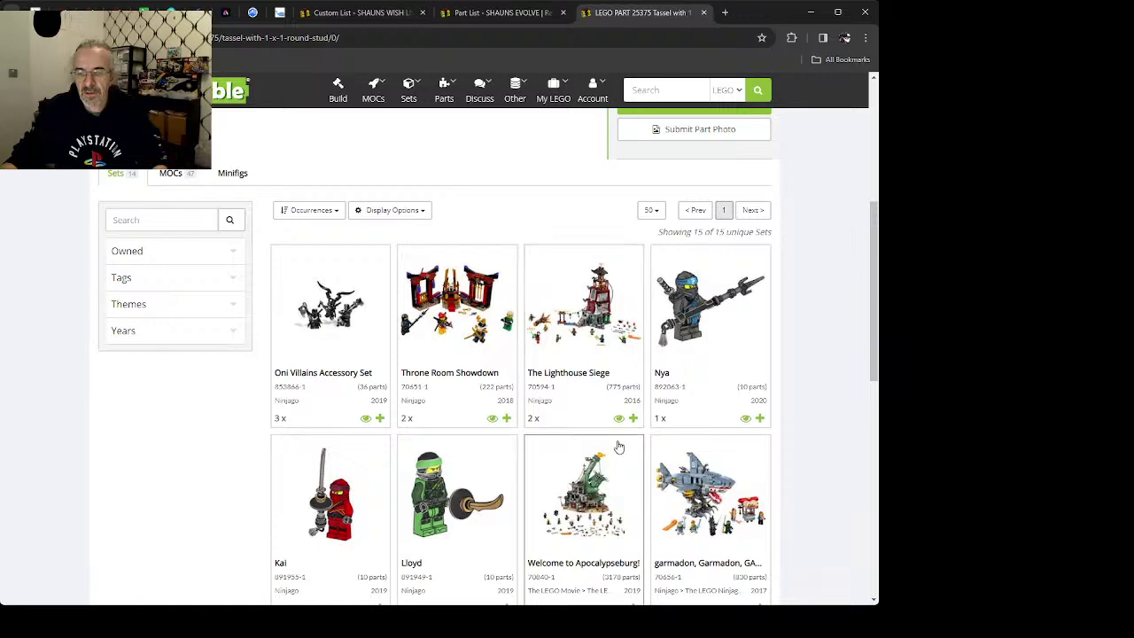
pyautogui.scroll(1, 619, 448)
pyautogui.scroll(-3, 619, 448)
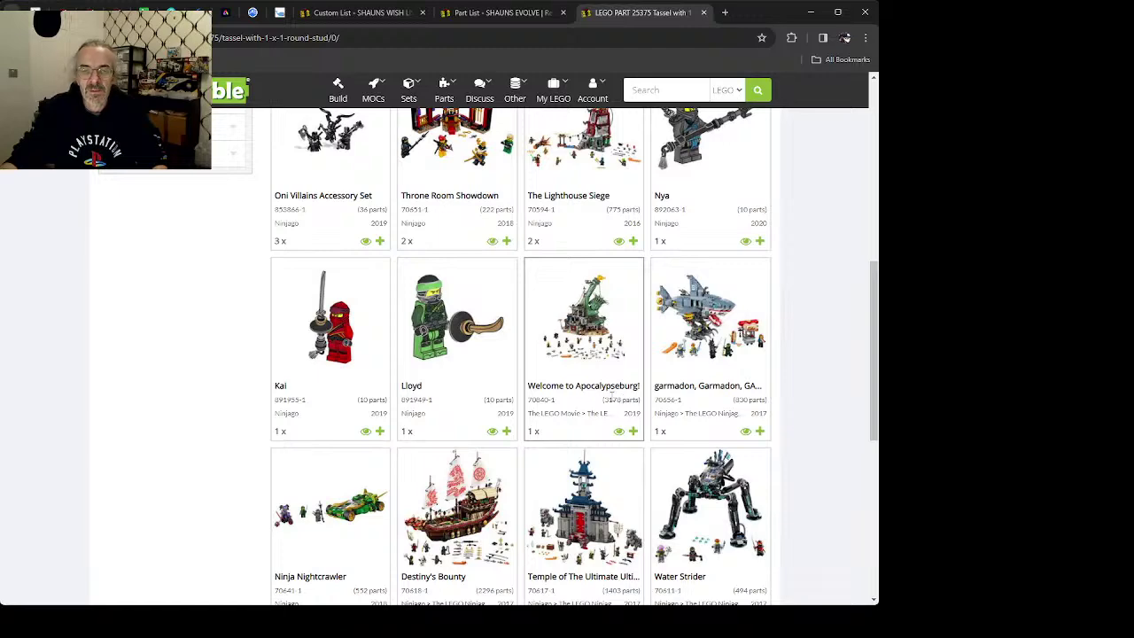
pyautogui.scroll(3, 601, 400)
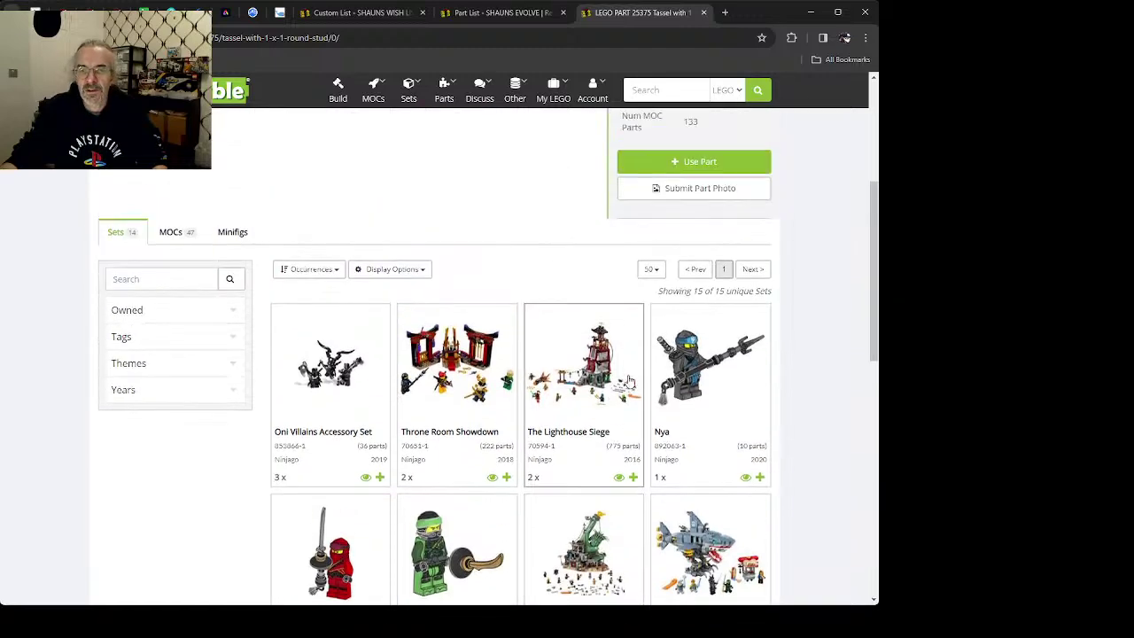
# Step: Add 1 Black tassel 25375 to the SHAUNS EVOLVE part list, keeping the part summary open
pyautogui.click(679, 163)
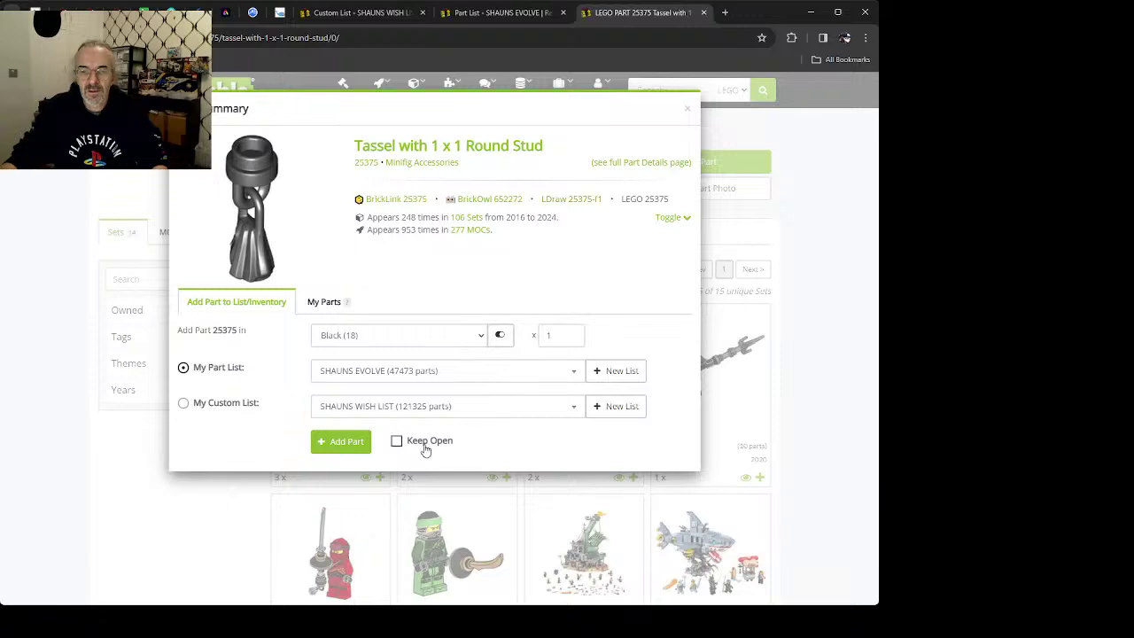
pyautogui.click(396, 443)
pyautogui.click(346, 441)
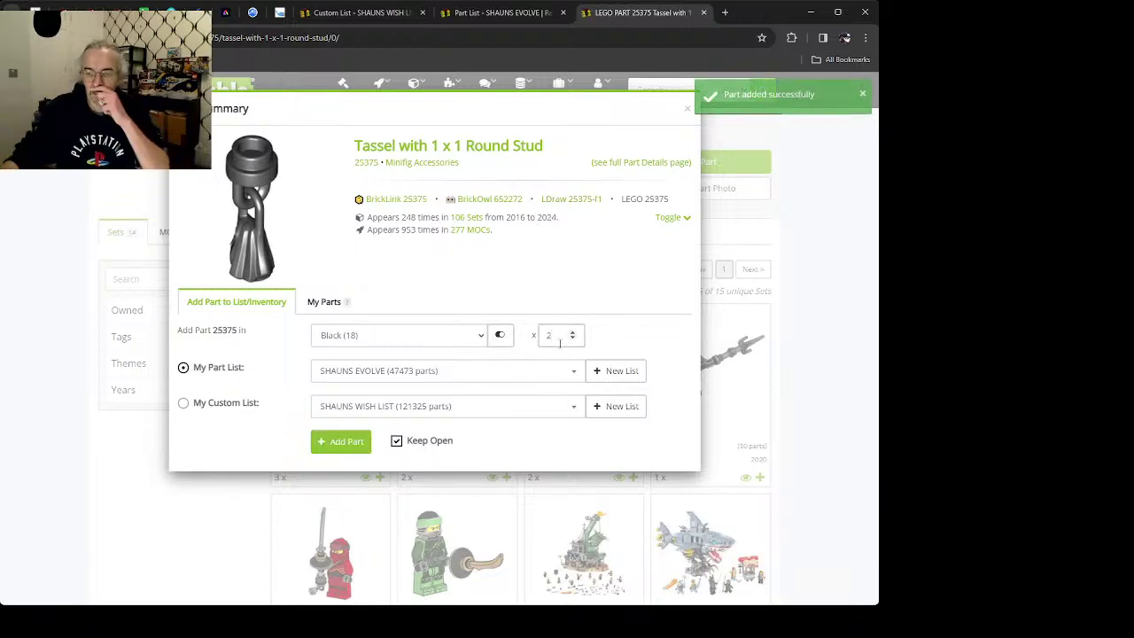
# Step: Add 2 Black tassels 25375 to the SHAUNS WISH LIST custom list, and return to the tassel search results
pyautogui.click(210, 405)
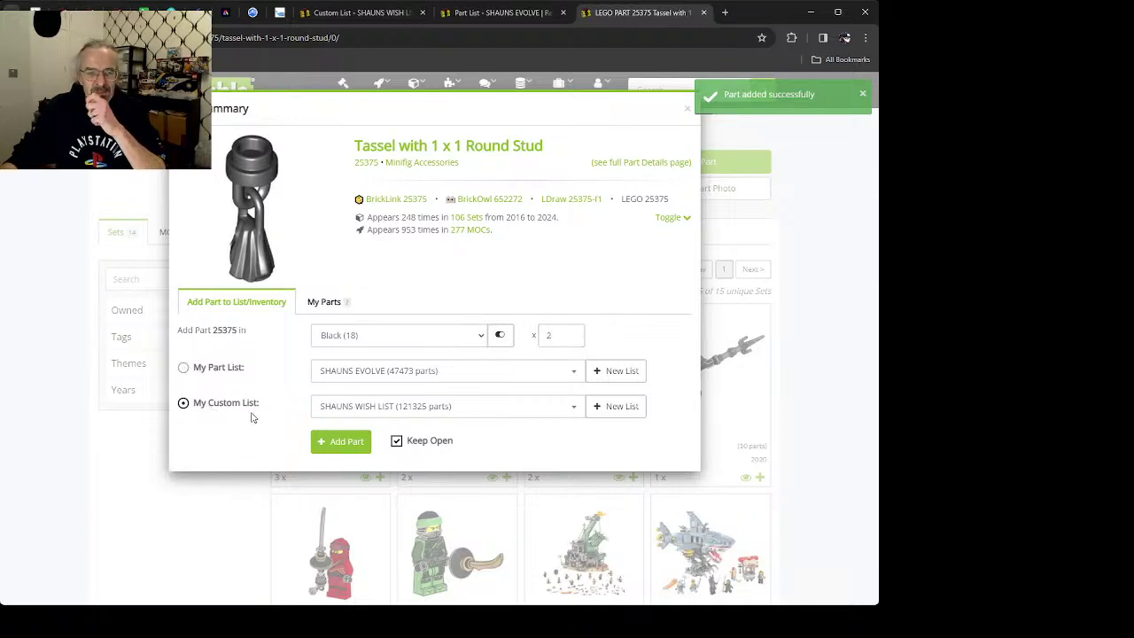
pyautogui.click(344, 442)
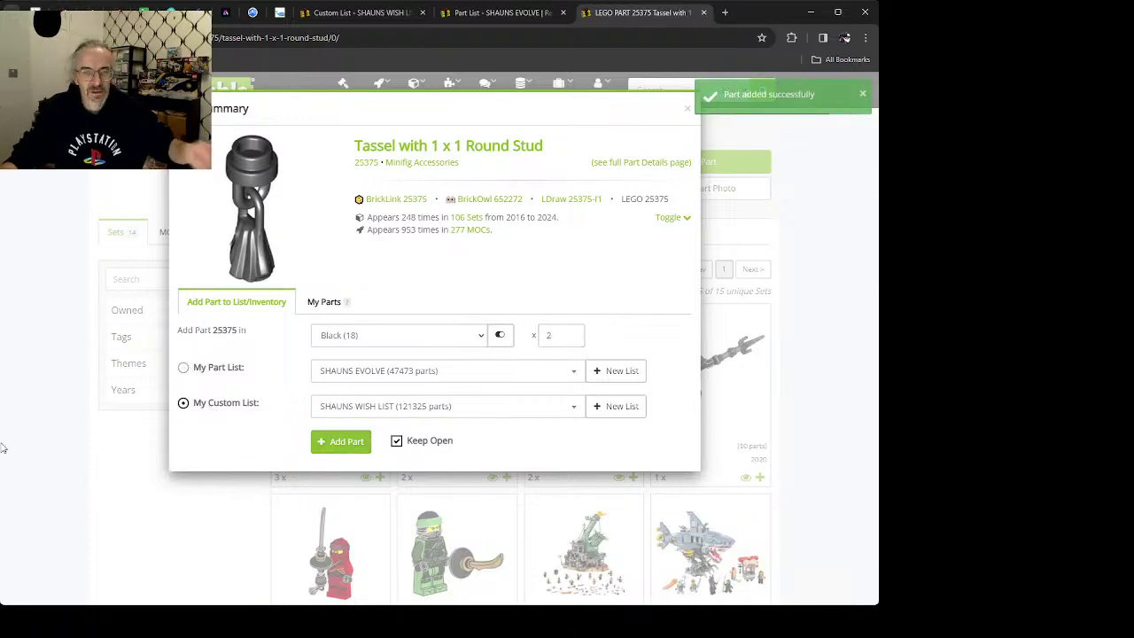
pyautogui.click(76, 514)
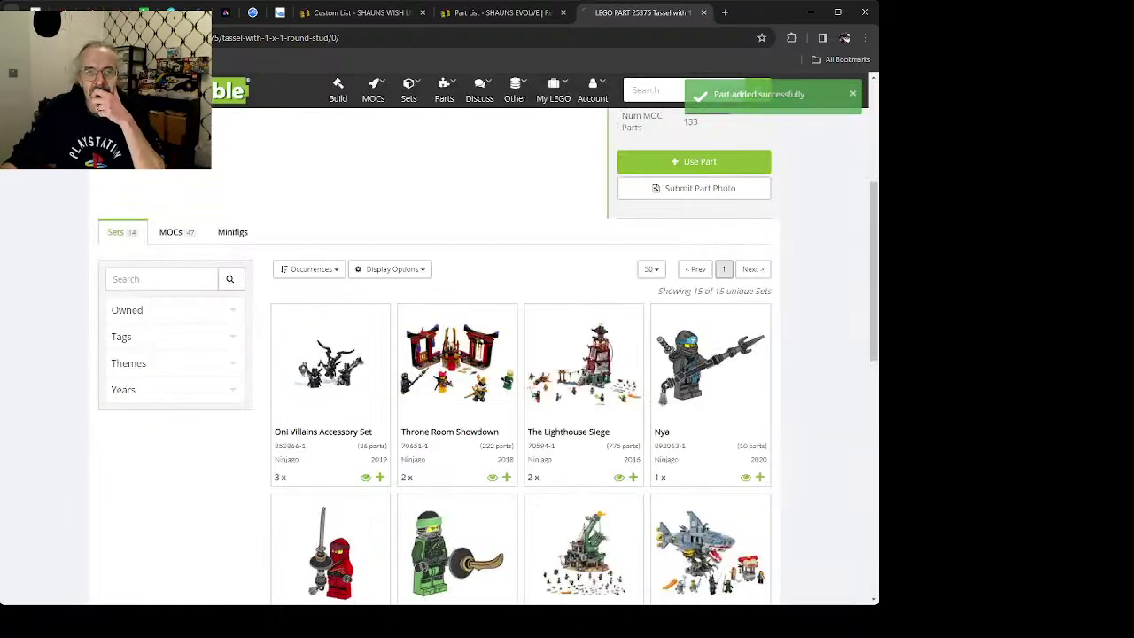
pyautogui.scroll(10, 478, 354)
pyautogui.hotkey('alt', 'Left')
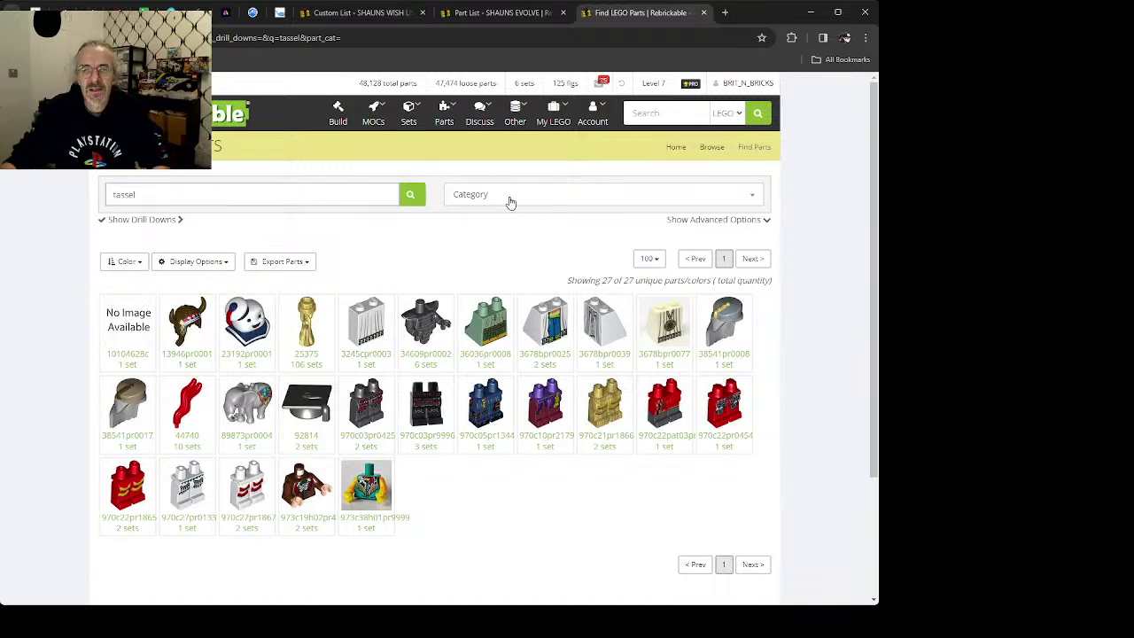
# Step: Filter the SHAUNS WISH LIST custom list to show only the Minifig Upper Body category
pyautogui.click(381, 13)
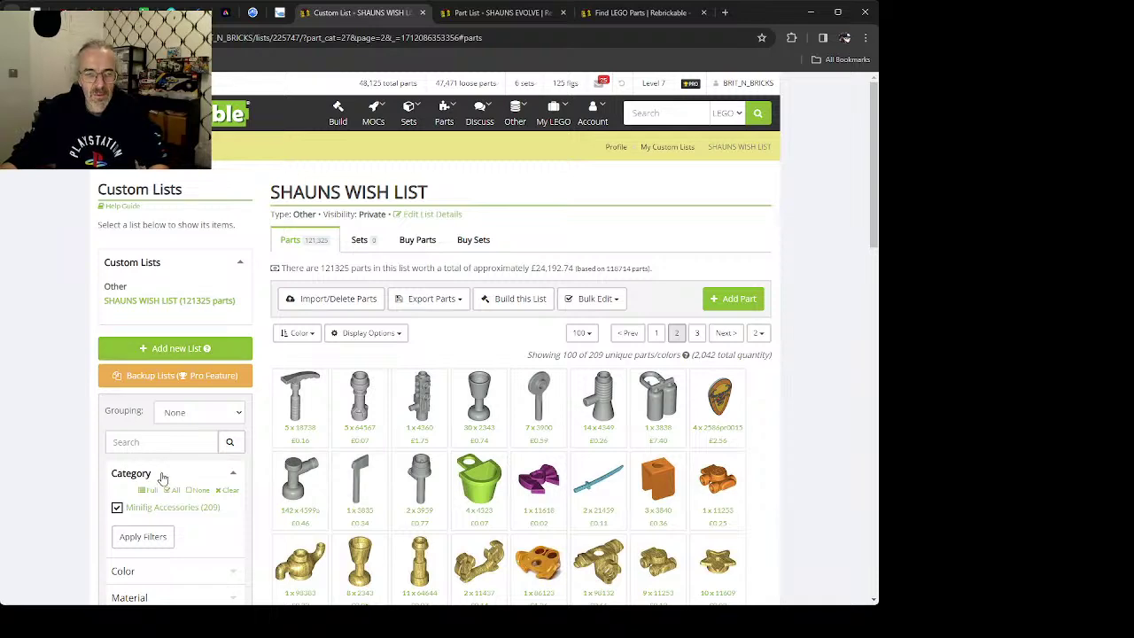
pyautogui.scroll(-2, 173, 470)
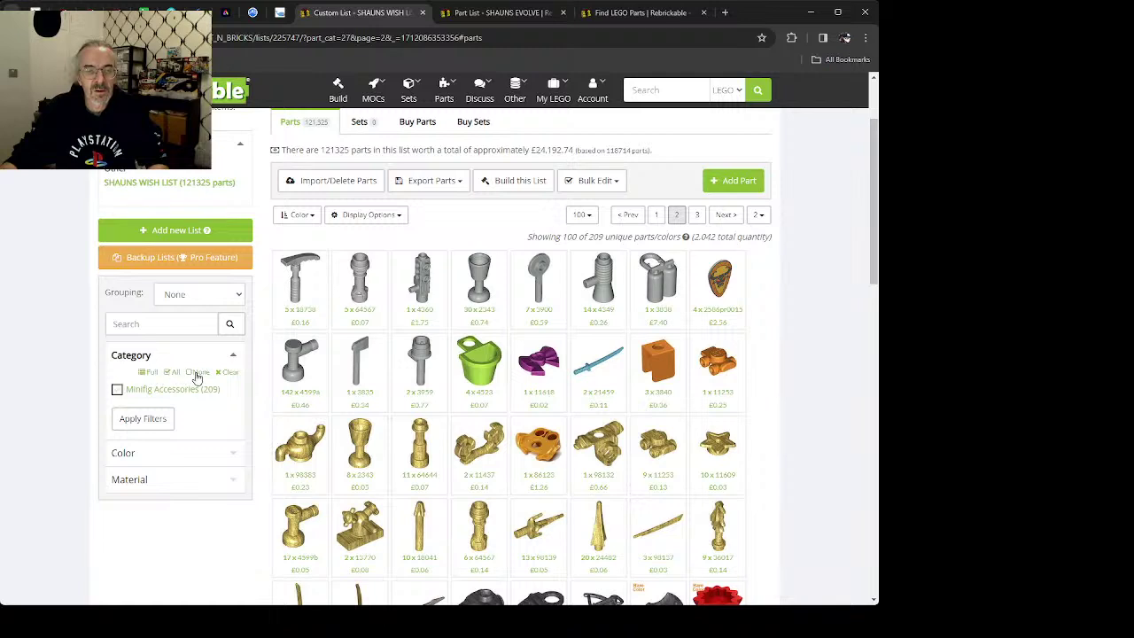
pyautogui.click(148, 373)
pyautogui.scroll(-5, 148, 443)
pyautogui.scroll(2, 151, 443)
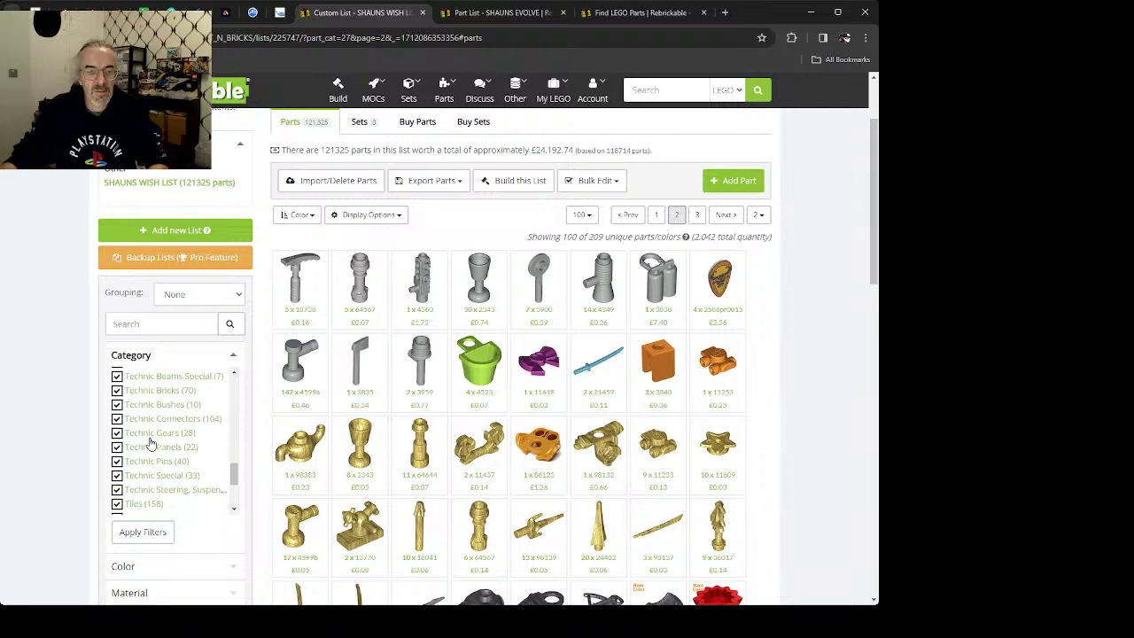
pyautogui.scroll(2, 157, 423)
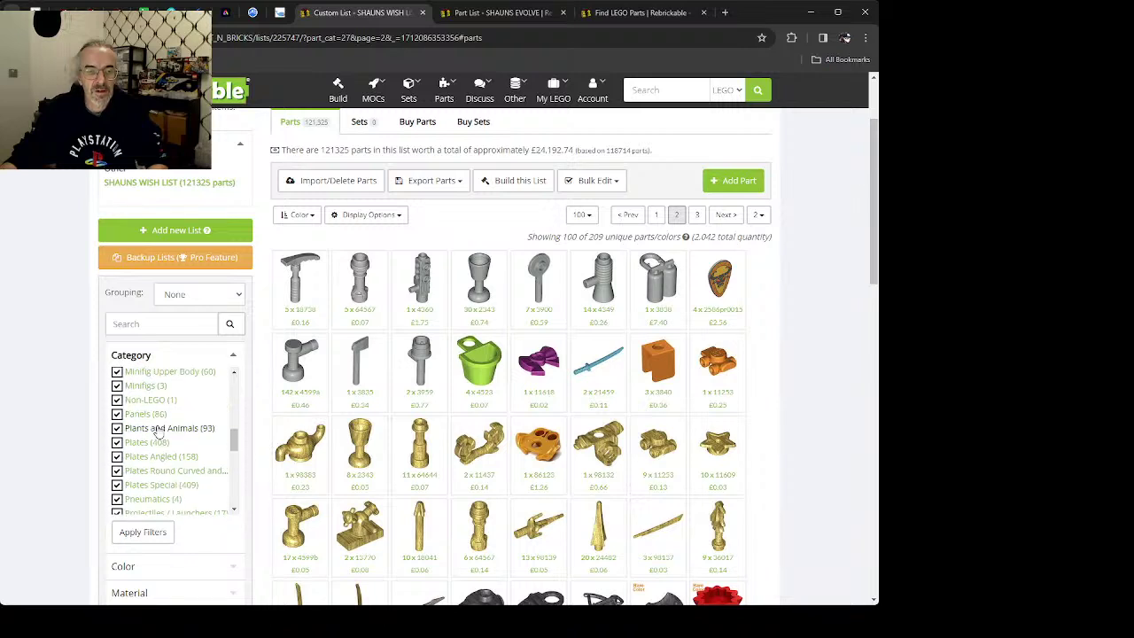
pyautogui.scroll(4, 156, 478)
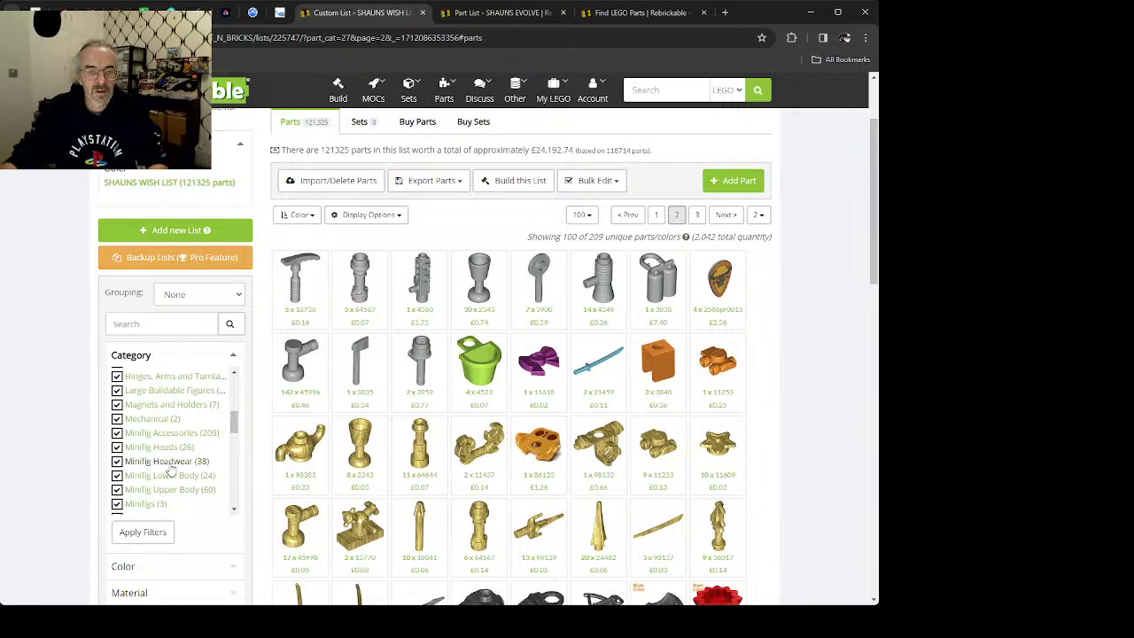
pyautogui.click(168, 491)
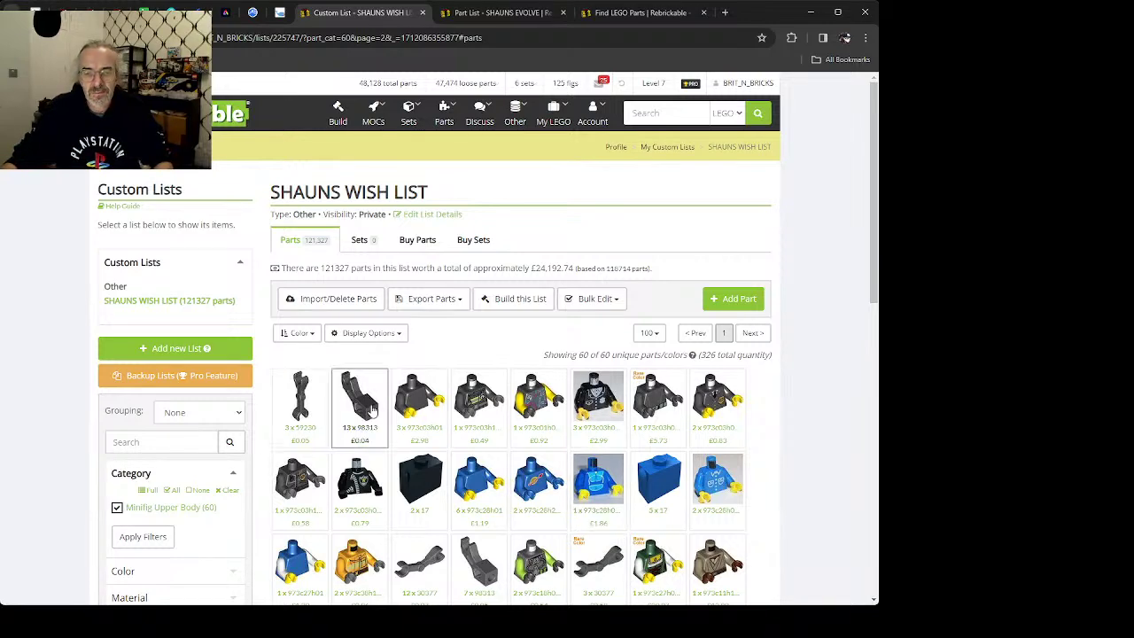
# Step: Check the details page of mechanical arm 98313, and set its Black quantity in the SHAUNS WISH LIST to 11
pyautogui.click(373, 409)
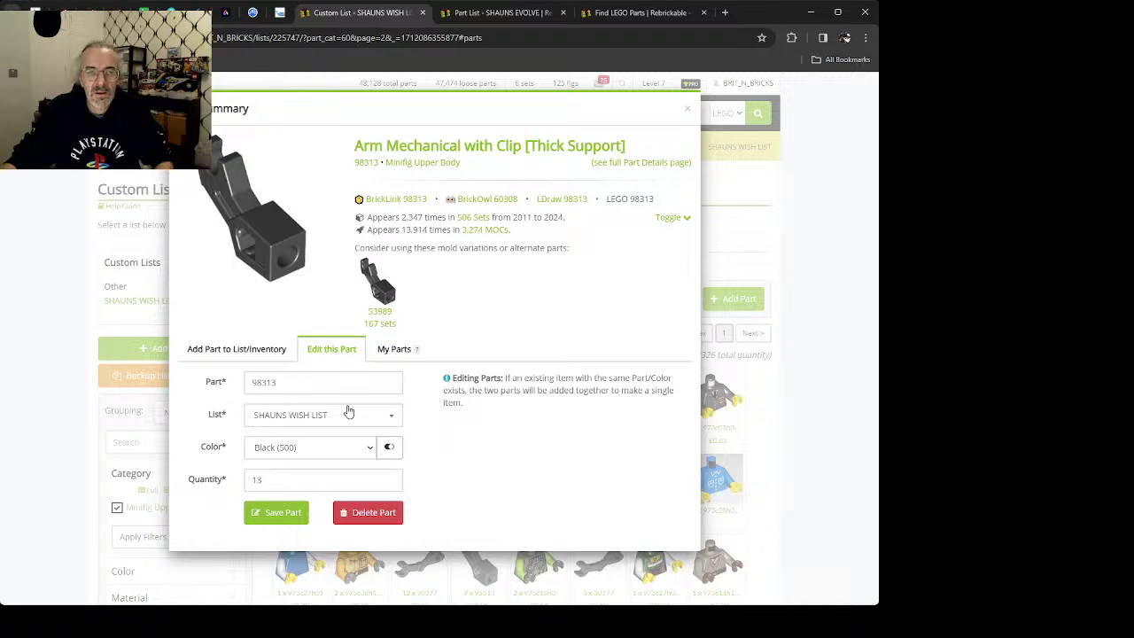
pyautogui.click(504, 154)
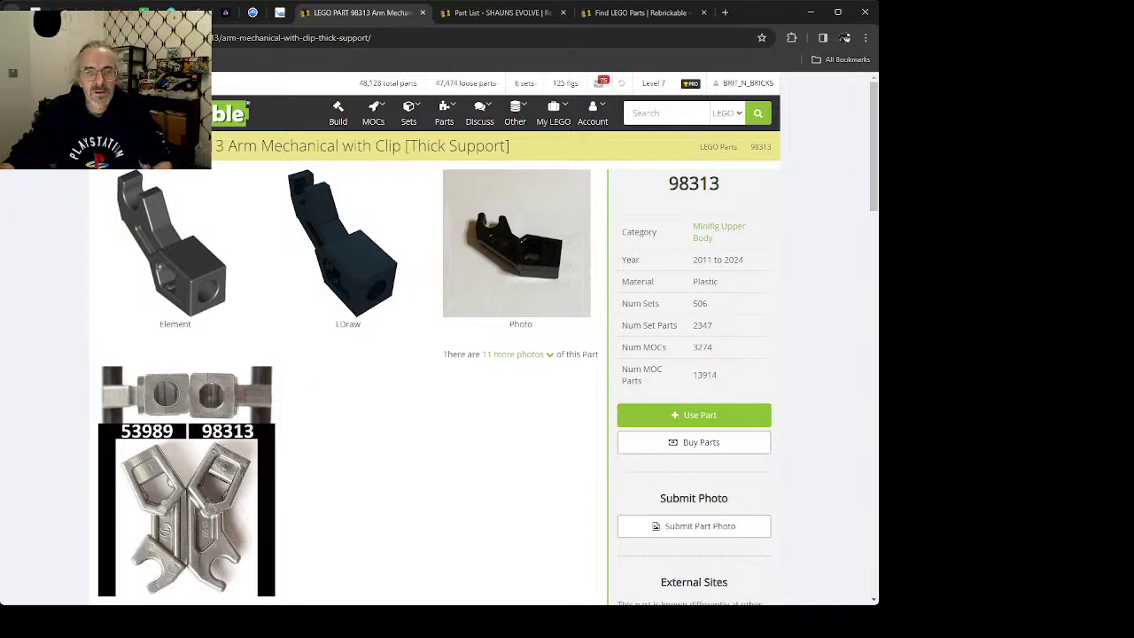
pyautogui.hotkey('alt', 'Left')
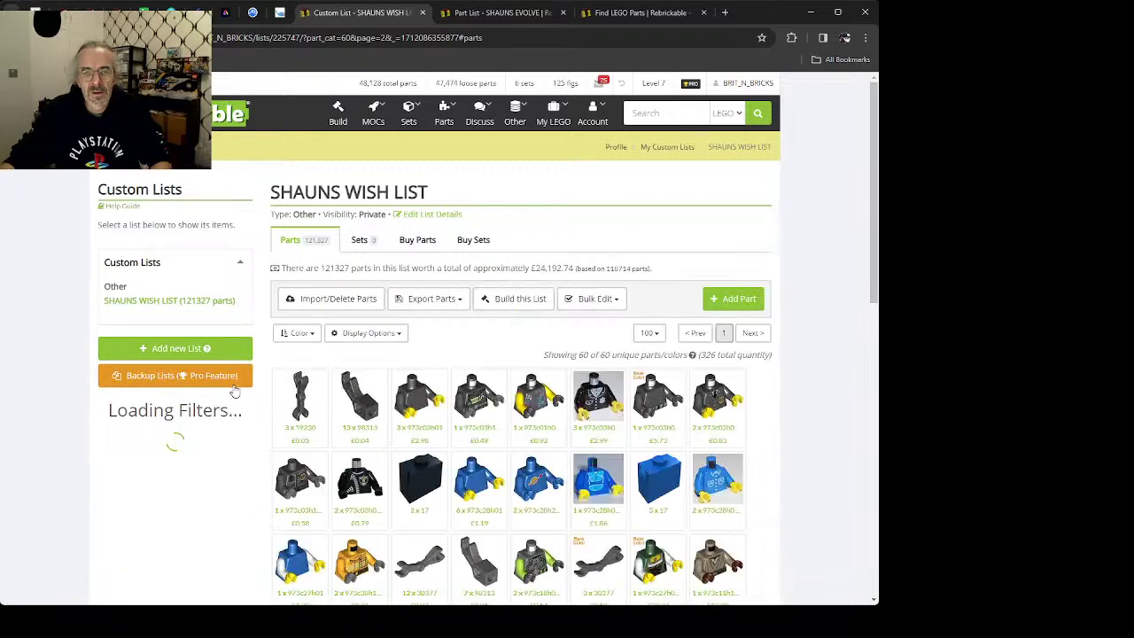
pyautogui.click(372, 404)
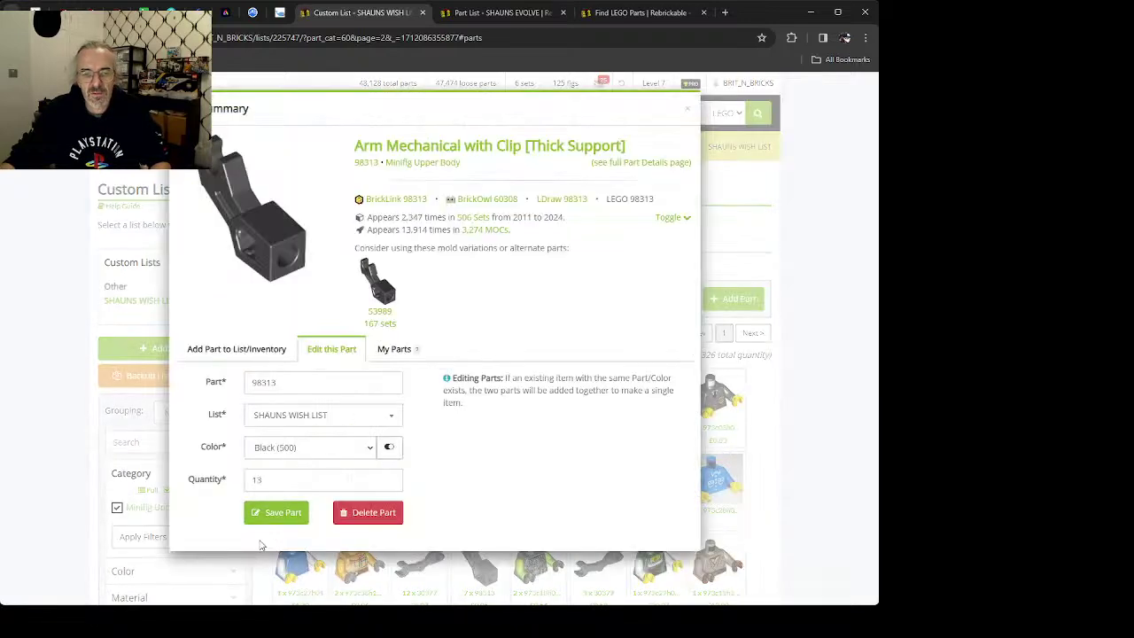
pyautogui.click(279, 478)
pyautogui.write('1')
pyautogui.press('Return')
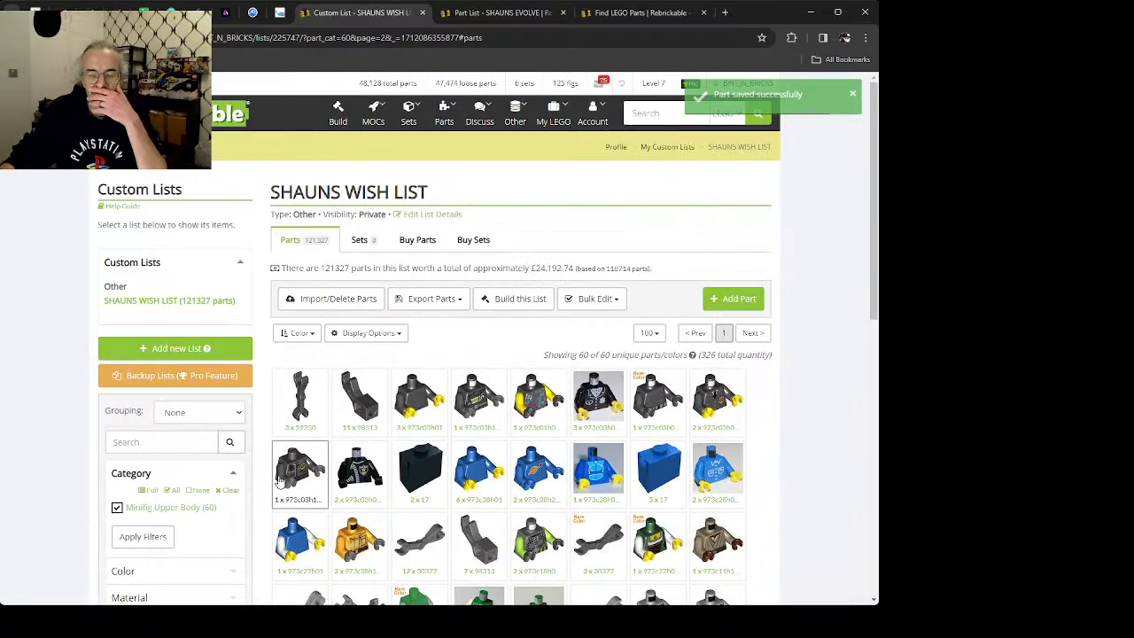
# Step: Add 2 Black Arm Mechanical with Clip 98313 to the SHAUNS EVOLVE part list
pyautogui.click(365, 412)
pyautogui.click(236, 349)
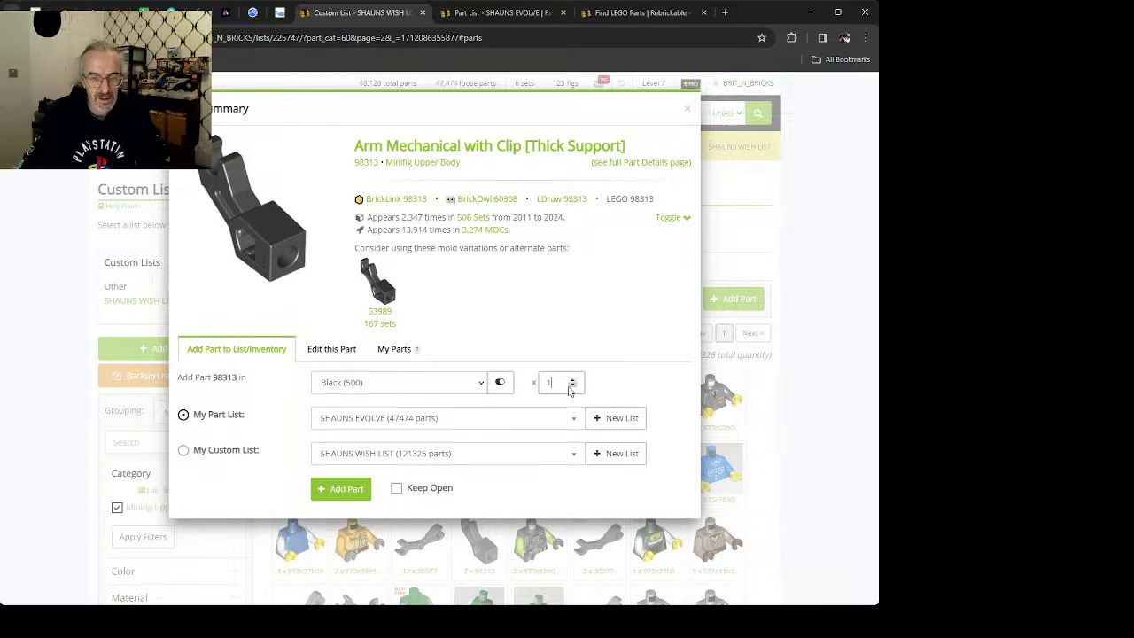
pyautogui.press('Return')
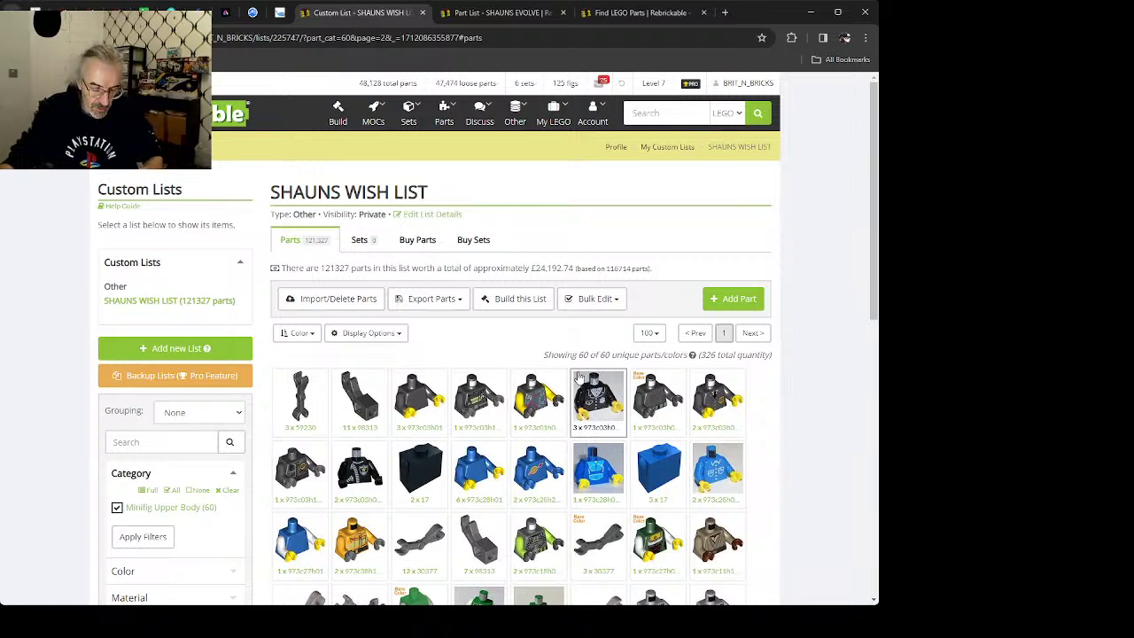
# Step: Open the full details of part 98313 and choose its Dark Red version from the available colors
pyautogui.click(359, 404)
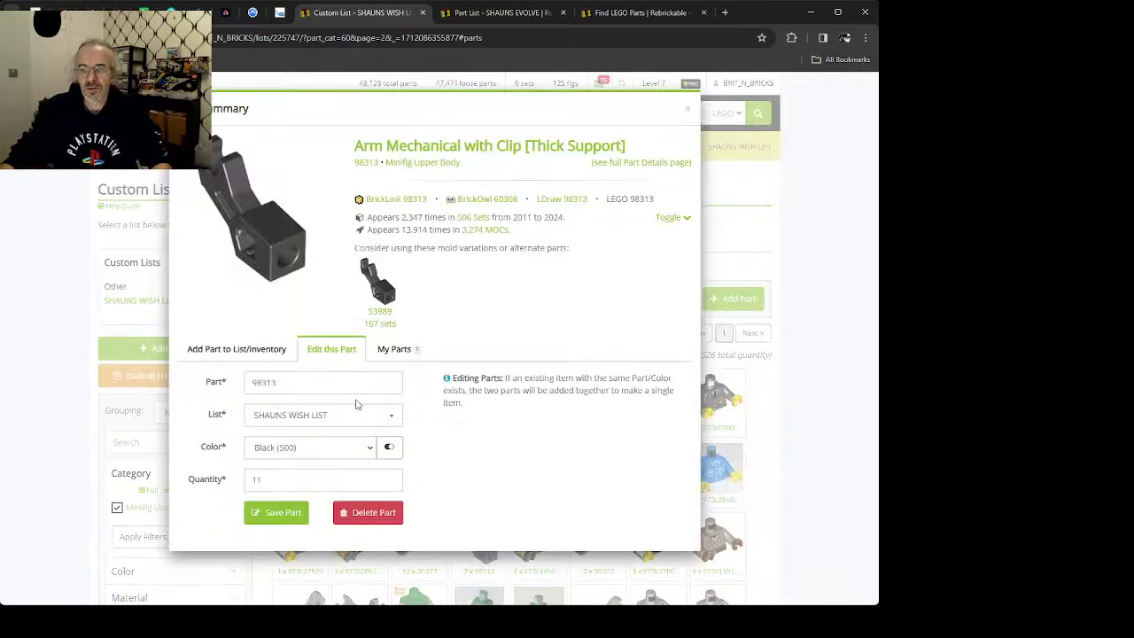
pyautogui.click(472, 146)
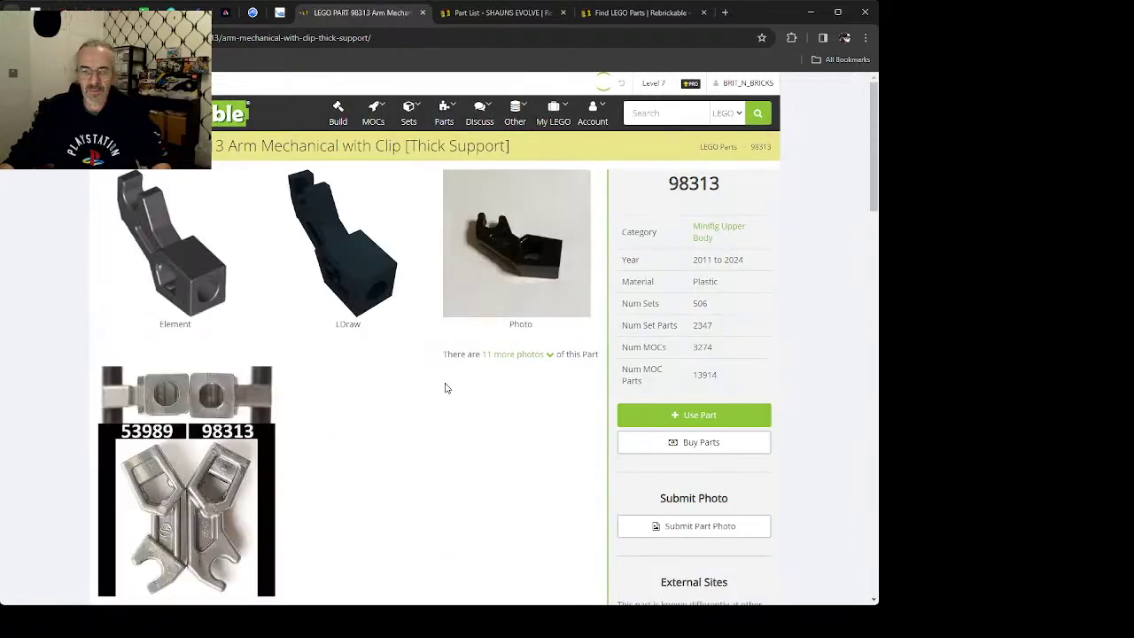
pyautogui.scroll(-5, 392, 428)
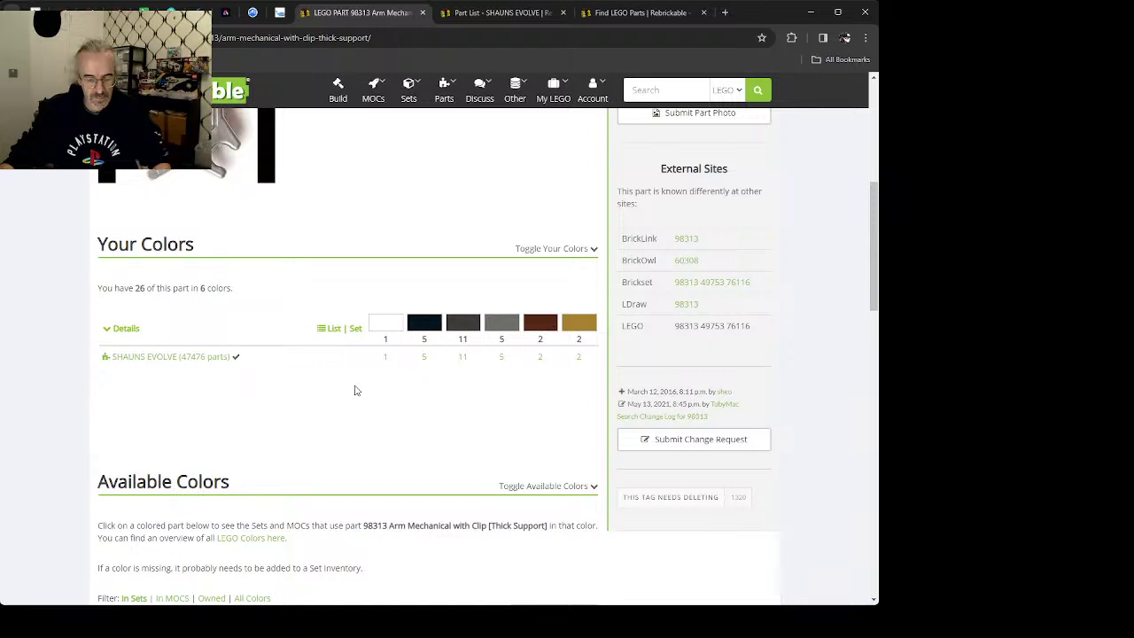
pyautogui.scroll(-1, 297, 449)
pyautogui.scroll(-5, 297, 448)
pyautogui.click(145, 317)
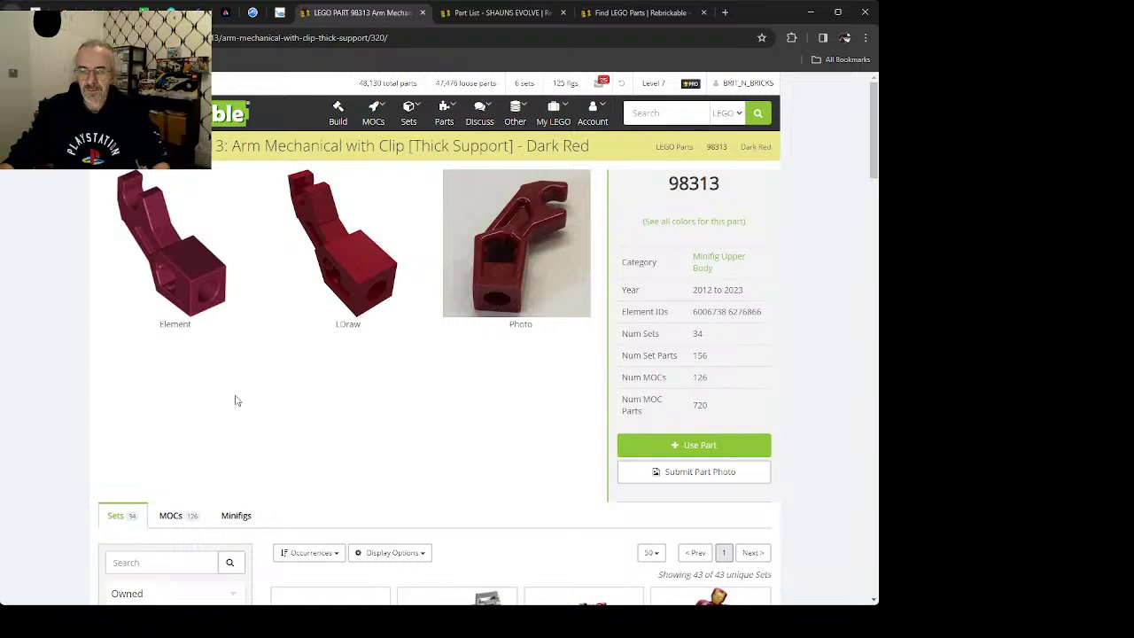
# Step: Examine the list of sets that contain the Dark Red mechanical arm 98313
pyautogui.scroll(-3, 304, 416)
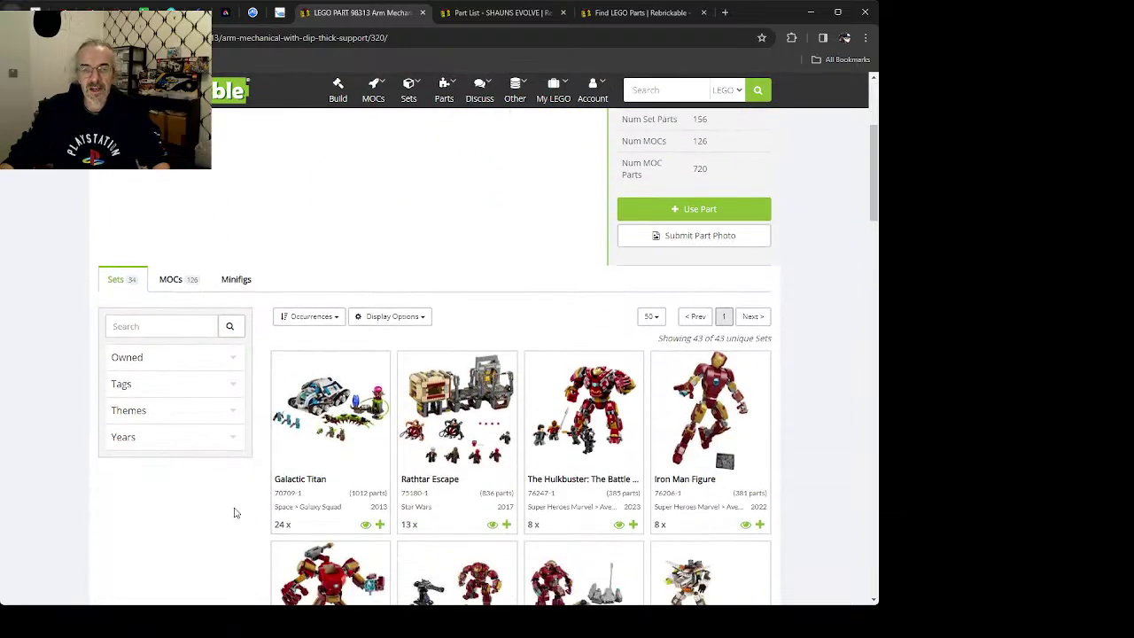
pyautogui.scroll(-2, 256, 502)
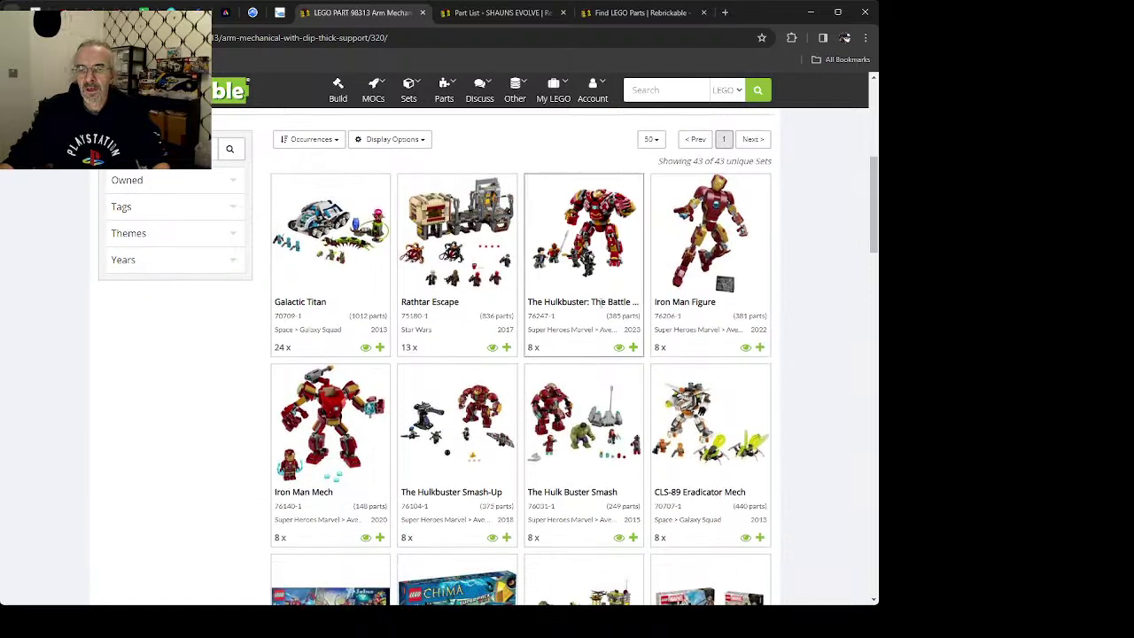
pyautogui.scroll(-5, 411, 380)
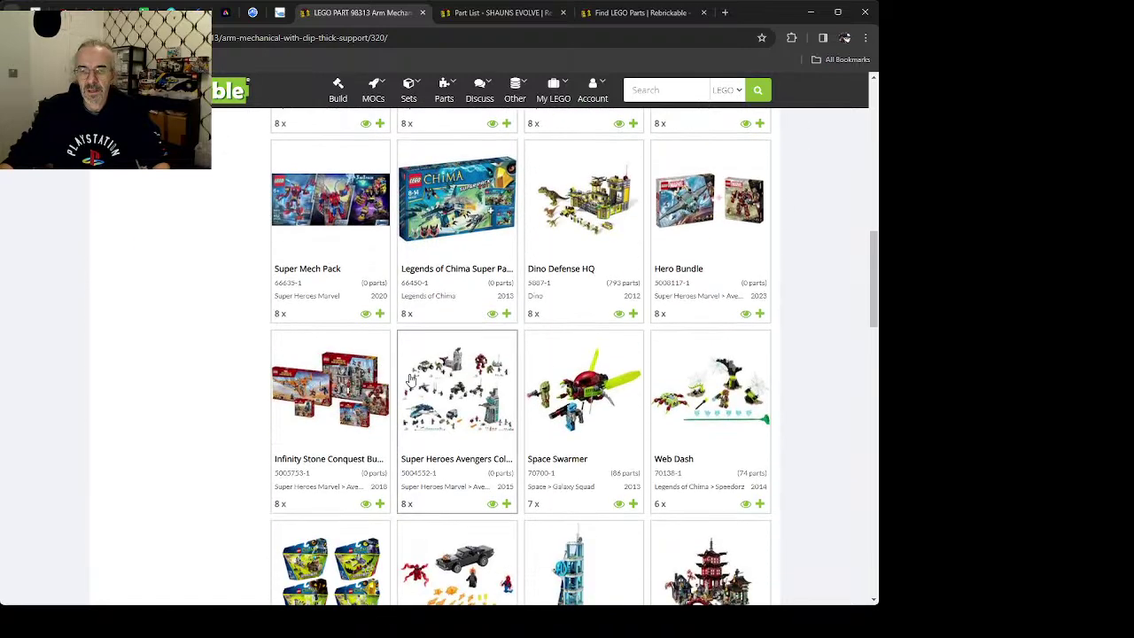
pyautogui.scroll(-3, 410, 379)
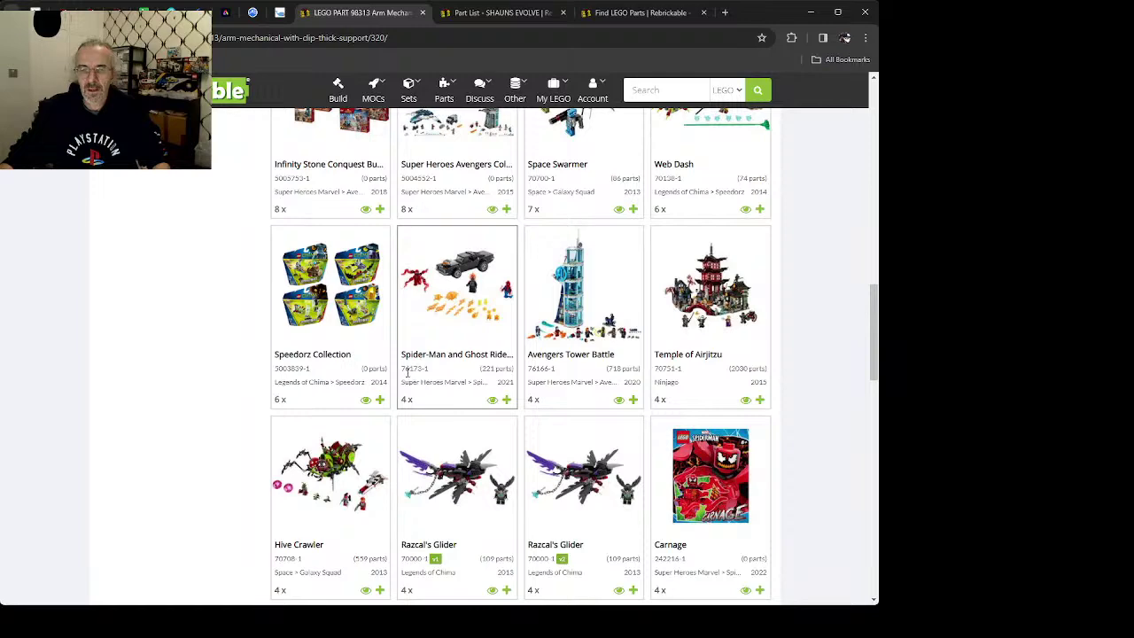
pyautogui.scroll(-4, 408, 373)
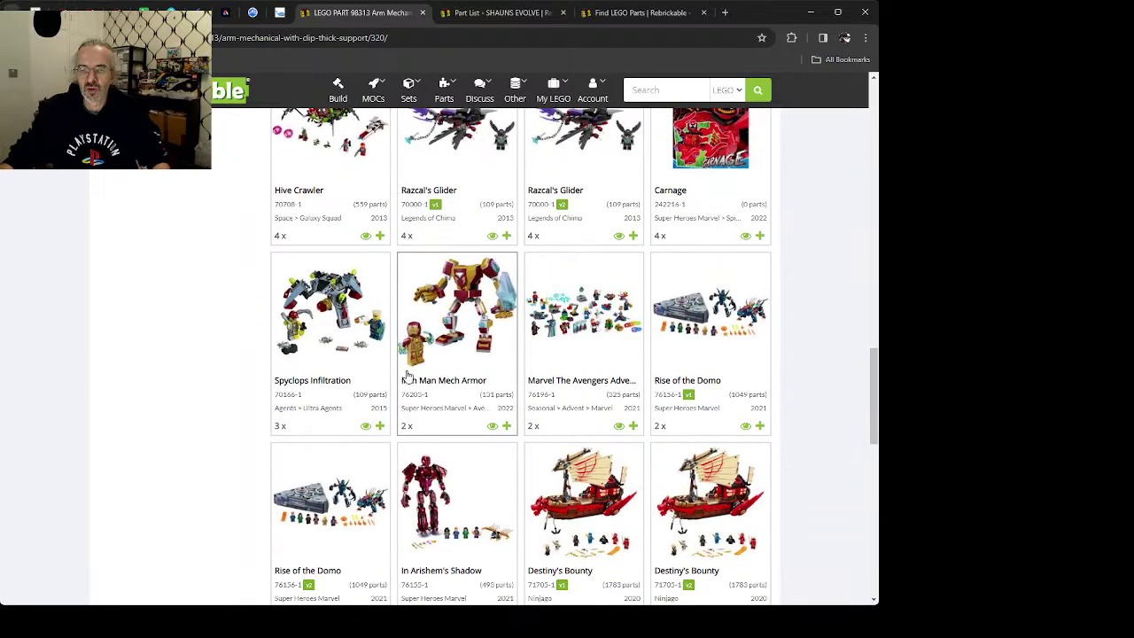
pyautogui.scroll(-5, 407, 373)
pyautogui.scroll(3, 401, 373)
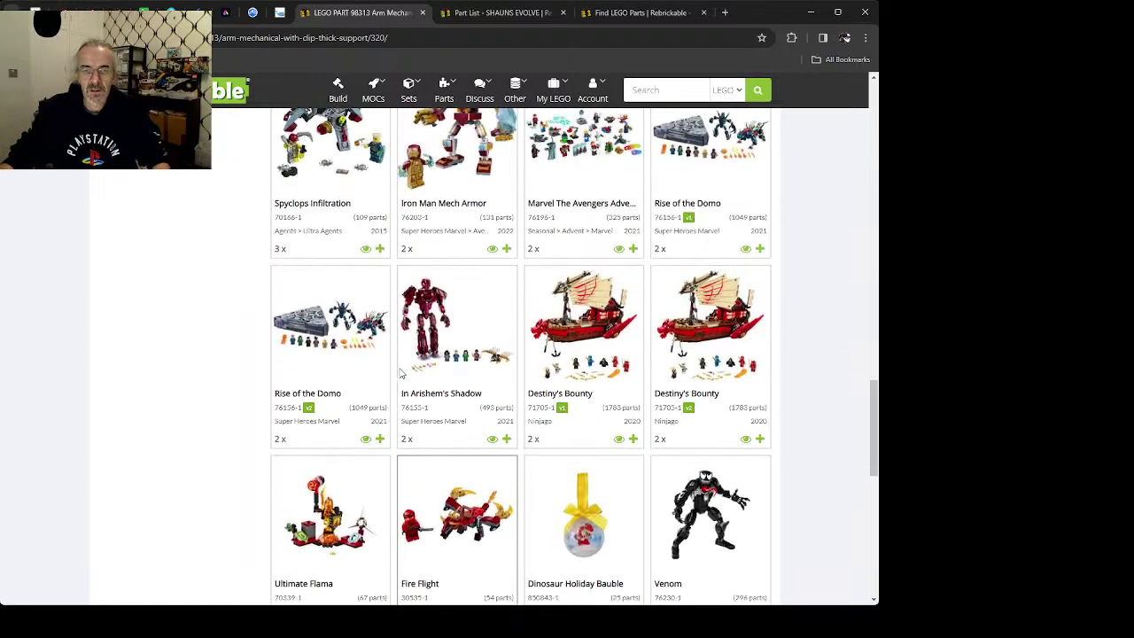
pyautogui.scroll(-1, 401, 373)
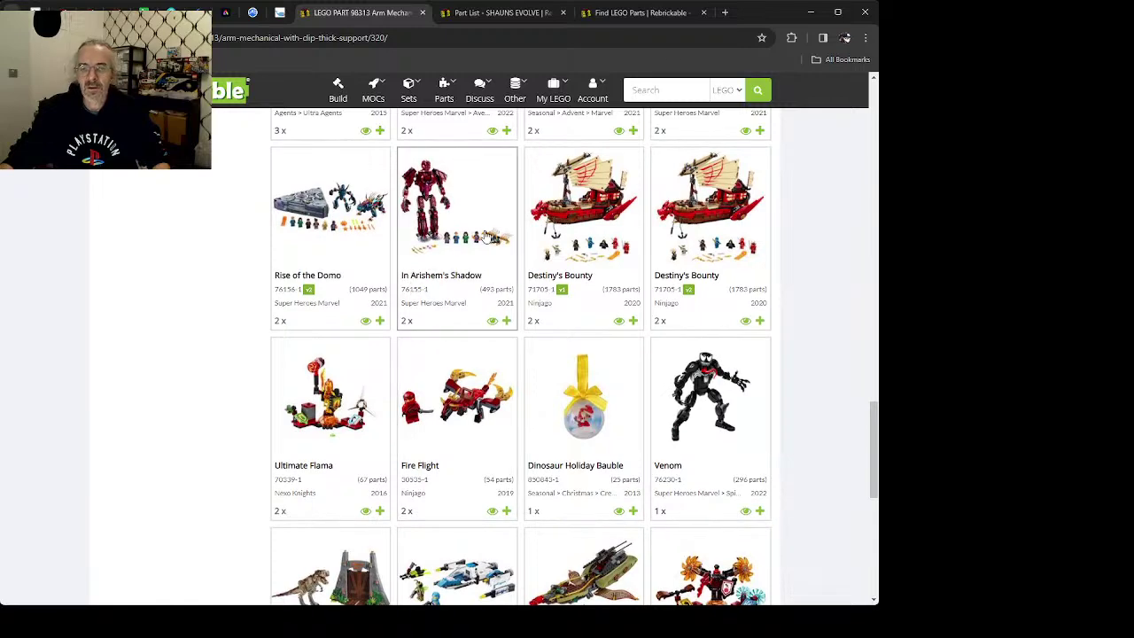
pyautogui.scroll(-2, 262, 405)
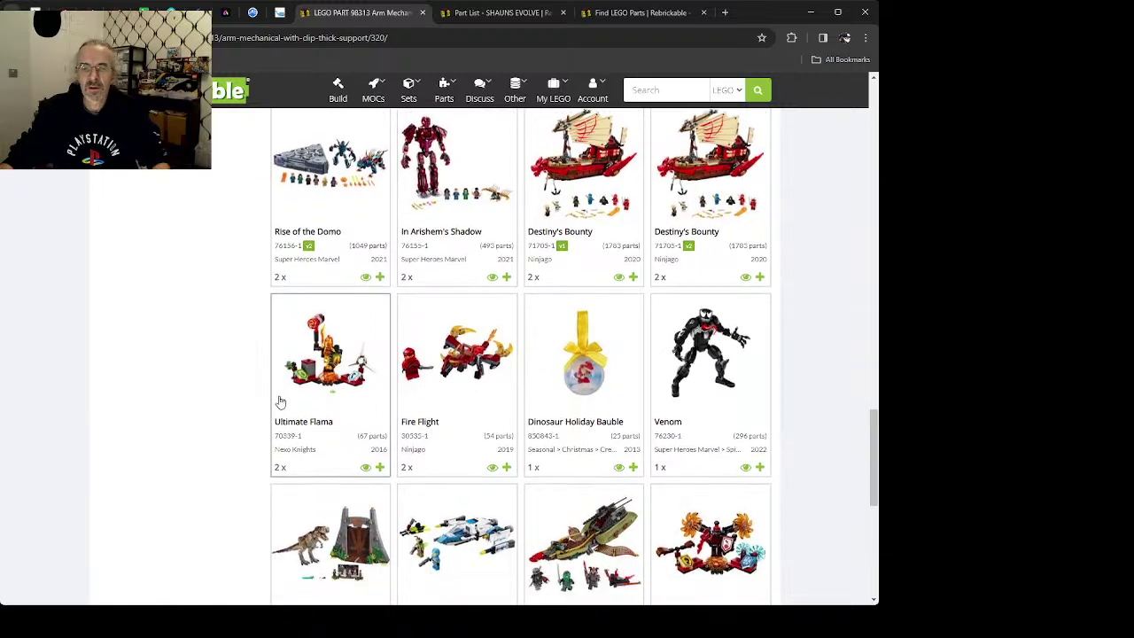
pyautogui.scroll(2, 398, 292)
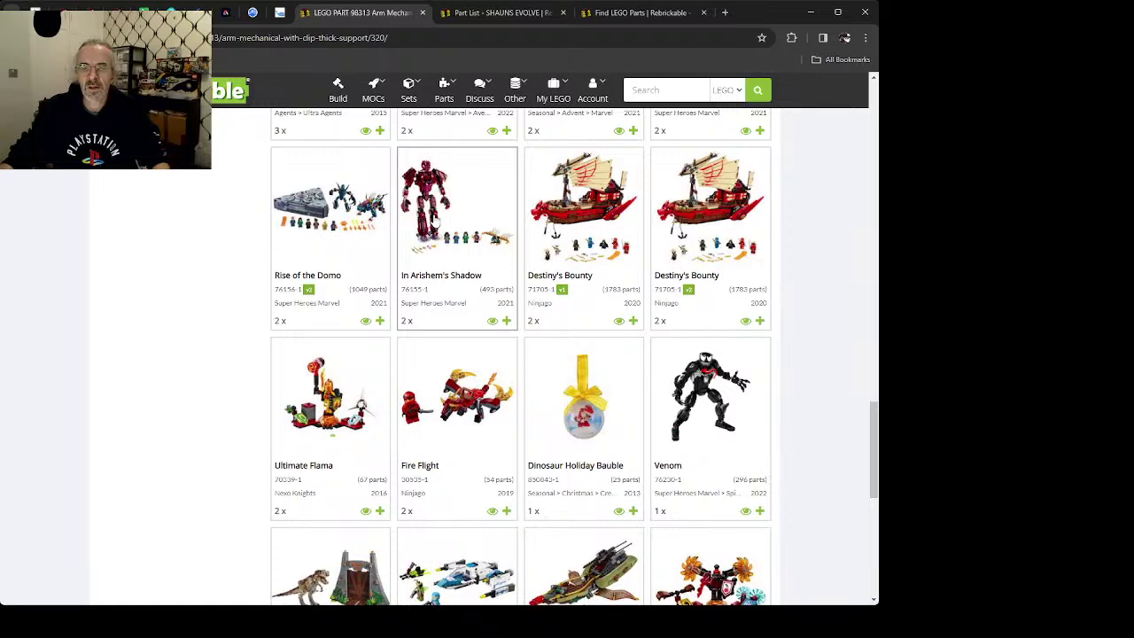
# Step: Open the set In Arishem's Shadow and copy its set number 76155-1
pyautogui.click(434, 222)
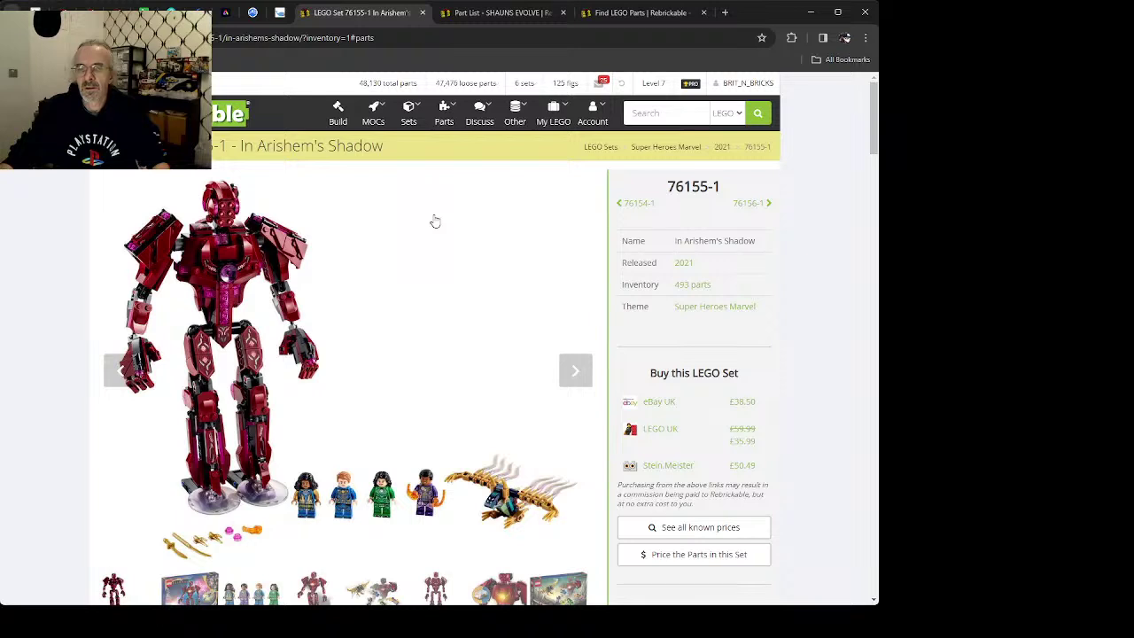
pyautogui.moveTo(670, 186); pyautogui.dragTo(730, 190)
pyautogui.hotkey('ctrl', 'c')
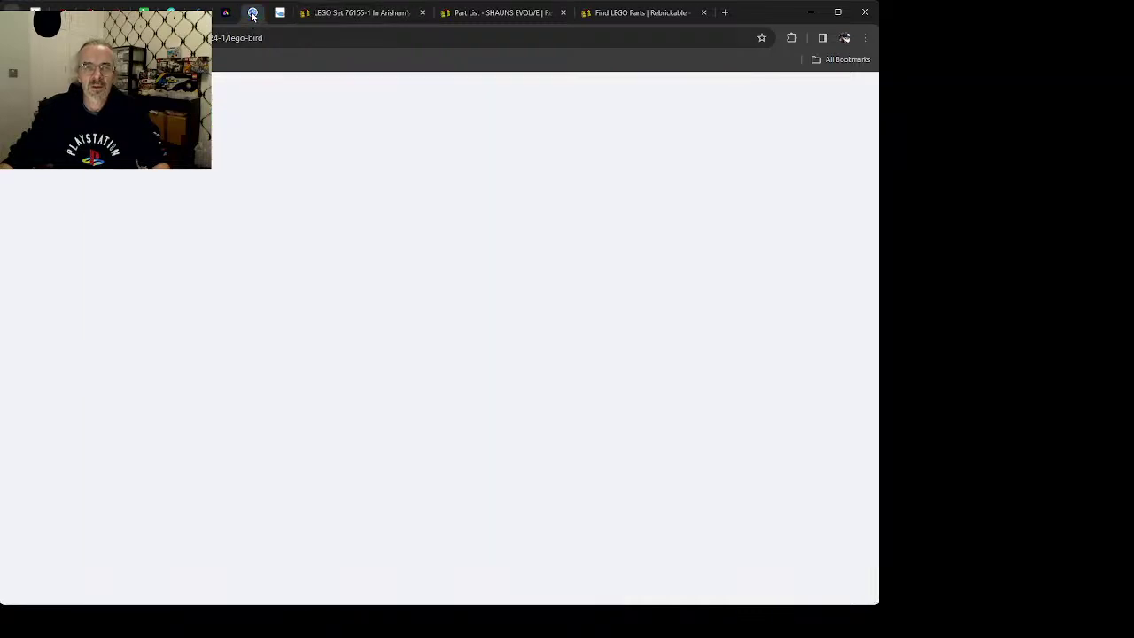
# Step: Switch to the LEGO set value site, look up set 76155-1 and examine its availability and pricing
pyautogui.click(252, 12)
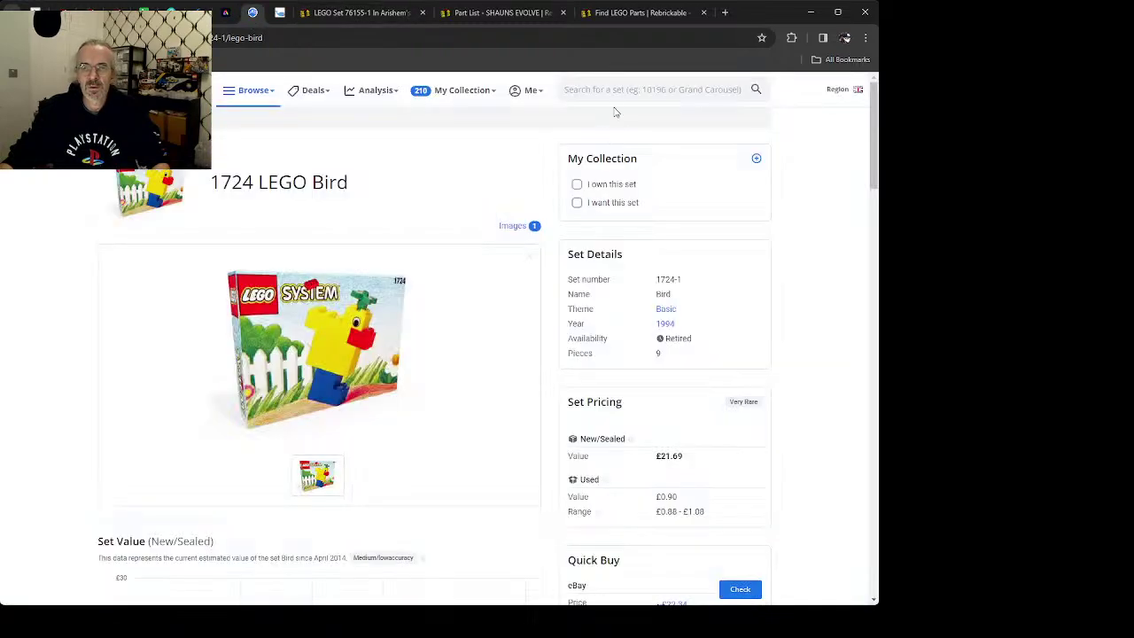
pyautogui.click(619, 89)
pyautogui.hotkey('ctrl', 'v')
pyautogui.click(623, 115)
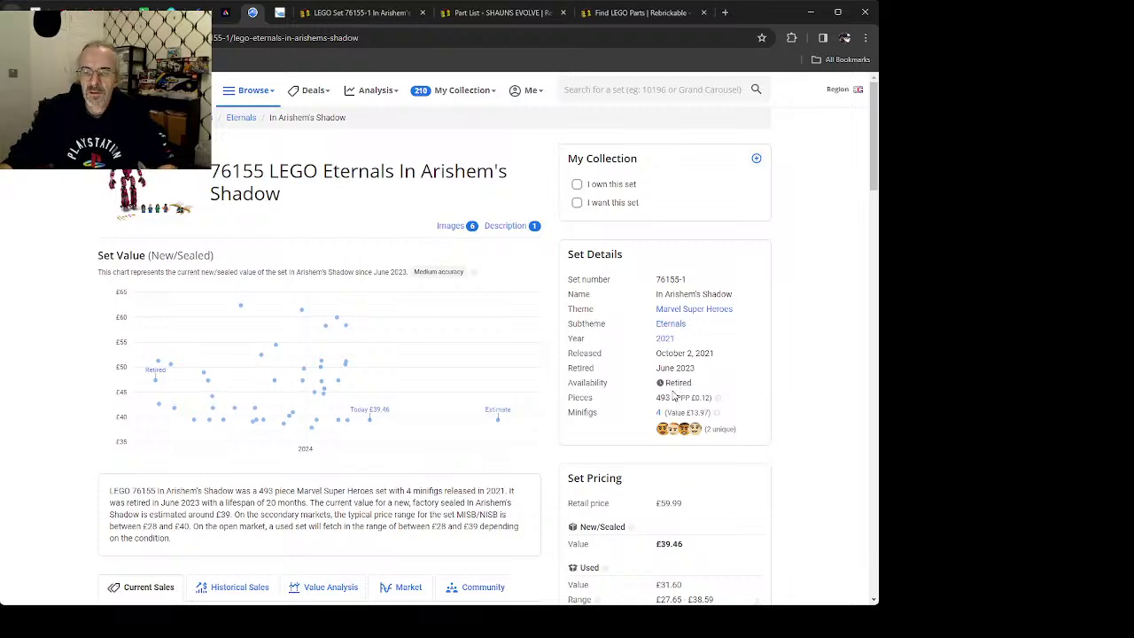
pyautogui.scroll(-3, 633, 374)
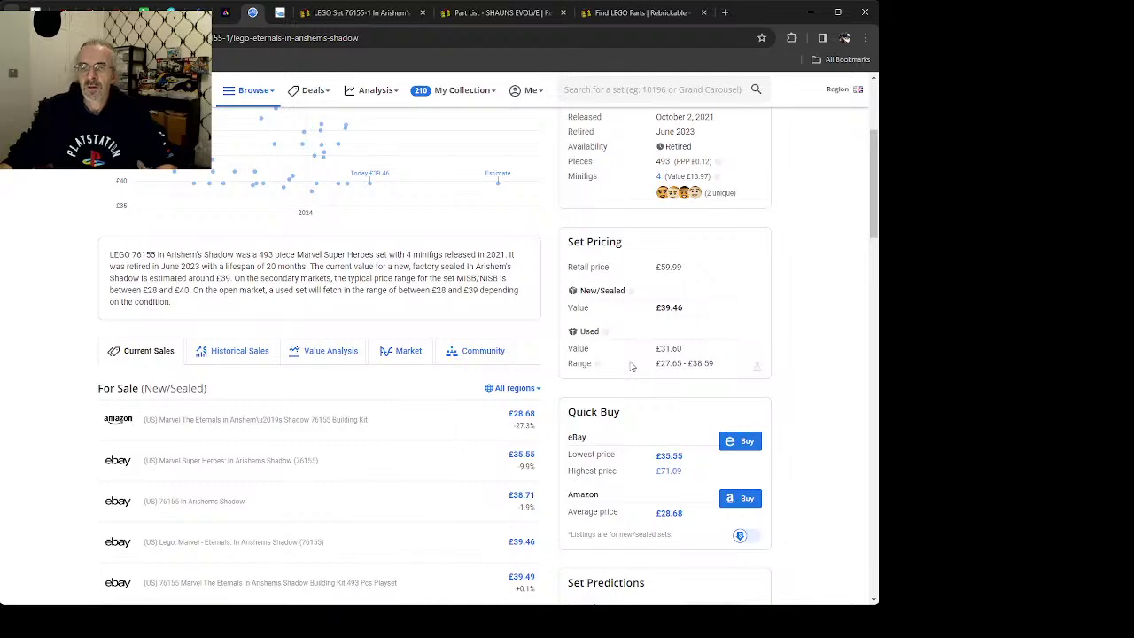
pyautogui.scroll(2, 622, 358)
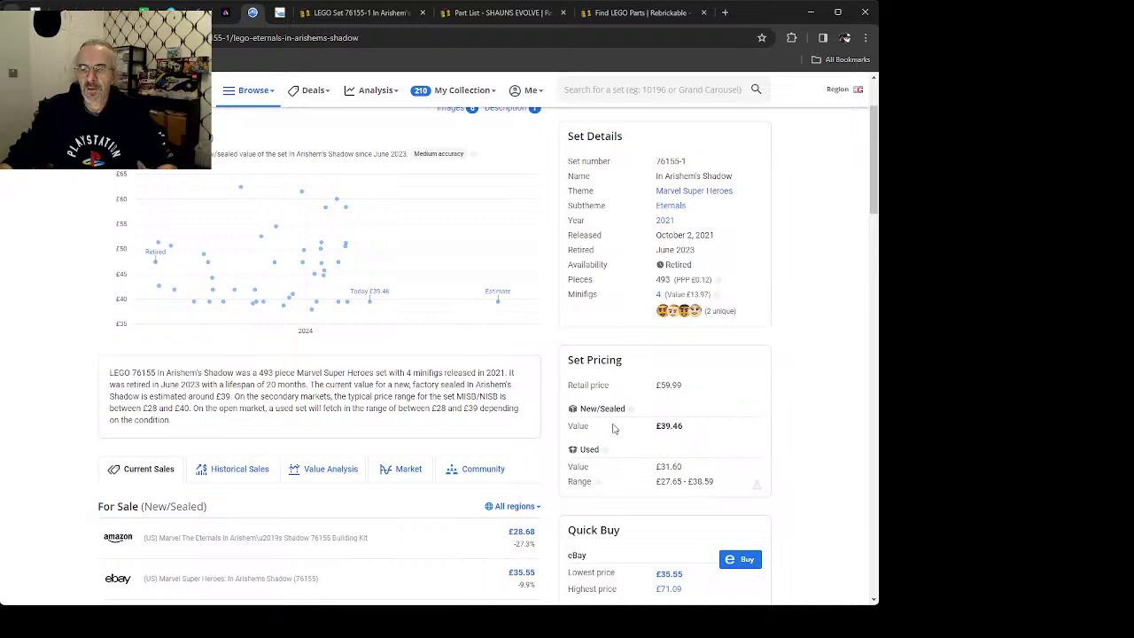
pyautogui.scroll(2, 371, 265)
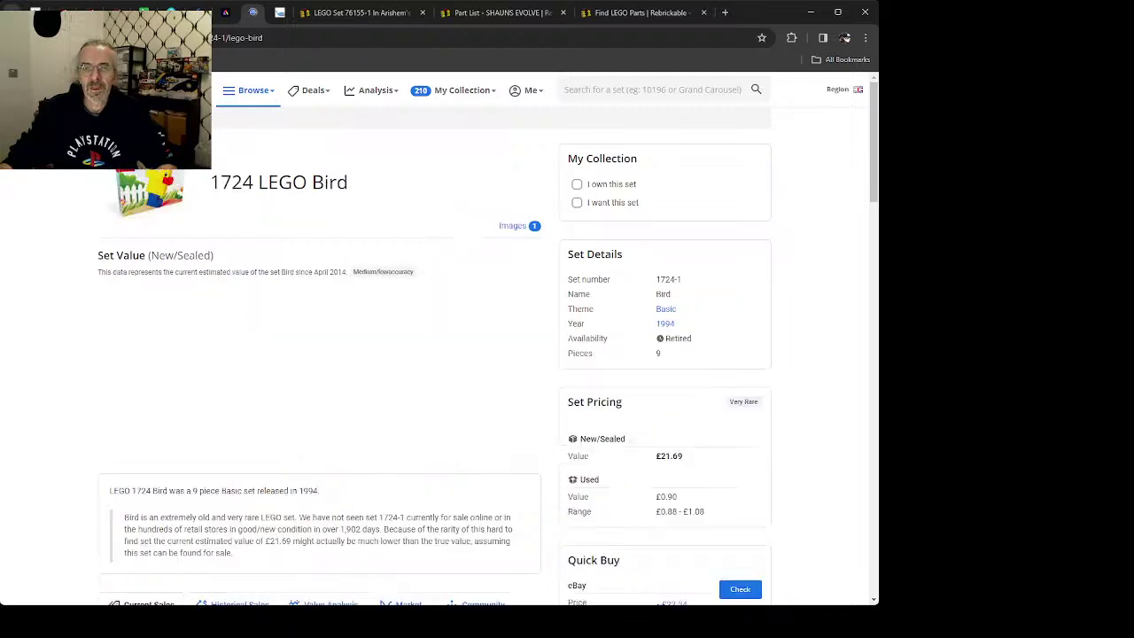
# Step: Return to the Dark Red 98313 part page and add 1 to the SHAUNS EVOLVE part list, keeping the part summary open
pyautogui.click(308, 23)
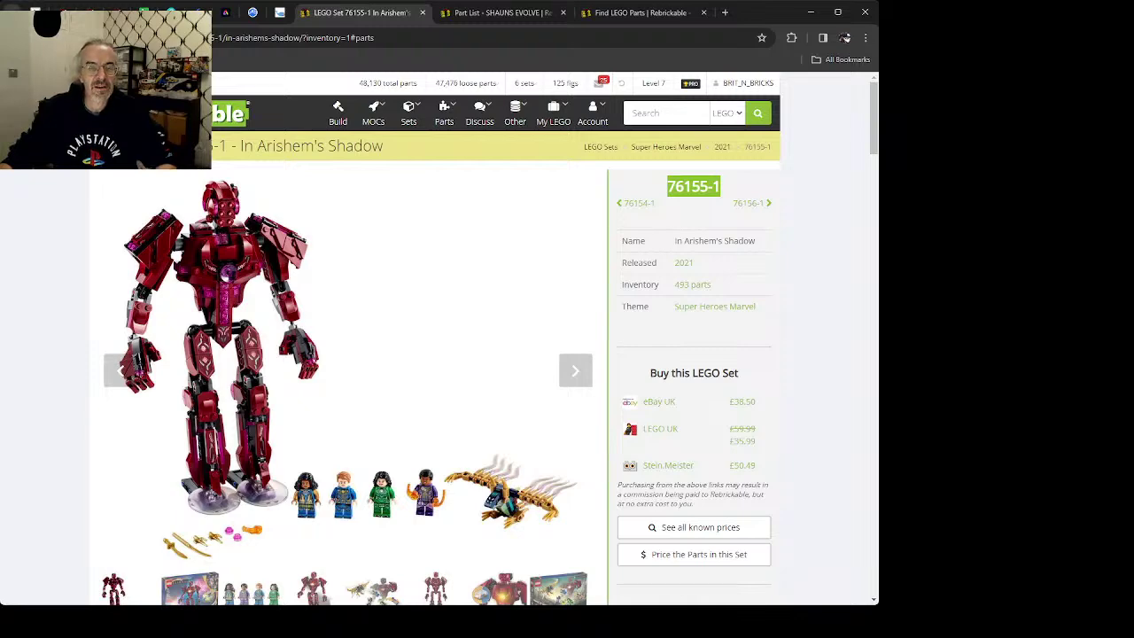
pyautogui.hotkey('alt', 'Left')
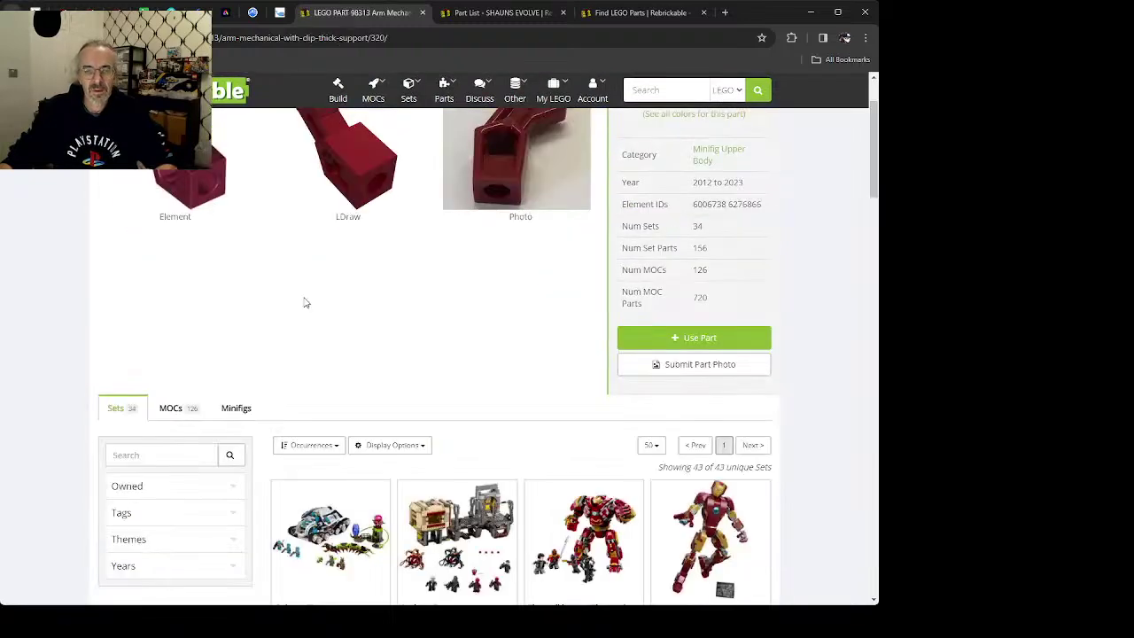
pyautogui.scroll(-2, 382, 403)
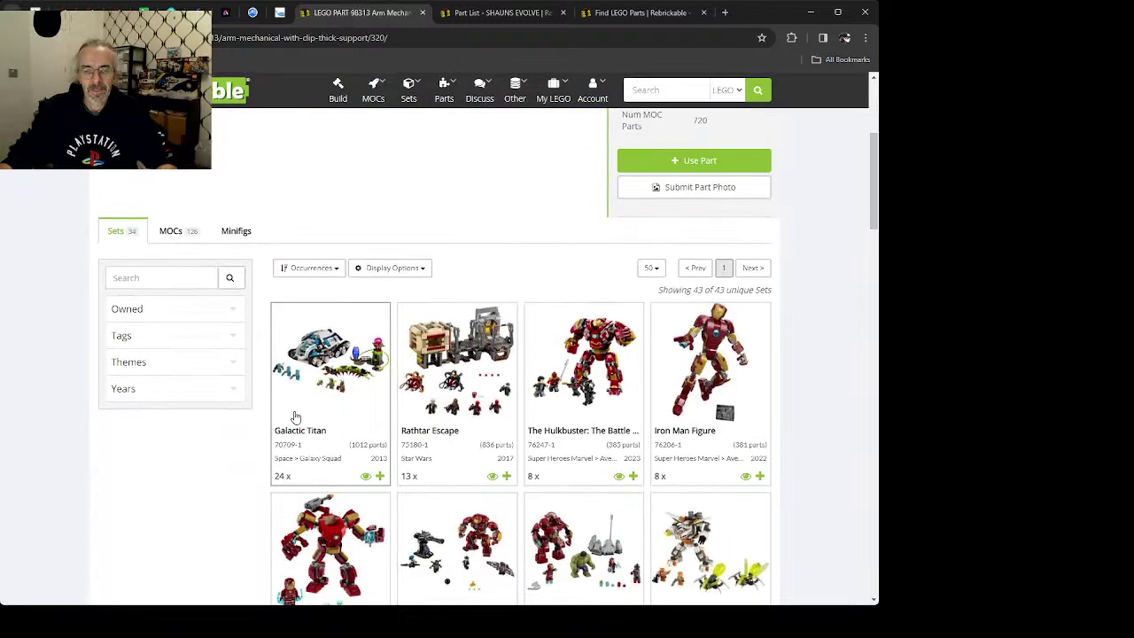
pyautogui.click(697, 162)
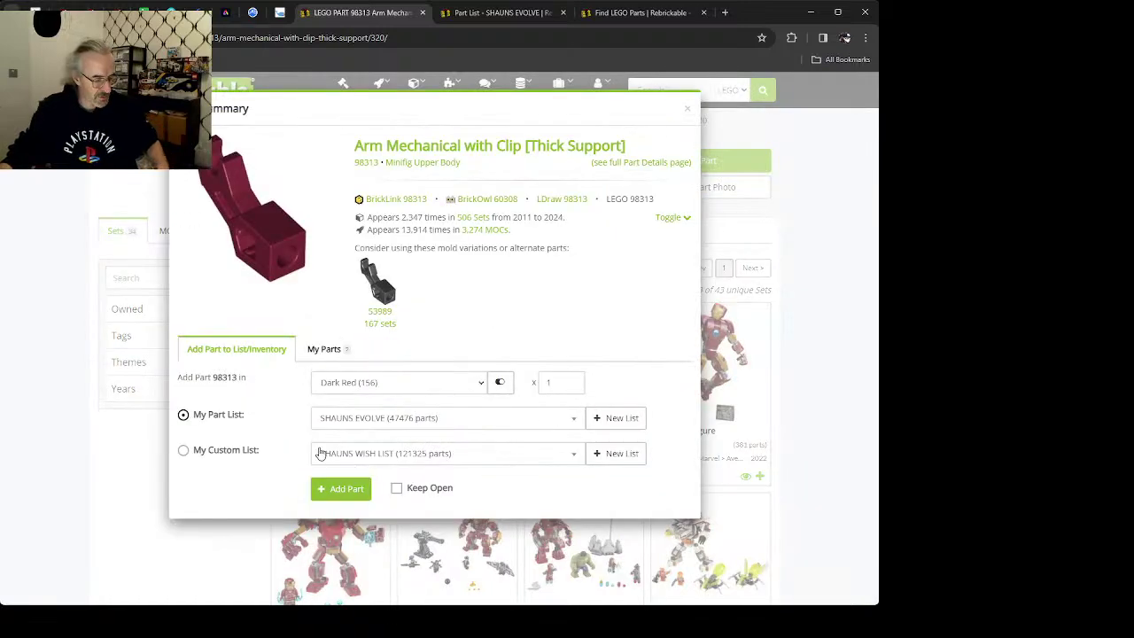
pyautogui.click(397, 488)
pyautogui.click(341, 489)
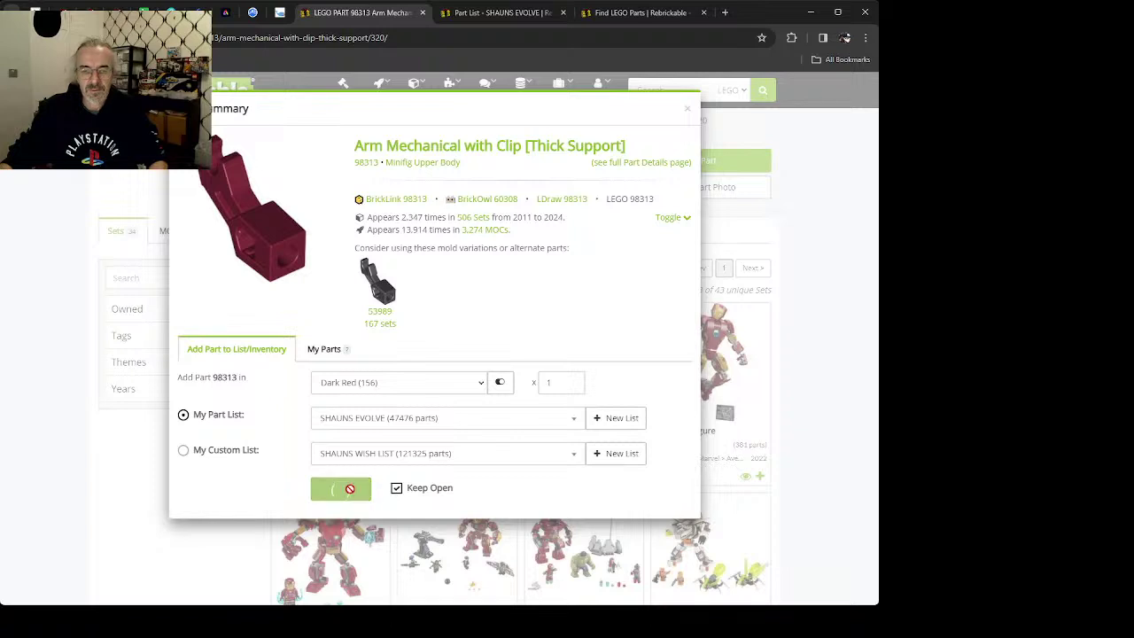
# Step: Add 23 Dark Red Arm Mechanical with Clip 98313 to the SHAUNS WISH LIST custom list
pyautogui.click(557, 383)
pyautogui.press('BackSpace')
pyautogui.write('23')
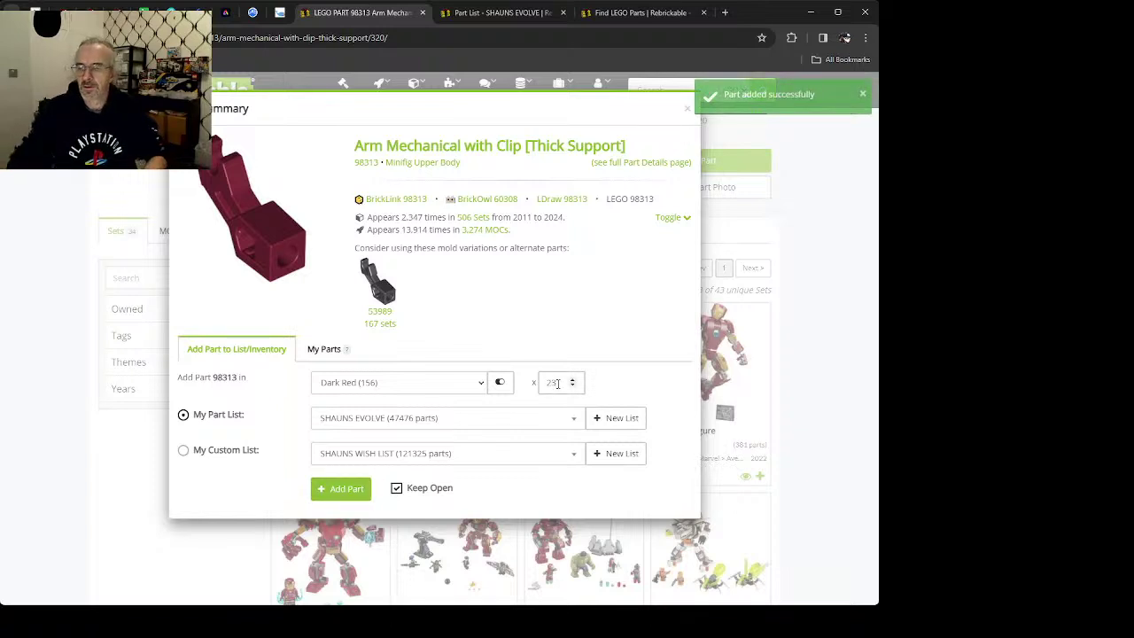
pyautogui.click(214, 450)
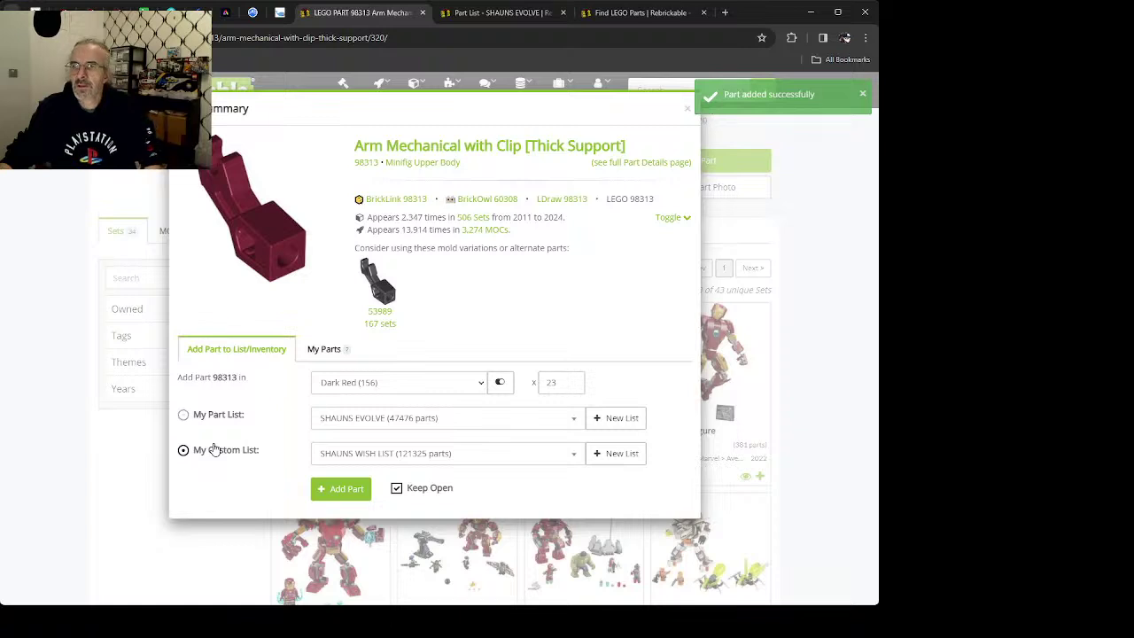
pyautogui.click(351, 492)
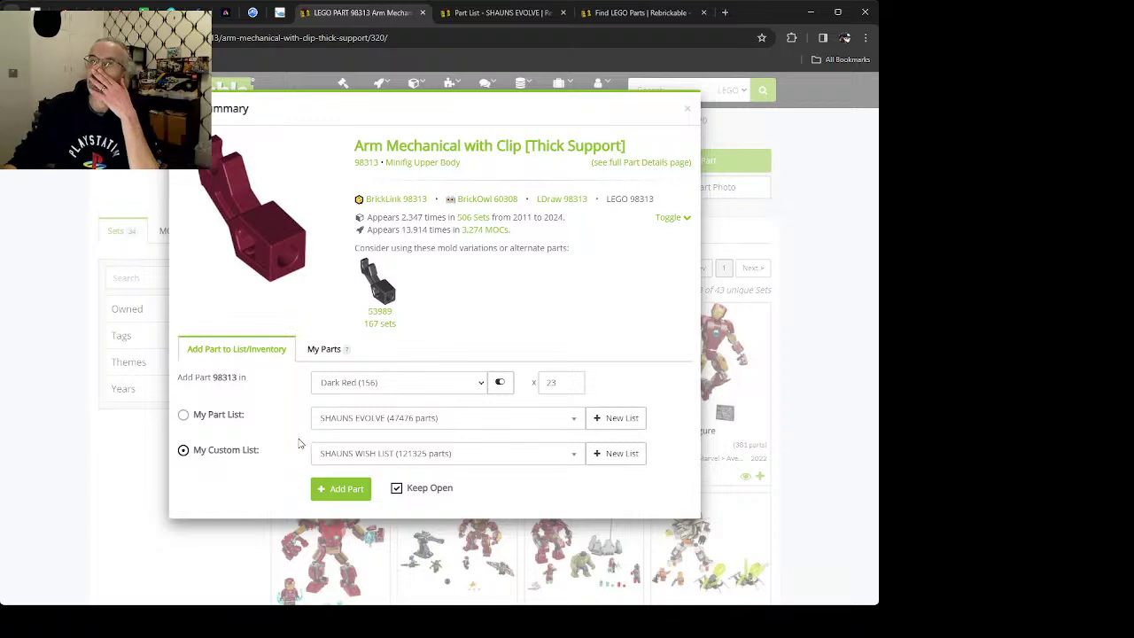
# Step: Close the part summary and return to the Minifig Upper Body parts in SHAUNS WISH LIST
pyautogui.click(114, 476)
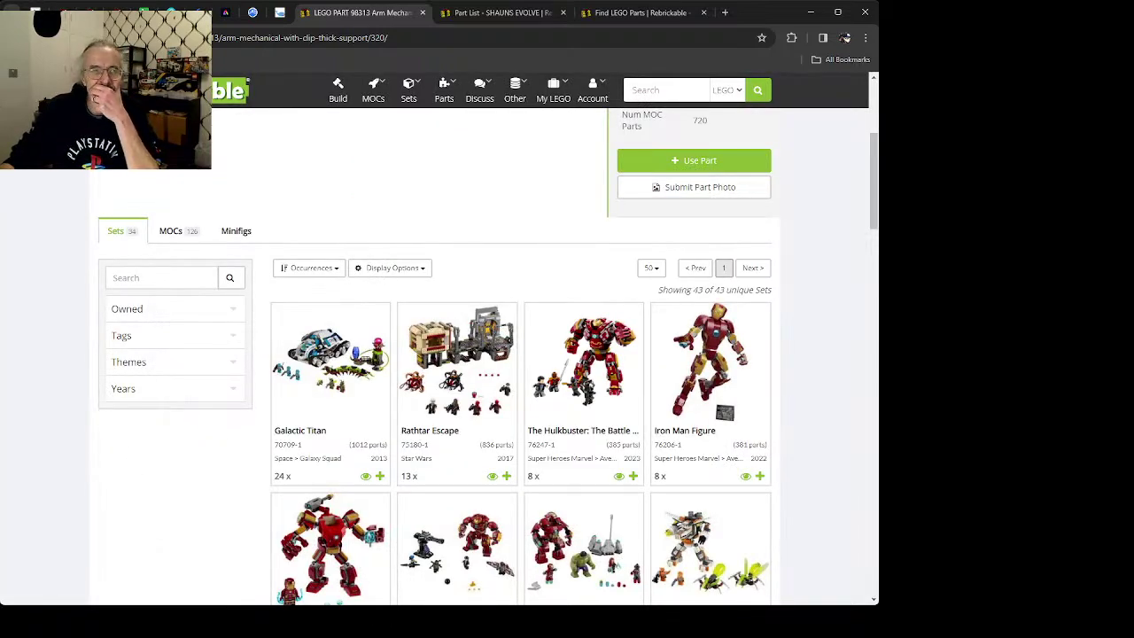
pyautogui.hotkey('alt', 'Left')
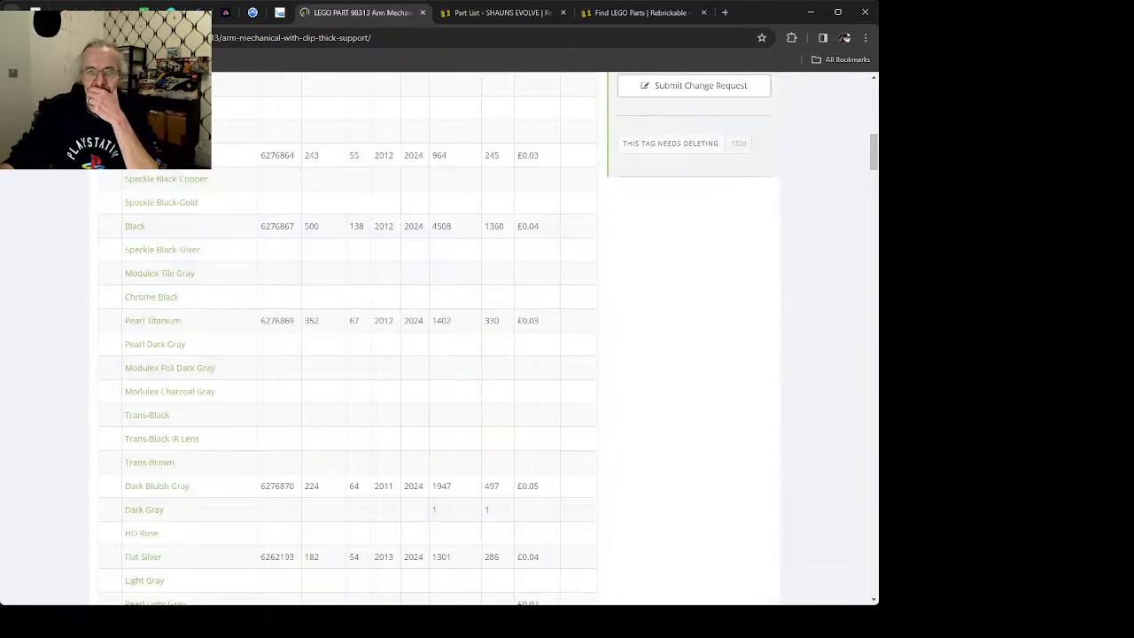
pyautogui.hotkey('alt', 'Left')
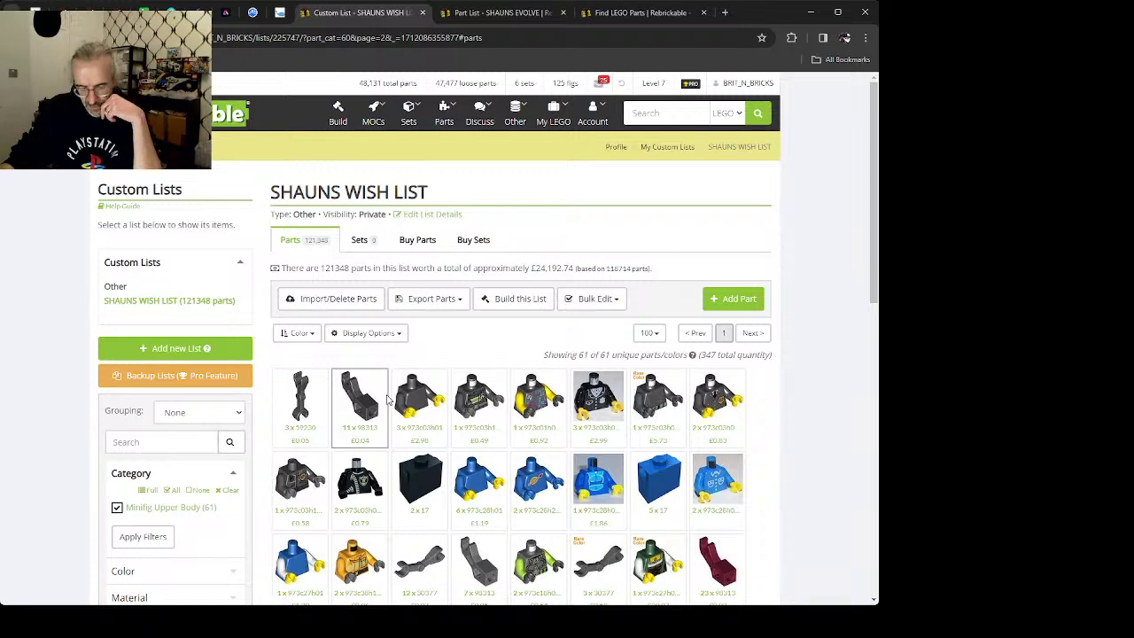
# Step: From the Dark Gray 30377 wish list entry, open the full part details and go to the part's Black version
pyautogui.scroll(-2, 387, 400)
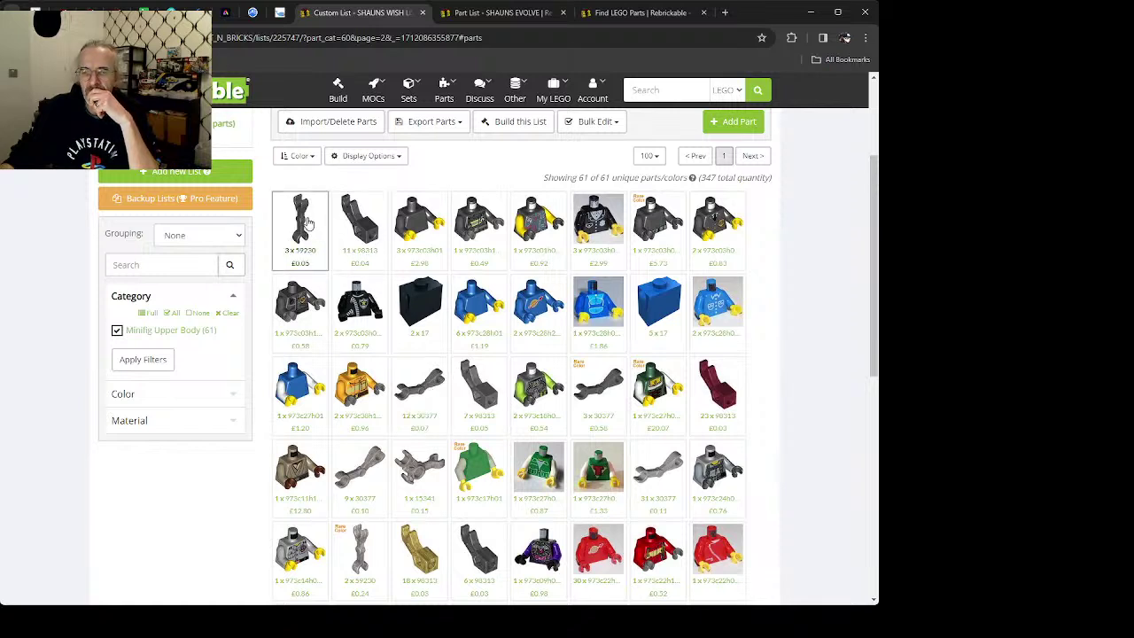
pyautogui.click(608, 390)
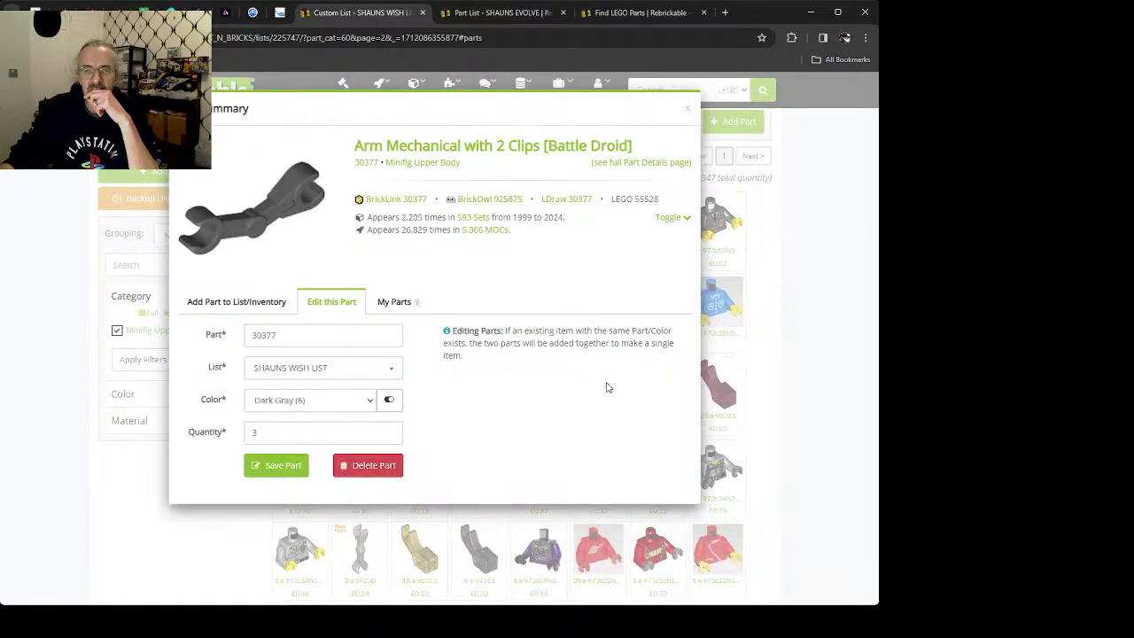
pyautogui.click(481, 147)
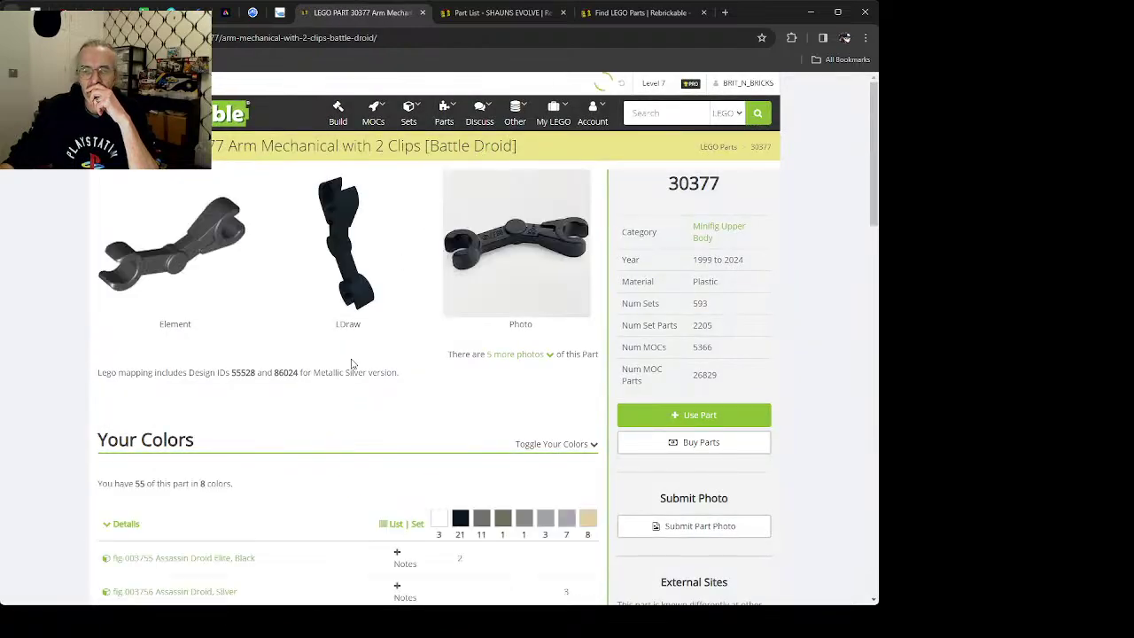
pyautogui.scroll(-1, 351, 404)
pyautogui.scroll(-1, 351, 404)
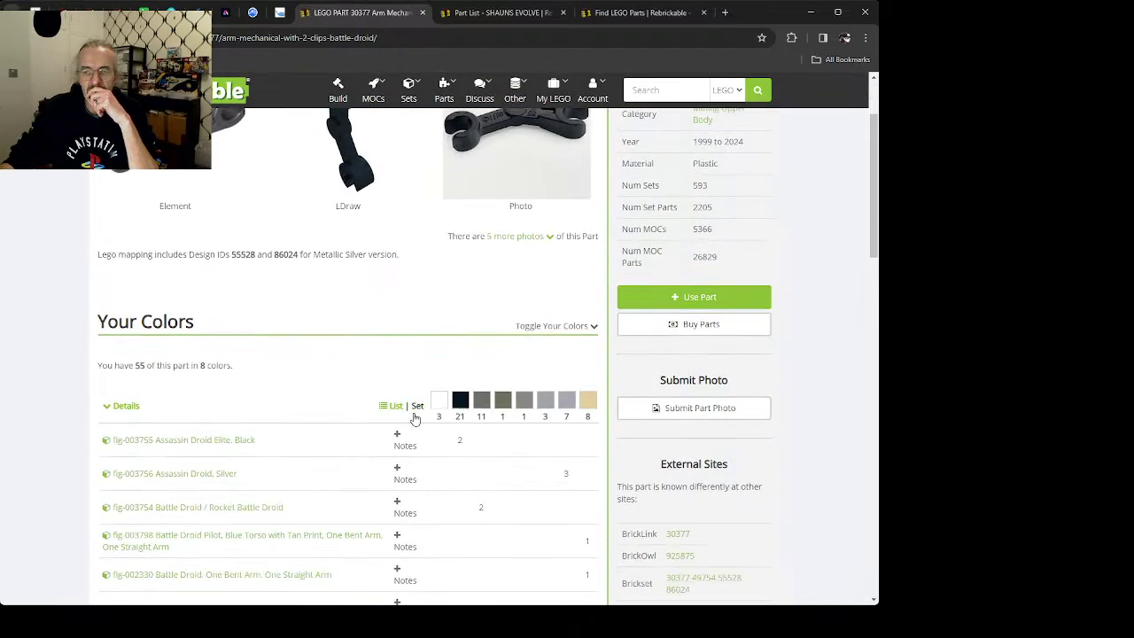
pyautogui.scroll(-20, 435, 414)
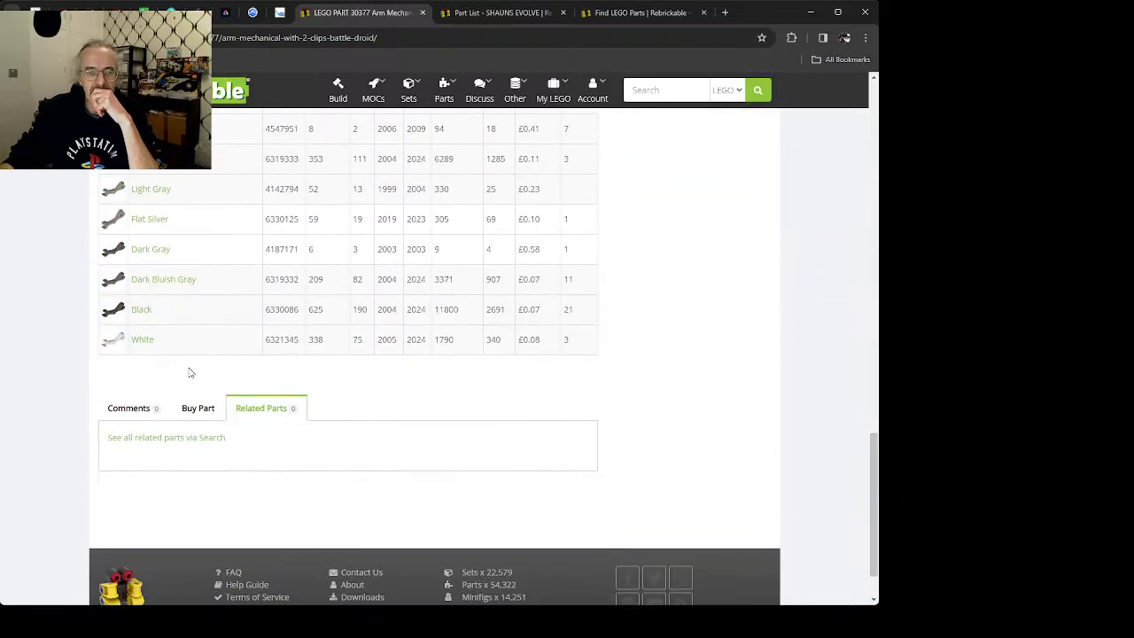
pyautogui.click(144, 311)
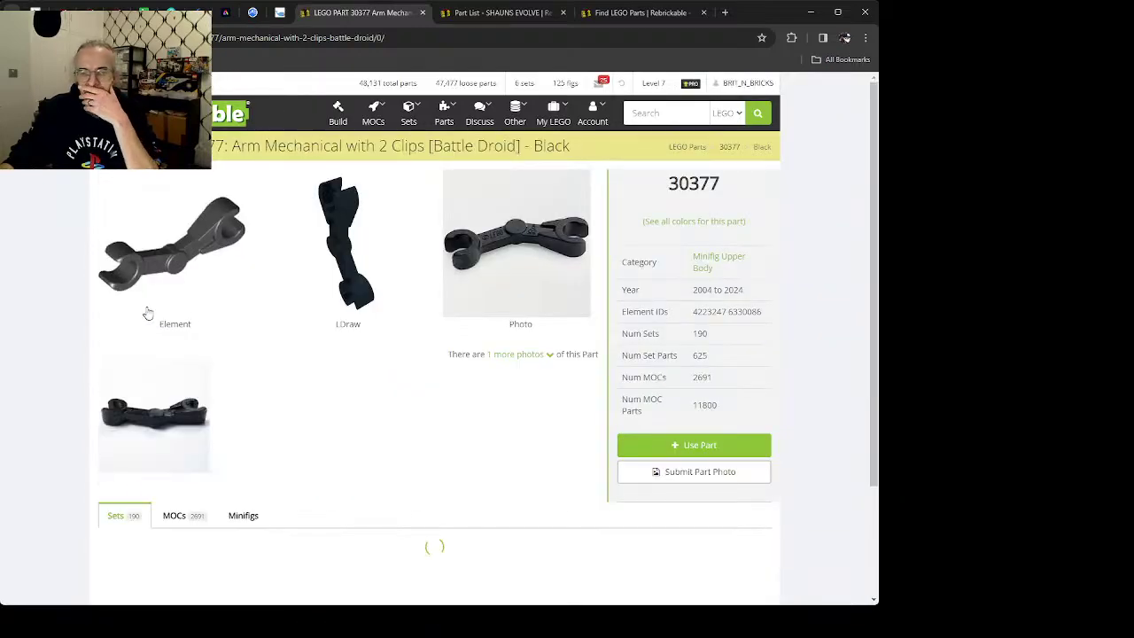
# Step: Add 3 Black Arm Mechanical with 2 Clips 30377 to the SHAUNS EVOLVE part list
pyautogui.scroll(-4, 281, 335)
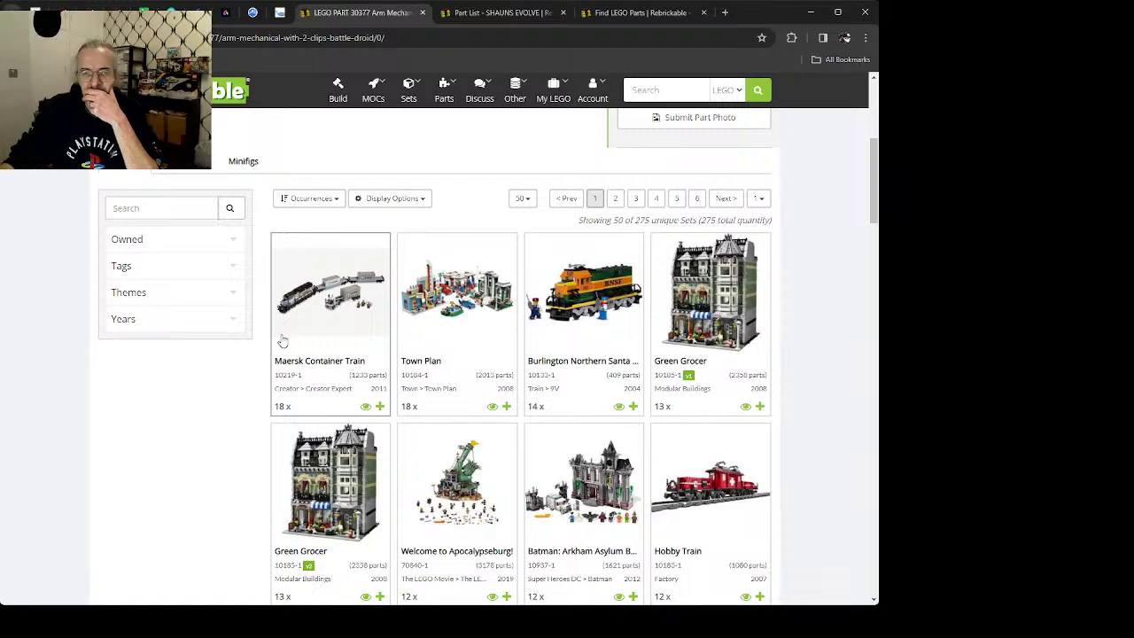
pyautogui.scroll(1, 282, 341)
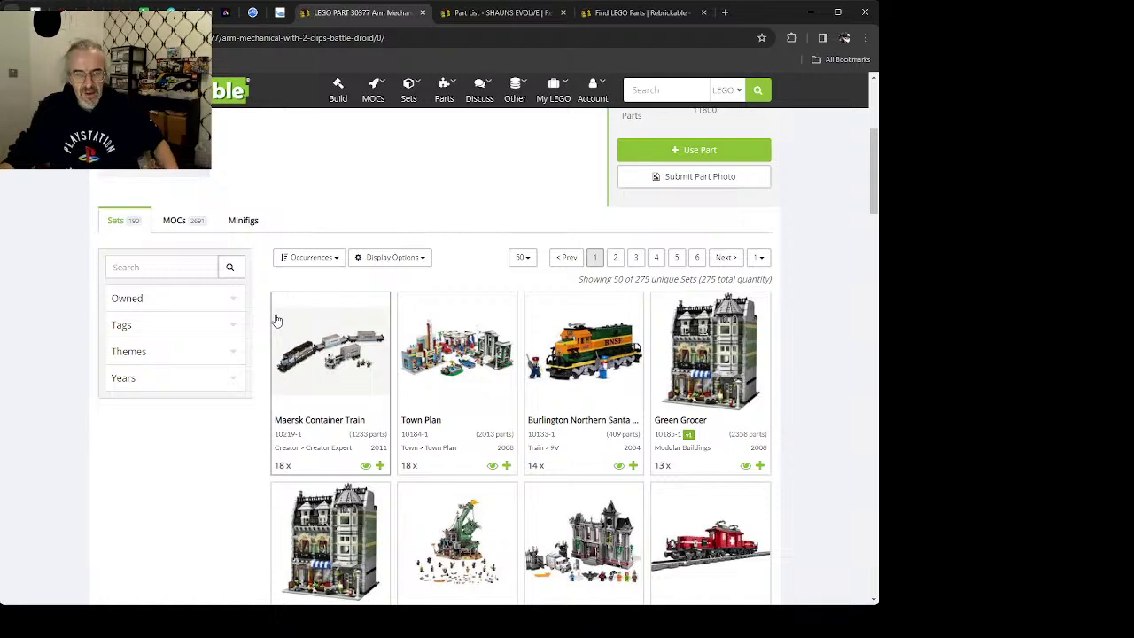
pyautogui.click(656, 153)
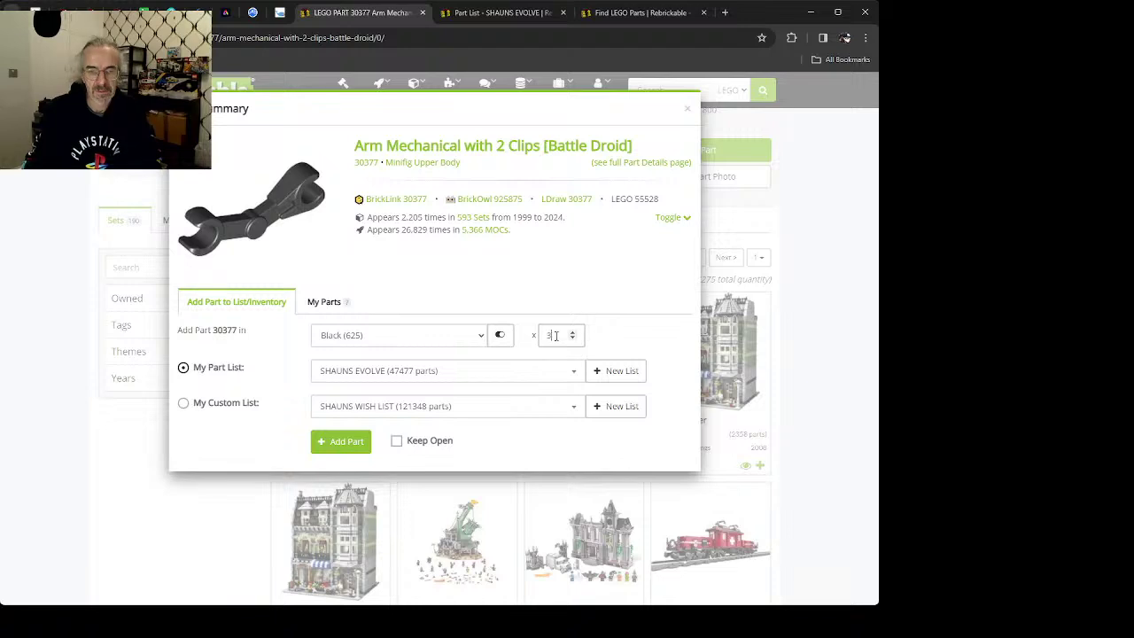
pyautogui.press('Return')
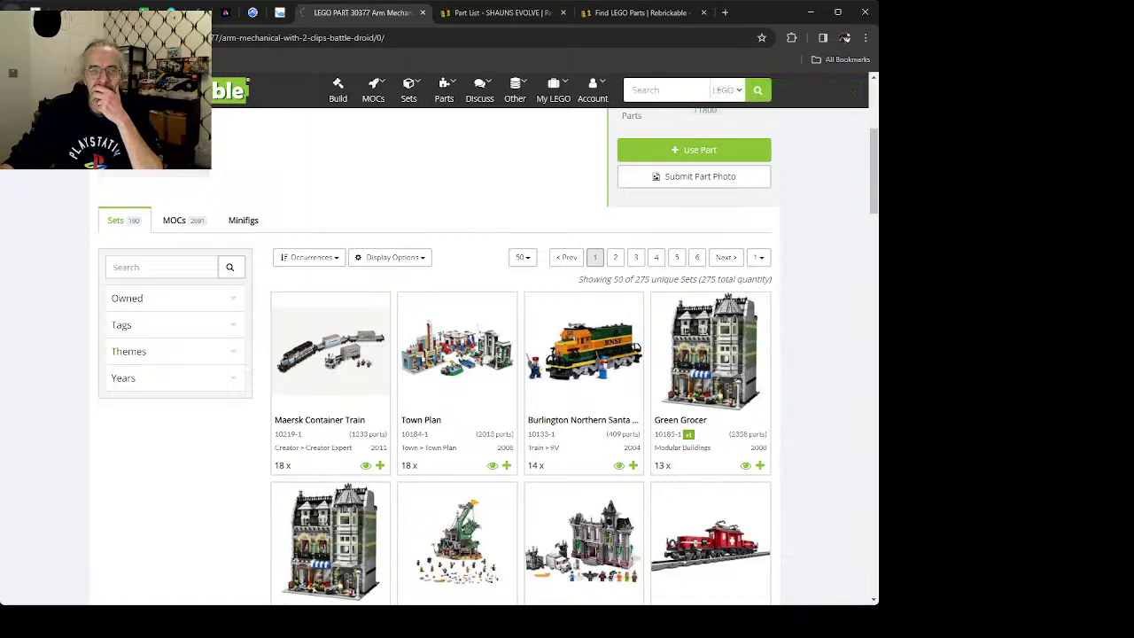
# Step: Return to SHAUNS WISH LIST and set the quantity of Light Bluish Gray 30377 to 29
pyautogui.hotkey('alt', 'Left')
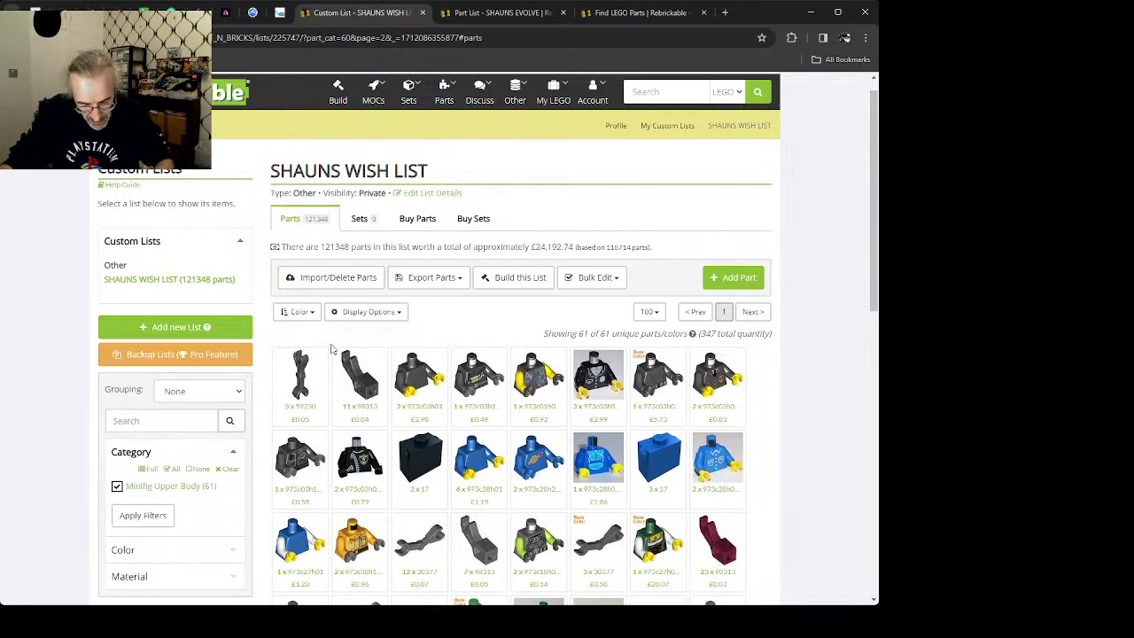
pyautogui.scroll(-3, 479, 496)
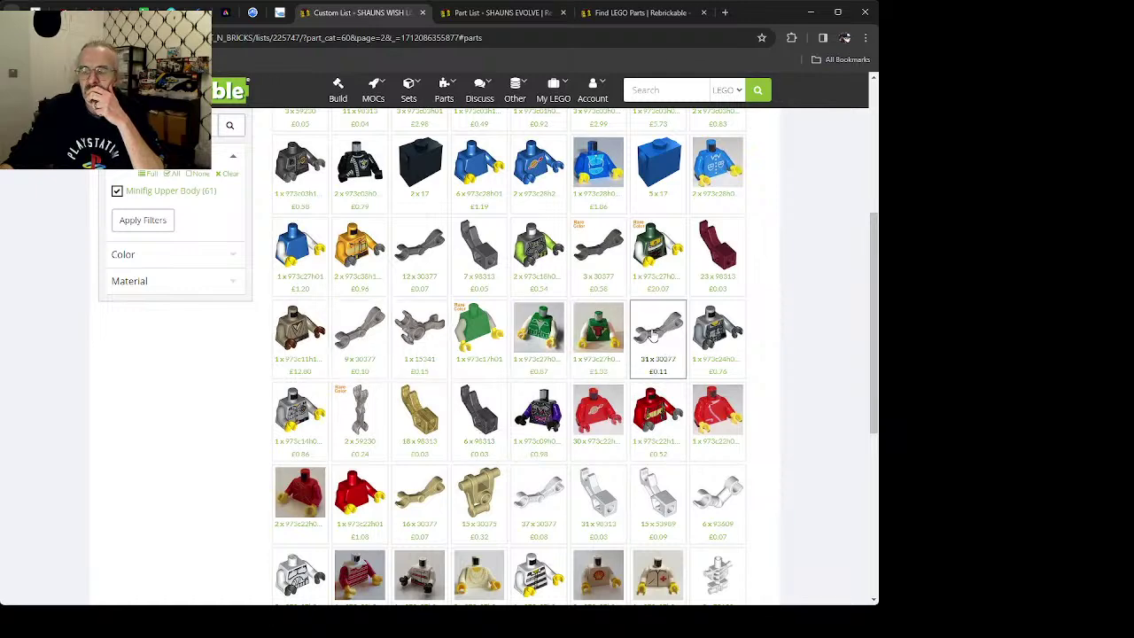
pyautogui.click(653, 334)
pyautogui.click(284, 431)
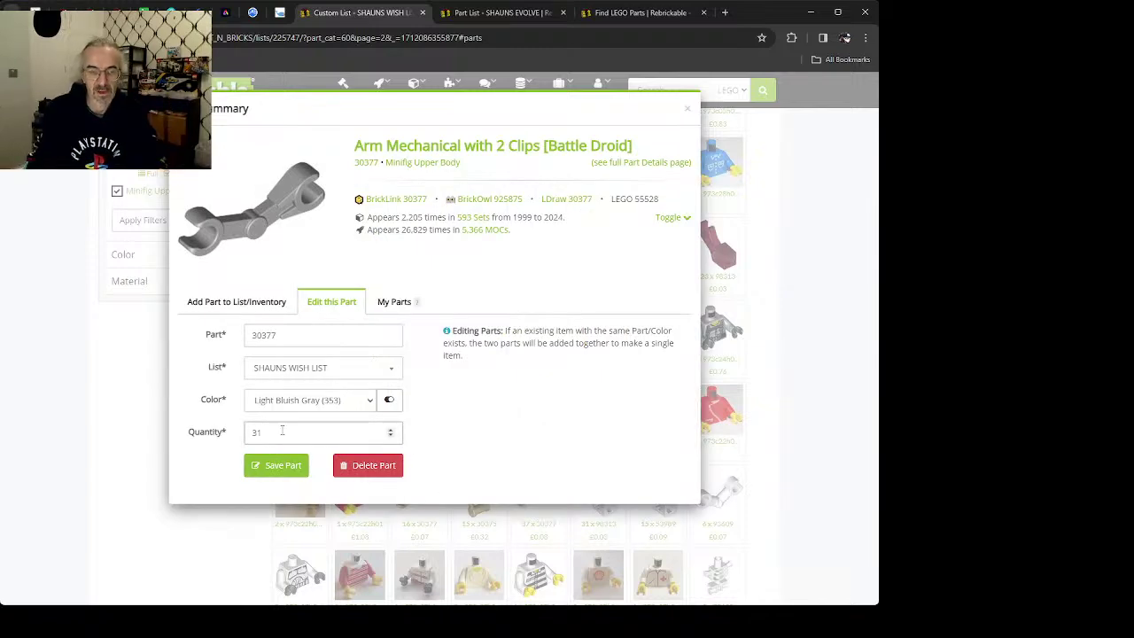
pyautogui.write('29')
pyautogui.click(276, 465)
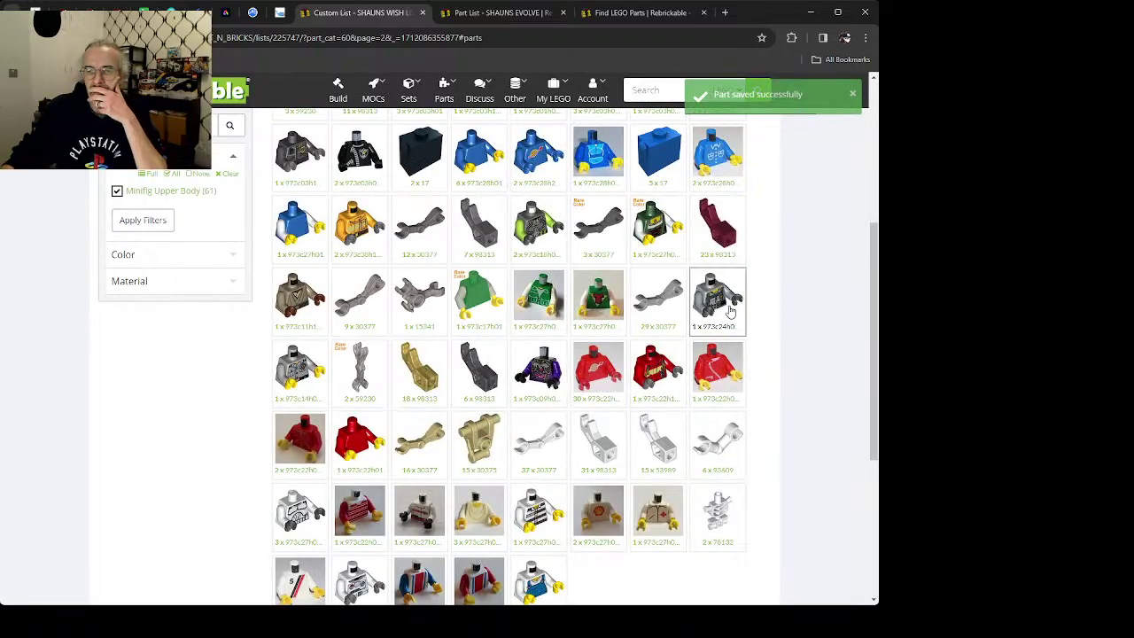
# Step: Add 2 Light Bluish Gray Arm Mechanical with 2 Clips 30377 to the SHAUNS EVOLVE part list
pyautogui.click(671, 315)
pyautogui.click(247, 306)
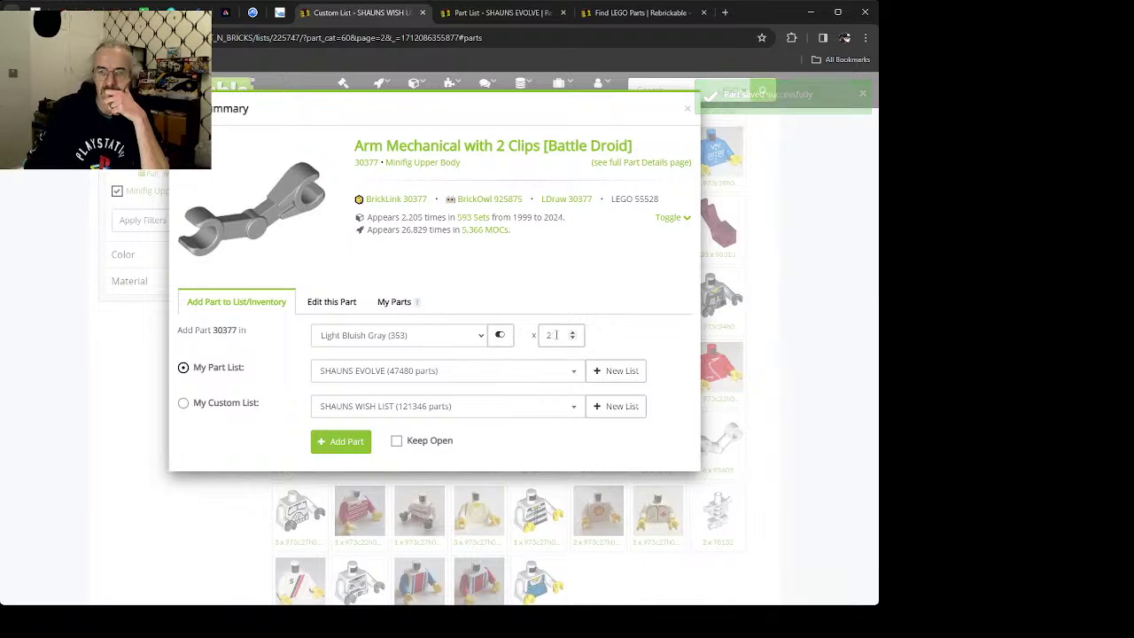
pyautogui.click(340, 441)
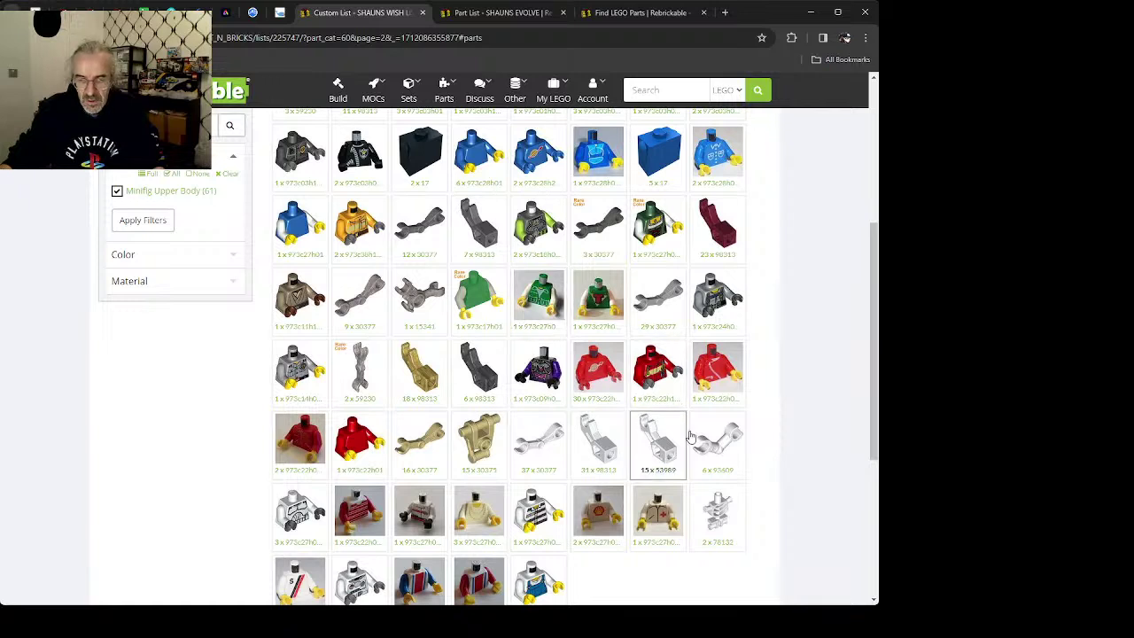
pyautogui.click(846, 37)
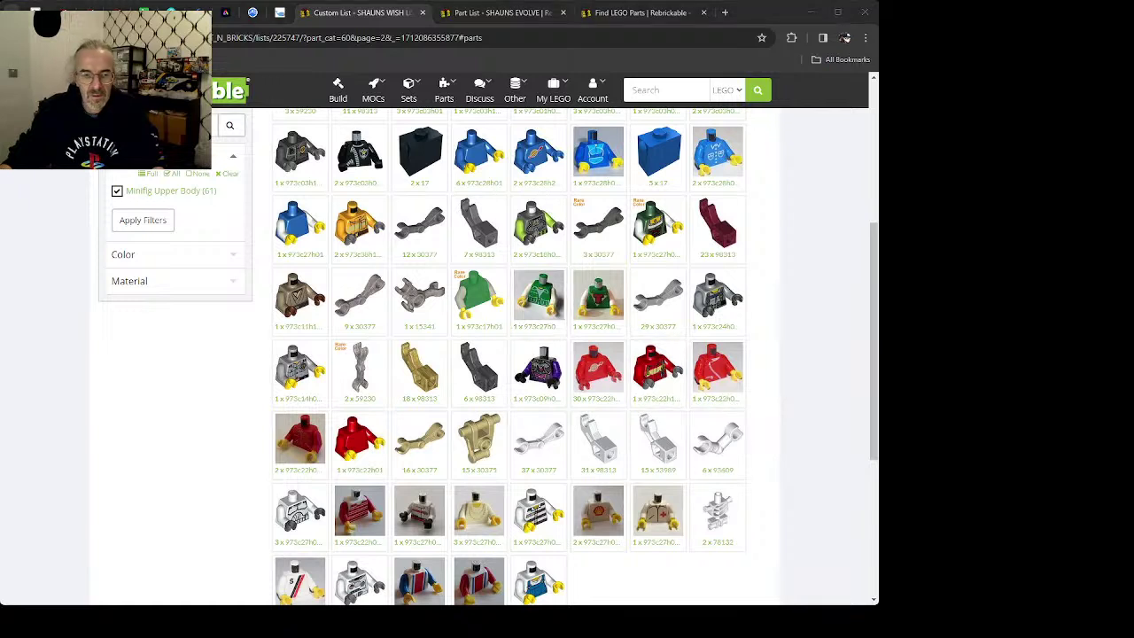
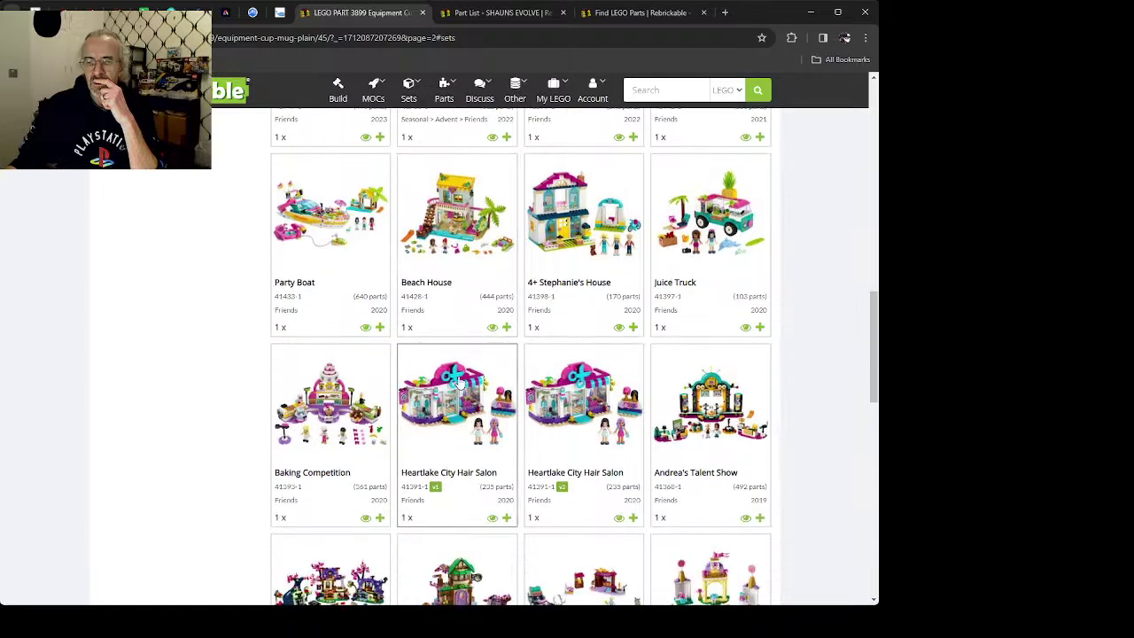
# Step: Examine the second page of sets that contain the transparent pink cup 3899
pyautogui.scroll(-1, 459, 382)
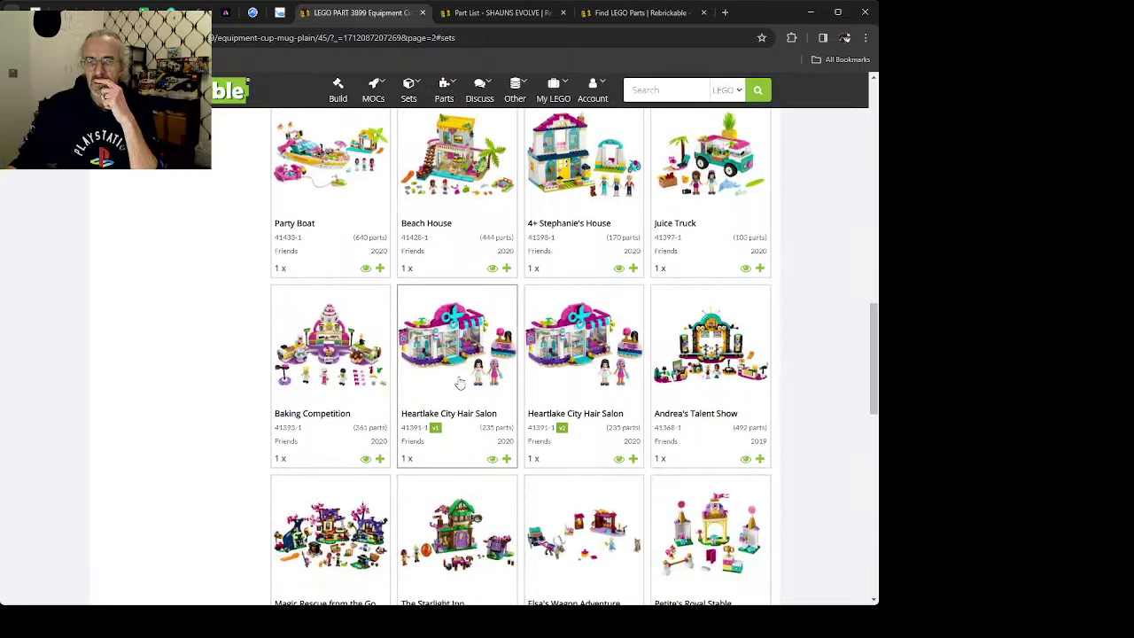
pyautogui.scroll(-7, 460, 383)
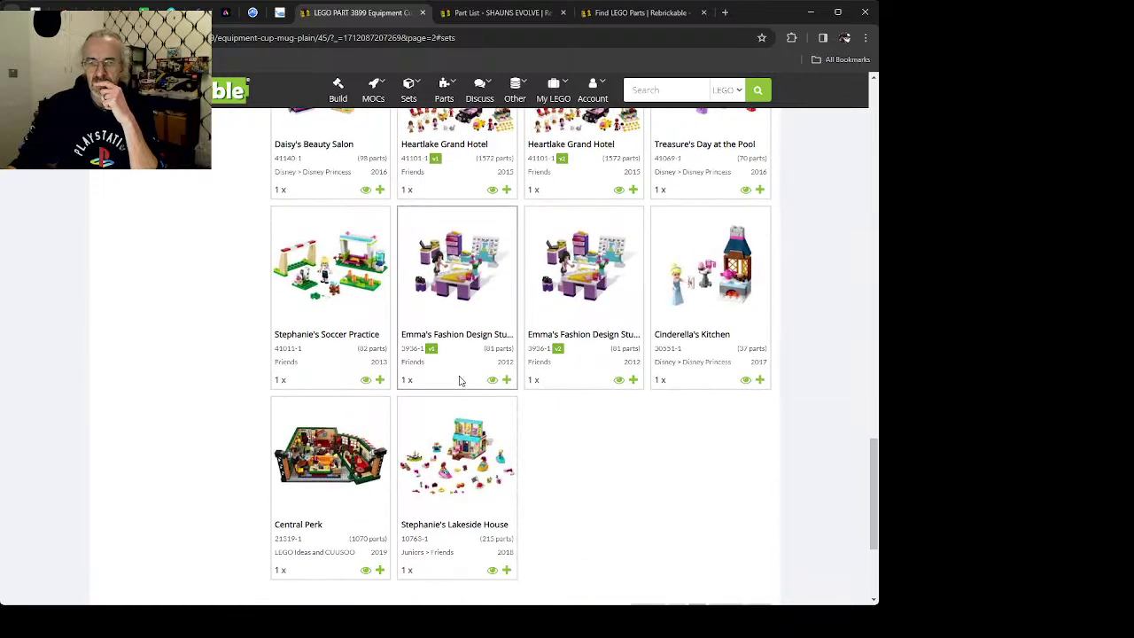
pyautogui.scroll(5, 460, 381)
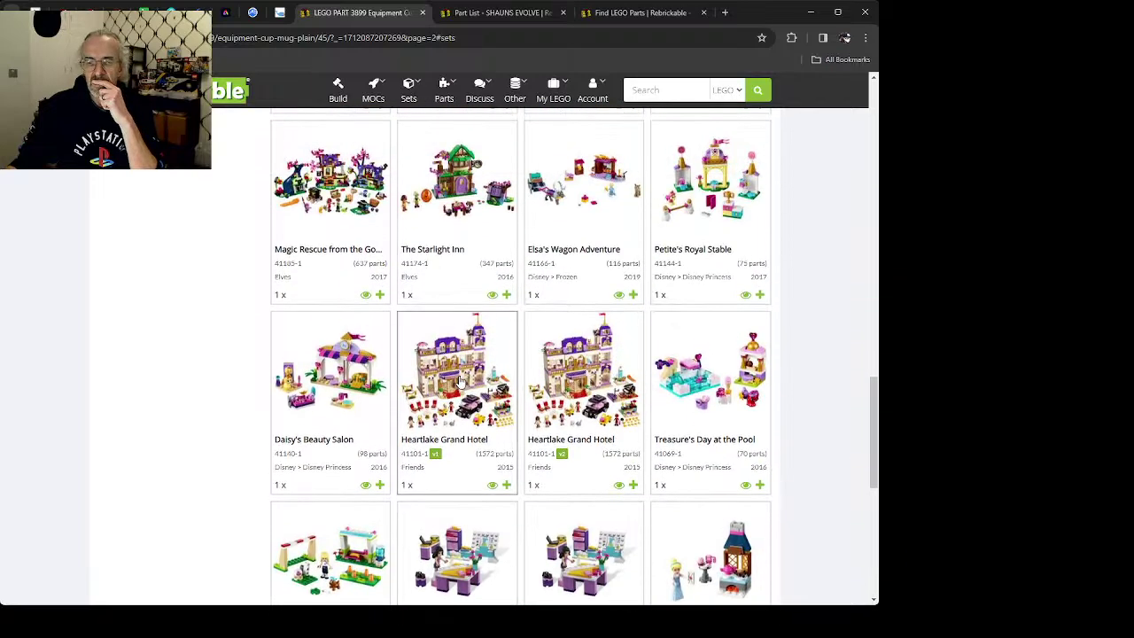
pyautogui.scroll(1, 459, 381)
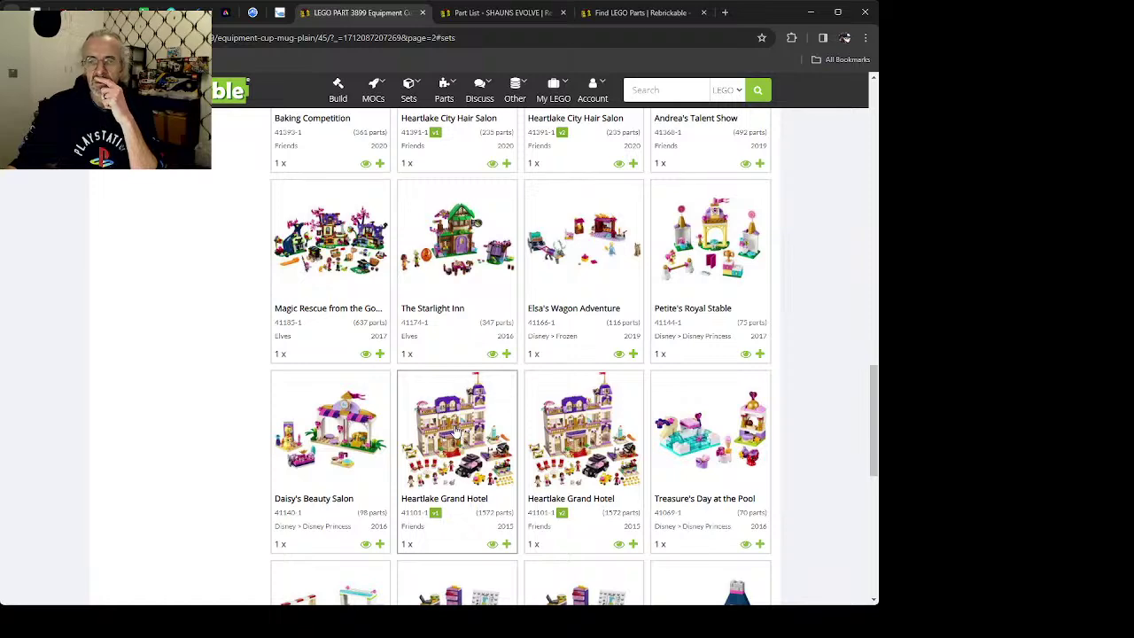
pyautogui.scroll(4, 454, 430)
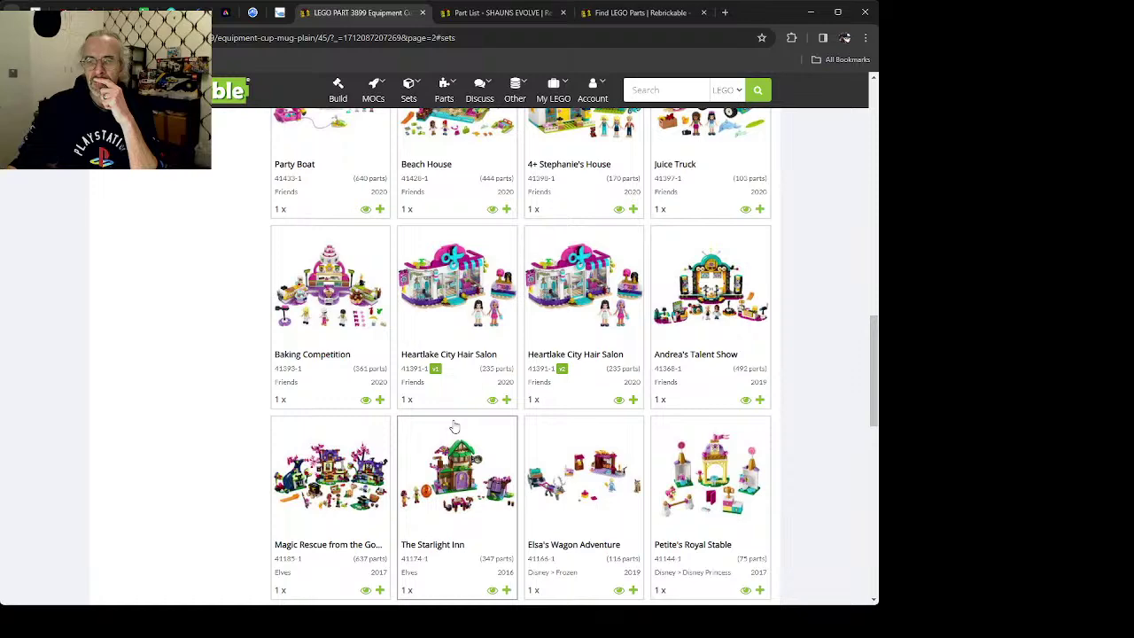
pyautogui.scroll(4, 454, 428)
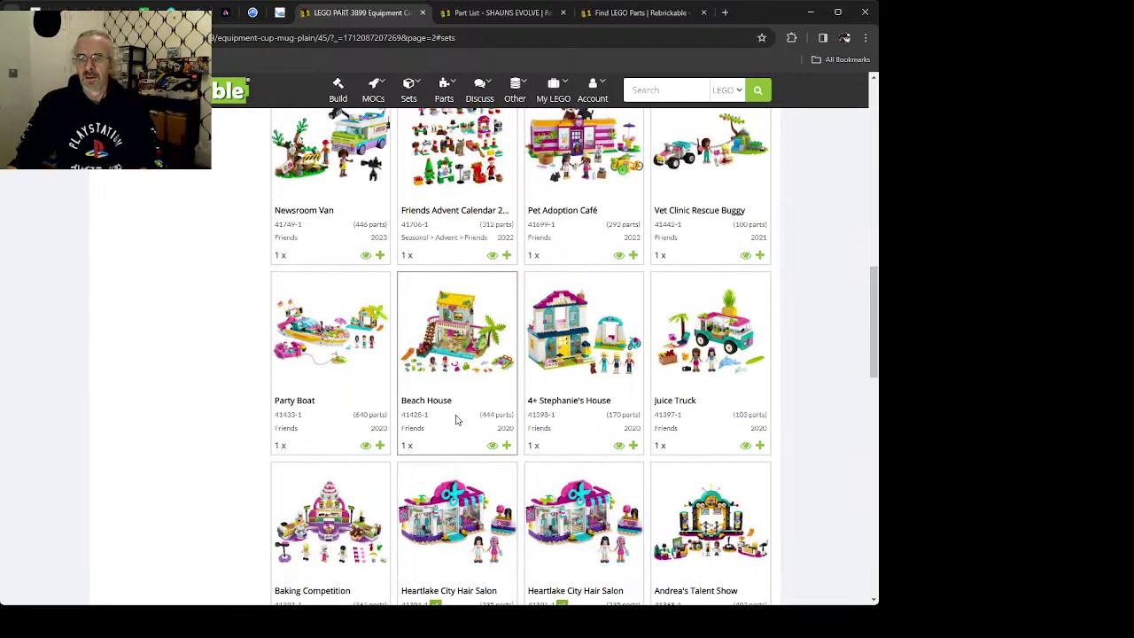
pyautogui.scroll(5, 460, 413)
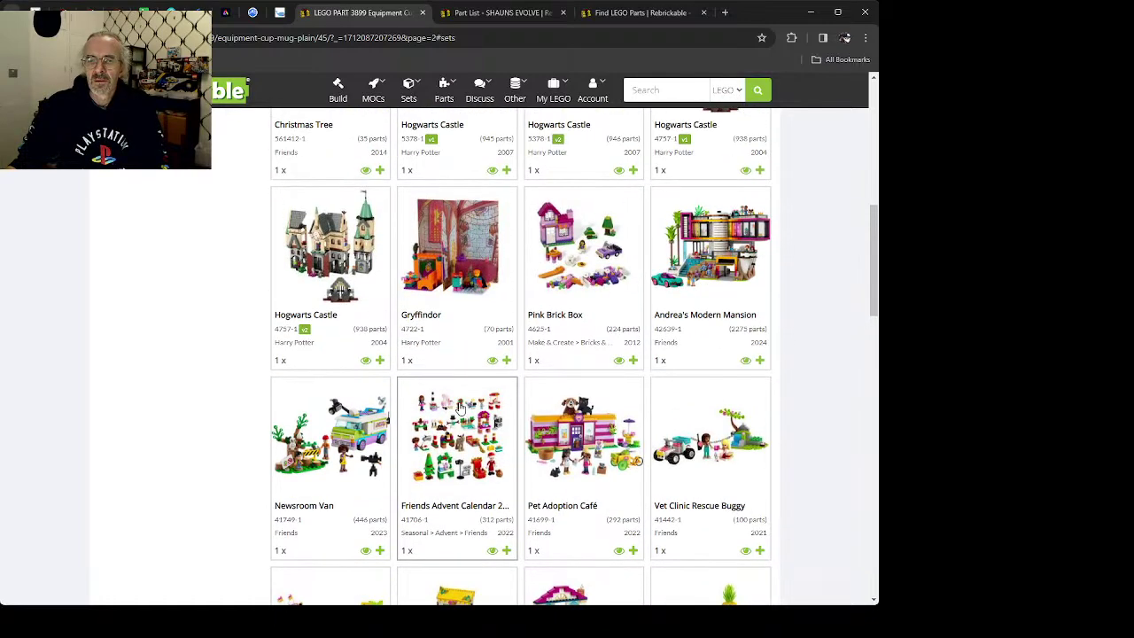
pyautogui.scroll(2, 460, 407)
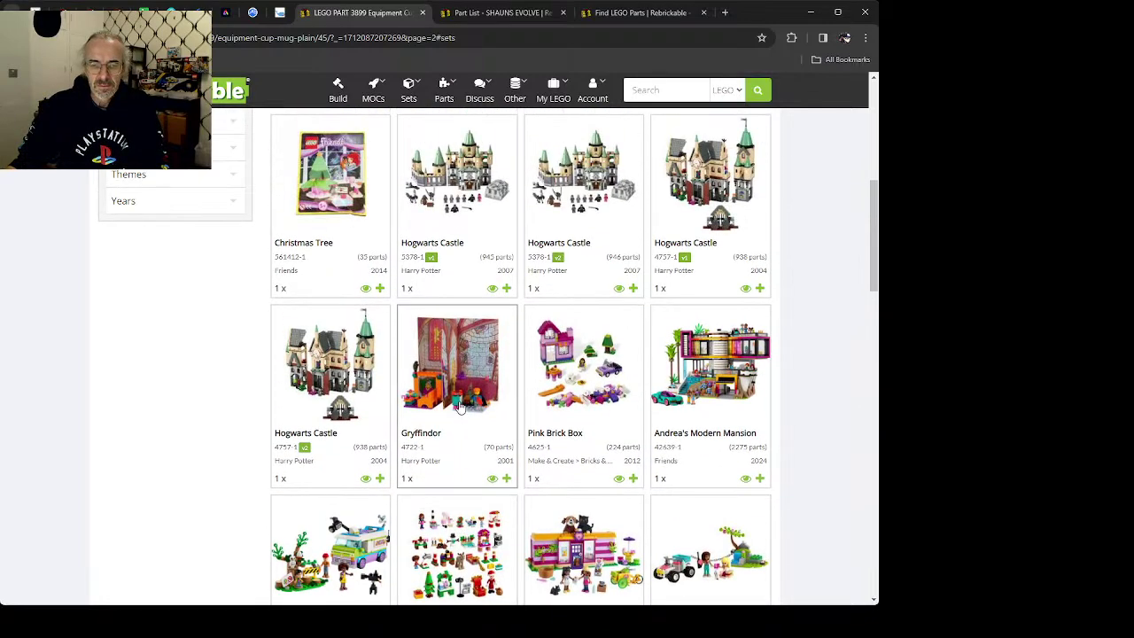
pyautogui.scroll(3, 460, 407)
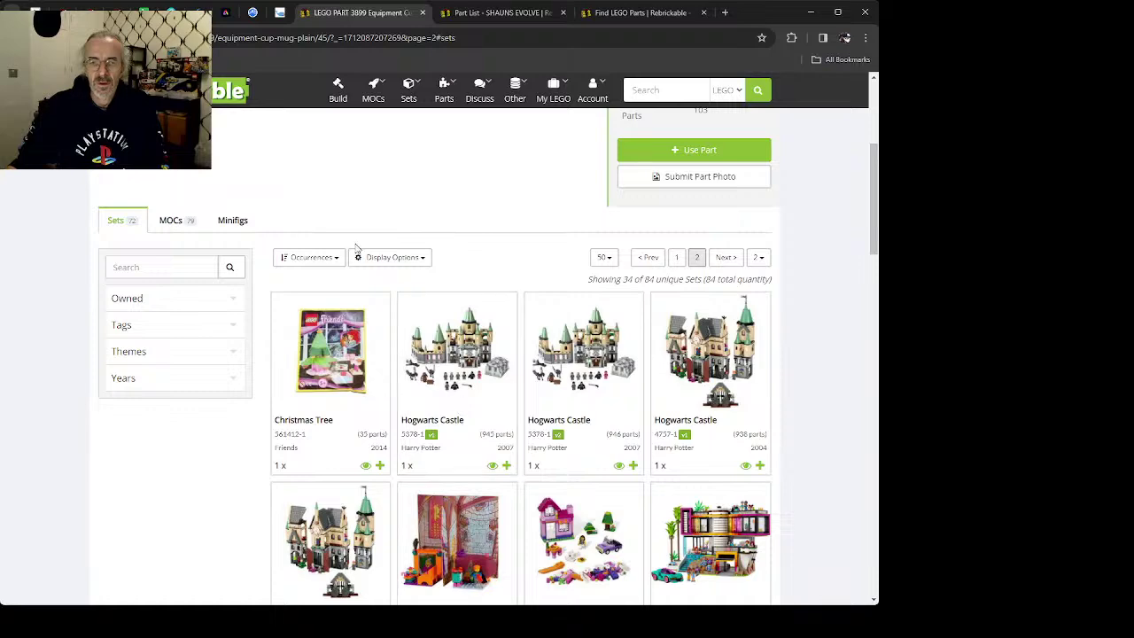
pyautogui.scroll(4, 336, 243)
# Step: Return from the cup 3899 page to the second page of minifig accessories in SHAUNS WISH LIST and look through its parts
pyautogui.hotkey('alt', 'Left')
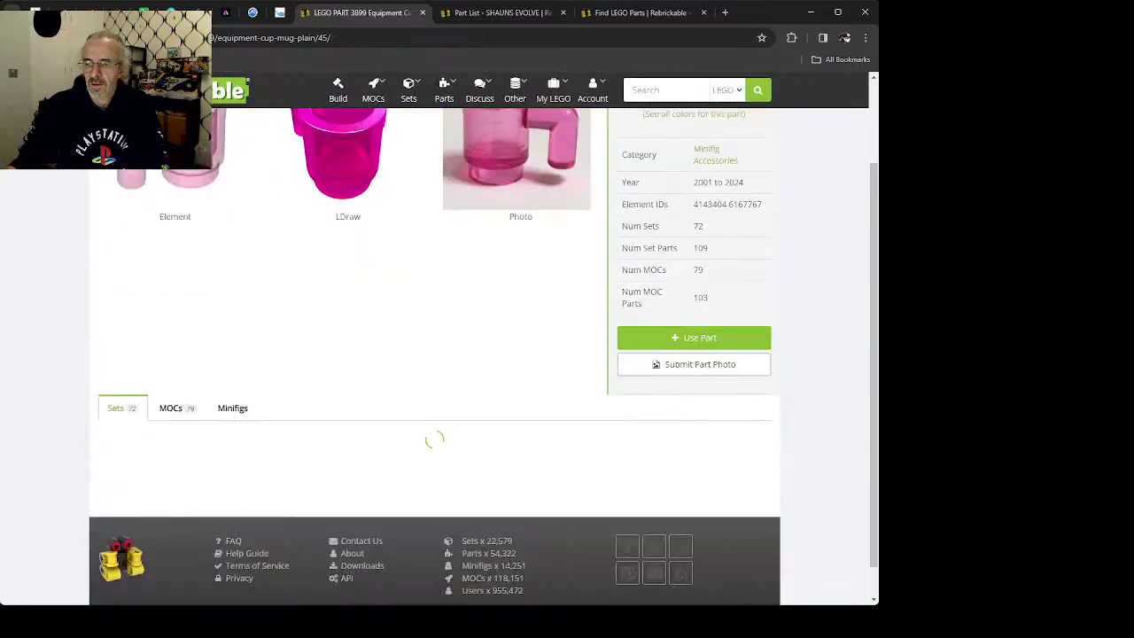
pyautogui.hotkey('alt', 'Left')
pyautogui.hotkey('alt', 'Left')
pyautogui.hotkey('alt', 'Left')
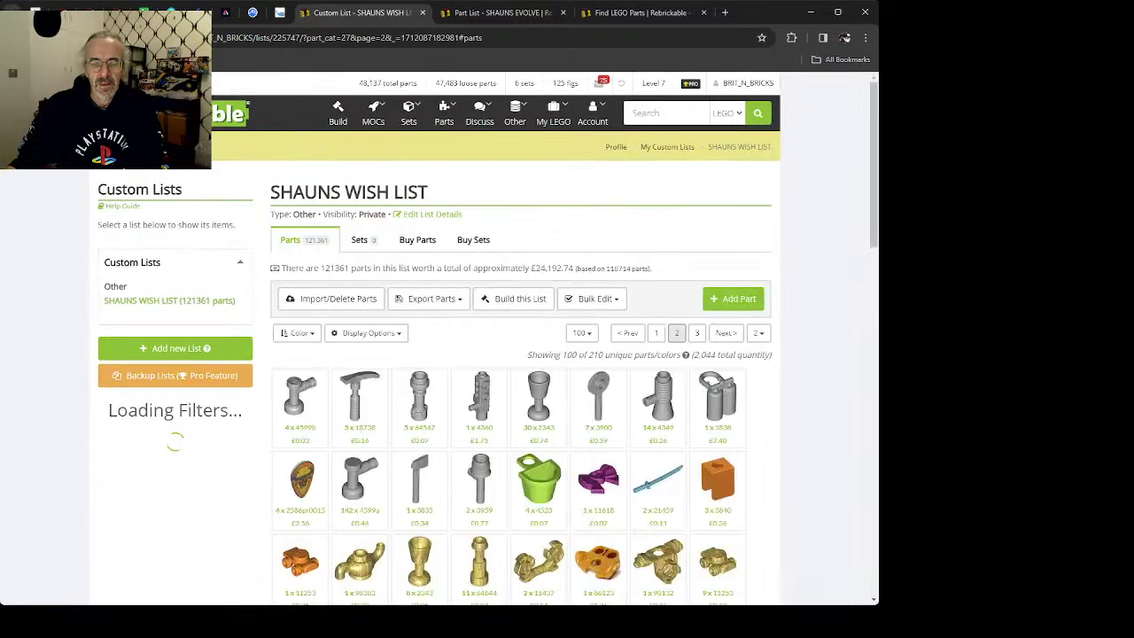
pyautogui.scroll(-5, 539, 459)
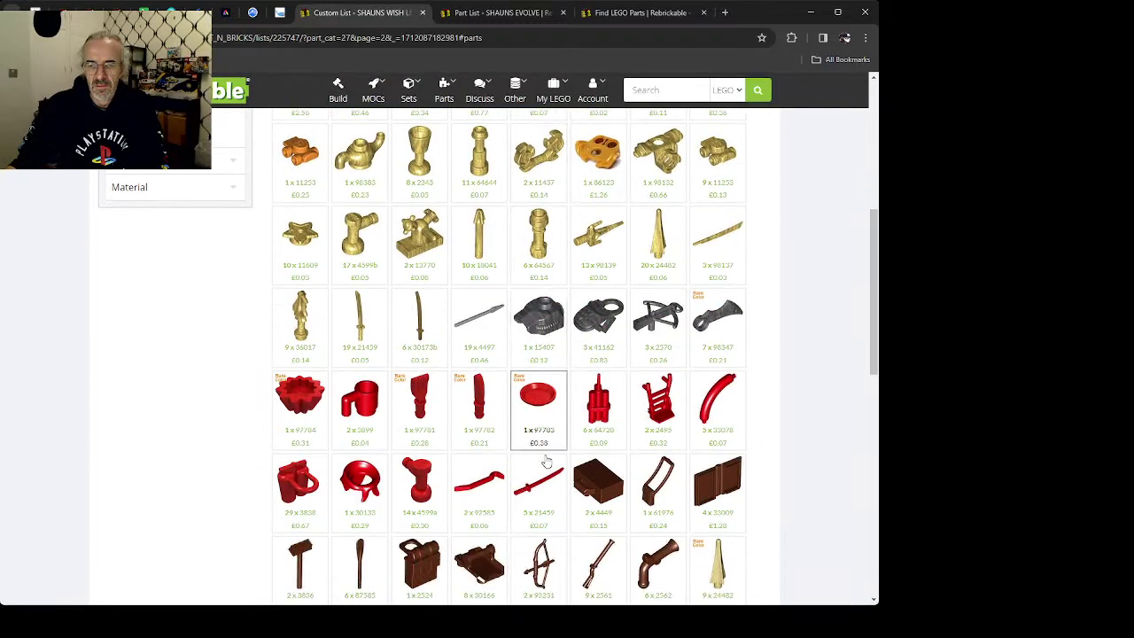
# Step: Filter the part search to the Minidoll Heads category and clear the "tassel" search term
pyautogui.click(620, 13)
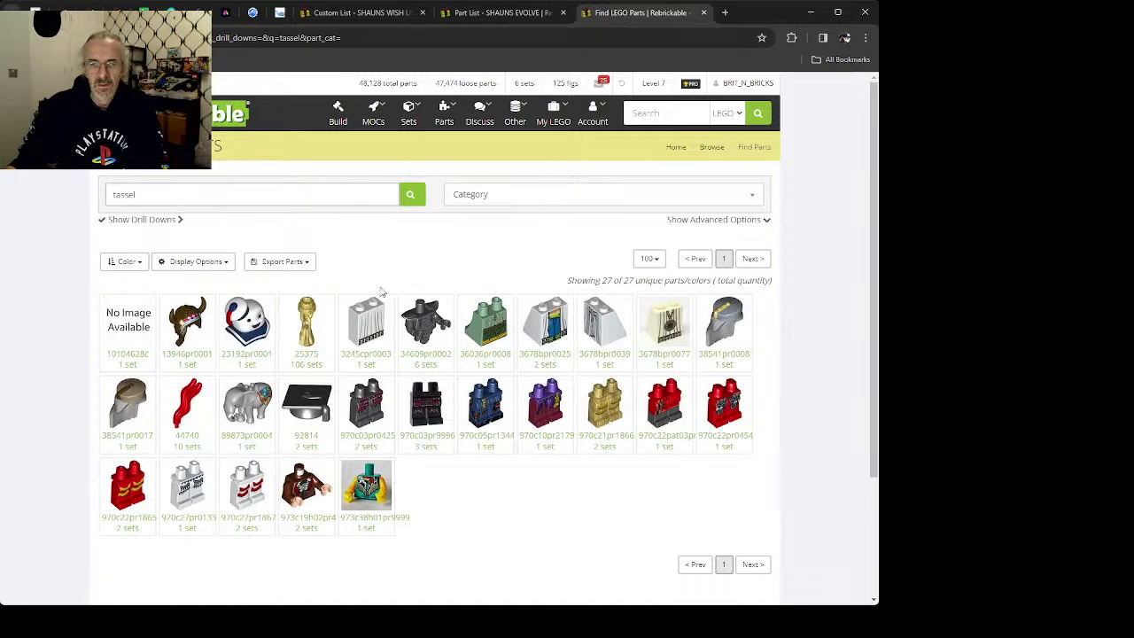
pyautogui.click(486, 199)
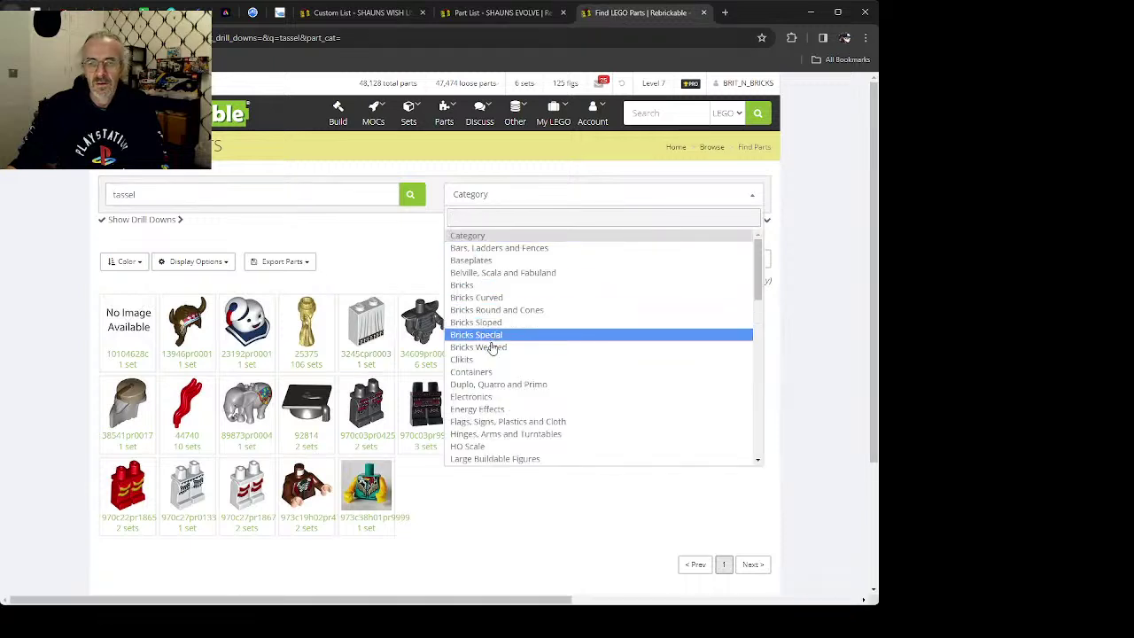
pyautogui.scroll(-3, 503, 416)
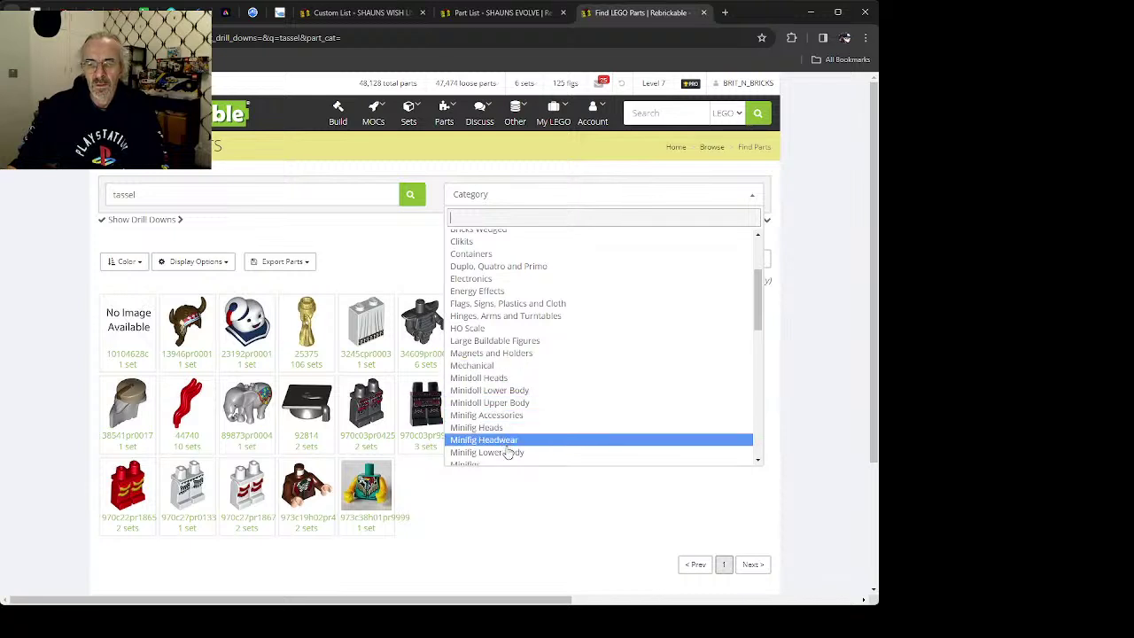
pyautogui.click(485, 379)
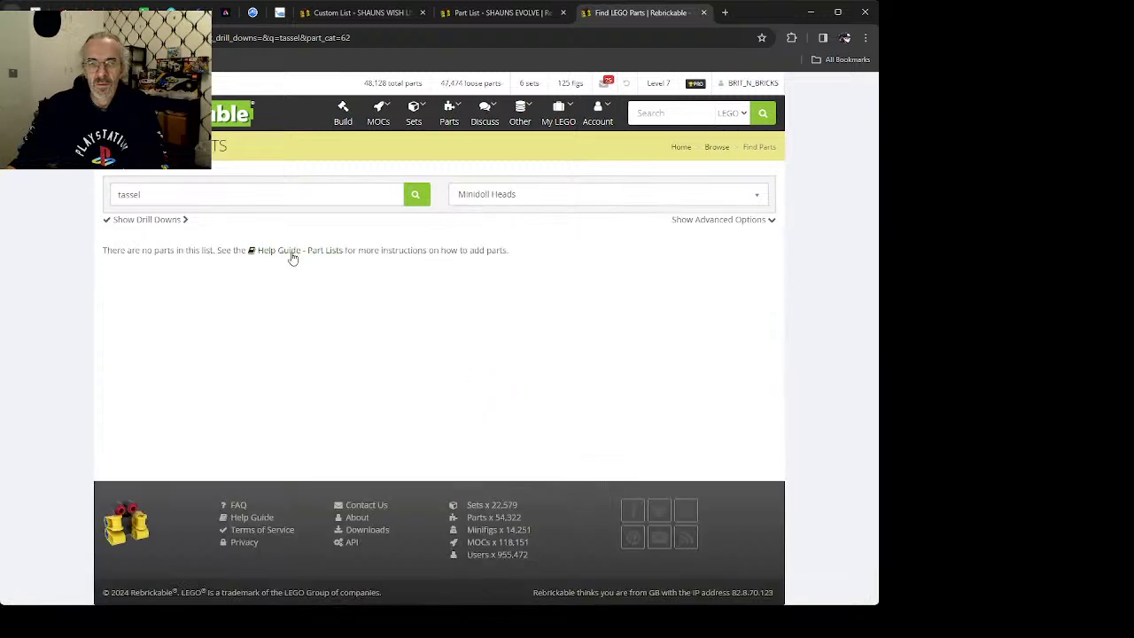
pyautogui.moveTo(157, 194); pyautogui.dragTo(79, 190)
pyautogui.press('BackSpace')
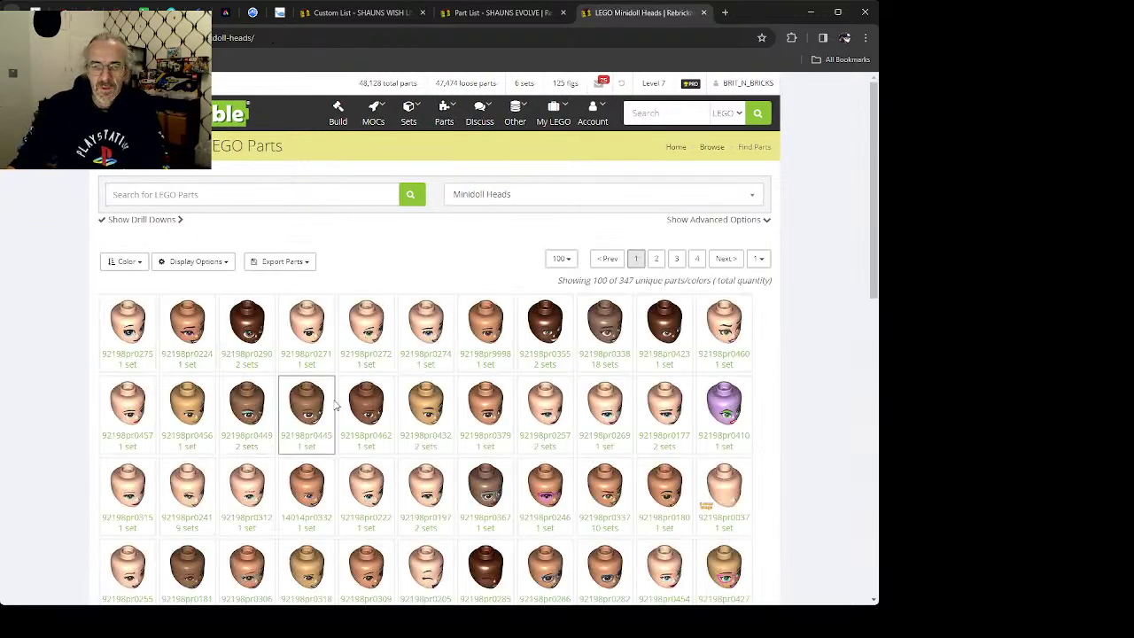
# Step: Look through the first and second pages of Minidoll Heads for a matching part
pyautogui.scroll(-10, 332, 390)
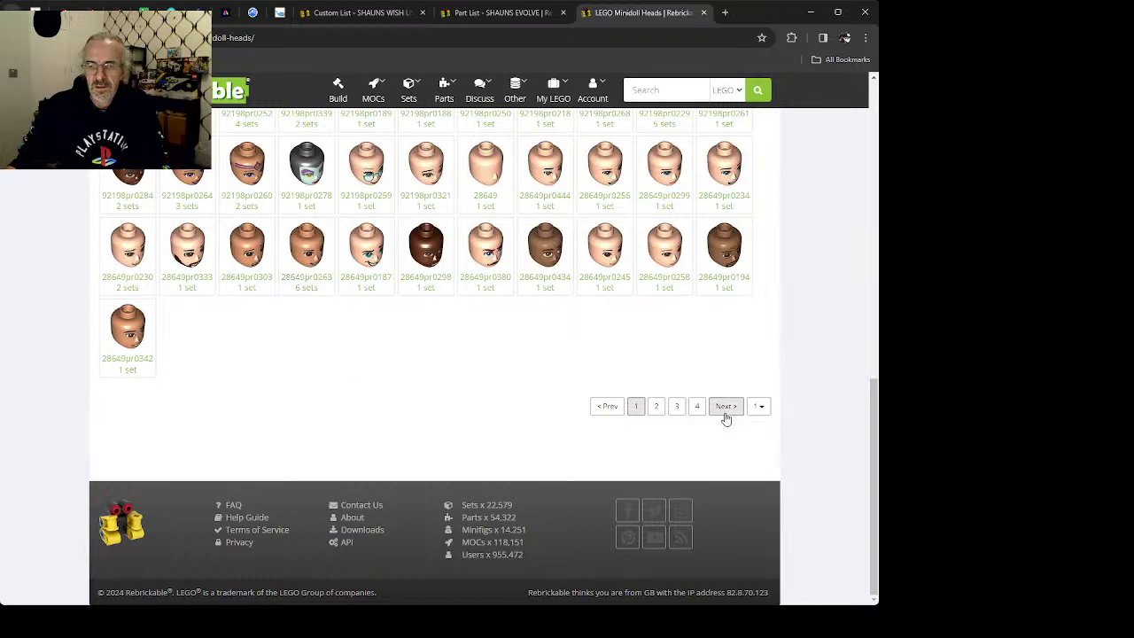
pyautogui.click(657, 406)
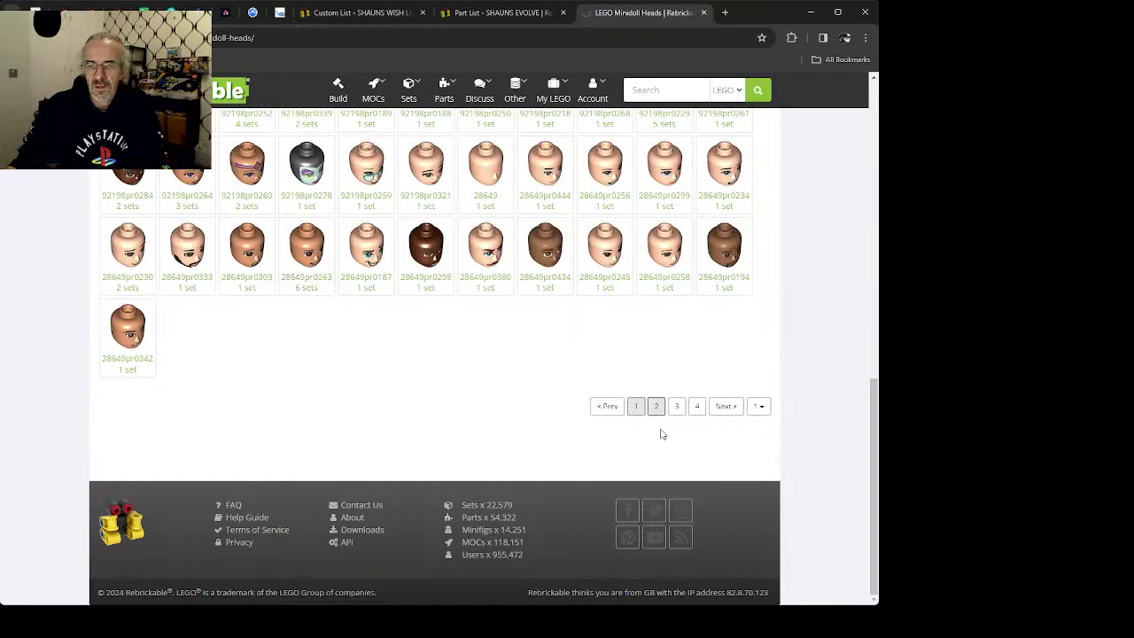
pyautogui.scroll(-10, 611, 425)
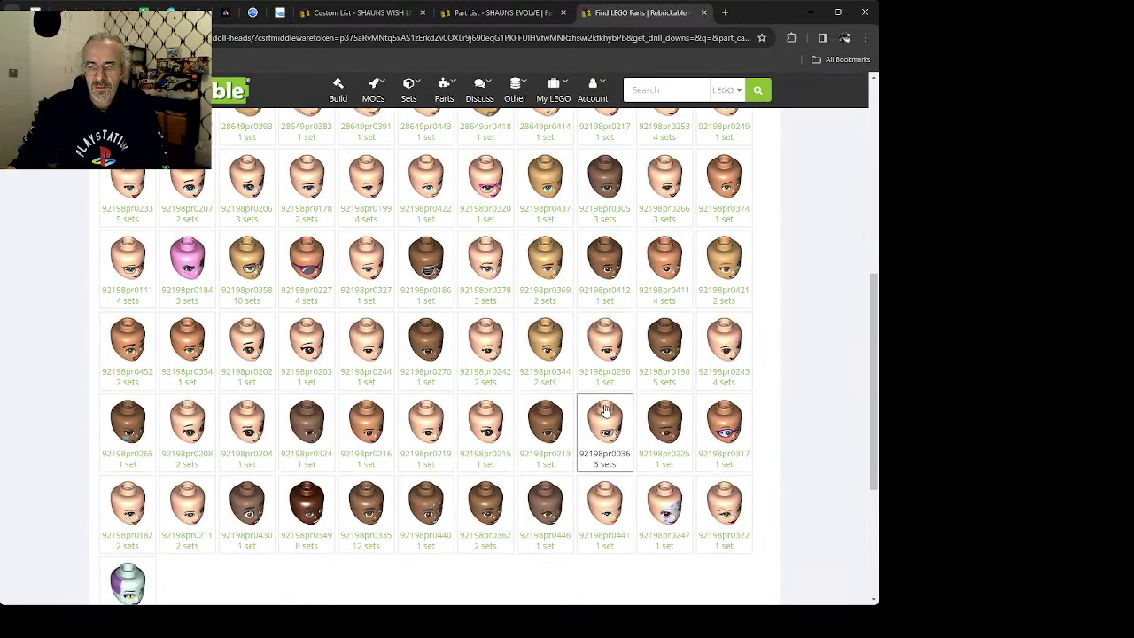
pyautogui.scroll(-3, 605, 410)
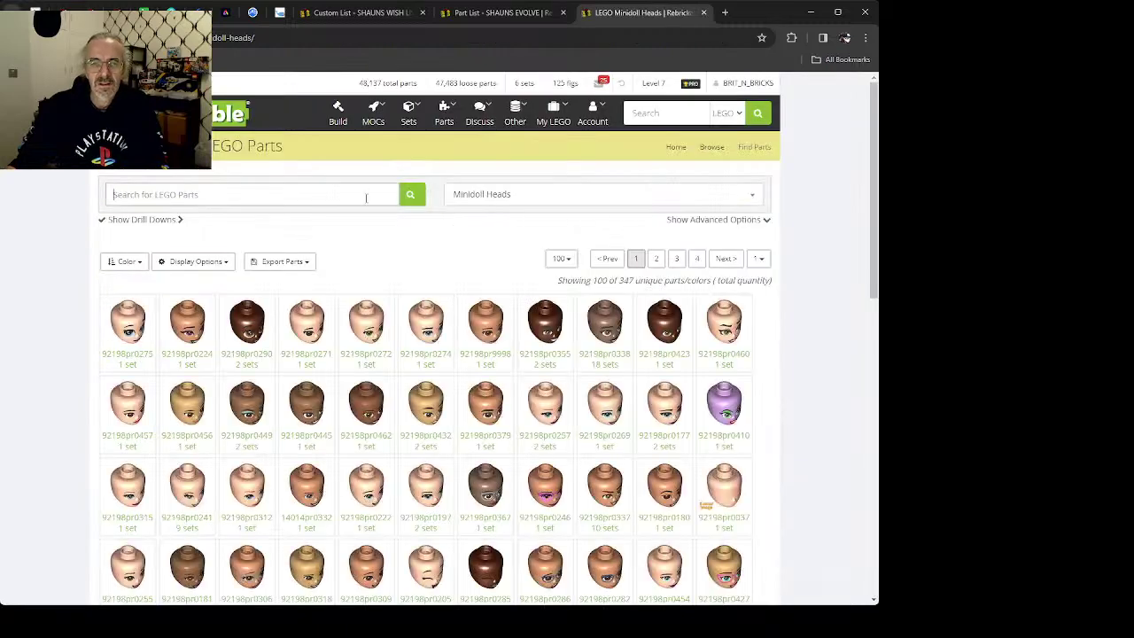
# Step: Search the Minifig Headwear category for "hair long", and narrow the search to "hair long friends"
pyautogui.click(497, 203)
pyautogui.scroll(-3, 495, 393)
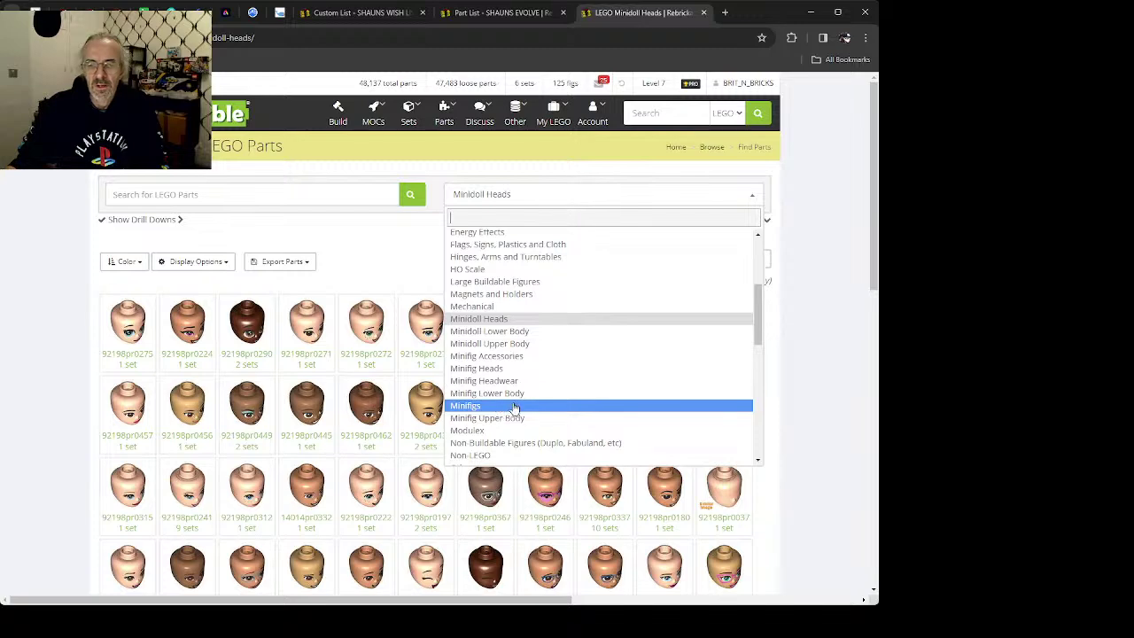
pyautogui.click(491, 381)
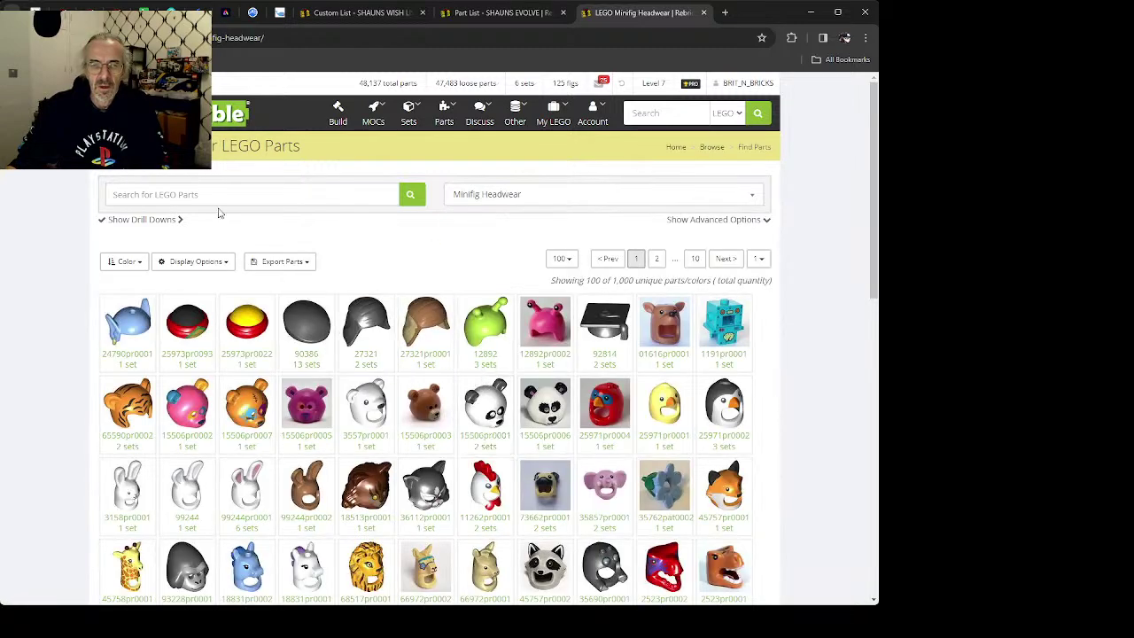
pyautogui.write('hair long')
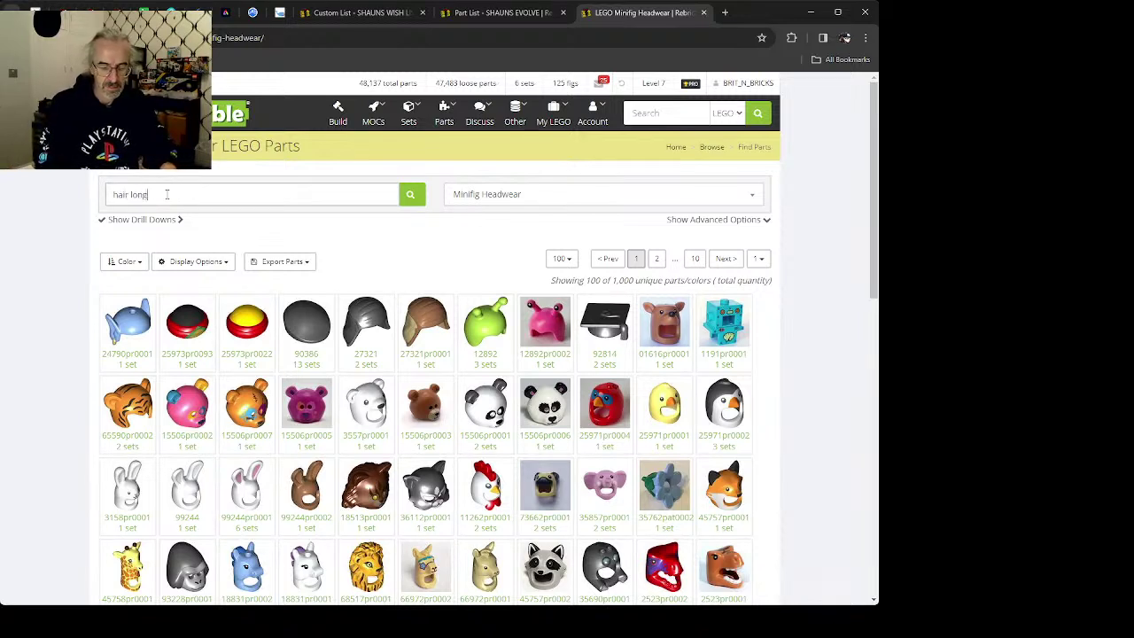
pyautogui.press('Return')
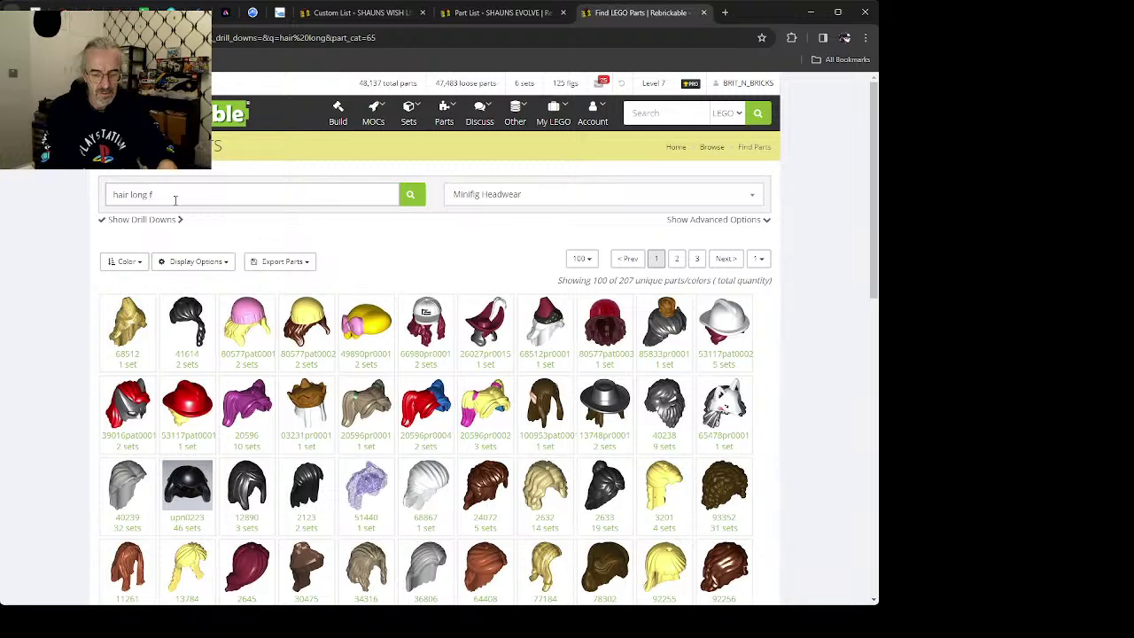
pyautogui.write('ds')
pyautogui.press('Return')
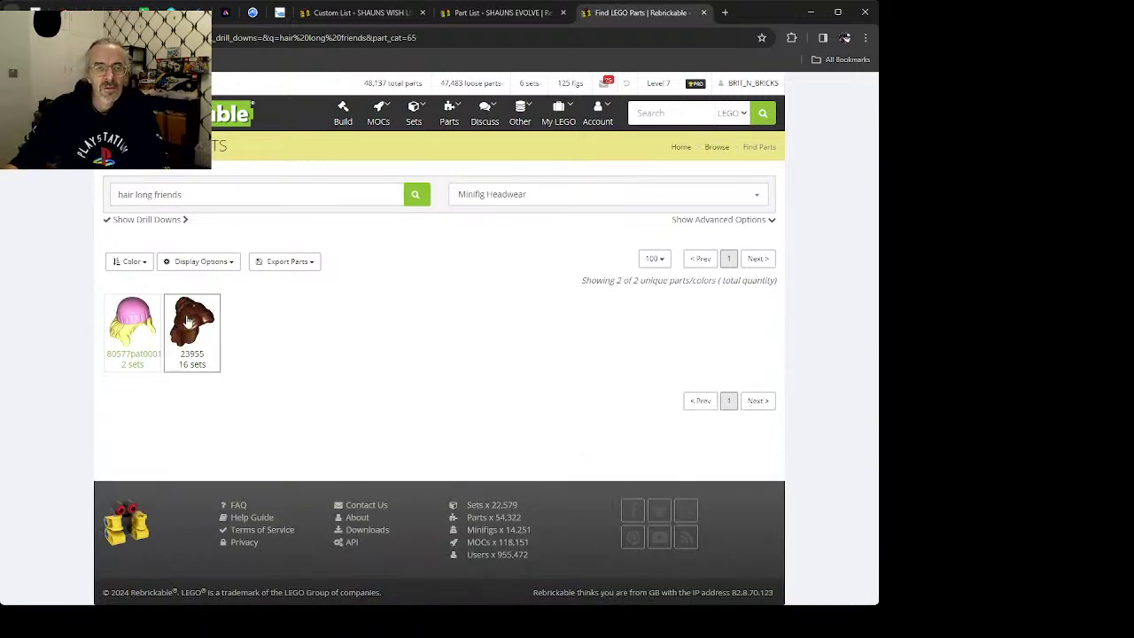
# Step: Change the headwear search to "hair long 2 holes"
pyautogui.click(205, 199)
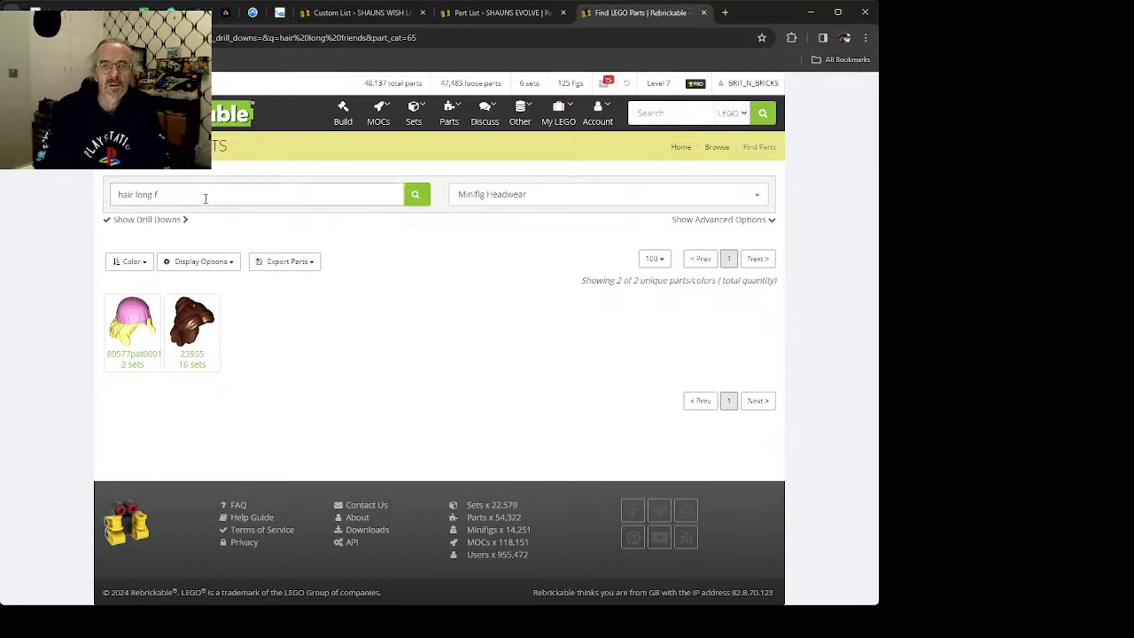
pyautogui.press('BackSpace')
pyautogui.press('Return')
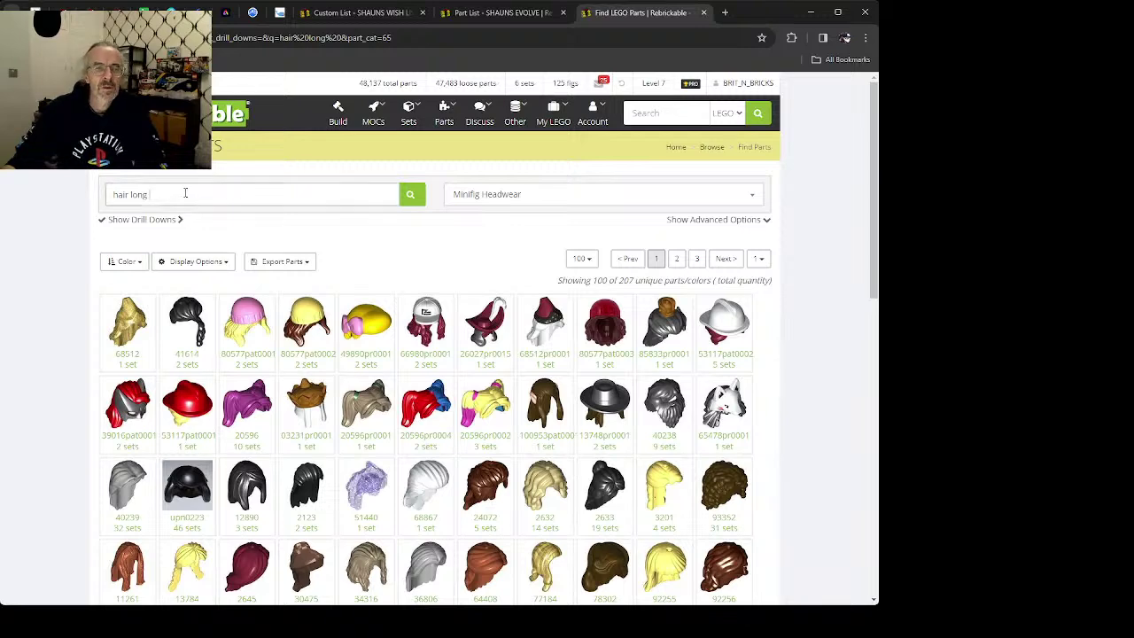
pyautogui.write('2 holes')
pyautogui.press('Return')
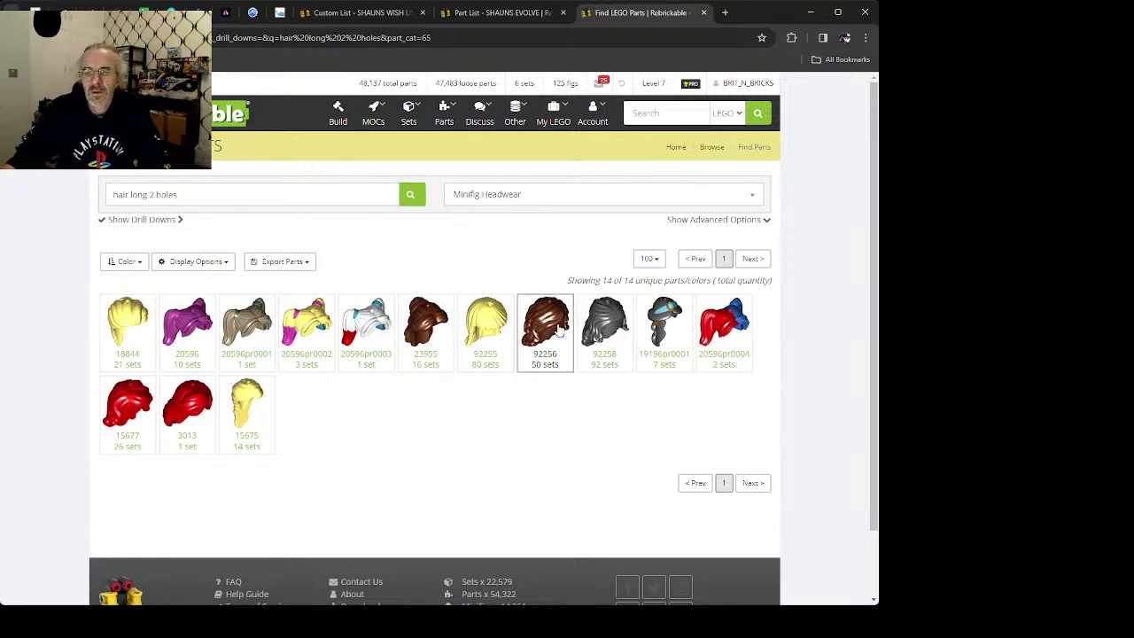
# Step: Open the details of Hair Long Wavy [2 Holes] 92256, check the owned and available colors, and open its Reddish Brown version
pyautogui.click(556, 323)
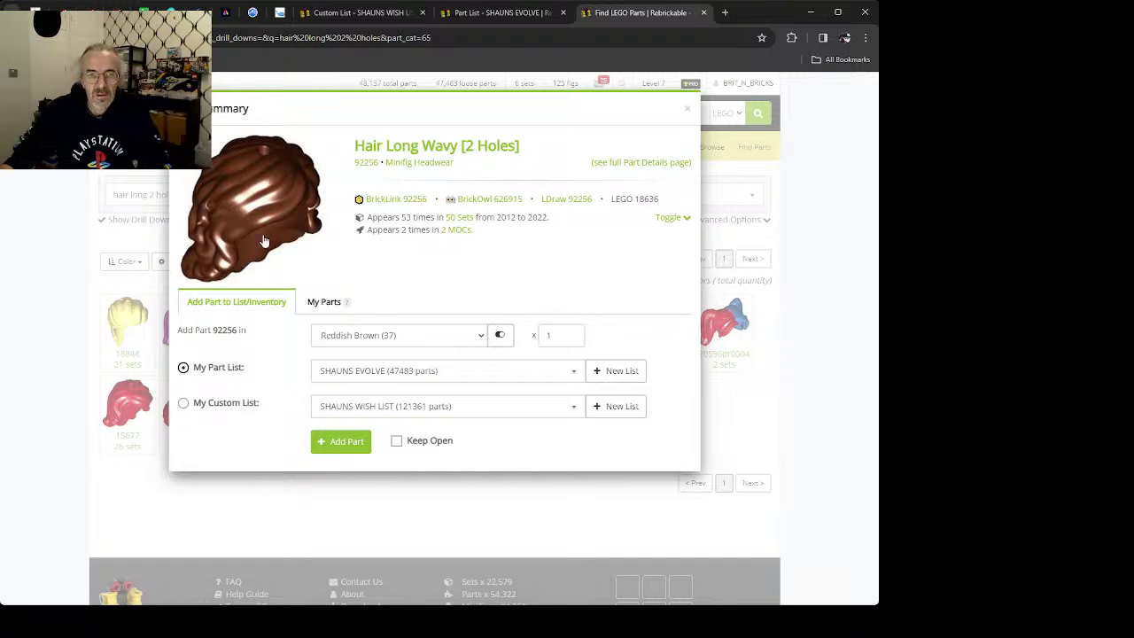
pyautogui.click(425, 152)
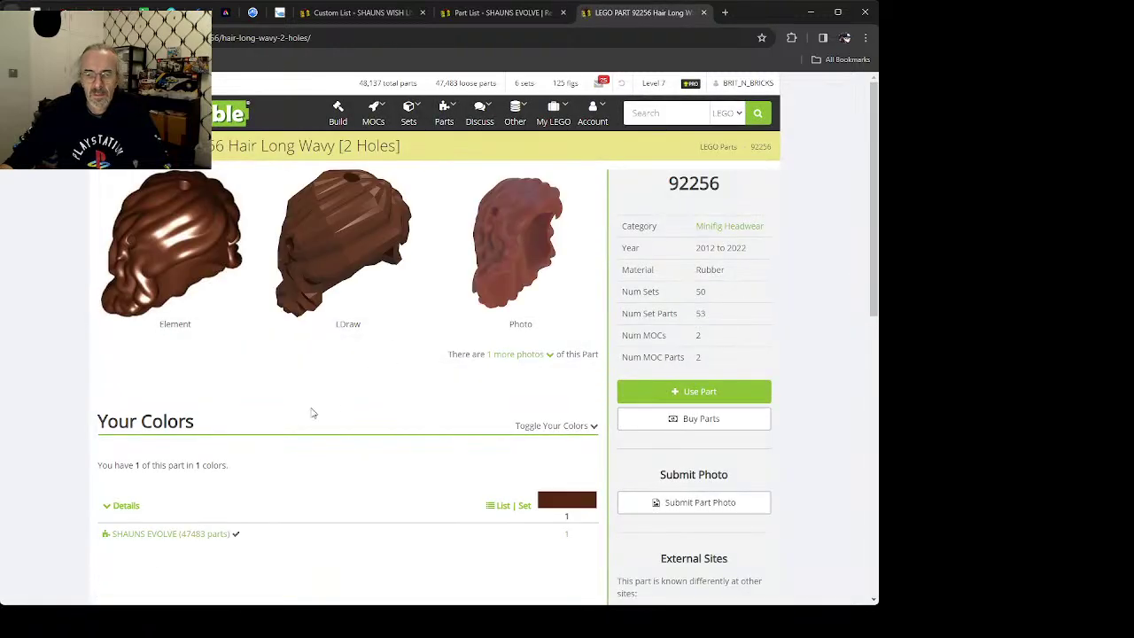
pyautogui.scroll(-1, 520, 441)
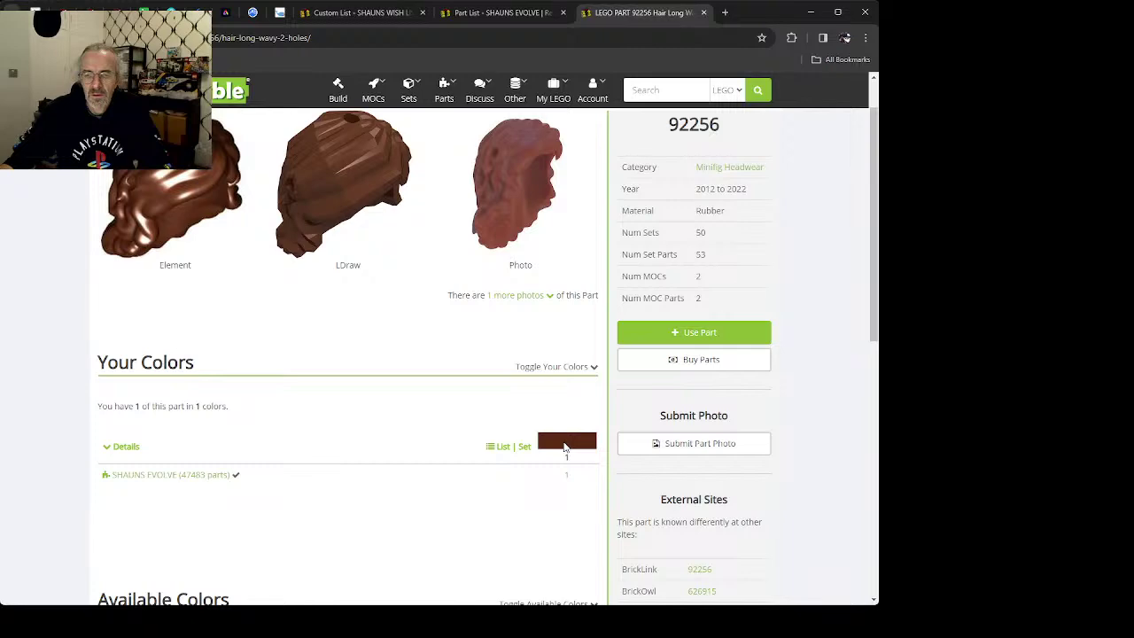
pyautogui.scroll(-5, 321, 488)
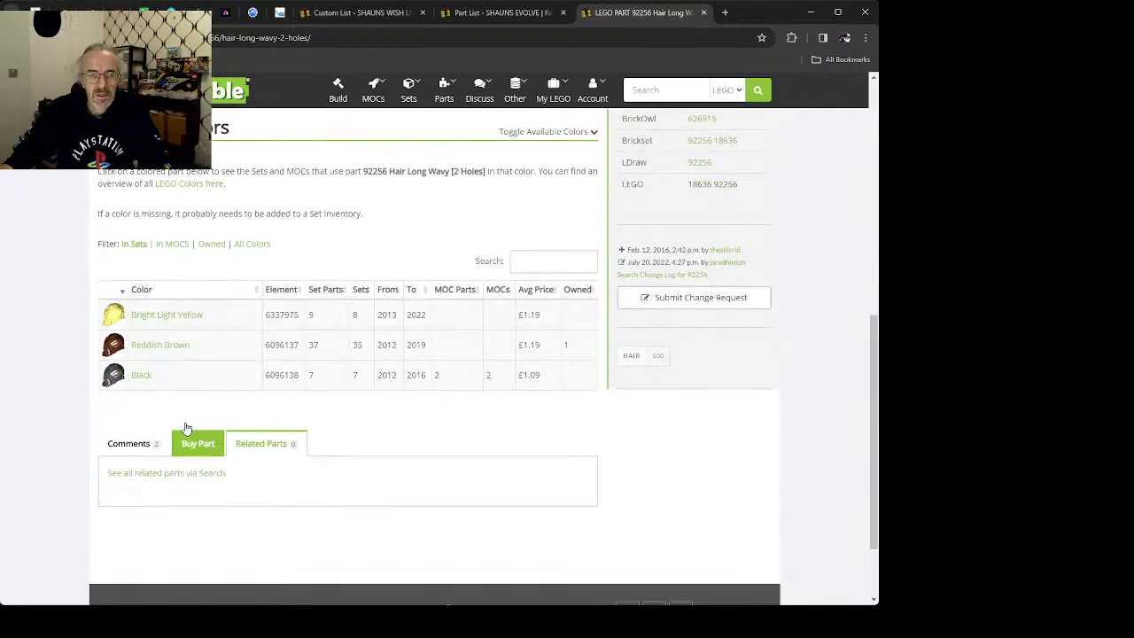
pyautogui.click(161, 348)
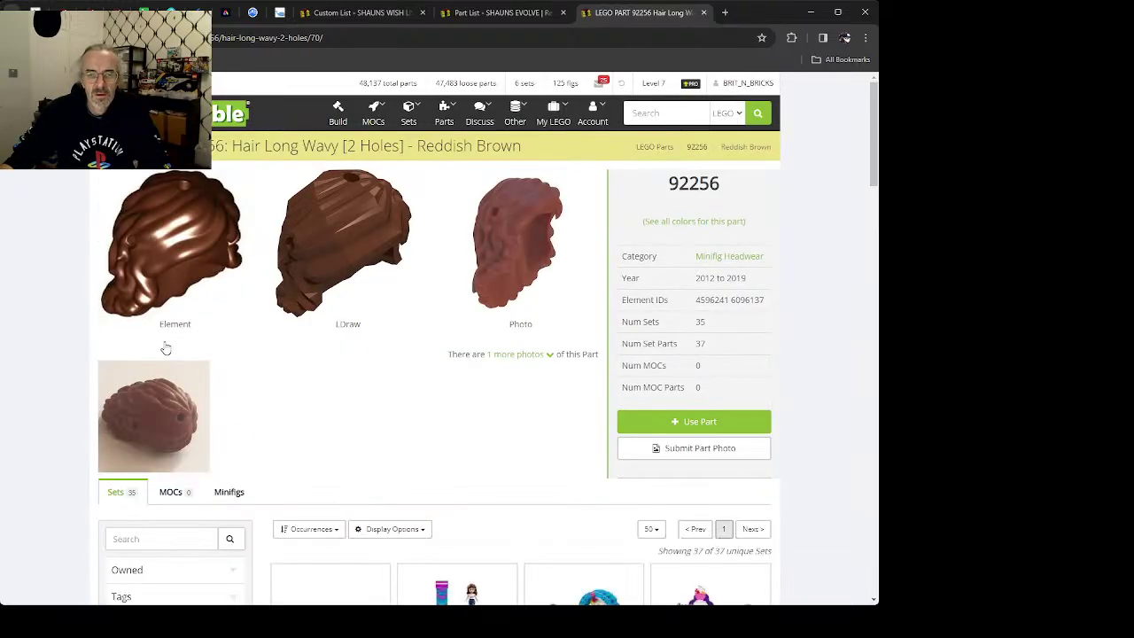
# Step: Look through the sets containing the Reddish Brown 92256 hair and open version 1 of Olivia's House 3315-1
pyautogui.scroll(-4, 376, 454)
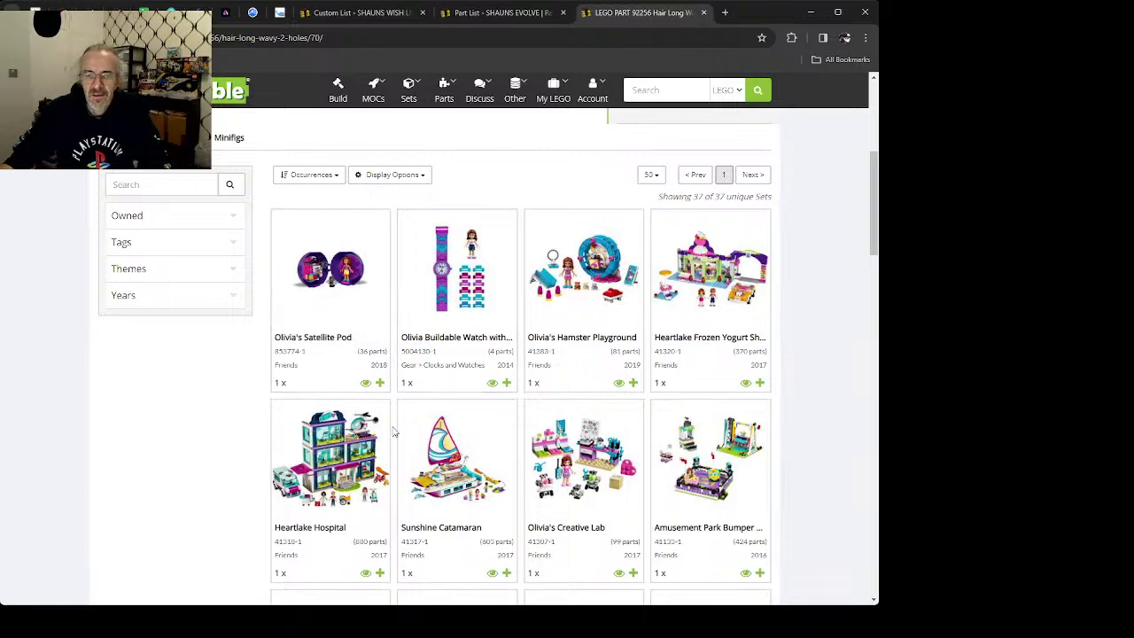
pyautogui.scroll(-3, 363, 410)
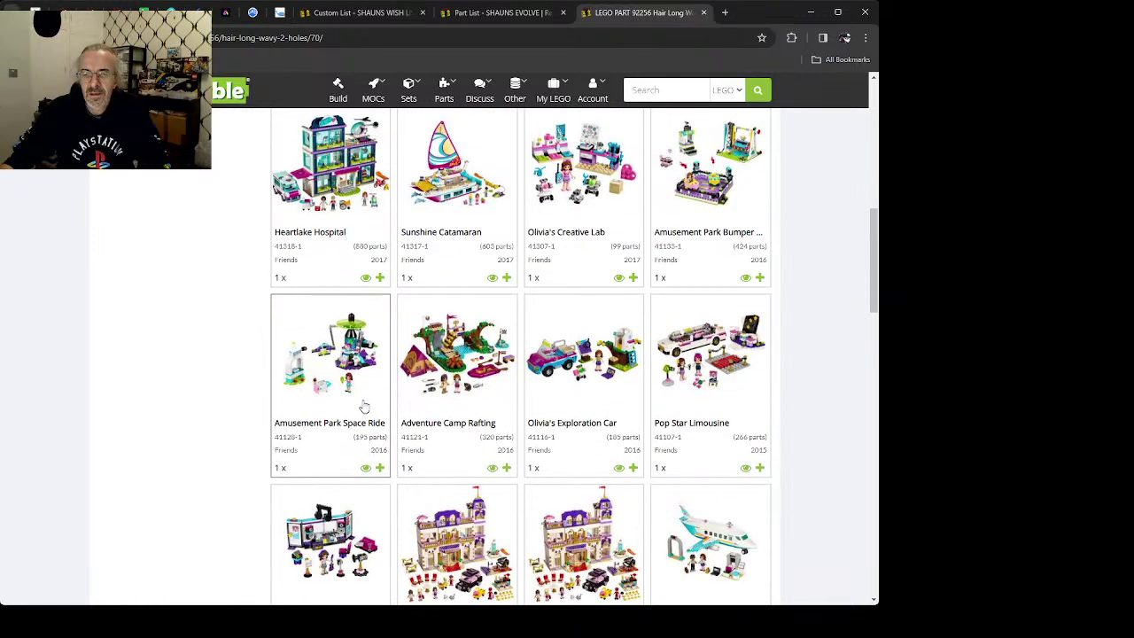
pyautogui.scroll(-5, 364, 405)
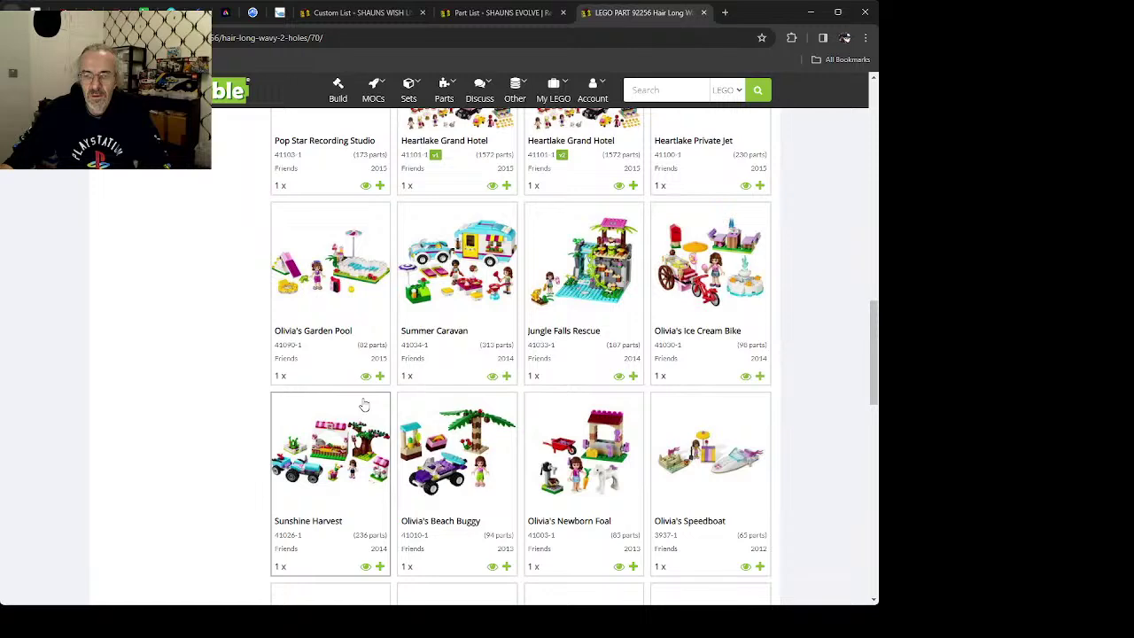
pyautogui.scroll(-3, 364, 404)
pyautogui.scroll(-1, 363, 405)
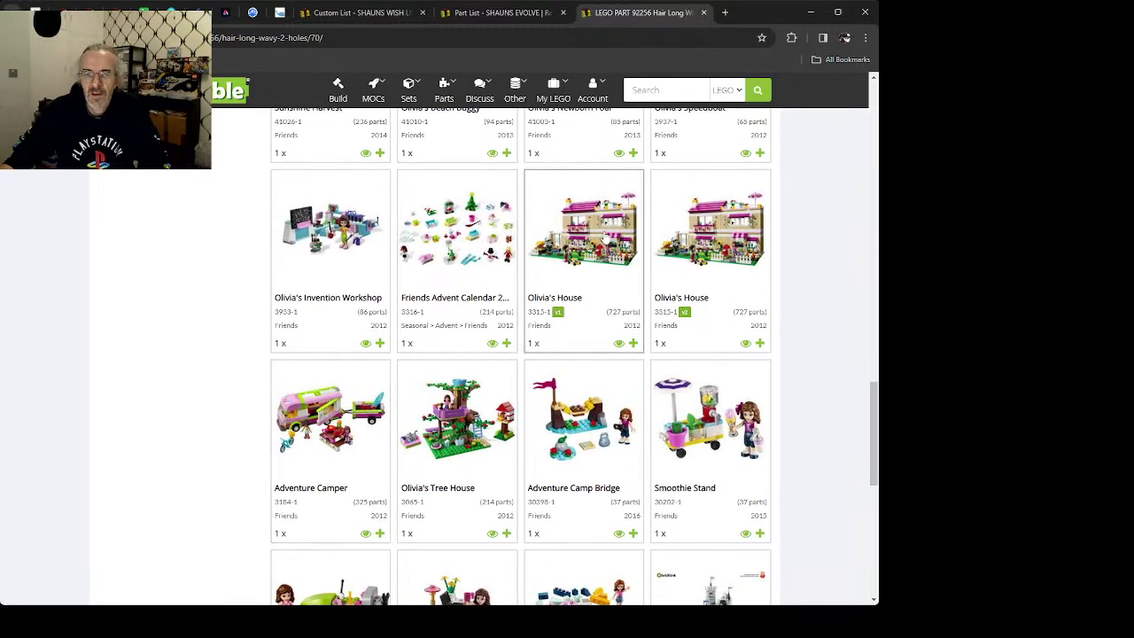
pyautogui.click(605, 235)
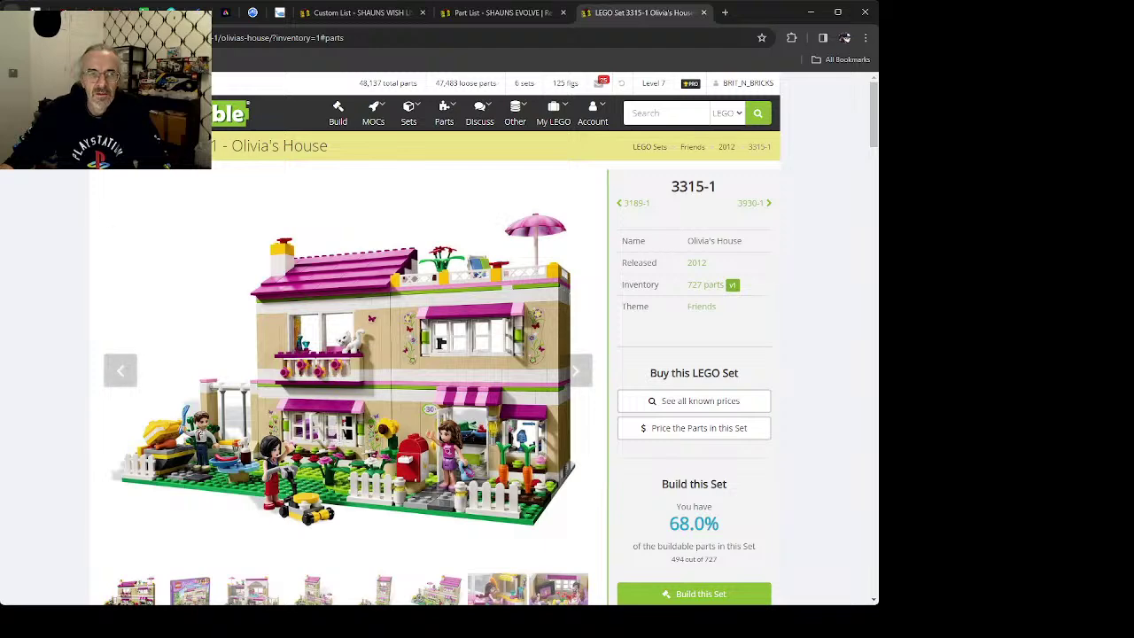
# Step: Return from Olivia's House to the Reddish Brown 92256 page and examine its whole list of sets
pyautogui.hotkey('alt', 'Left')
pyautogui.scroll(-5, 336, 354)
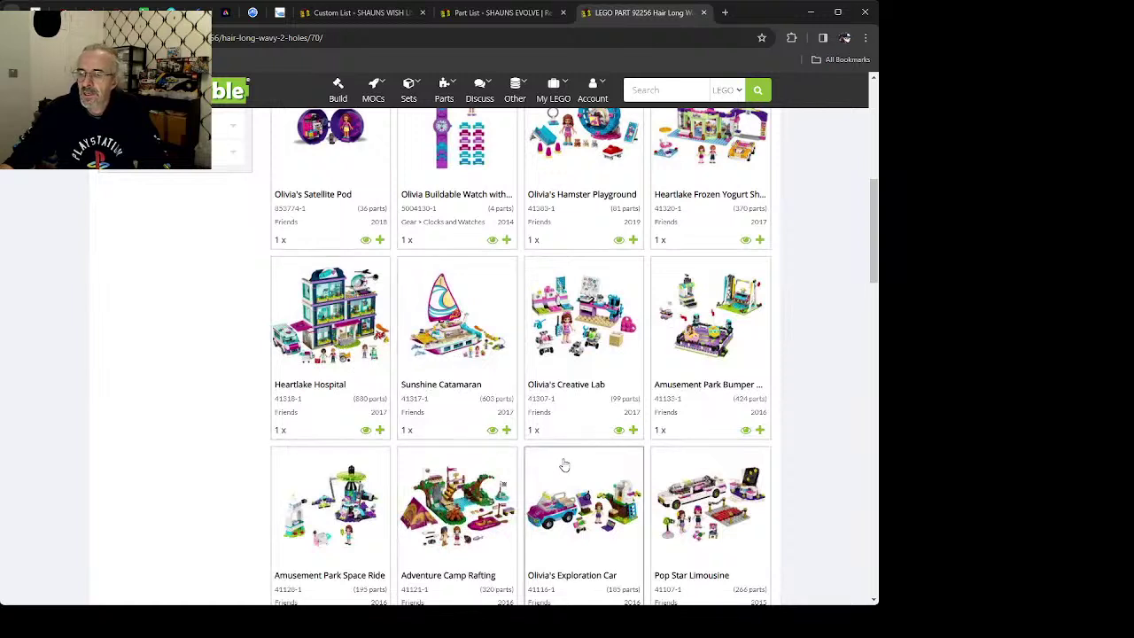
pyautogui.scroll(-3, 563, 465)
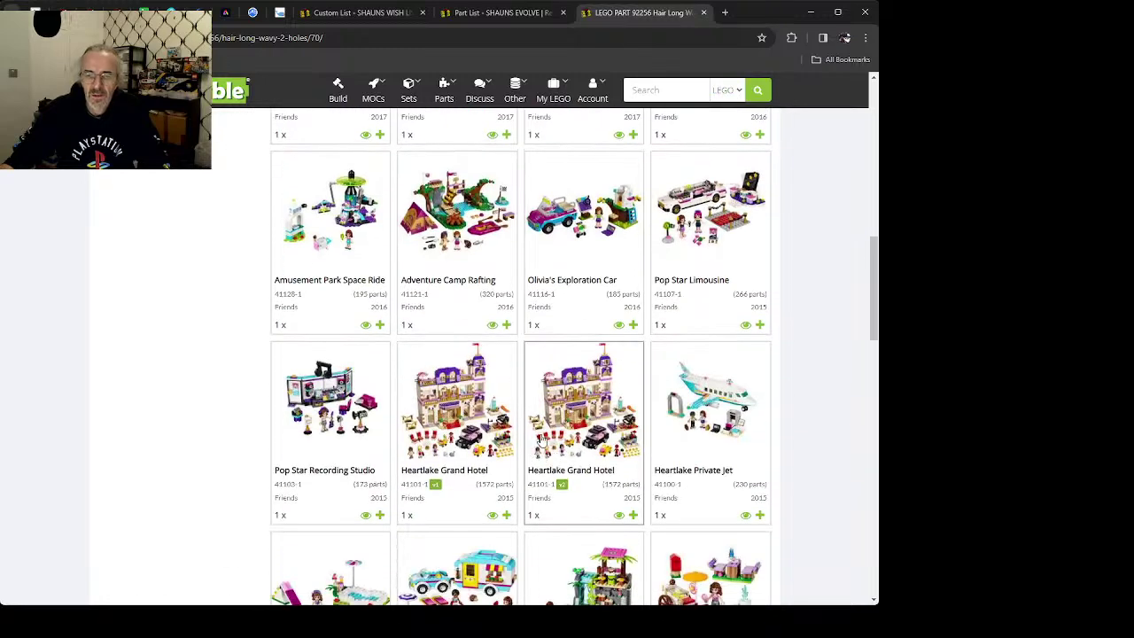
pyautogui.scroll(-2, 542, 436)
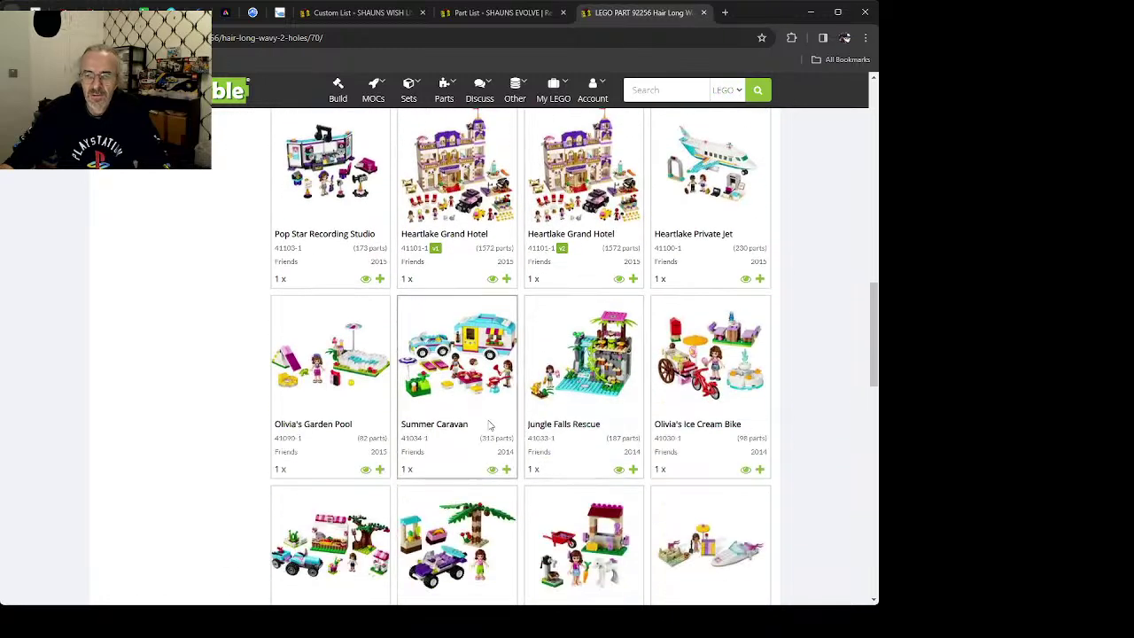
pyautogui.scroll(-4, 489, 426)
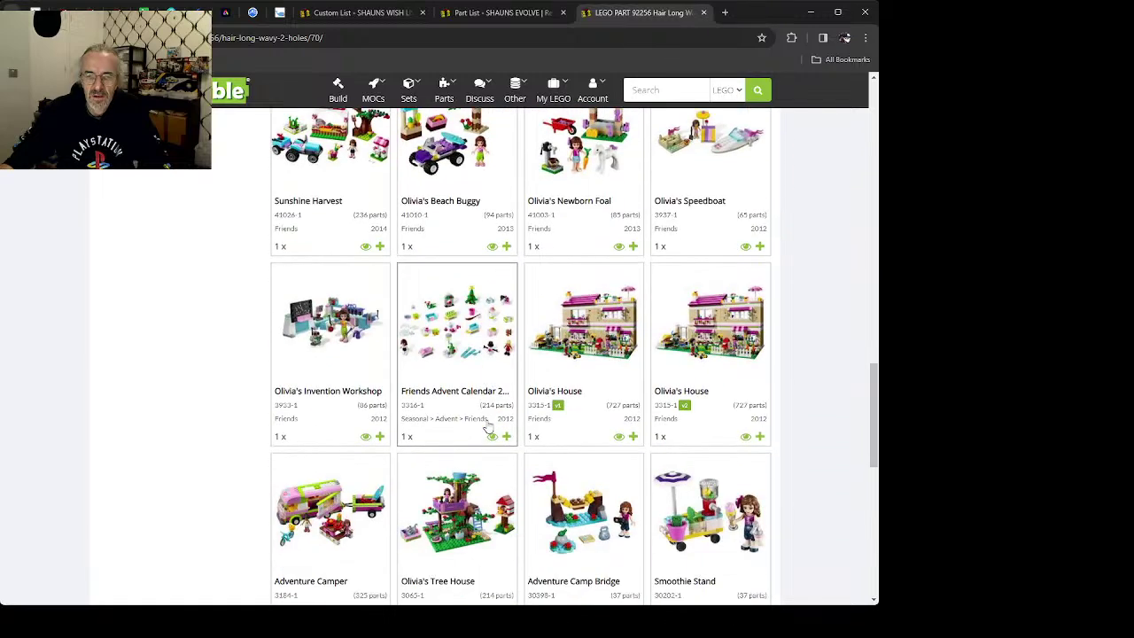
pyautogui.scroll(-4, 488, 422)
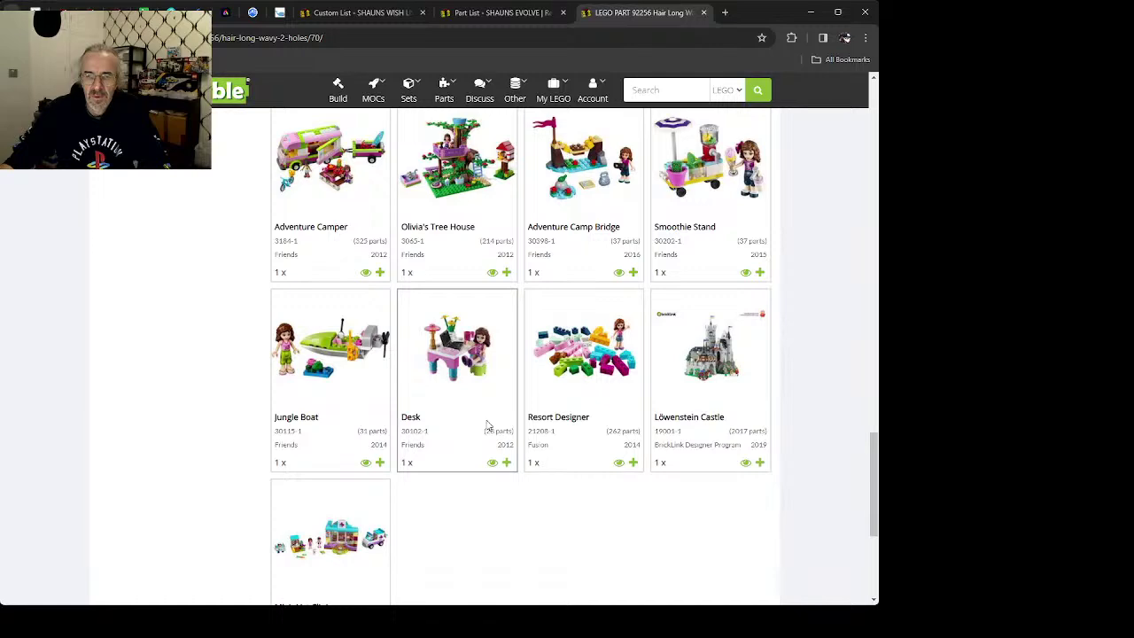
pyautogui.scroll(-1, 487, 426)
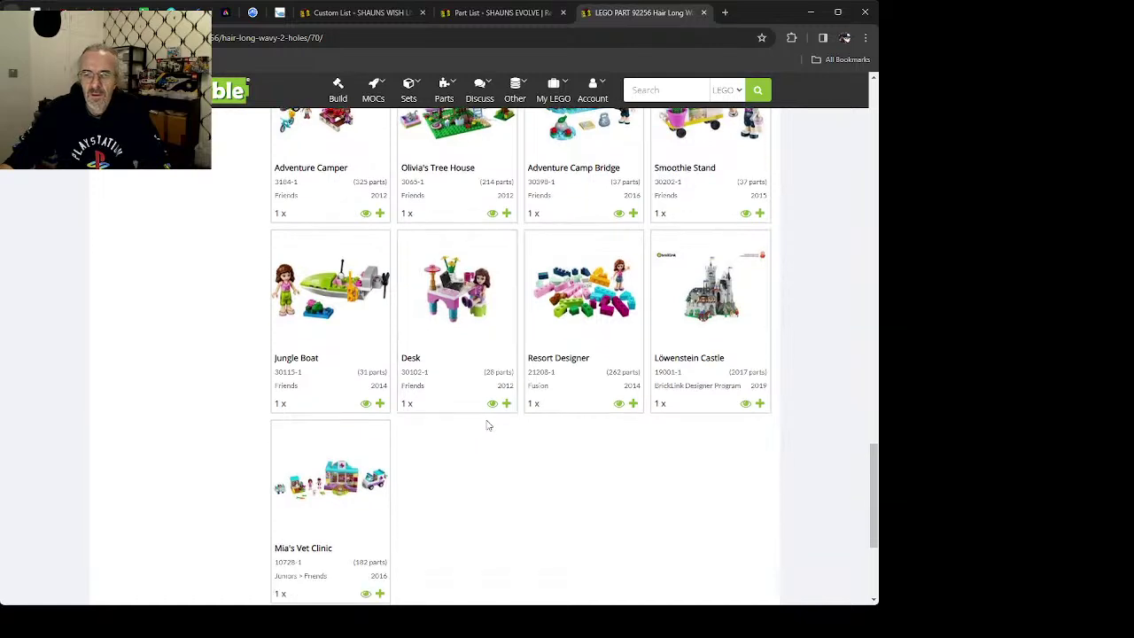
pyautogui.scroll(4, 487, 426)
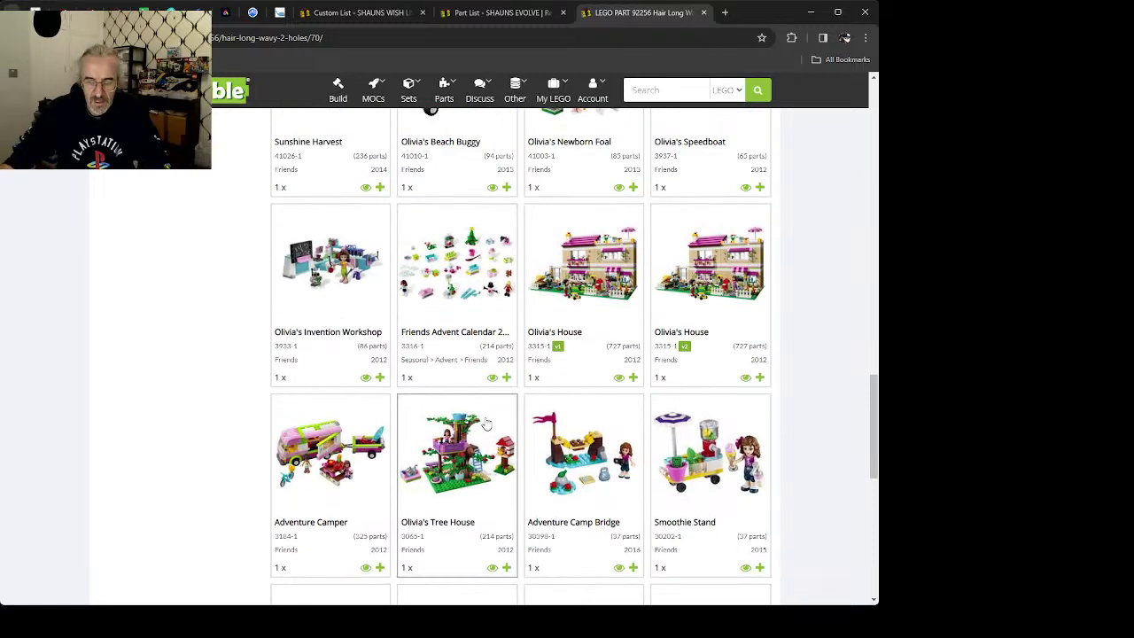
pyautogui.scroll(20, 486, 425)
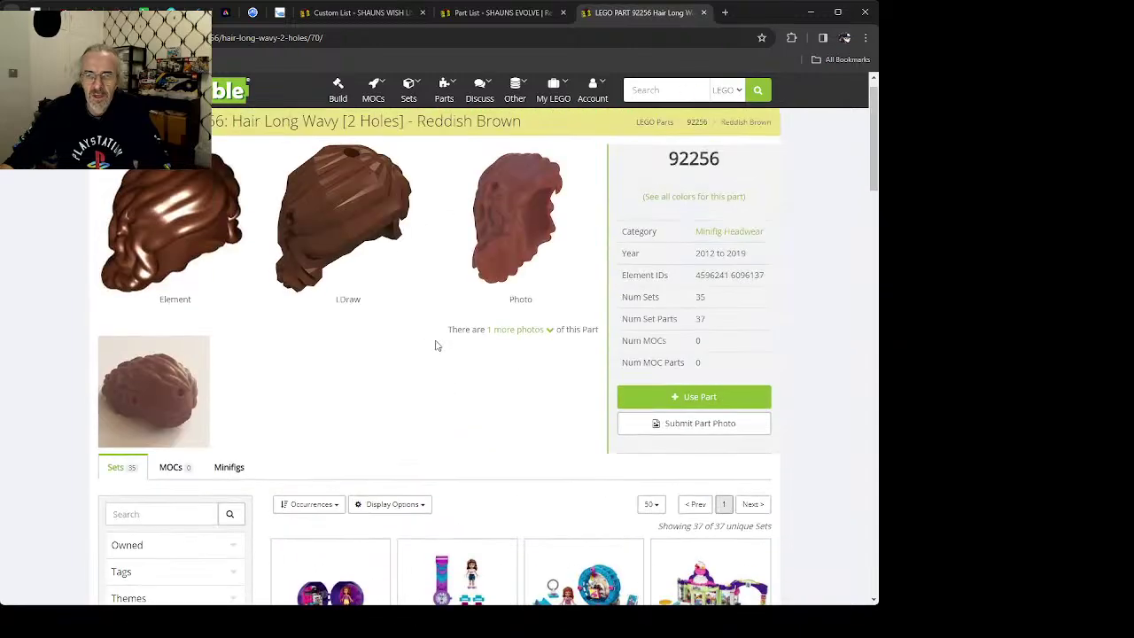
# Step: Add 2 Reddish Brown Hair Long Wavy [2 Holes] 92256 to the SHAUNS EVOLVE part list
pyautogui.click(706, 396)
pyautogui.doubleClick(561, 329)
pyautogui.write('2')
pyautogui.press('Return')
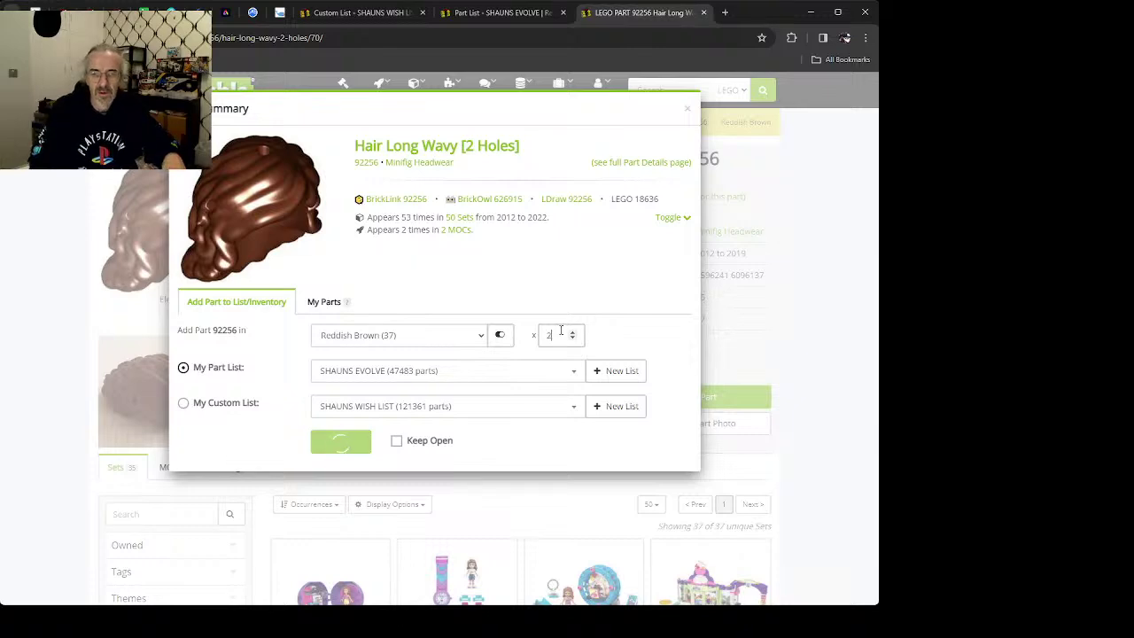
# Step: Examine the sets that contain the Reddish Brown 92256 hair, from Olivia's Satellite Pod down to Olivia's Speedboat
pyautogui.scroll(-4, 701, 299)
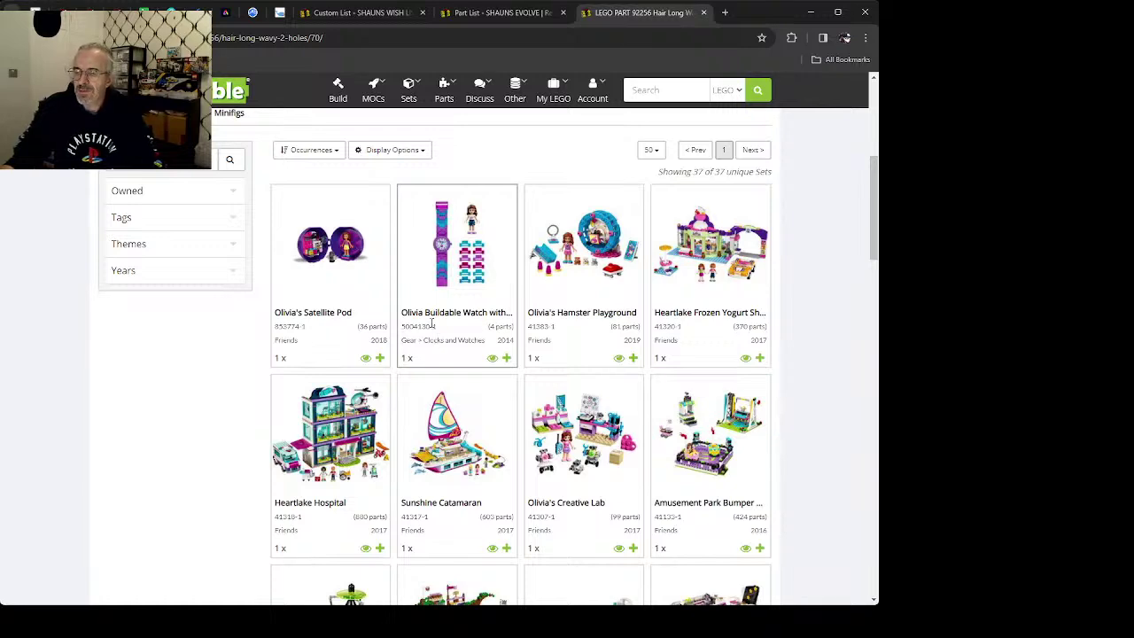
pyautogui.scroll(3, 381, 326)
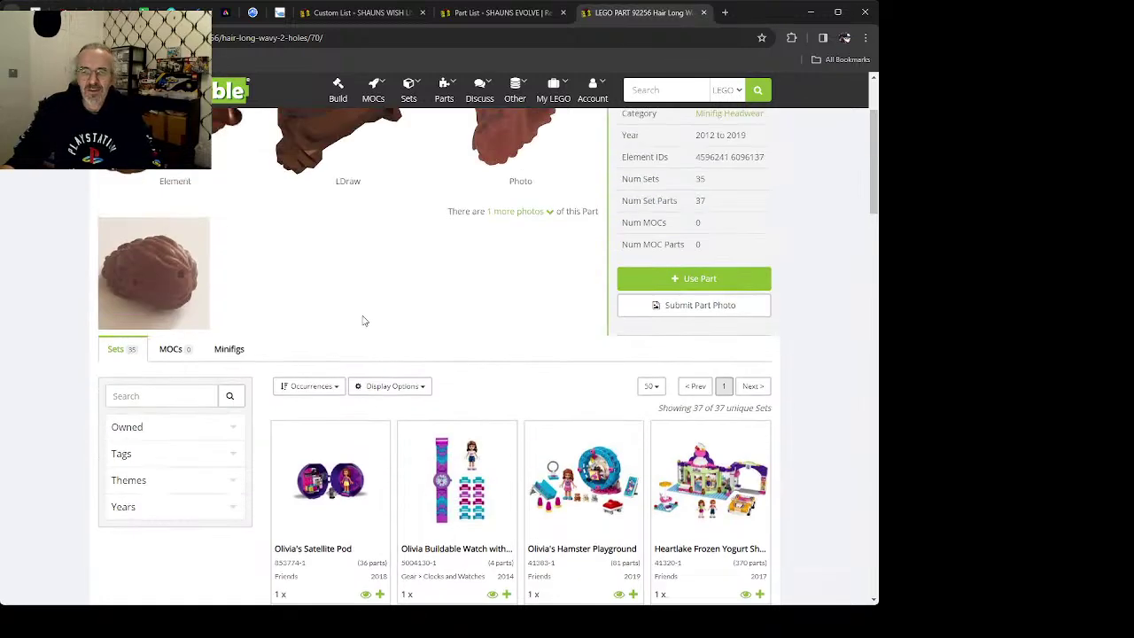
pyautogui.scroll(-6, 359, 316)
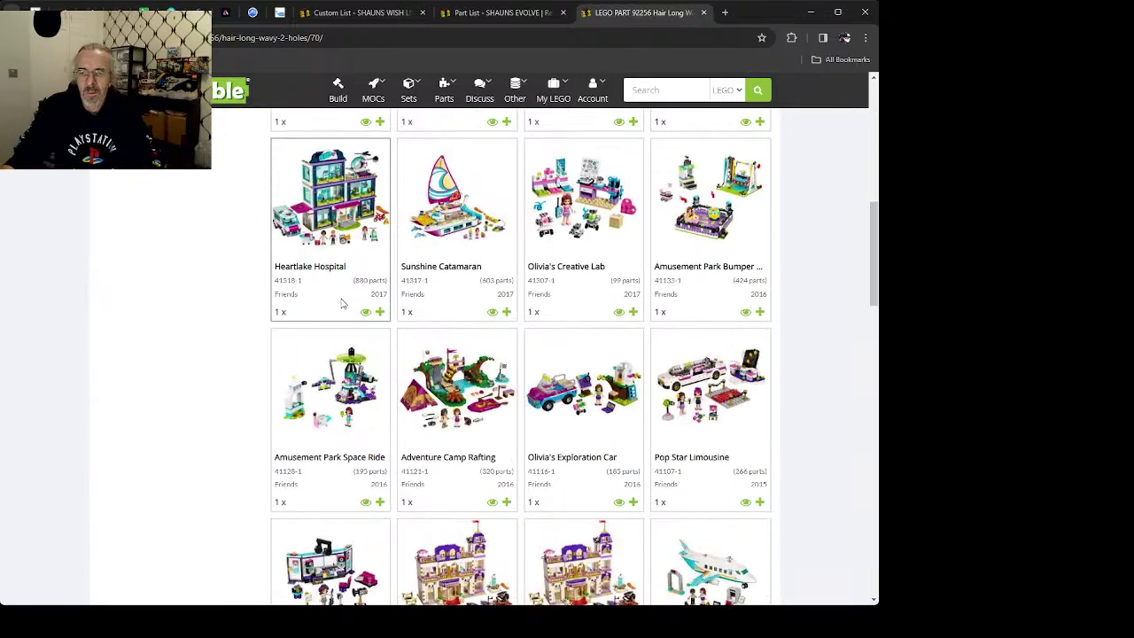
pyautogui.scroll(-1, 342, 304)
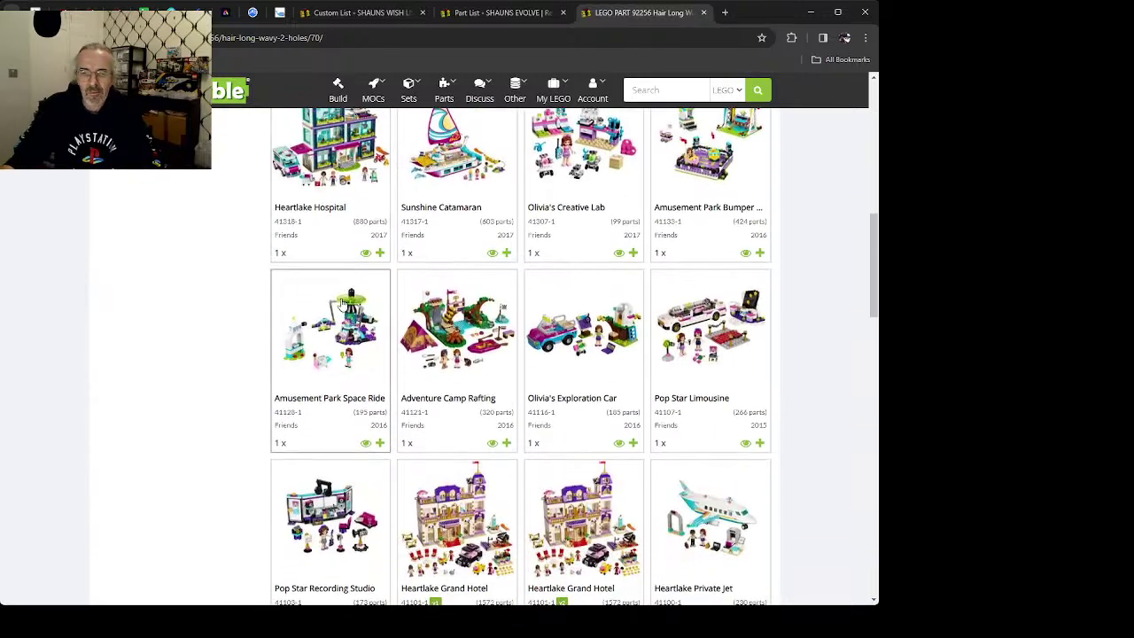
pyautogui.scroll(-1, 342, 304)
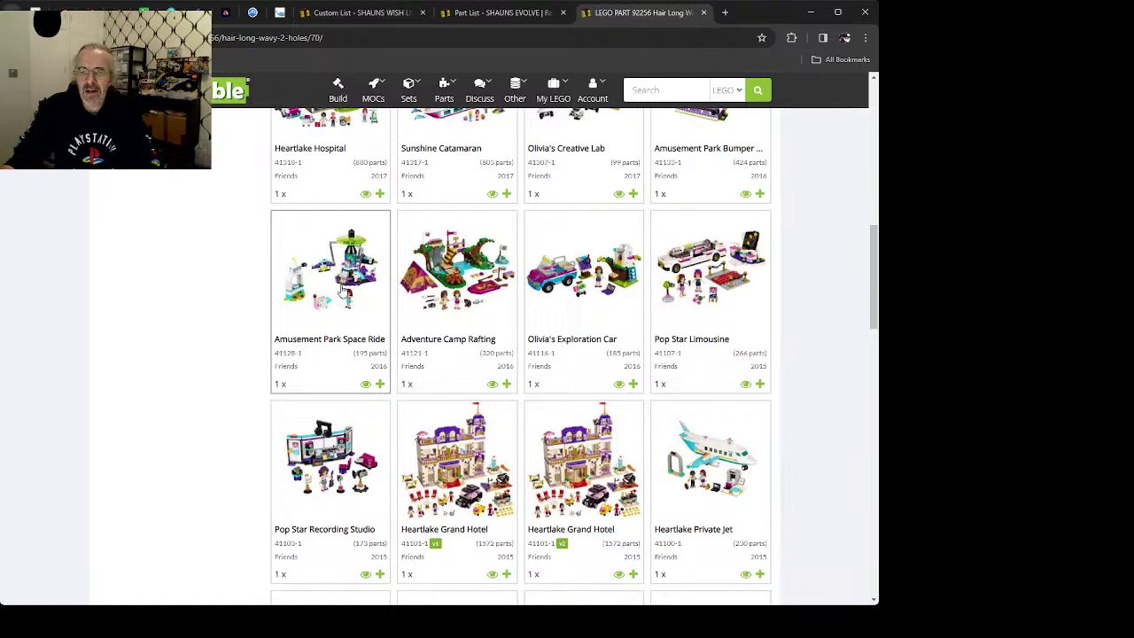
pyautogui.scroll(-4, 342, 290)
pyautogui.scroll(-1, 338, 291)
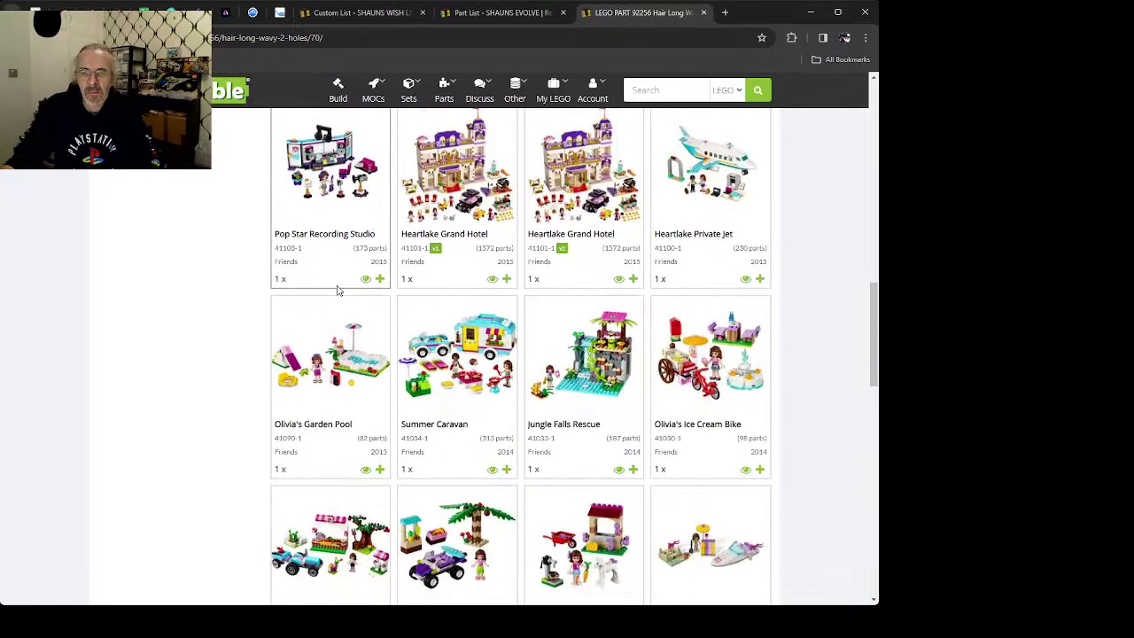
pyautogui.scroll(-1, 337, 291)
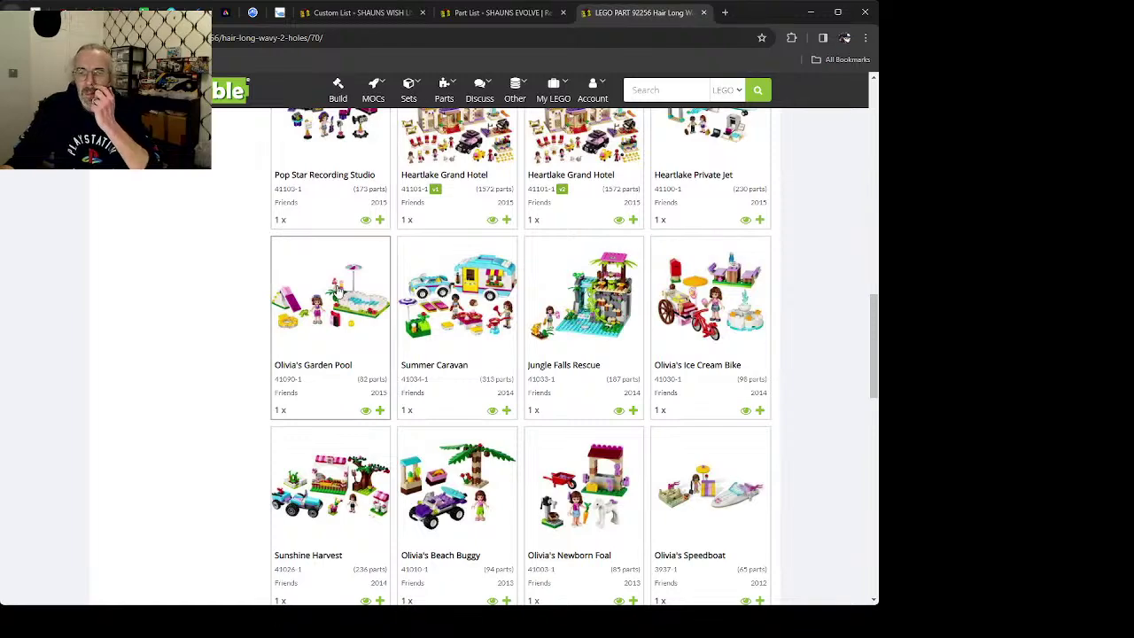
pyautogui.scroll(15, 337, 290)
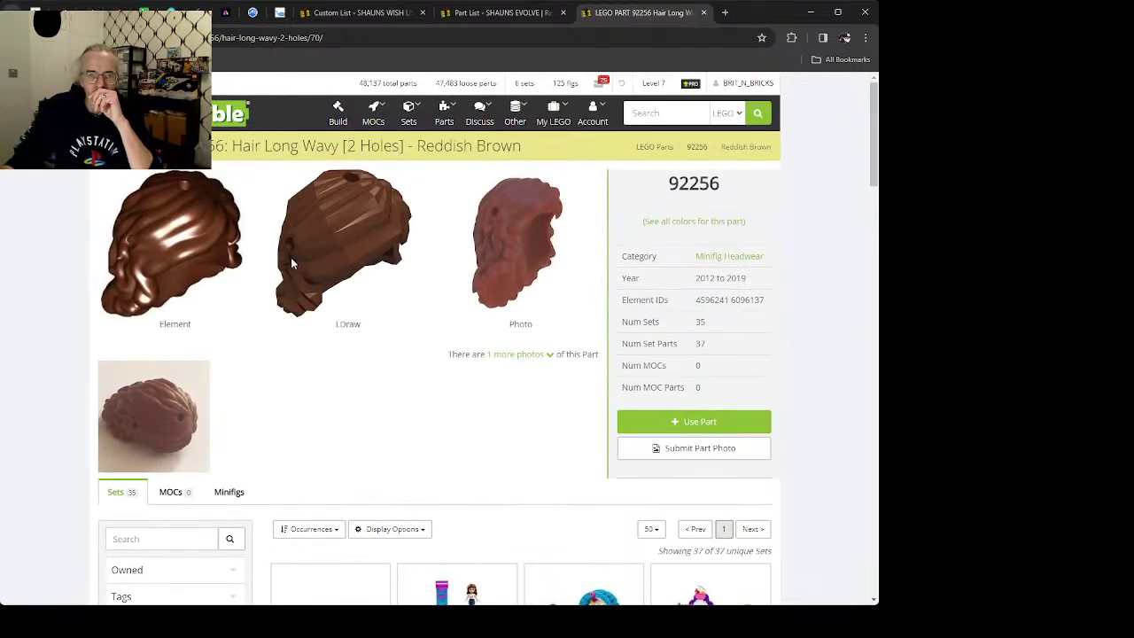
# Step: Browse the Rock category of the parts catalogue and open the summary of Heart Jewel with Shaft 15745
pyautogui.moveTo(476, 108)
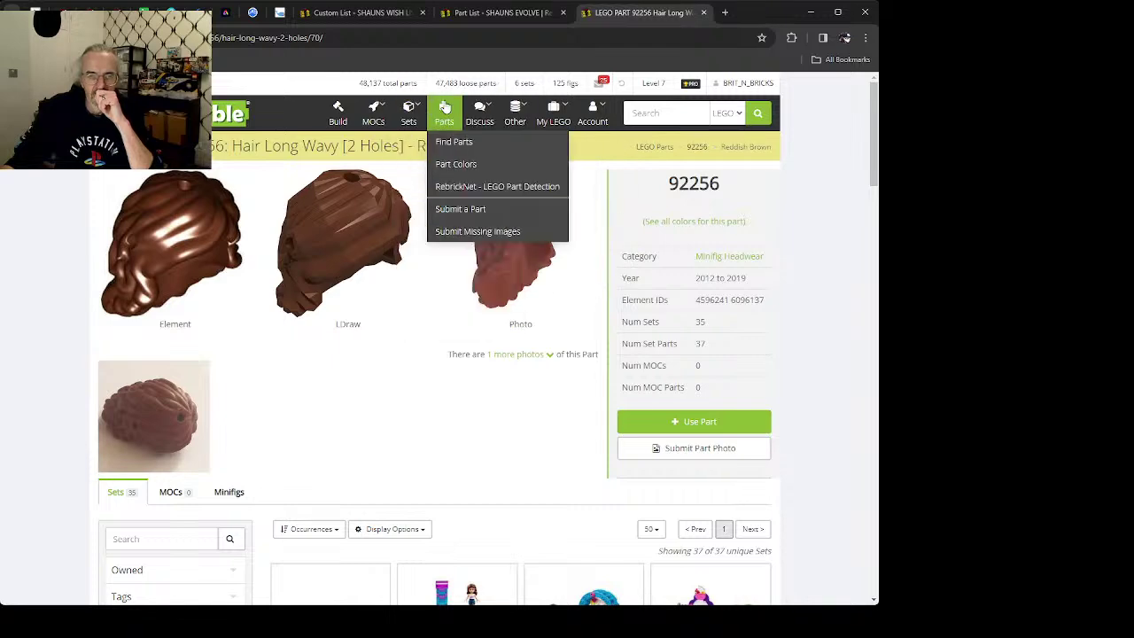
pyautogui.click(448, 143)
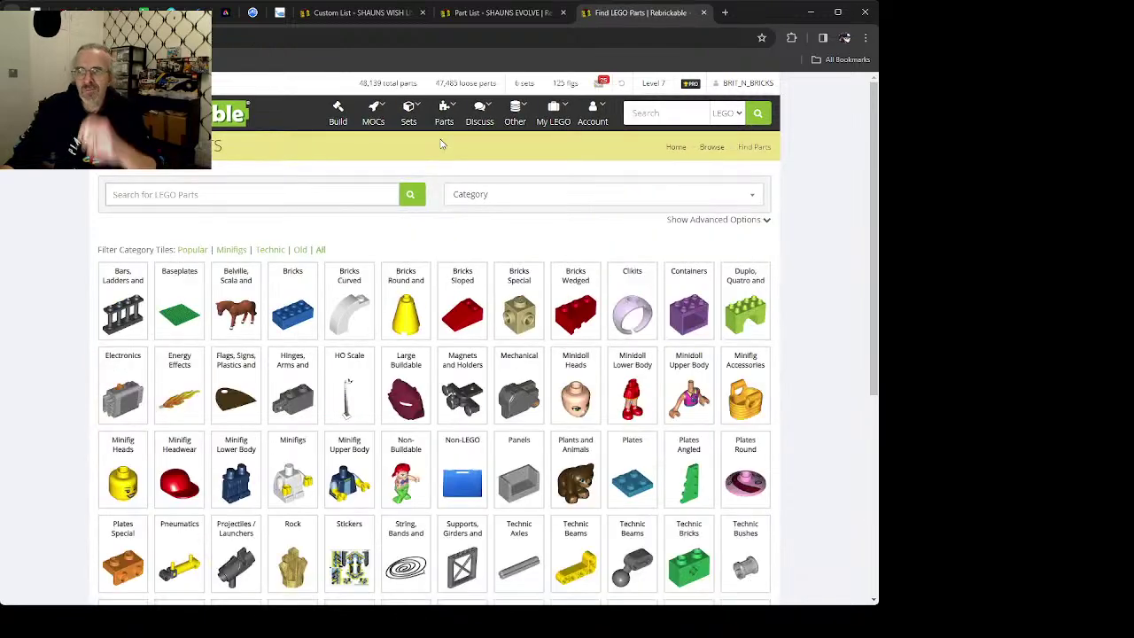
pyautogui.scroll(-3, 400, 410)
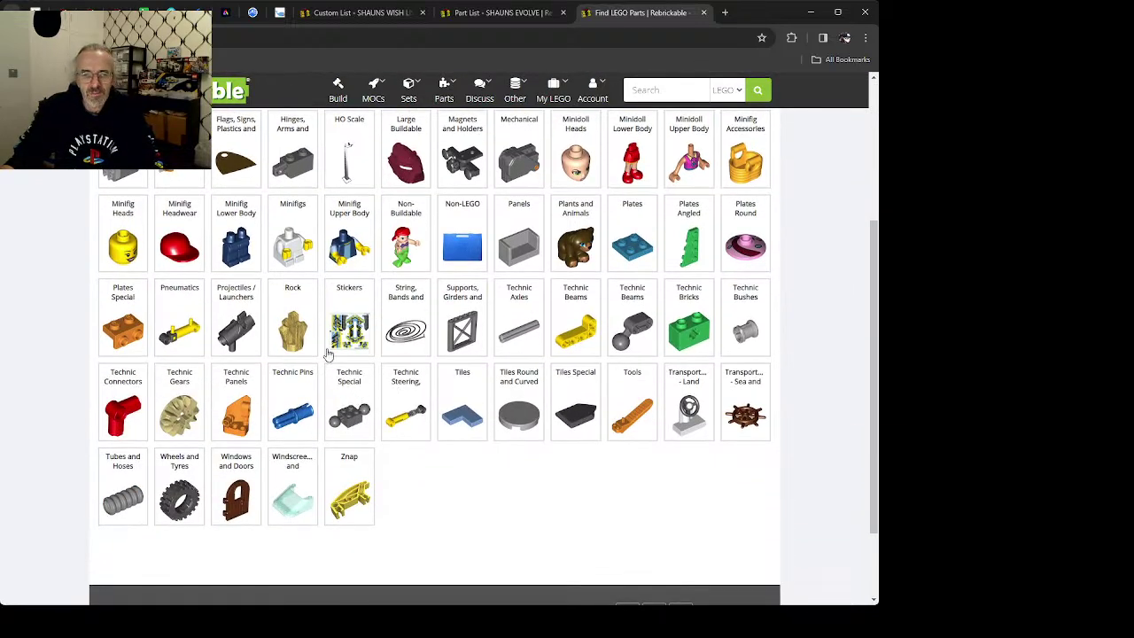
pyautogui.click(298, 327)
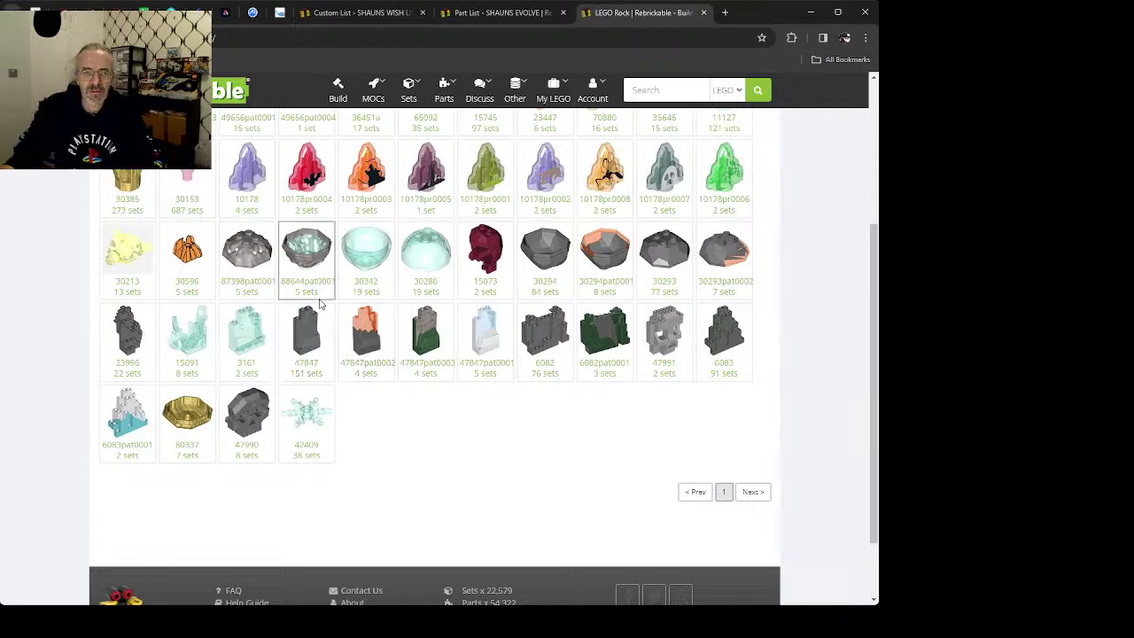
pyautogui.scroll(3, 363, 306)
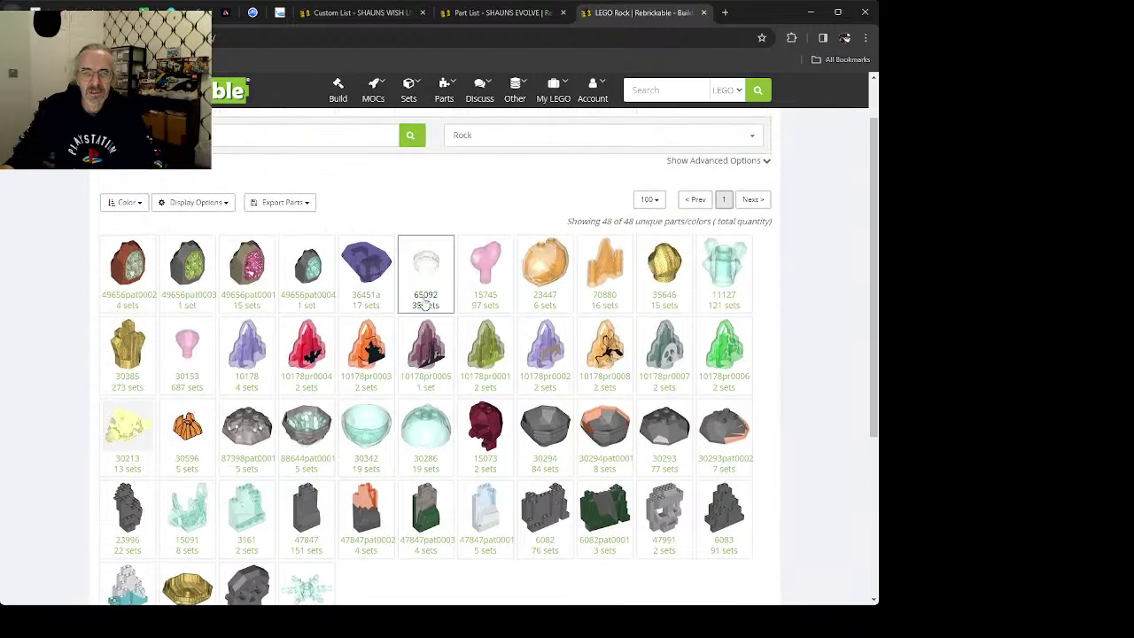
pyautogui.click(488, 267)
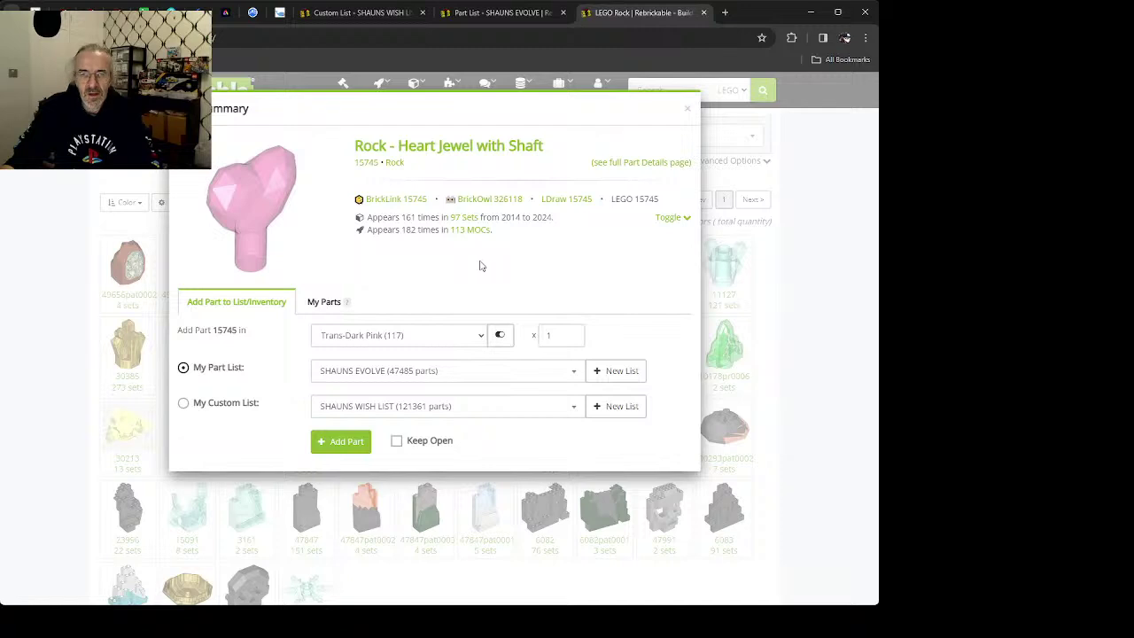
# Step: Check the owned and available colors of 15745 on its details page and look at the sets for its Trans-Dark Pink version
pyautogui.click(455, 153)
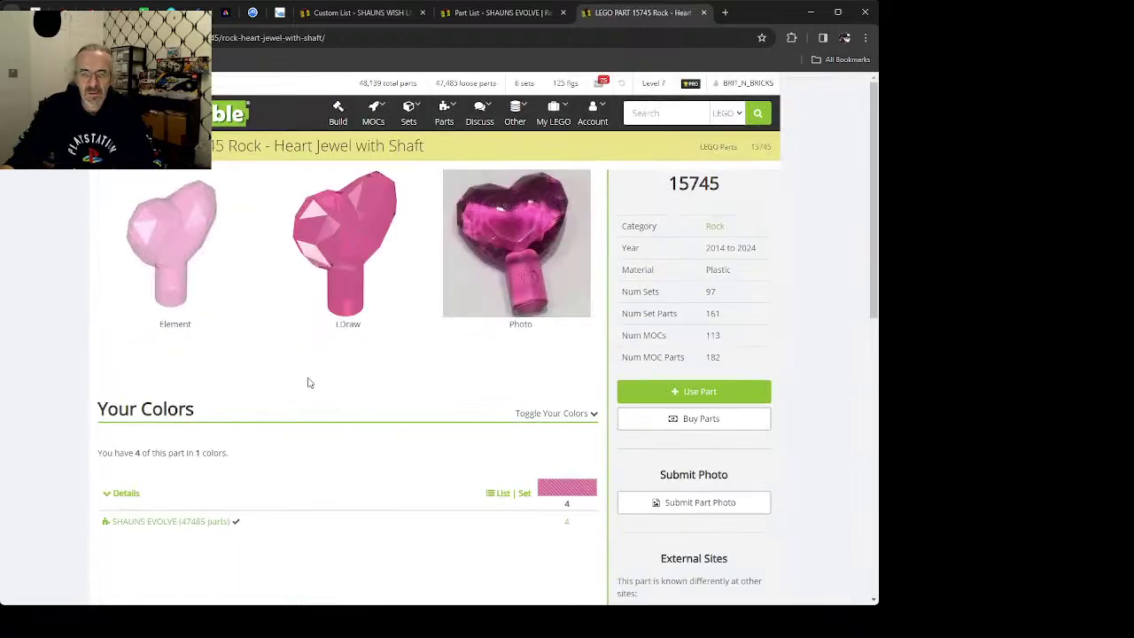
pyautogui.scroll(-2, 310, 382)
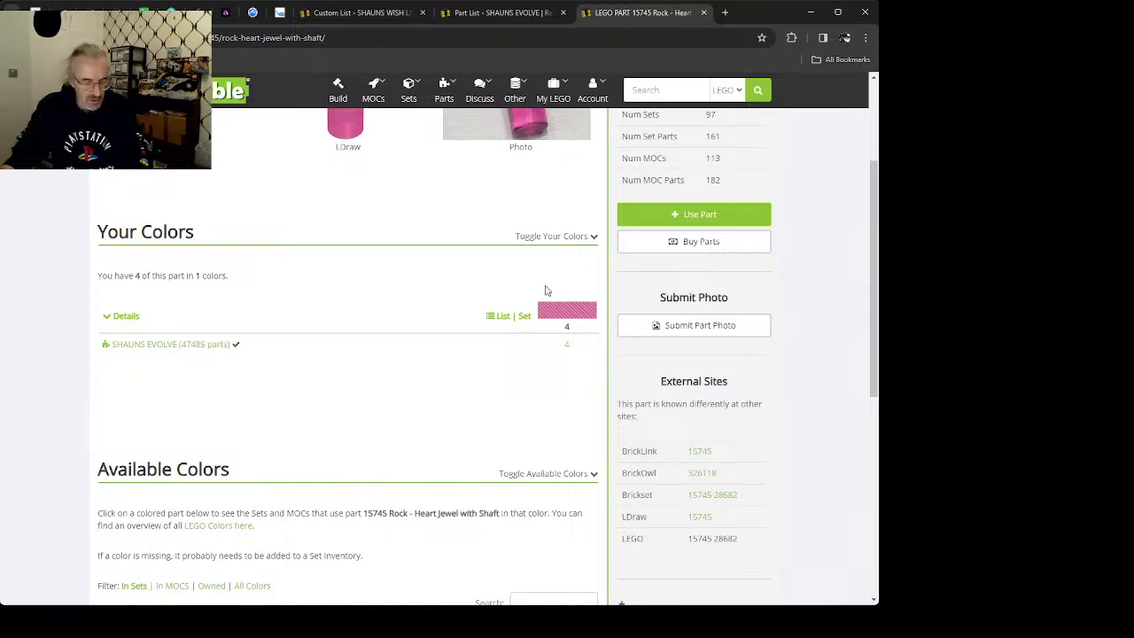
pyautogui.scroll(-5, 462, 315)
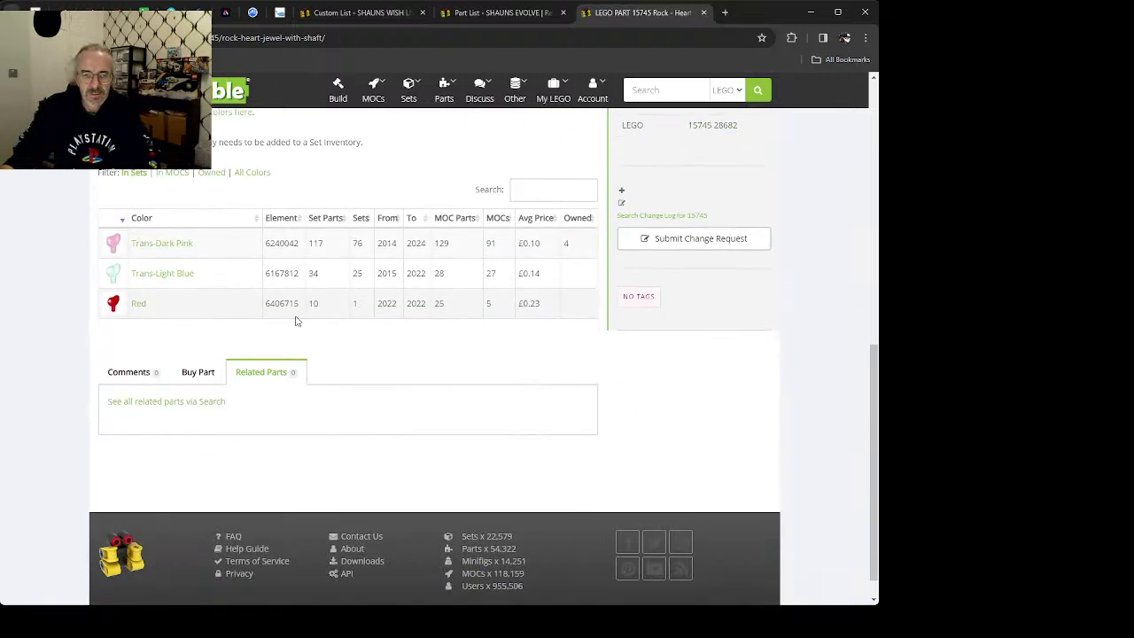
pyautogui.click(169, 245)
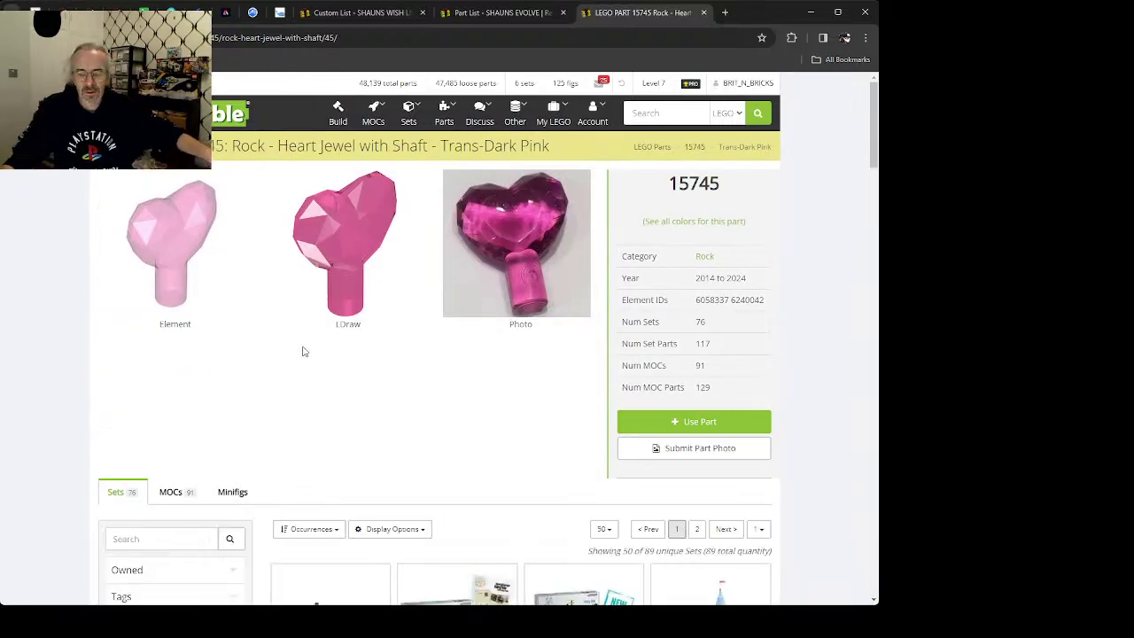
pyautogui.scroll(-3, 292, 363)
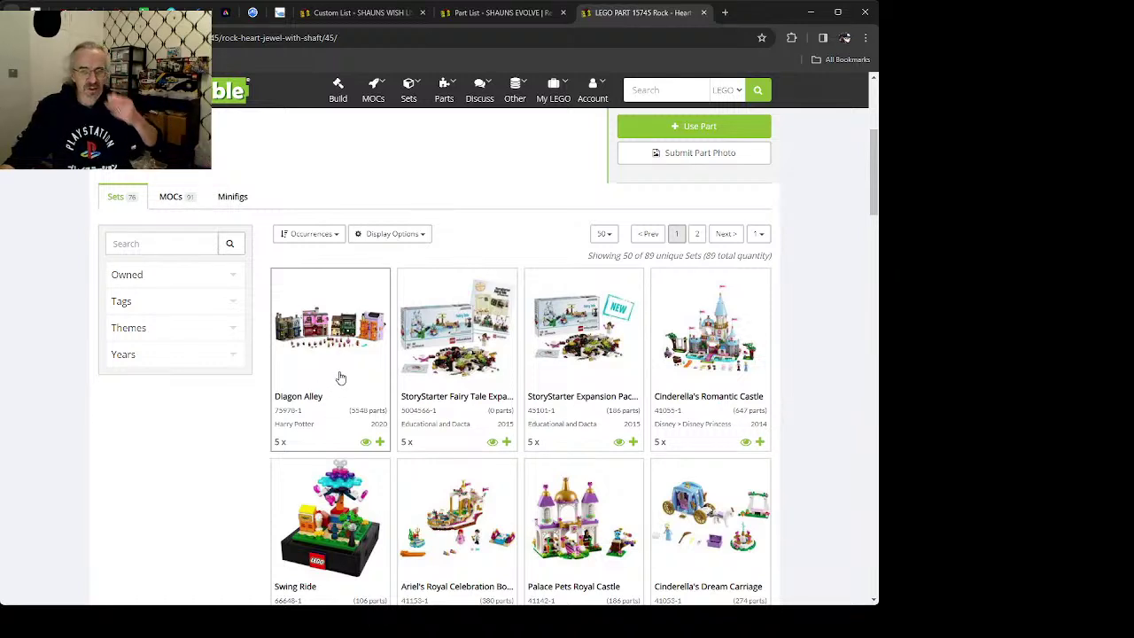
pyautogui.scroll(3, 324, 378)
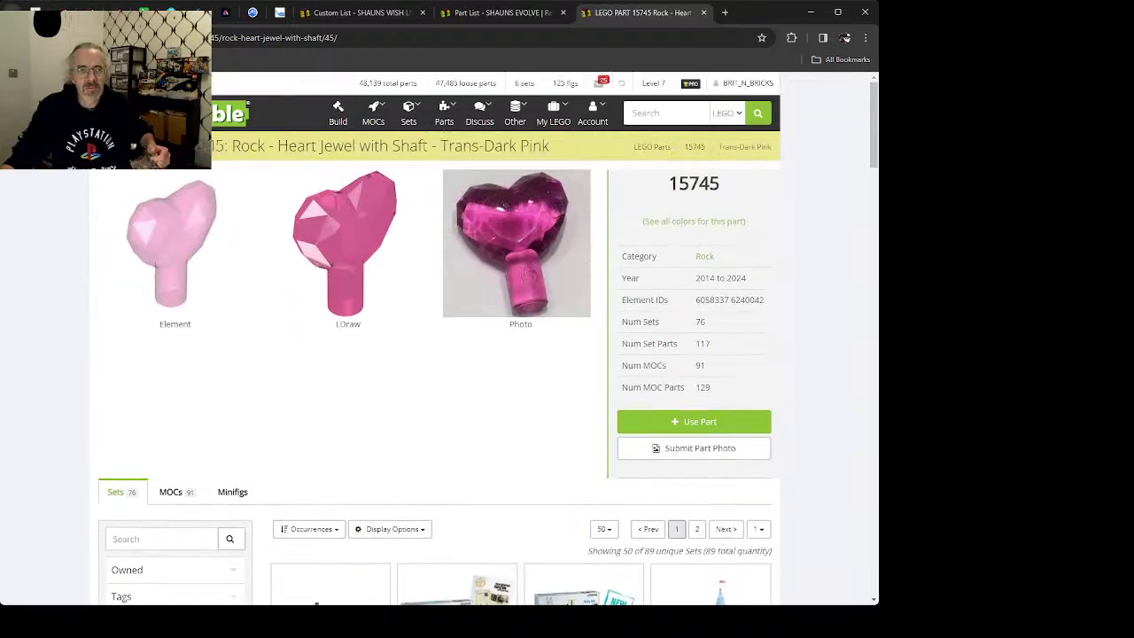
# Step: Switch to SHAUNS WISH LIST and filter its parts by the Rock category instead of Minifig Accessories
pyautogui.click(350, 12)
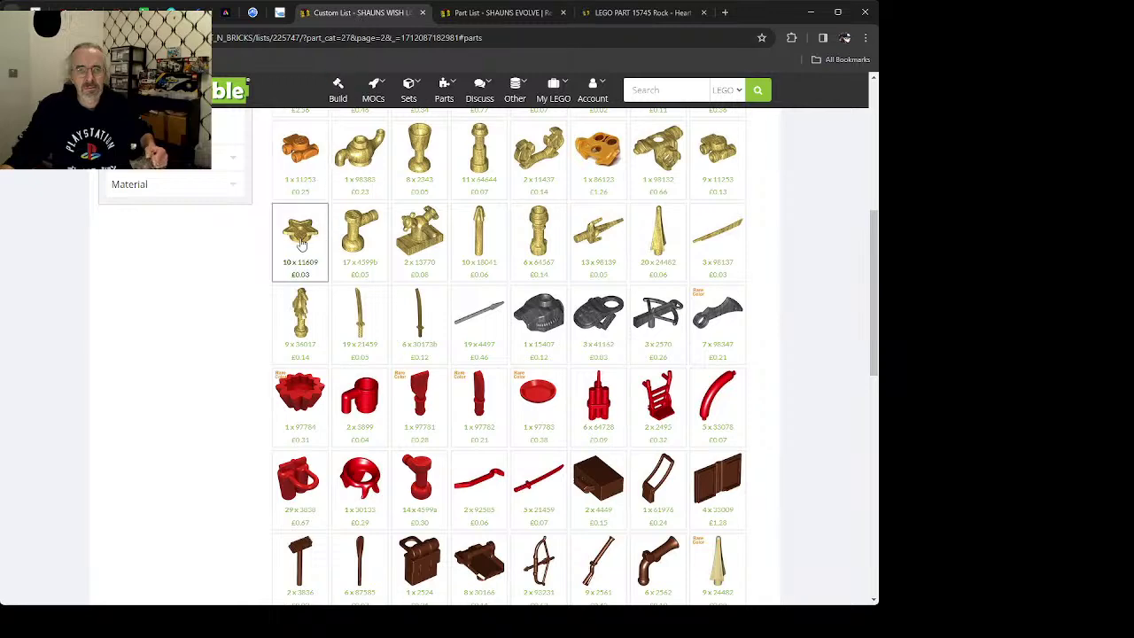
pyautogui.scroll(2, 202, 247)
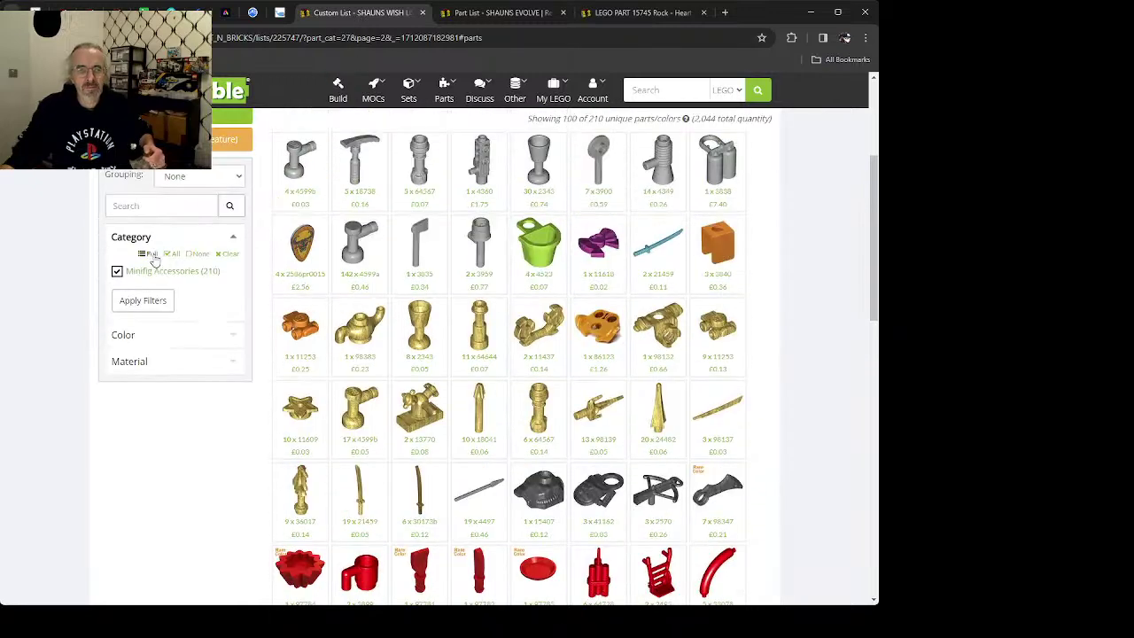
pyautogui.click(150, 254)
pyautogui.scroll(-5, 155, 334)
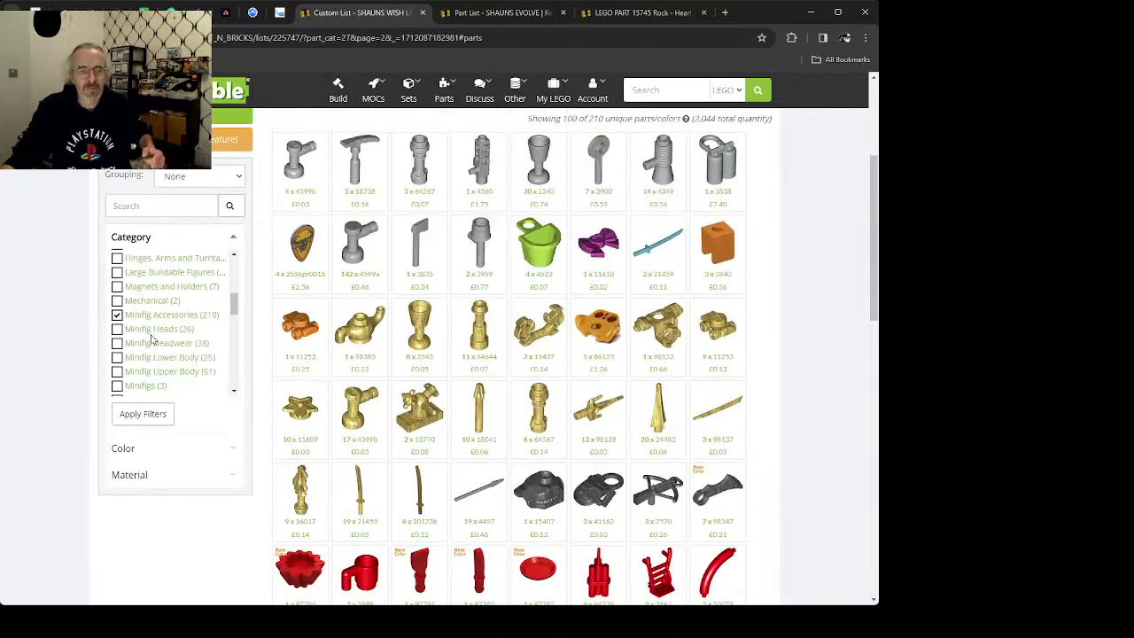
pyautogui.scroll(-3, 151, 340)
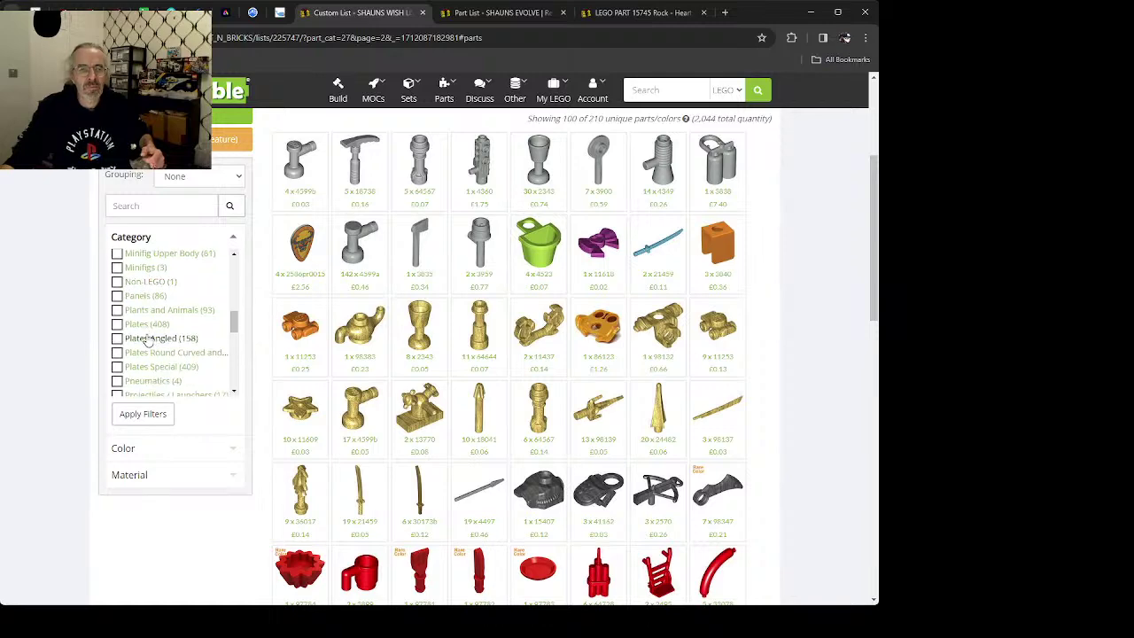
pyautogui.scroll(-2, 148, 347)
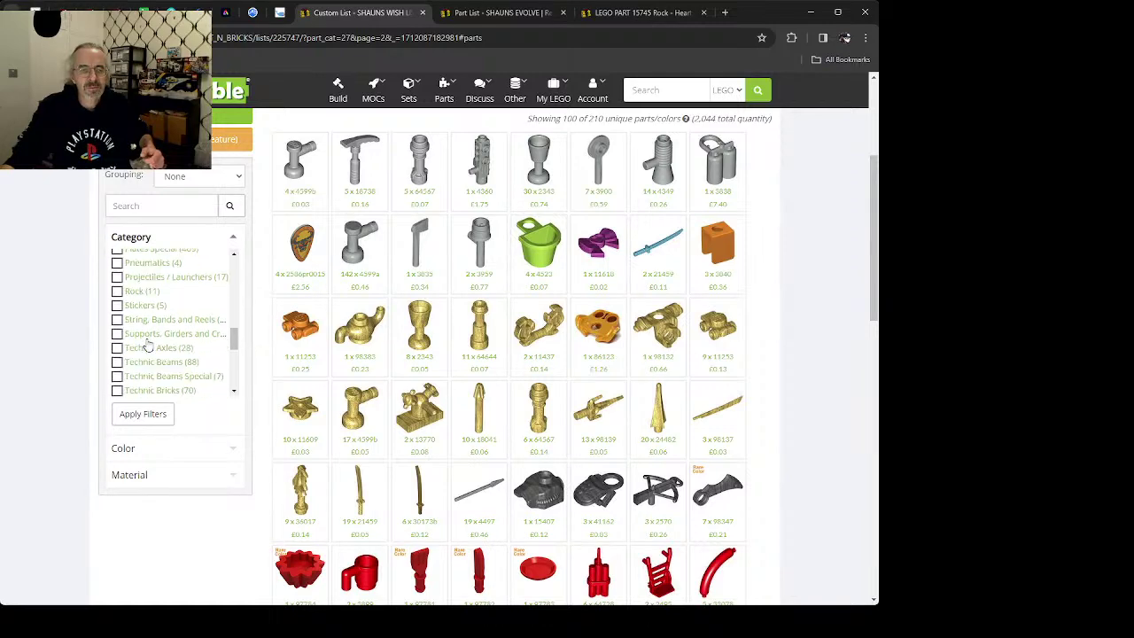
pyautogui.click(137, 294)
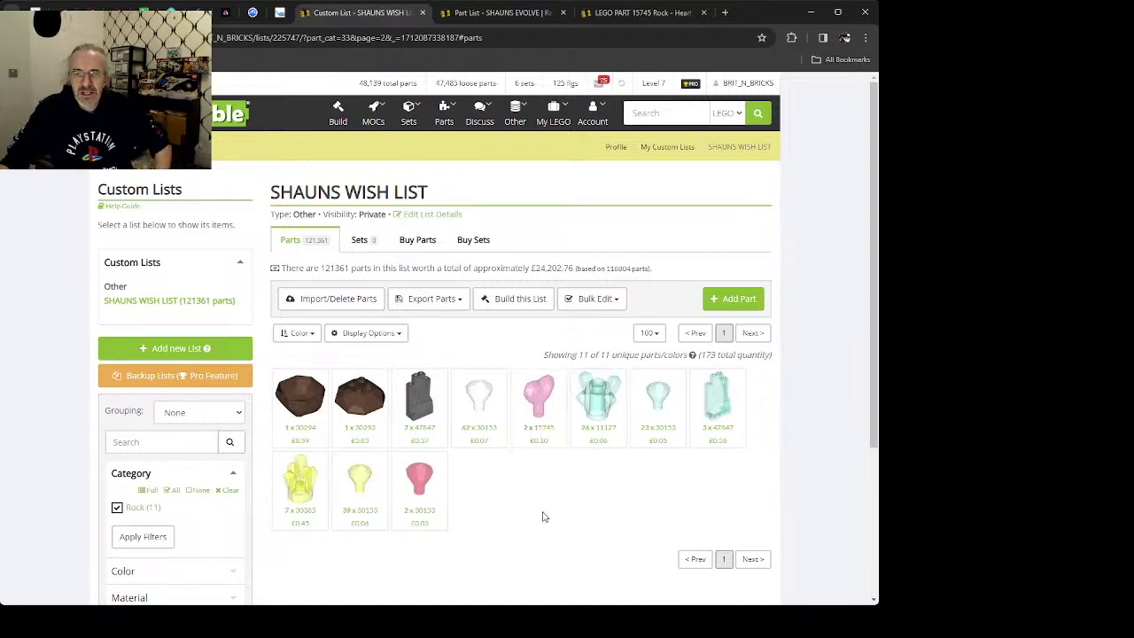
# Step: Go back from the 15745 page to the parts catalogue and show the Plants and Animals category
pyautogui.click(509, 12)
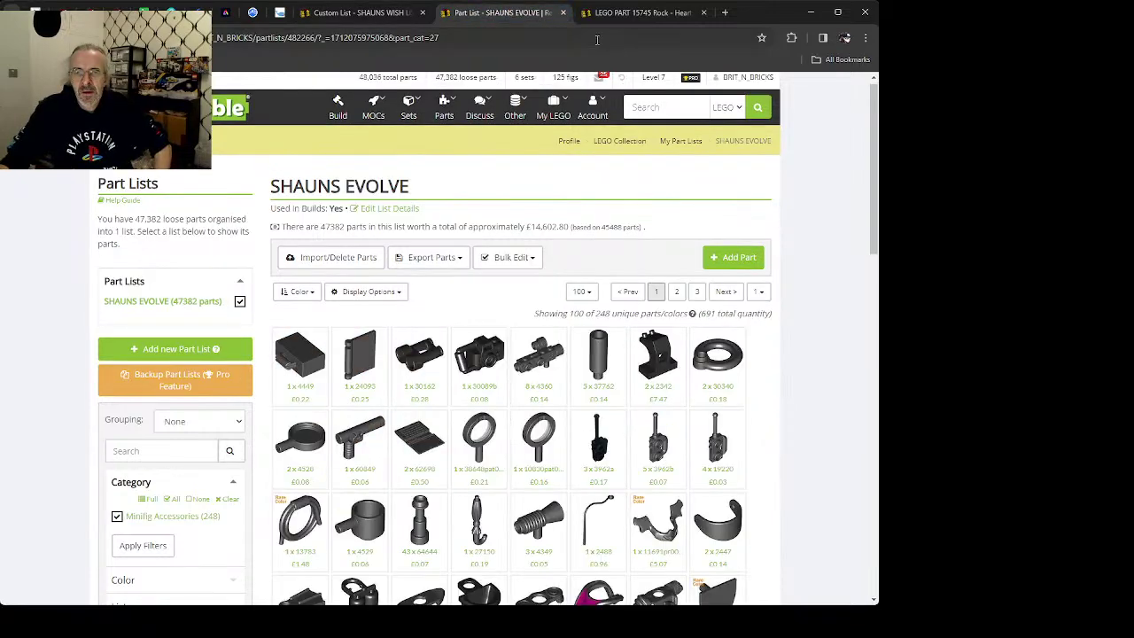
pyautogui.click(631, 12)
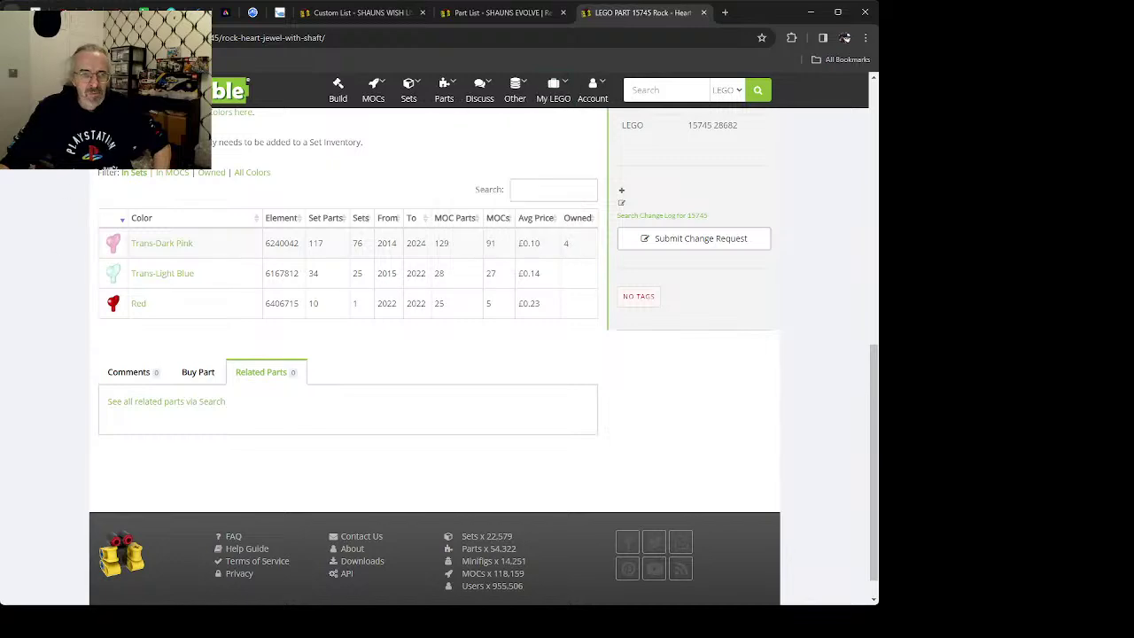
pyautogui.hotkey('alt', 'Left')
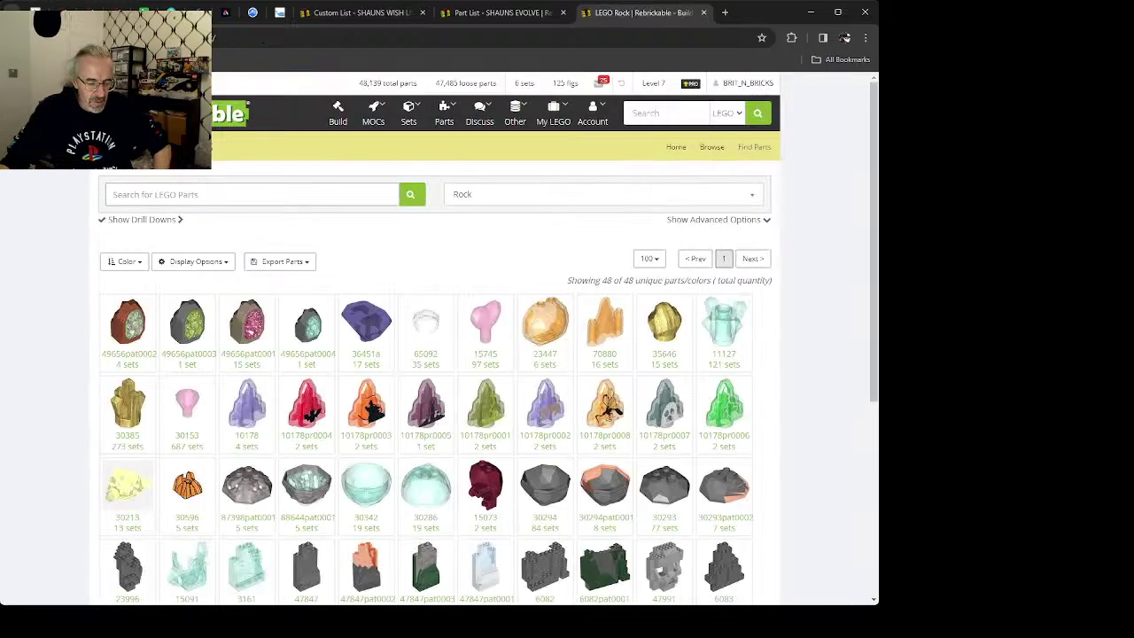
pyautogui.hotkey('alt', 'Left')
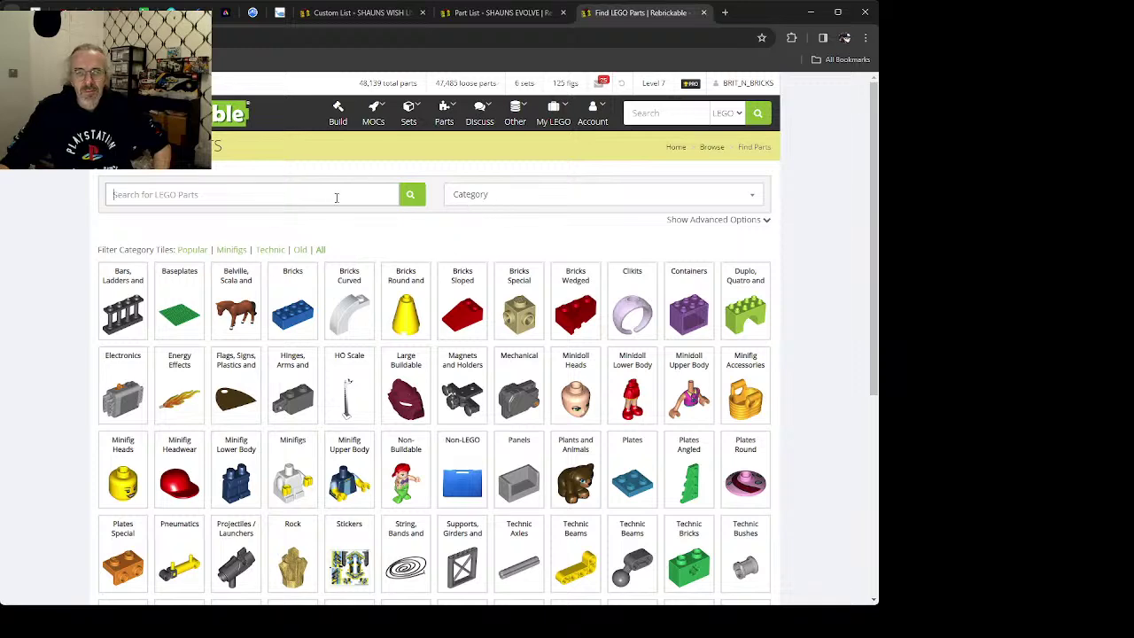
pyautogui.click(471, 197)
pyautogui.scroll(-3, 496, 374)
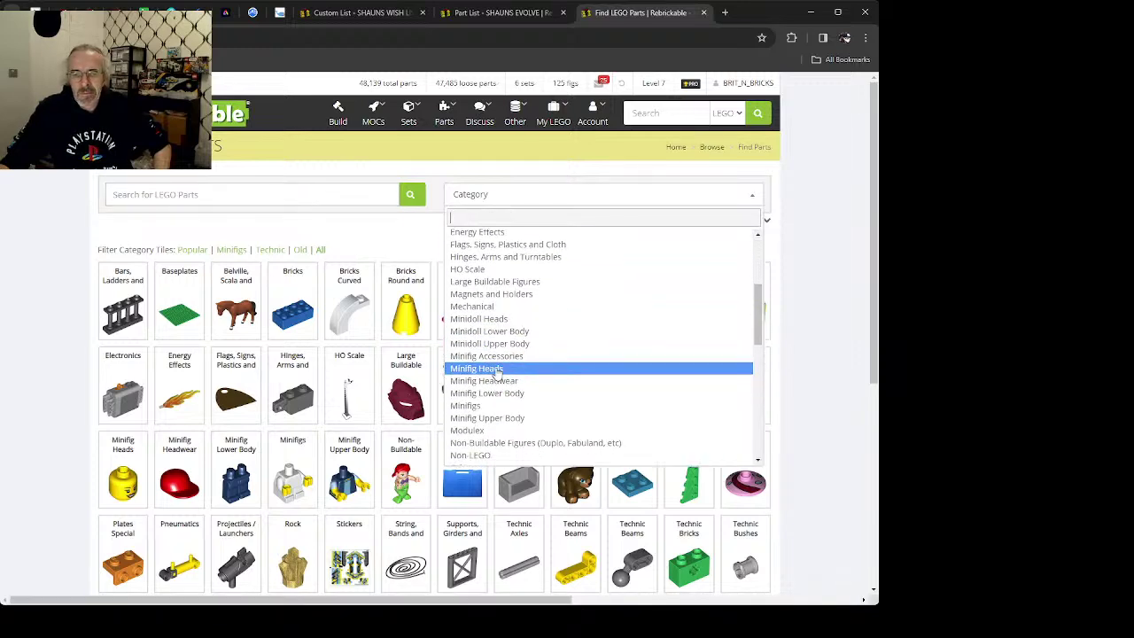
pyautogui.scroll(-3, 495, 372)
pyautogui.click(494, 373)
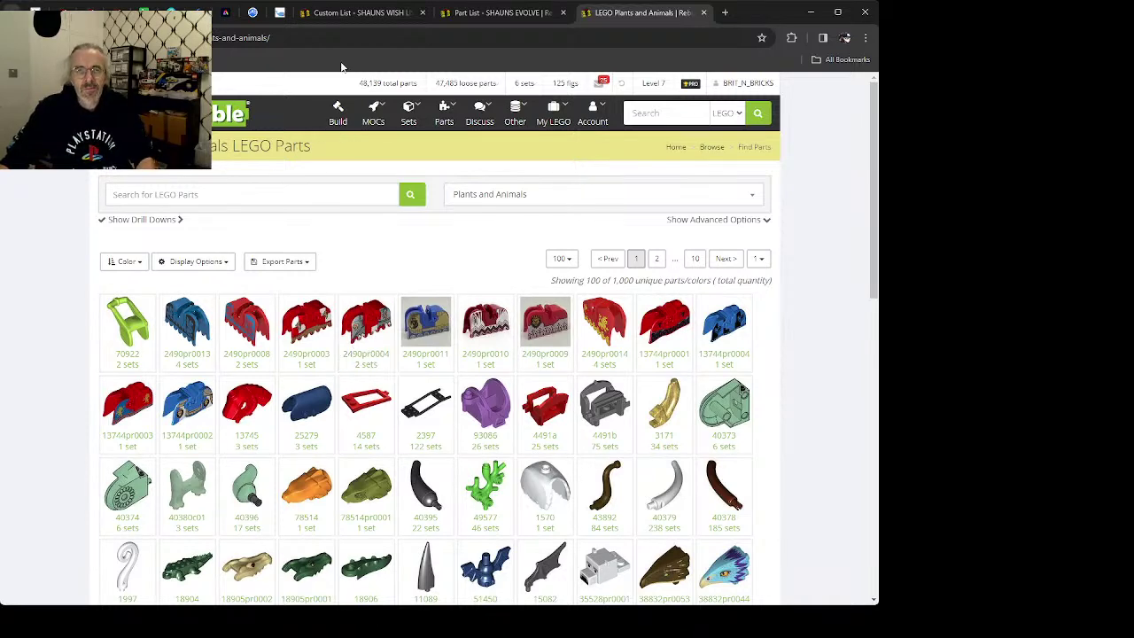
# Step: Switch to SHAUNS WISH LIST and filter its parts by the Plants and Animals category instead of Rock
pyautogui.click(359, 12)
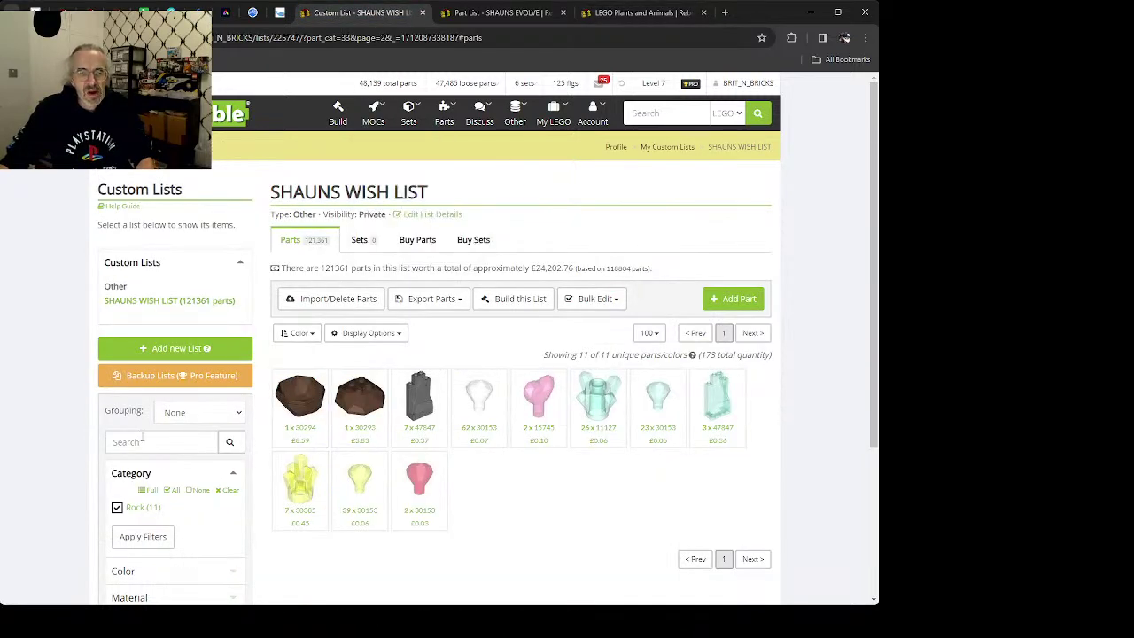
pyautogui.click(147, 490)
pyautogui.scroll(-1, 98, 469)
pyautogui.scroll(-1, 99, 469)
pyautogui.scroll(-5, 164, 387)
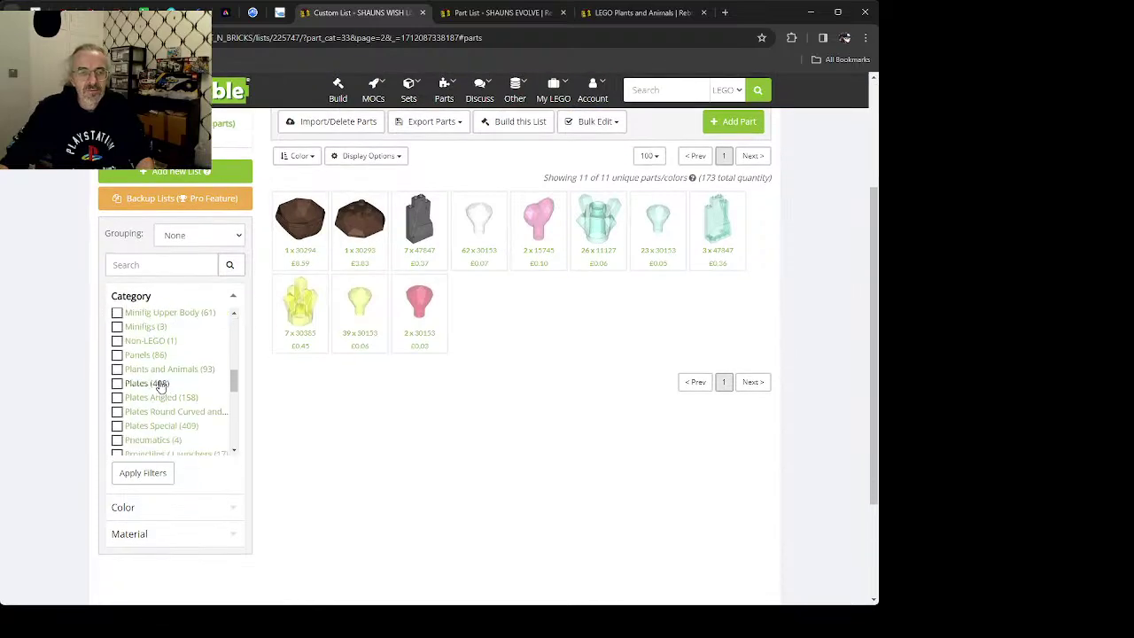
pyautogui.click(155, 369)
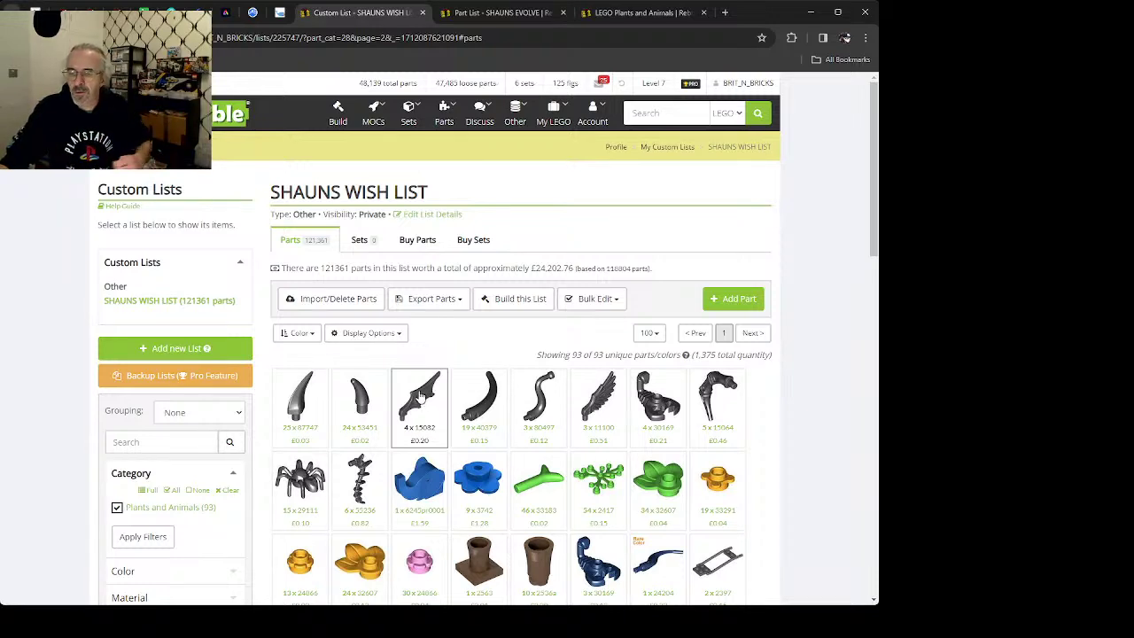
# Step: Browse the wish list's Plants and Animals parts and open the details page of the Pearl Light Gray fish 64648
pyautogui.scroll(-1, 427, 404)
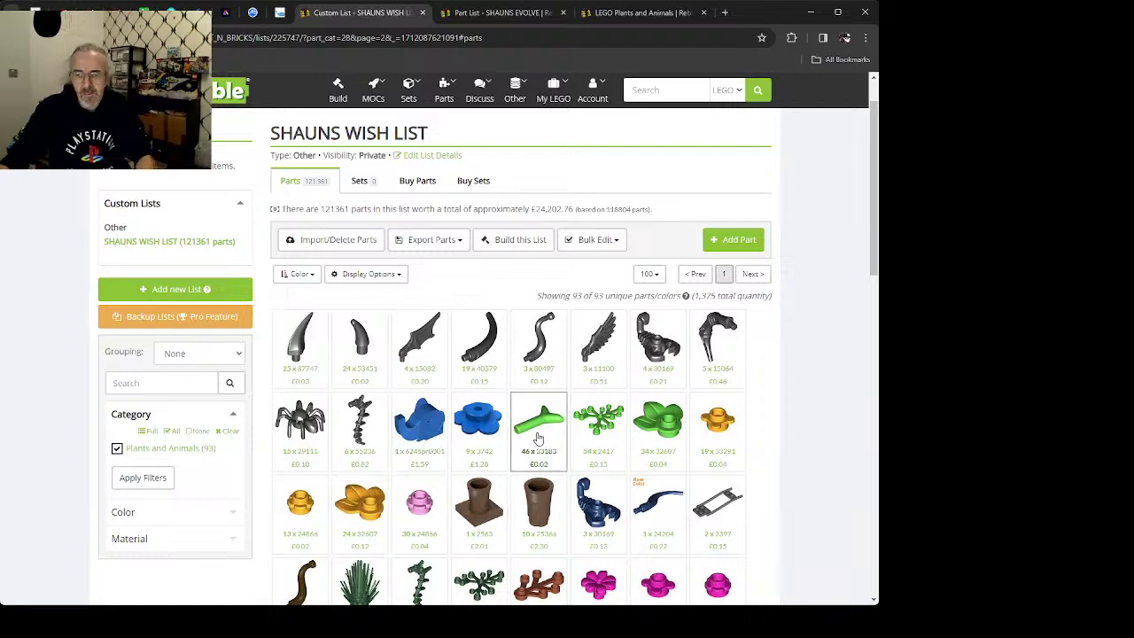
pyautogui.scroll(-1, 540, 417)
pyautogui.scroll(-2, 542, 441)
pyautogui.scroll(-2, 542, 440)
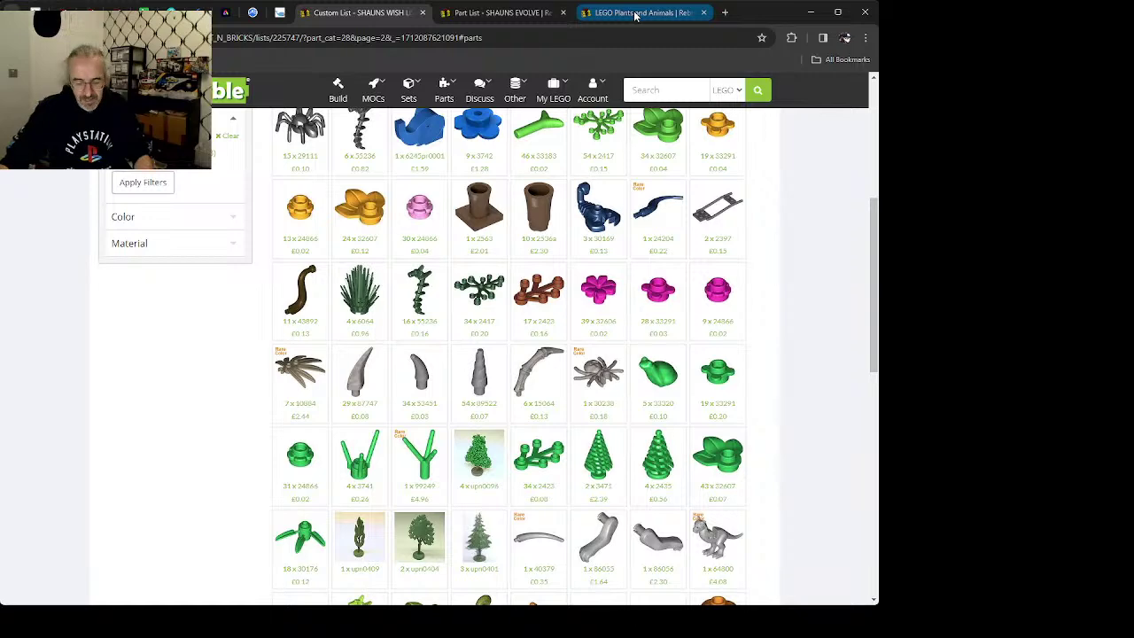
pyautogui.scroll(-3, 645, 304)
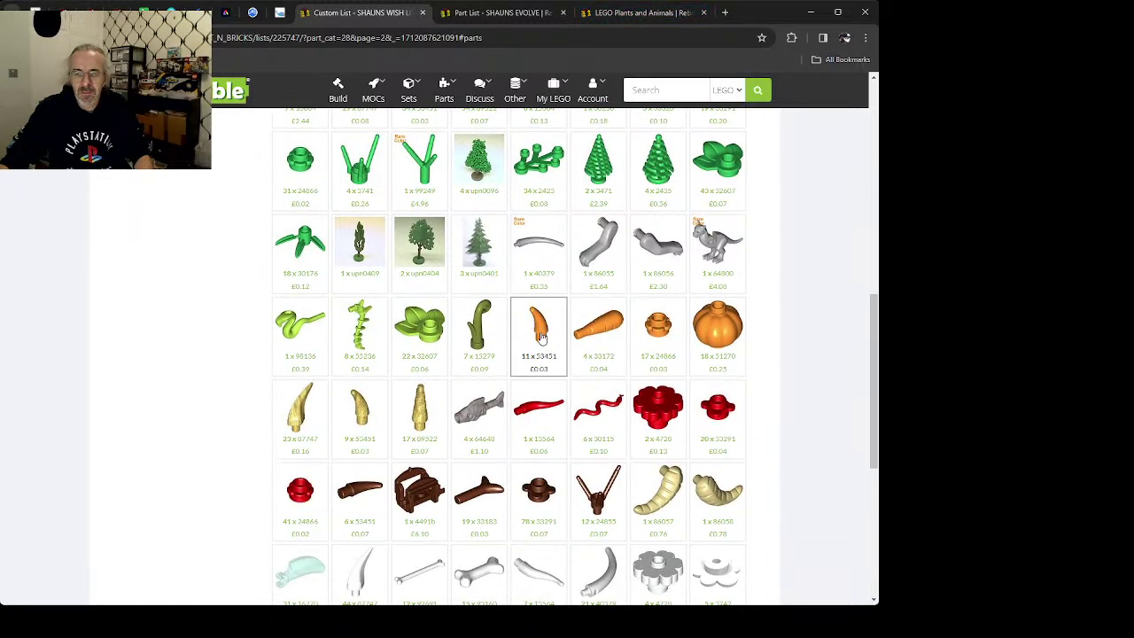
pyautogui.click(478, 410)
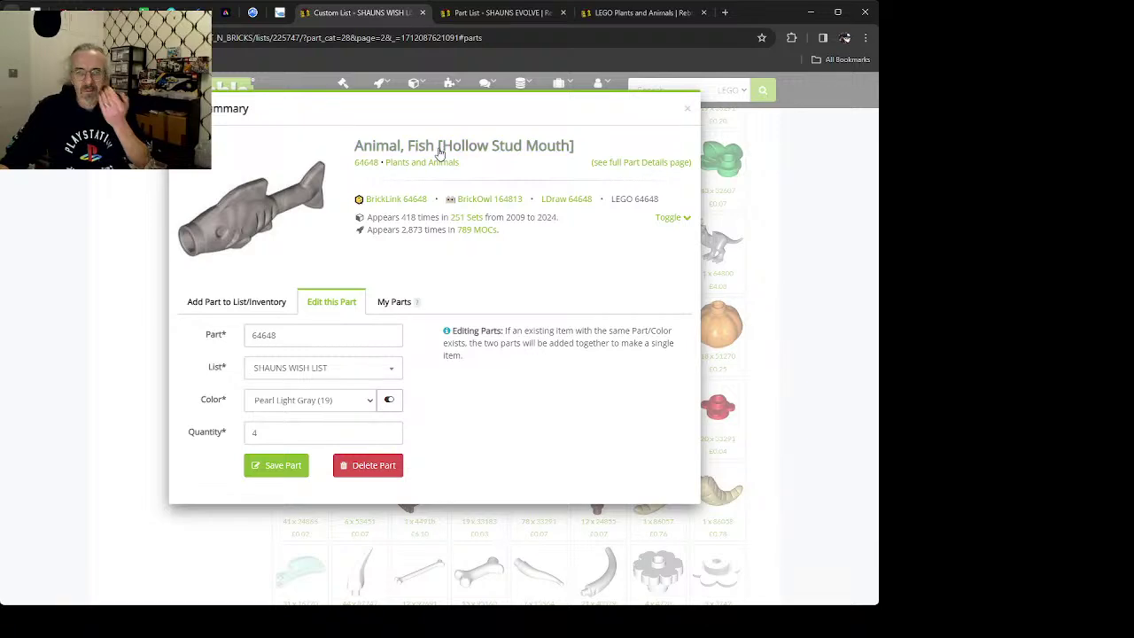
pyautogui.click(443, 152)
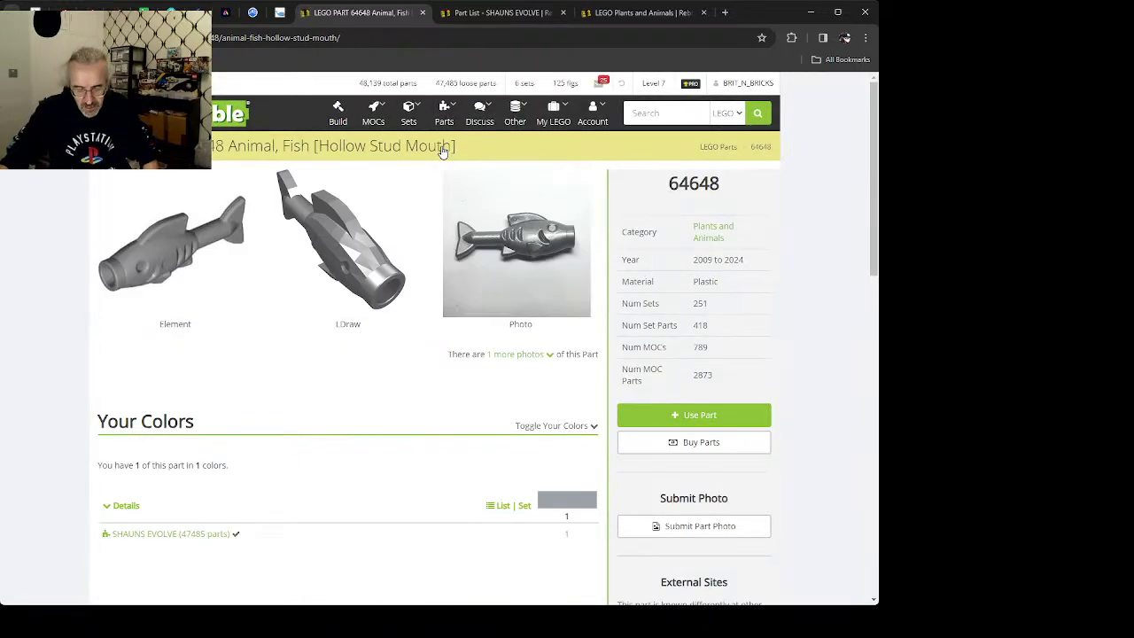
# Step: Check the available colors of fish 64648 and look at the sets containing its Flat Silver version
pyautogui.scroll(-10, 345, 375)
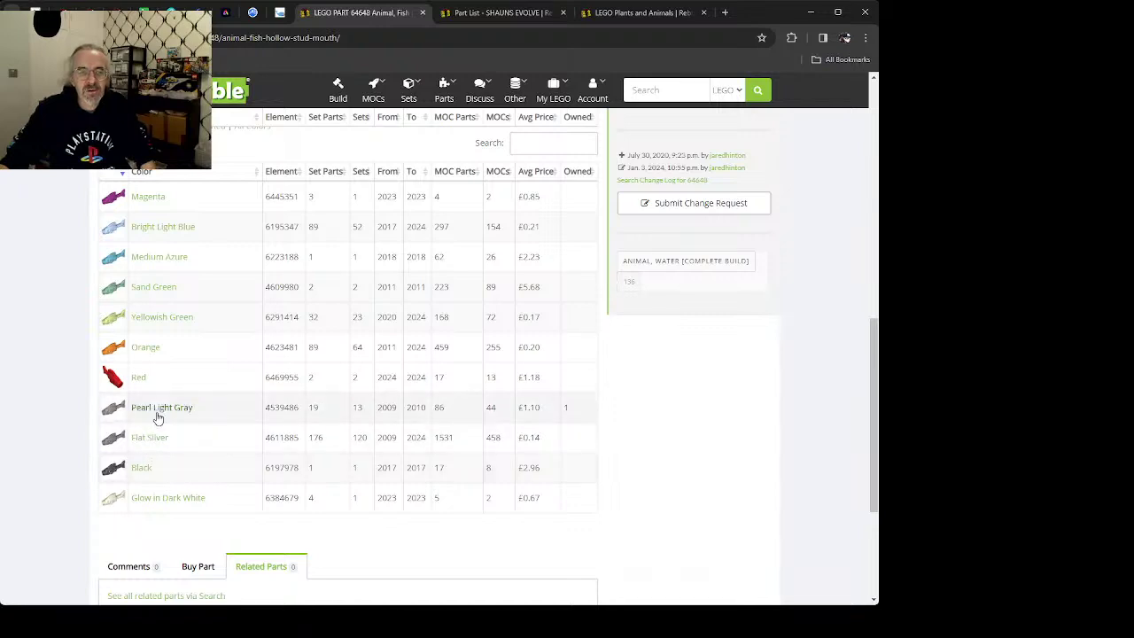
pyautogui.click(149, 438)
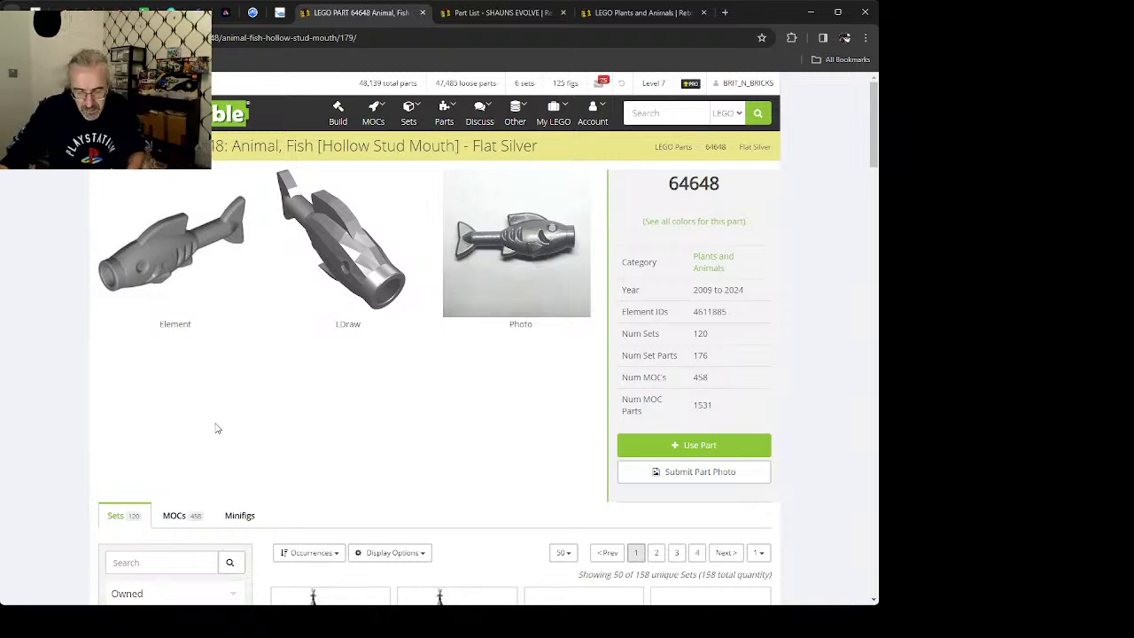
pyautogui.scroll(-3, 278, 445)
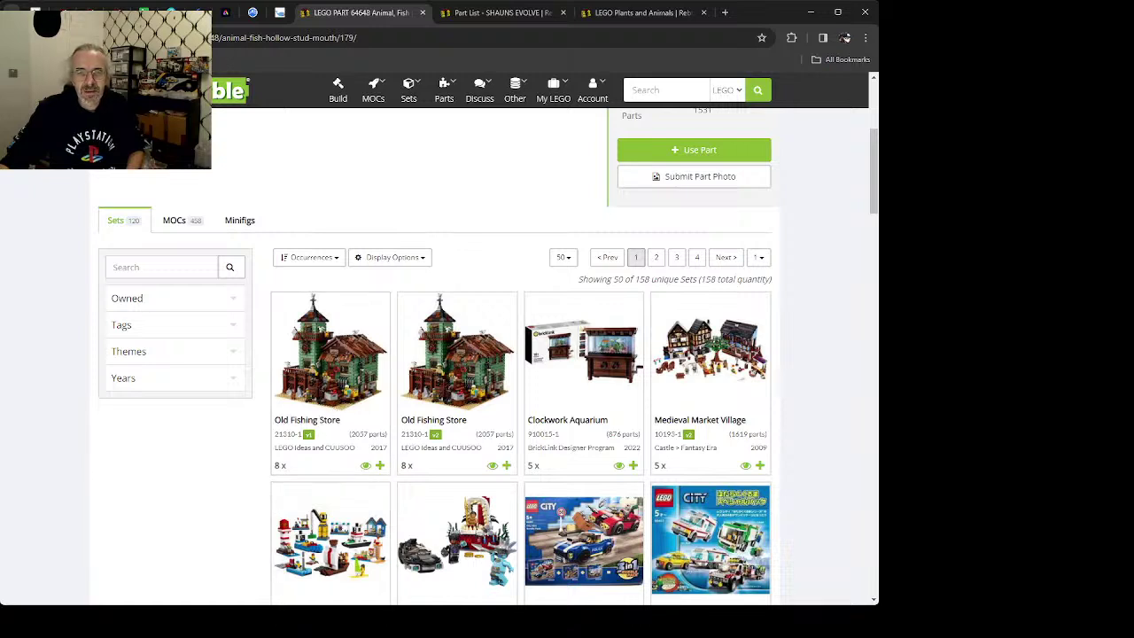
# Step: Go back to the wish list to review its Plants and Animals parts and return to the Flat Silver 64648 page
pyautogui.hotkey('alt', 'Left')
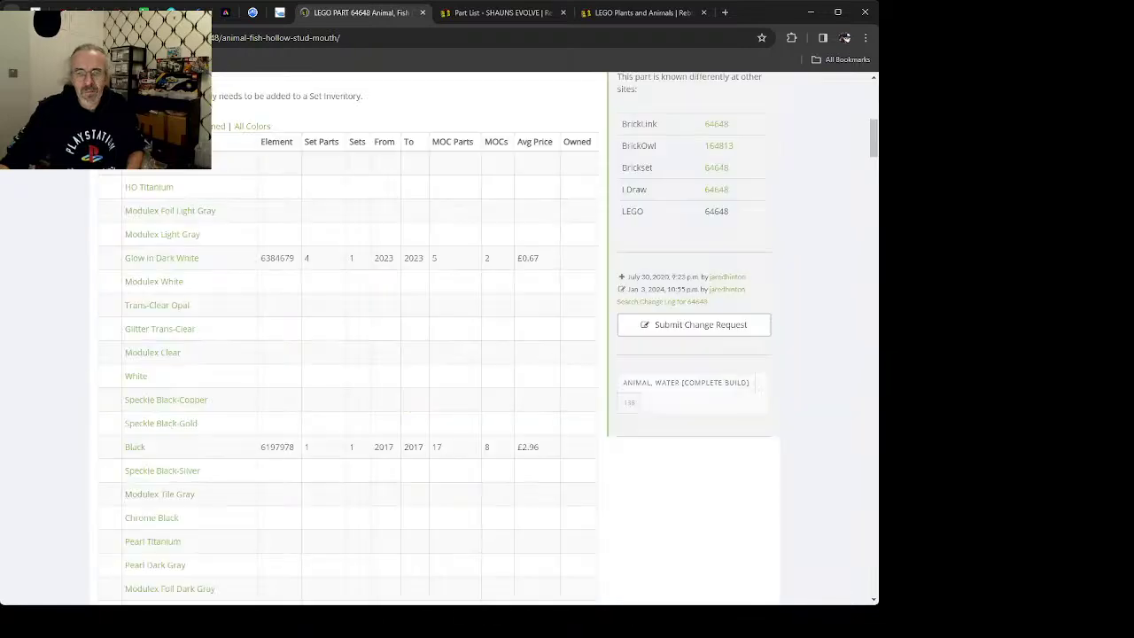
pyautogui.hotkey('alt', 'Left')
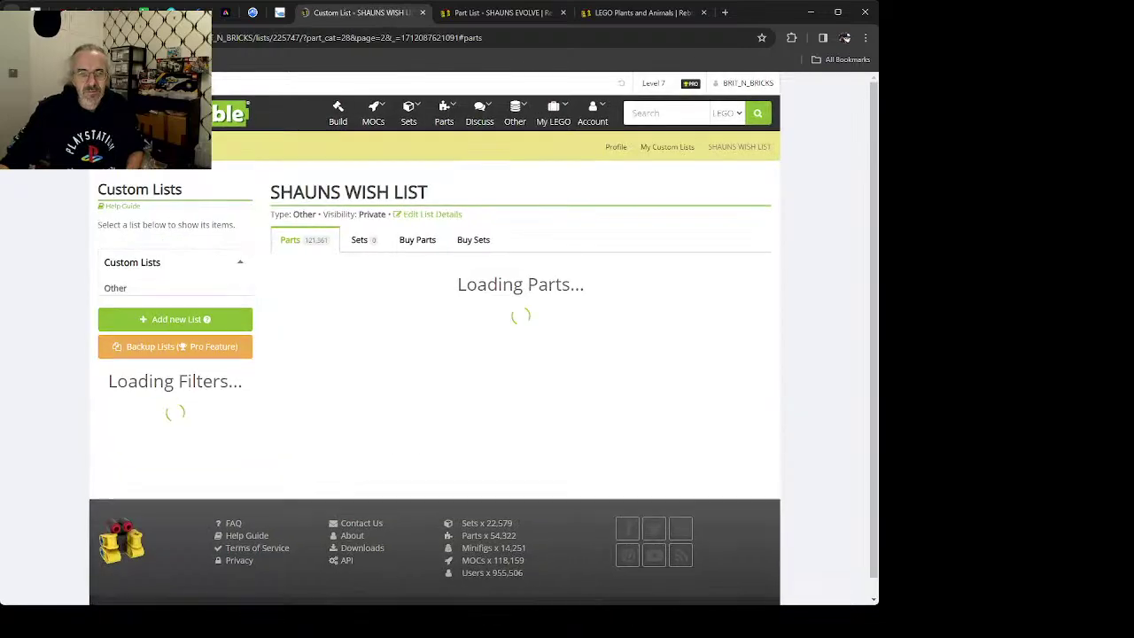
pyautogui.scroll(-2, 527, 406)
pyautogui.scroll(-1, 529, 406)
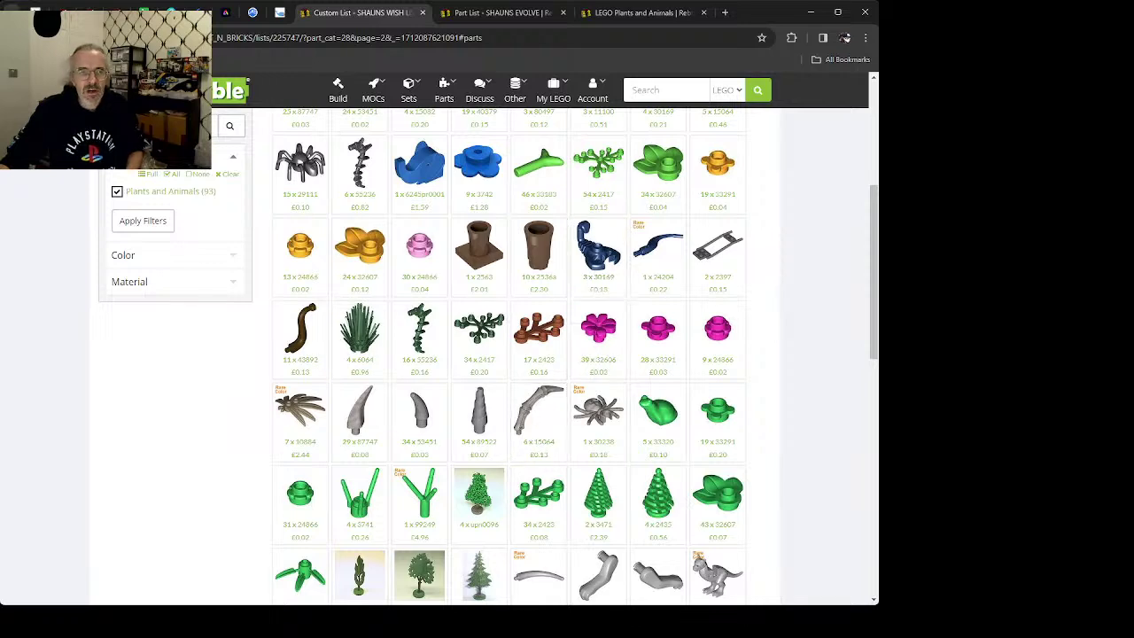
pyautogui.hotkey('alt', 'Right')
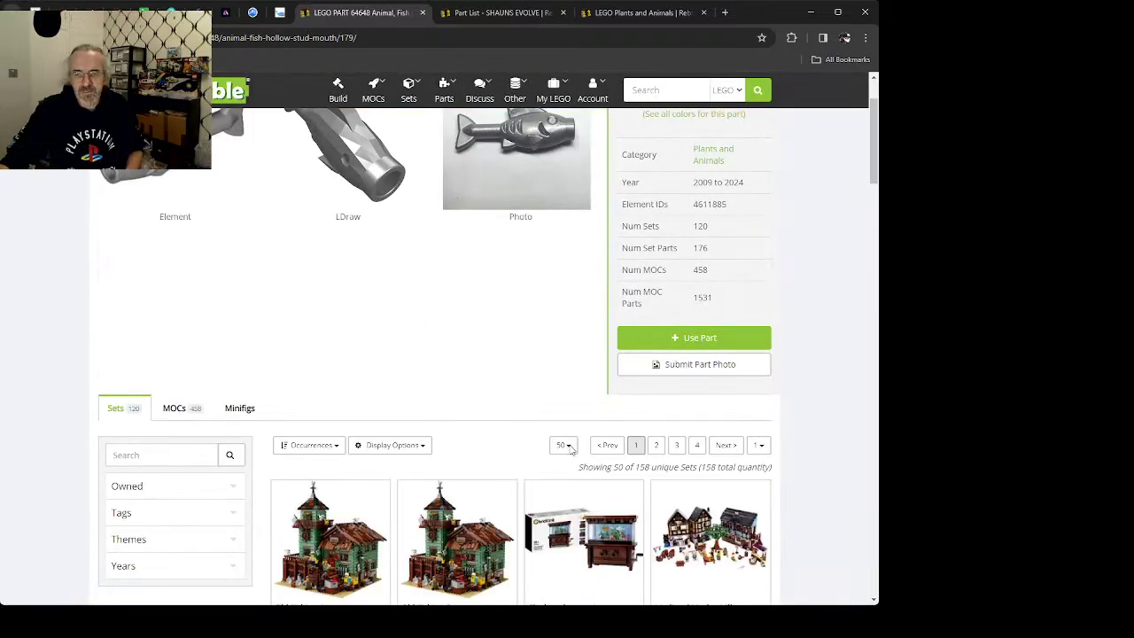
# Step: Add the Flat Silver fish 64648 to the SHAUNS EVOLVE part list with Keep Open enabled
pyautogui.scroll(-2, 561, 410)
pyautogui.scroll(1, 563, 408)
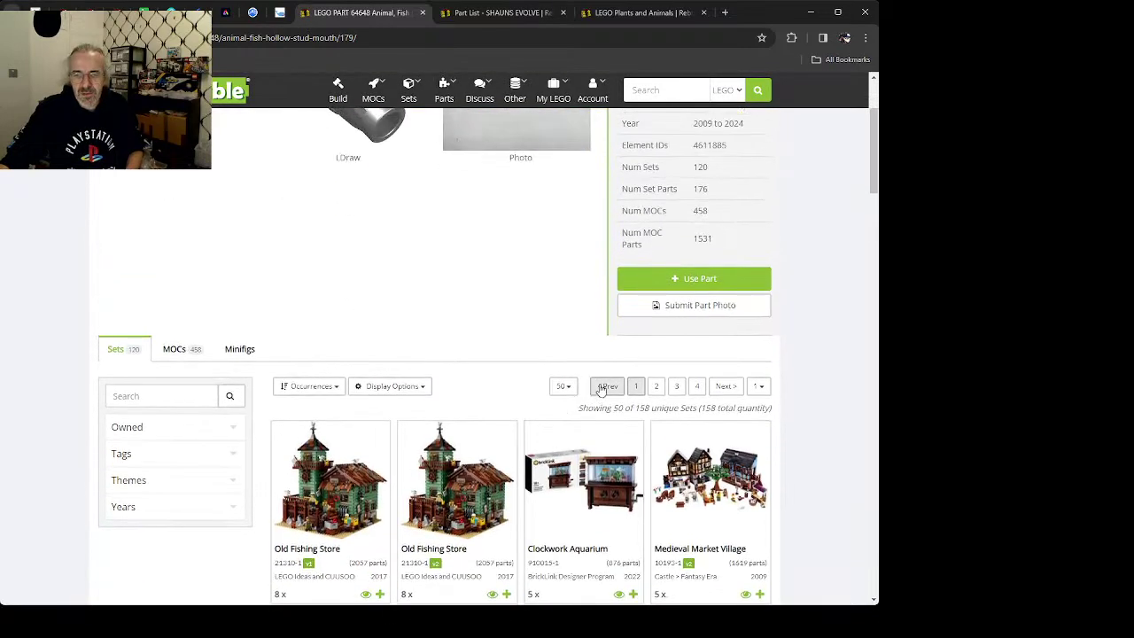
pyautogui.click(690, 277)
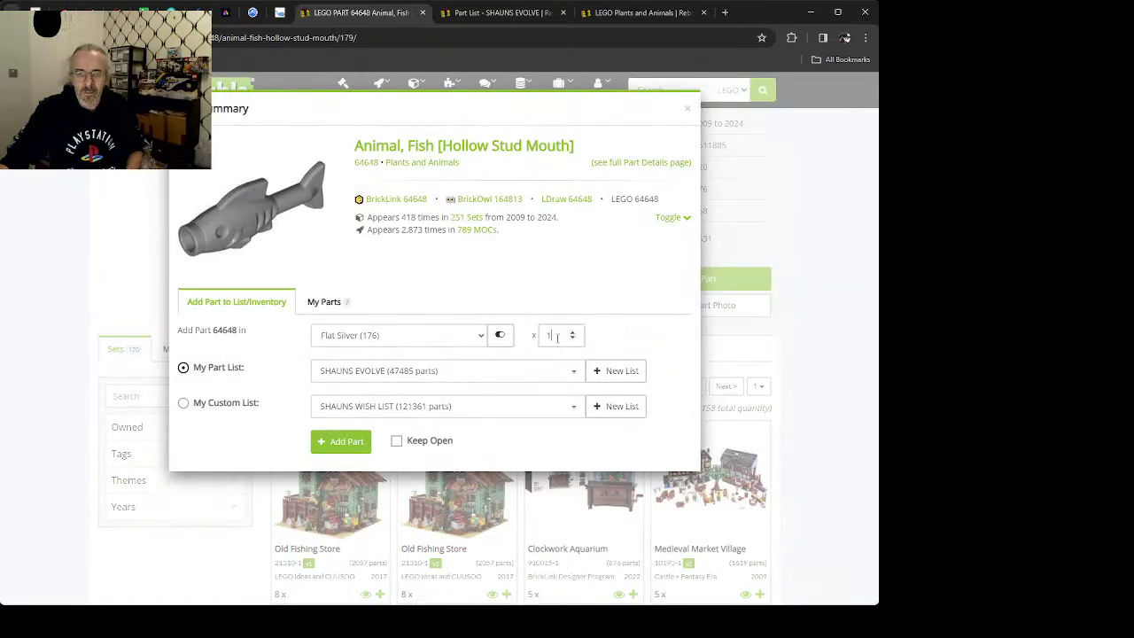
pyautogui.click(396, 441)
pyautogui.click(560, 336)
pyautogui.press('Return')
# Step: Add 6 Flat Silver fish 64648 to the SHAUNS WISH LIST custom list and close the part summary
pyautogui.press('BackSpace')
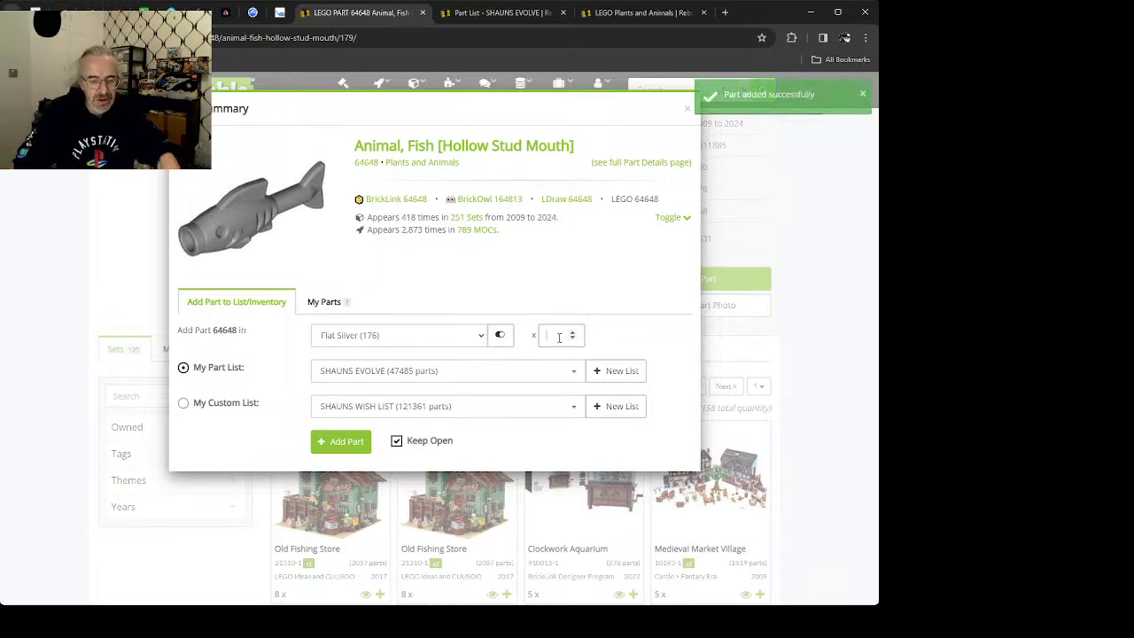
pyautogui.write('6')
pyautogui.click(218, 402)
pyautogui.click(352, 445)
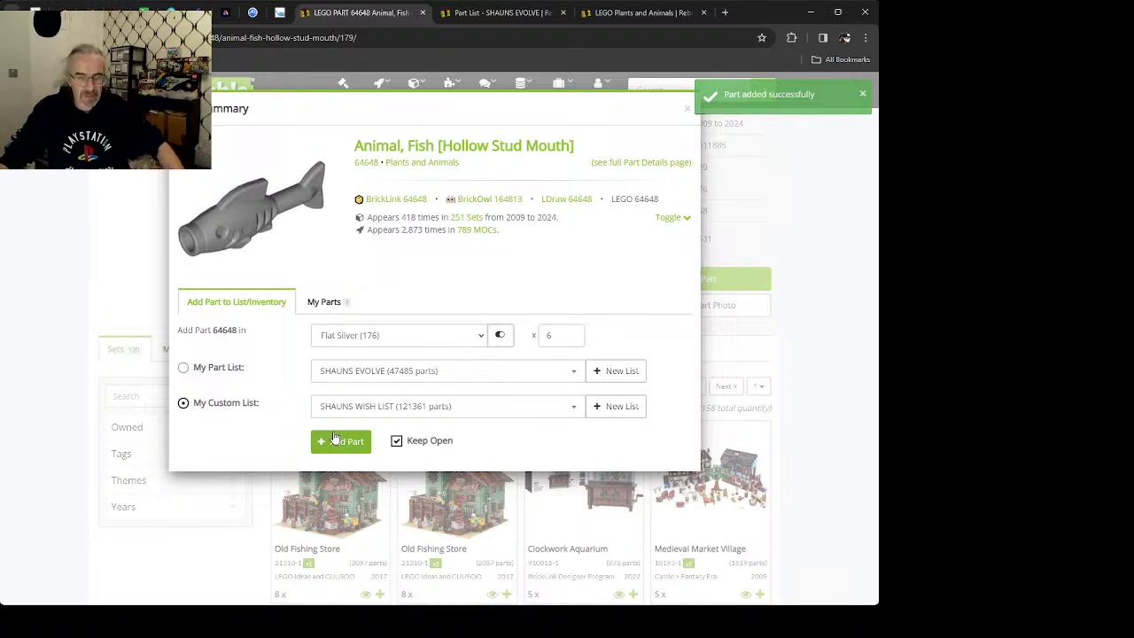
pyautogui.click(152, 572)
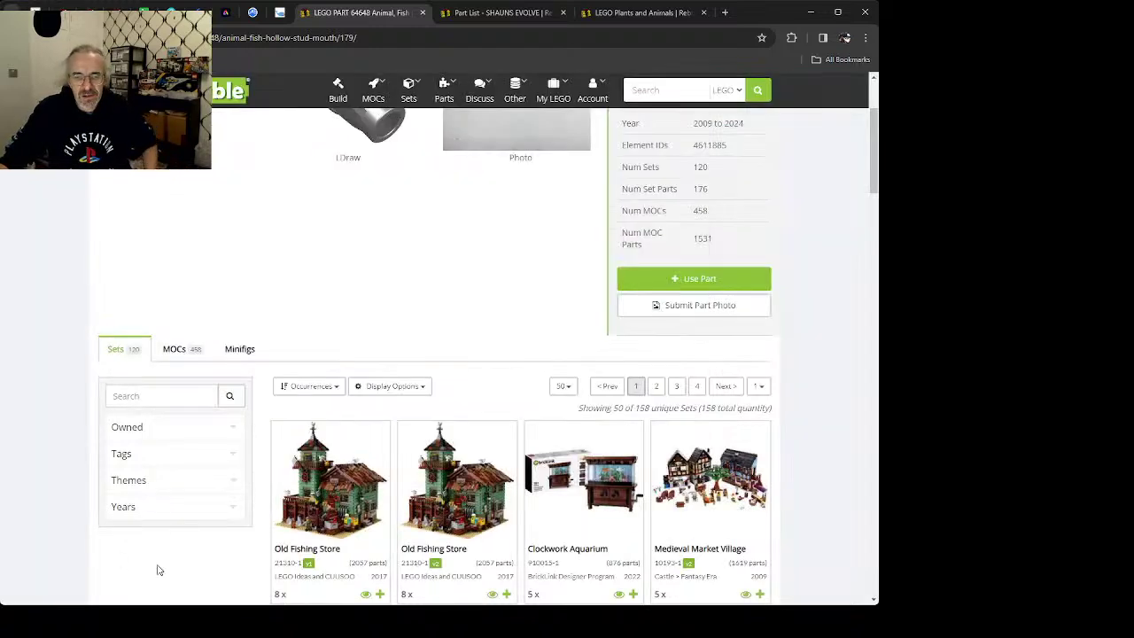
# Step: Open the Clockwork Aquarium set 910015-1 from the fish's sets and look over its pictures, description and inventory
pyautogui.click(618, 474)
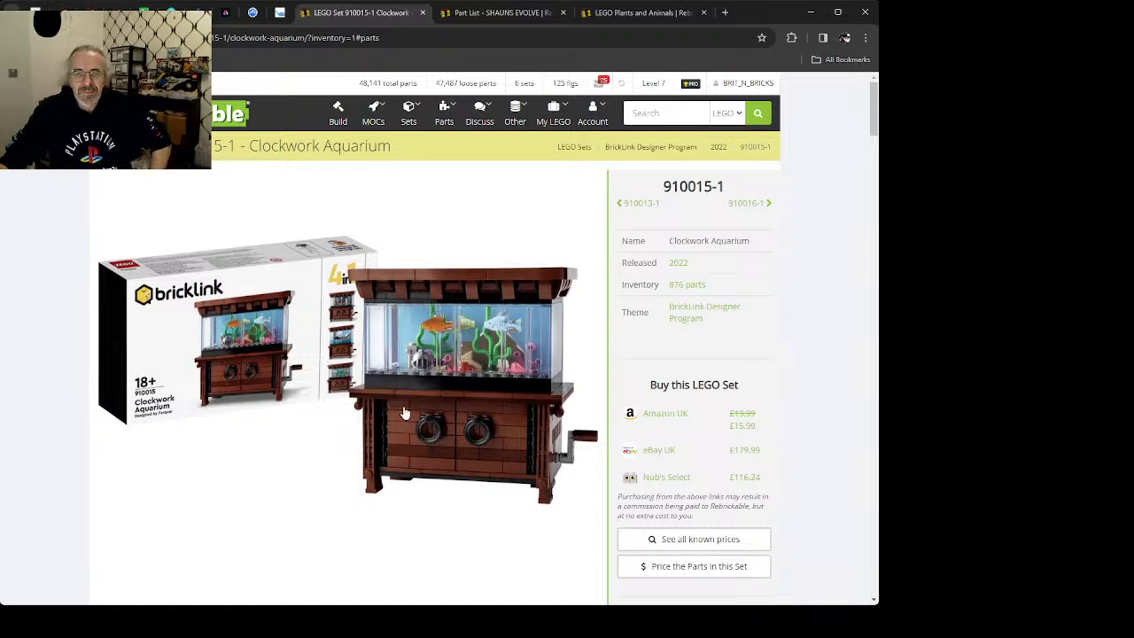
pyautogui.scroll(-2, 405, 414)
pyautogui.scroll(1, 401, 410)
pyautogui.scroll(-5, 400, 410)
pyautogui.scroll(1, 398, 404)
pyautogui.scroll(-2, 397, 404)
pyautogui.scroll(4, 389, 405)
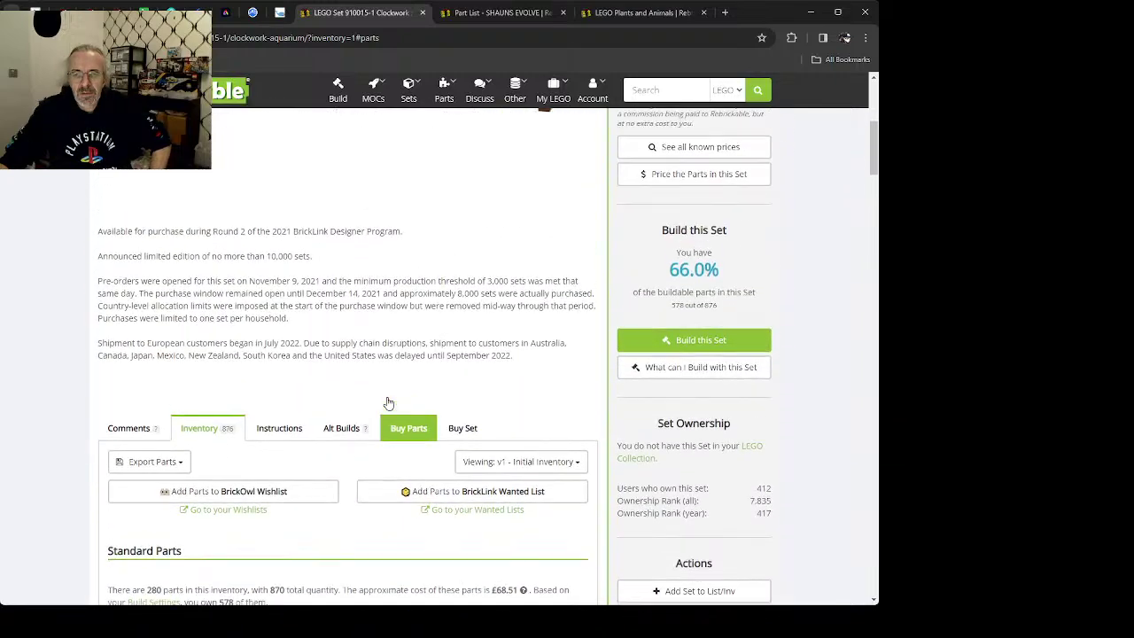
pyautogui.scroll(3, 532, 337)
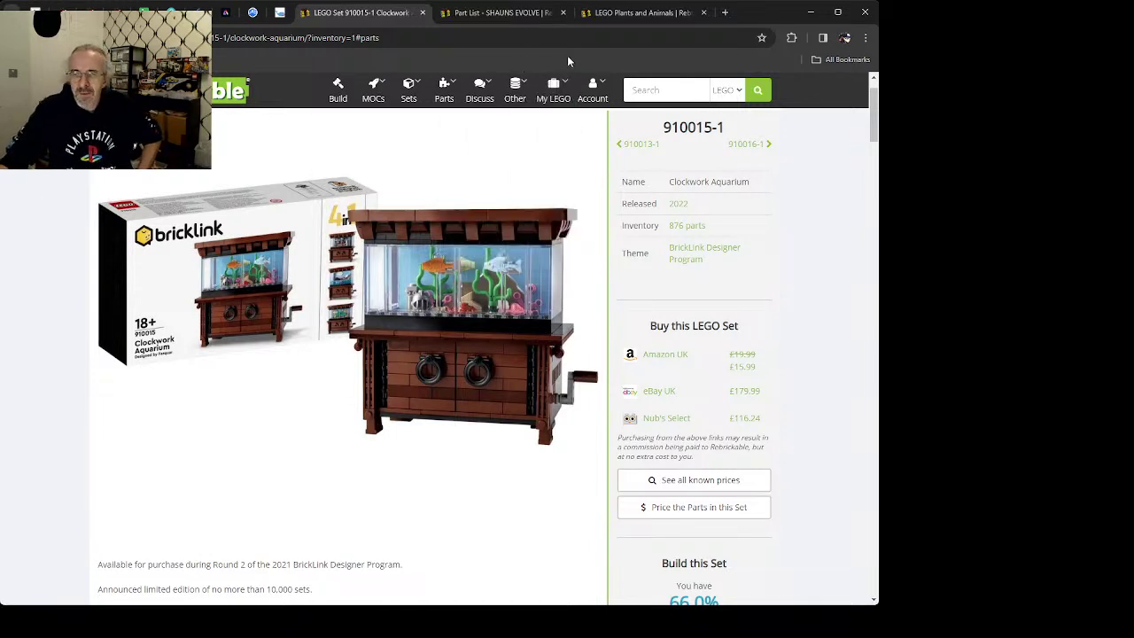
# Step: Return to the parts catalogue and search the Plants and Animals category for "bone"
pyautogui.click(618, 14)
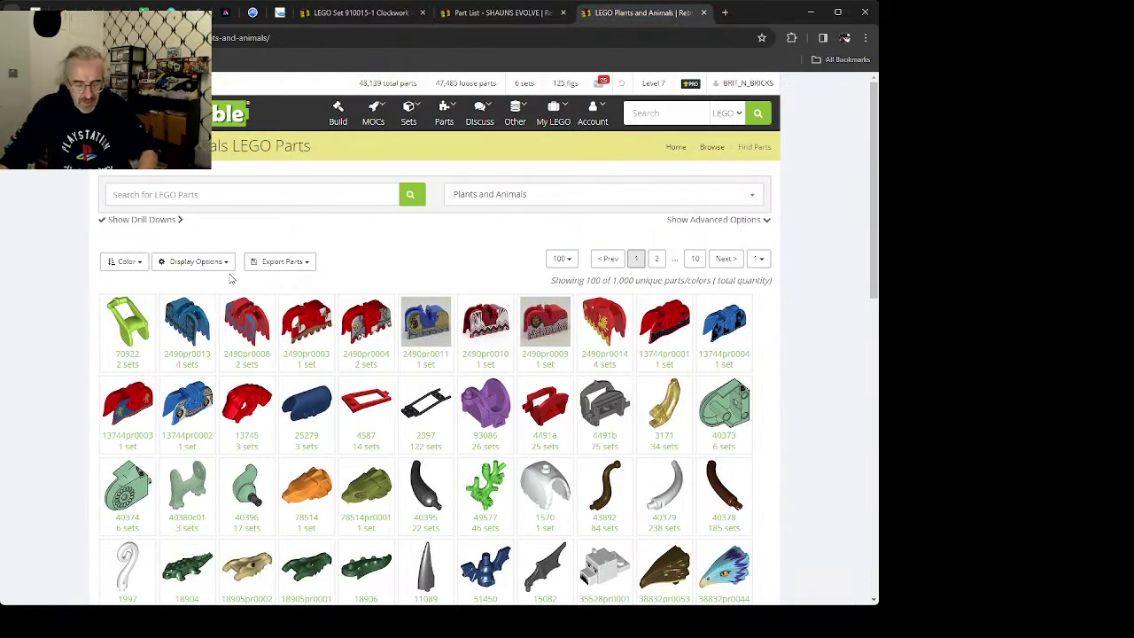
pyautogui.click(213, 195)
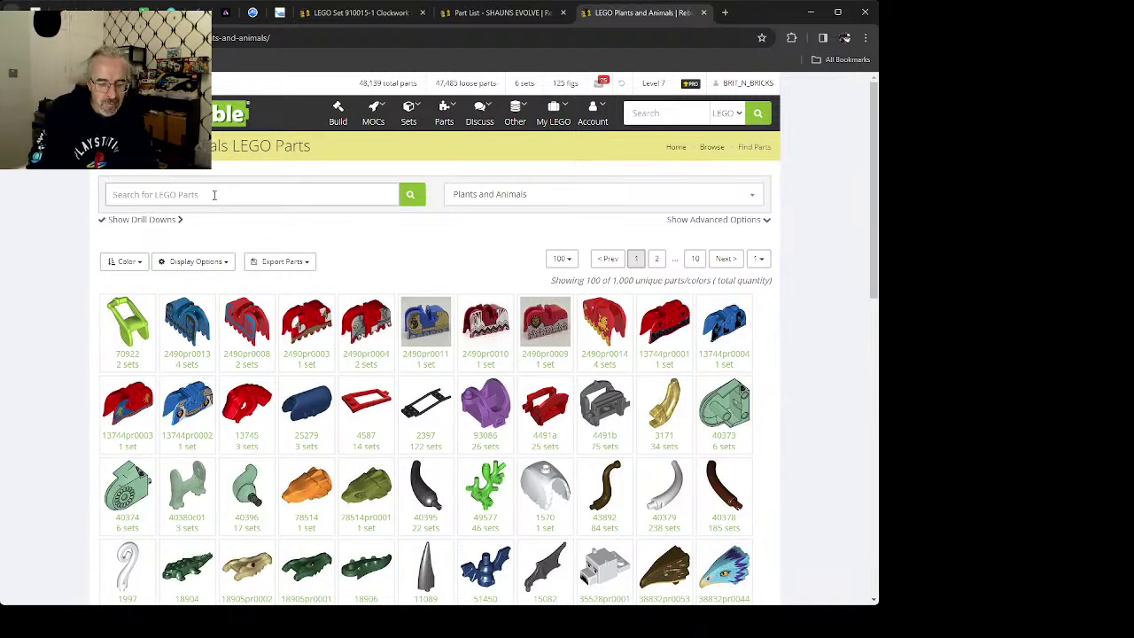
pyautogui.write('bone')
pyautogui.press('Return')
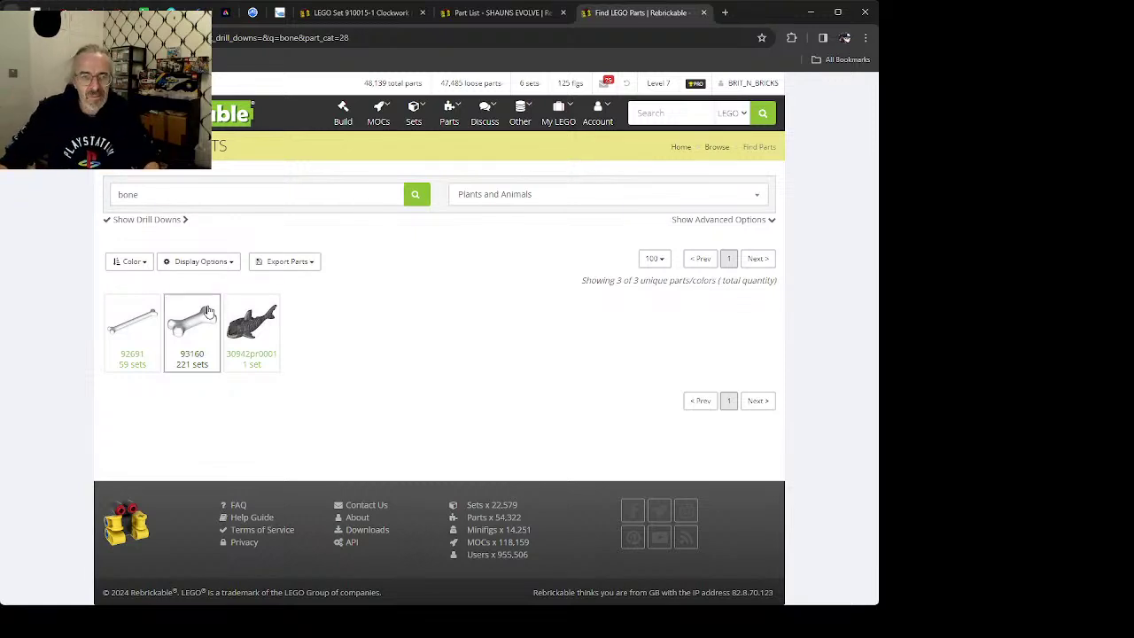
# Step: Search the Plants and Animals category for "apple" and open the details page of Plant, Apple 33051
pyautogui.click(157, 204)
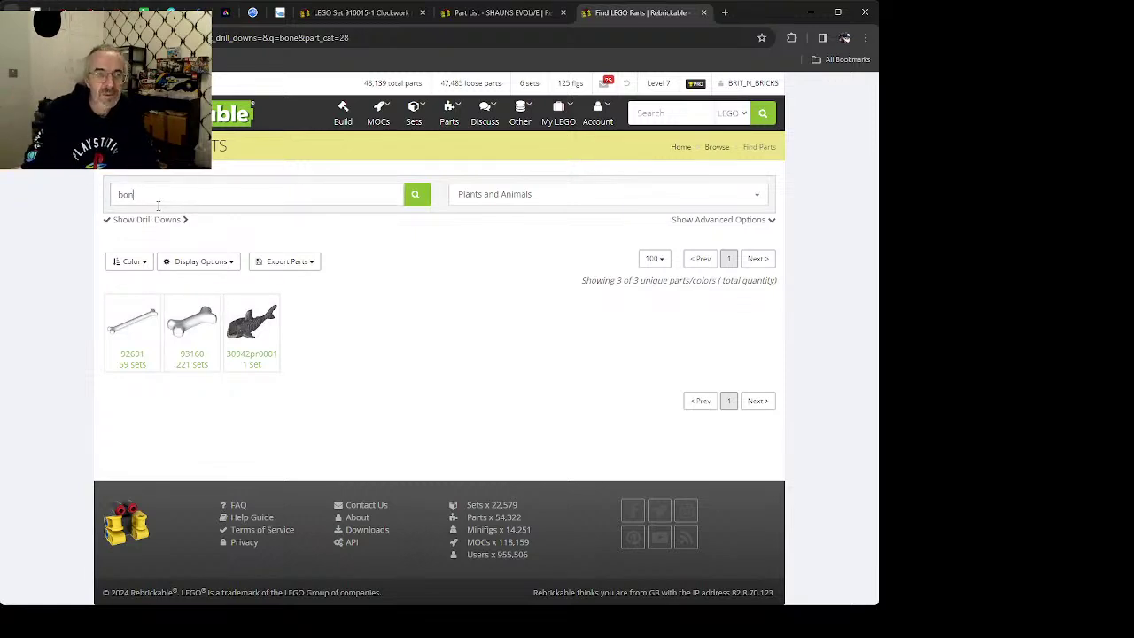
pyautogui.write('apple')
pyautogui.press('Return')
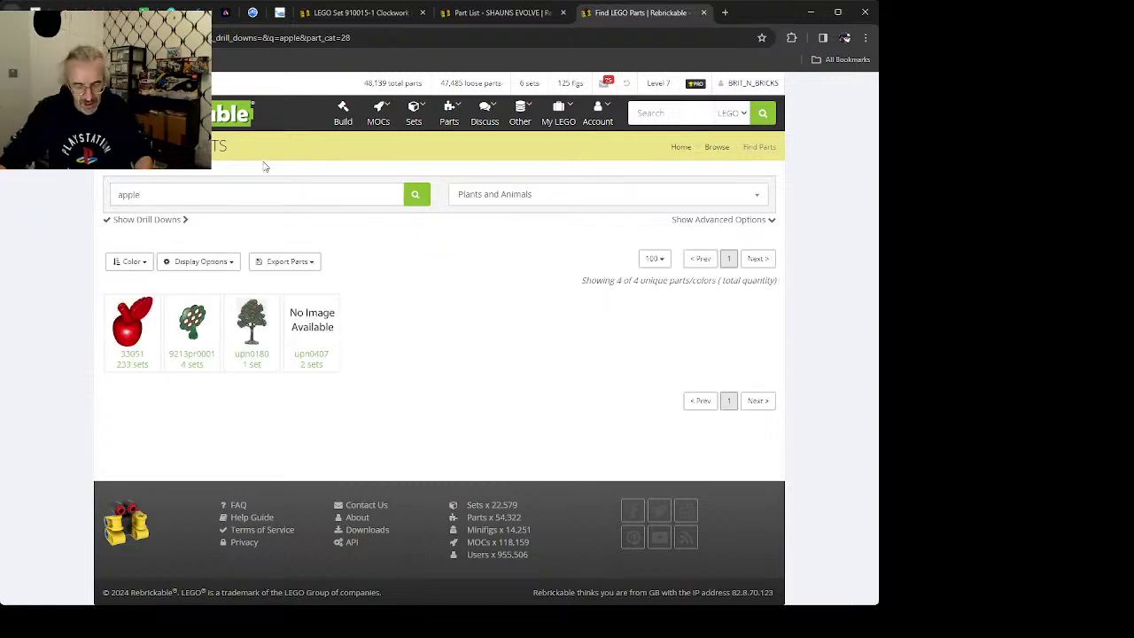
pyautogui.click(129, 329)
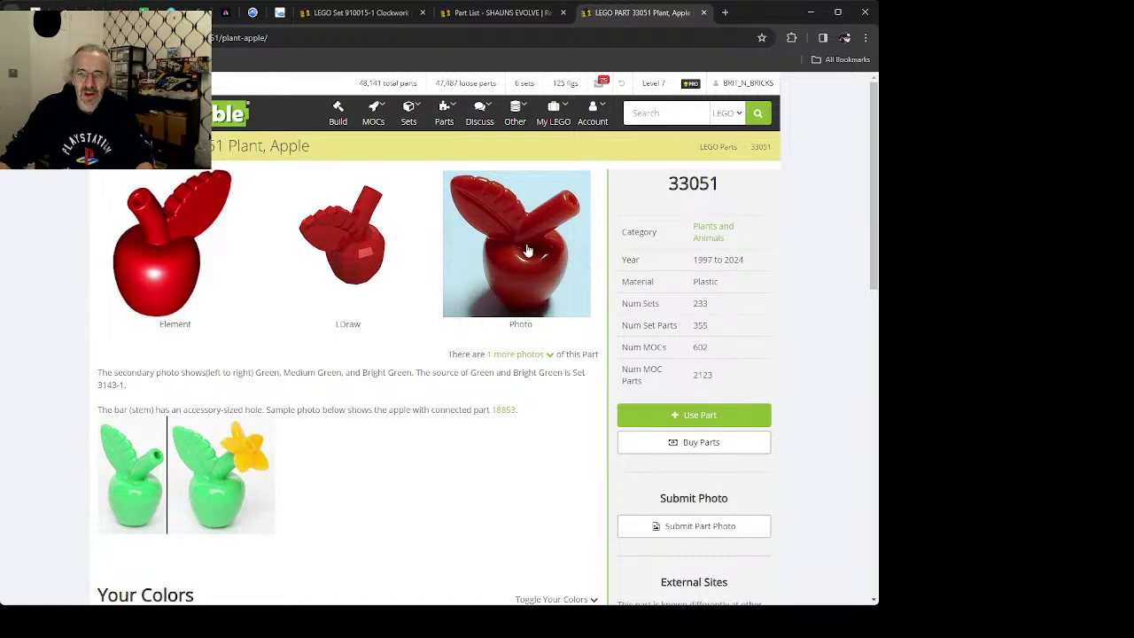
# Step: Check the owned and available colors of apple 33051 and browse the sets containing its Red version
pyautogui.scroll(-1, 495, 282)
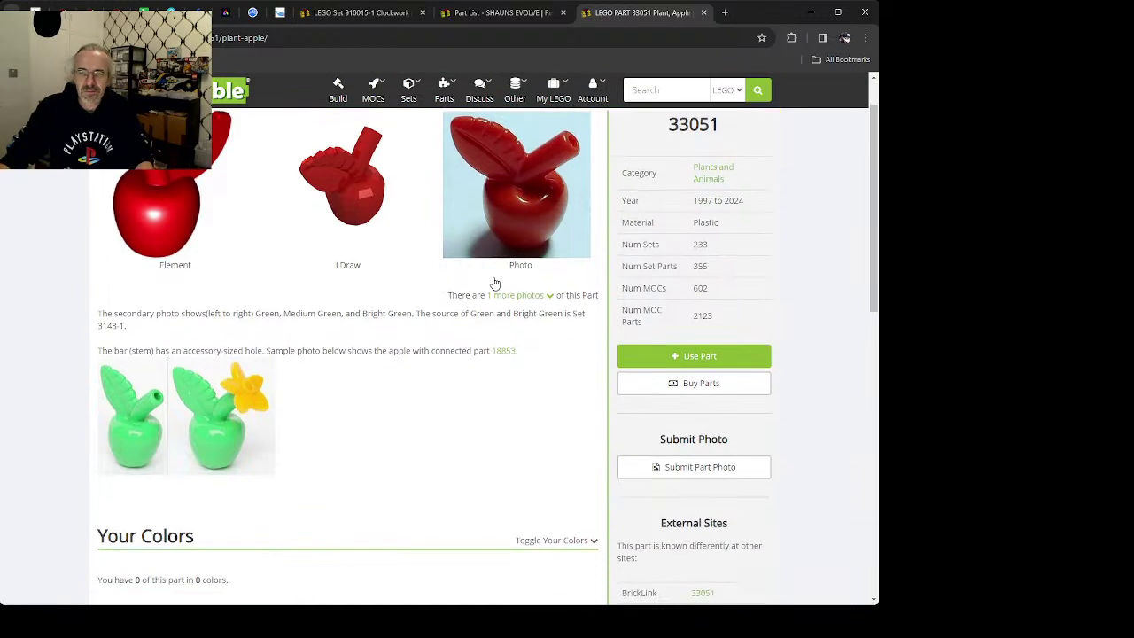
pyautogui.scroll(-1, 489, 284)
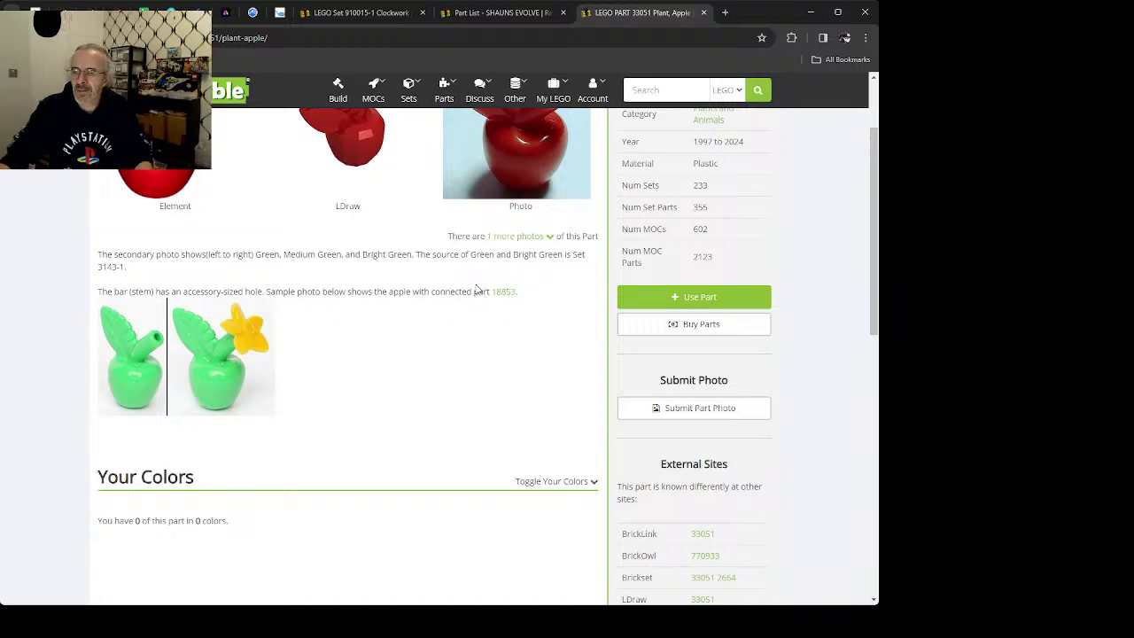
pyautogui.scroll(-8, 473, 314)
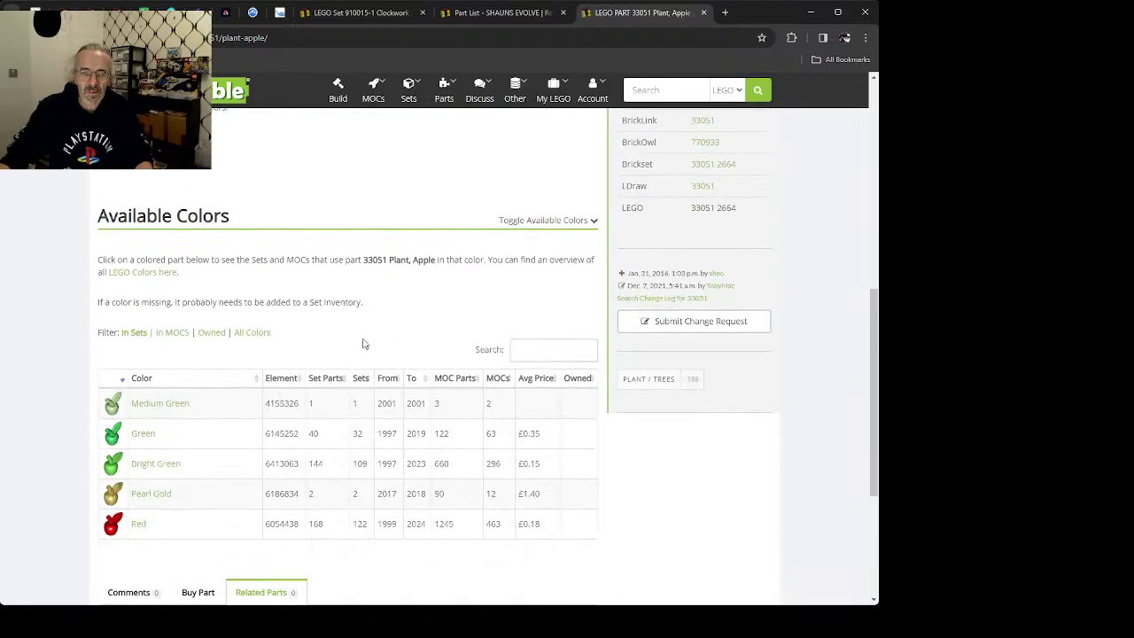
pyautogui.click(137, 406)
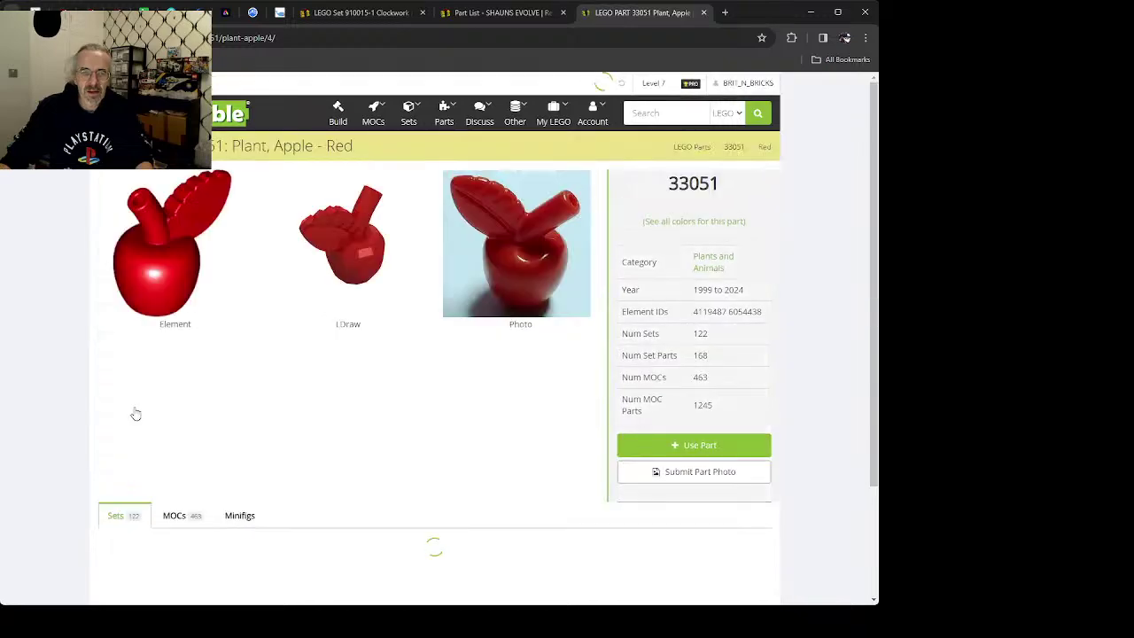
pyautogui.scroll(-1, 197, 395)
pyautogui.scroll(-3, 193, 398)
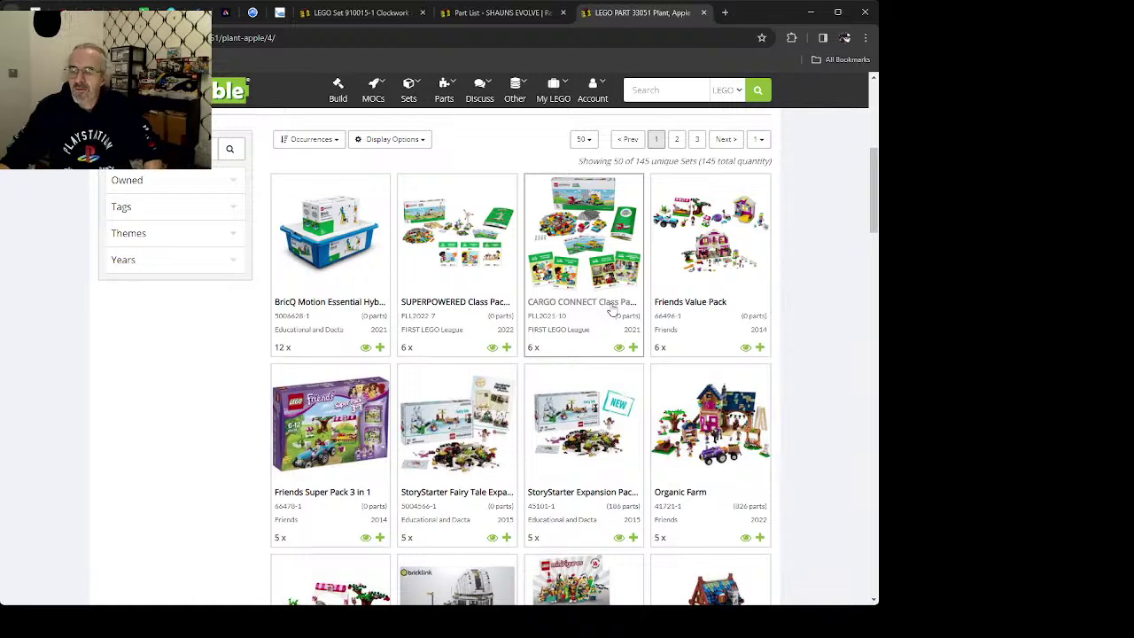
pyautogui.scroll(-1, 611, 310)
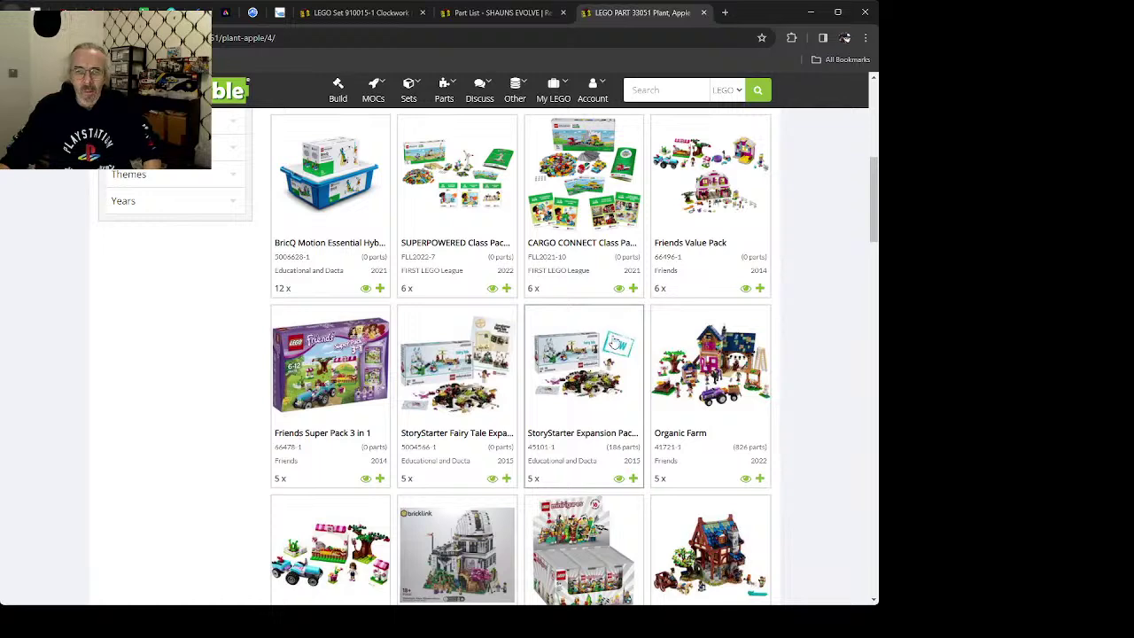
# Step: Go back from the Clockwork Aquarium set to SHAUNS WISH LIST and look over its plant and animal parts
pyautogui.scroll(5, 574, 352)
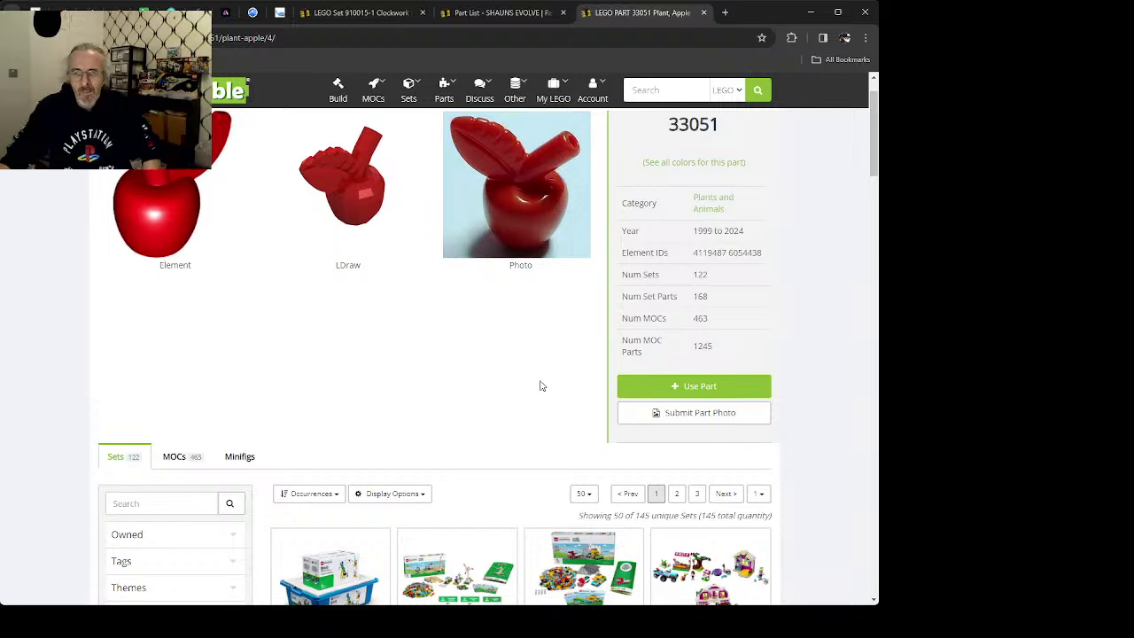
pyautogui.click(360, 14)
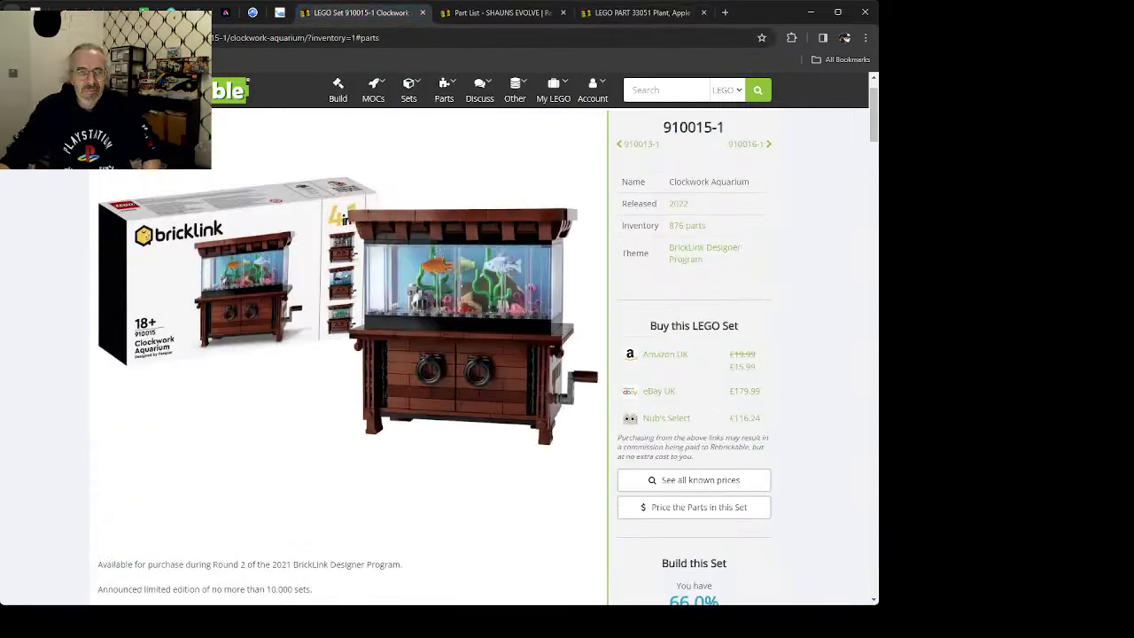
pyautogui.hotkey('alt', 'Left')
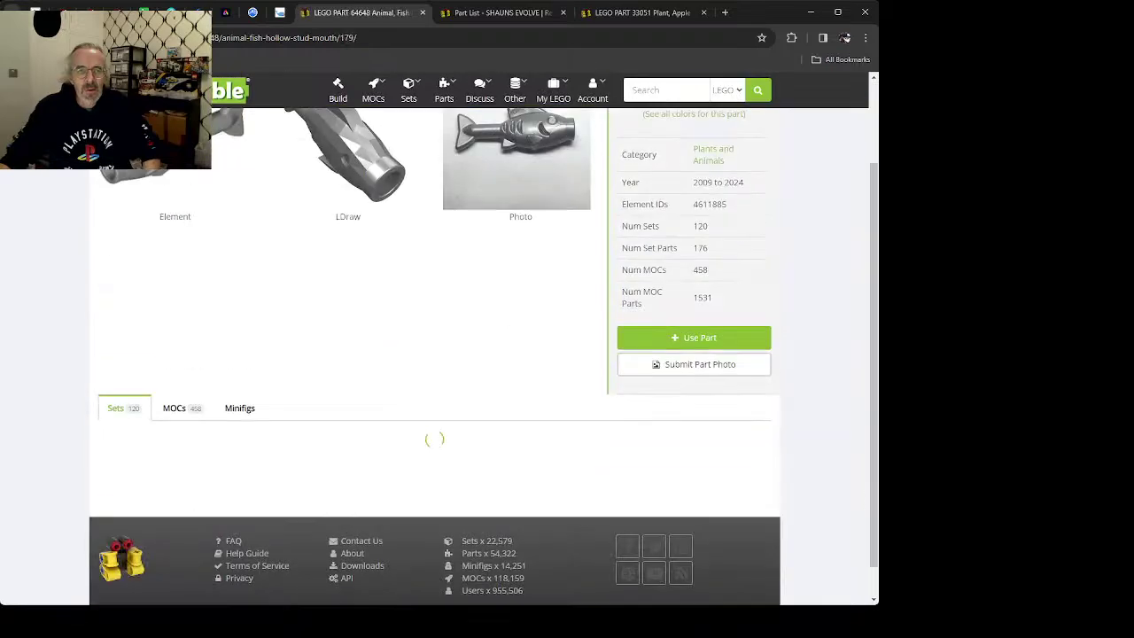
pyautogui.hotkey('alt', 'Left')
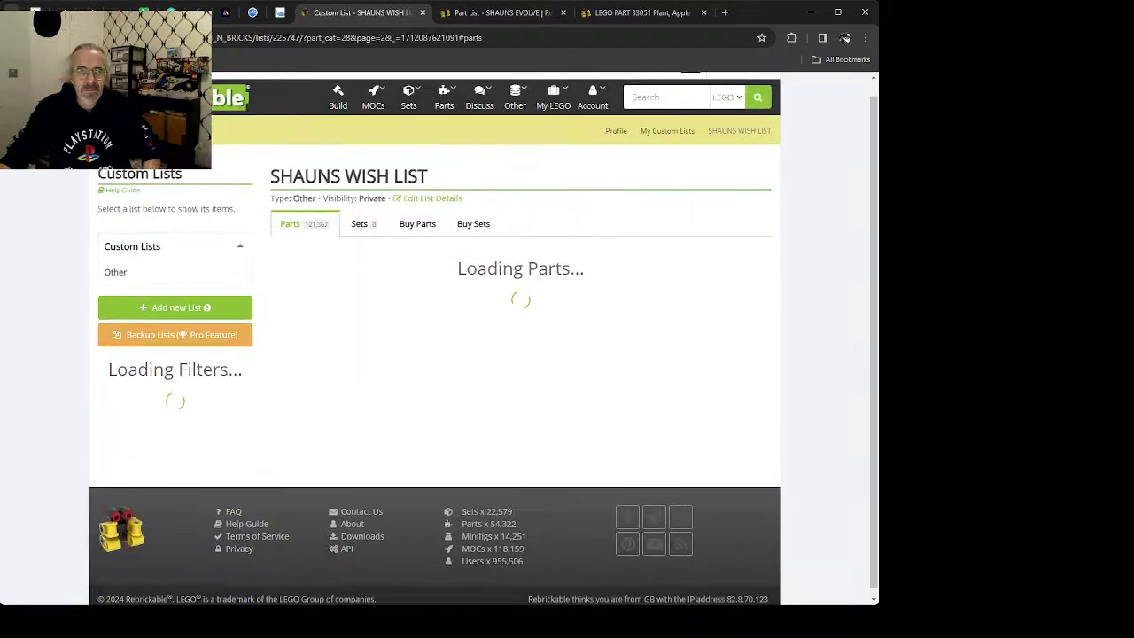
pyautogui.scroll(-5, 469, 443)
pyautogui.scroll(-4, 459, 433)
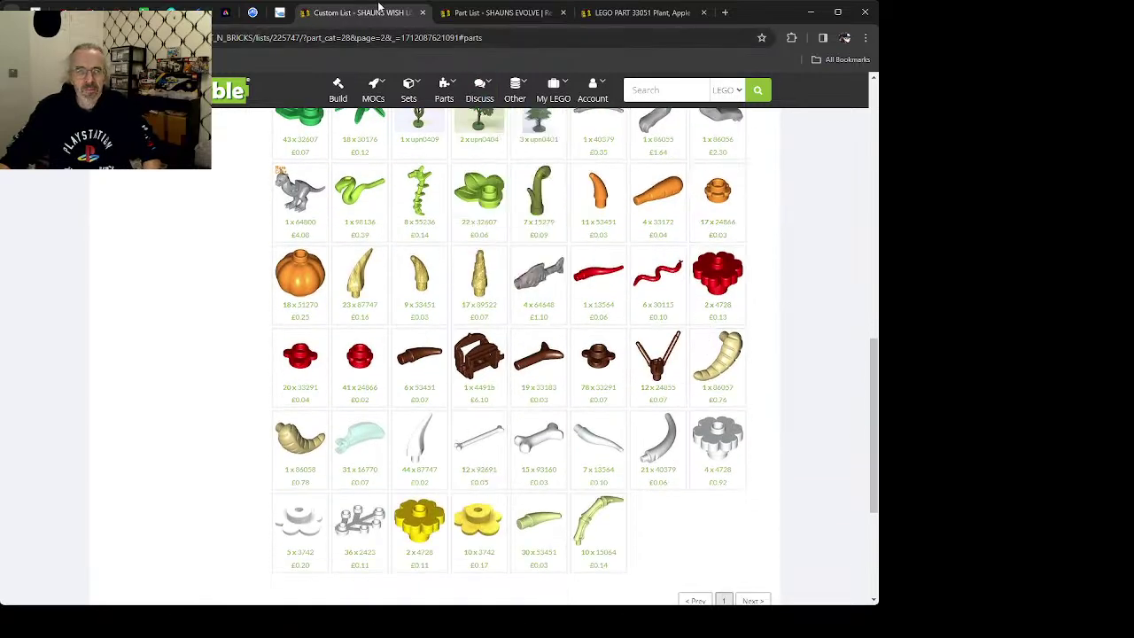
# Step: Add 1 Red apple 33051 to the SHAUNS EVOLVE part list, keeping the part summary open for another addition
pyautogui.click(528, 13)
pyautogui.click(644, 12)
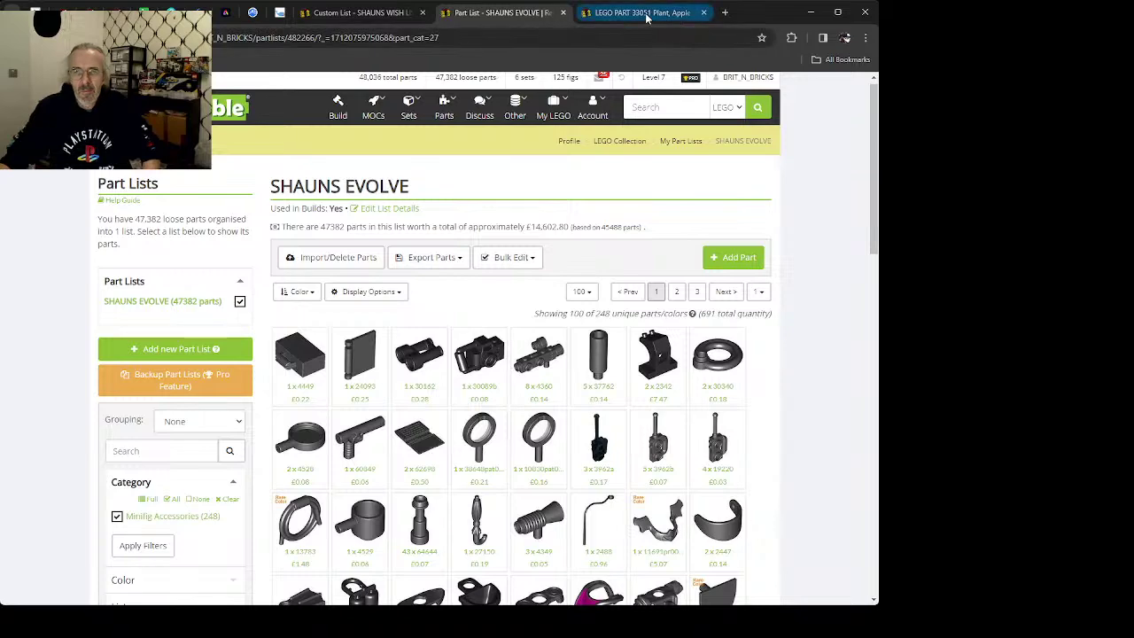
pyautogui.scroll(-2, 540, 483)
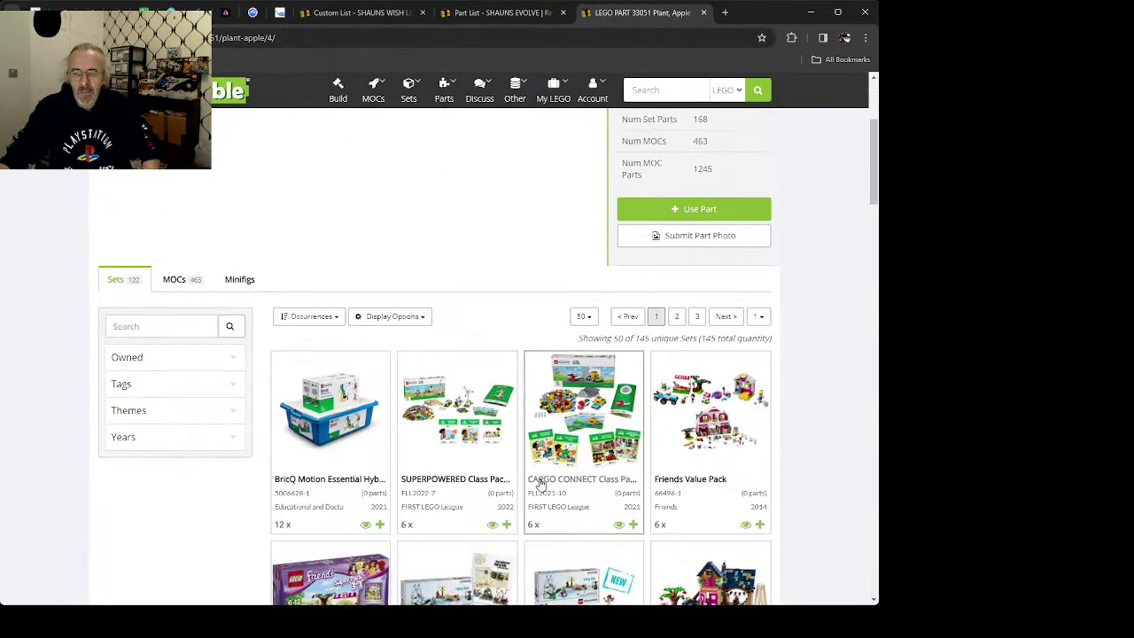
pyautogui.scroll(1, 714, 395)
pyautogui.click(649, 335)
pyautogui.click(396, 440)
pyautogui.click(337, 440)
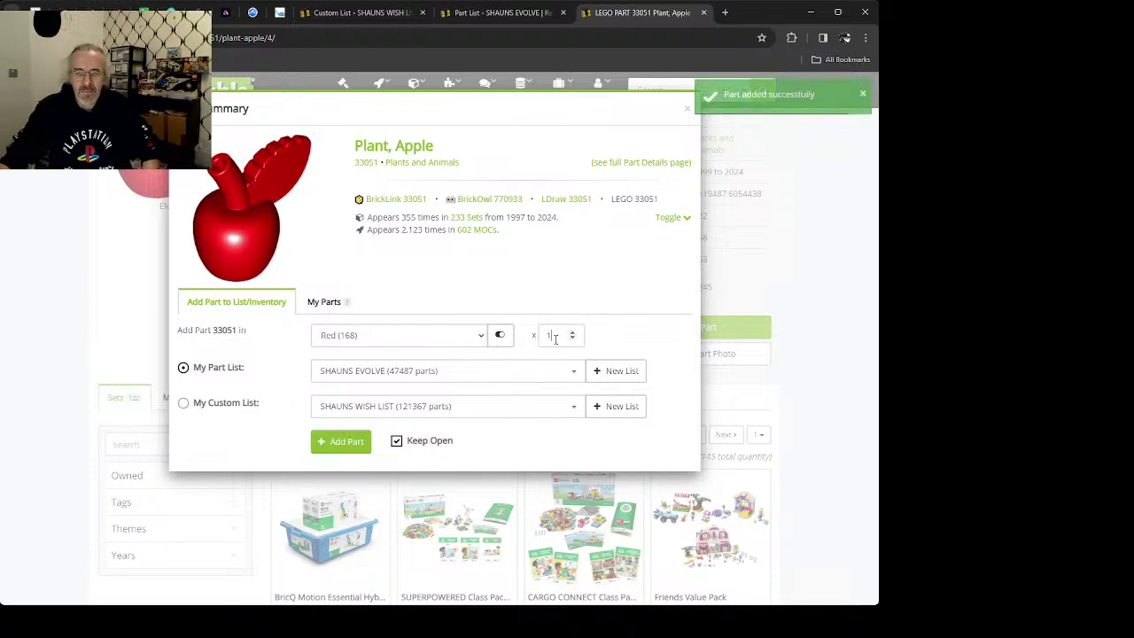
# Step: Add 5 Red apples 33051 to the custom list SHAUNS WISH LIST and close the part summary
pyautogui.click(556, 339)
pyautogui.write('5')
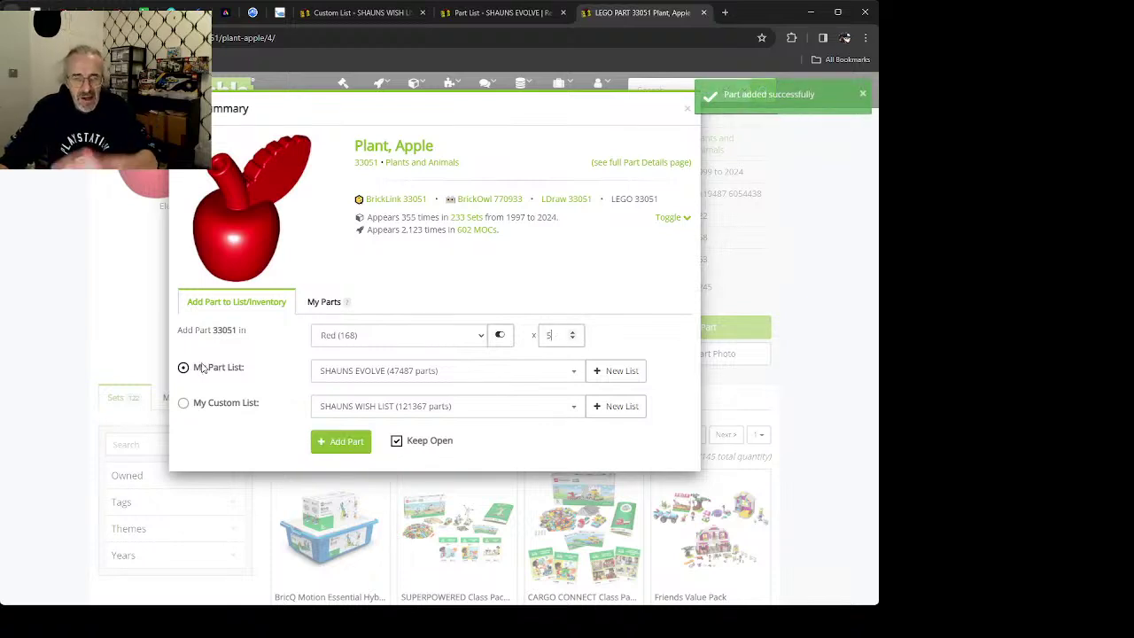
pyautogui.click(184, 402)
pyautogui.click(358, 447)
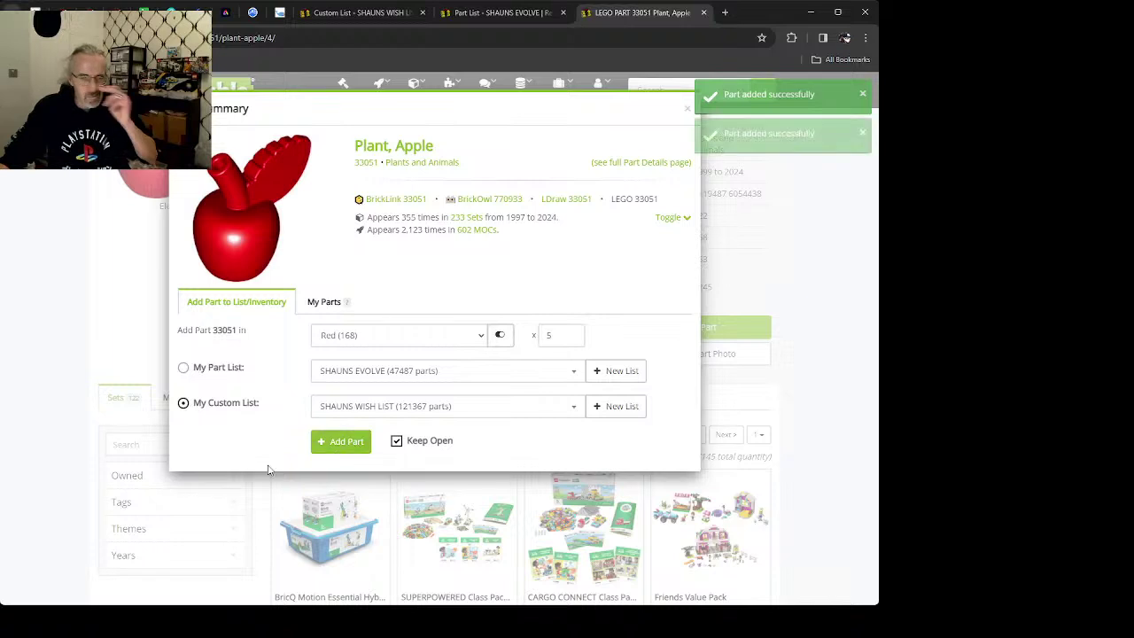
pyautogui.click(74, 442)
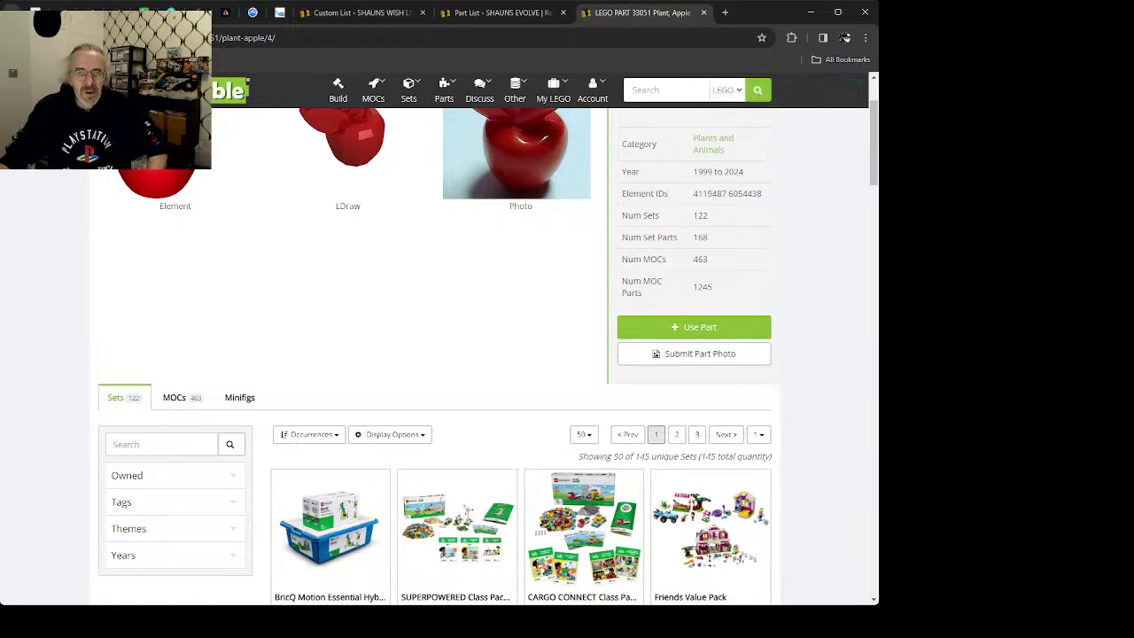
# Step: Return to the plant and animal parts of SHAUNS WISH LIST
pyautogui.scroll(-10, 478, 355)
pyautogui.click(354, 15)
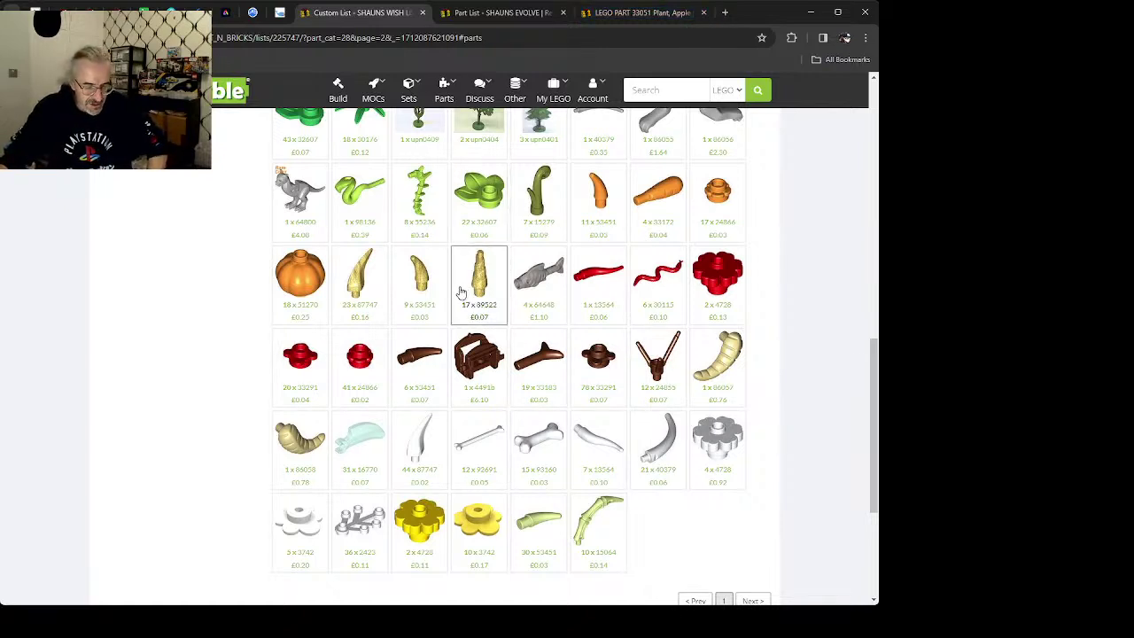
# Step: Leave the apple part page, search the Plants and Animals parts for "cherry" and open part 22667, Plant, Cherries
pyautogui.scroll(5, 535, 377)
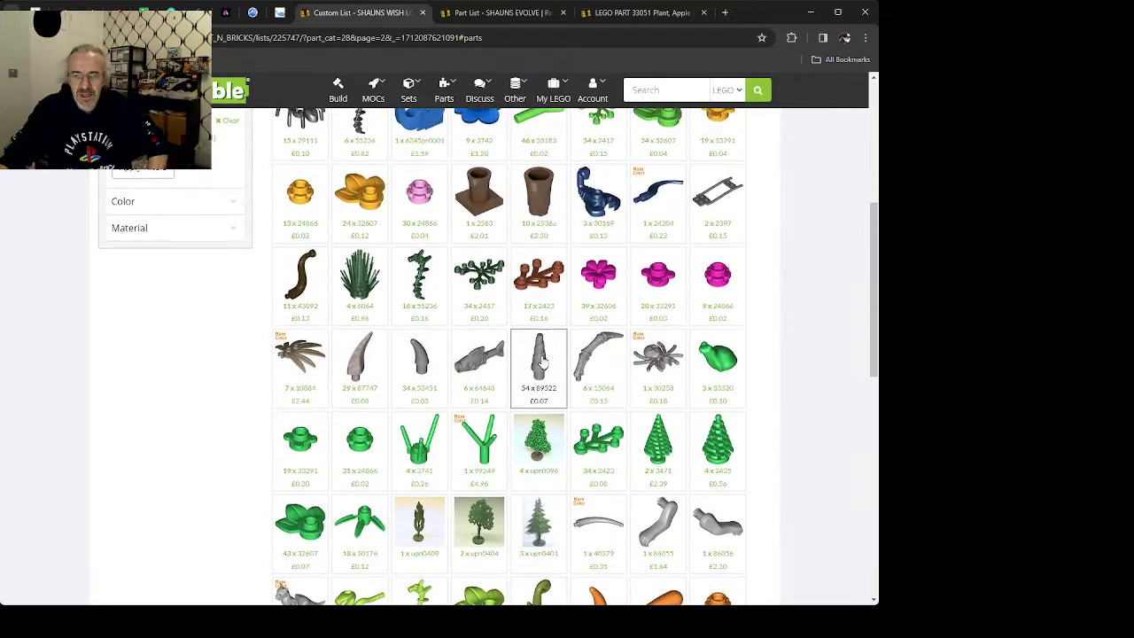
pyautogui.scroll(3, 540, 363)
pyautogui.click(634, 12)
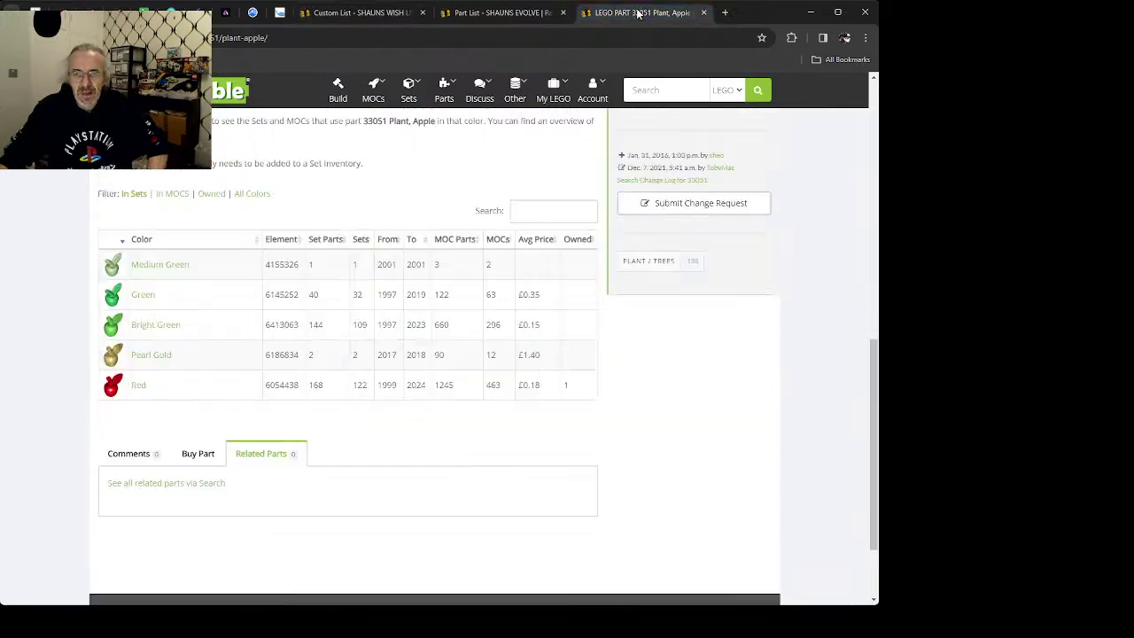
pyautogui.scroll(4, 177, 284)
pyautogui.scroll(2, 200, 272)
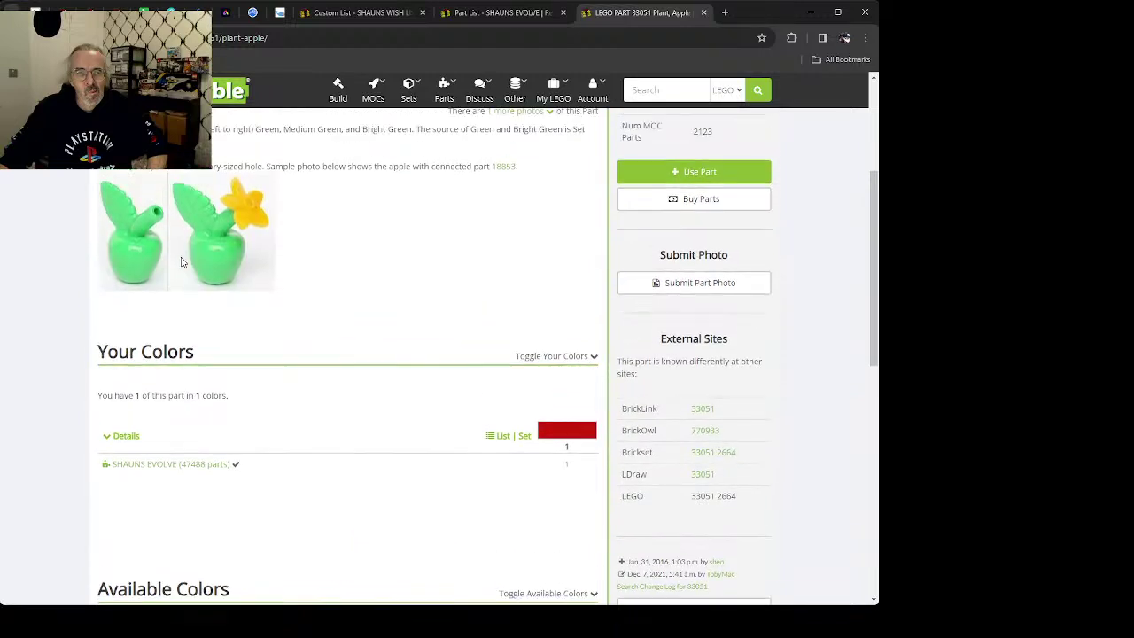
pyautogui.hotkey('alt', 'Left')
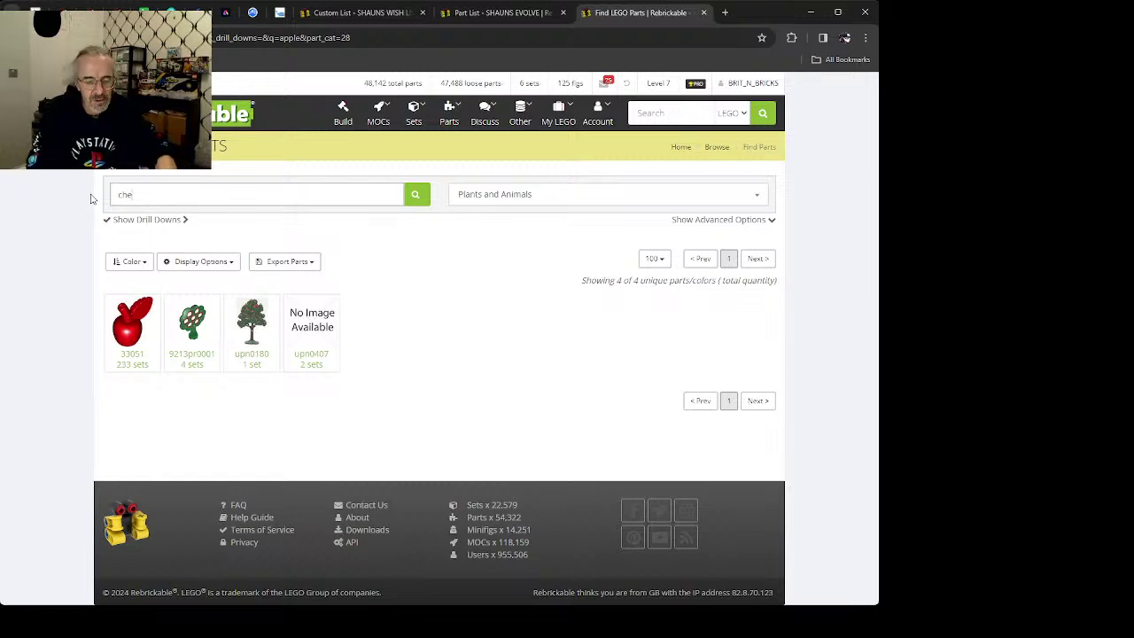
pyautogui.press('Return')
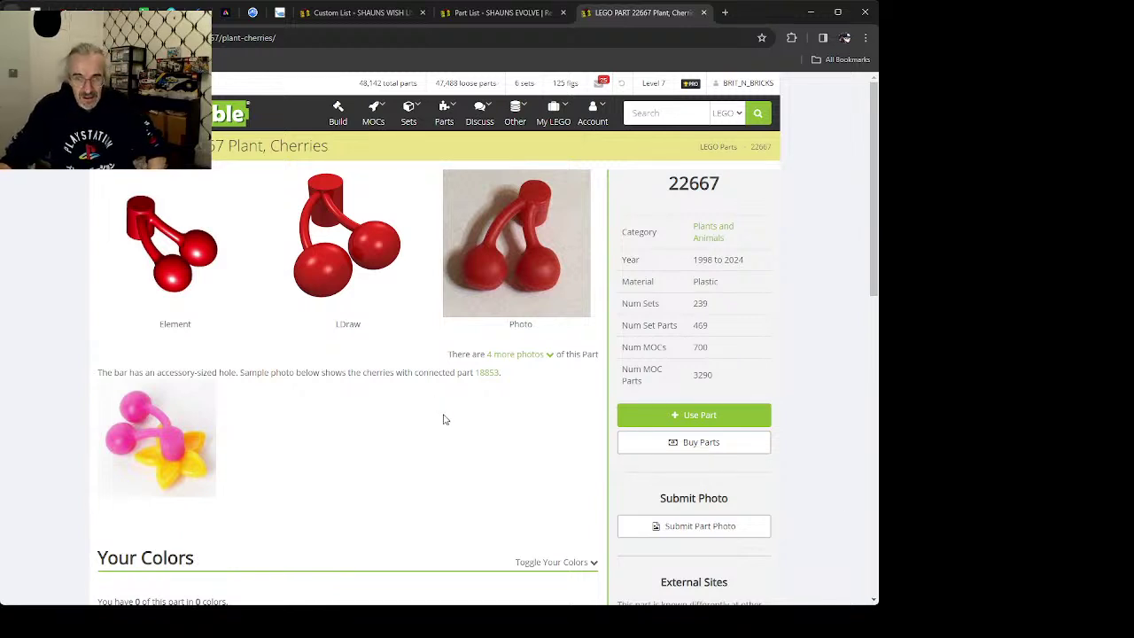
# Step: Examine the available colors of the cherries part, viewing the Dark Pink and Medium Dark Pink versions
pyautogui.scroll(-3, 426, 271)
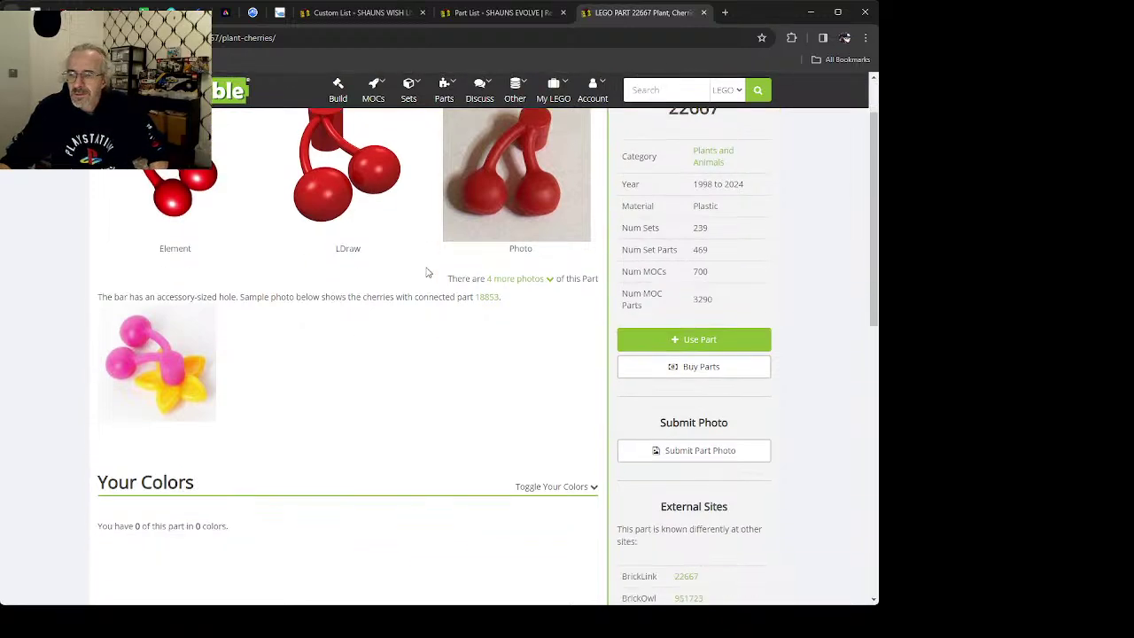
pyautogui.scroll(3, 426, 270)
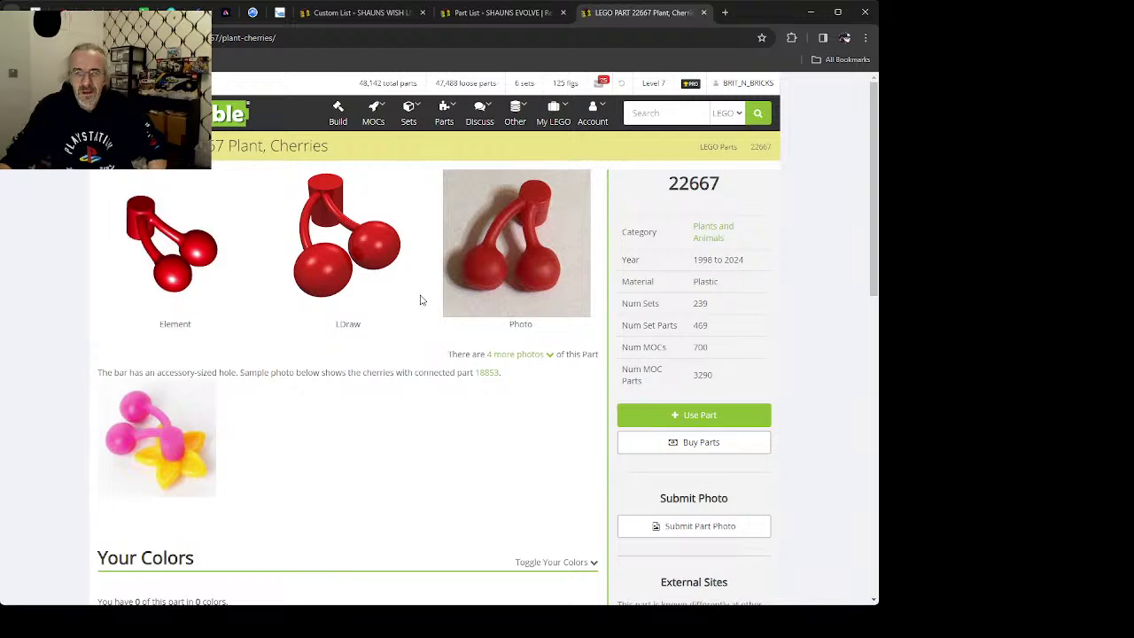
pyautogui.scroll(-3, 393, 349)
pyautogui.scroll(-5, 278, 309)
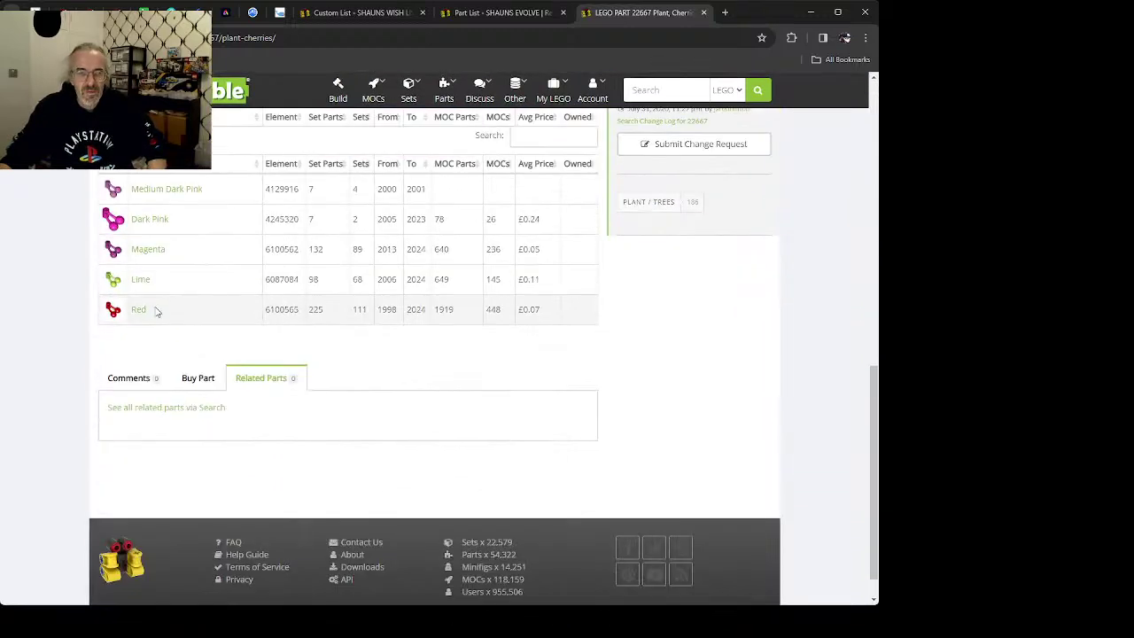
pyautogui.click(146, 218)
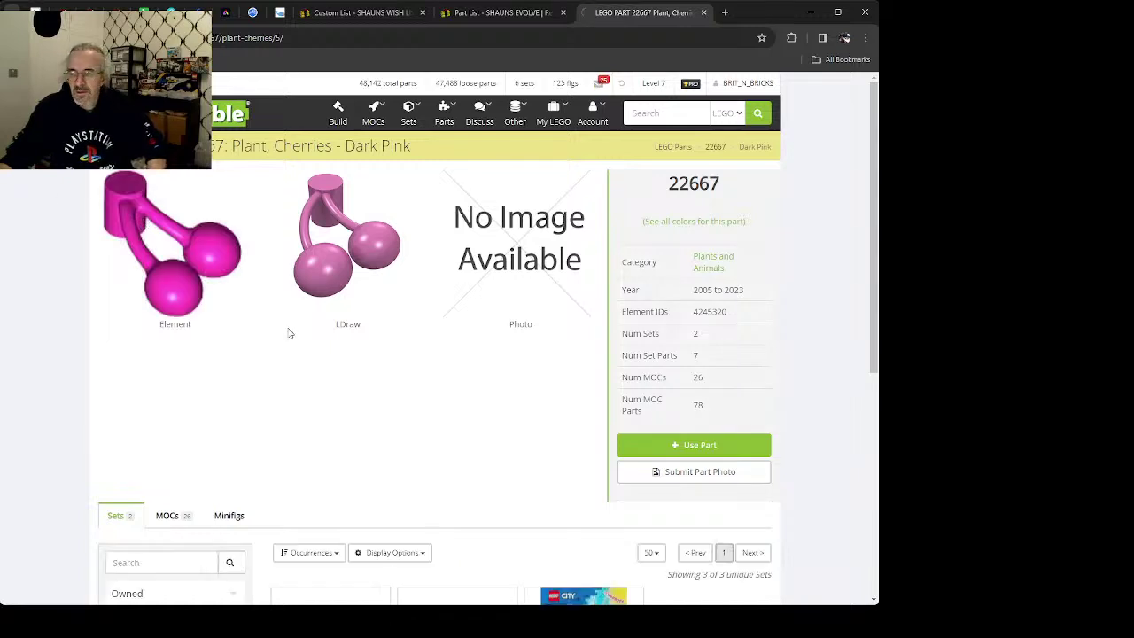
pyautogui.scroll(-10, 288, 331)
pyautogui.click(150, 151)
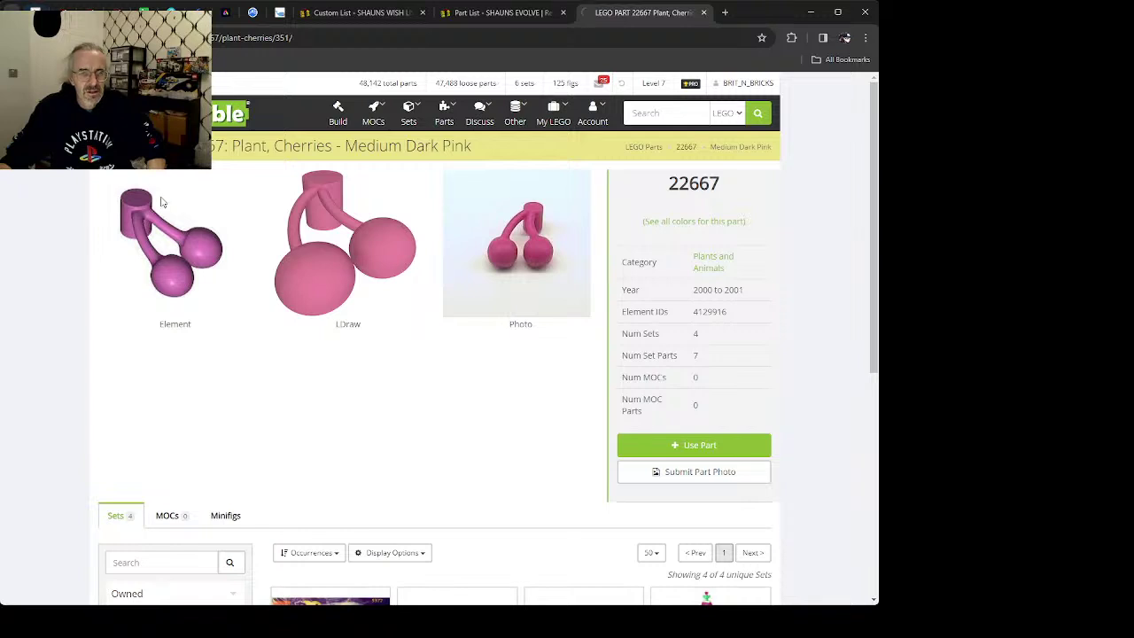
pyautogui.scroll(-10, 162, 203)
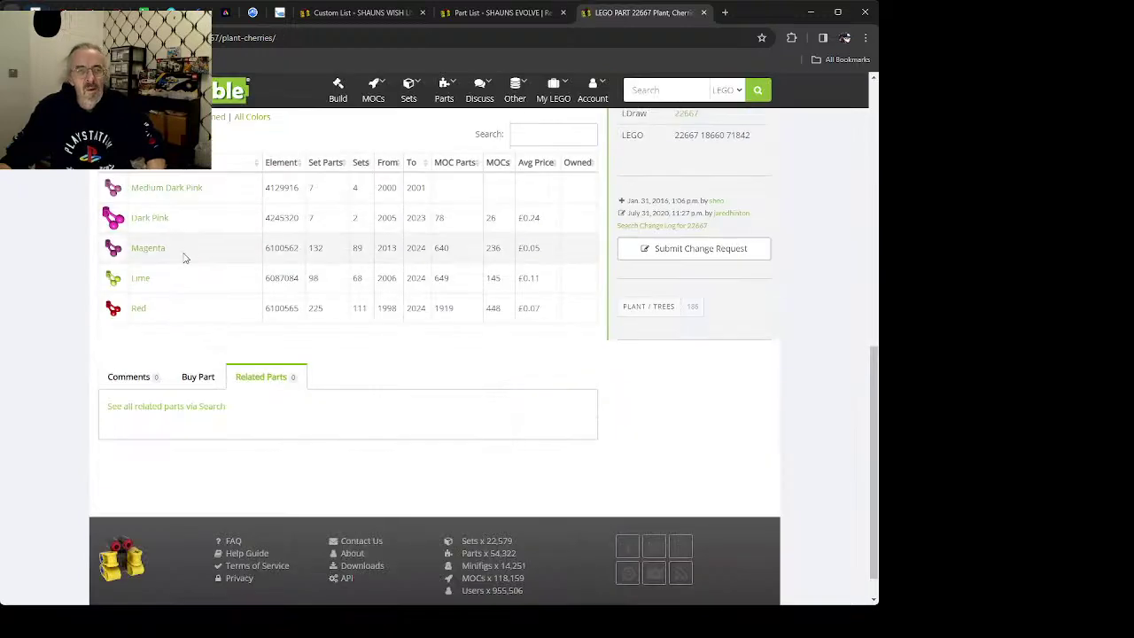
# Step: Open the Magenta version of the cherries part and look through the sets that contain it
pyautogui.click(147, 248)
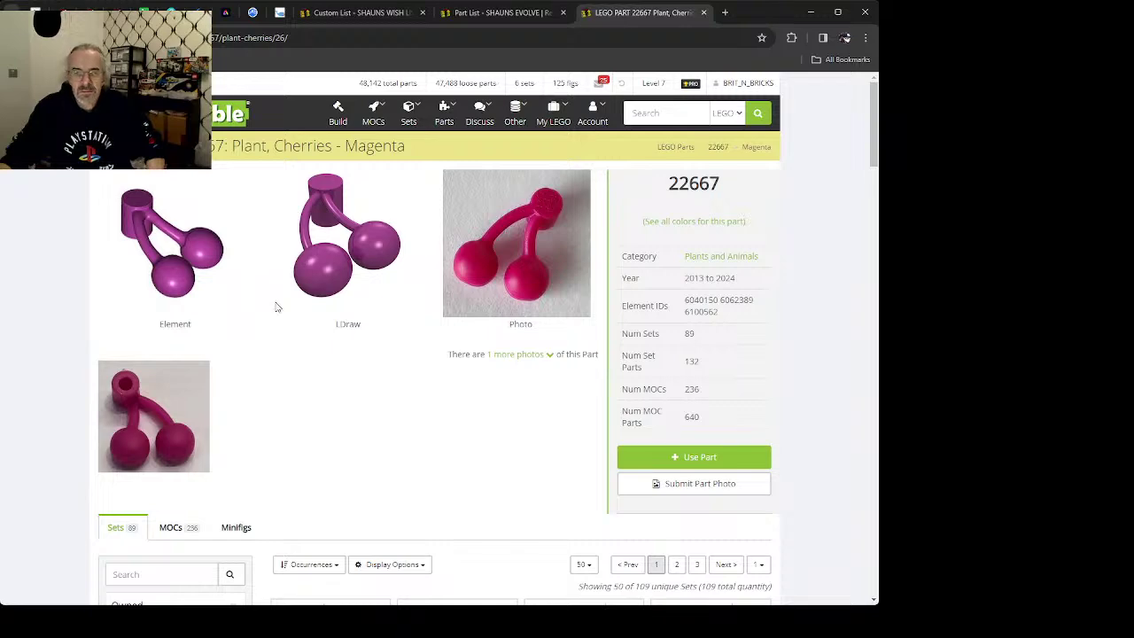
pyautogui.scroll(-2, 395, 361)
pyautogui.scroll(-2, 381, 341)
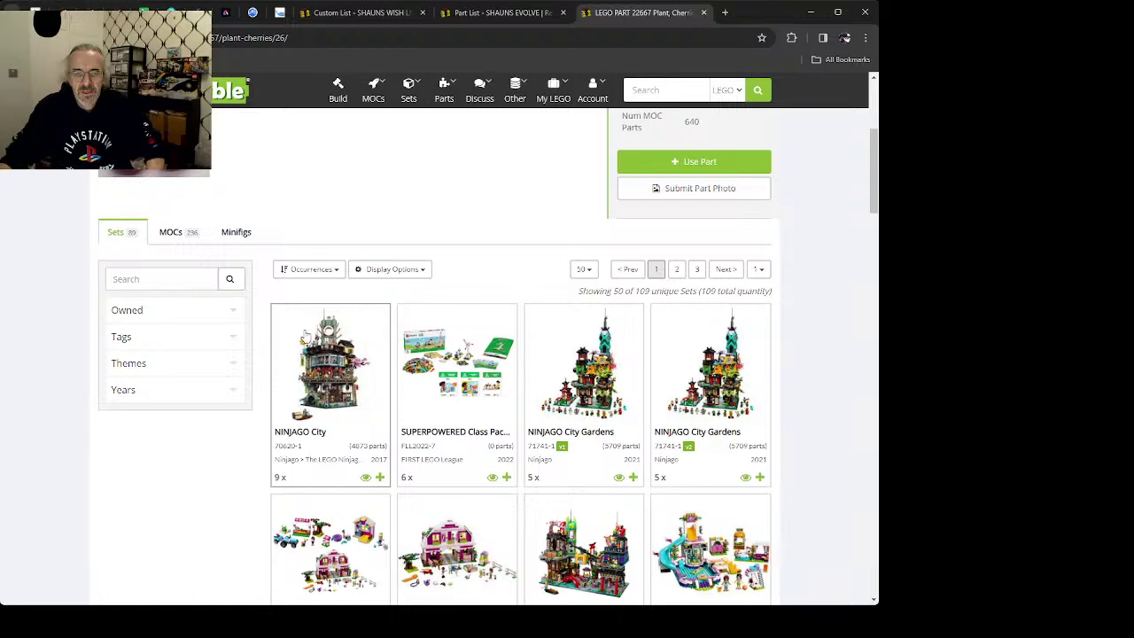
pyautogui.scroll(-1, 293, 350)
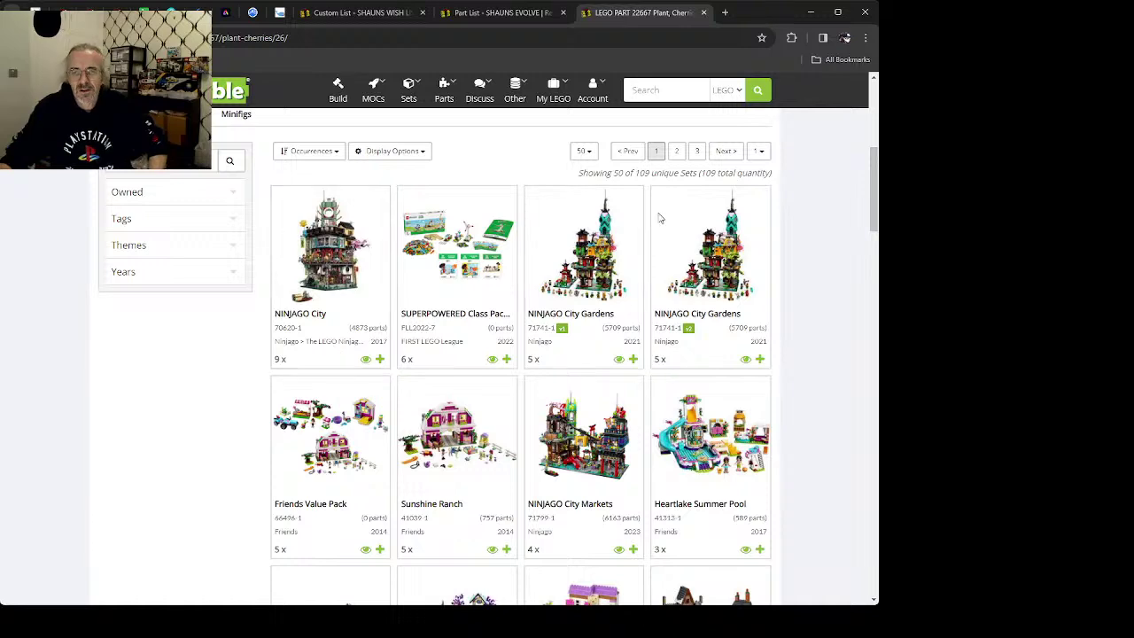
# Step: Add 4 Magenta cherries to the SHAUNS EVOLVE part list, keeping the part dialog open
pyautogui.scroll(3, 523, 283)
pyautogui.click(648, 280)
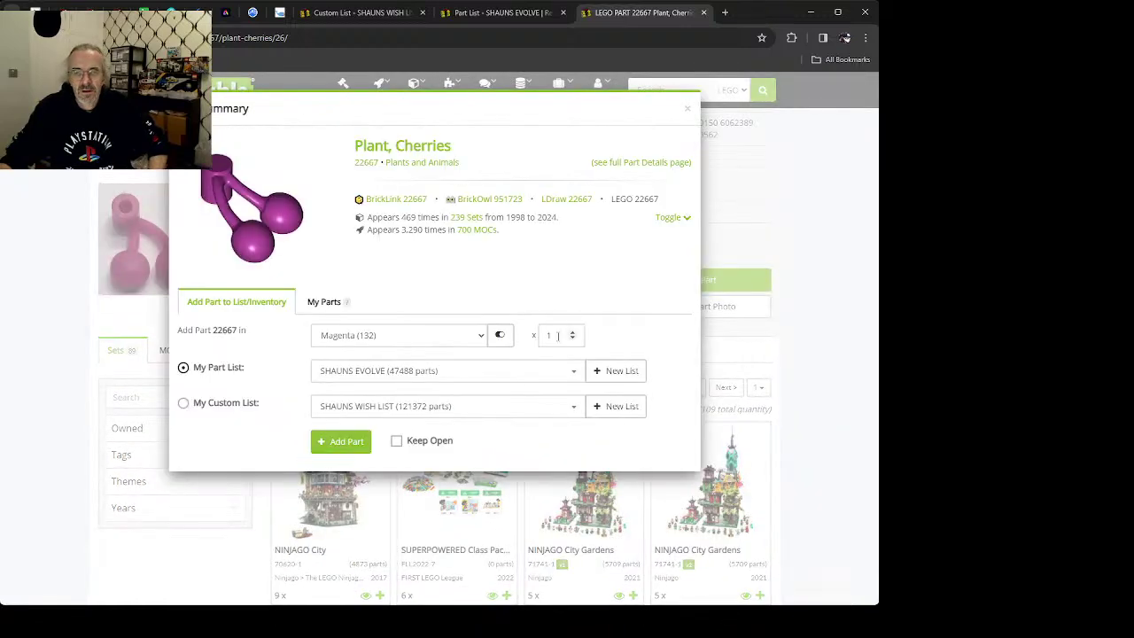
pyautogui.click(396, 440)
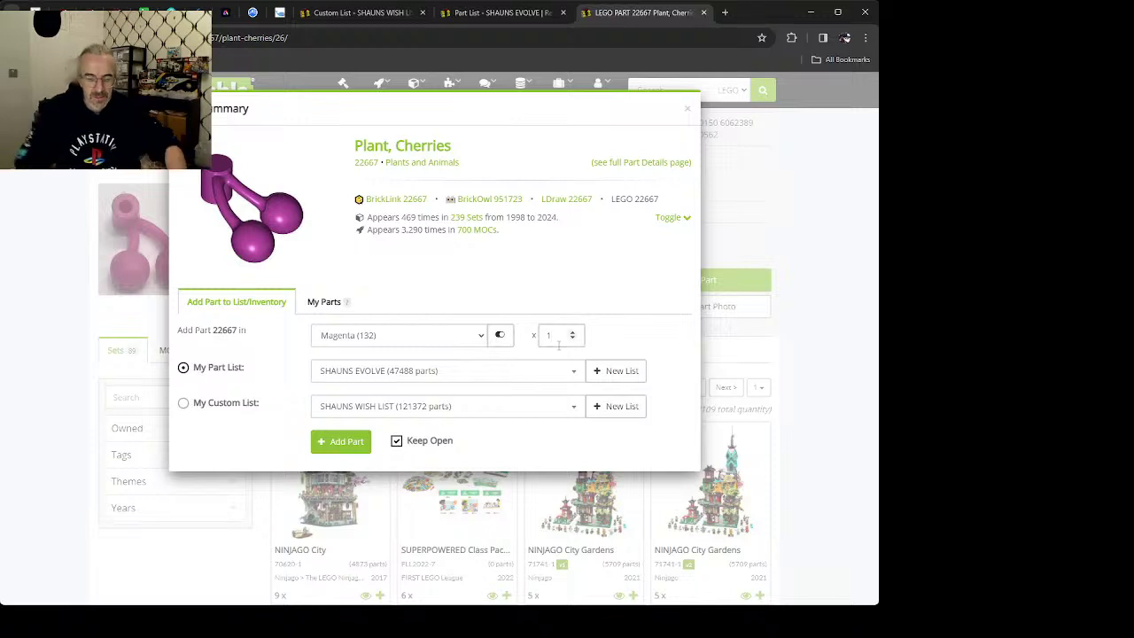
pyautogui.press('Return')
# Step: Add 5 Magenta cherries to the SHAUNS WISH LIST custom list and close the part dialog
pyautogui.write('5')
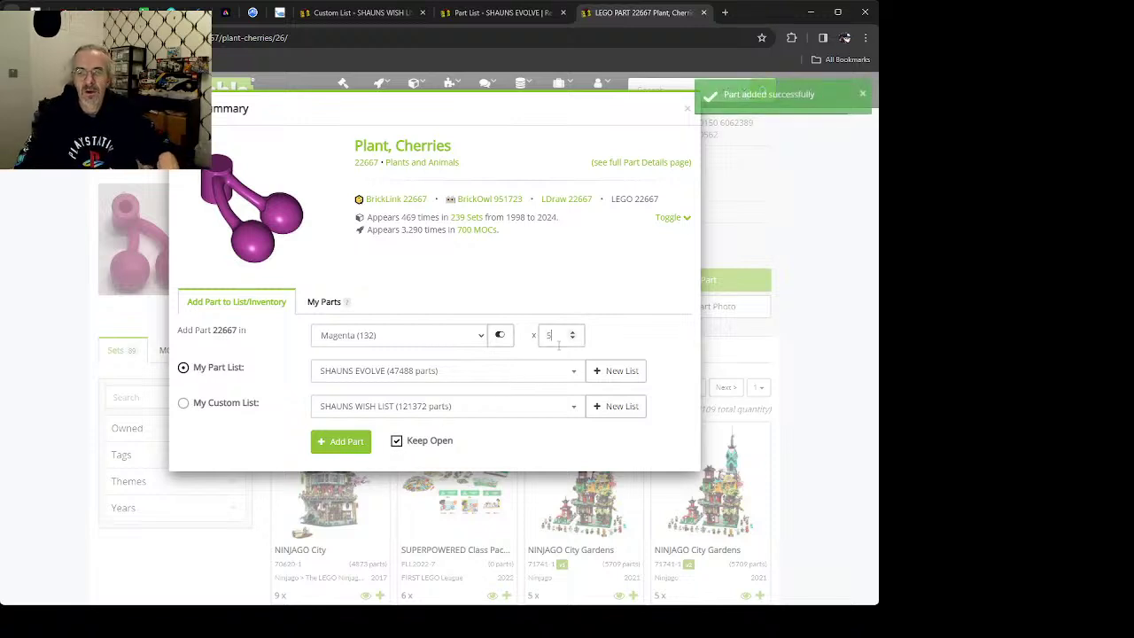
pyautogui.click(183, 404)
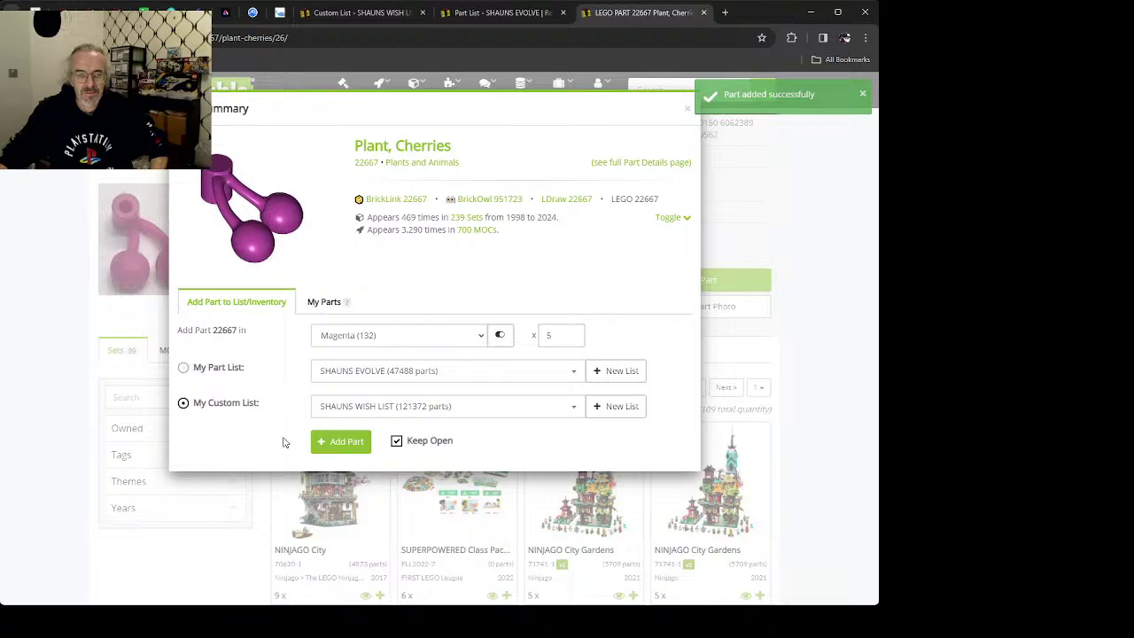
pyautogui.click(341, 441)
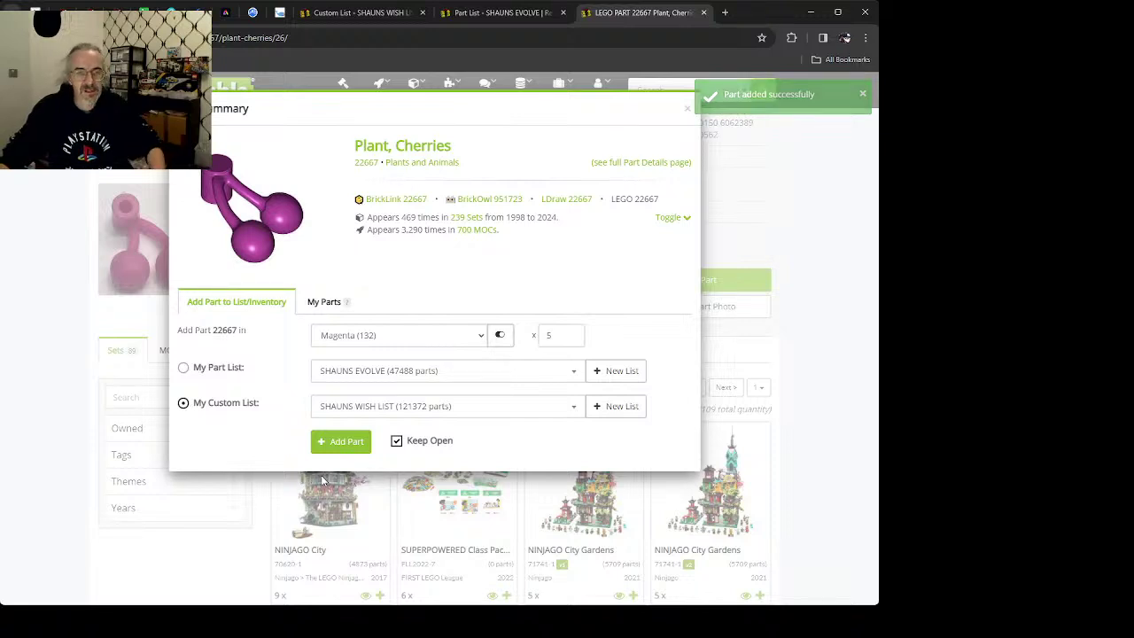
pyautogui.click(78, 333)
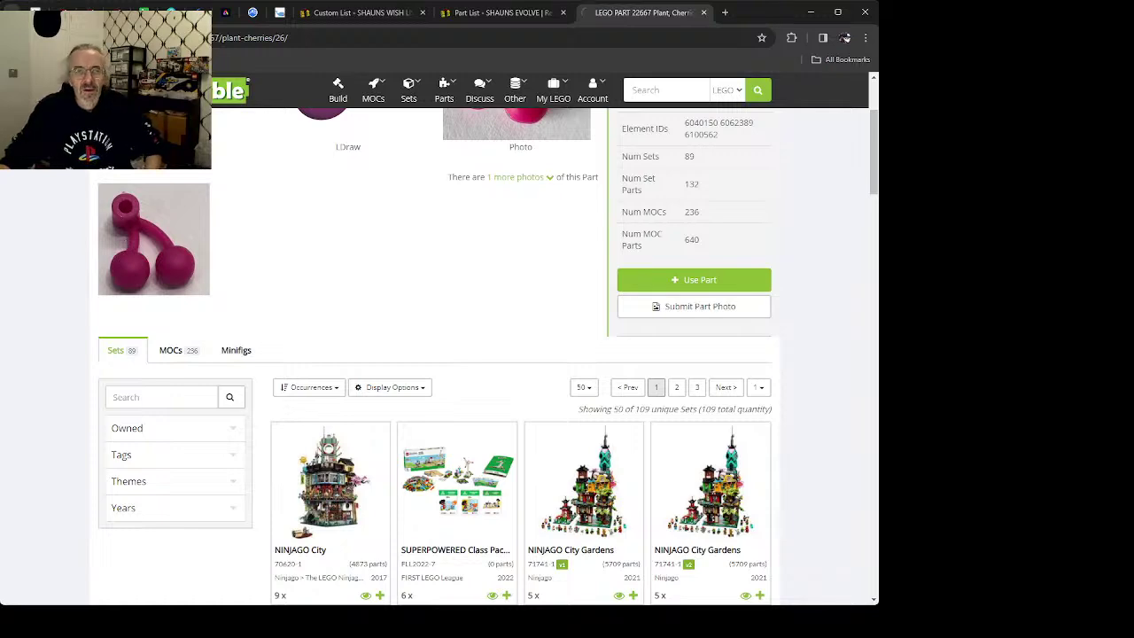
# Step: Return to the wish list and set the quantity of the Bright Light Orange flower plate 33291 to 14
pyautogui.hotkey('alt', 'Left')
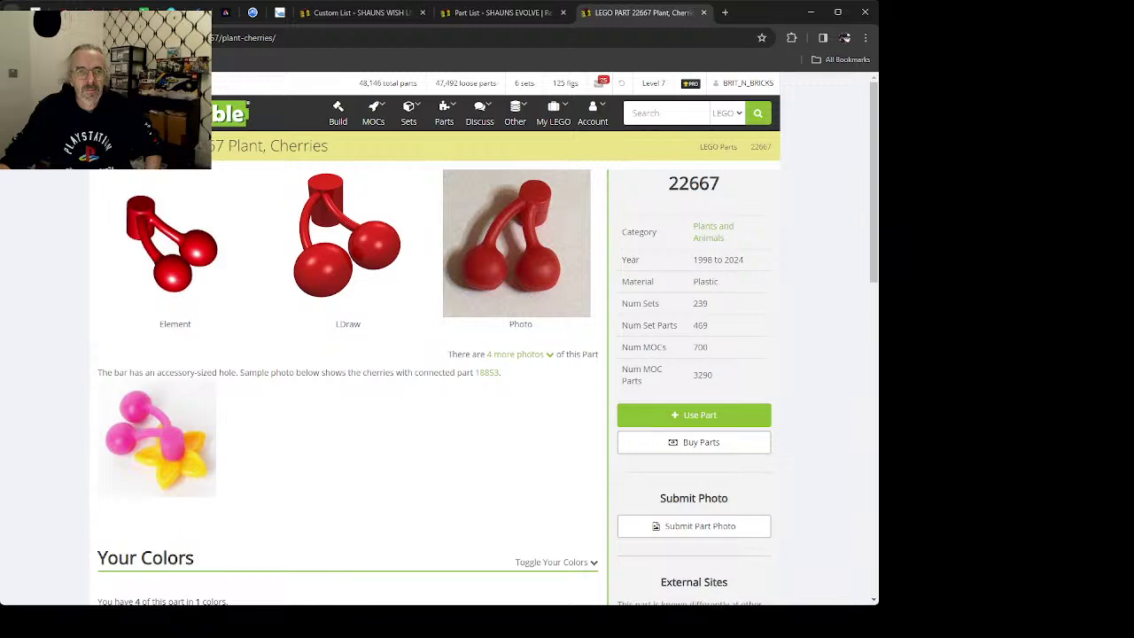
pyautogui.hotkey('alt', 'Left')
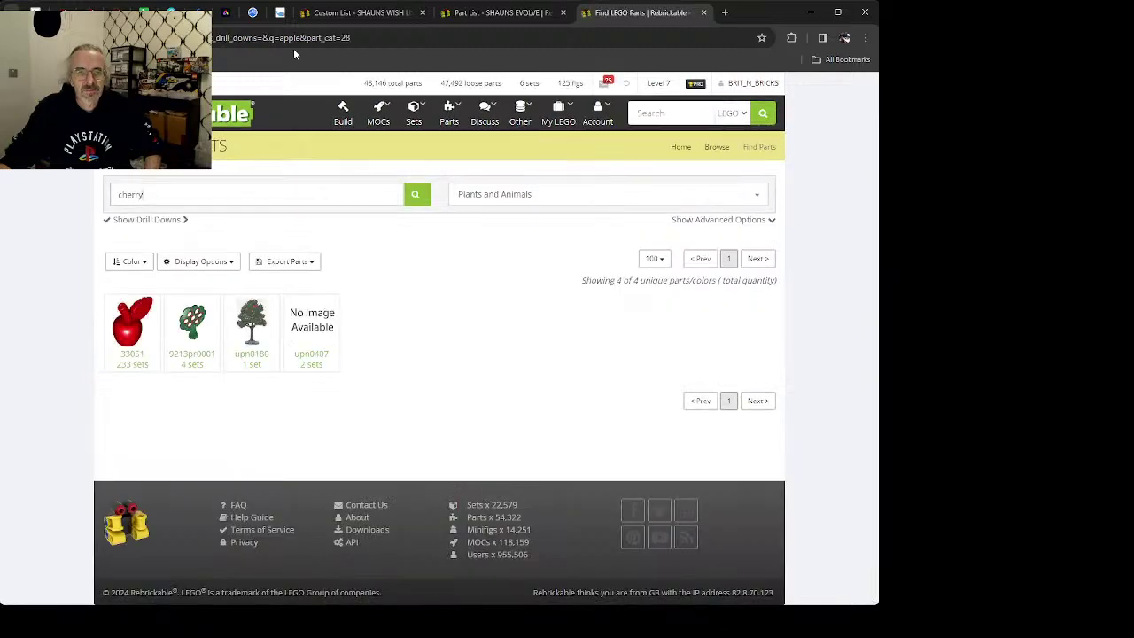
pyautogui.click(372, 11)
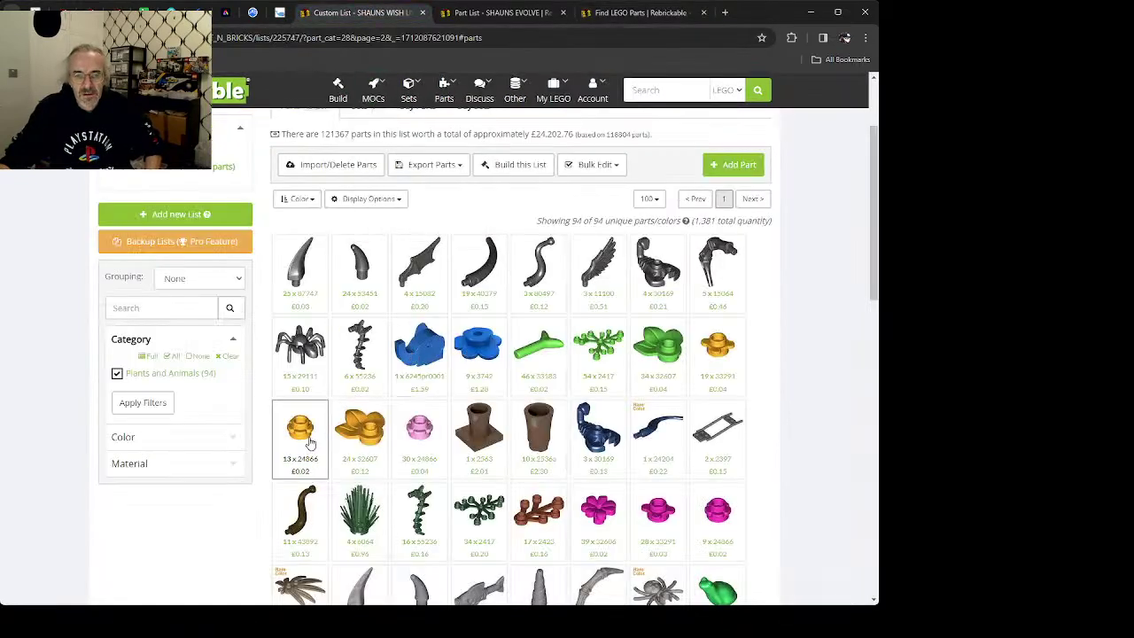
pyautogui.click(718, 348)
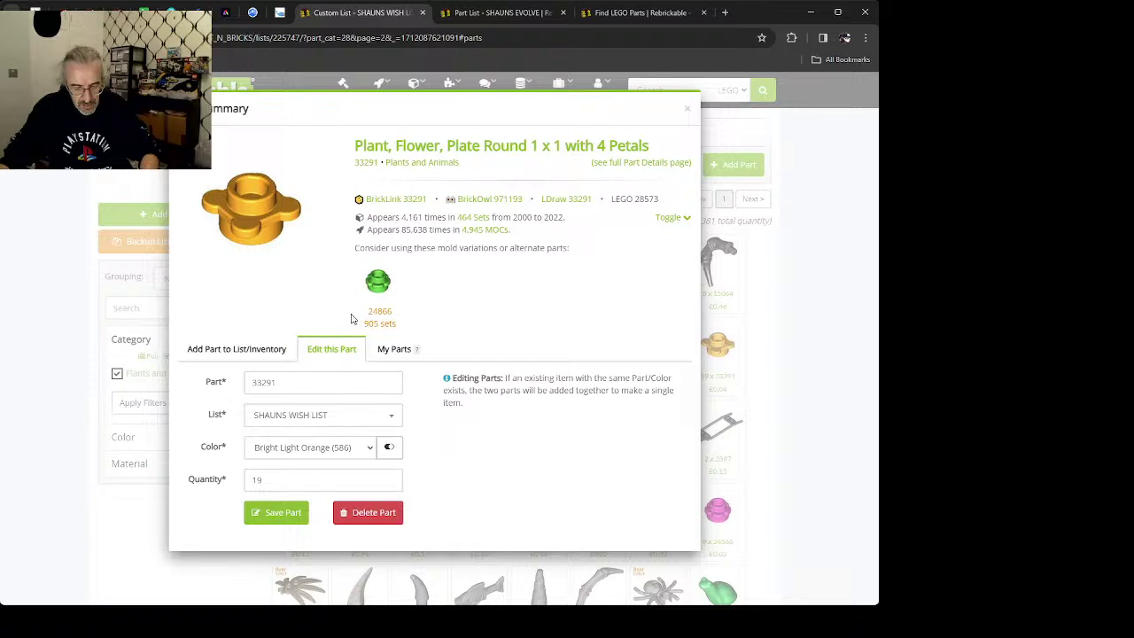
pyautogui.click(271, 478)
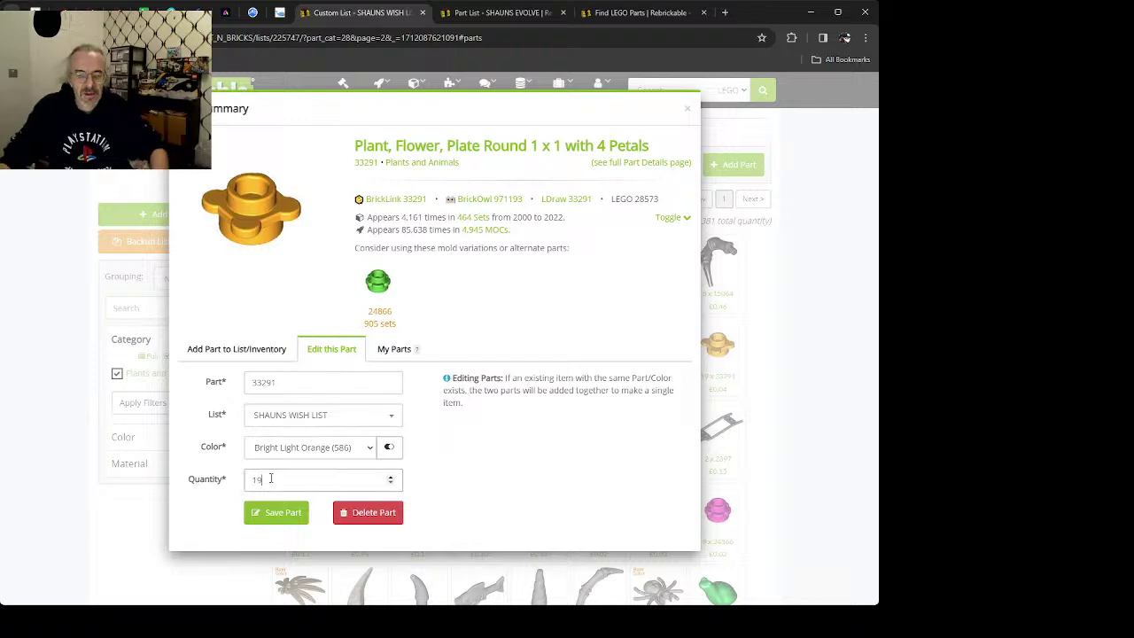
pyautogui.press('BackSpace')
pyautogui.write('4')
pyautogui.press('Return')
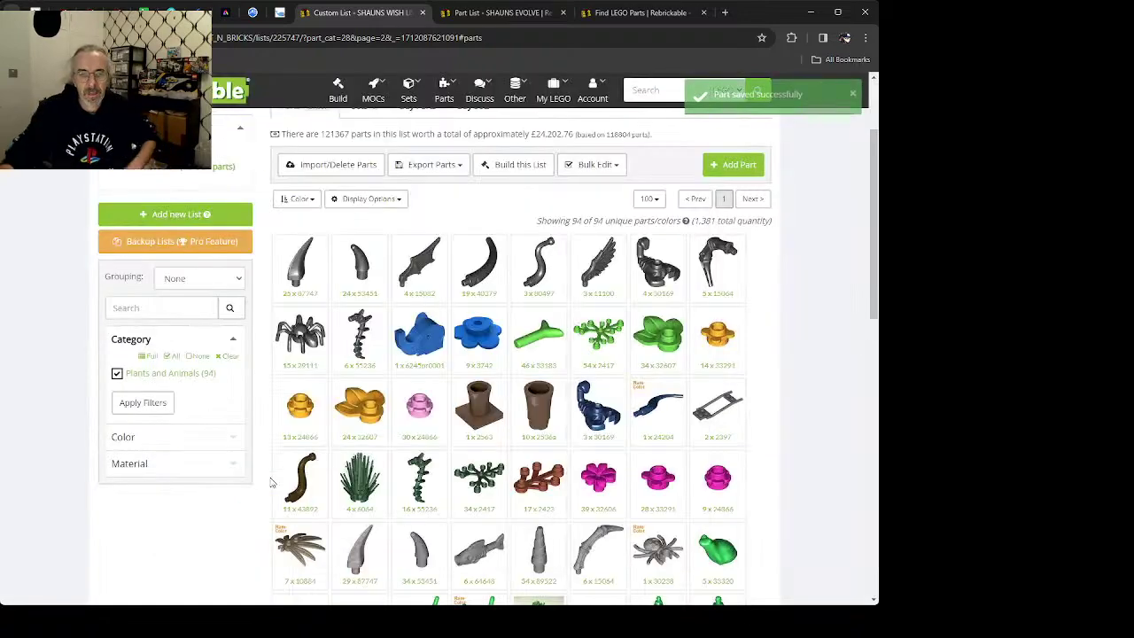
# Step: Add 5 of the Bright Light Orange flower plate 33291 to the SHAUNS EVOLVE part list
pyautogui.click(719, 335)
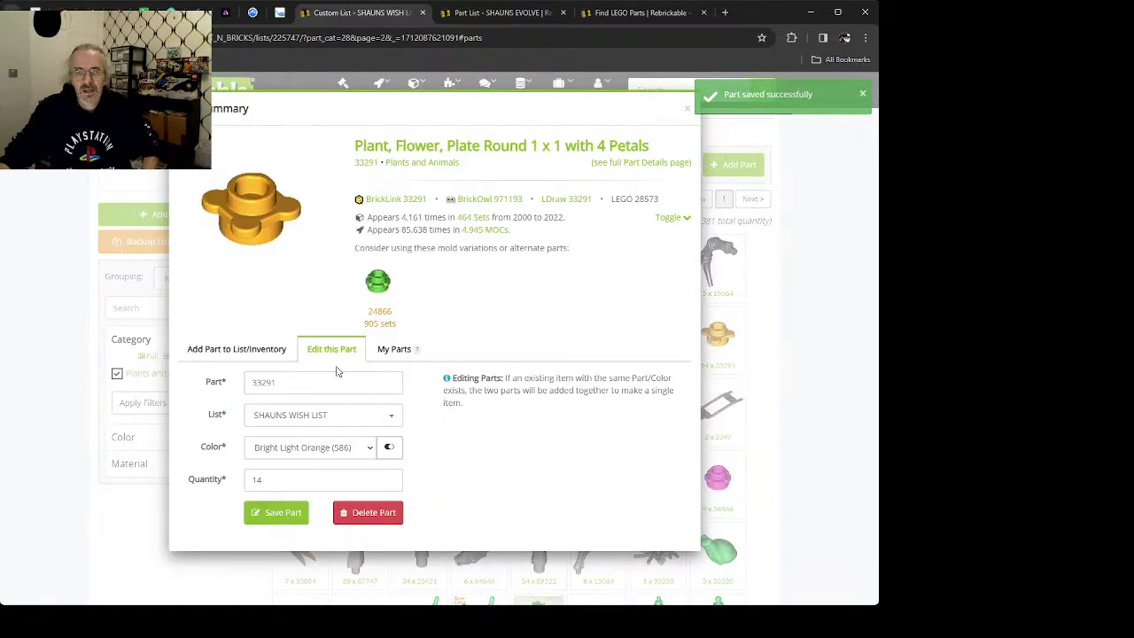
pyautogui.click(236, 350)
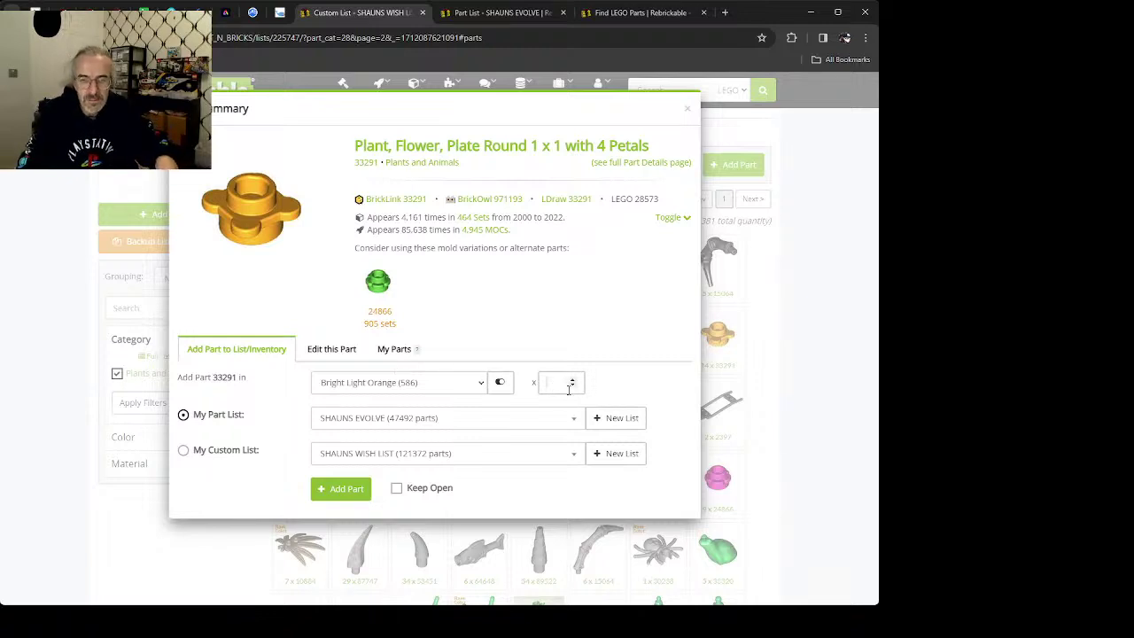
pyautogui.press('Return')
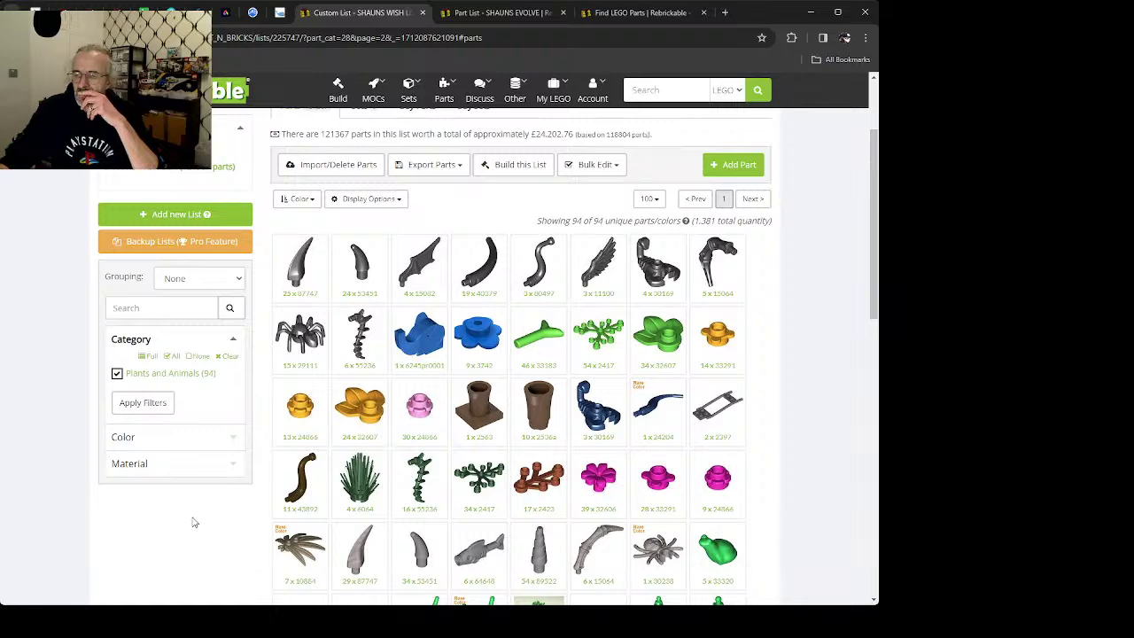
# Step: Show all part categories and filter the wish list to Plates Round Curved and Dishes
pyautogui.scroll(-4, 425, 390)
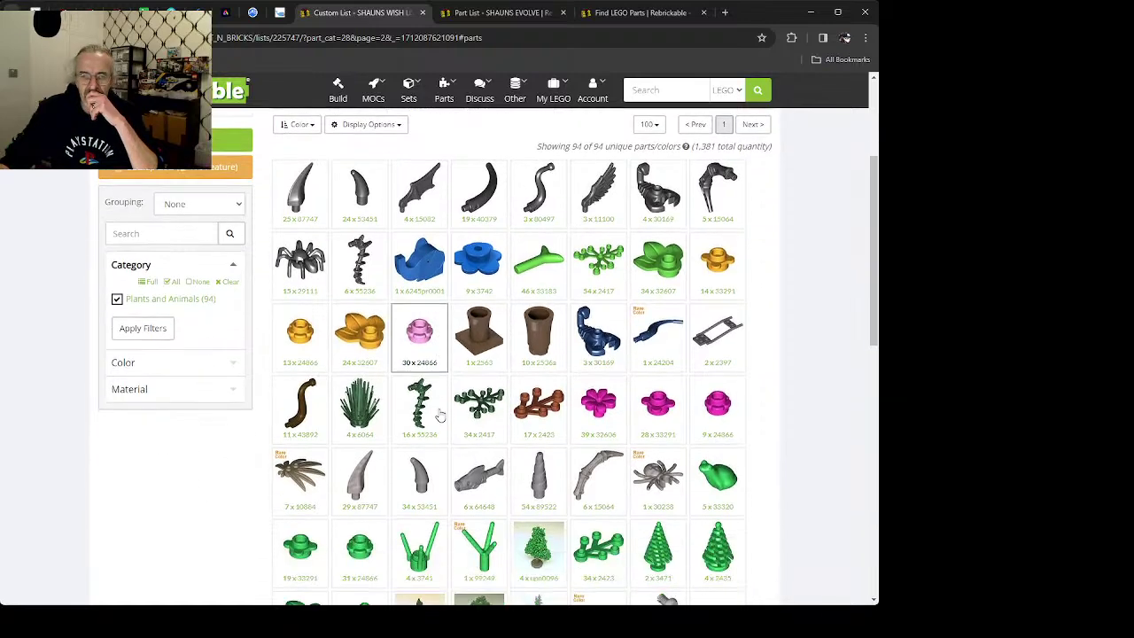
pyautogui.scroll(4, 440, 416)
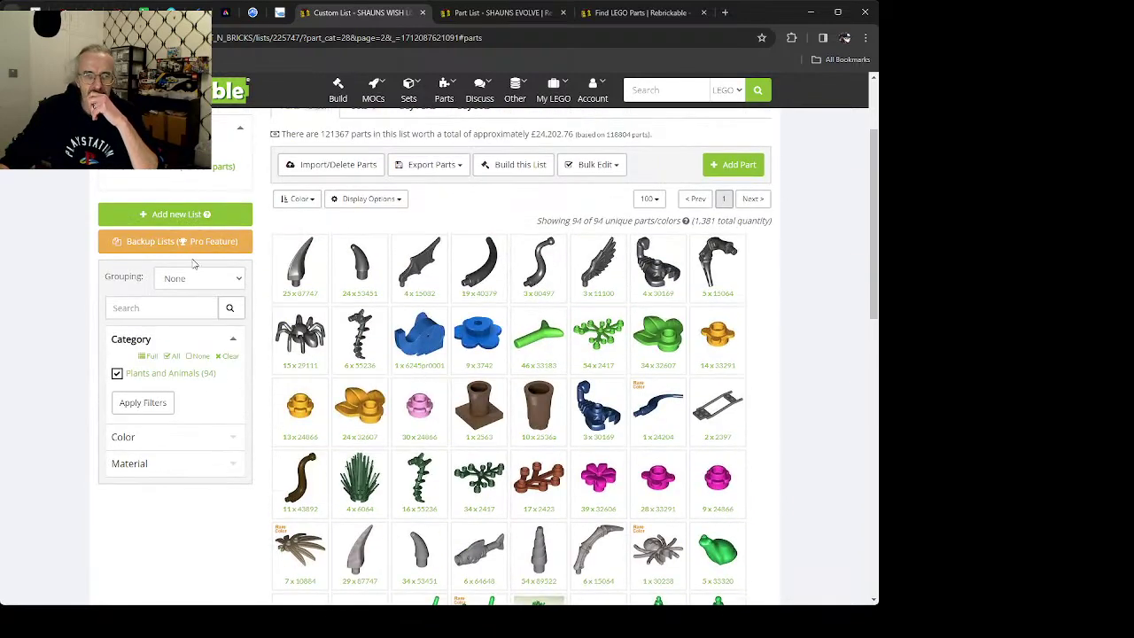
pyautogui.click(147, 356)
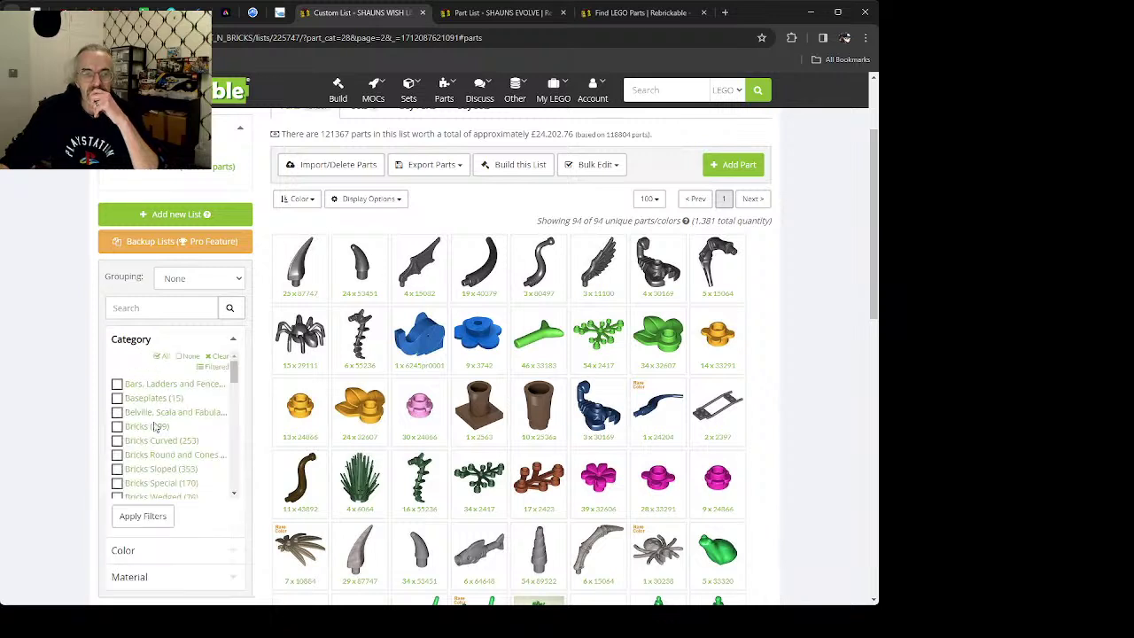
pyautogui.scroll(-4, 157, 425)
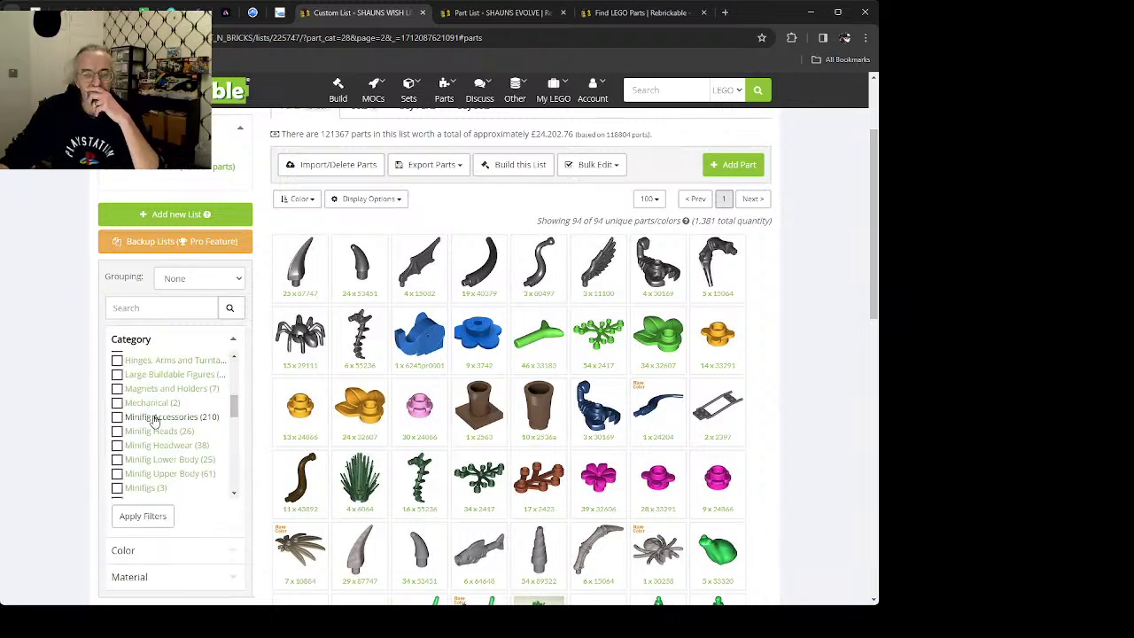
pyautogui.scroll(-3, 151, 425)
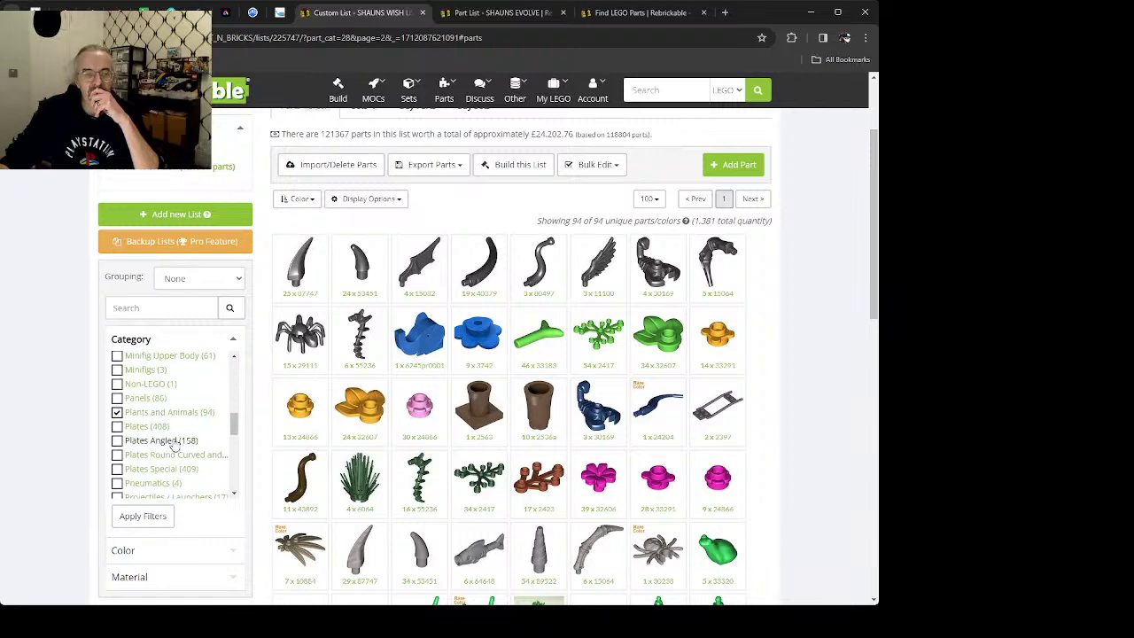
pyautogui.click(163, 455)
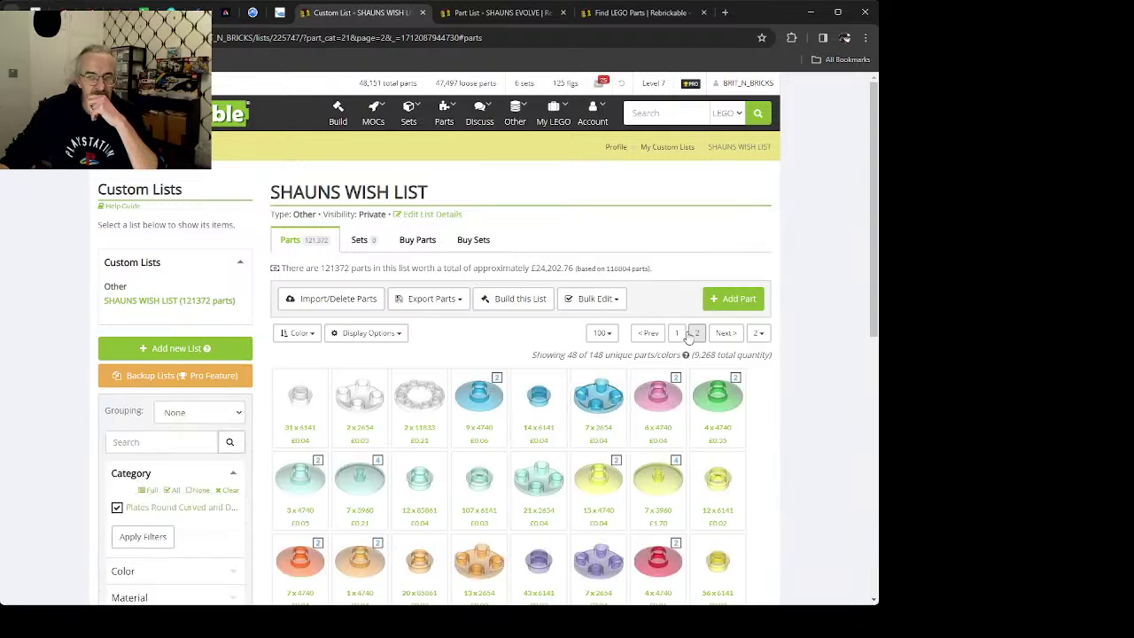
# Step: Go to the first page of wish list results and set the Bright Pink swirled plate 15470 quantity to 14
pyautogui.click(679, 333)
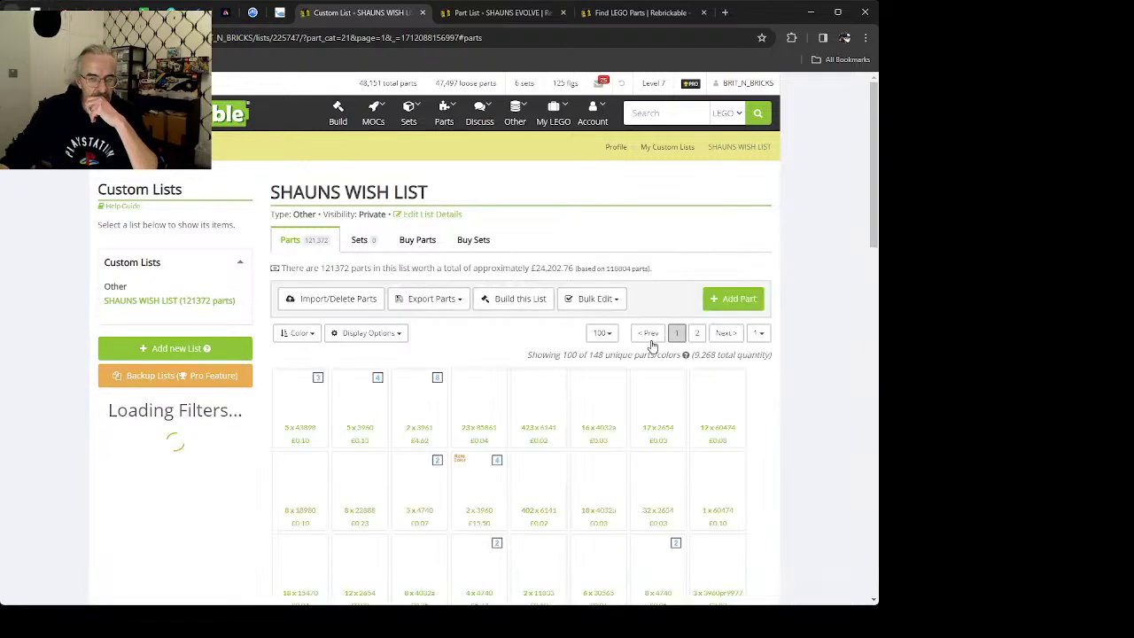
pyautogui.scroll(-2, 373, 512)
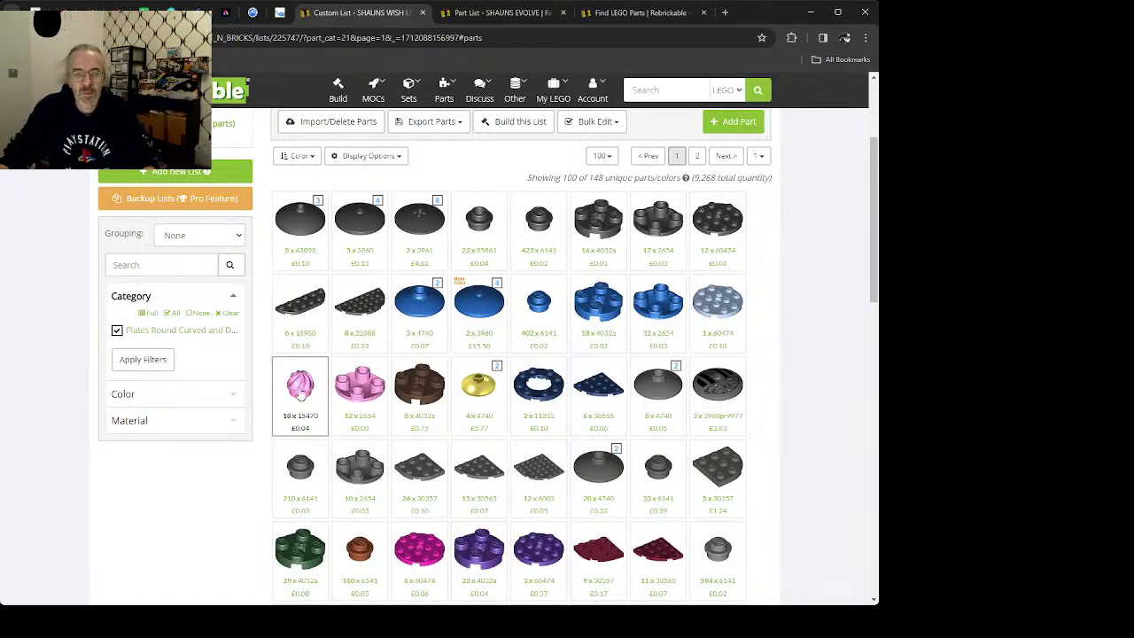
pyautogui.click(300, 397)
pyautogui.click(270, 431)
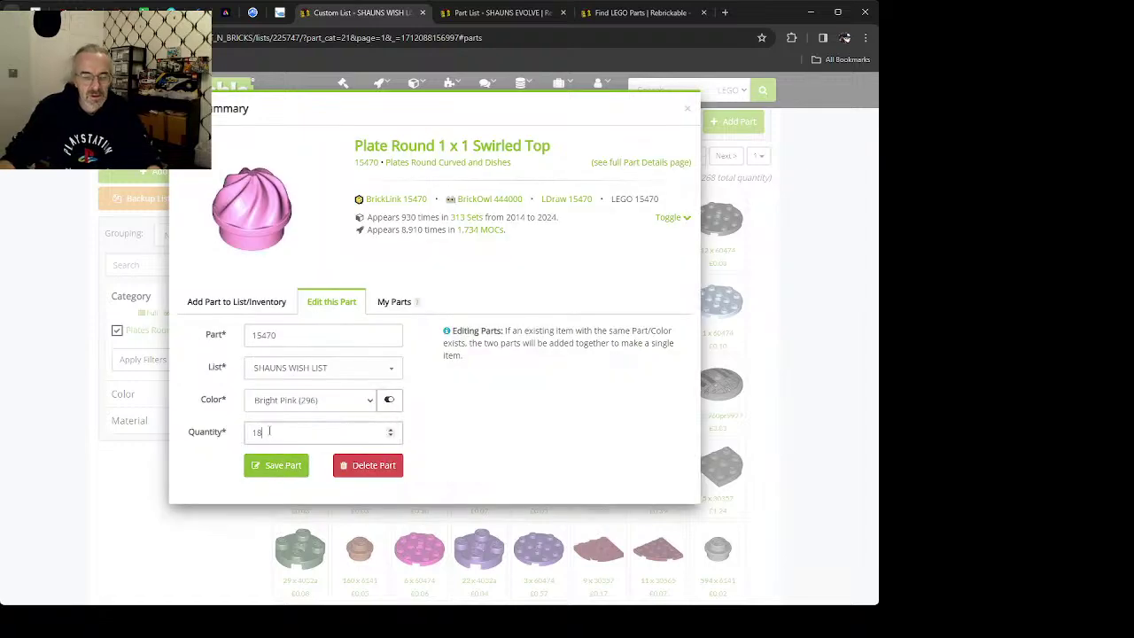
pyautogui.click(276, 465)
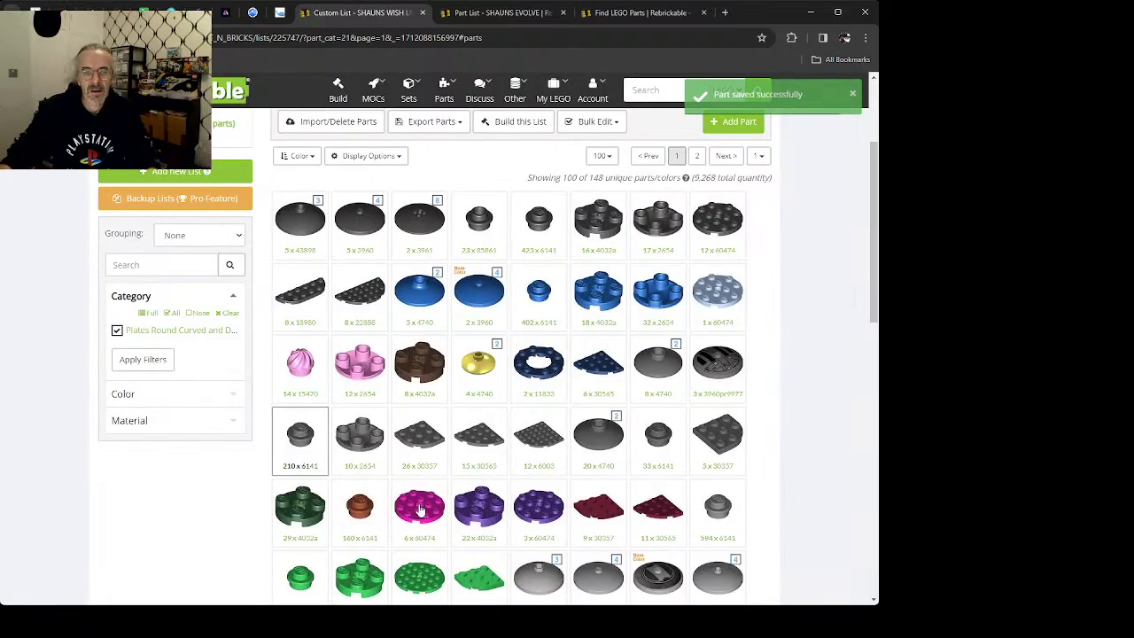
# Step: Add 4 of the Bright Pink swirled plate 15470 to the SHAUNS EVOLVE part list
pyautogui.click(303, 359)
pyautogui.click(237, 302)
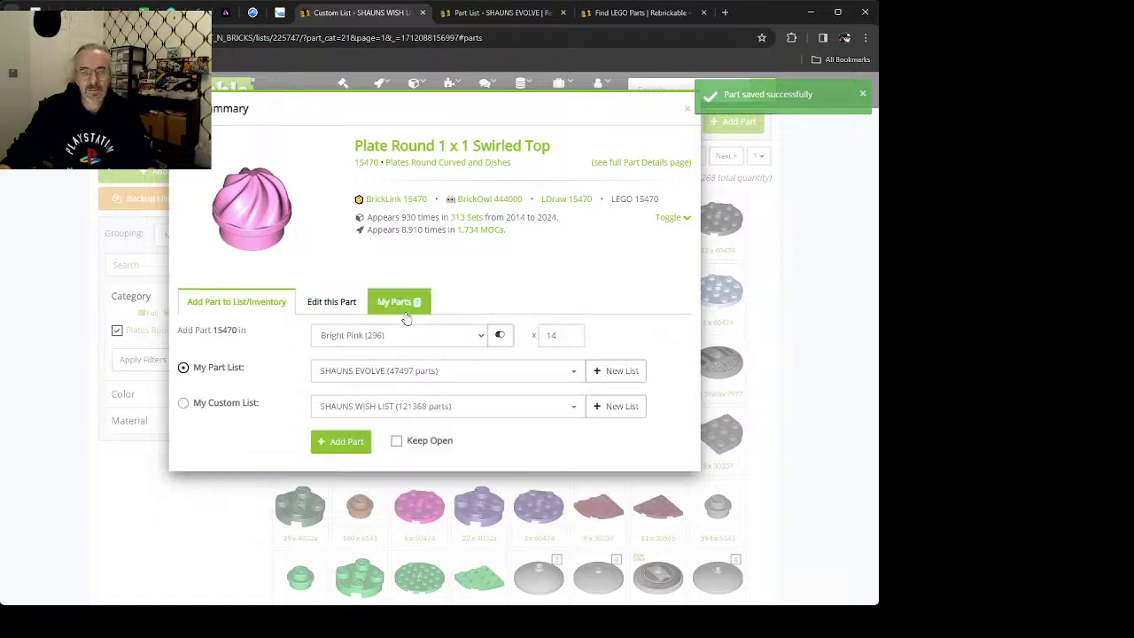
pyautogui.press('Left')
pyautogui.press('BackSpace')
pyautogui.press('Return')
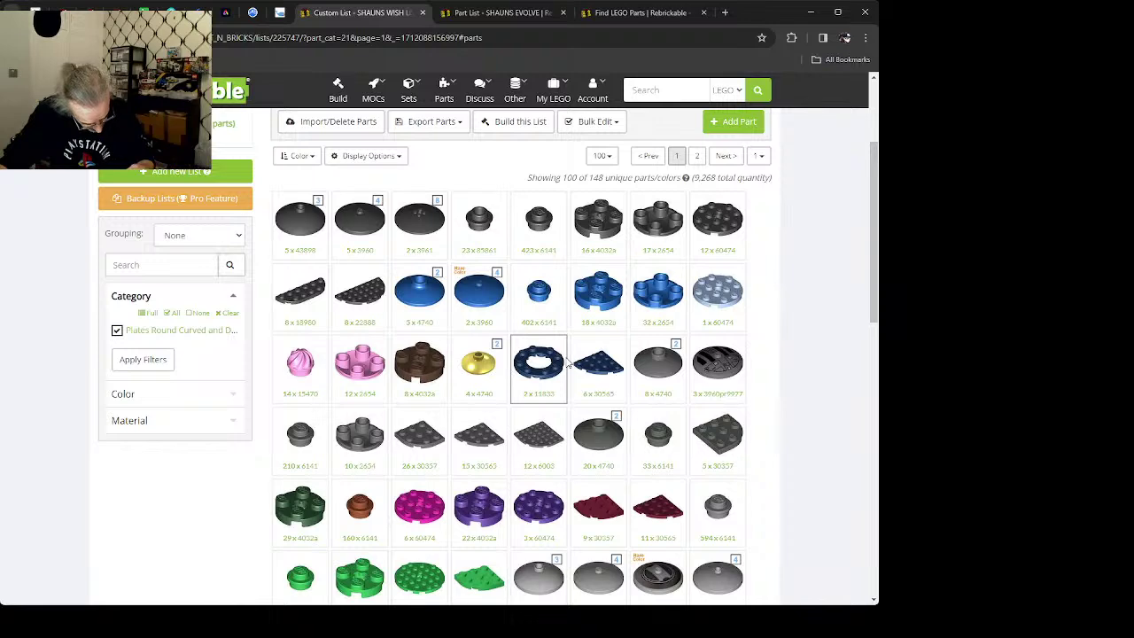
# Step: Set the wish list quantity of the Reddish Brown swirled plate 15470 to 25
pyautogui.scroll(-3, 487, 390)
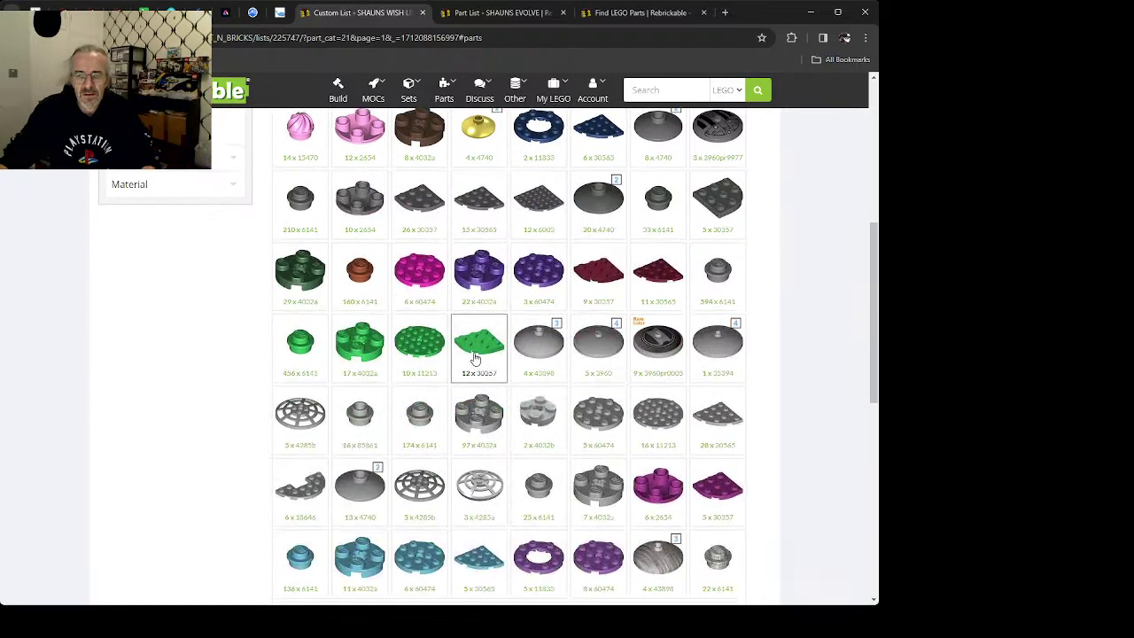
pyautogui.scroll(-1, 483, 355)
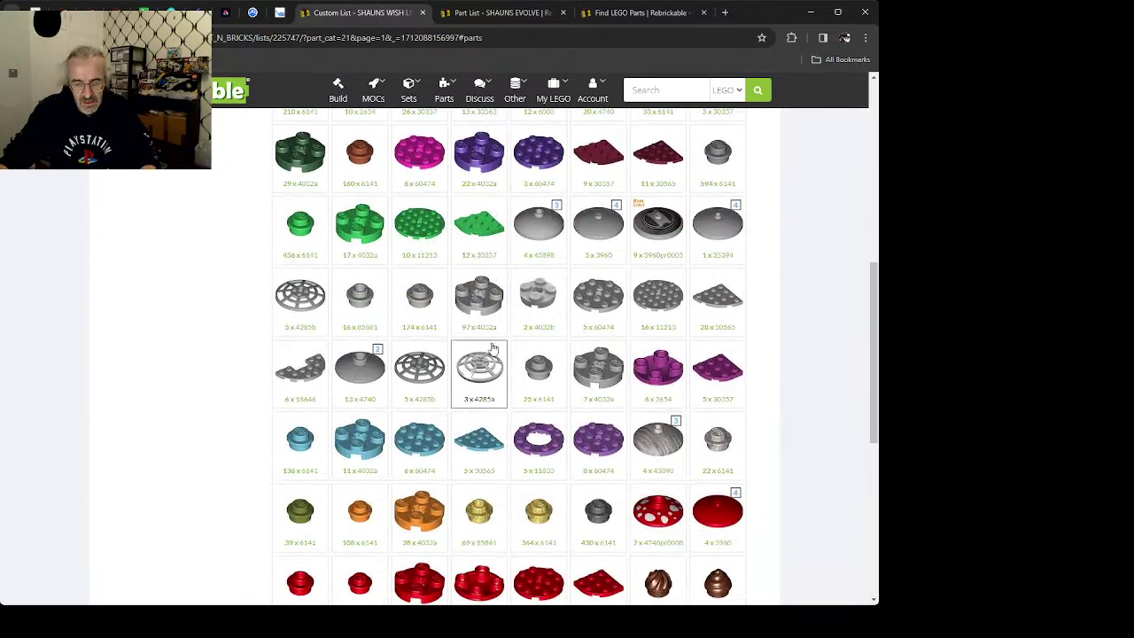
pyautogui.scroll(-1, 492, 348)
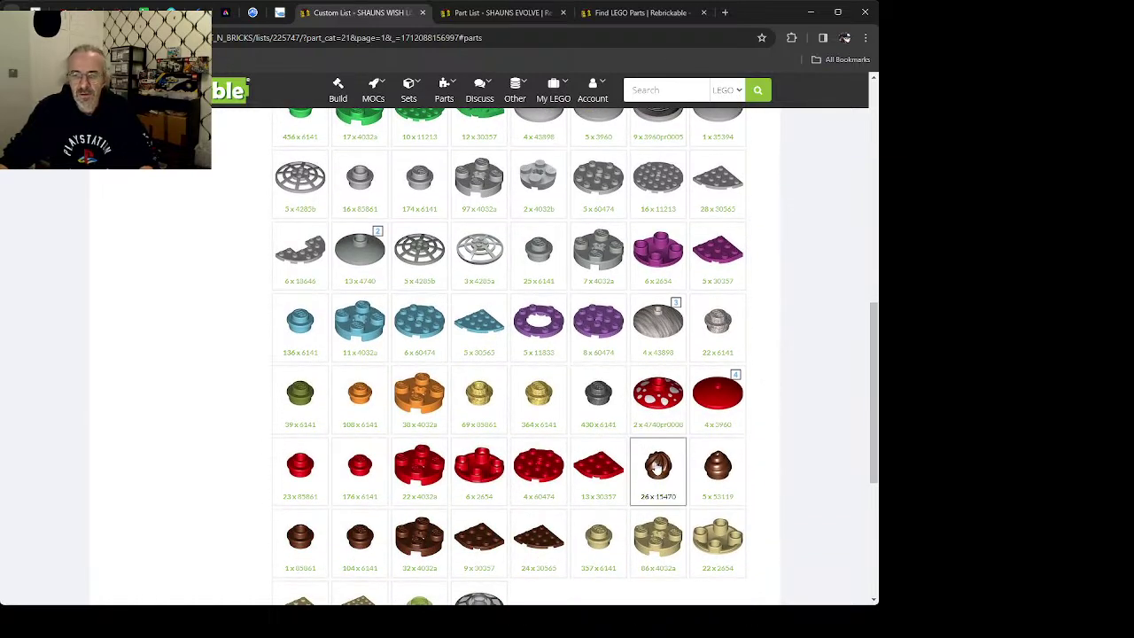
pyautogui.click(658, 464)
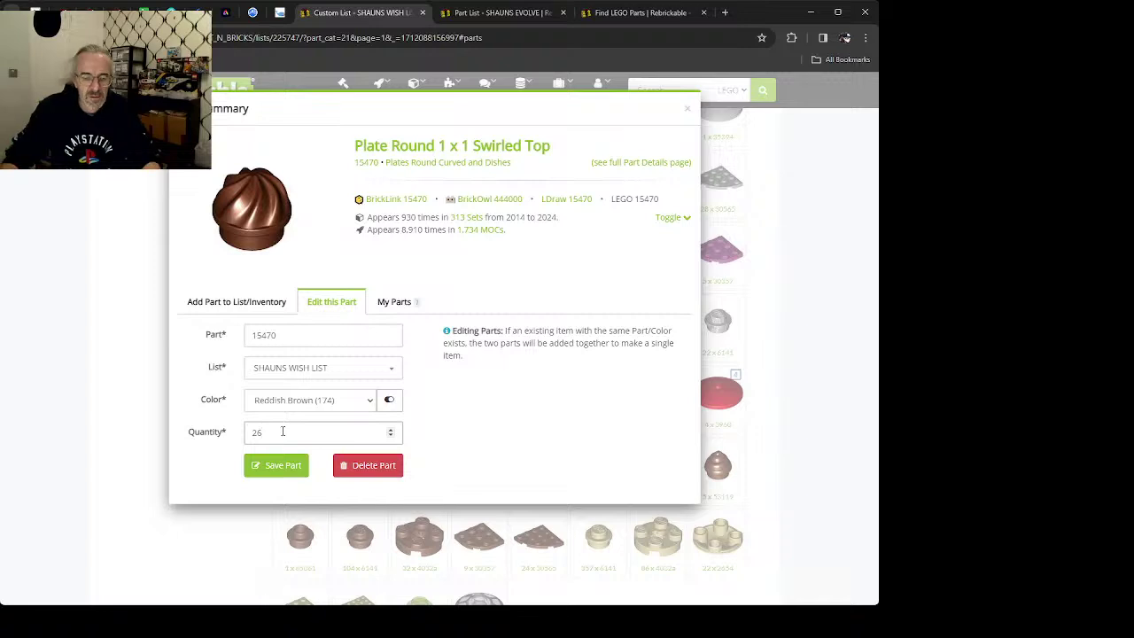
pyautogui.press('BackSpace')
pyautogui.write('5')
pyautogui.press('Return')
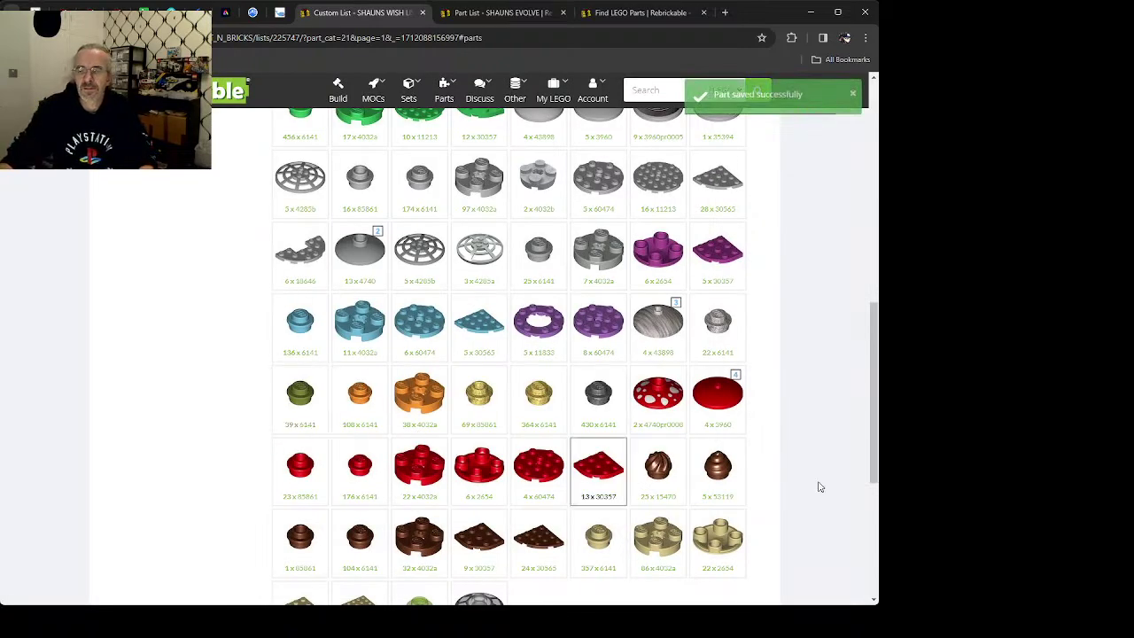
# Step: Add 1 of the Reddish Brown swirled plate 15470 to the SHAUNS EVOLVE part list
pyautogui.click(657, 464)
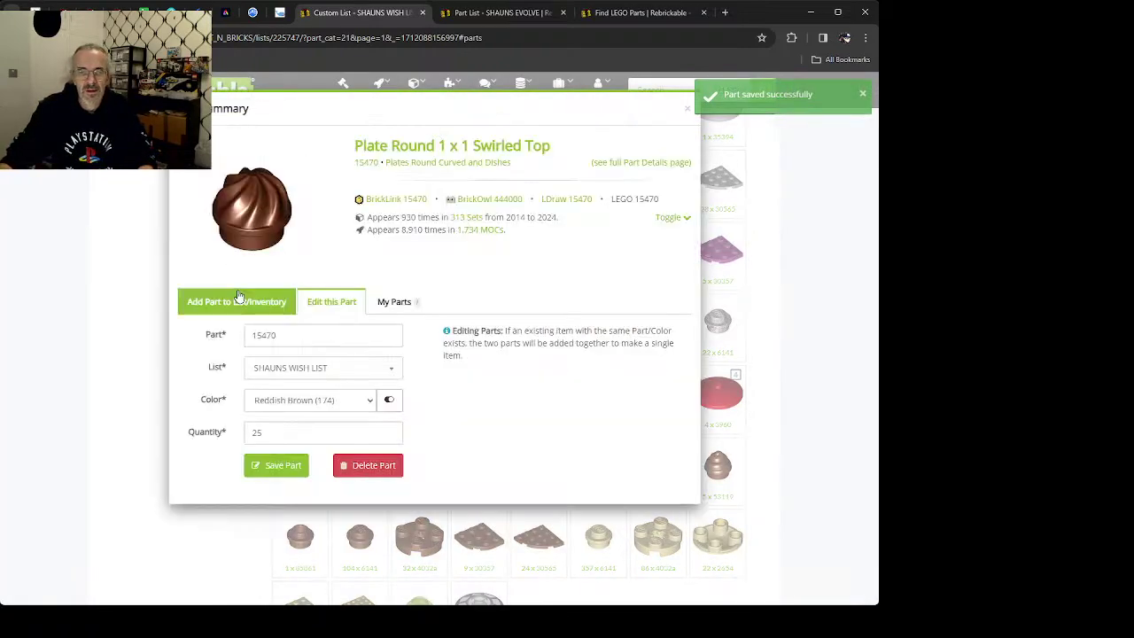
pyautogui.click(236, 301)
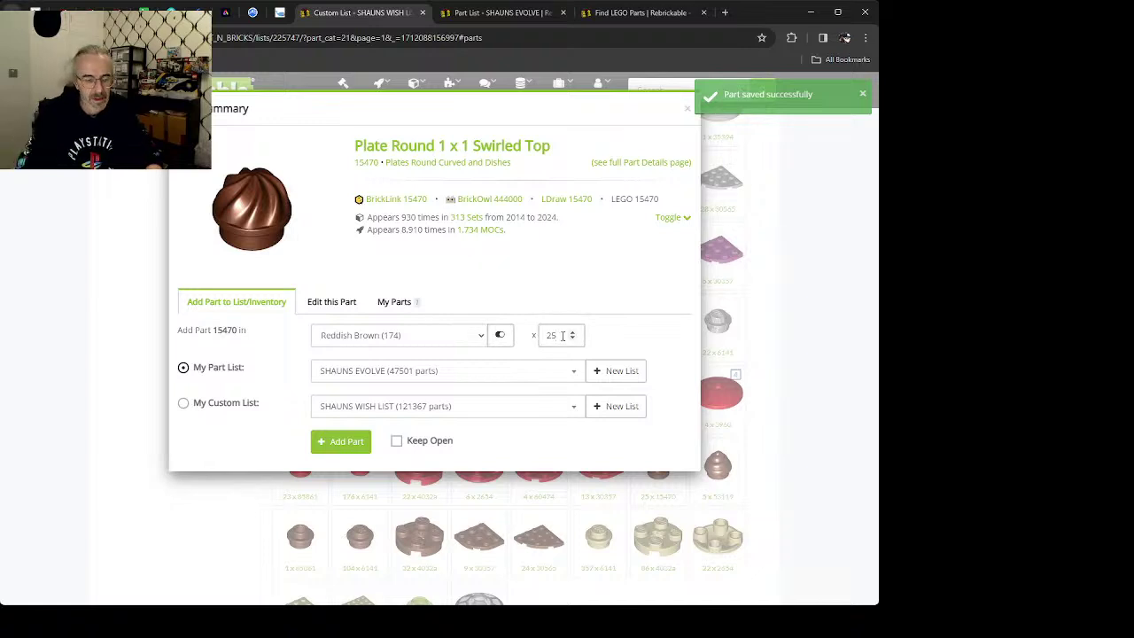
pyautogui.press('Return')
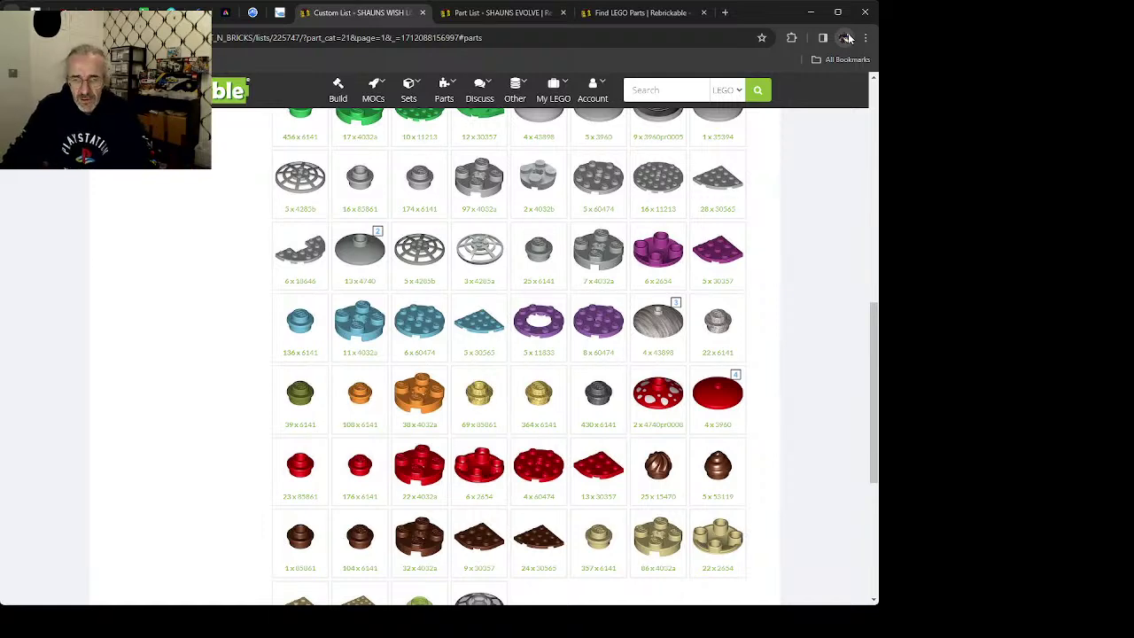
# Step: Show the full category list and filter the wish list to Plates Special
pyautogui.scroll(-4, 522, 256)
pyautogui.scroll(1, 588, 252)
pyautogui.scroll(10, 537, 254)
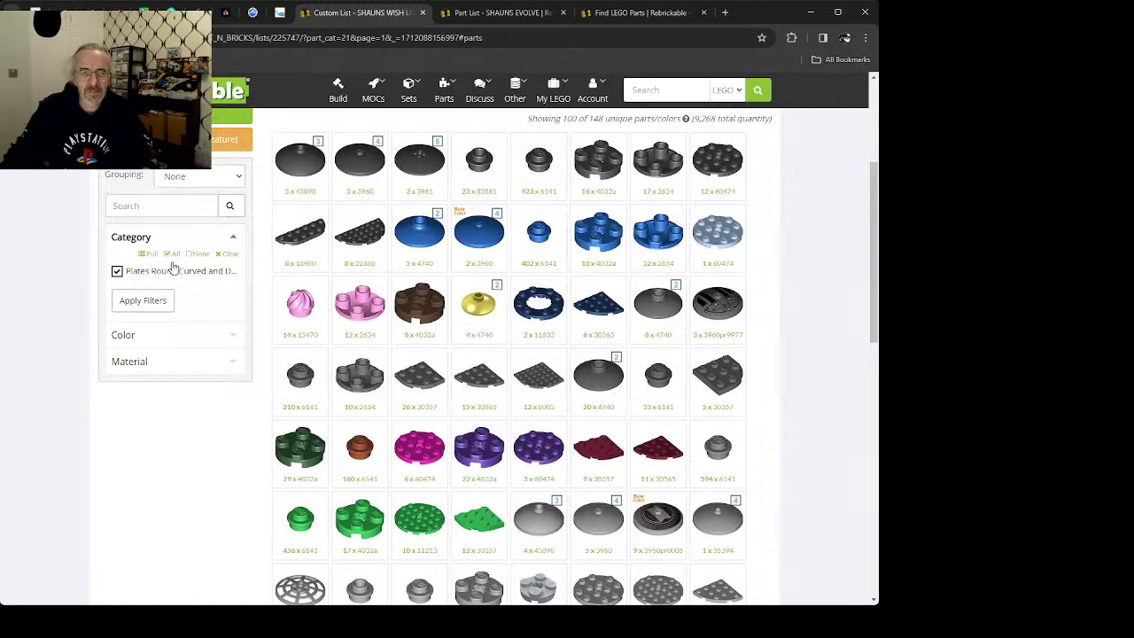
pyautogui.click(168, 271)
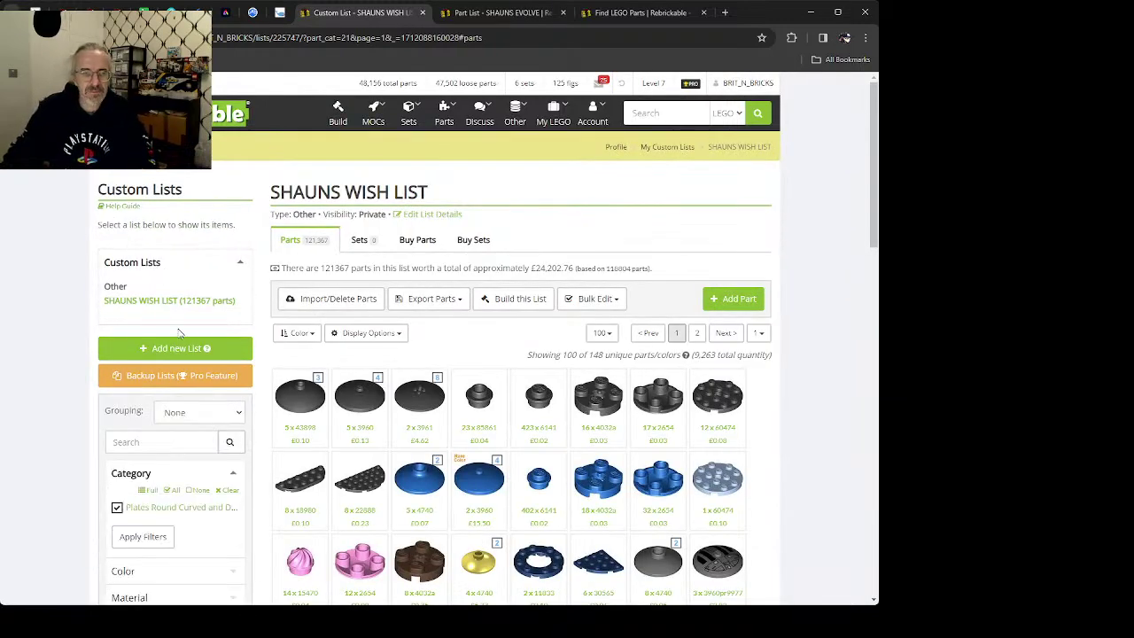
pyautogui.click(149, 490)
pyautogui.scroll(-3, 151, 492)
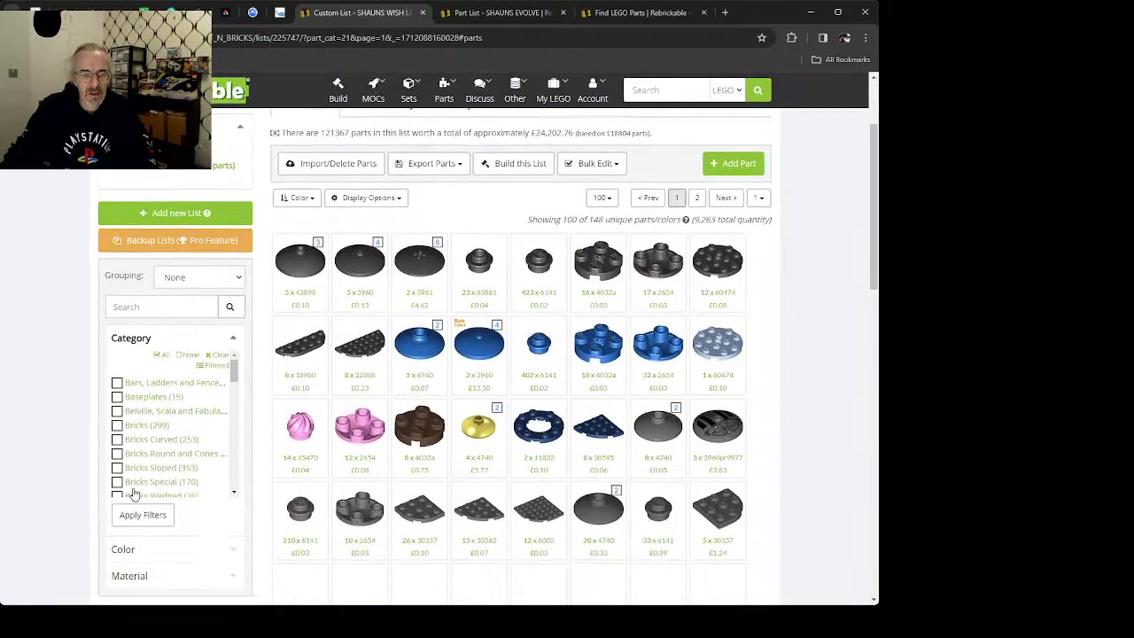
pyautogui.scroll(-5, 156, 383)
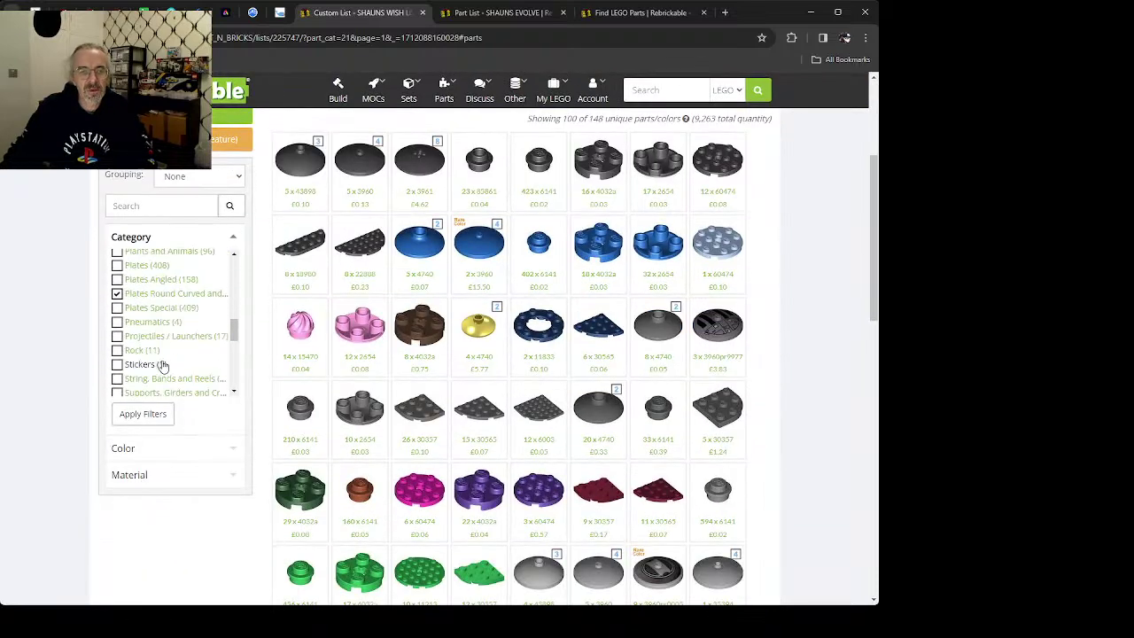
pyautogui.click(162, 310)
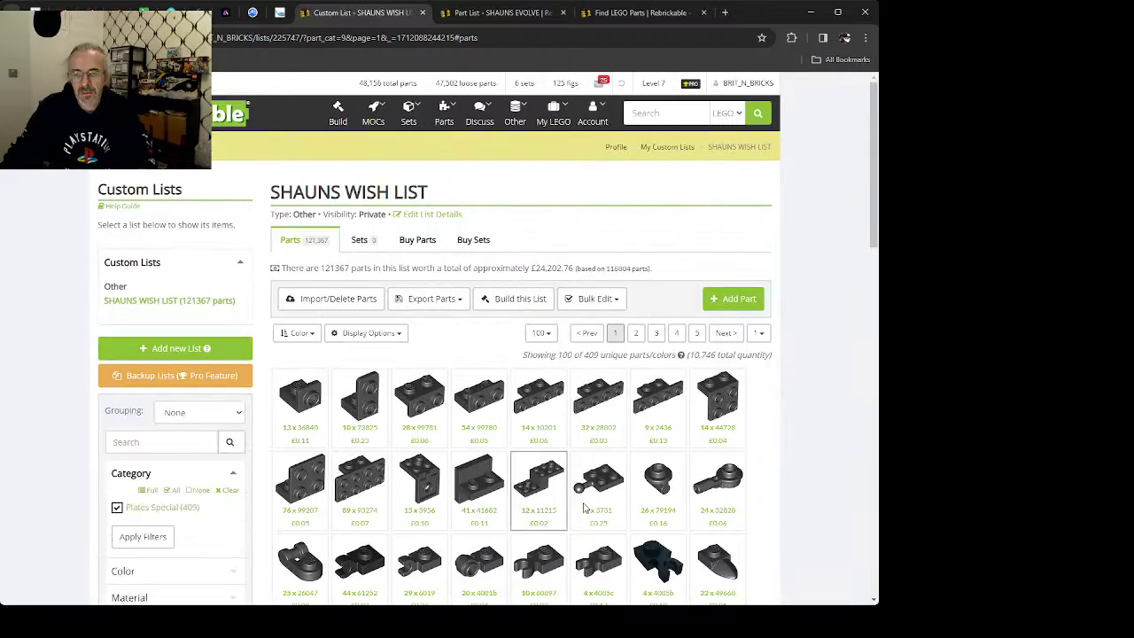
# Step: Set the wish list quantity of the Black round plate with horizontal bar 32828 to 23
pyautogui.click(722, 485)
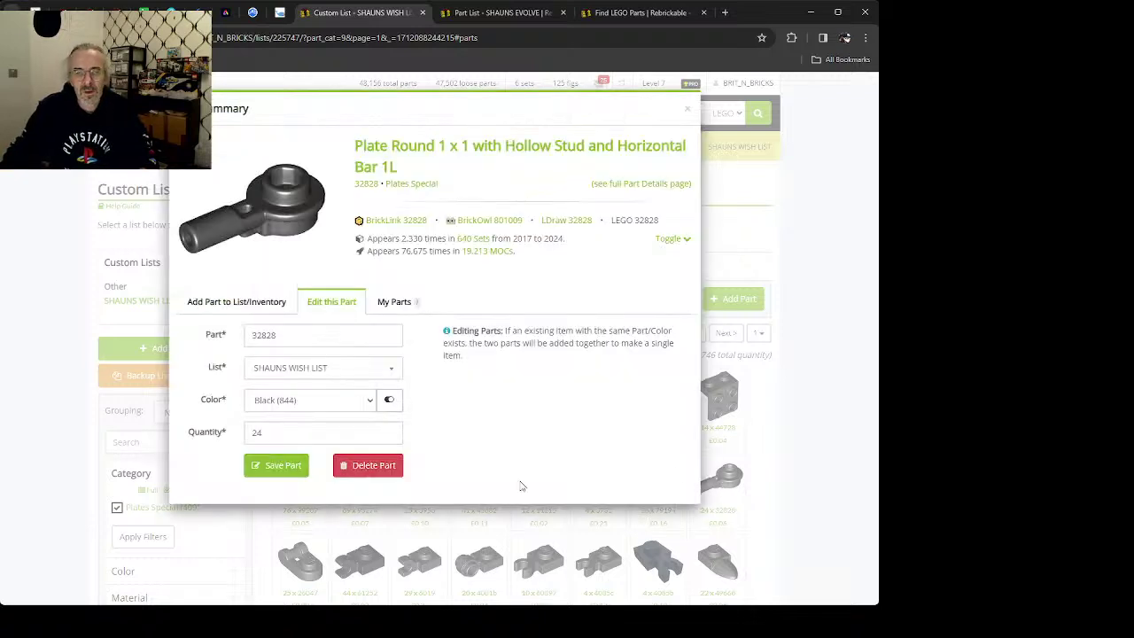
pyautogui.click(274, 431)
pyautogui.press('BackSpace')
pyautogui.write('3')
pyautogui.press('Return')
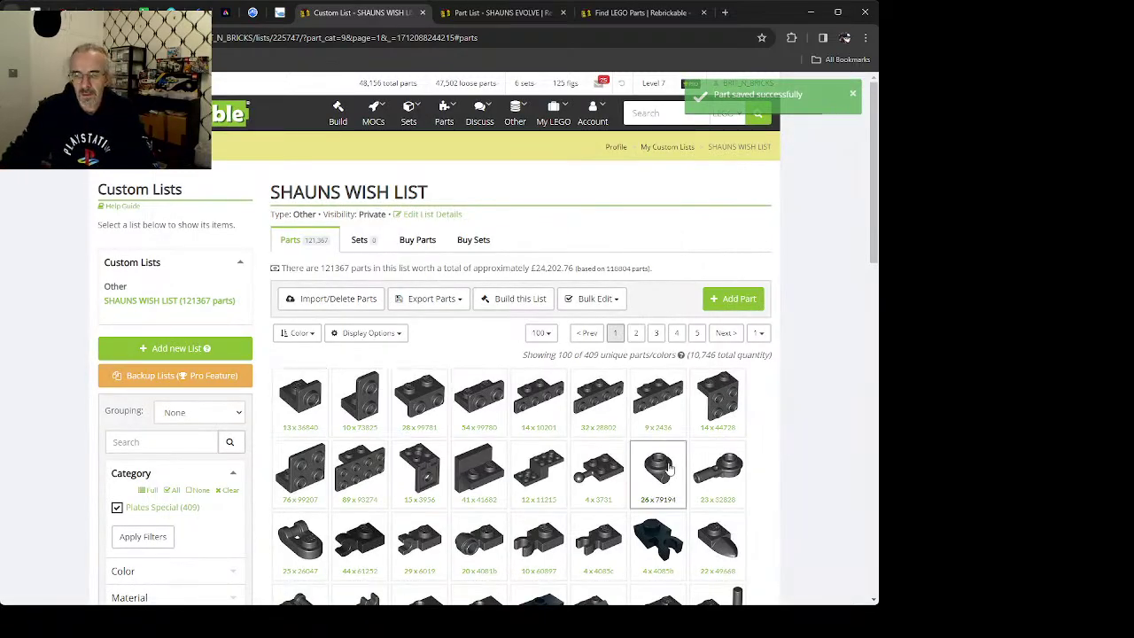
# Step: Add 1 of the Black round plate with horizontal bar 32828 to the SHAUNS EVOLVE part list
pyautogui.click(718, 468)
pyautogui.click(235, 301)
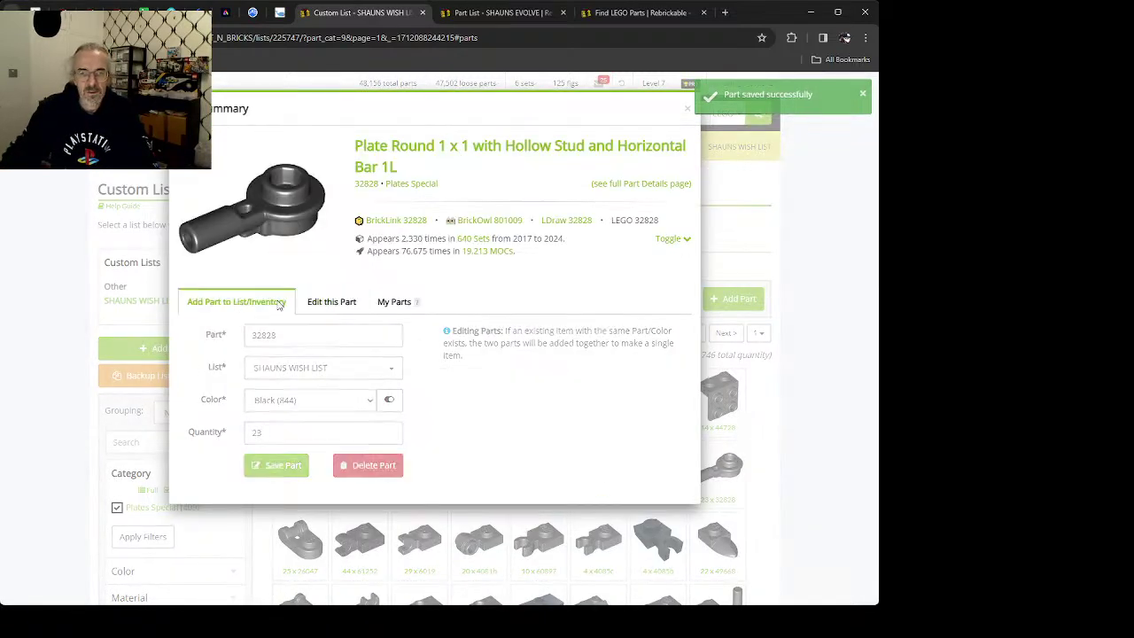
pyautogui.click(562, 342)
pyautogui.press('BackSpace')
pyautogui.press('BackSpace')
pyautogui.write('1')
pyautogui.press('Return')
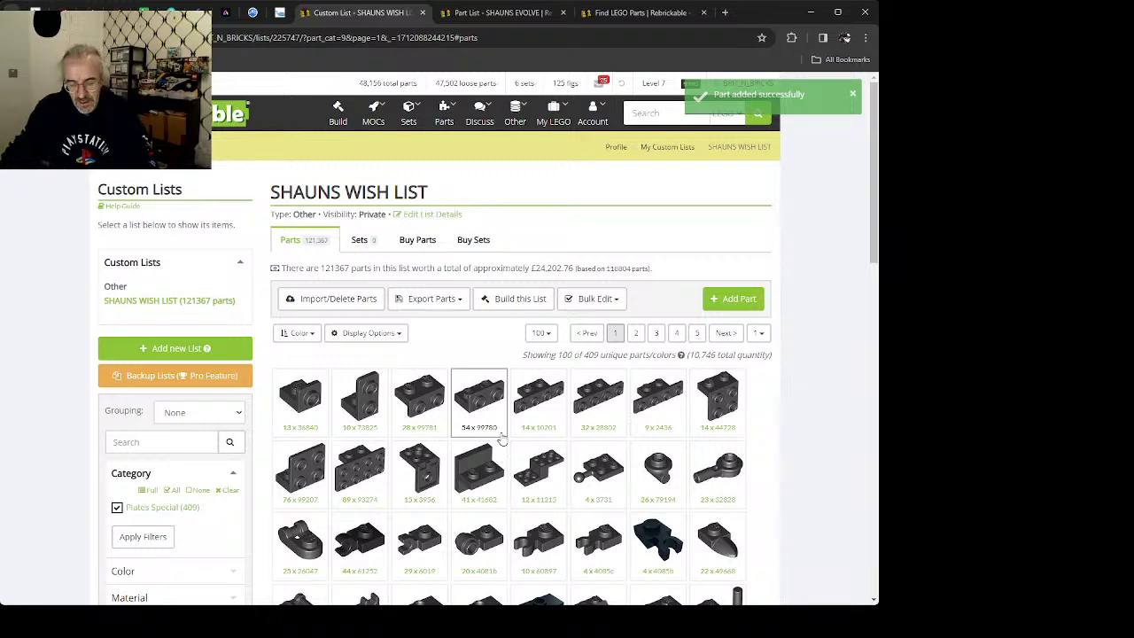
# Step: Go to page 2 of the Plates Special results and find the Light Bluish Gray round plate with bar 32828
pyautogui.scroll(-8, 501, 441)
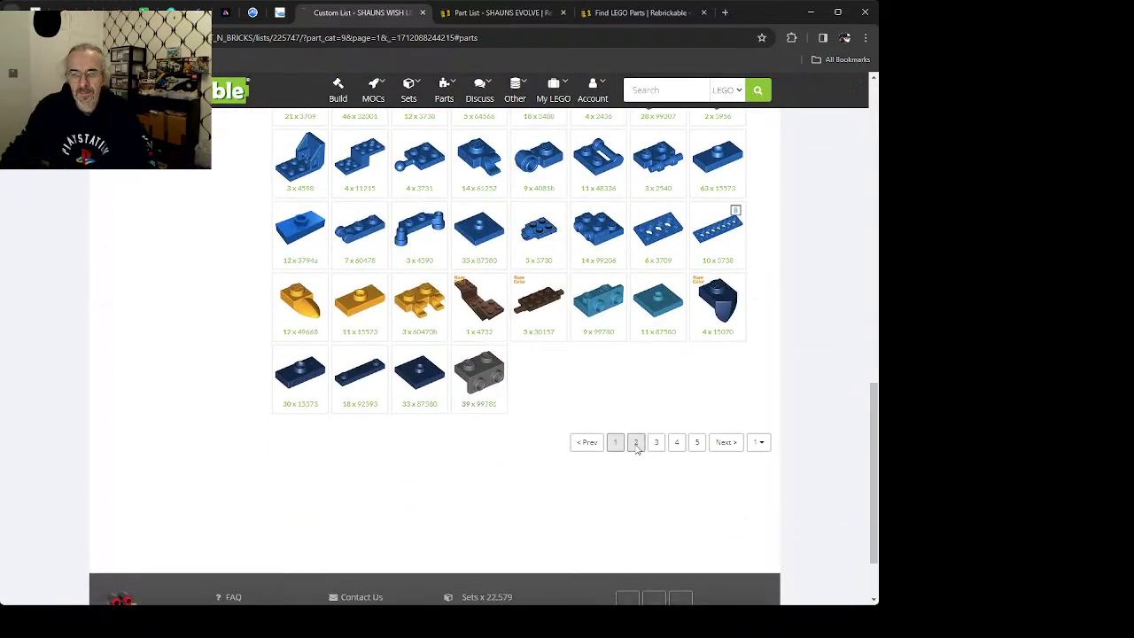
pyautogui.click(636, 441)
pyautogui.scroll(-3, 495, 455)
pyautogui.scroll(-10, 494, 455)
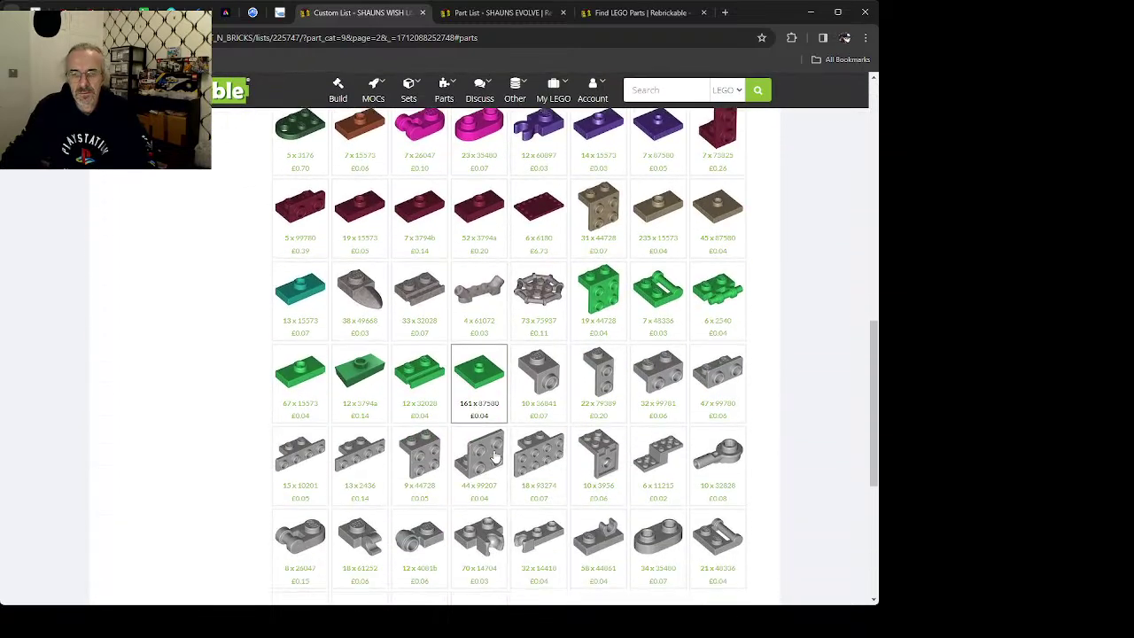
# Step: Set the wish list quantity of the Light Bluish Gray round plate with bar 32828 to 19
pyautogui.click(714, 455)
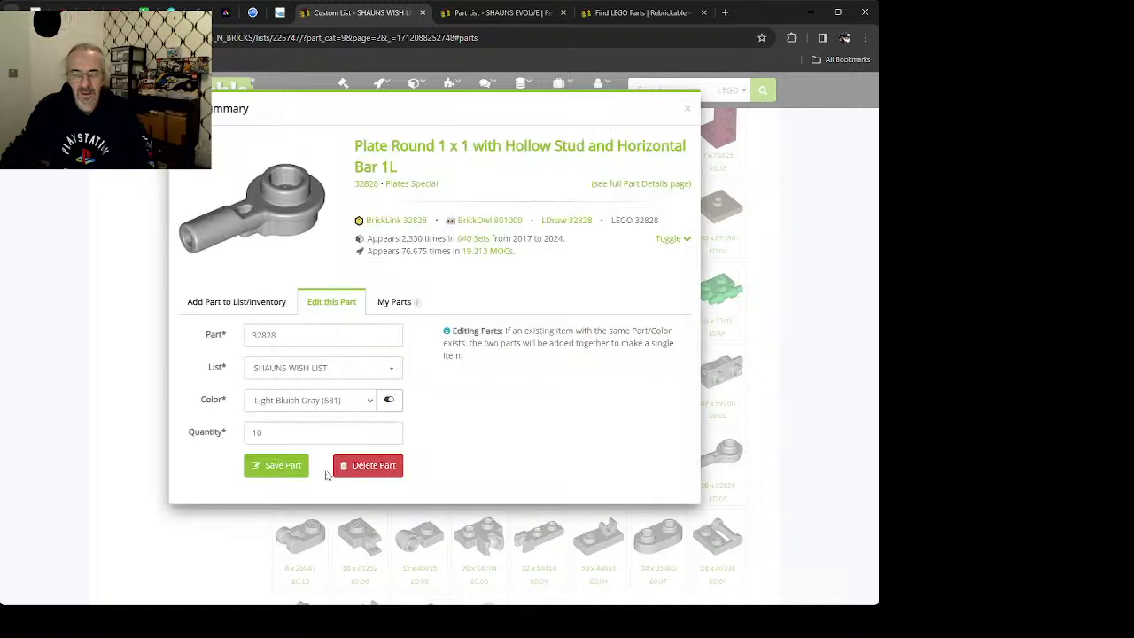
pyautogui.press('BackSpace')
pyautogui.write('9')
pyautogui.press('Return')
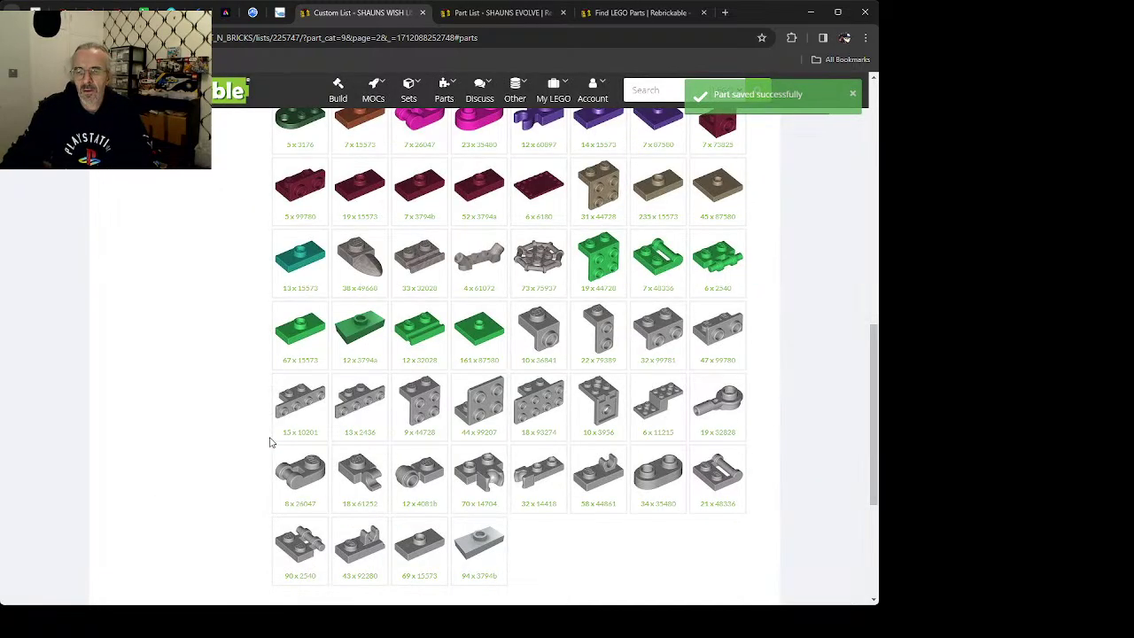
# Step: Correct the wish list quantity of the Light Bluish Gray round plate with bar 32828 to 9
pyautogui.click(728, 401)
pyautogui.click(298, 432)
pyautogui.press('BackSpace')
pyautogui.press('BackSpace')
pyautogui.write('9')
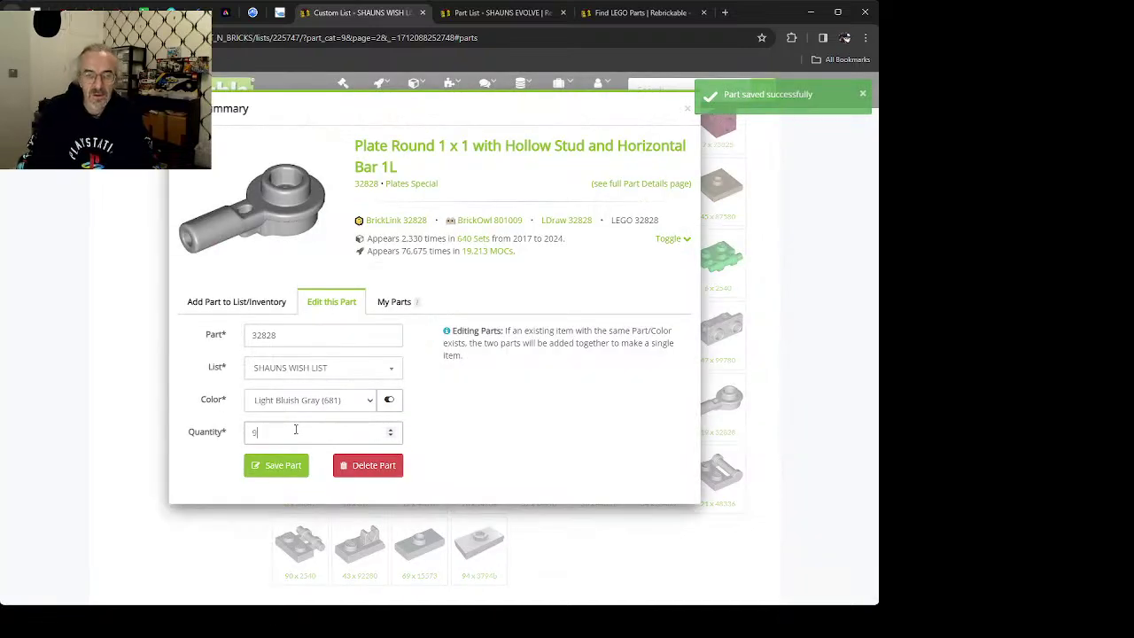
pyautogui.press('Return')
# Step: Add the Light Bluish Gray round plate with bar 32828 to the SHAUNS EVOLVE part list
pyautogui.click(737, 396)
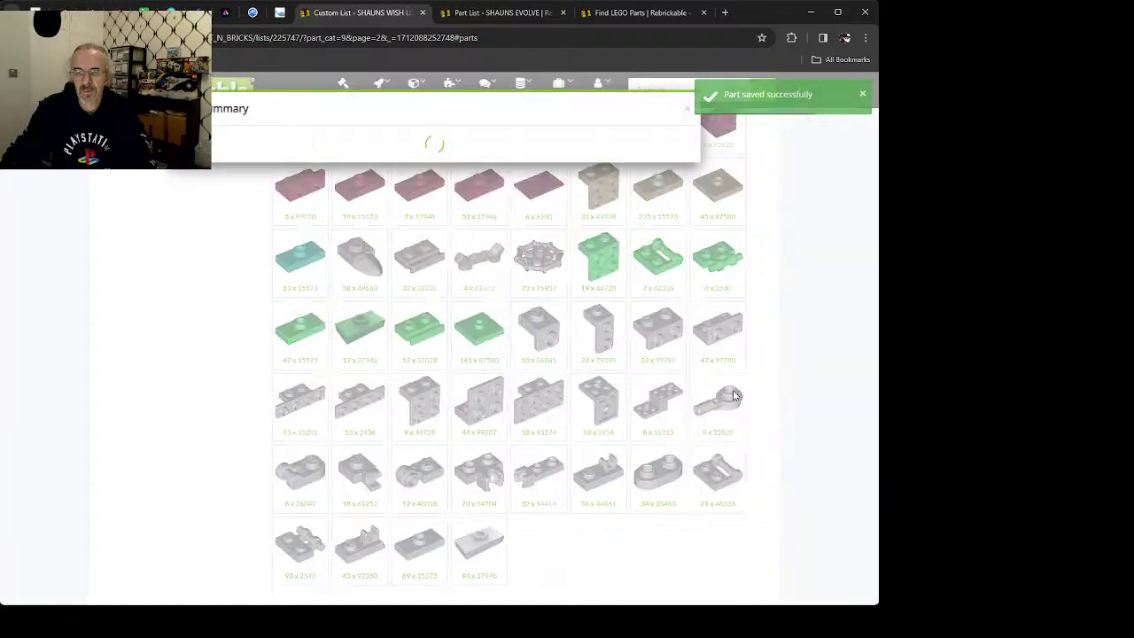
pyautogui.click(235, 302)
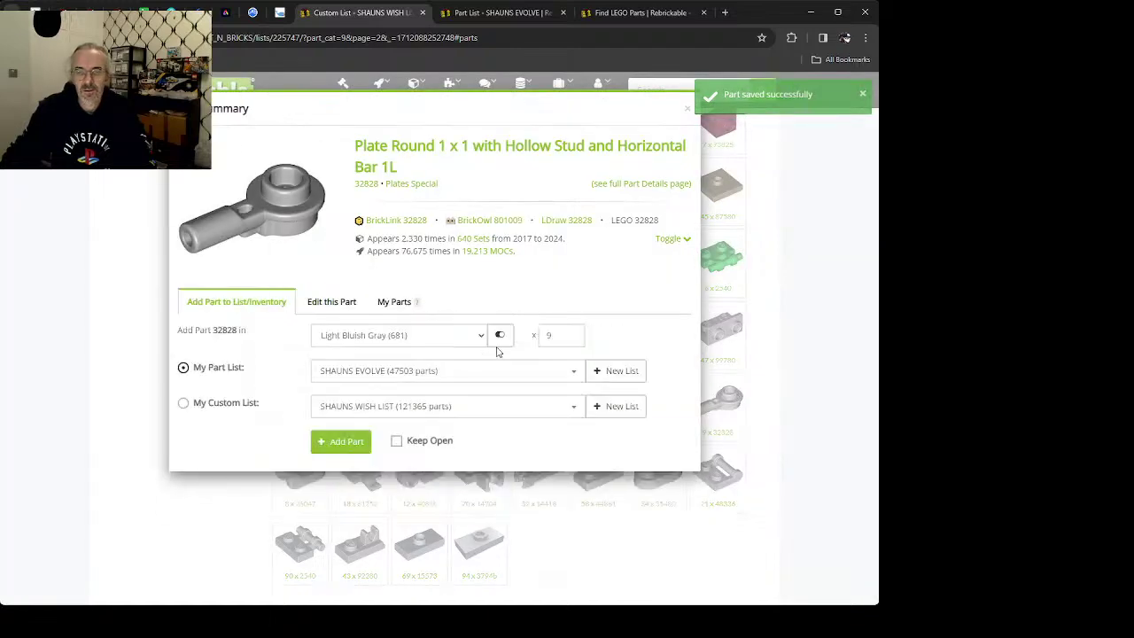
pyautogui.click(550, 335)
pyautogui.press('Return')
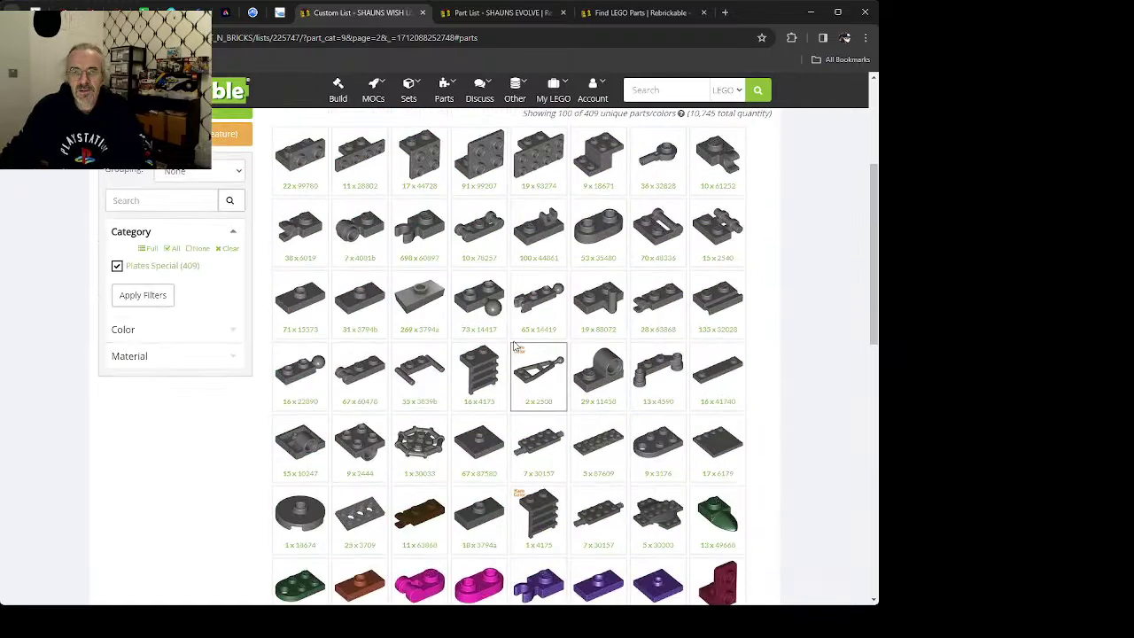
# Step: Show the full category list and filter the wish list to Containers
pyautogui.scroll(-1, 283, 399)
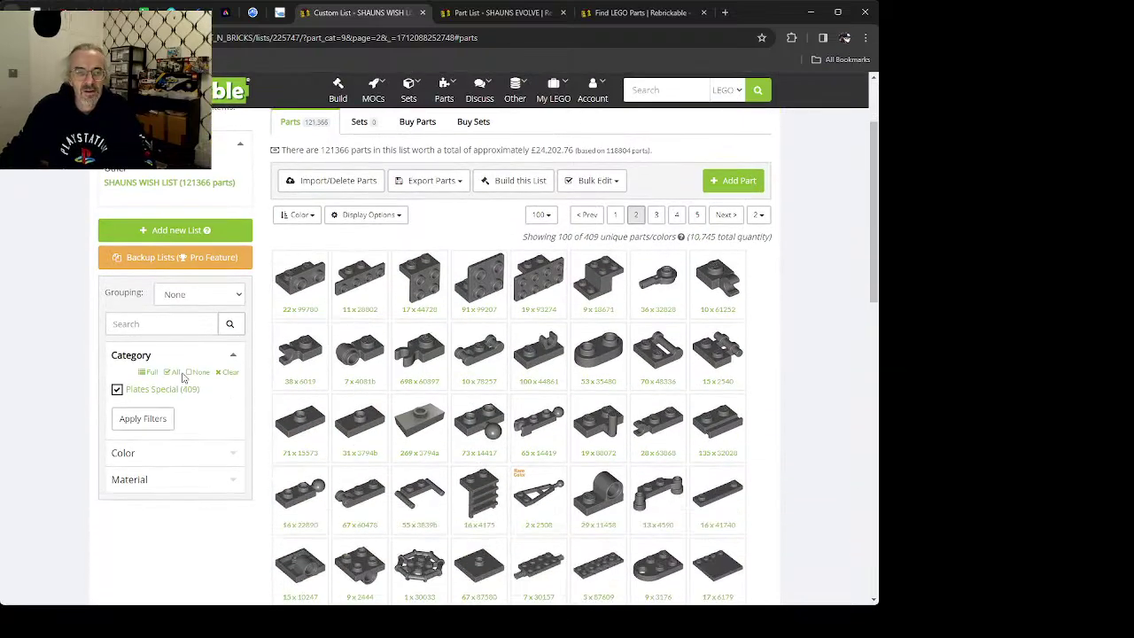
pyautogui.click(146, 372)
pyautogui.scroll(-2, 160, 434)
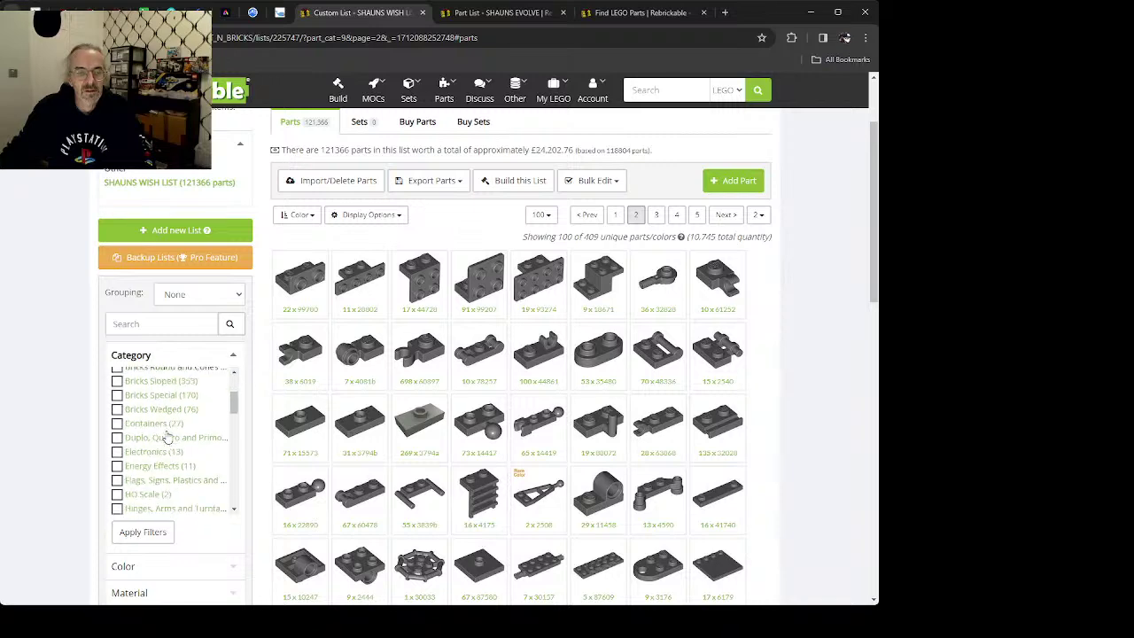
pyautogui.click(146, 410)
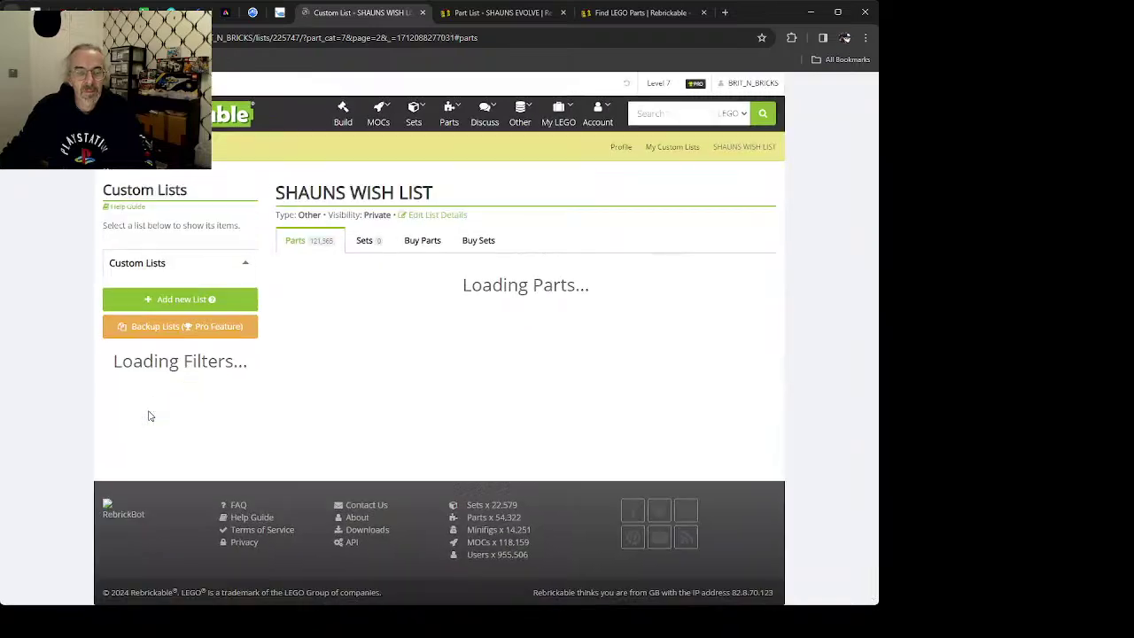
pyautogui.scroll(-3, 417, 443)
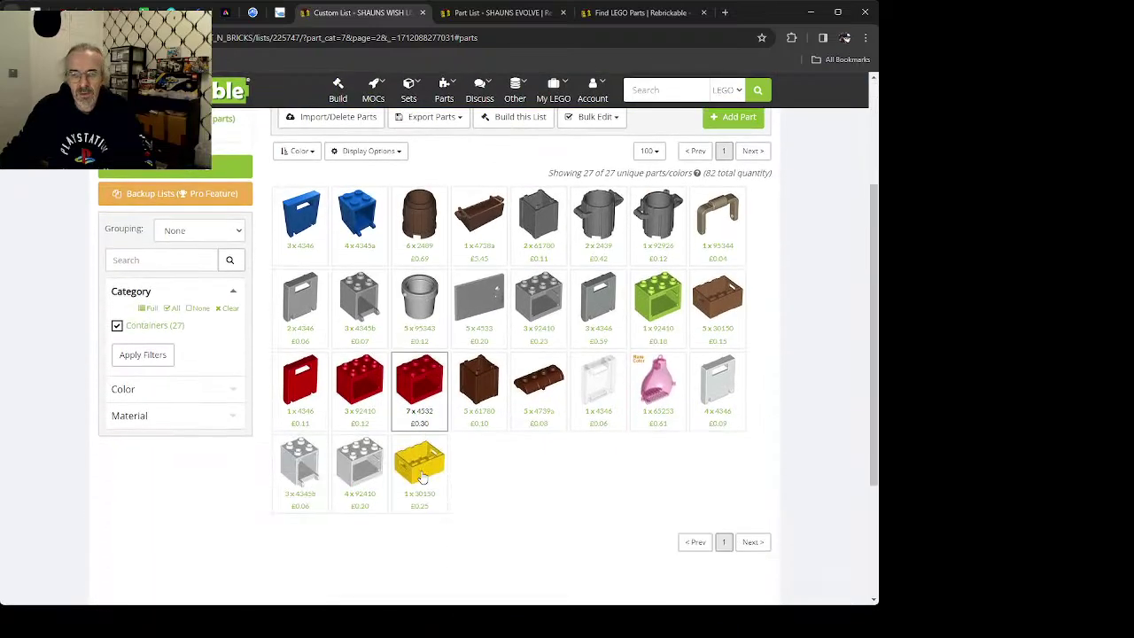
# Step: Open the details page of bucket 95343 from the Containers wish list and show its Red version
pyautogui.scroll(3, 421, 474)
pyautogui.click(414, 367)
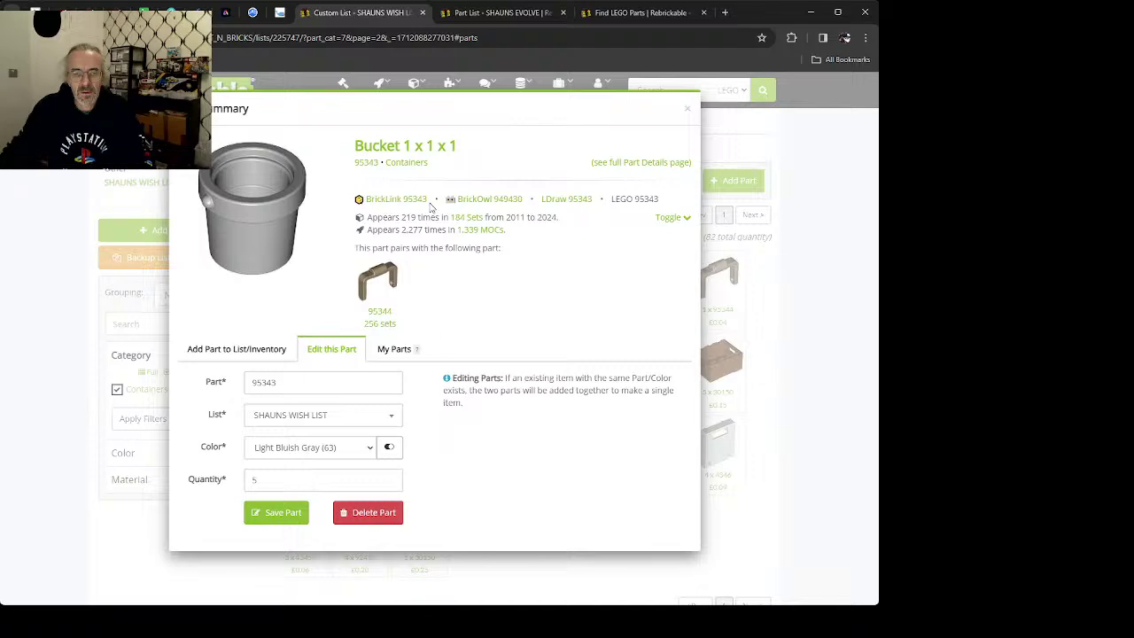
pyautogui.click(412, 148)
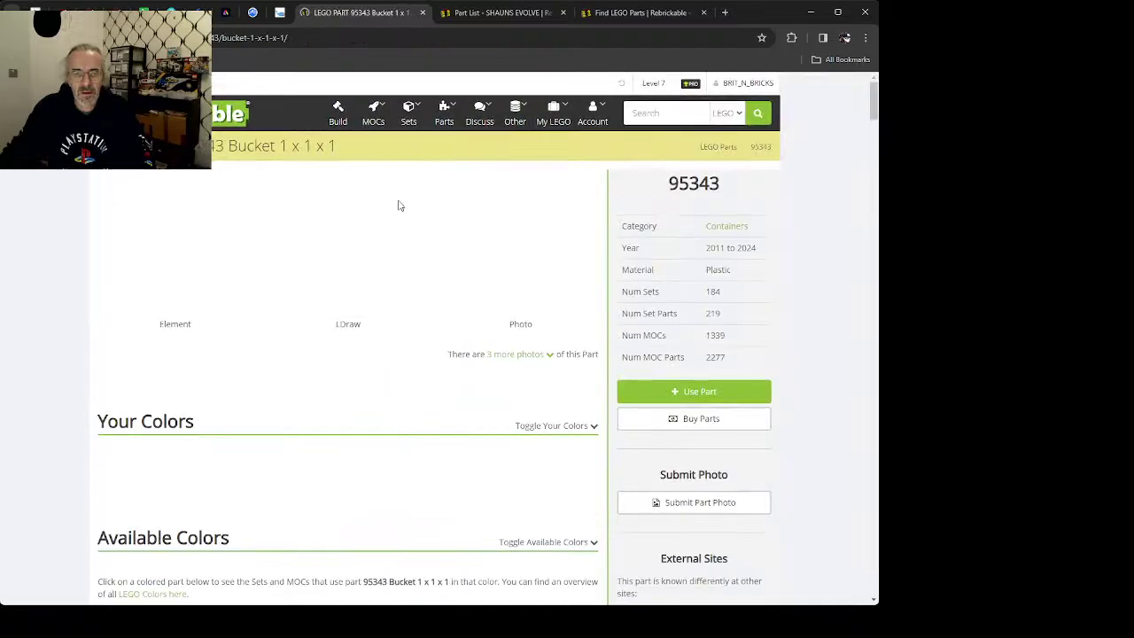
pyautogui.scroll(-4, 384, 341)
pyautogui.click(139, 434)
pyautogui.scroll(-3, 310, 389)
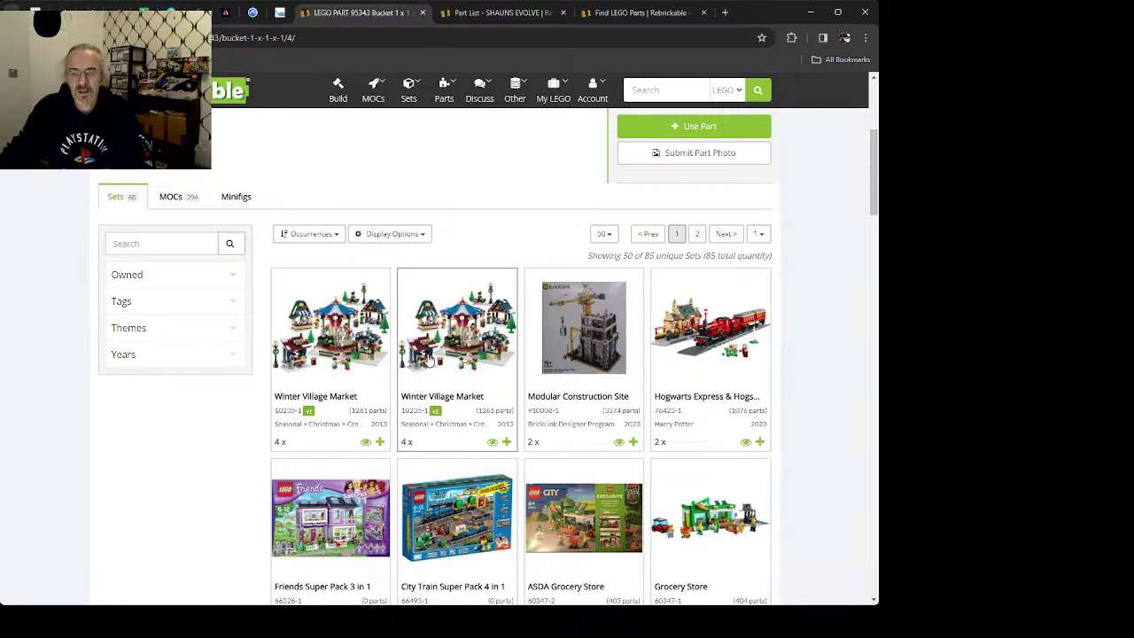
# Step: Add 2 Red buckets 95343 to the SHAUNS EVOLVE part list, keeping the add form open
pyautogui.scroll(2, 469, 358)
pyautogui.click(702, 304)
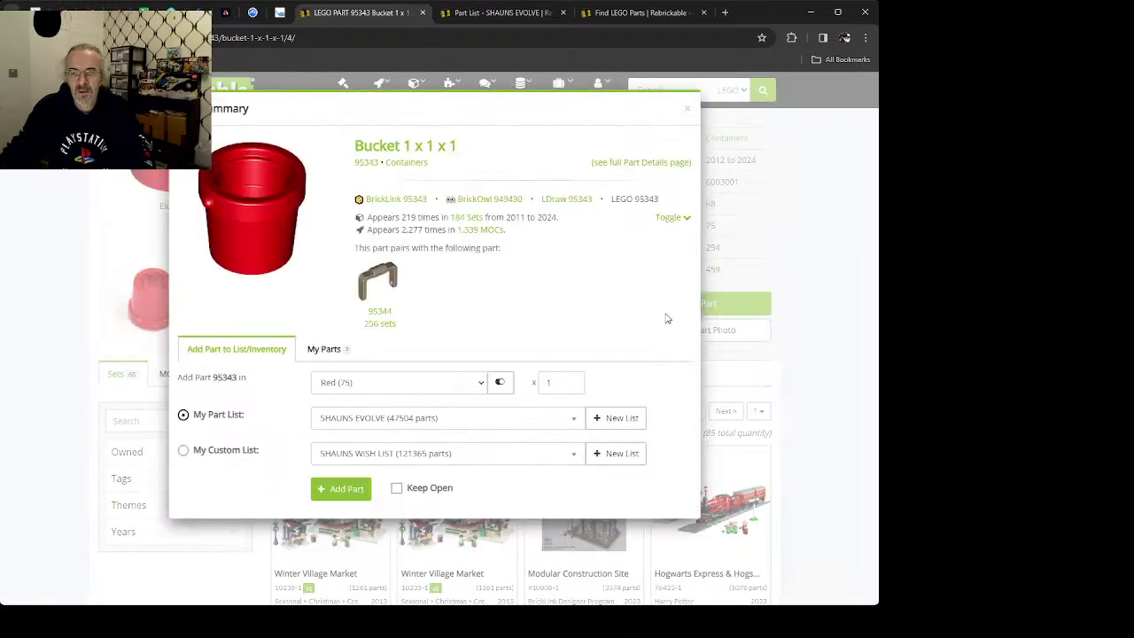
pyautogui.click(396, 488)
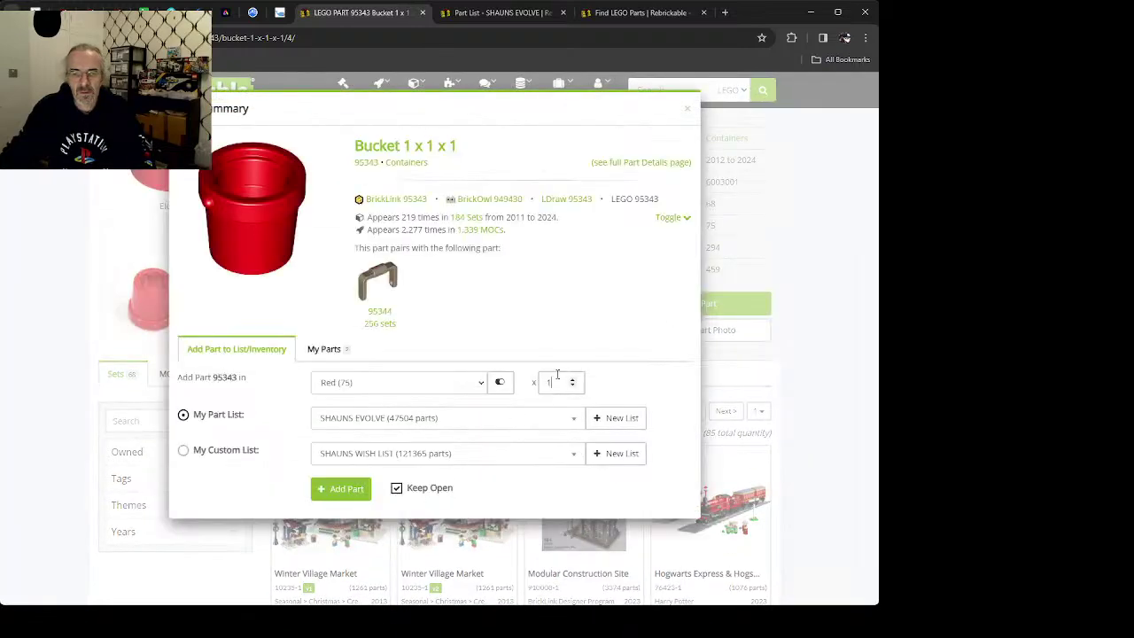
pyautogui.press('Up')
pyautogui.press('Return')
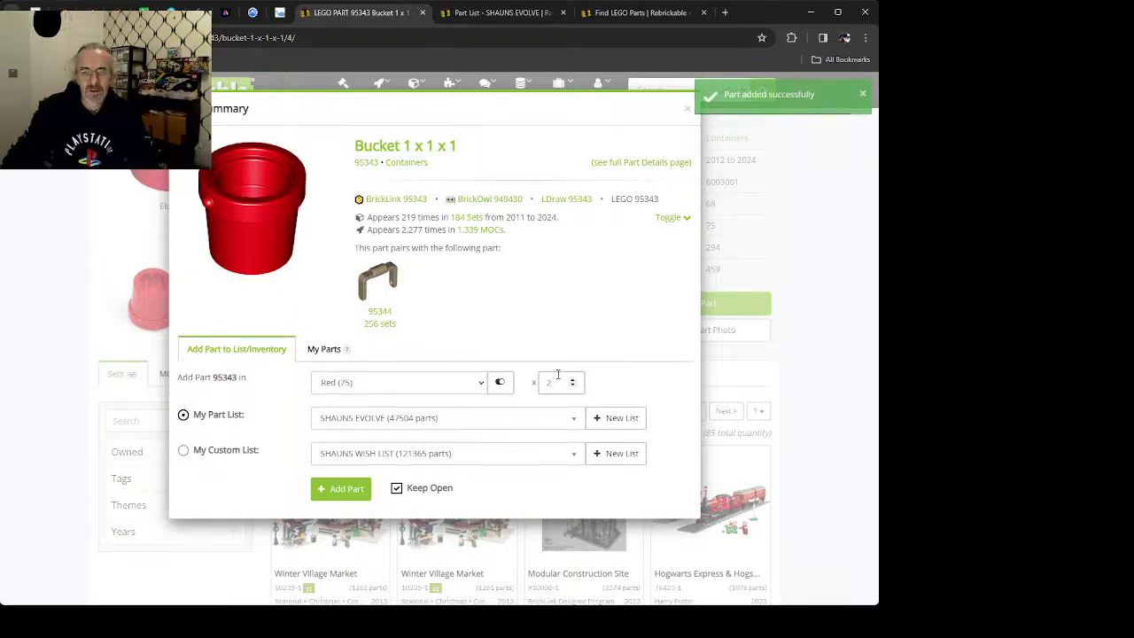
# Step: Add 2 Red buckets 95343 to SHAUNS WISH LIST as well and return to the bucket's general part page
pyautogui.click(218, 453)
pyautogui.click(345, 489)
pyautogui.click(186, 591)
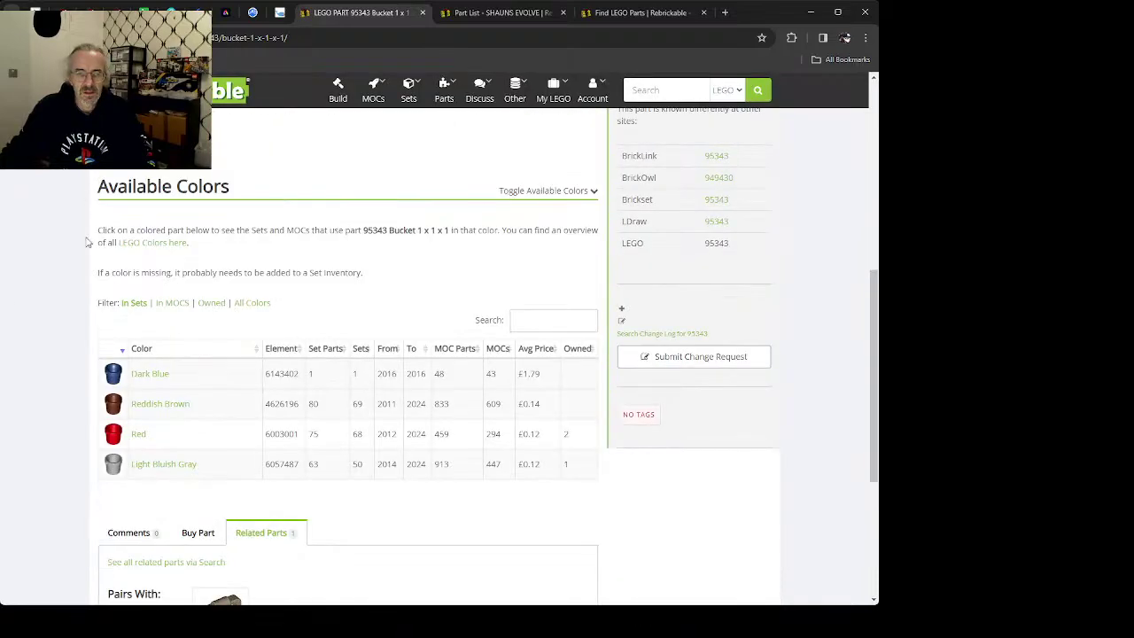
# Step: Open the details page of the paired bucket handle 95344 and check its owned and available colors
pyautogui.scroll(-2, 199, 340)
pyautogui.click(216, 381)
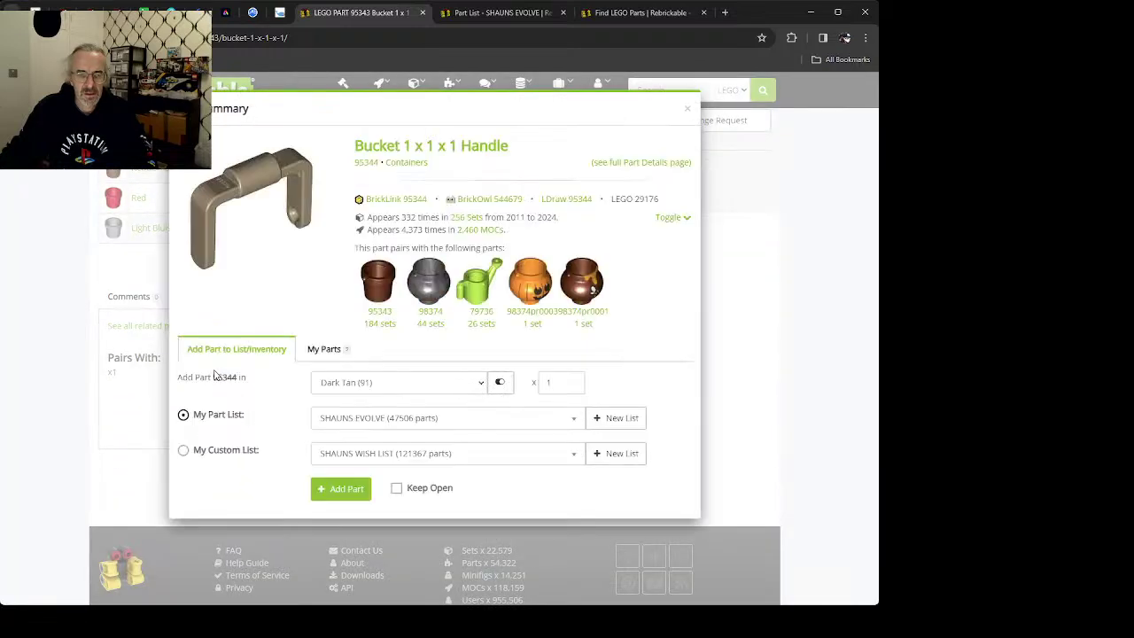
pyautogui.click(438, 151)
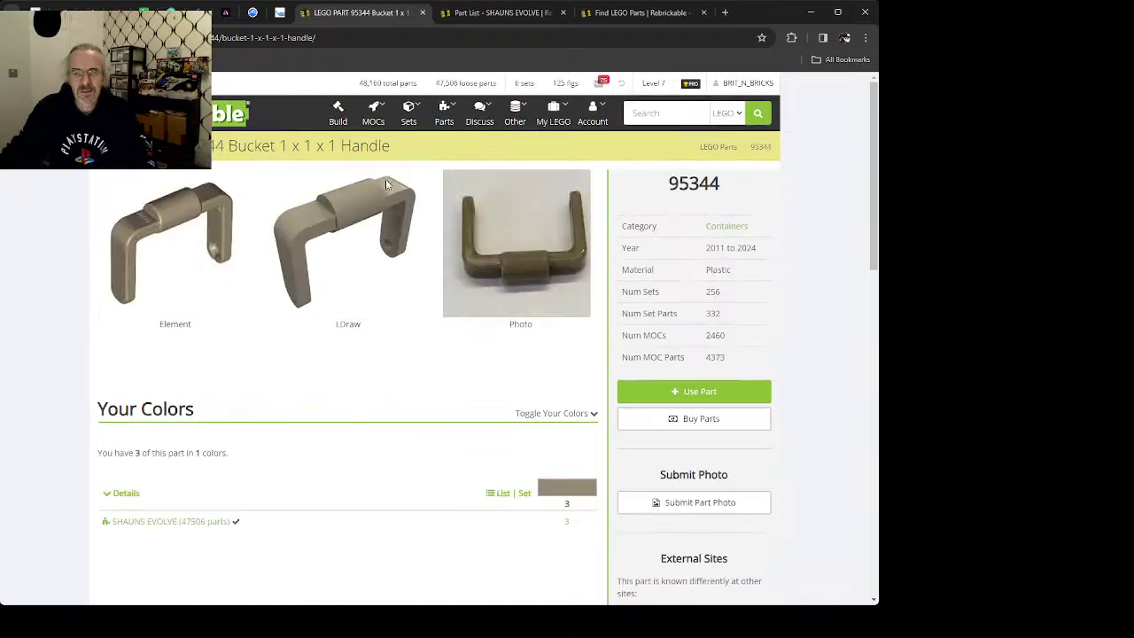
pyautogui.scroll(-3, 288, 233)
pyautogui.scroll(-3, 288, 233)
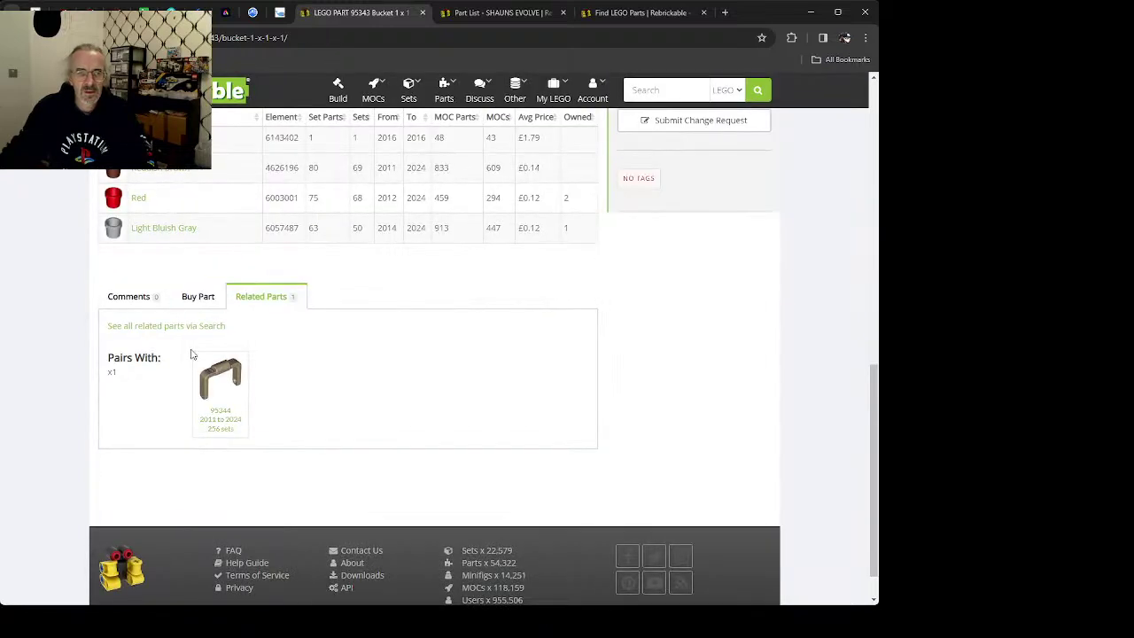
# Step: Reopen bucket handle 95344 from the bucket's related parts and show its Dark Tan version
pyautogui.click(220, 379)
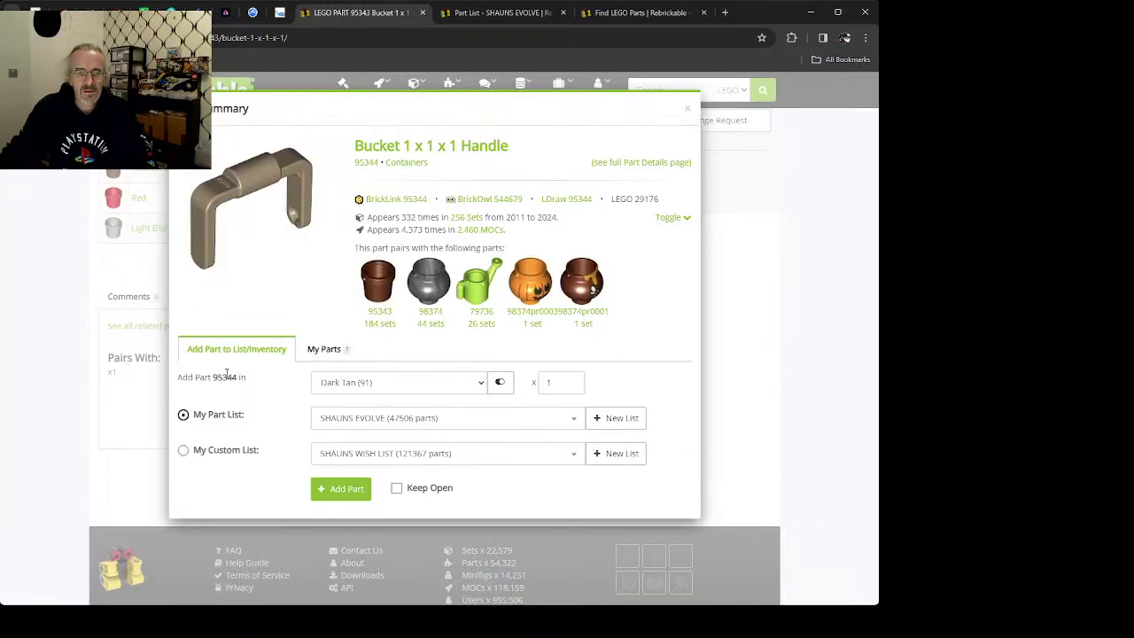
pyautogui.click(341, 494)
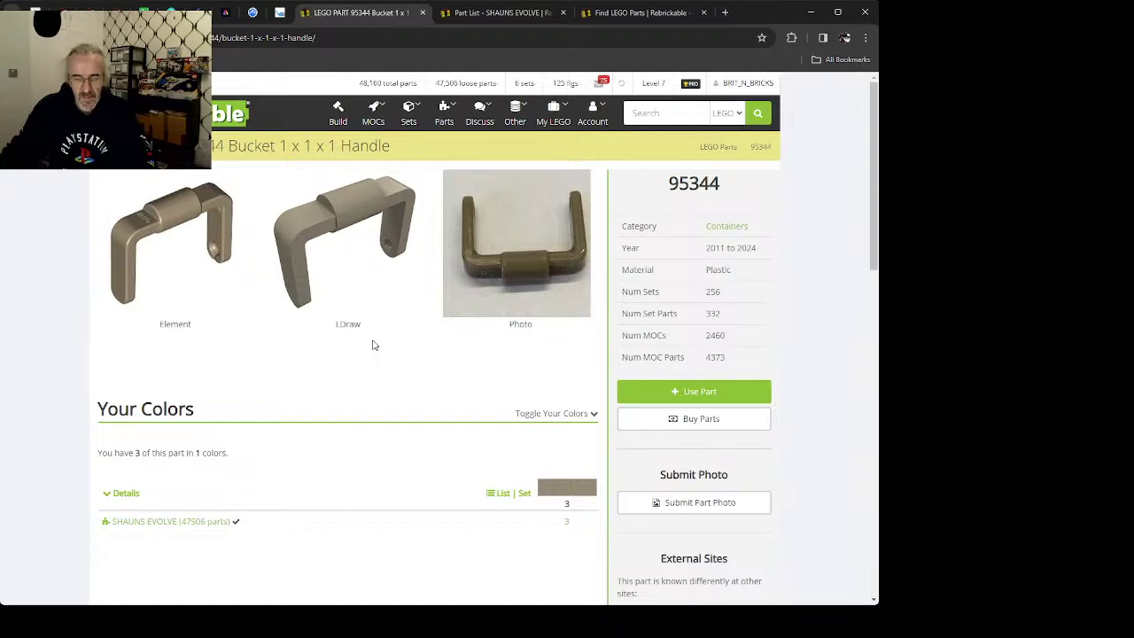
pyautogui.scroll(-4, 286, 309)
pyautogui.scroll(-3, 285, 309)
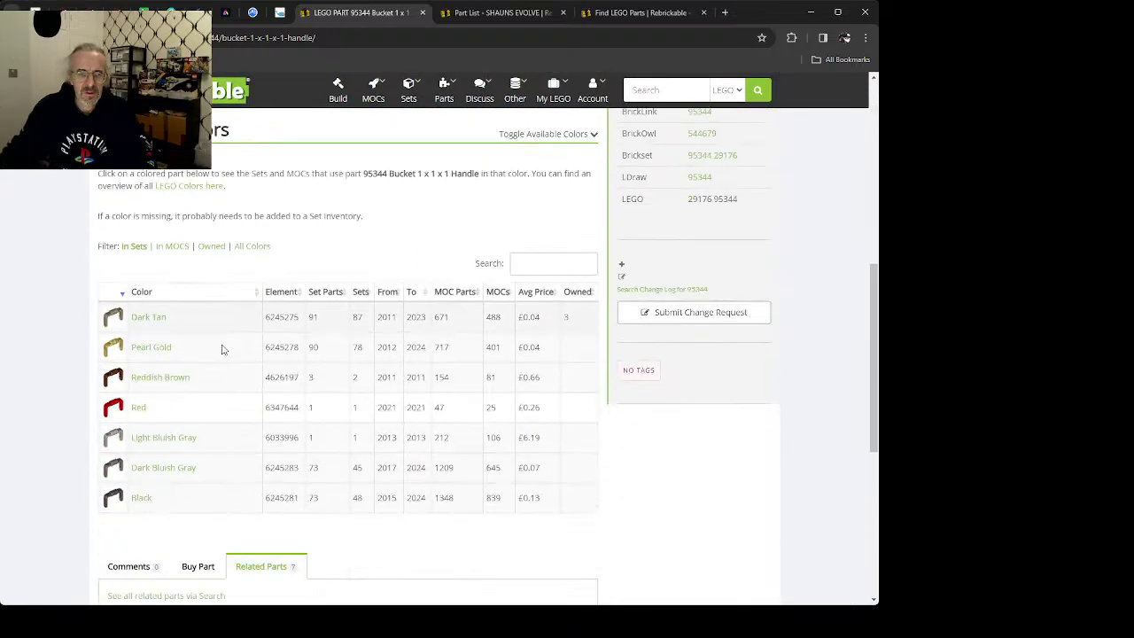
pyautogui.click(142, 247)
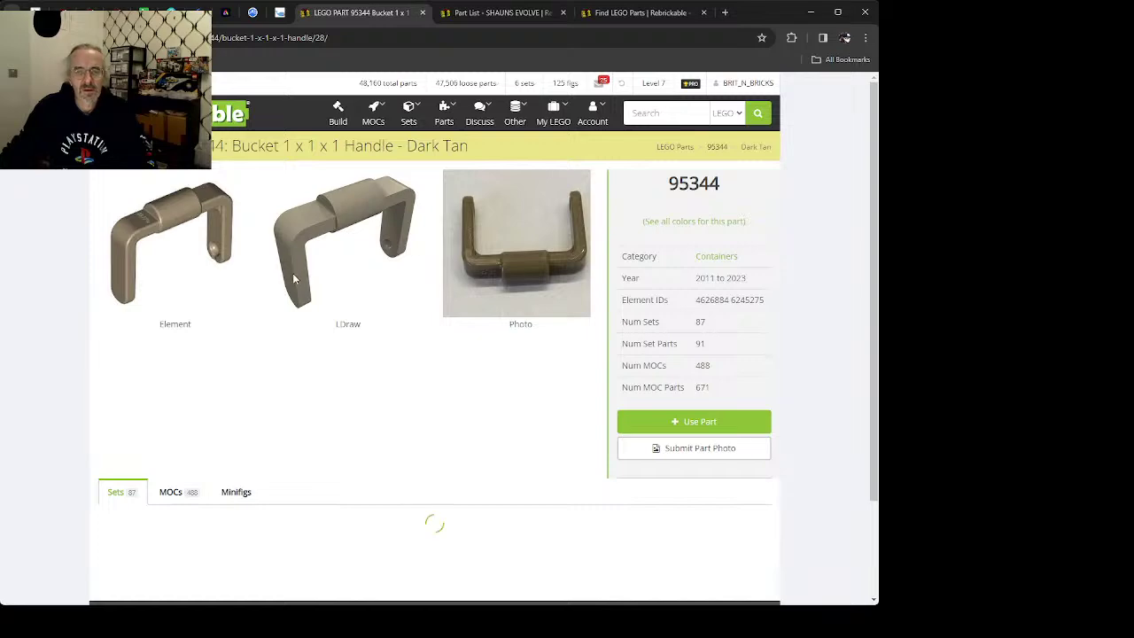
# Step: Add 1 Dark Tan bucket handle 95344 to the SHAUNS EVOLVE part list
pyautogui.scroll(-2, 287, 272)
pyautogui.scroll(-2, 260, 296)
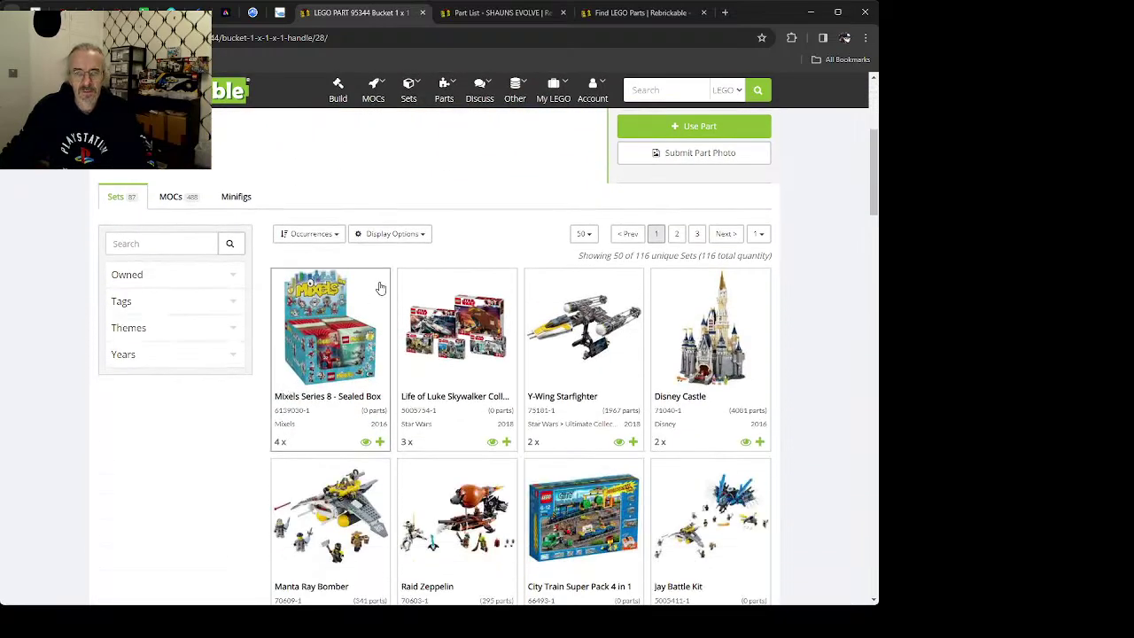
pyautogui.click(638, 132)
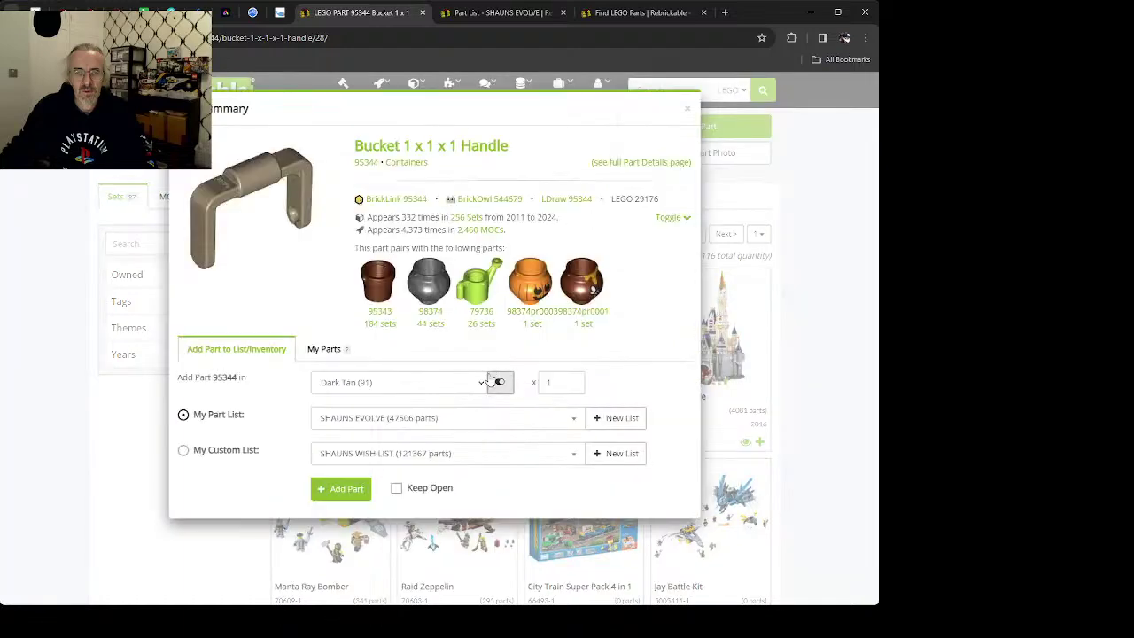
pyautogui.click(373, 486)
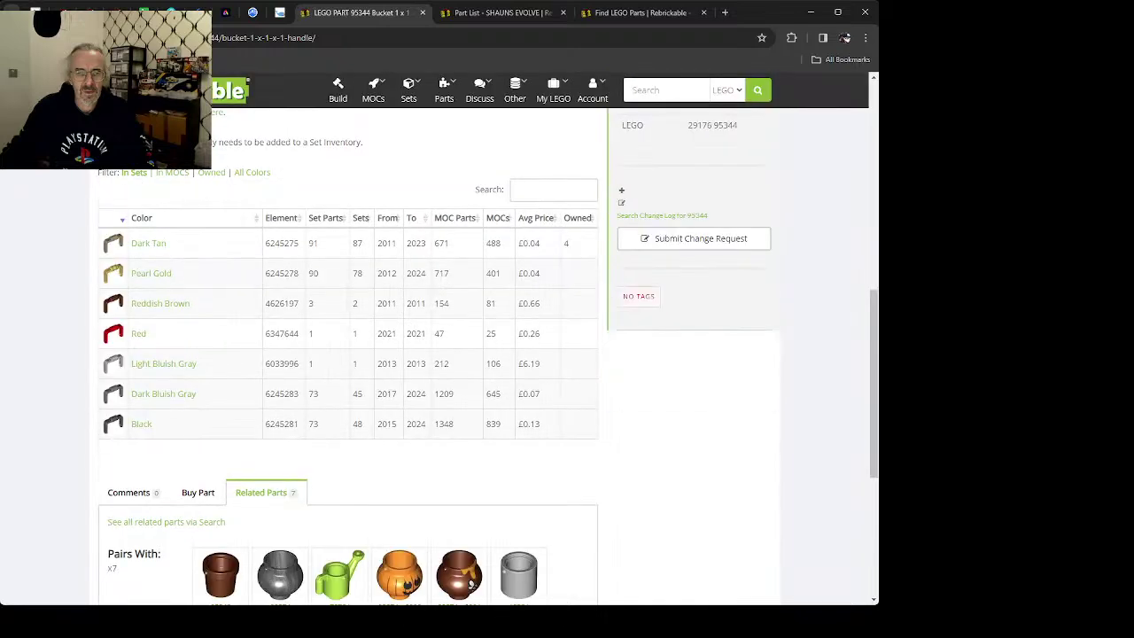
# Step: Return to the Containers wish list and delete the Dark Tan bucket handle 95344 from it
pyautogui.scroll(3, 320, 415)
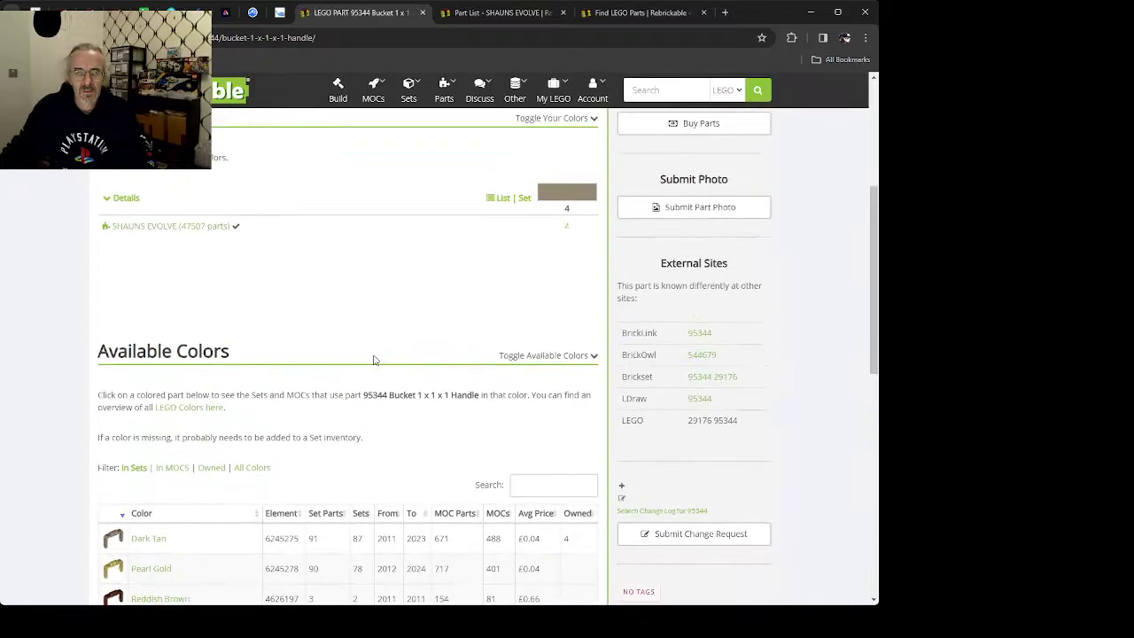
pyautogui.hotkey('alt', 'Left')
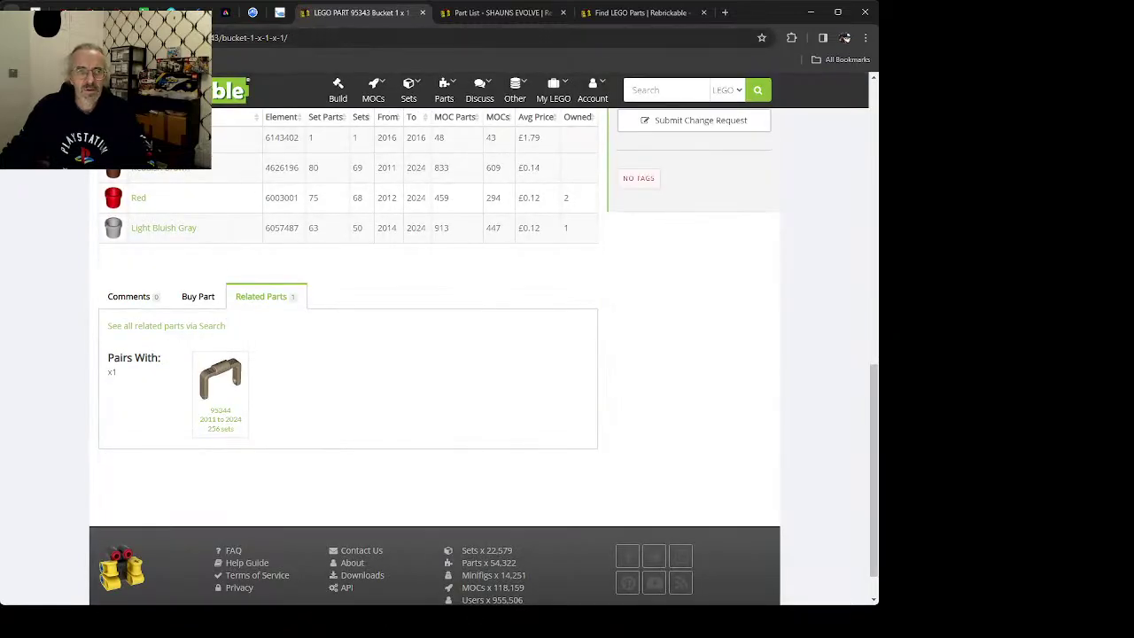
pyautogui.hotkey('alt', 'Left')
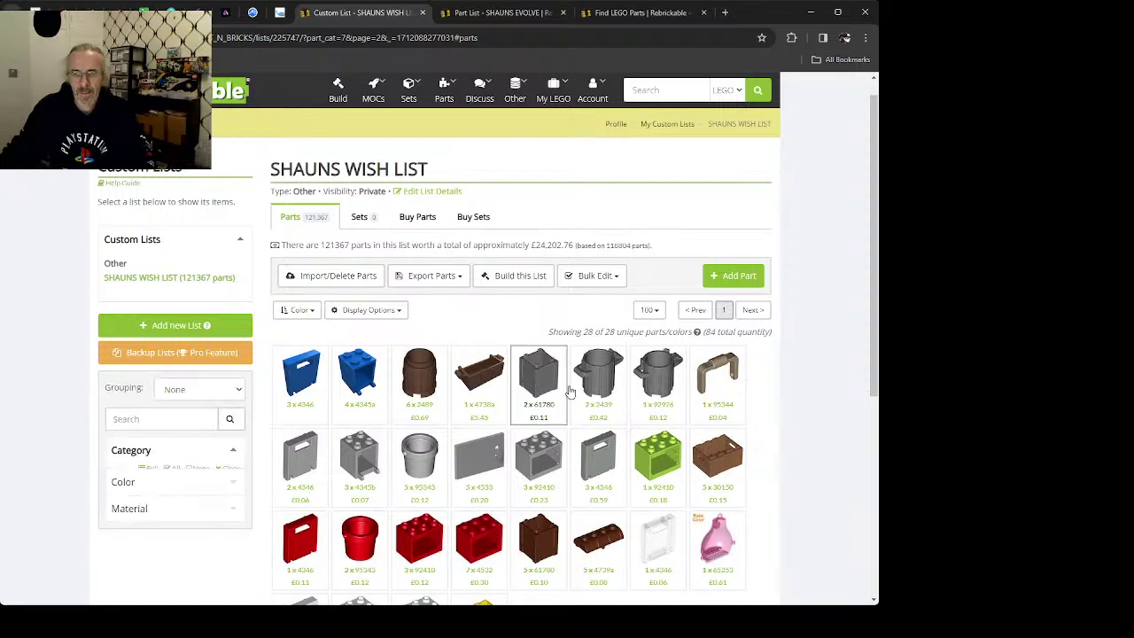
pyautogui.click(720, 367)
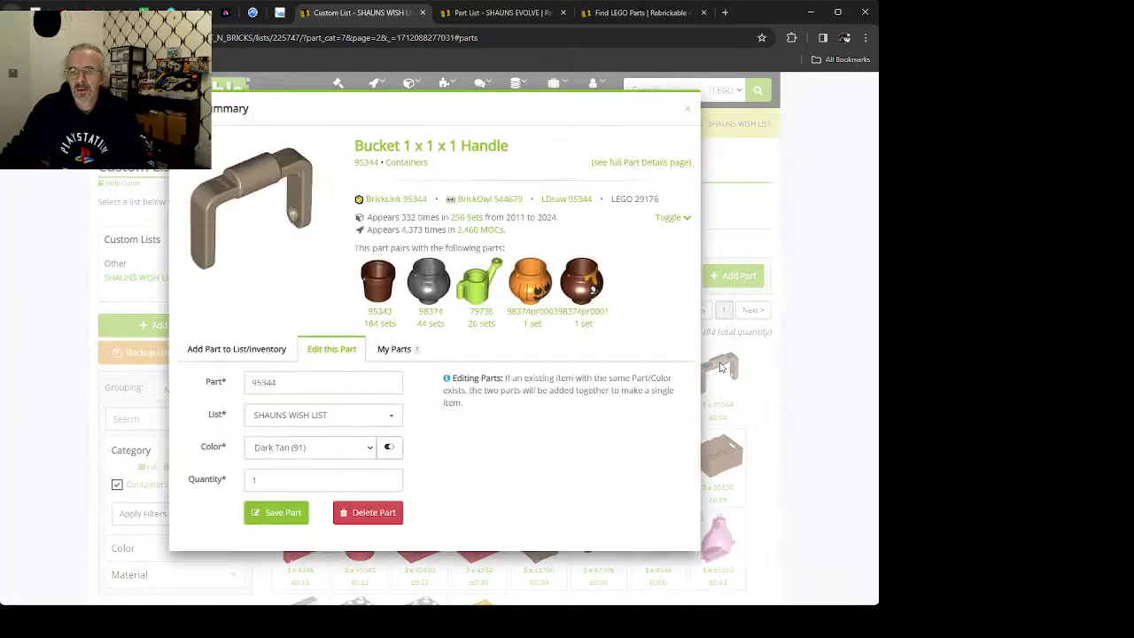
pyautogui.click(355, 514)
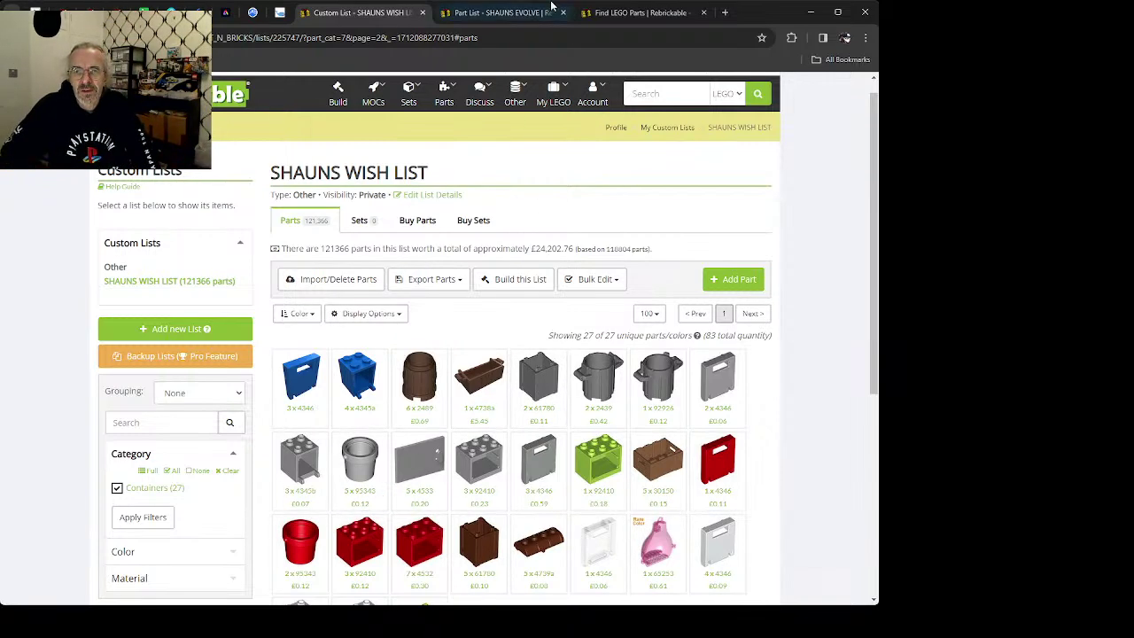
# Step: Run a Build search for sets, including all owned set lists and part lists
pyautogui.click(628, 13)
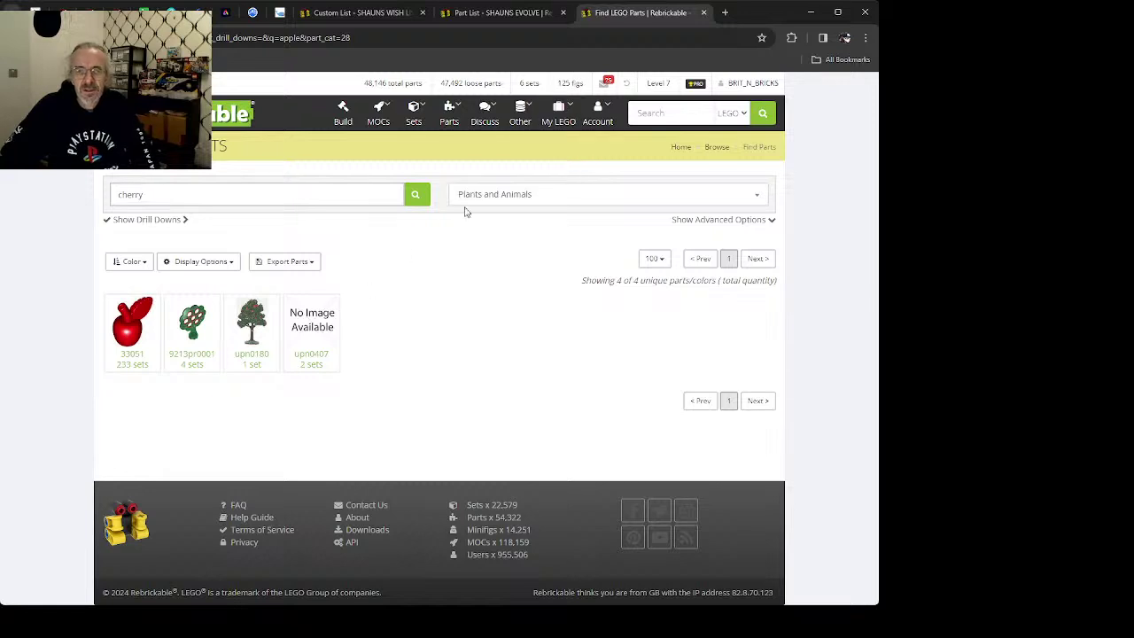
pyautogui.click(343, 113)
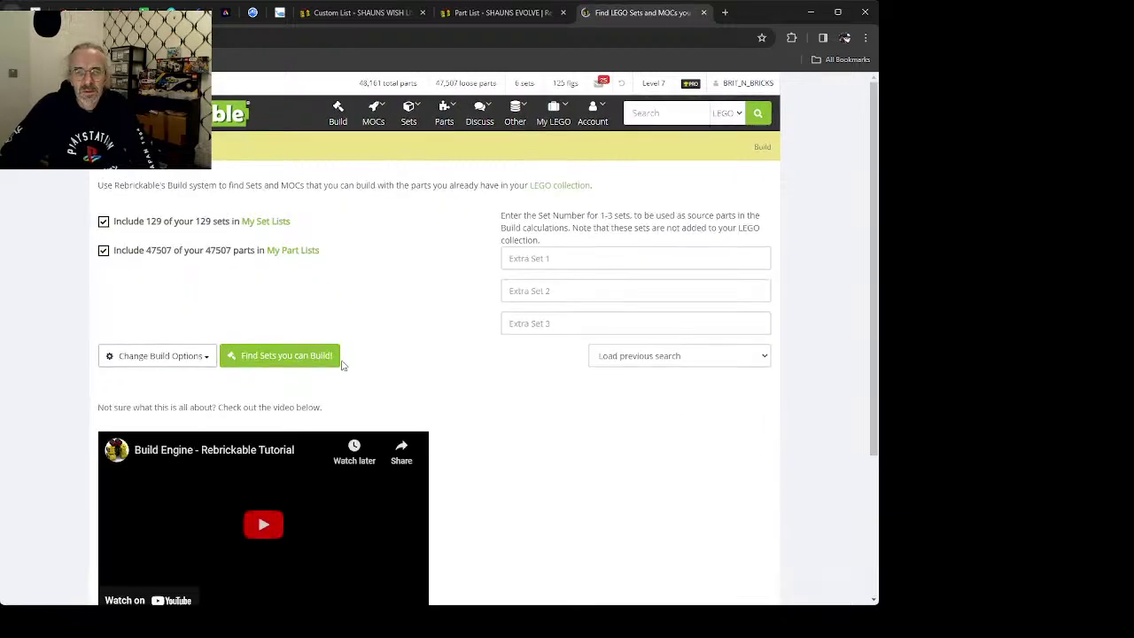
pyautogui.click(288, 355)
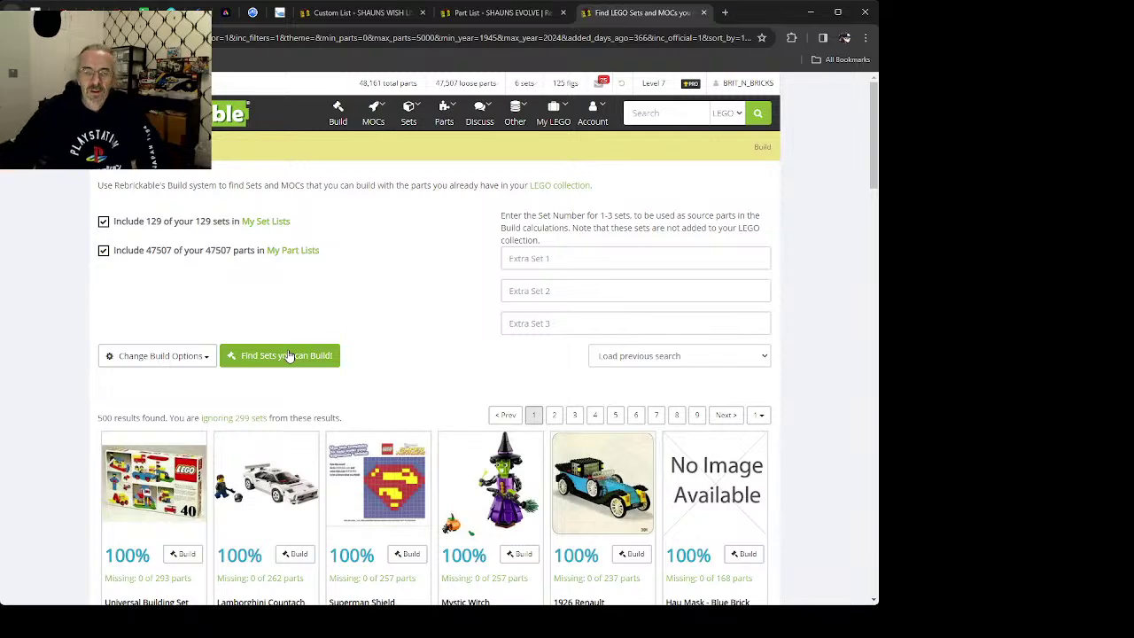
# Step: Review the sets on the first page of build results and their match percentages
pyautogui.scroll(-3, 474, 454)
pyautogui.scroll(-3, 474, 454)
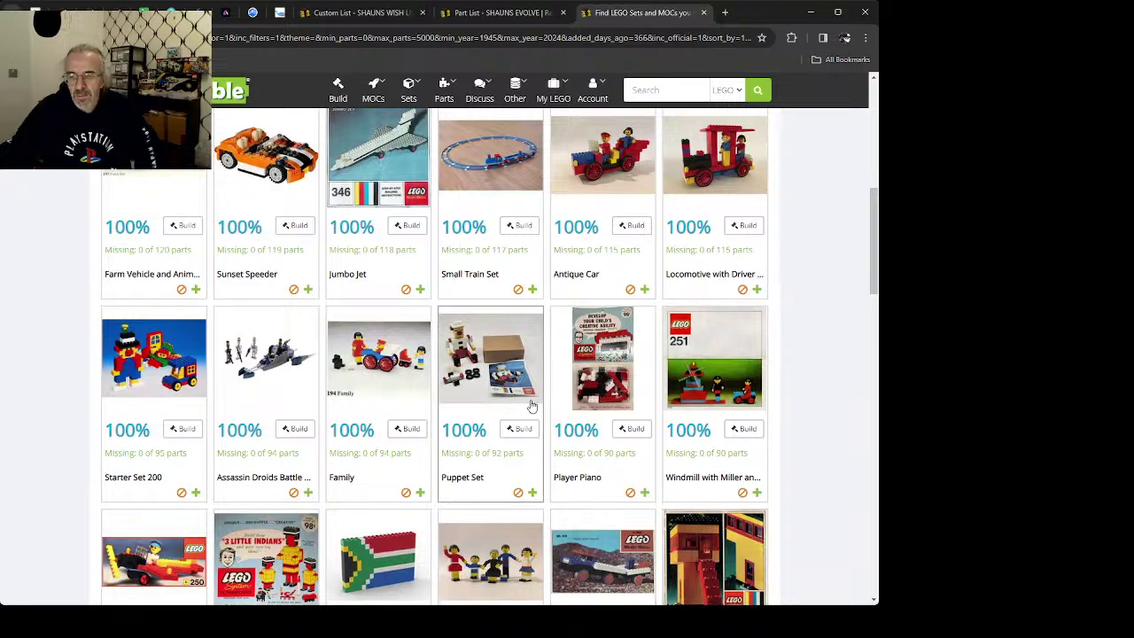
pyautogui.scroll(-1, 678, 390)
pyautogui.scroll(-6, 630, 398)
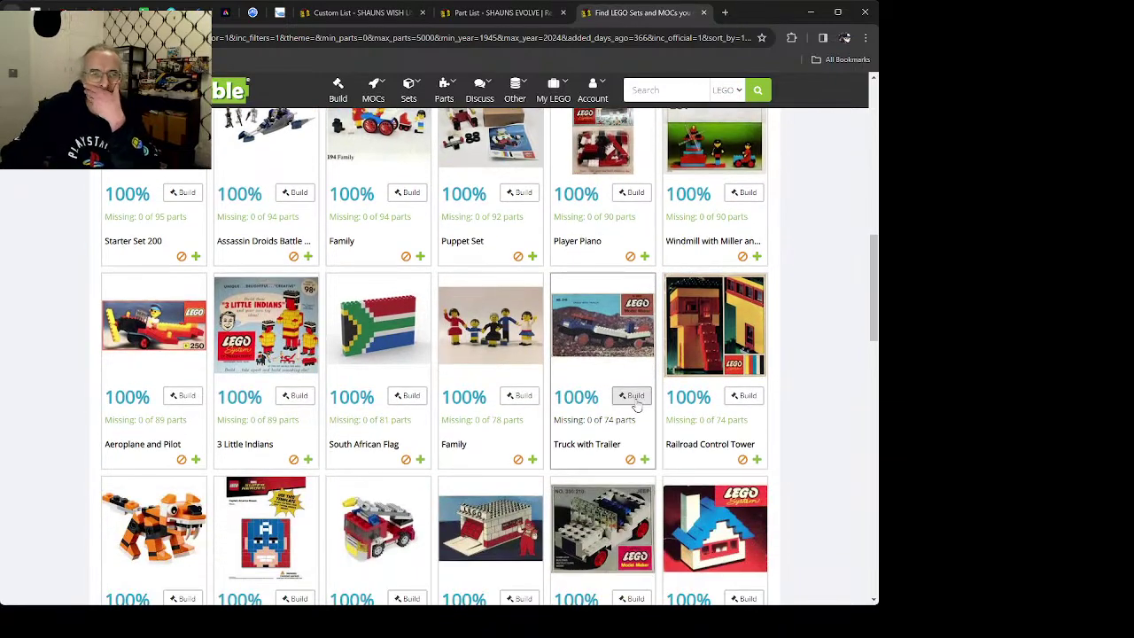
pyautogui.scroll(-4, 608, 395)
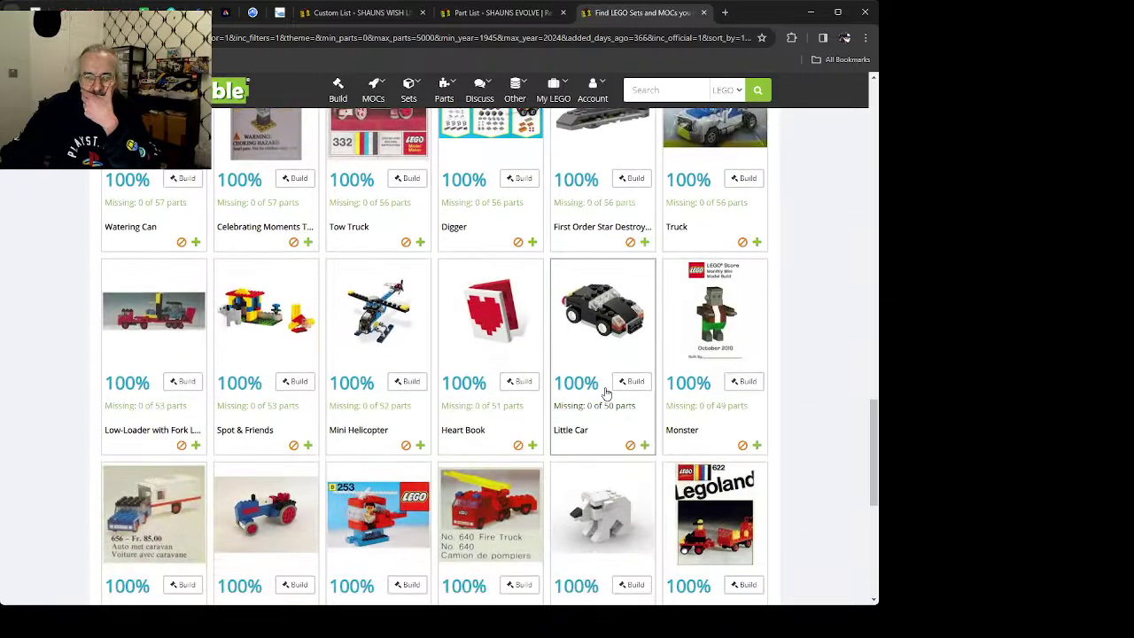
pyautogui.scroll(-3, 604, 394)
pyautogui.scroll(-2, 601, 393)
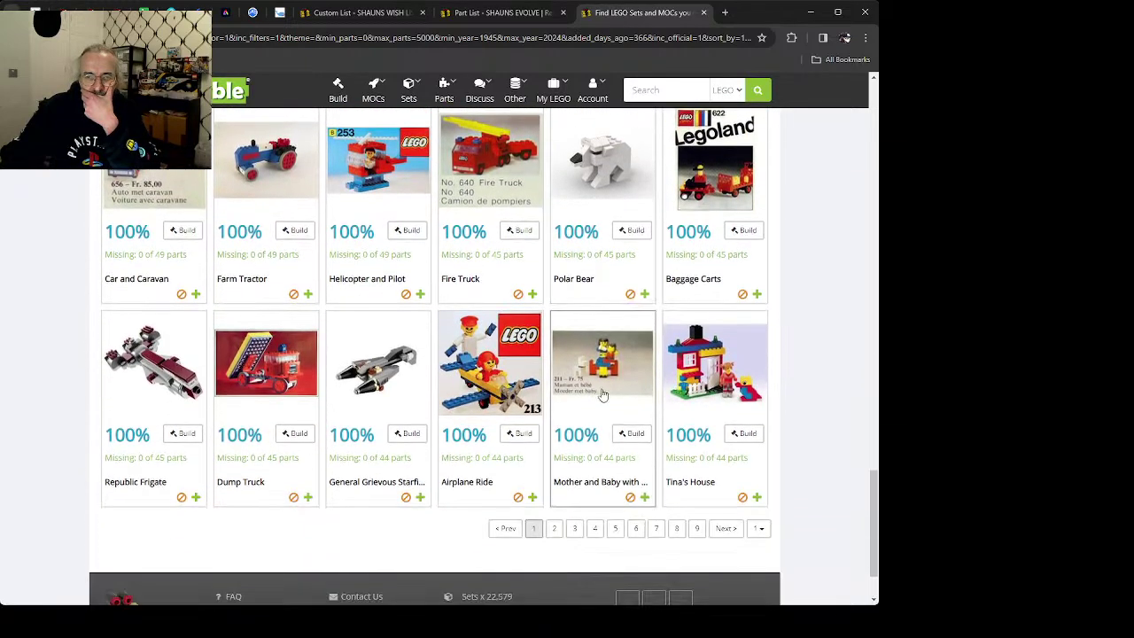
# Step: Open page 4 of the build results and examine which sets are complete or missing only a few parts
pyautogui.click(594, 529)
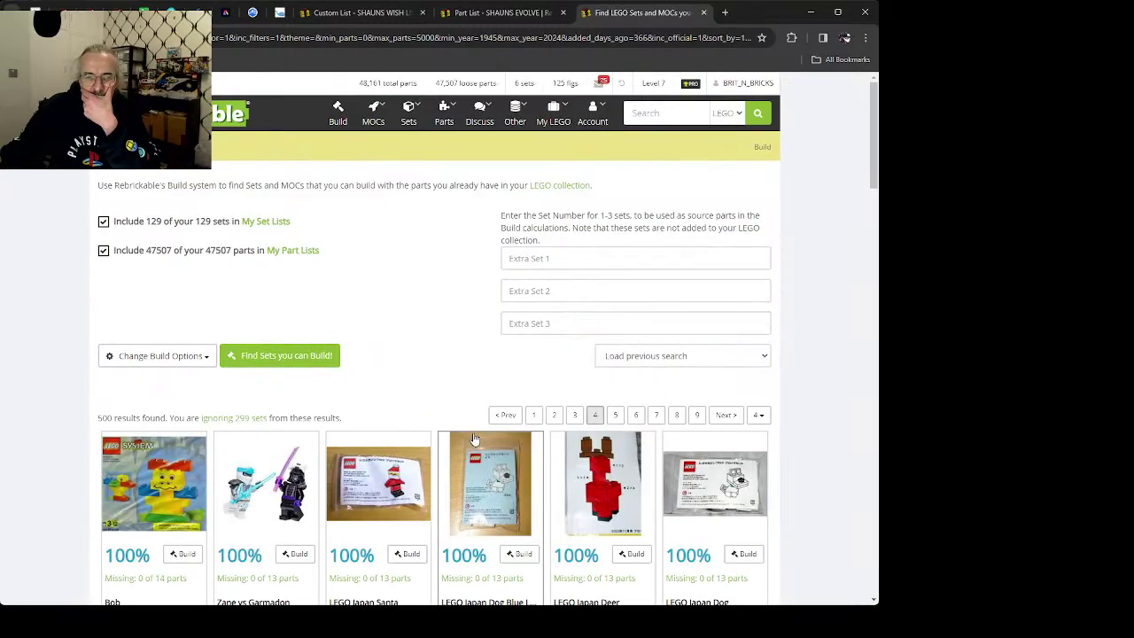
pyautogui.scroll(-4, 473, 440)
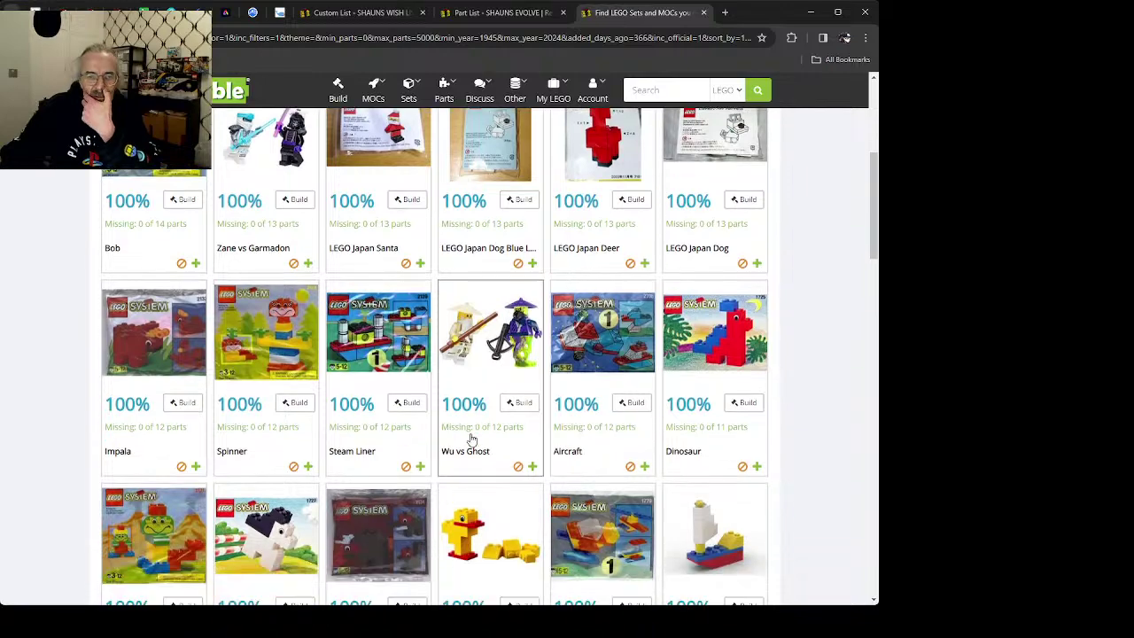
pyautogui.scroll(-5, 471, 439)
pyautogui.scroll(-2, 471, 437)
pyautogui.scroll(-1, 473, 429)
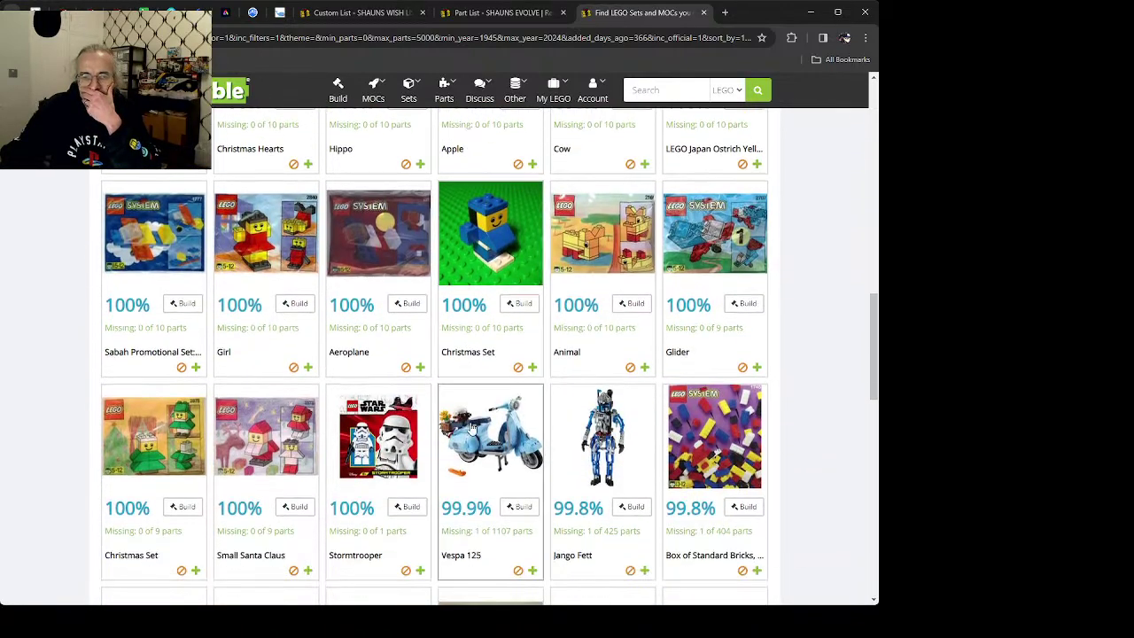
pyautogui.scroll(-4, 472, 429)
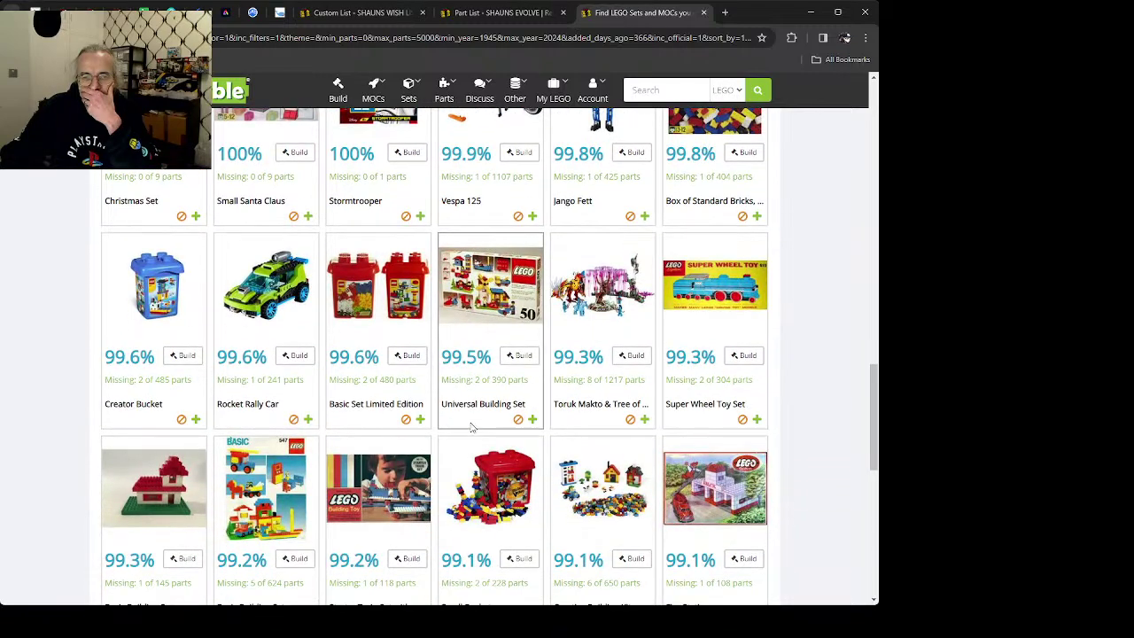
pyautogui.scroll(-6, 472, 429)
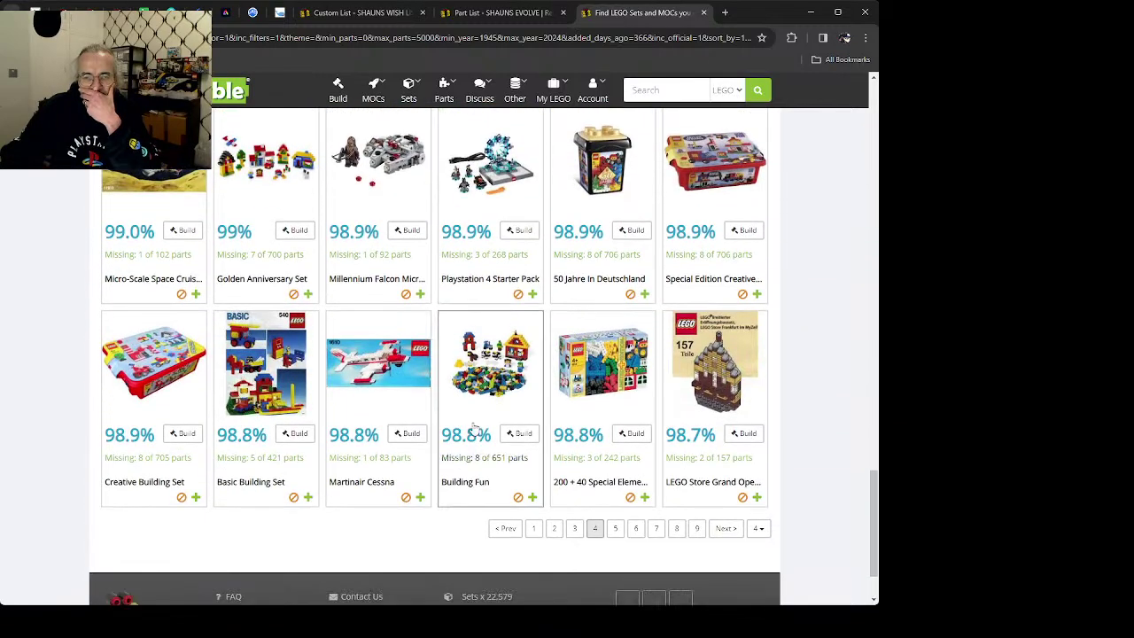
# Step: Open page 9 of the build results and review the match percentages down to the last set
pyautogui.click(697, 528)
pyautogui.scroll(-3, 478, 486)
pyautogui.scroll(-5, 478, 487)
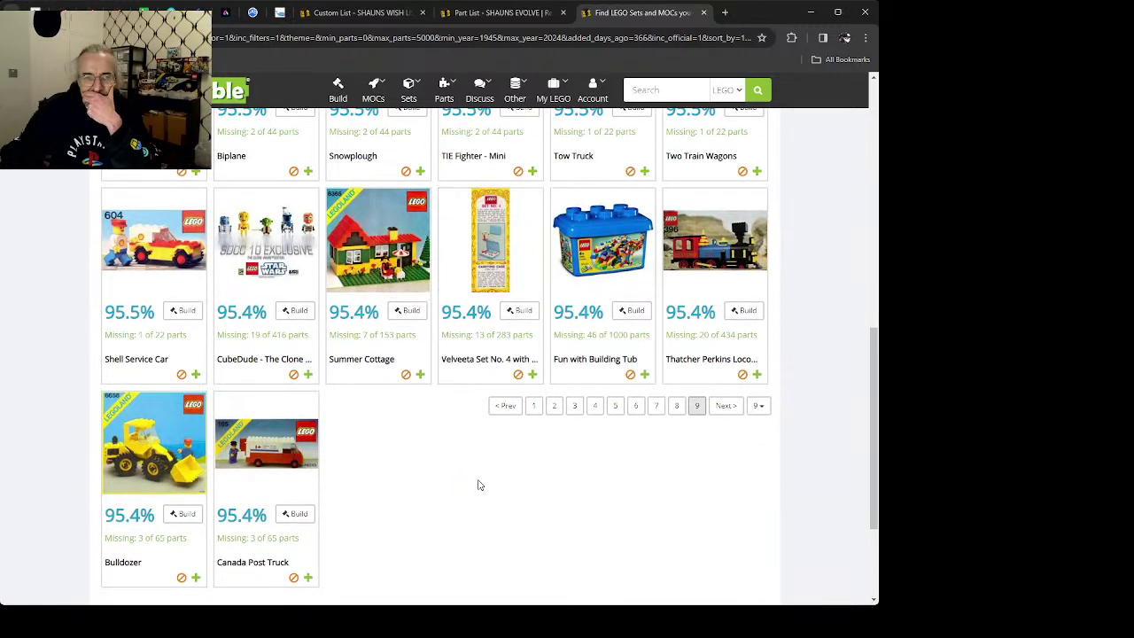
# Step: Open the CubeDude - The Clone Wars Edition set, examine its image and parts inventory, and return to the build results
pyautogui.click(267, 224)
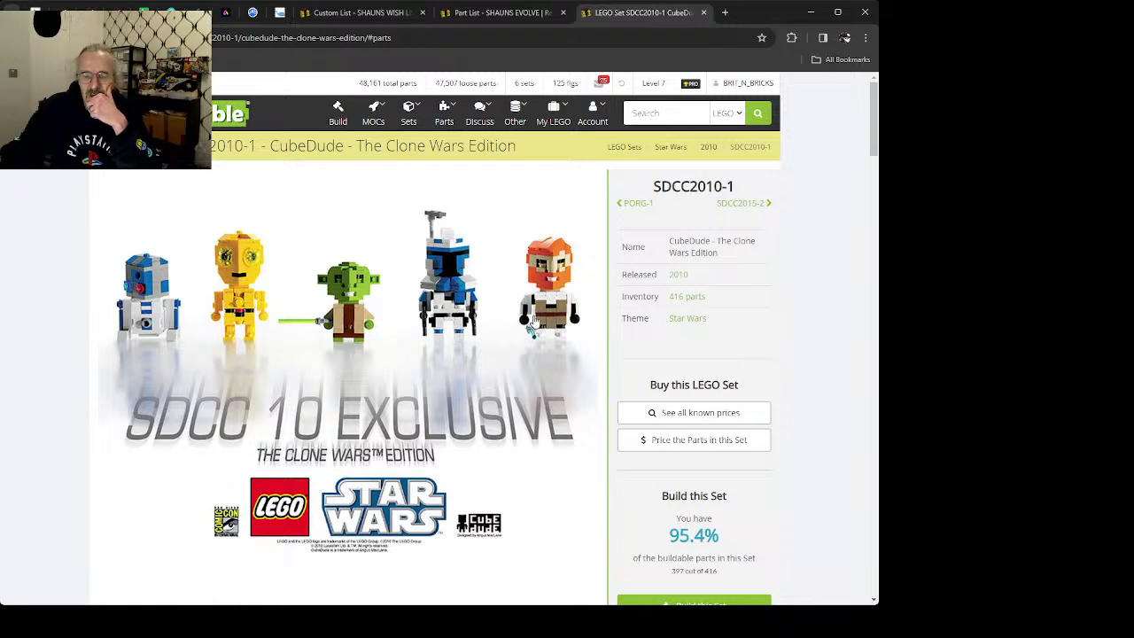
pyautogui.scroll(-5, 512, 336)
pyautogui.scroll(-15, 505, 345)
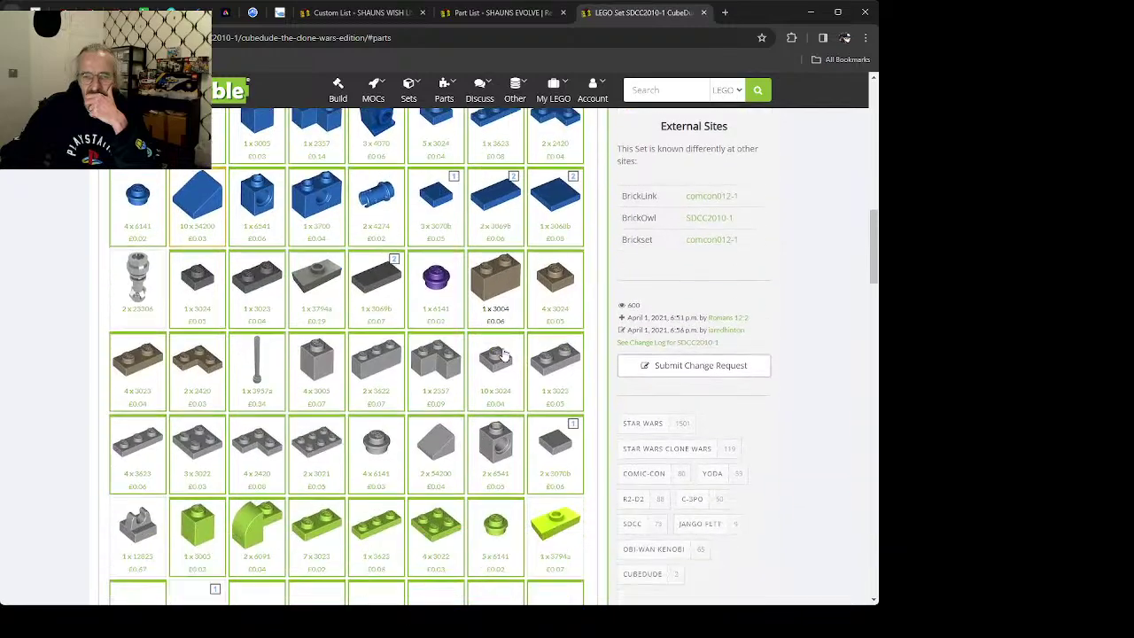
pyautogui.scroll(18, 503, 355)
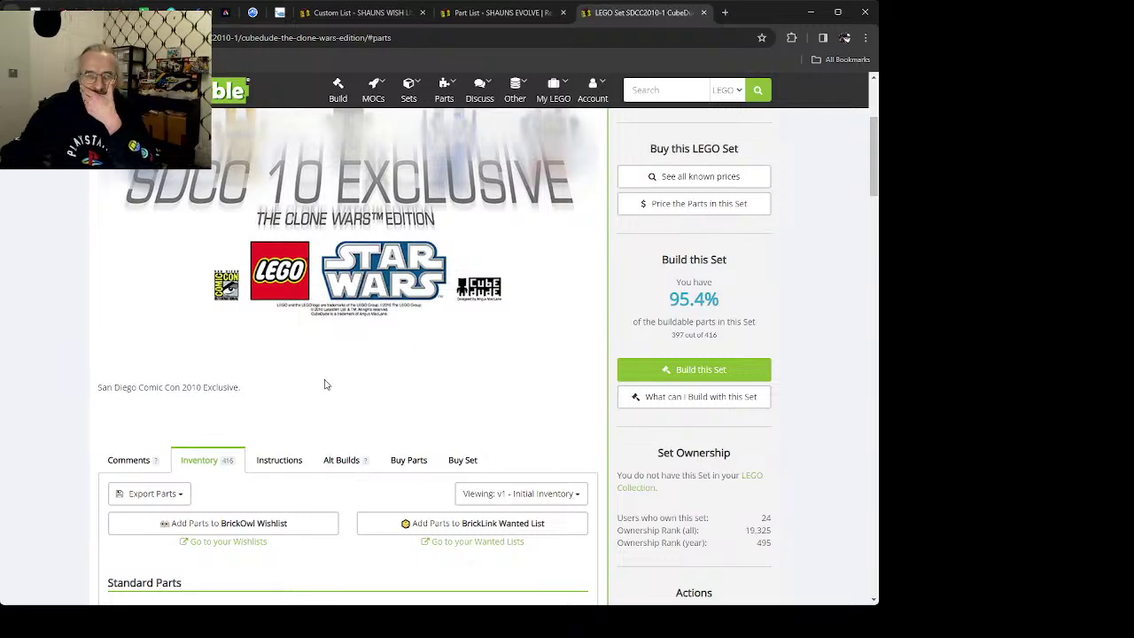
pyautogui.scroll(3, 324, 384)
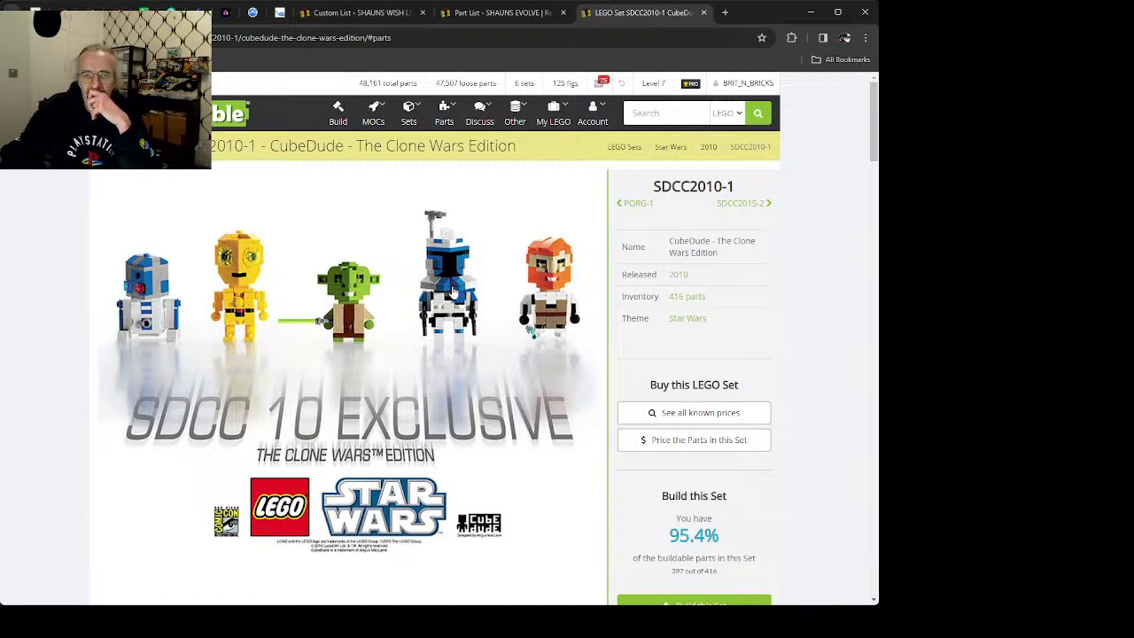
pyautogui.scroll(-1, 320, 231)
pyautogui.scroll(-3, 320, 230)
pyautogui.scroll(-3, 320, 230)
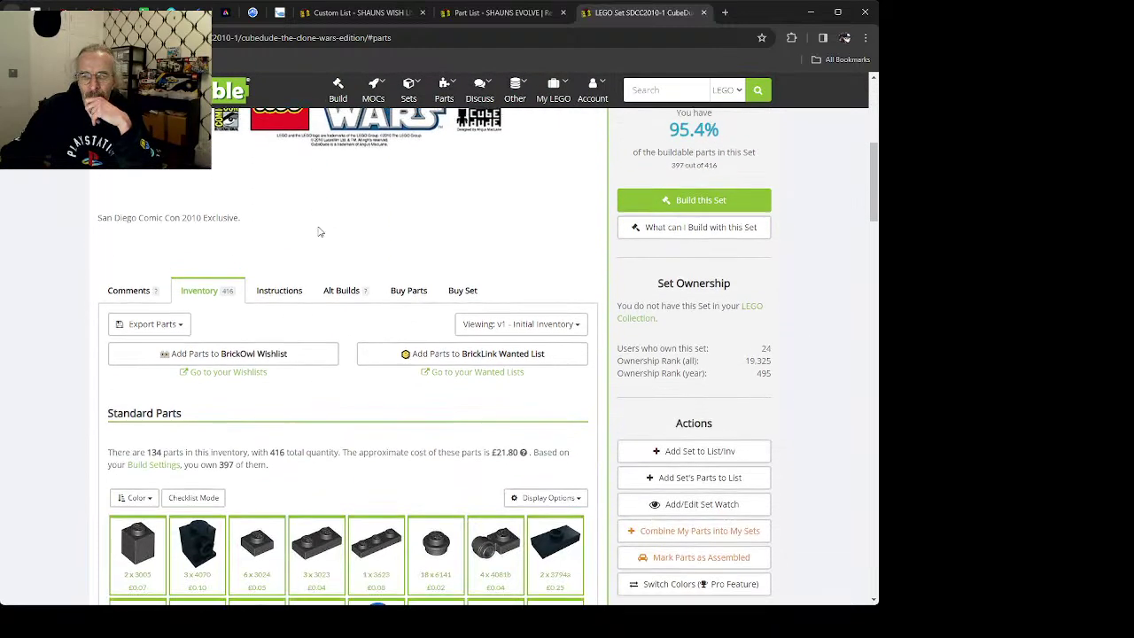
pyautogui.scroll(4, 238, 235)
pyautogui.scroll(2, 238, 235)
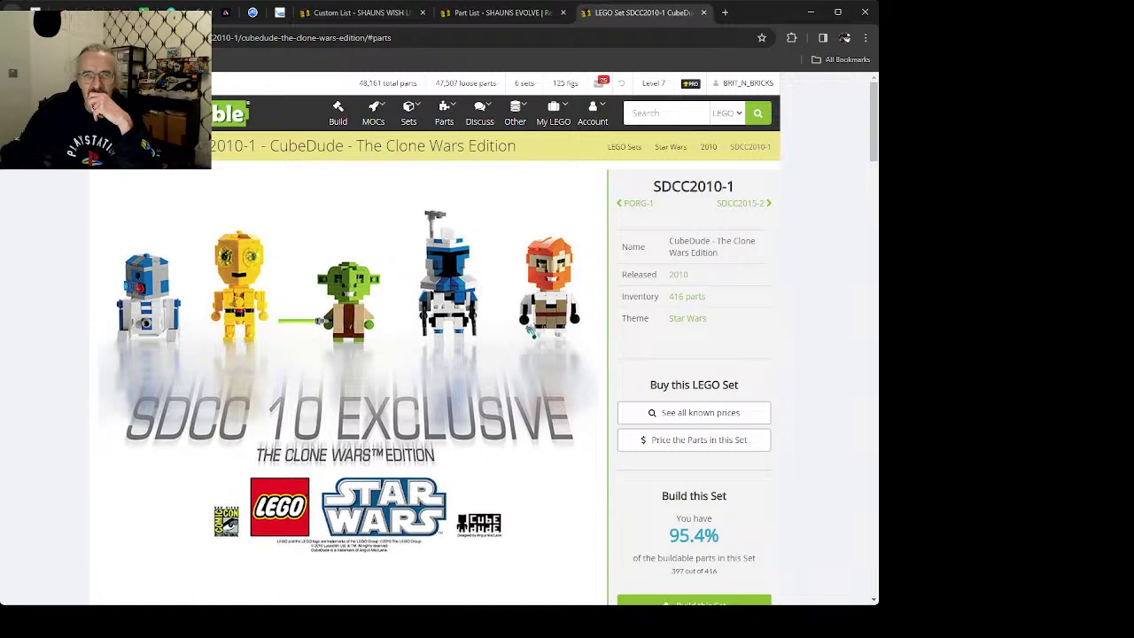
pyautogui.hotkey('alt', 'Left')
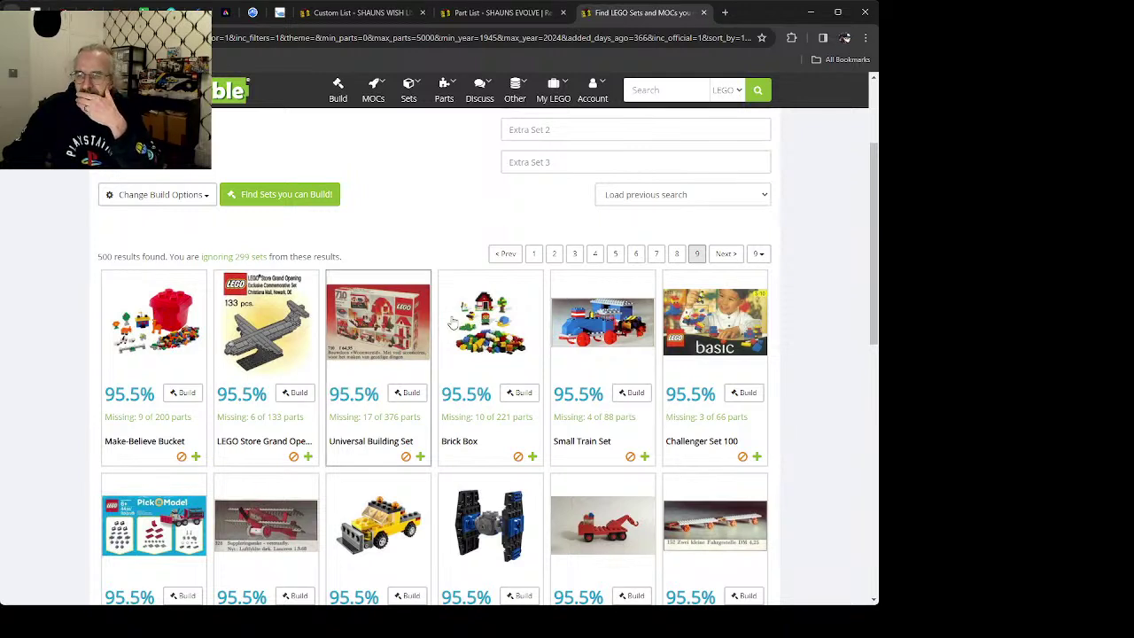
pyautogui.scroll(2, 498, 264)
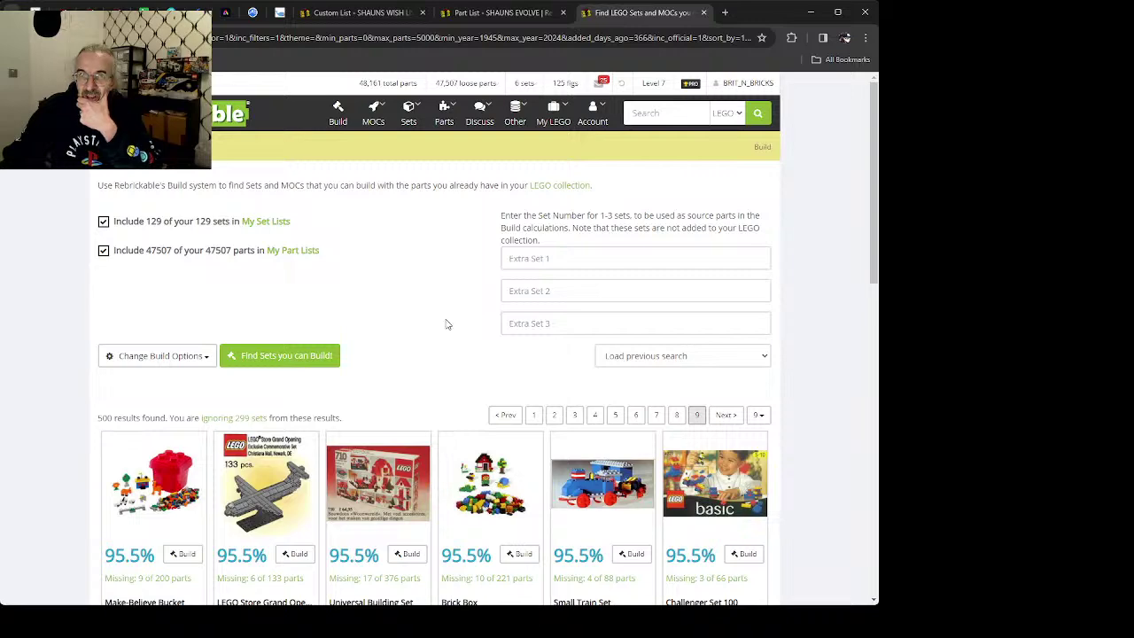
# Step: Switch back to SHAUNS WISH LIST and review its parts in the Containers category
pyautogui.click(483, 13)
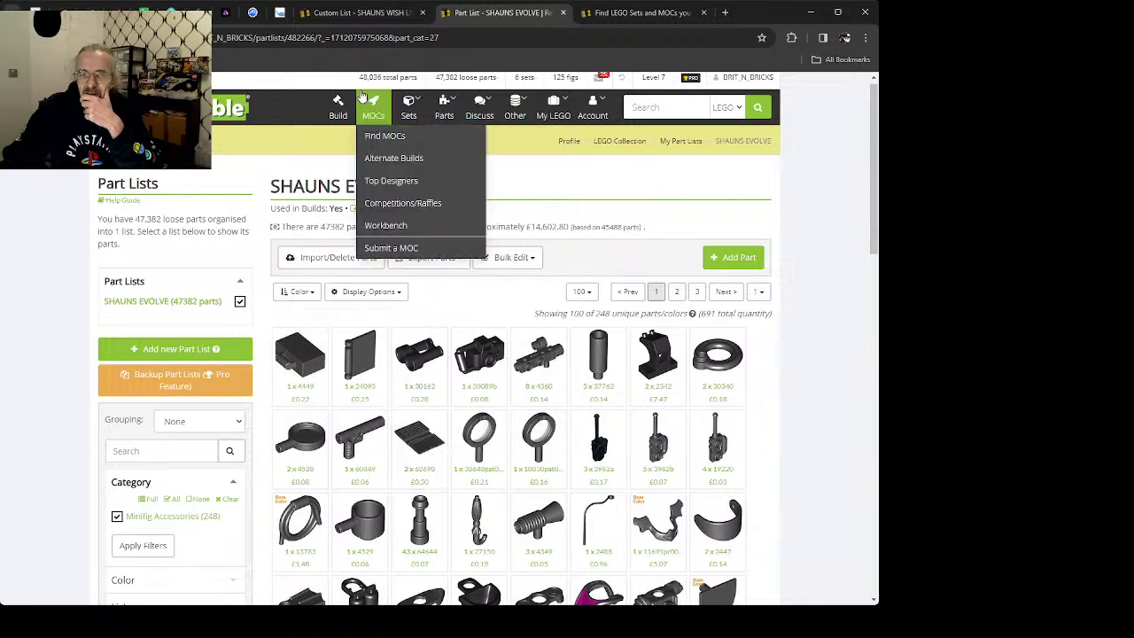
pyautogui.click(358, 10)
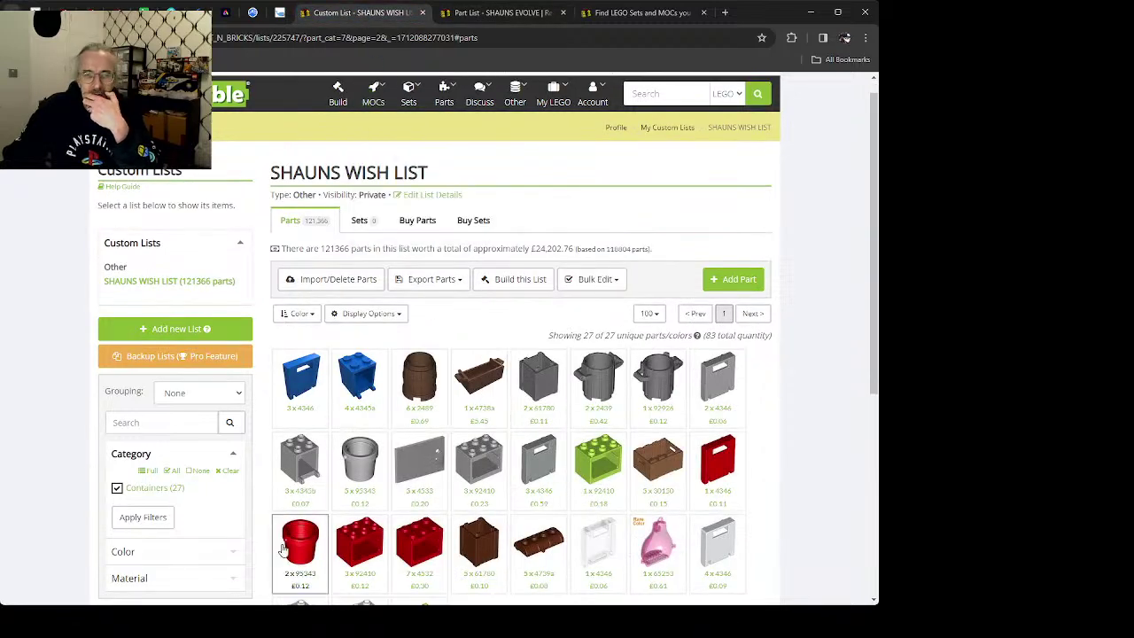
pyautogui.scroll(1, 408, 472)
pyautogui.scroll(-2, 409, 473)
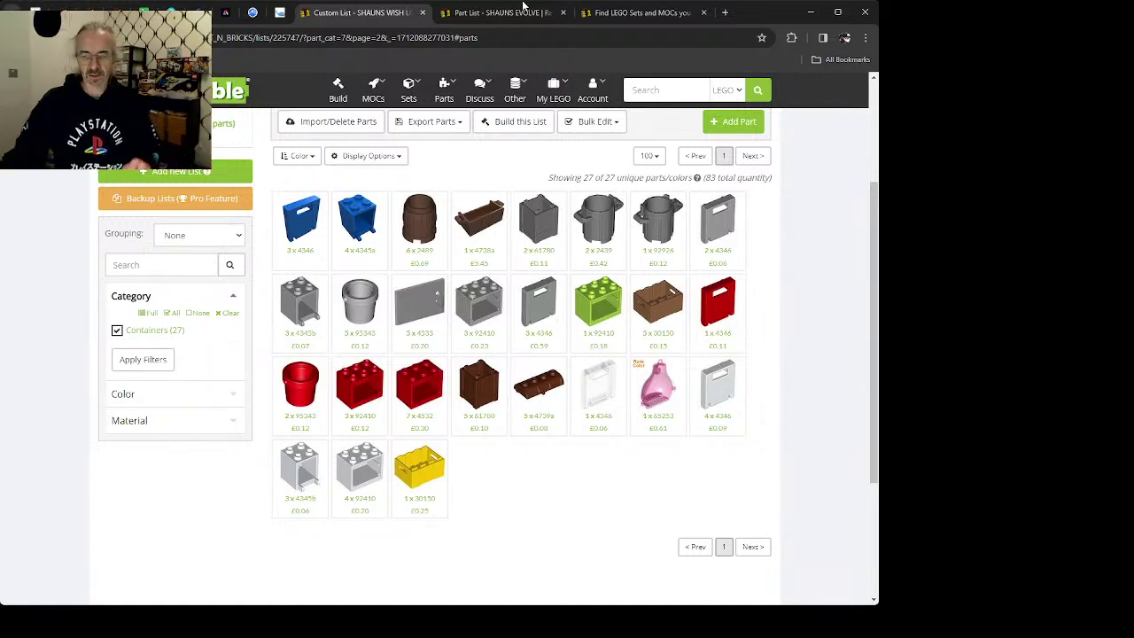
pyautogui.scroll(2, 541, 337)
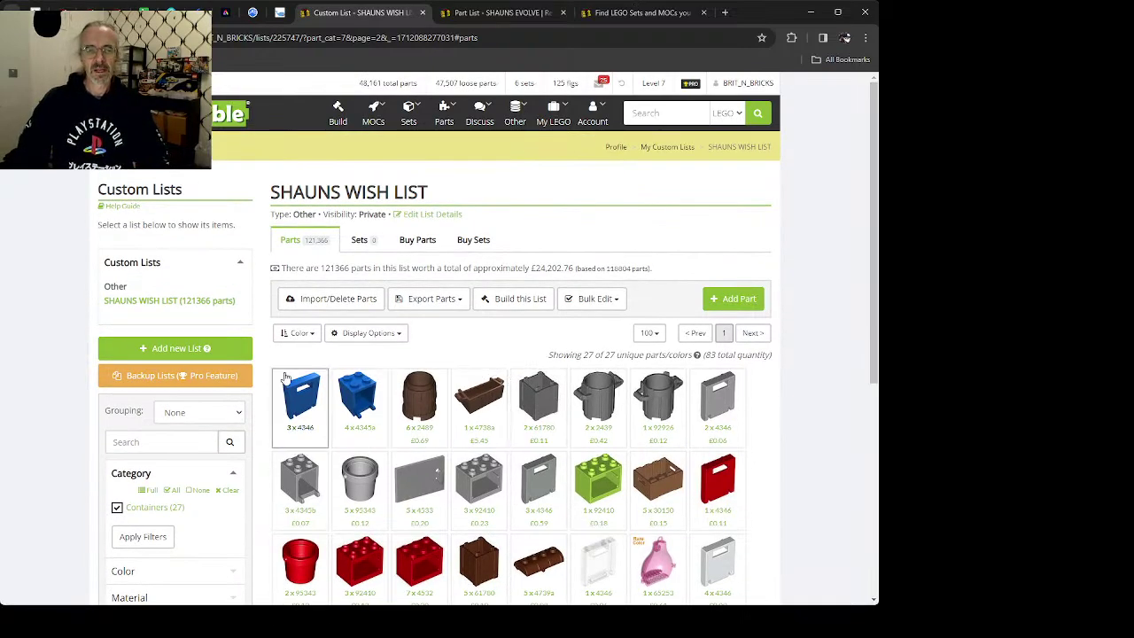
pyautogui.scroll(-2, 177, 485)
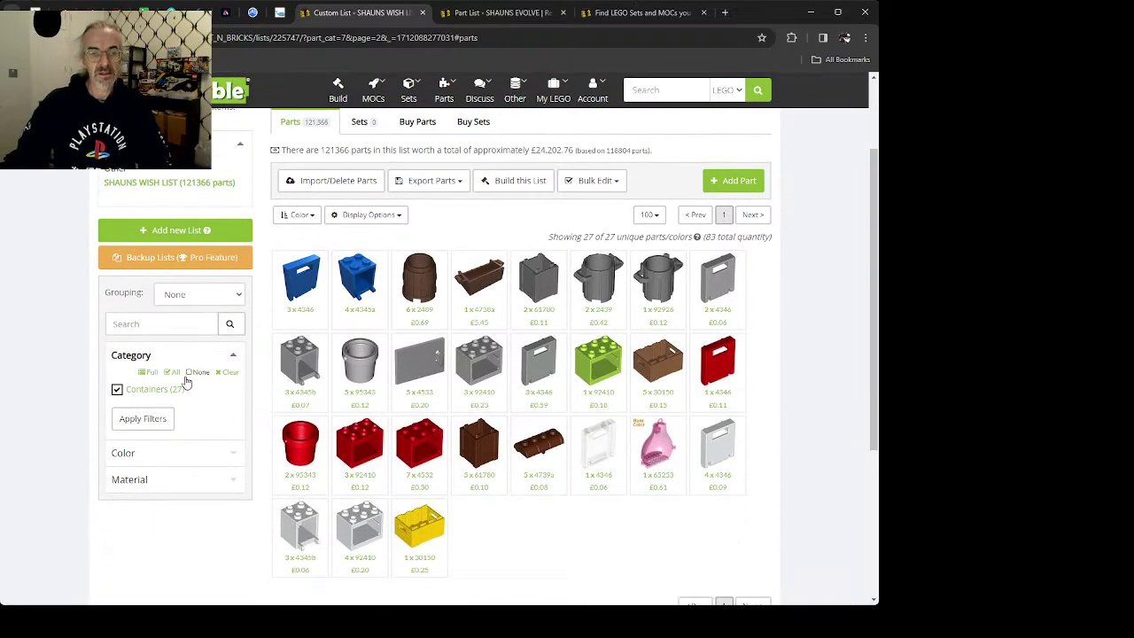
# Step: Filter SHAUNS WISH LIST by the Tiles category and open page 1 of the filtered parts
pyautogui.click(147, 373)
pyautogui.scroll(-10, 173, 465)
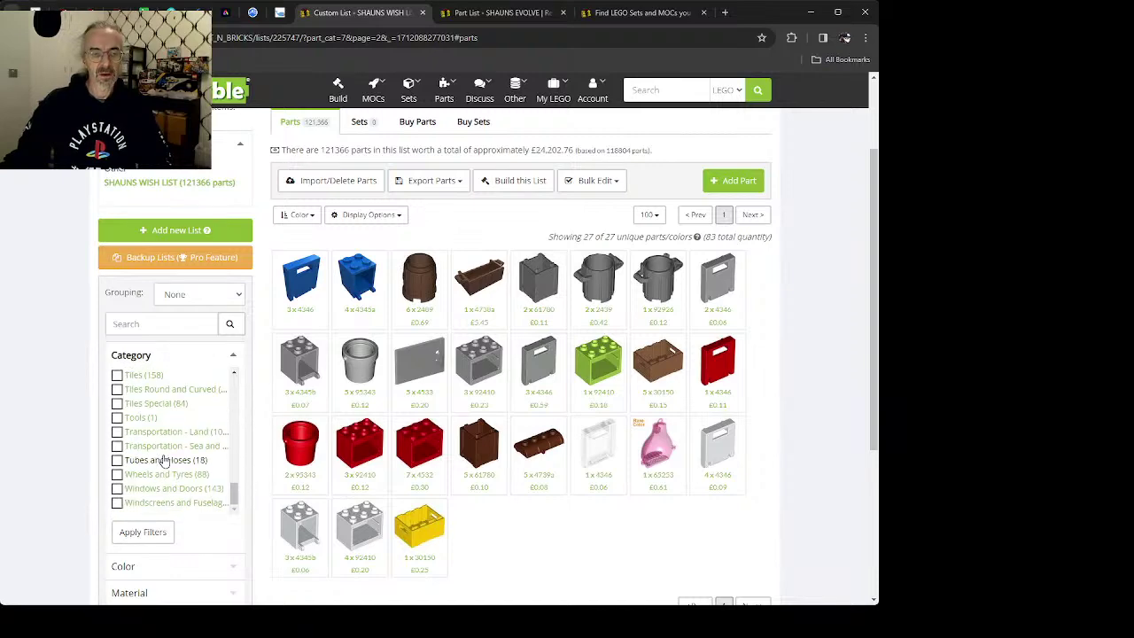
pyautogui.scroll(-1, 164, 460)
pyautogui.scroll(1, 156, 379)
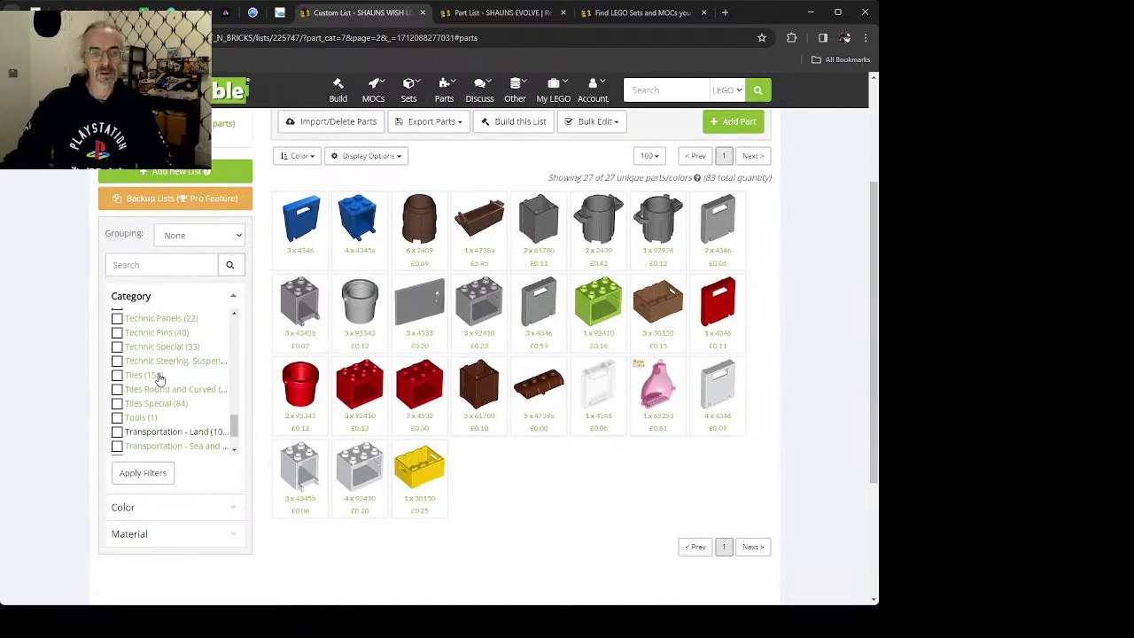
pyautogui.click(138, 379)
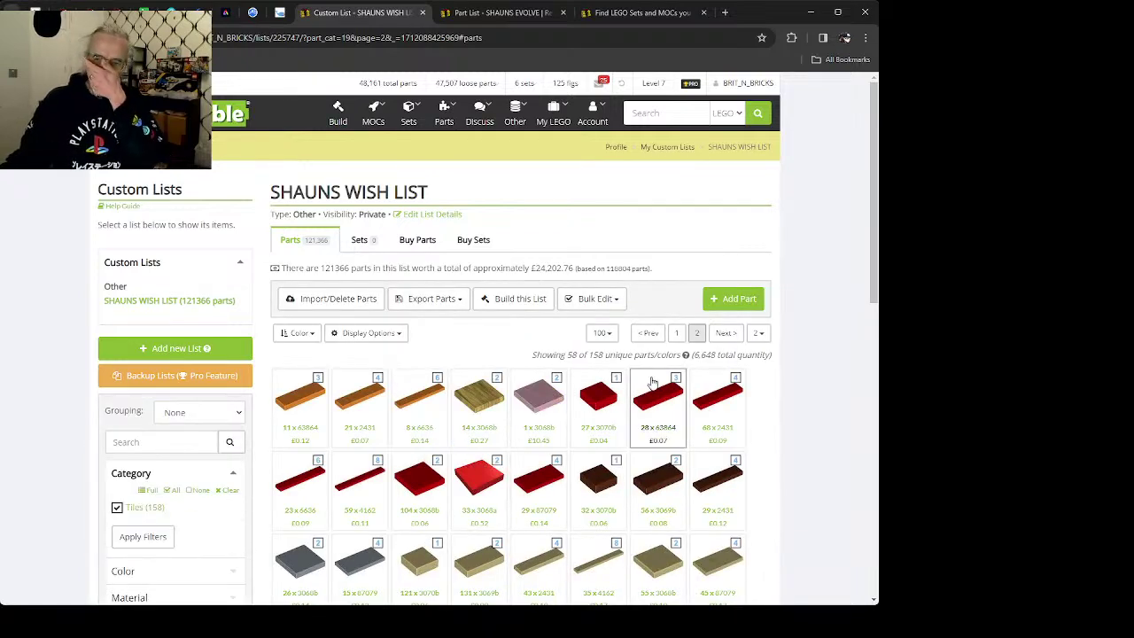
pyautogui.click(676, 335)
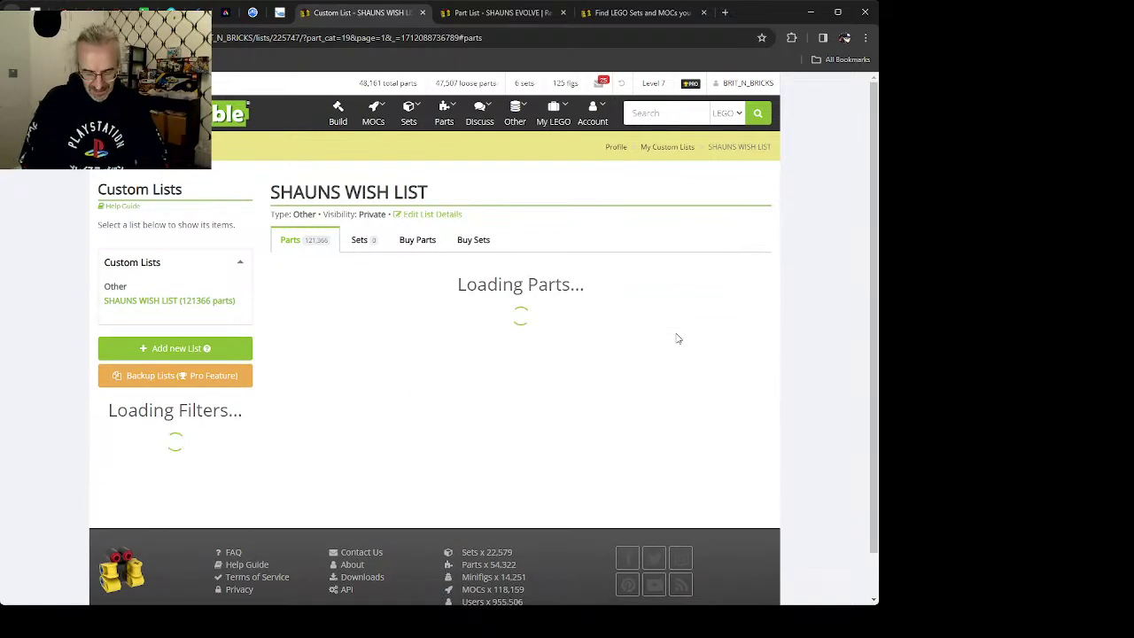
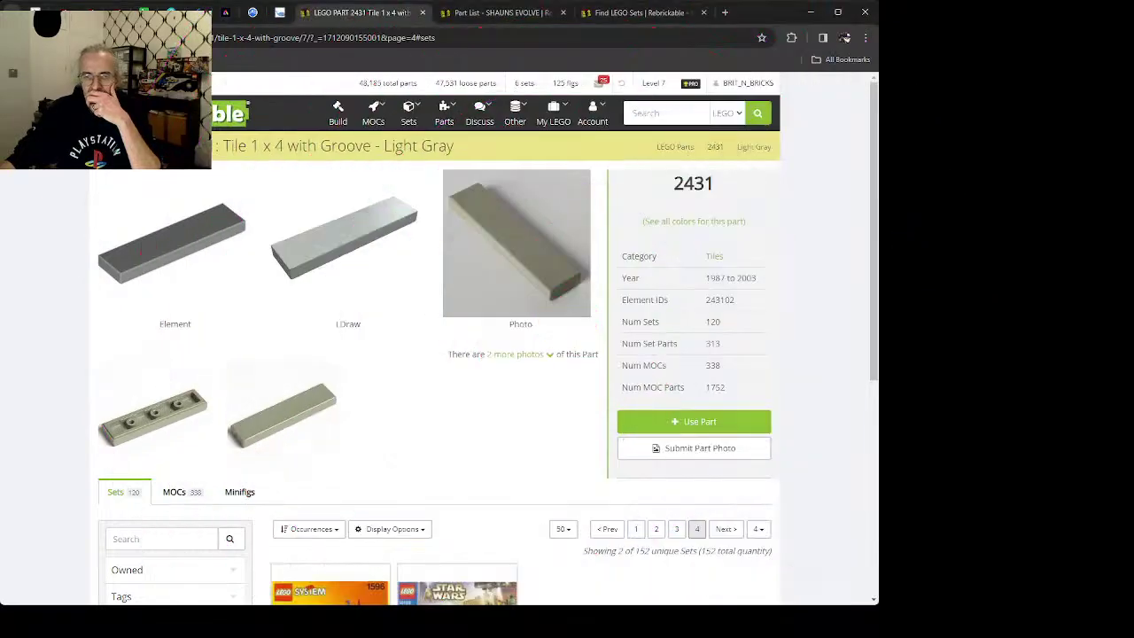
# Step: Open the Cloud City set from the light gray Tile 1 x 4 set list, view it, and return to the list
pyautogui.scroll(-3, 446, 448)
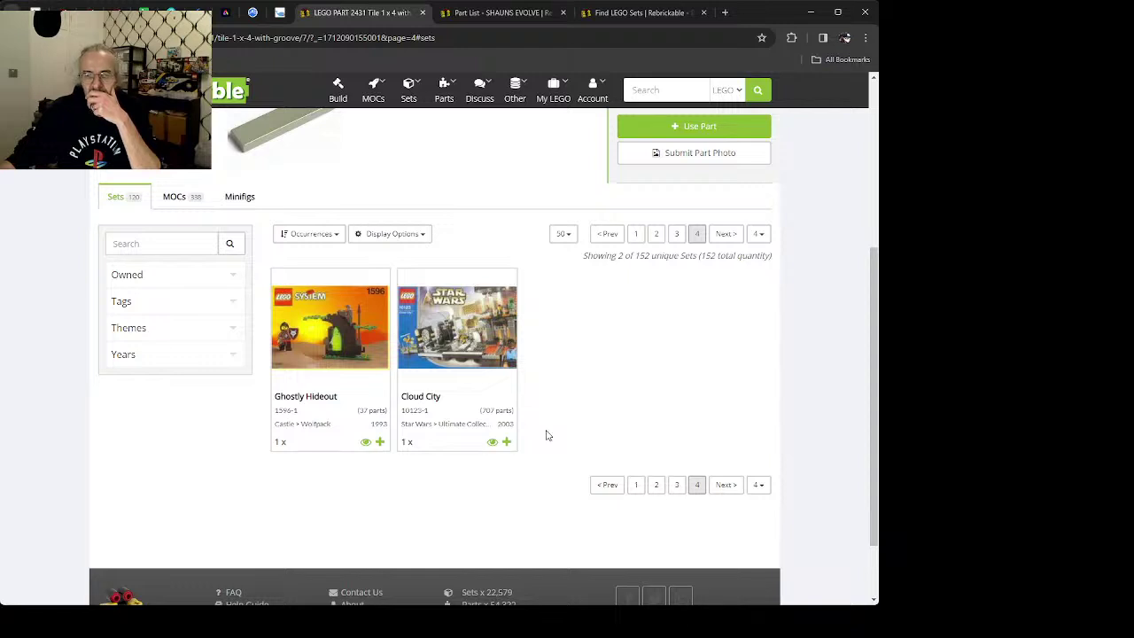
pyautogui.click(434, 341)
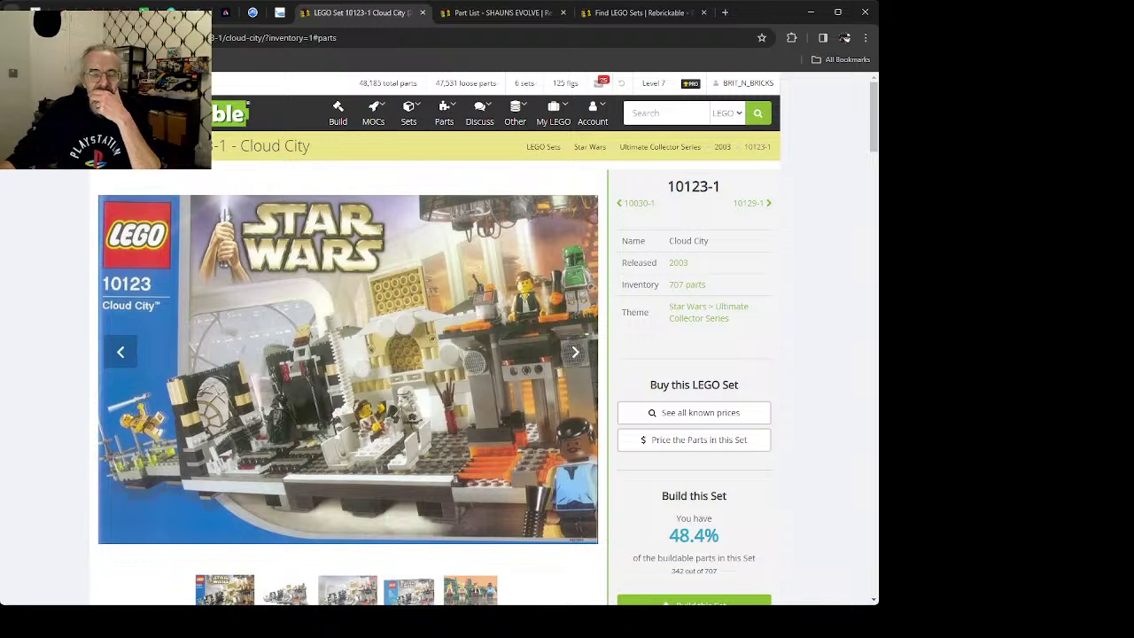
pyautogui.hotkey('alt', 'Left')
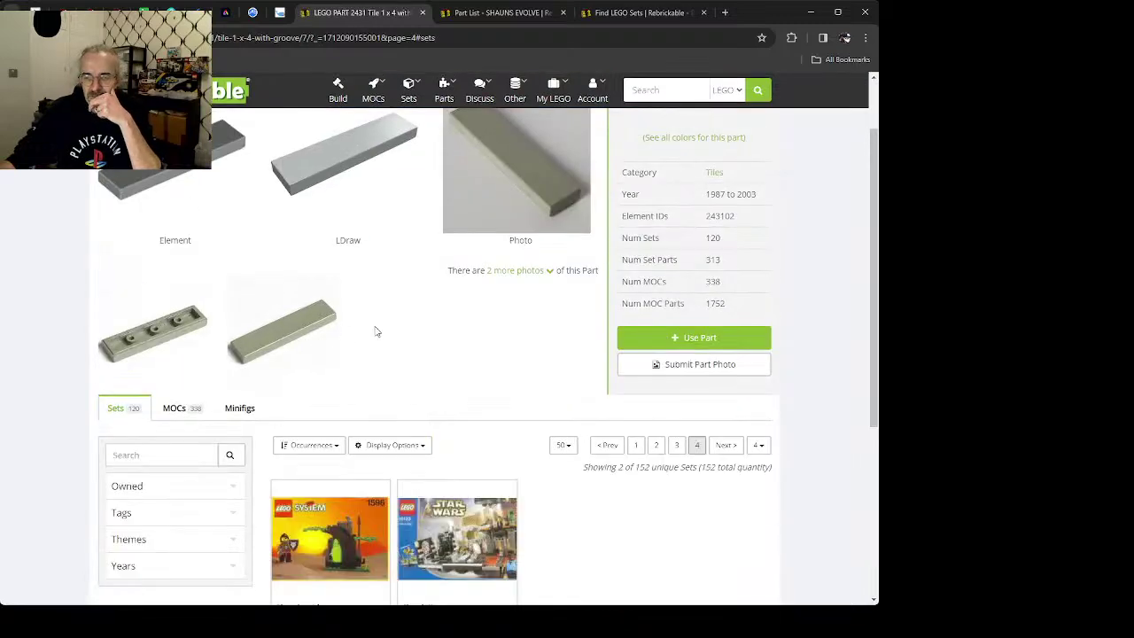
pyautogui.scroll(-3, 375, 328)
# Step: Open page 3 of the sets containing the light gray Tile 1 x 4 and examine them down to the last one
pyautogui.click(677, 470)
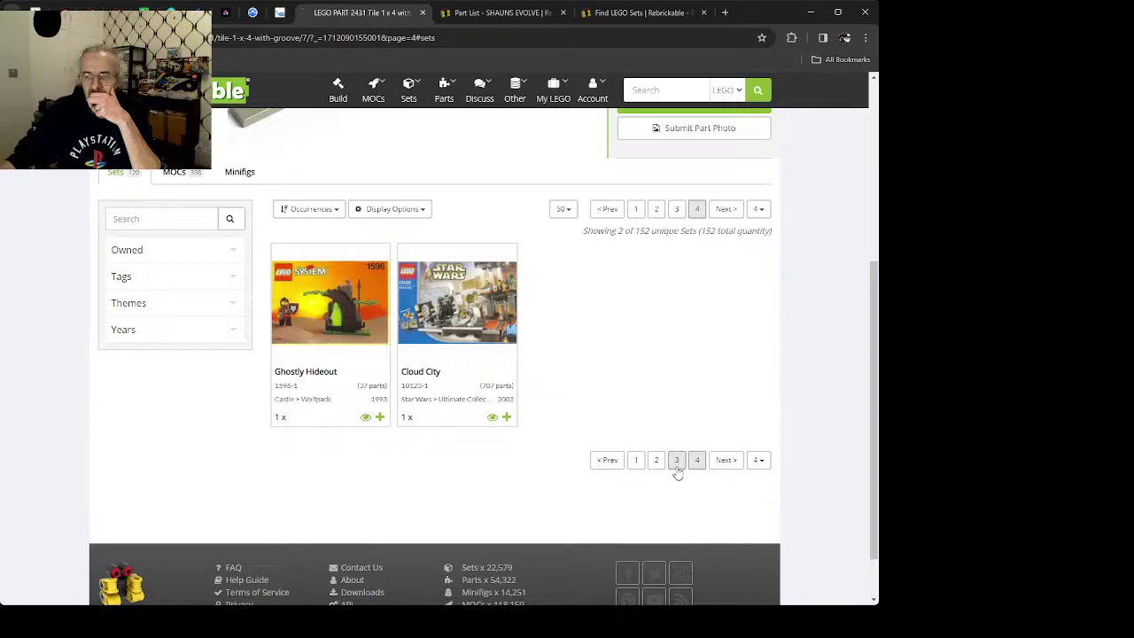
pyautogui.scroll(-3, 459, 381)
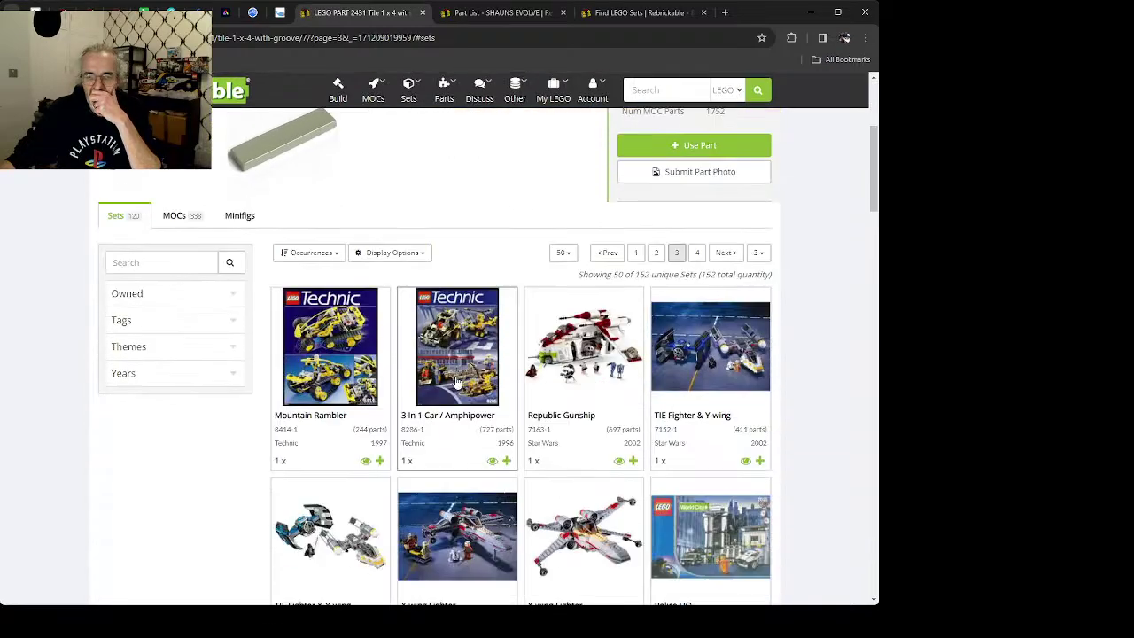
pyautogui.scroll(-4, 457, 381)
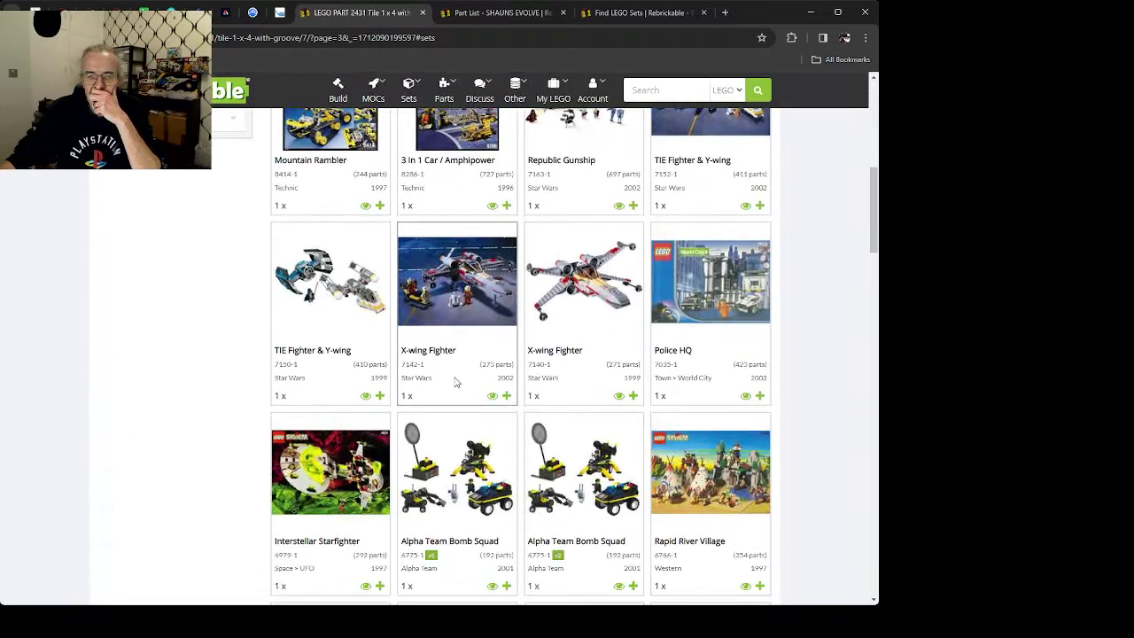
pyautogui.scroll(-2, 456, 383)
pyautogui.scroll(-2, 456, 383)
pyautogui.scroll(-2, 456, 383)
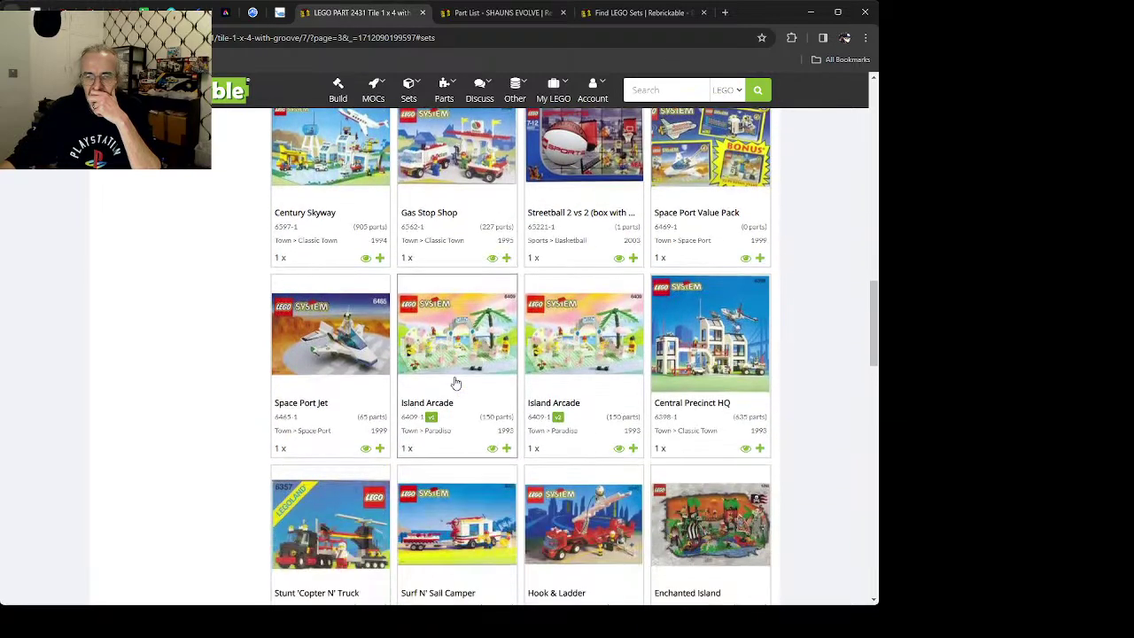
pyautogui.scroll(-1, 456, 383)
pyautogui.scroll(-1, 457, 383)
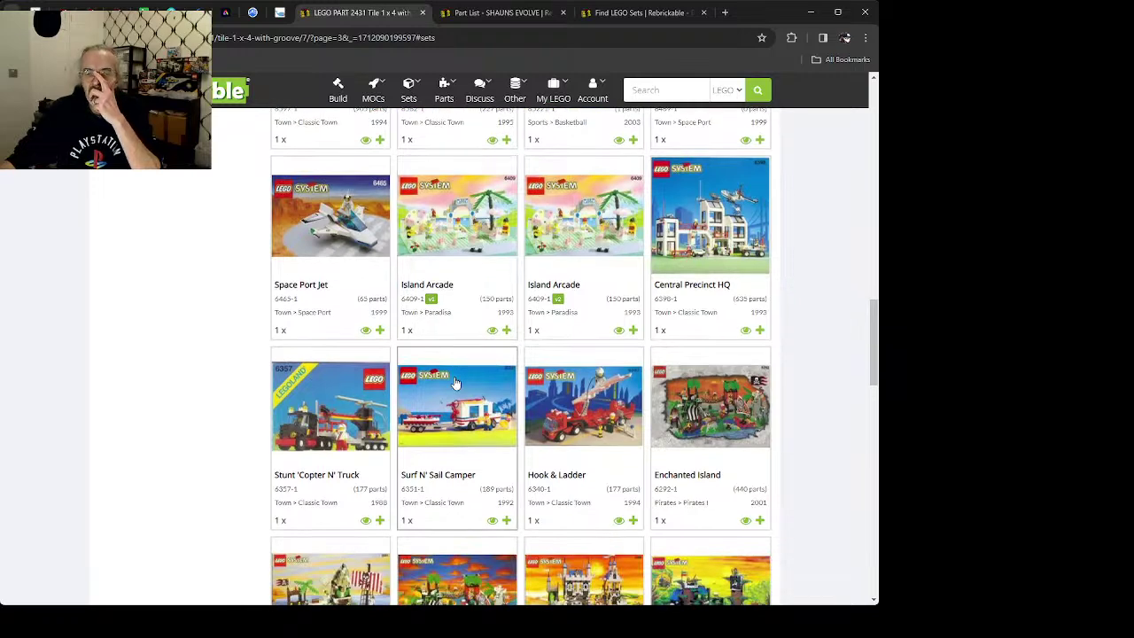
pyautogui.scroll(-1, 456, 383)
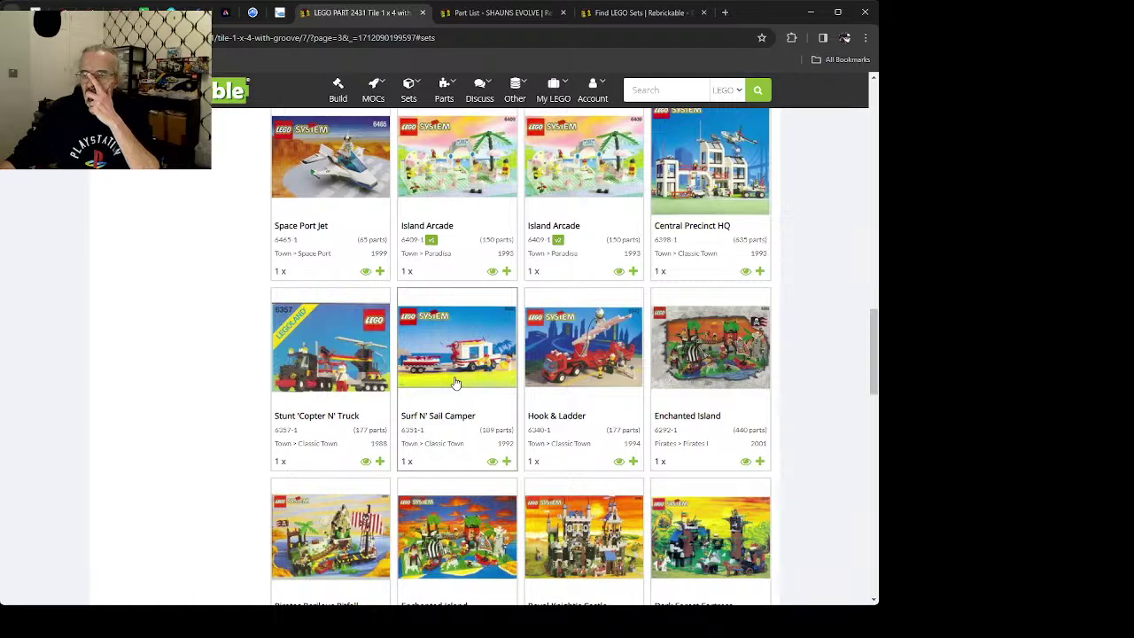
pyautogui.scroll(-3, 456, 383)
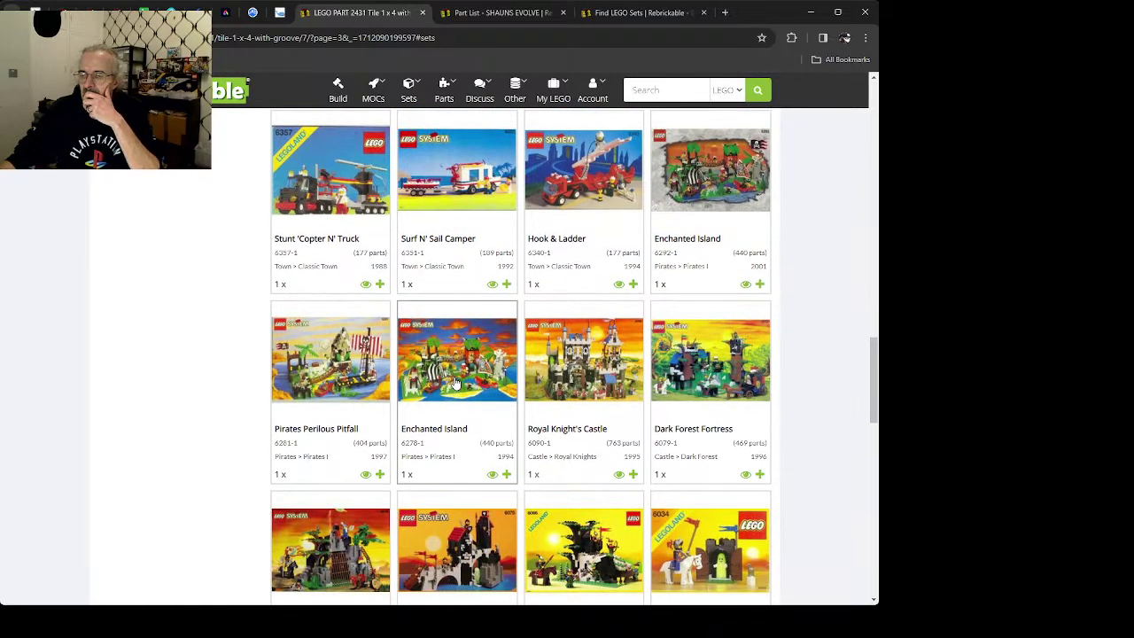
pyautogui.scroll(-7, 457, 383)
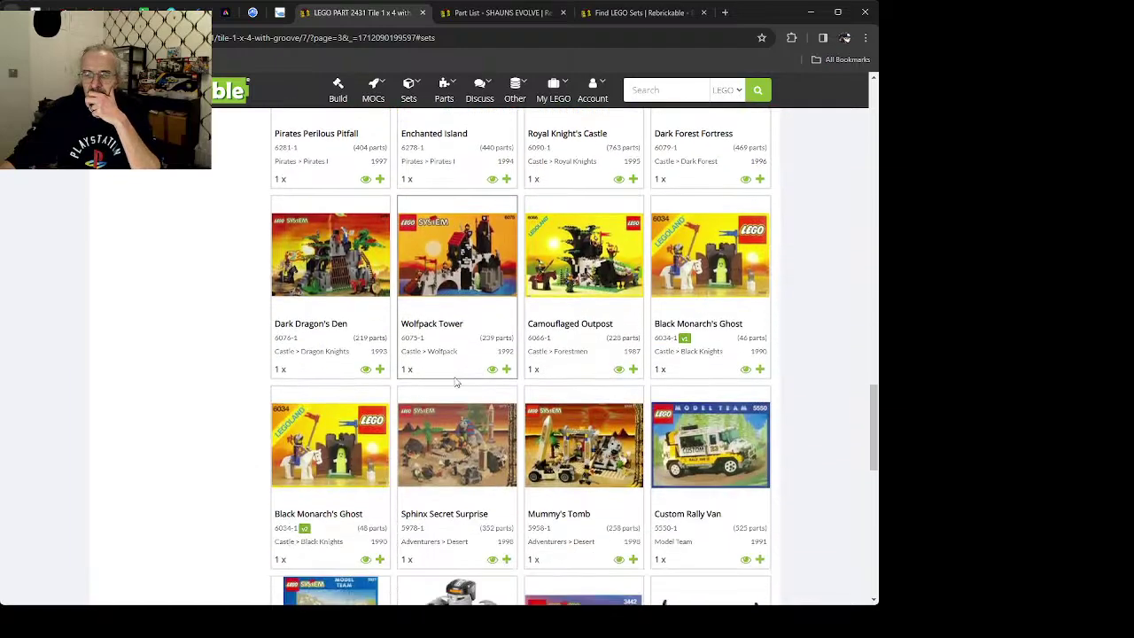
pyautogui.scroll(-3, 456, 383)
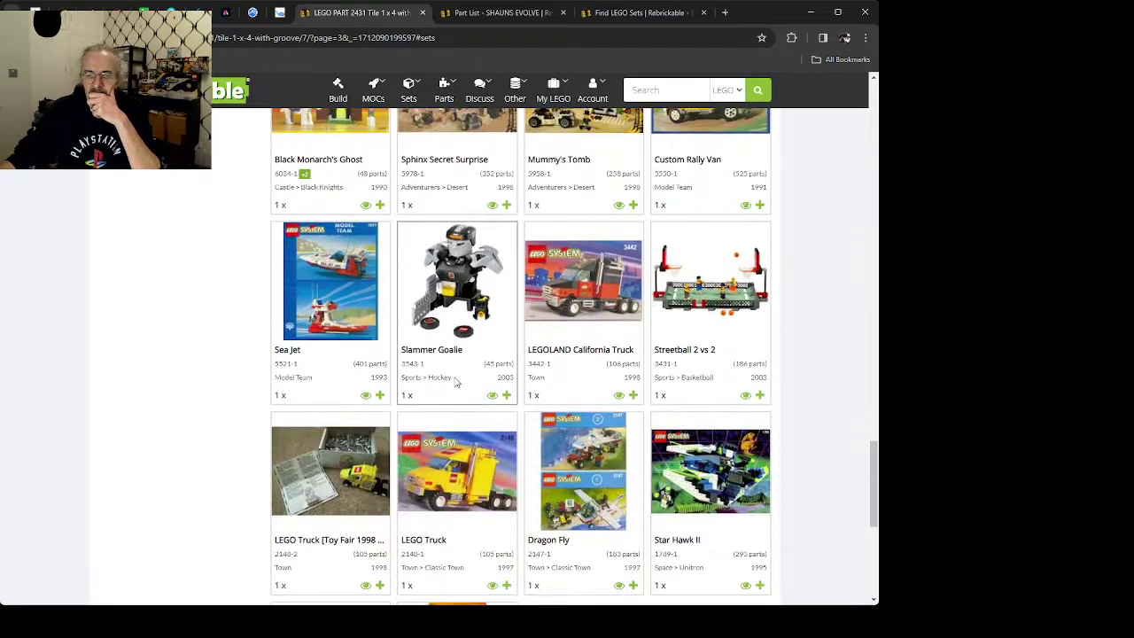
pyautogui.scroll(-3, 456, 383)
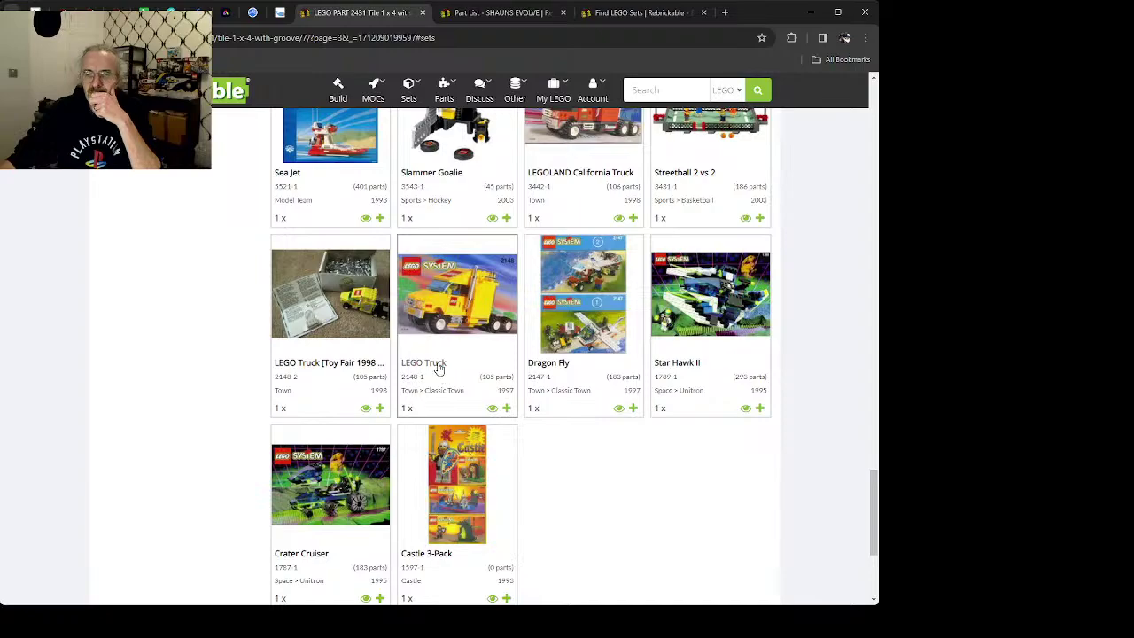
# Step: Open page 2 of the sets containing the light gray Tile 1 x 4 and examine the listed sets
pyautogui.scroll(6, 539, 340)
pyautogui.scroll(15, 547, 310)
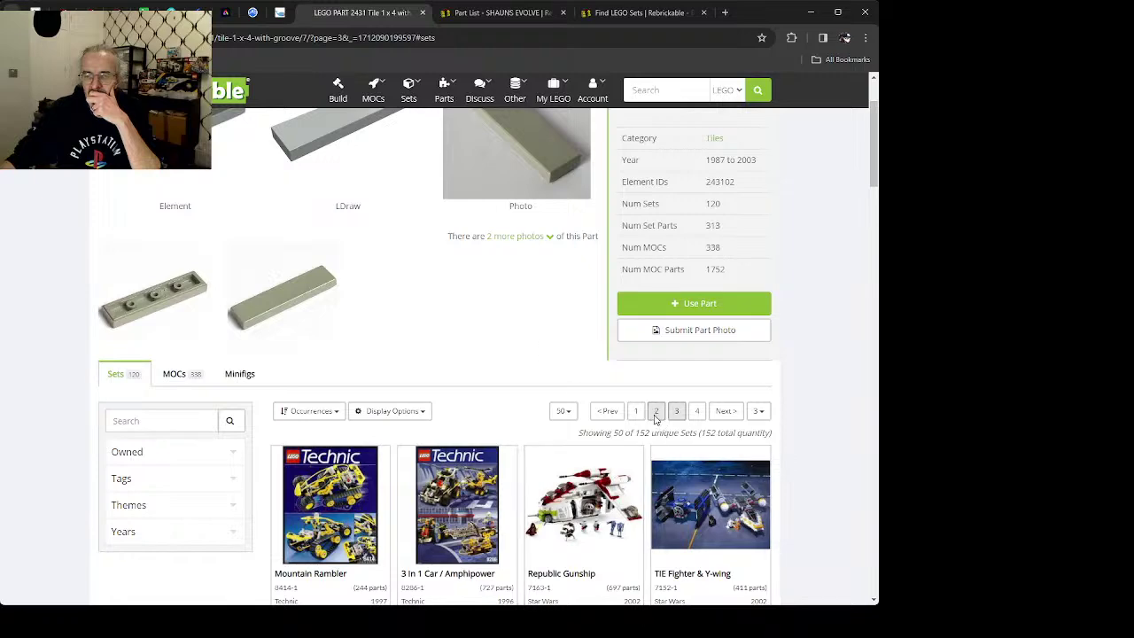
pyautogui.click(657, 412)
pyautogui.scroll(-4, 514, 400)
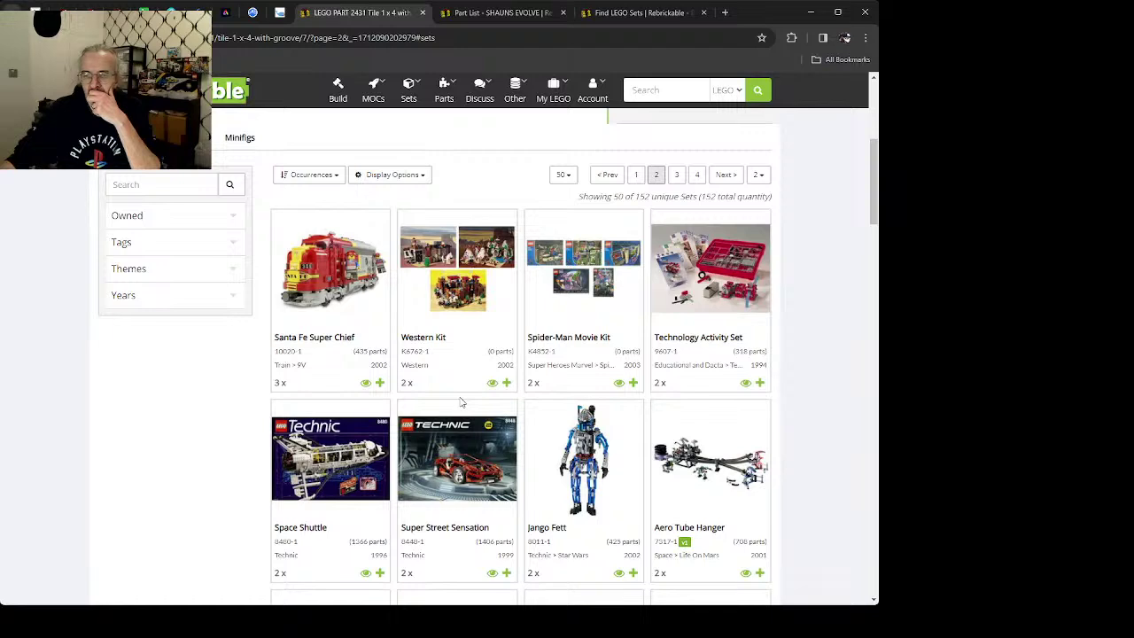
pyautogui.scroll(-4, 461, 403)
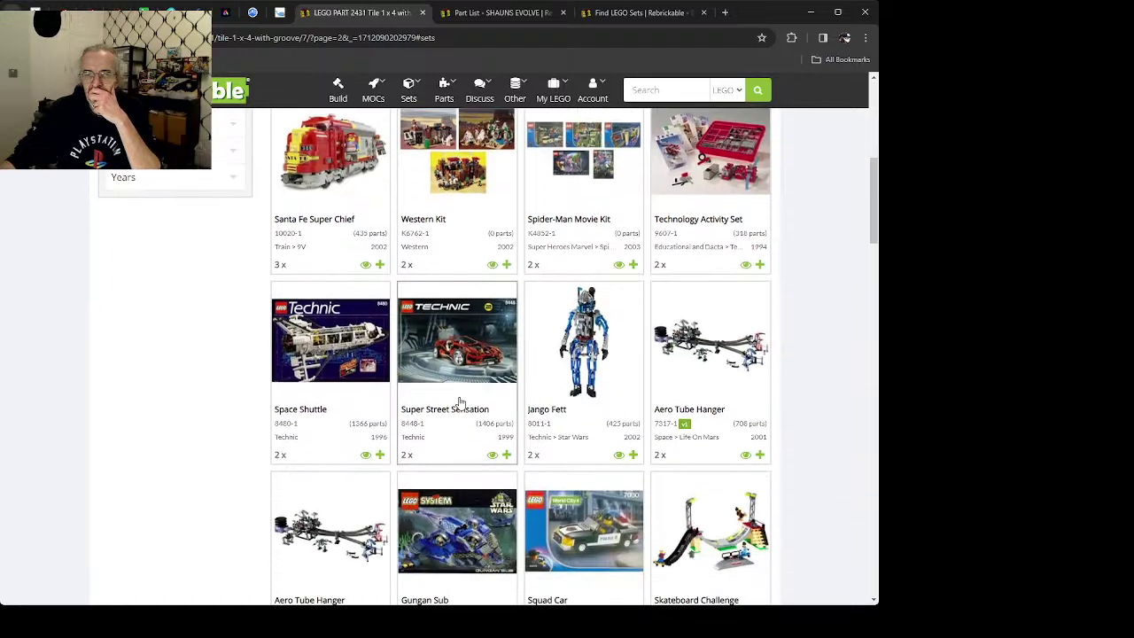
pyautogui.scroll(-4, 459, 403)
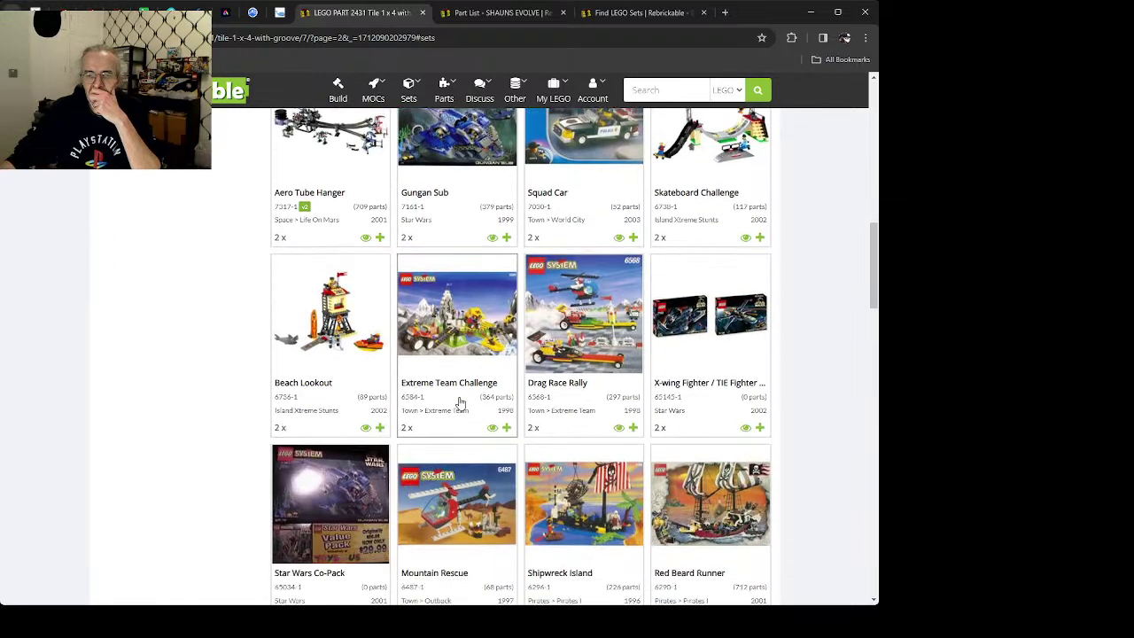
pyautogui.scroll(-4, 460, 403)
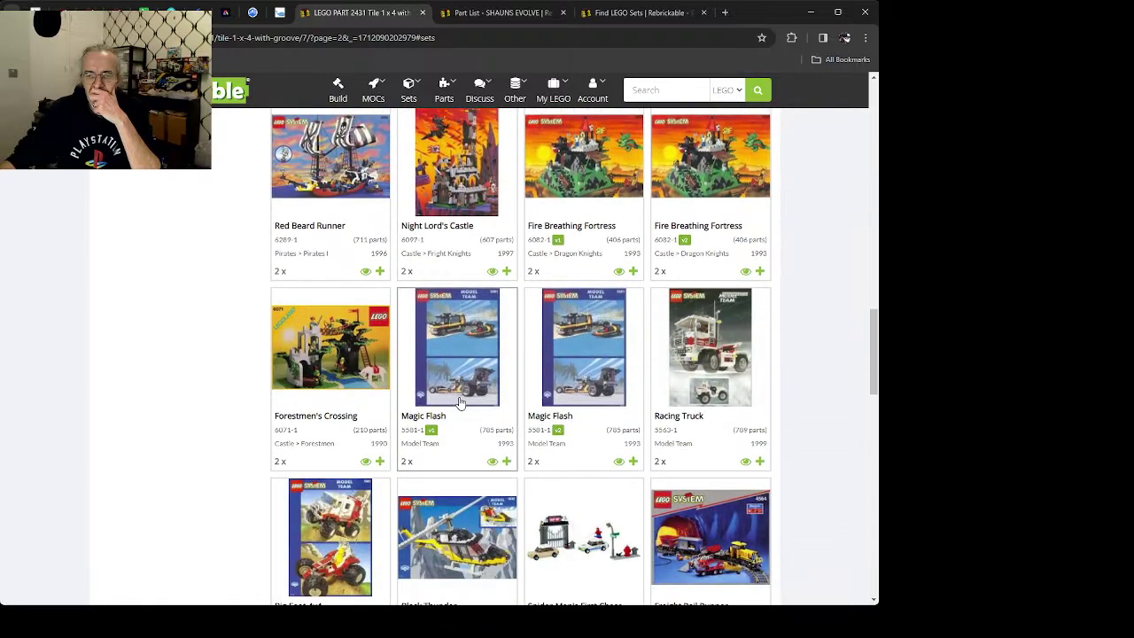
# Step: Open the Racing Truck set from the list, view its details, and return to page 2 of the sets
pyautogui.click(713, 358)
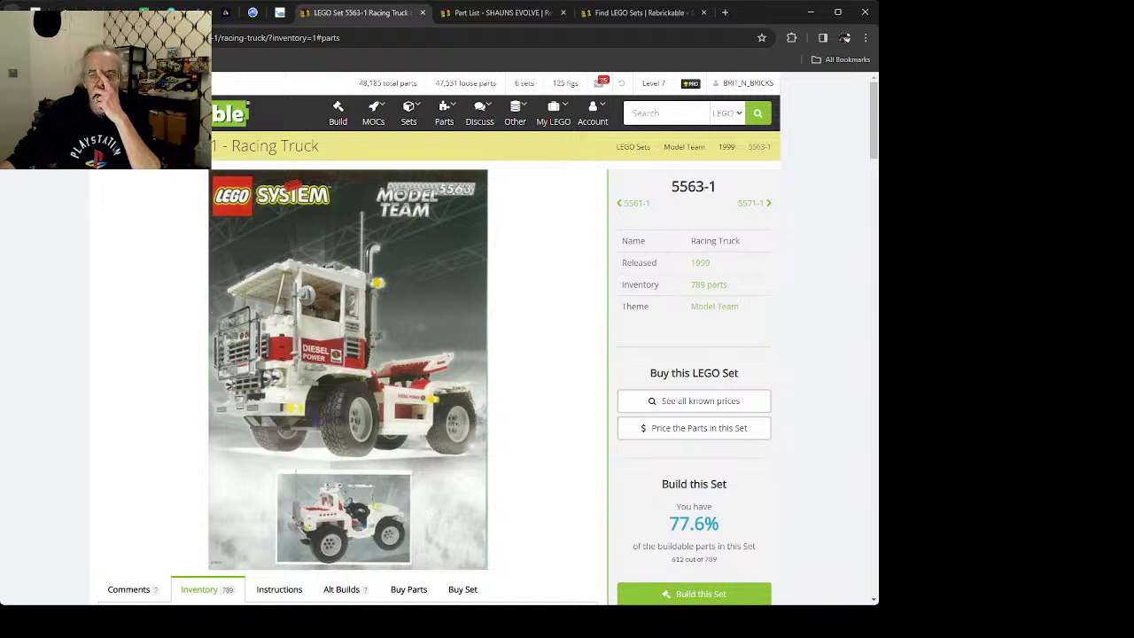
pyautogui.hotkey('alt', 'Left')
pyautogui.scroll(-15, 435, 447)
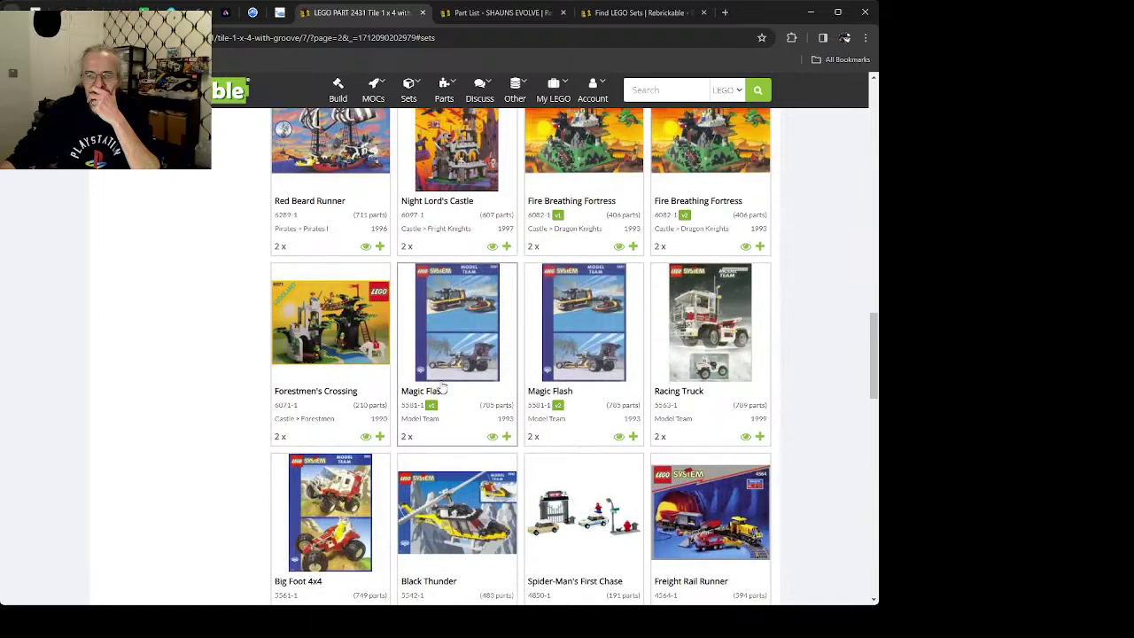
pyautogui.scroll(-1, 443, 387)
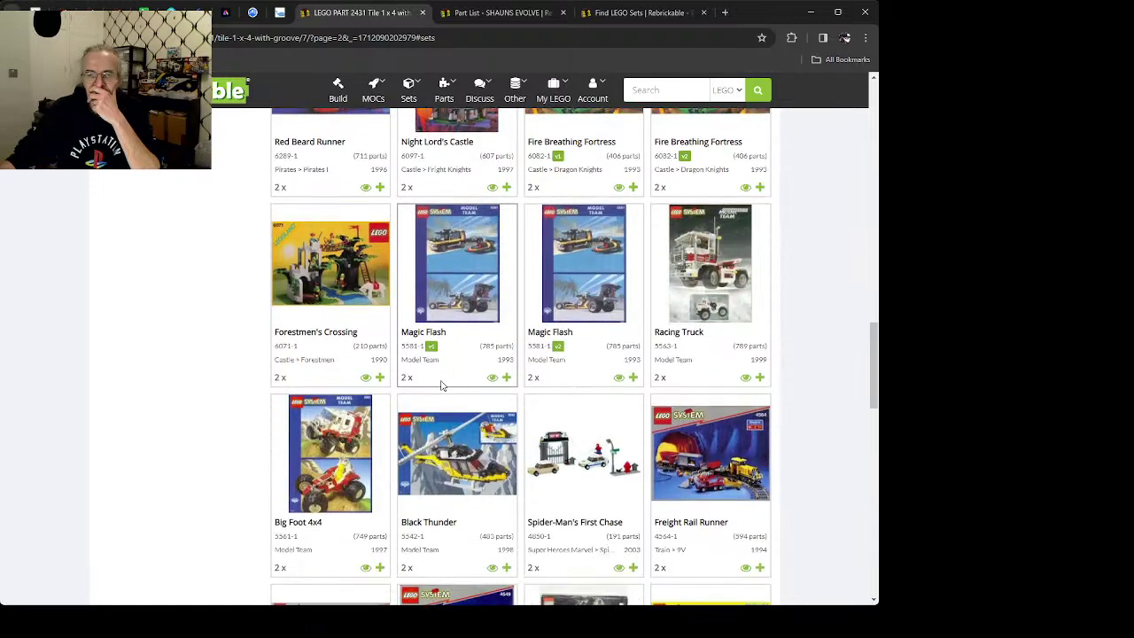
# Step: Open version 1 of the Magic Flash set, review its standard parts inventory, and return to the set list
pyautogui.click(476, 292)
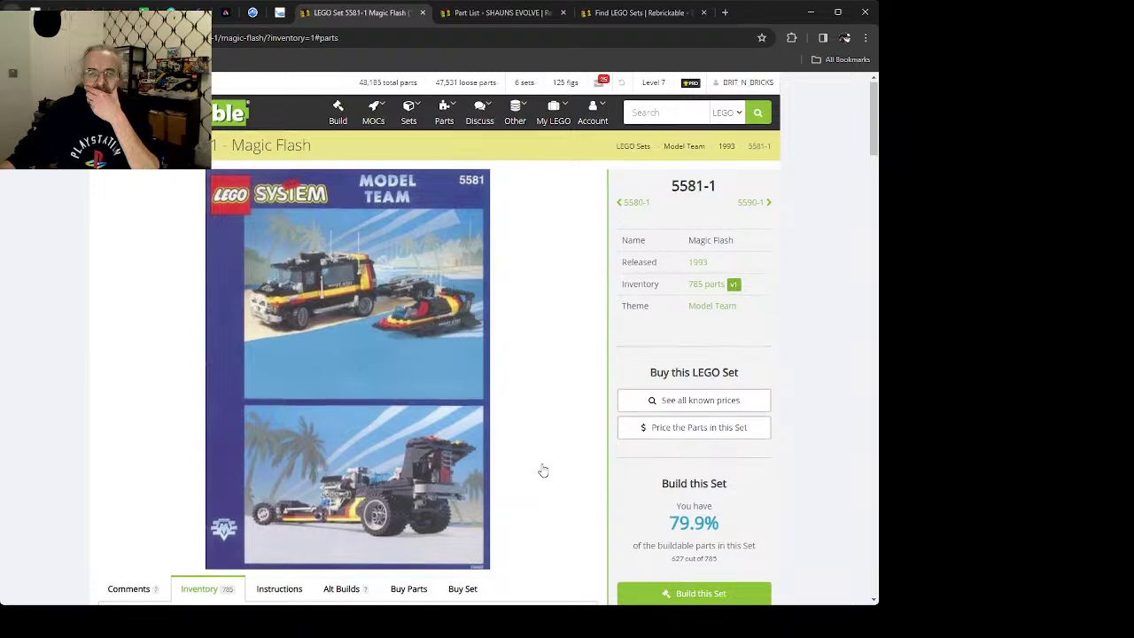
pyautogui.scroll(-2, 544, 470)
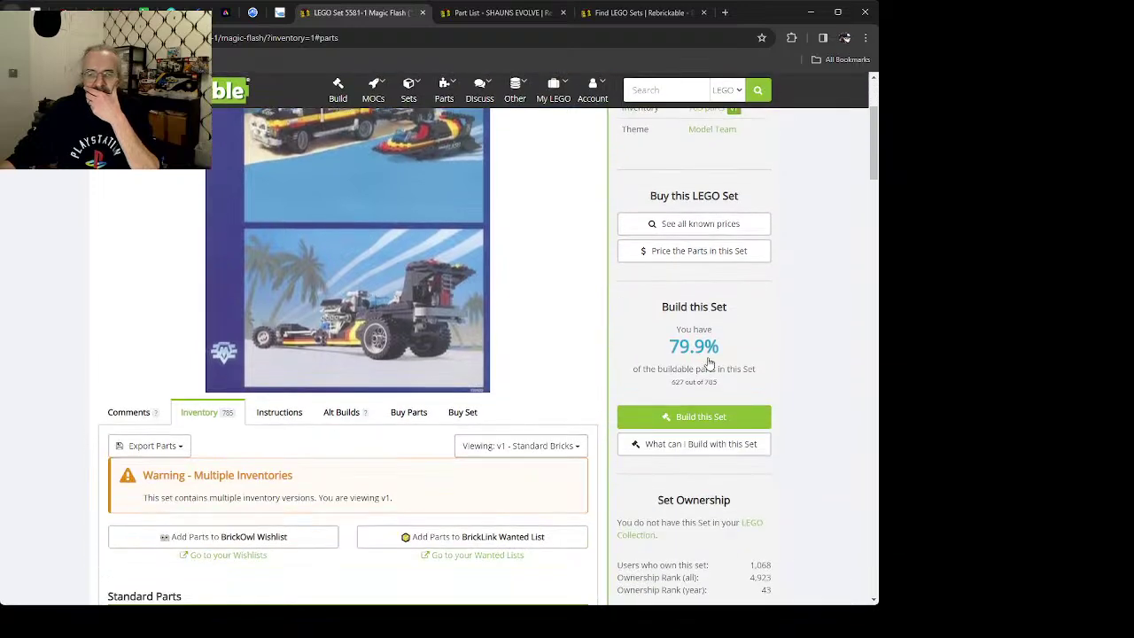
pyautogui.scroll(-3, 227, 369)
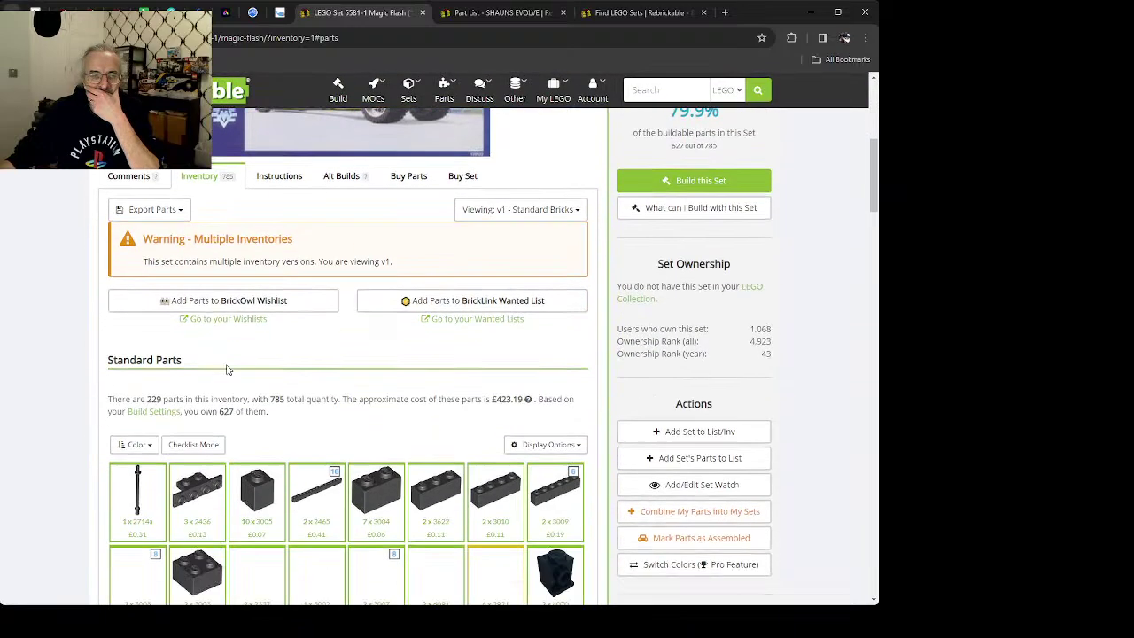
pyautogui.scroll(-12, 225, 370)
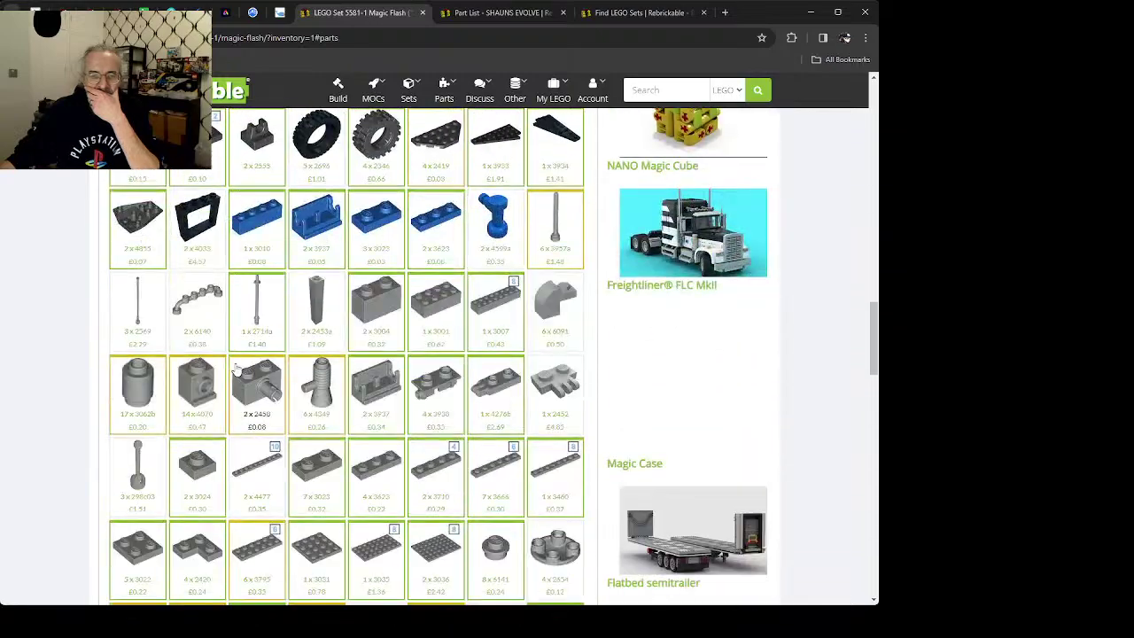
pyautogui.scroll(-10, 235, 369)
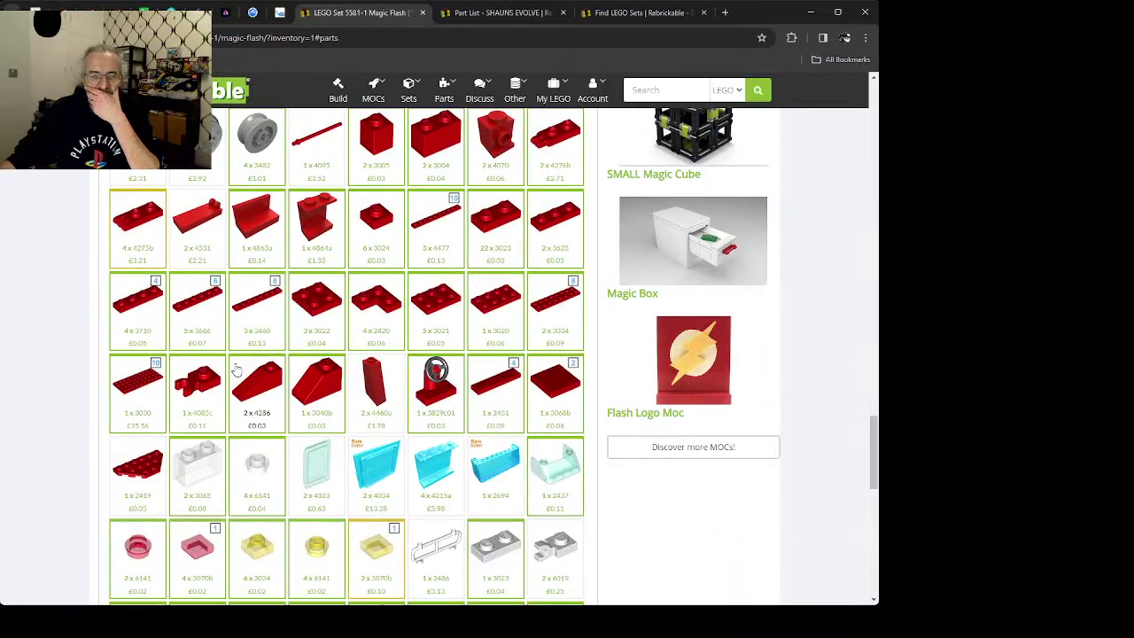
pyautogui.scroll(-3, 235, 370)
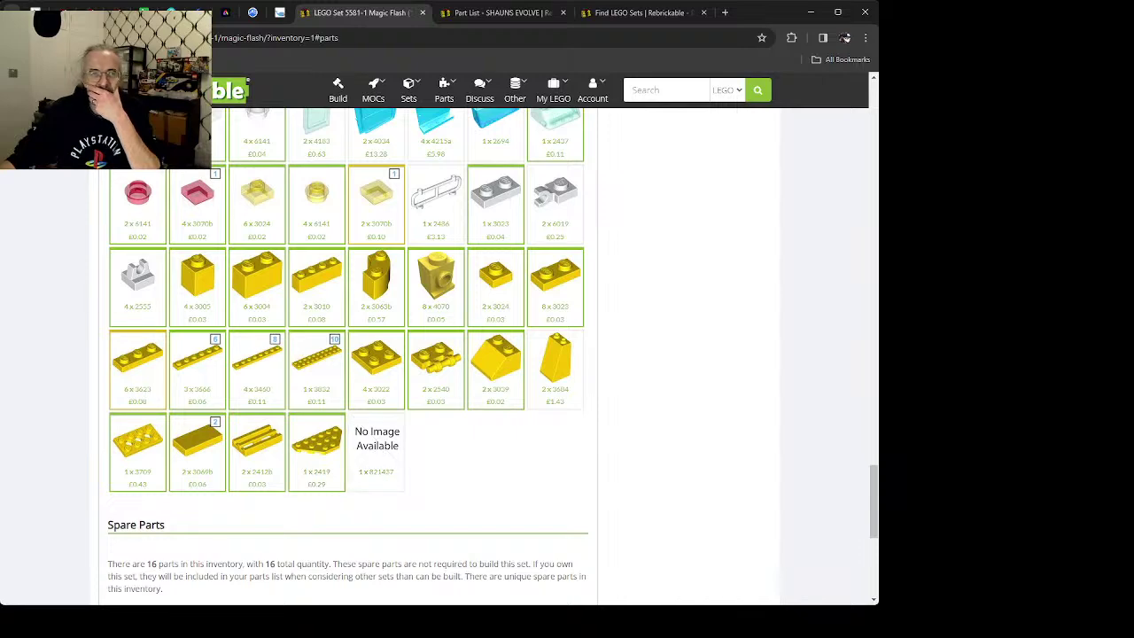
pyautogui.hotkey('alt', 'Left')
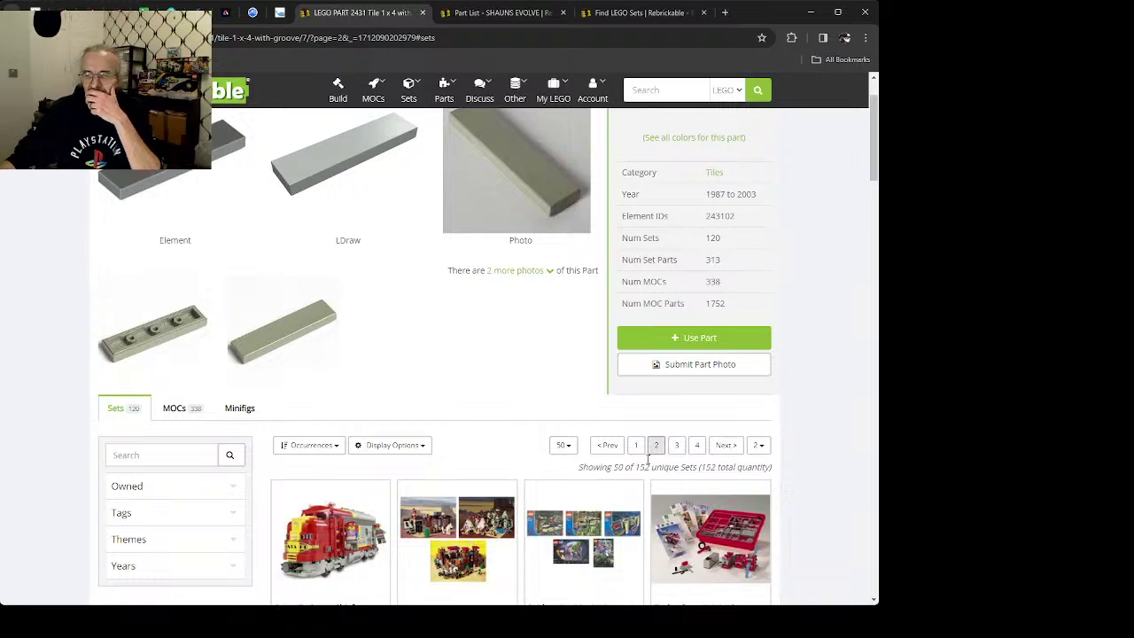
# Step: Open the Cloud City set from page 4 of the tile's set list and check how much of it is buildable
pyautogui.scroll(-3, 577, 498)
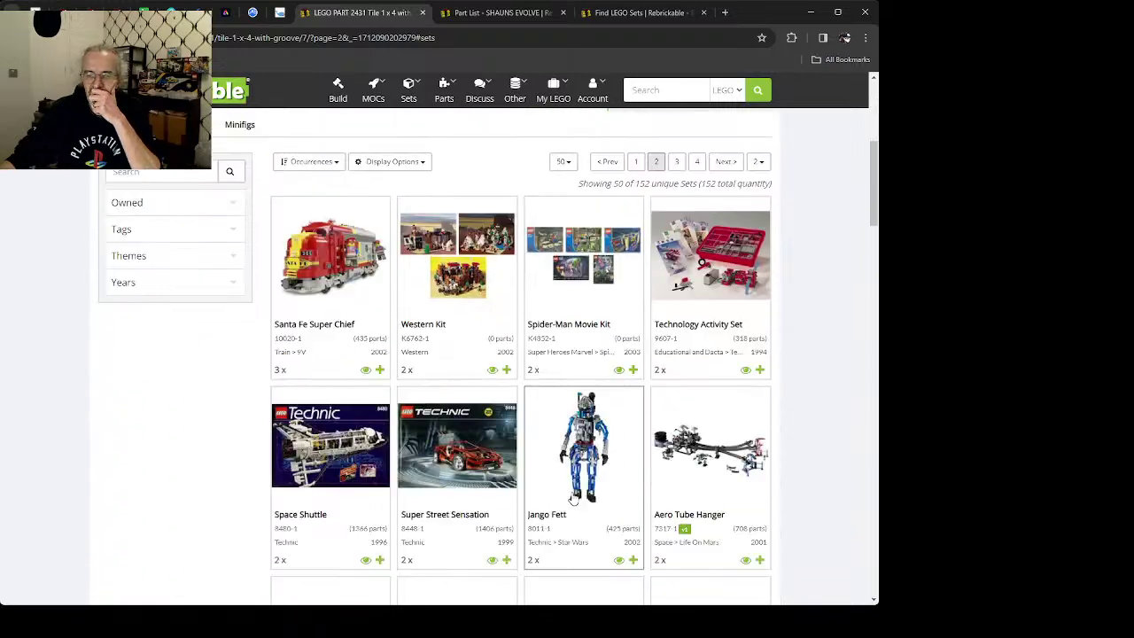
pyautogui.click(697, 150)
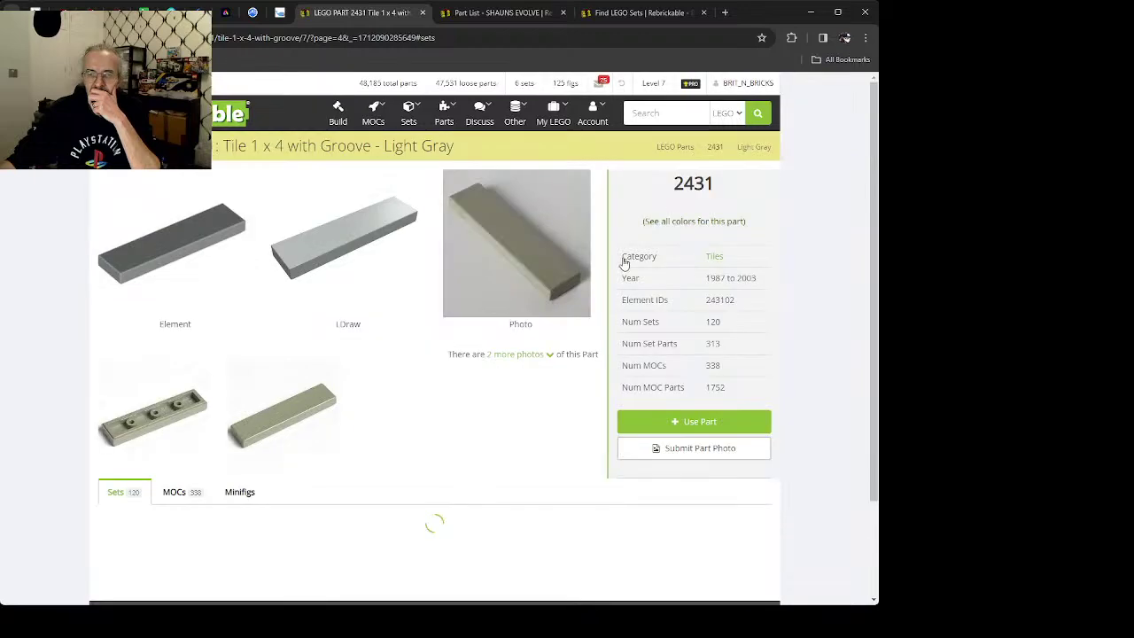
pyautogui.scroll(-3, 518, 483)
pyautogui.click(437, 333)
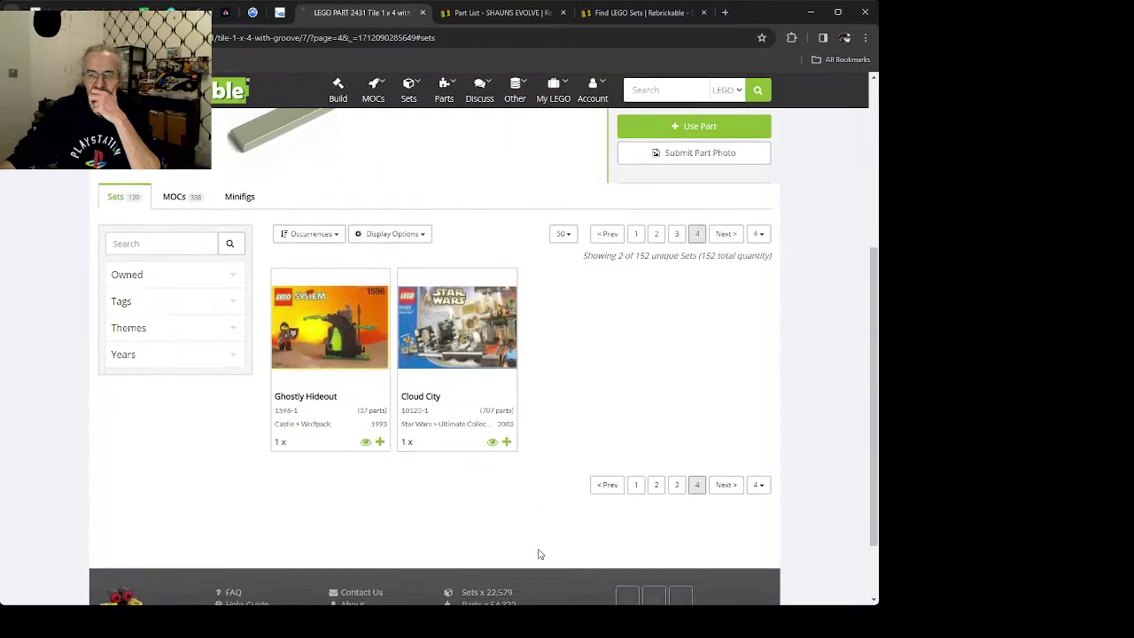
pyautogui.scroll(-3, 542, 550)
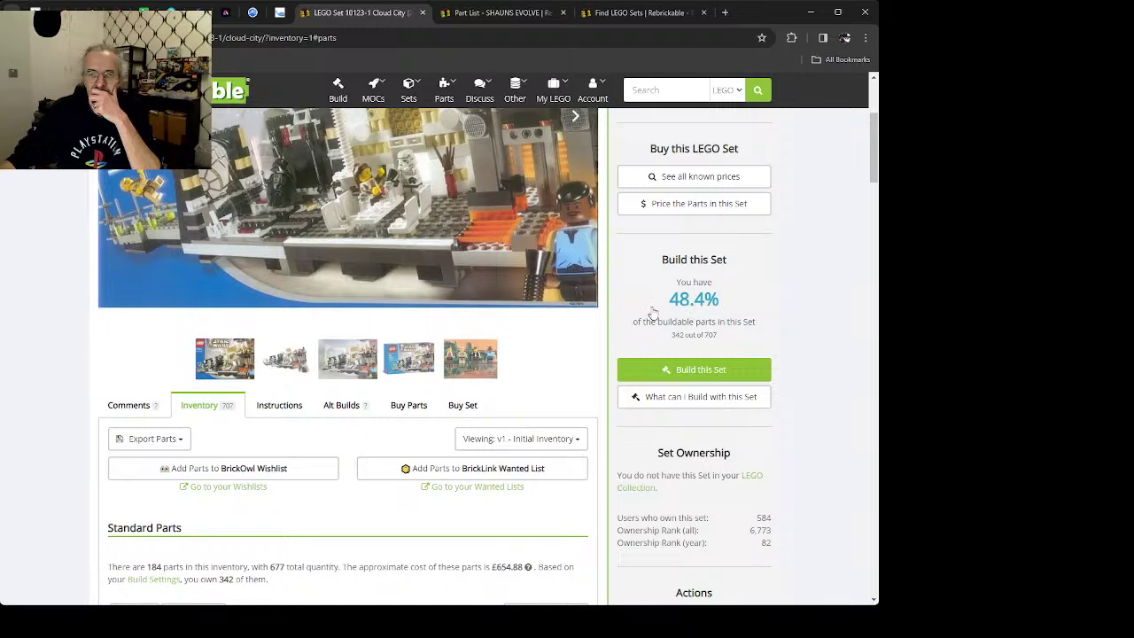
pyautogui.scroll(2, 516, 399)
pyautogui.scroll(1, 517, 402)
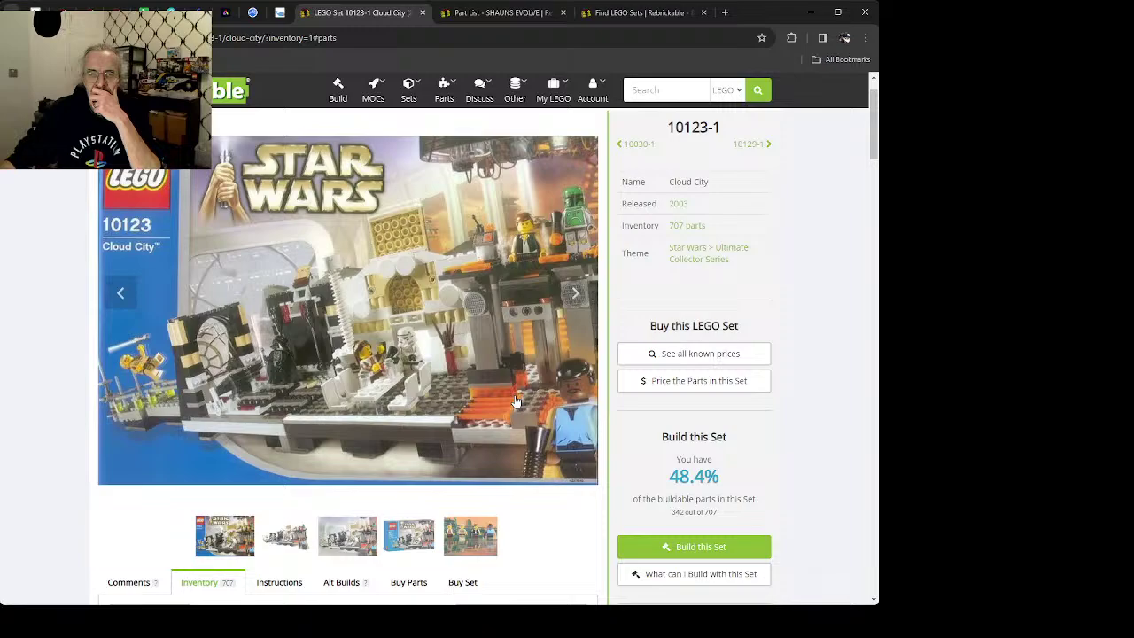
# Step: Examine Cloud City's standard parts inventory and its minifigs
pyautogui.scroll(-10, 558, 394)
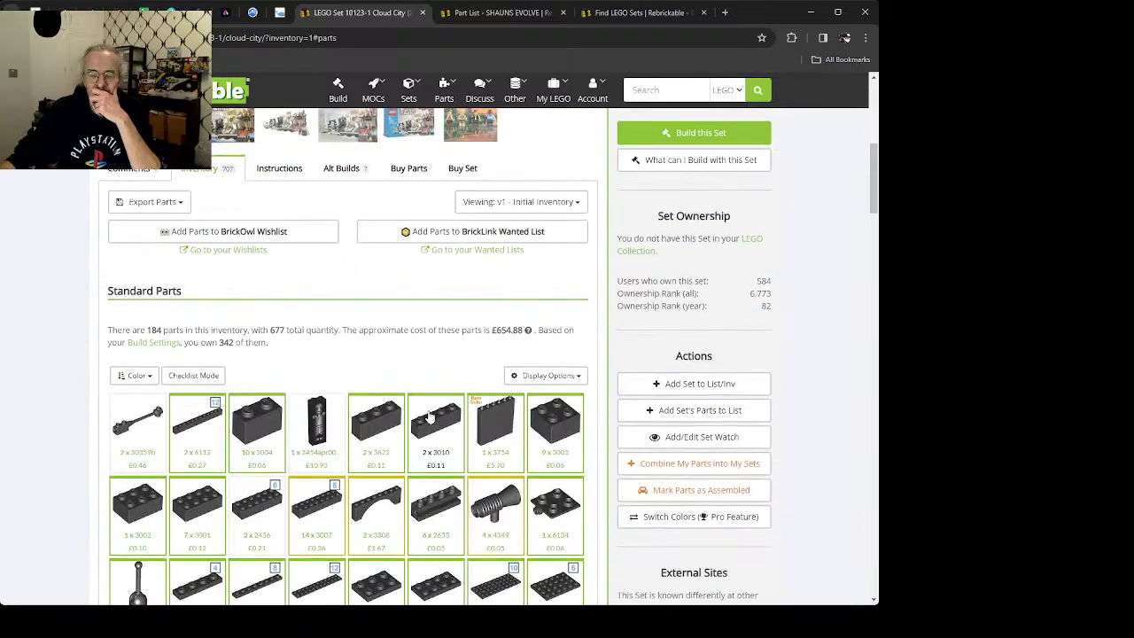
pyautogui.scroll(-15, 379, 427)
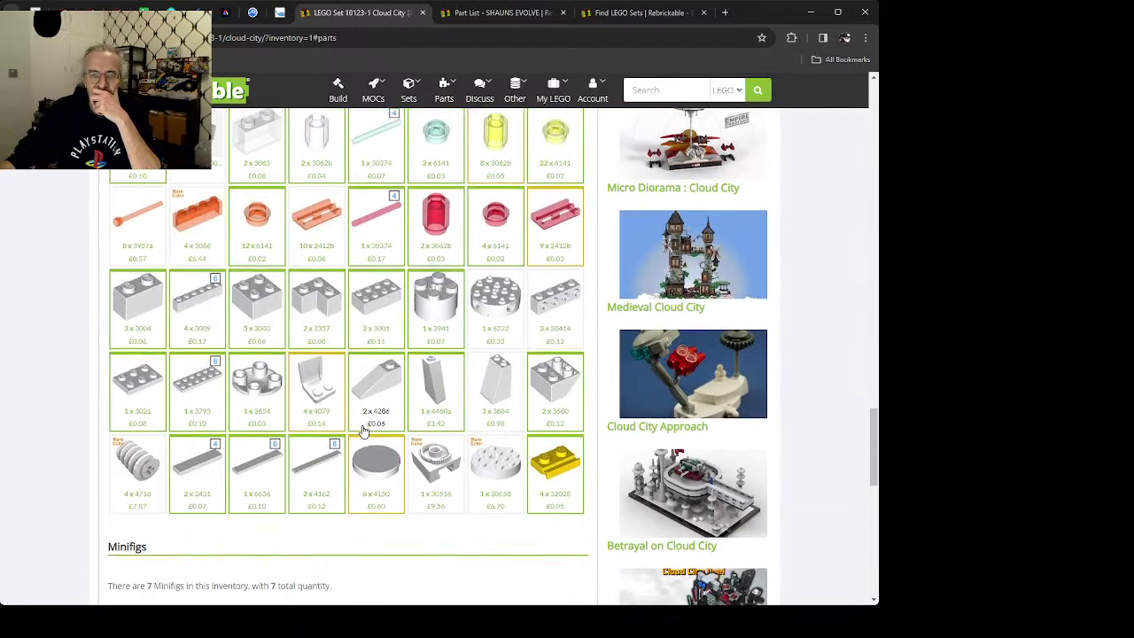
pyautogui.moveTo(150, 218)
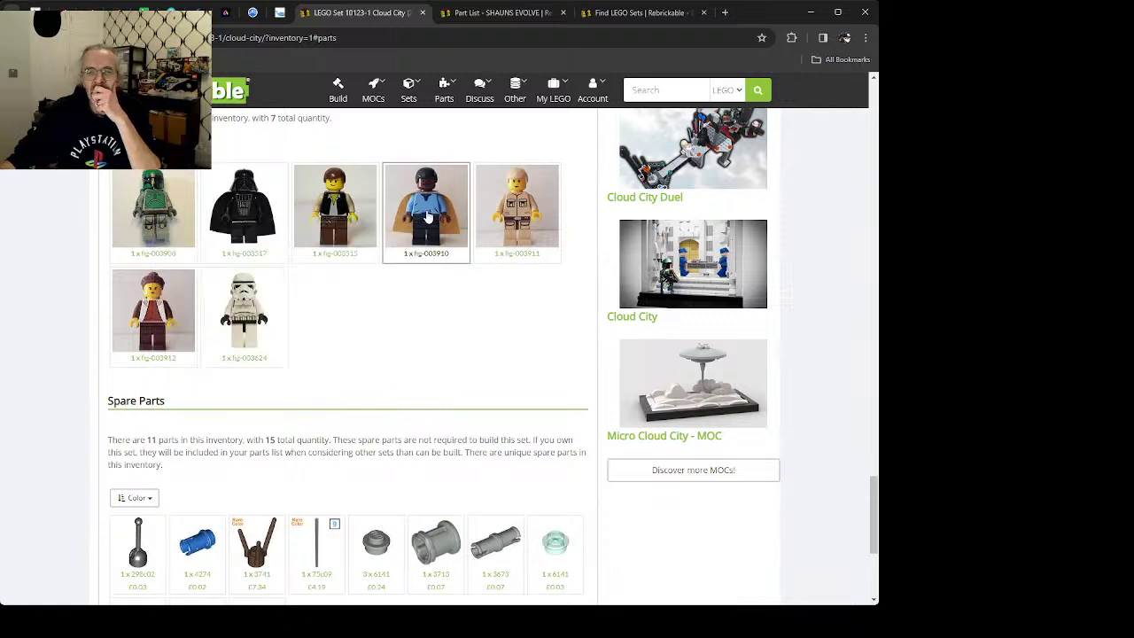
pyautogui.moveTo(421, 206)
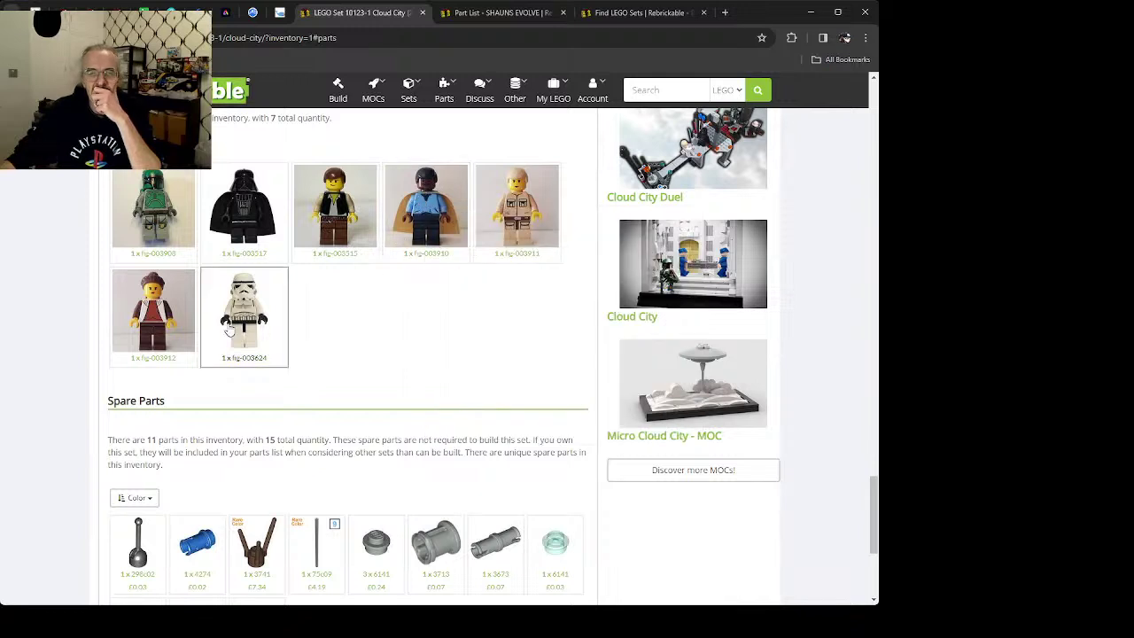
pyautogui.moveTo(140, 320)
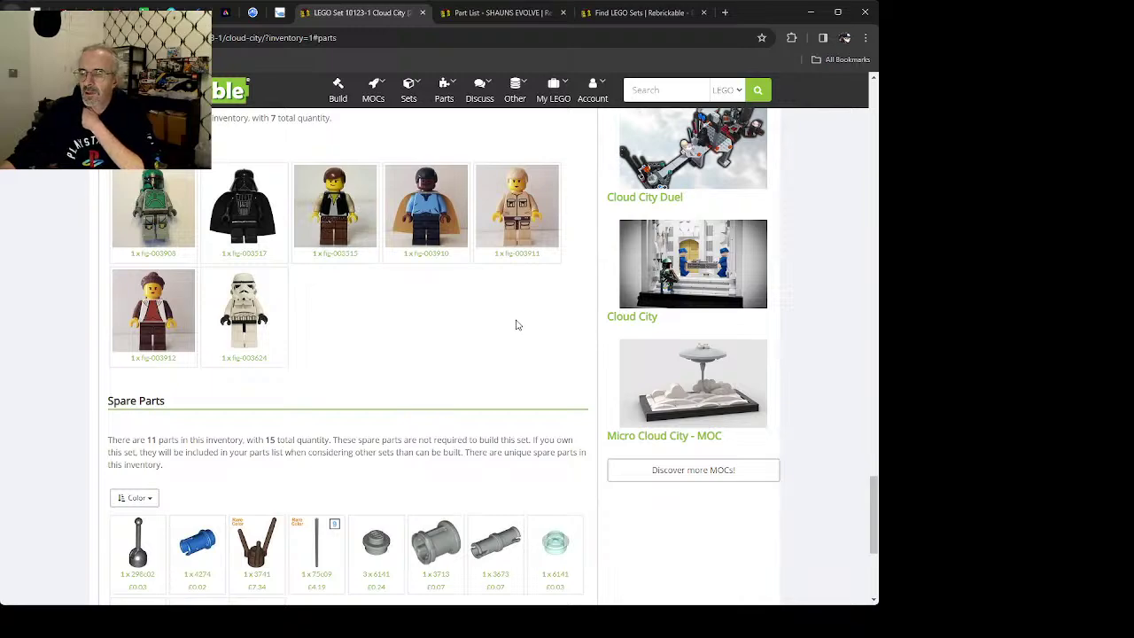
# Step: View the second product image of the Cloud City set and return to the tile's set list
pyautogui.scroll(15, 518, 325)
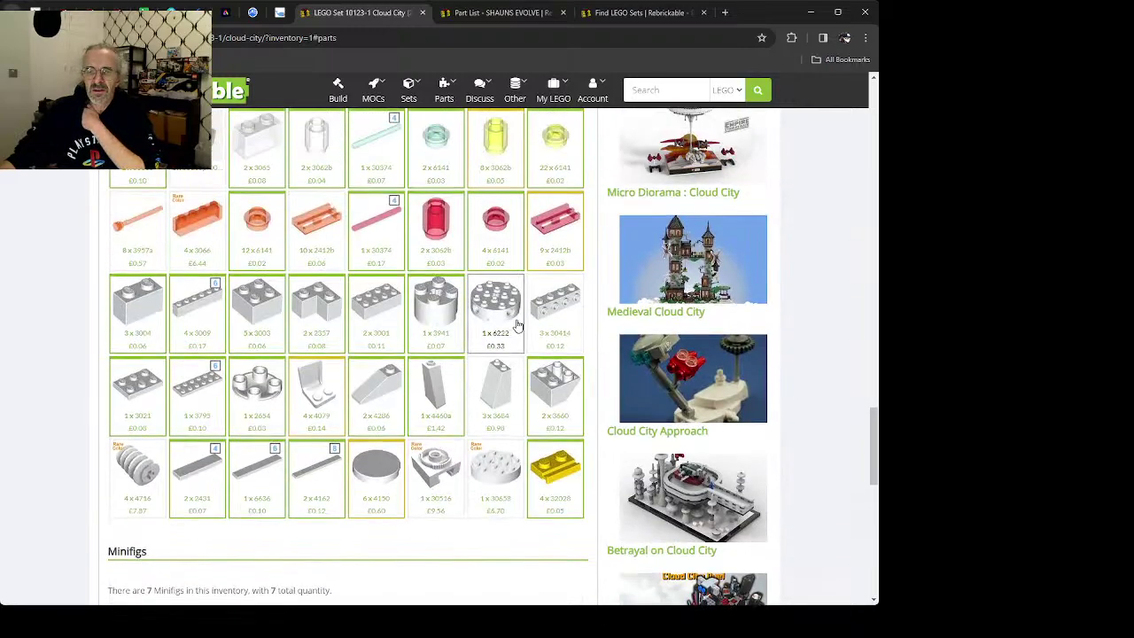
pyautogui.scroll(20, 518, 325)
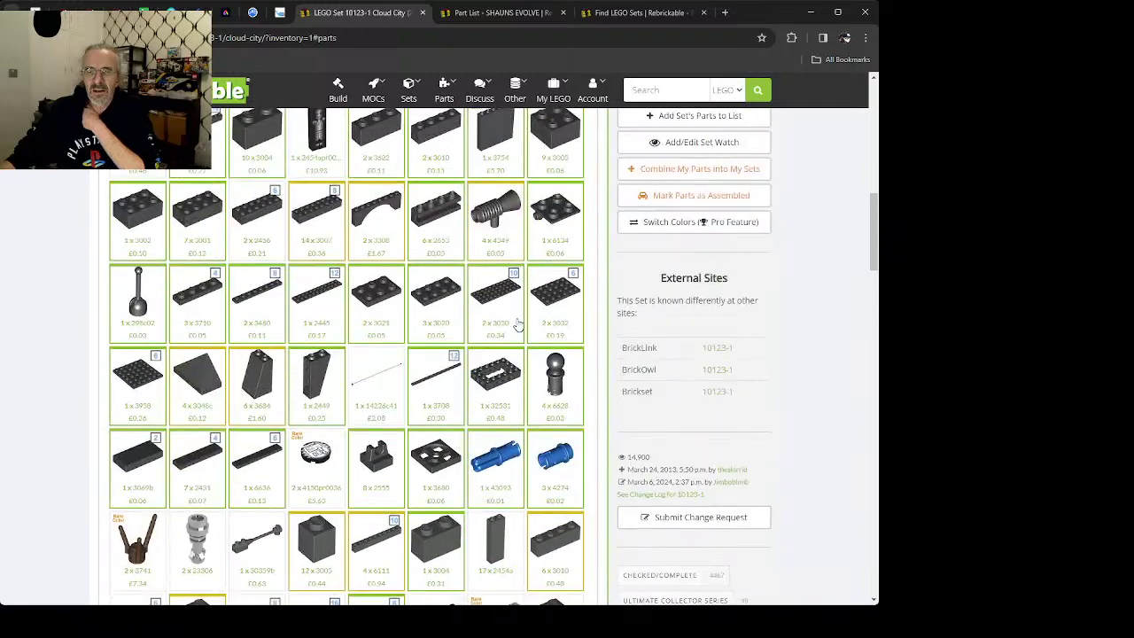
pyautogui.scroll(1, 520, 325)
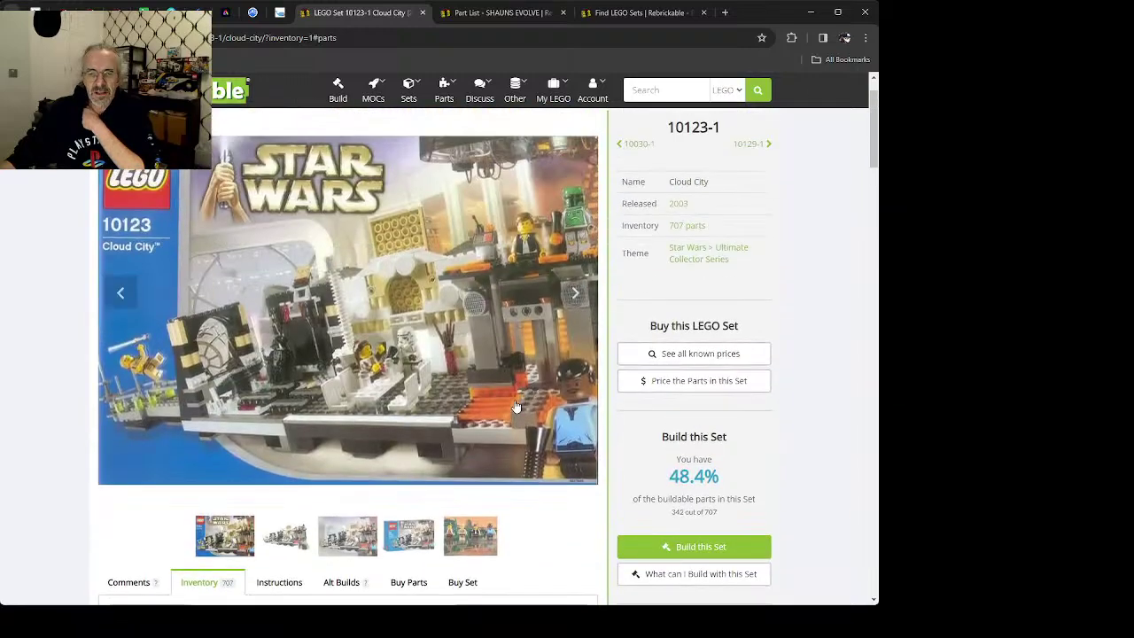
pyautogui.click(577, 294)
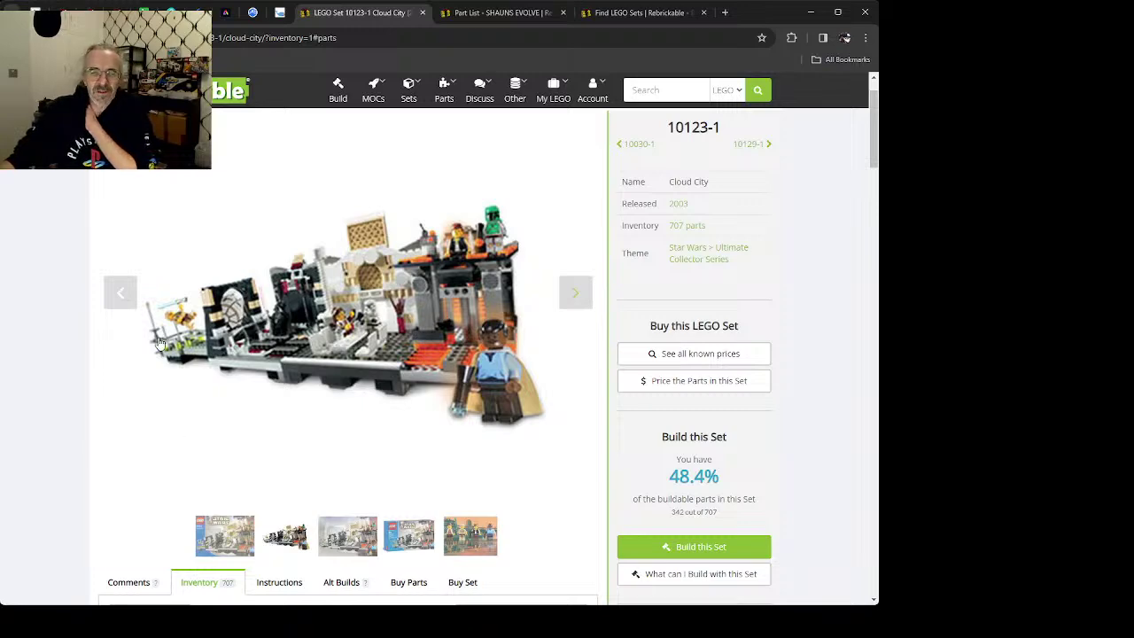
pyautogui.scroll(-2, 133, 443)
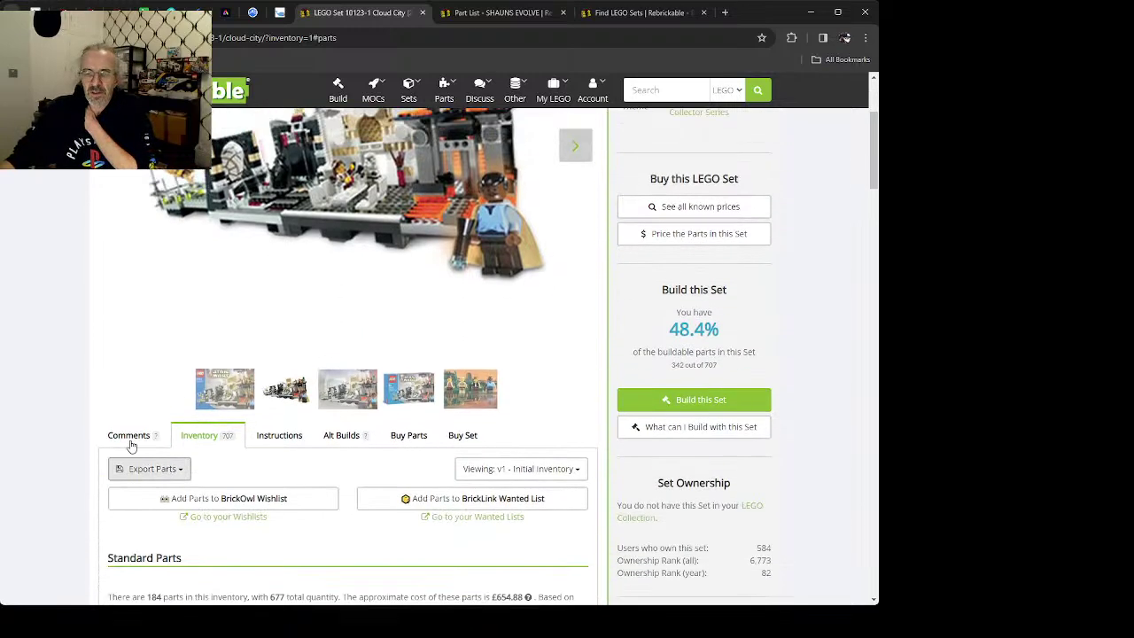
pyautogui.scroll(2, 132, 446)
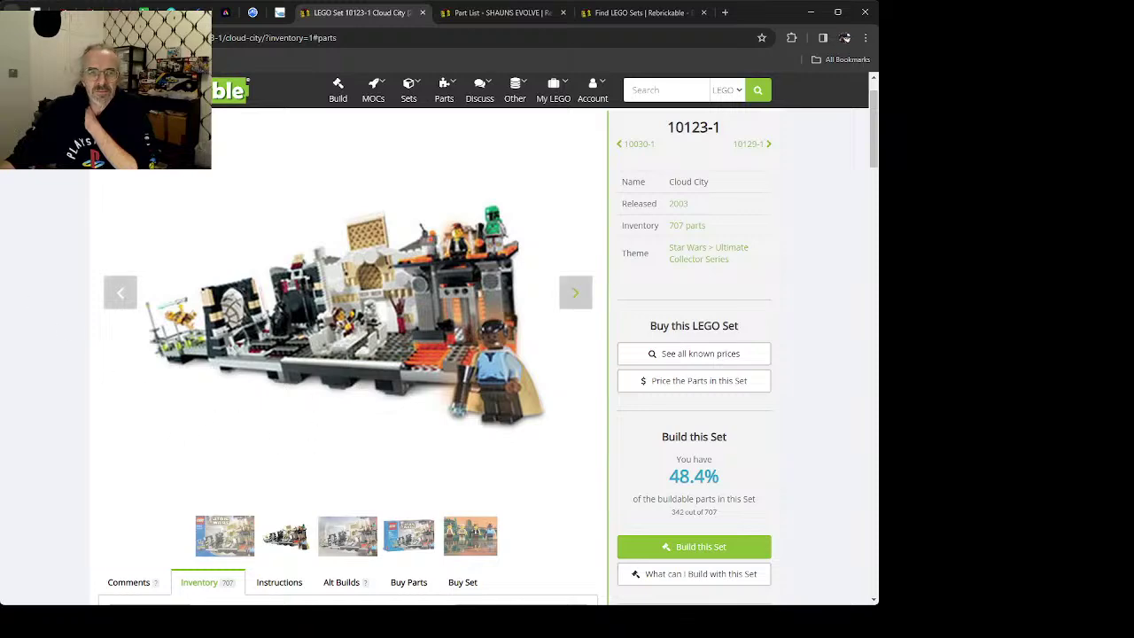
pyautogui.hotkey('alt', 'Left')
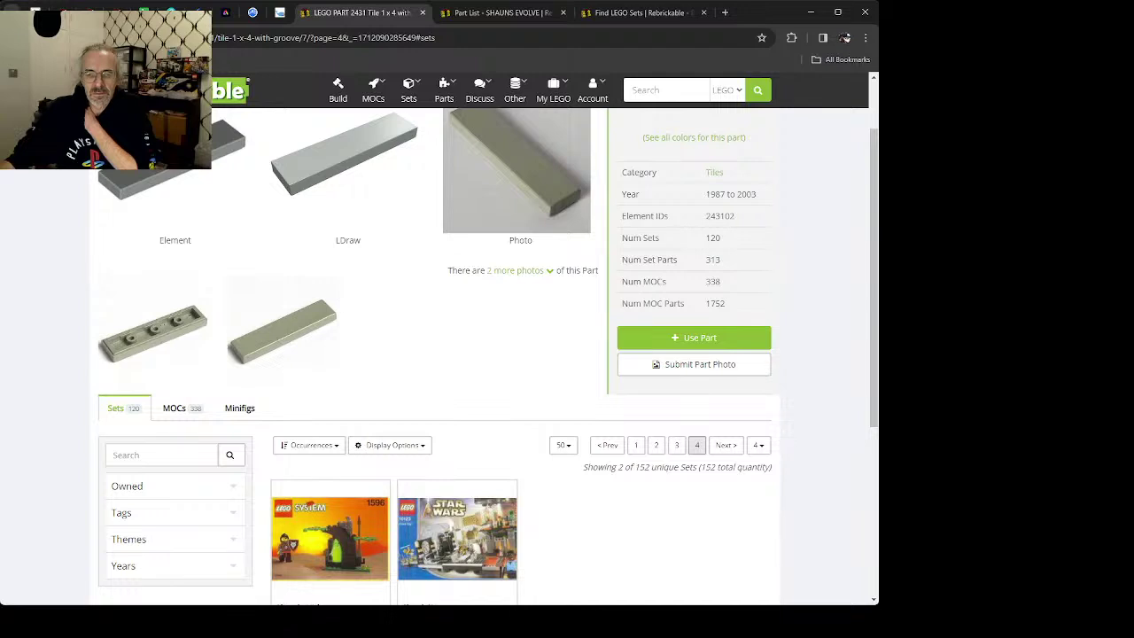
# Step: Revisit pages 2 and 3 of the tile's set list and go back to page 1
pyautogui.click(655, 444)
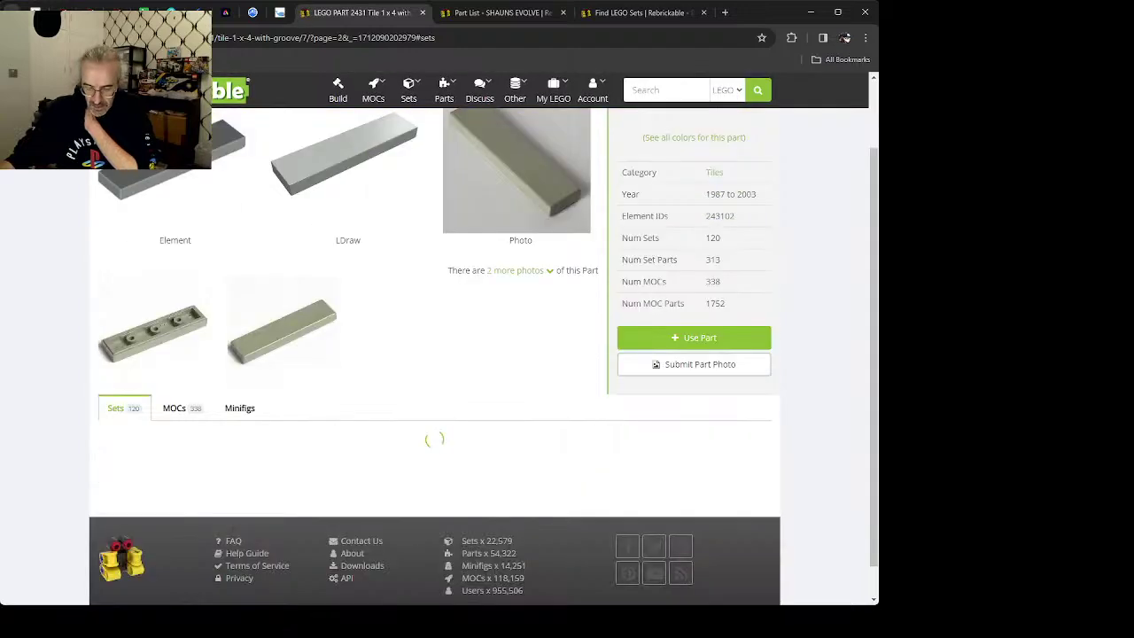
pyautogui.click(676, 445)
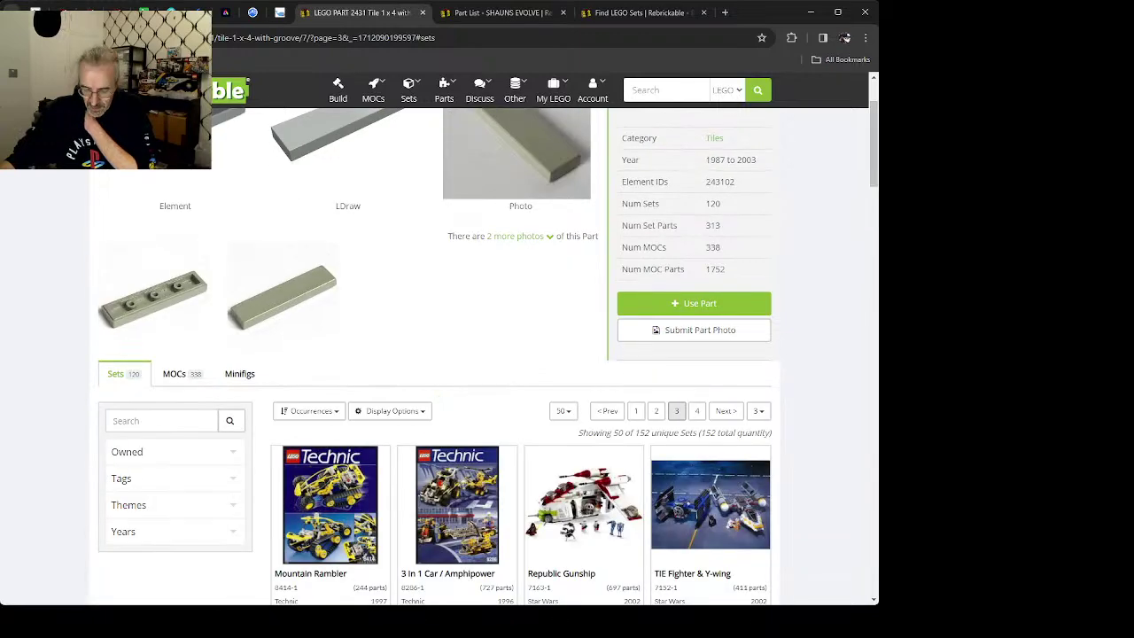
pyautogui.hotkey('alt', 'Left')
pyautogui.hotkey('alt', 'Left')
pyautogui.hotkey('alt', 'Left')
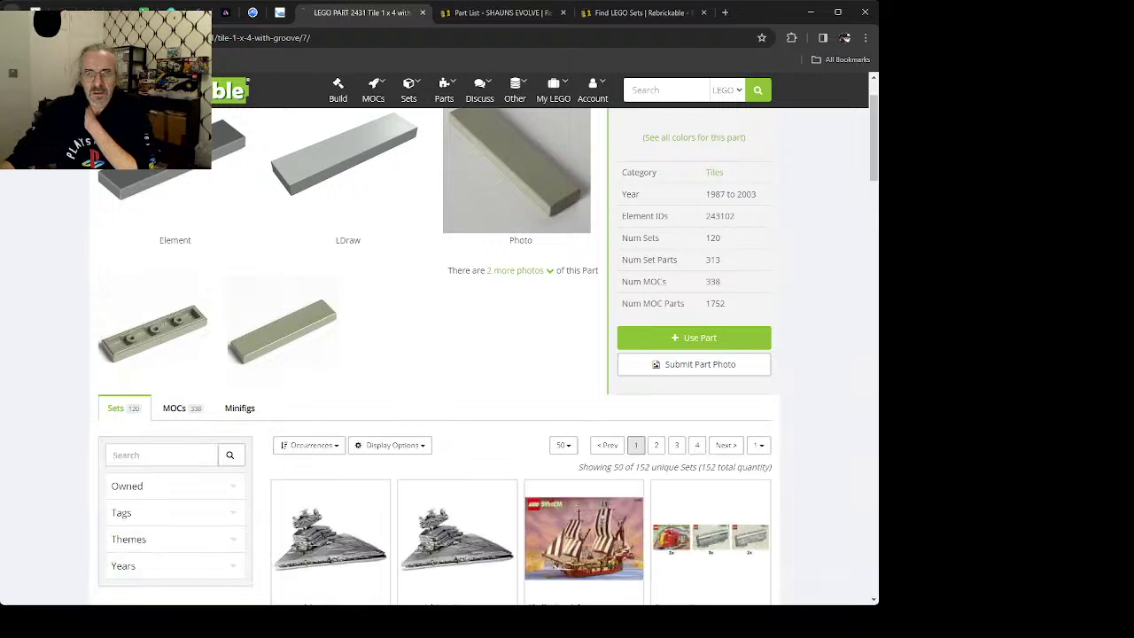
# Step: Return to the tiles in SHAUNS WISH LIST and set the Light Bluish Gray Tile 1 x 4 with Groove (2431) quantity to 28
pyautogui.hotkey('alt', 'Left')
pyautogui.hotkey('alt', 'Left')
pyautogui.hotkey('alt', 'Left')
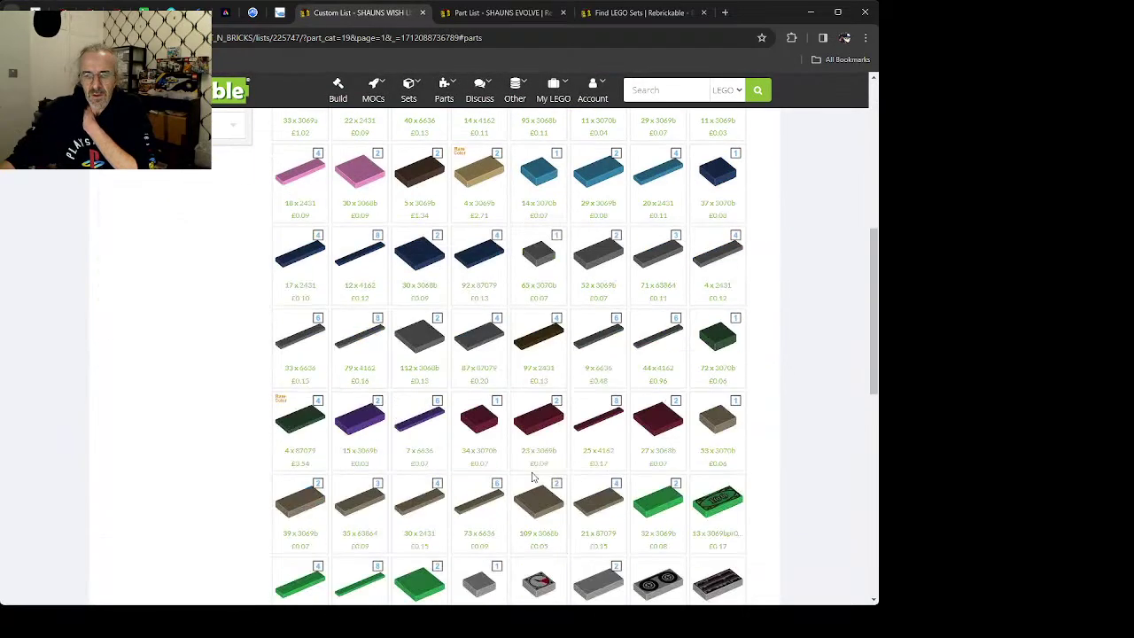
pyautogui.scroll(-2, 533, 479)
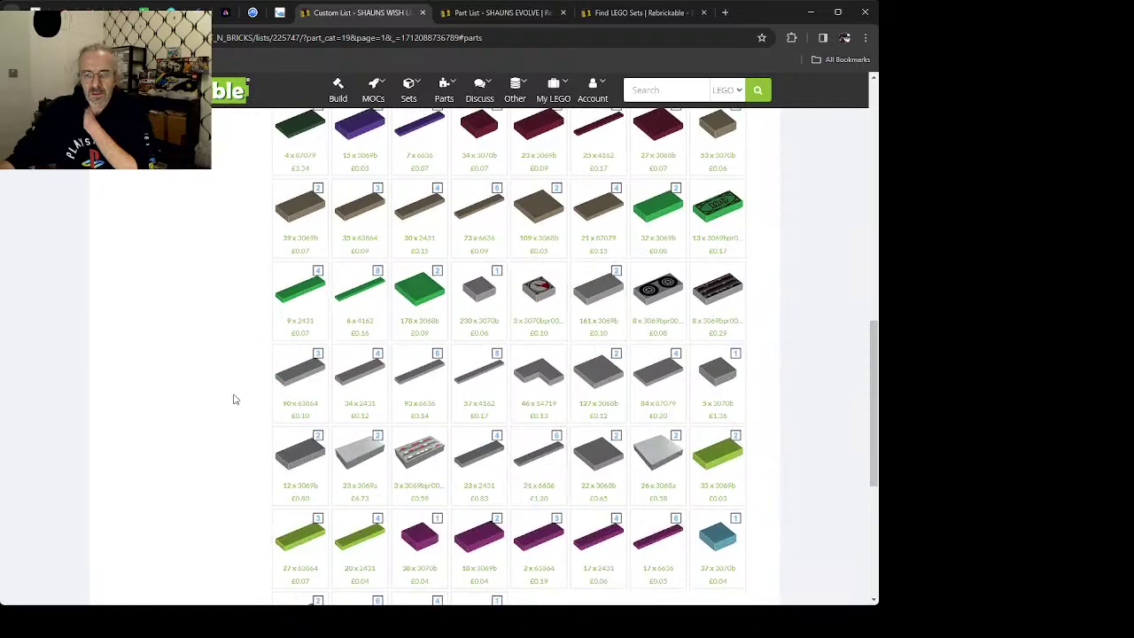
pyautogui.click(354, 377)
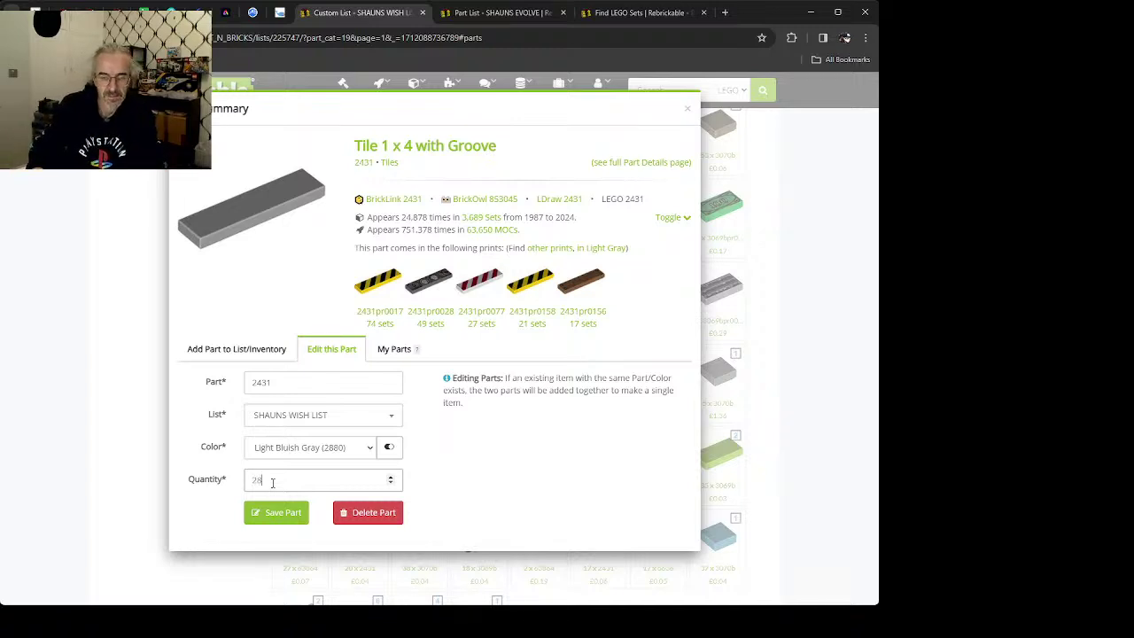
pyautogui.click(277, 513)
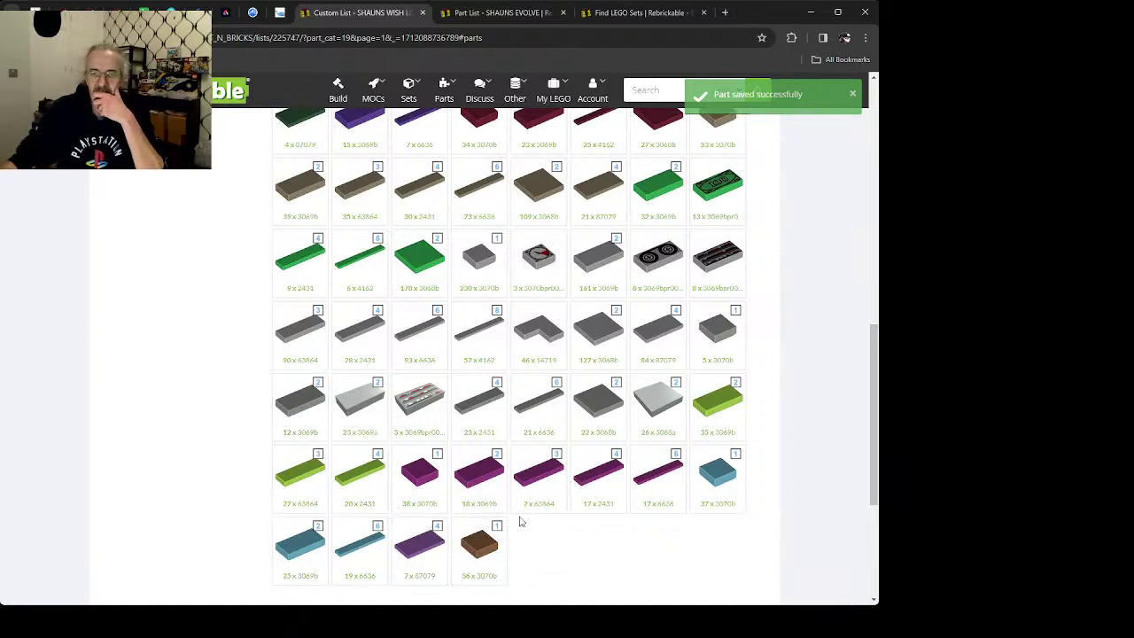
# Step: Add 6 Light Bluish Gray Tile 1 x 4 with Groove to the SHAUNS EVOLVE part list
pyautogui.click(346, 333)
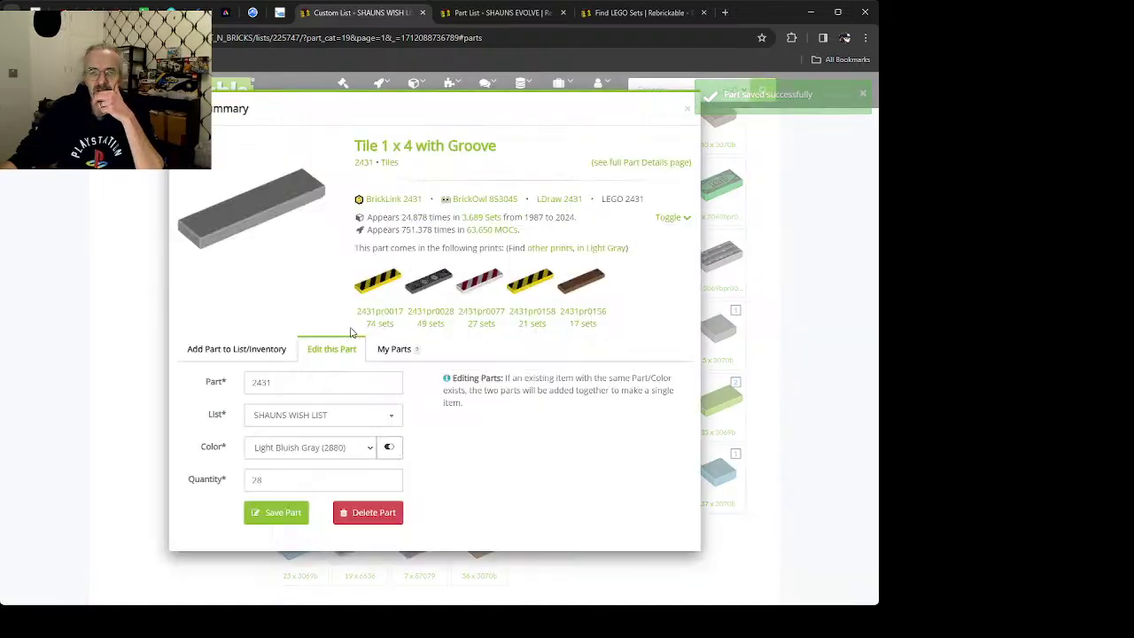
pyautogui.click(239, 354)
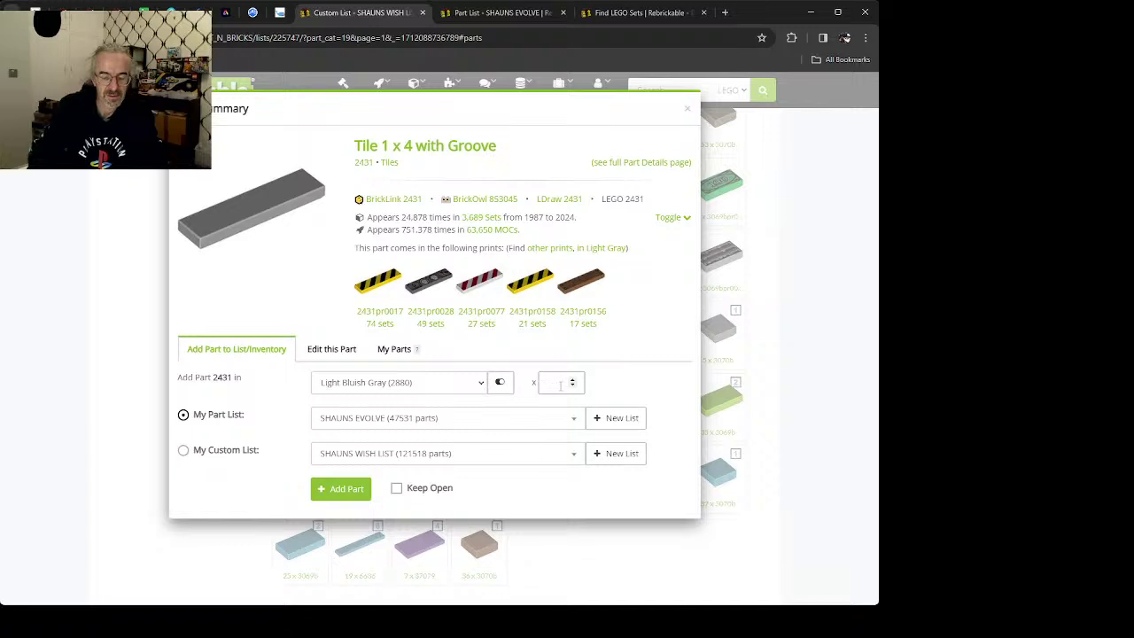
pyautogui.write('1')
pyautogui.press('Return')
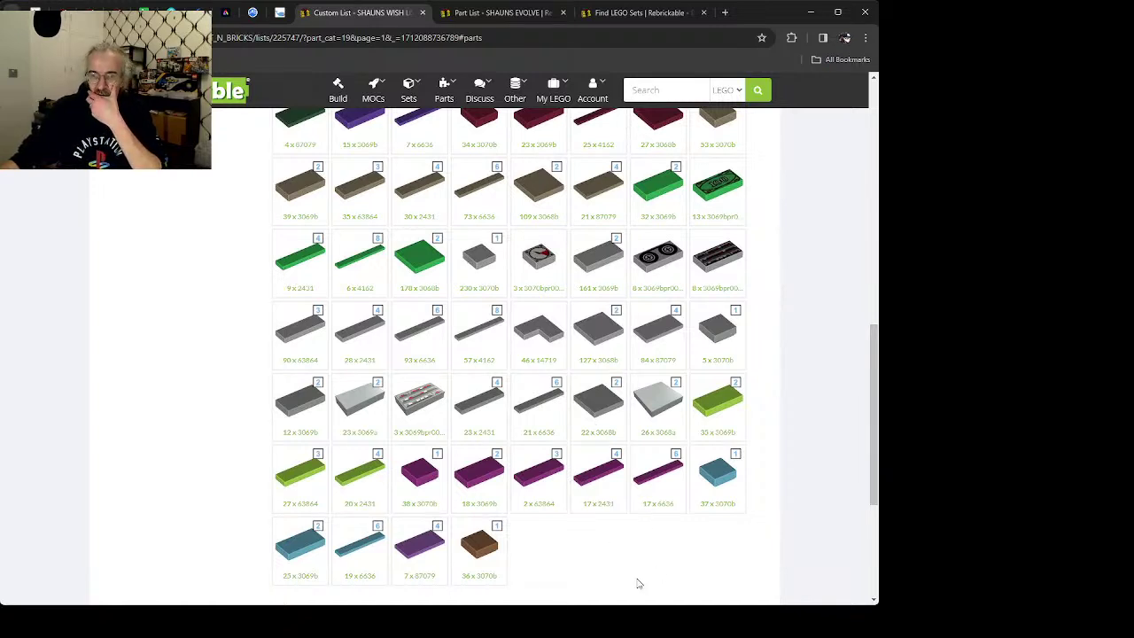
# Step: Set the wish-list quantity of the Light Bluish Gray Tile 2 x 2 with Groove (3068b) to 119
pyautogui.click(601, 334)
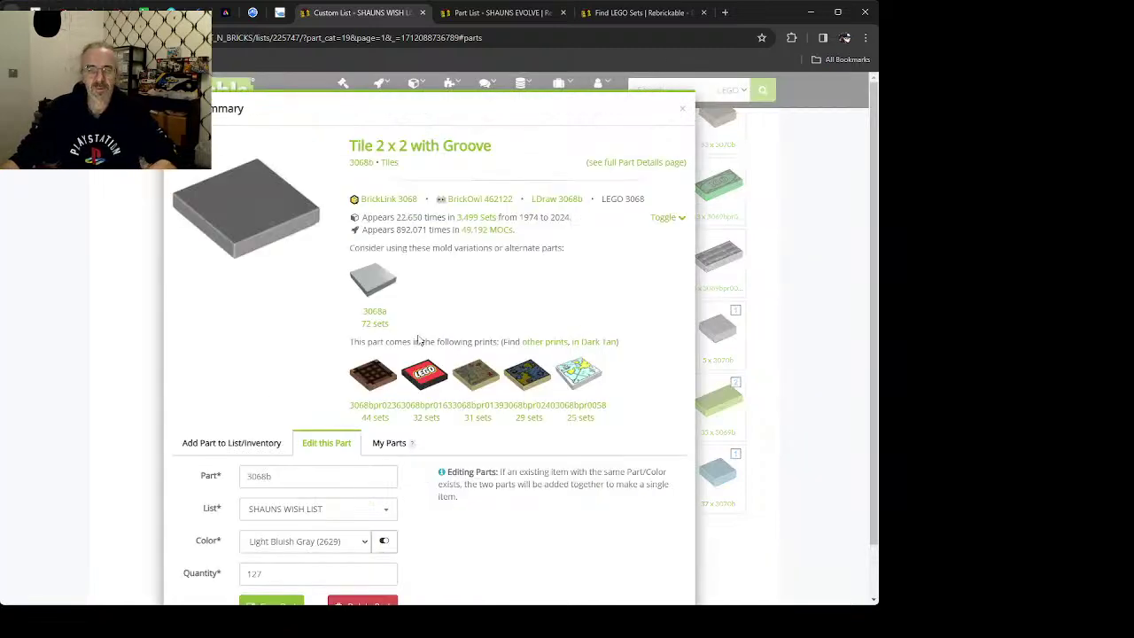
pyautogui.scroll(-2, 337, 398)
pyautogui.click(268, 518)
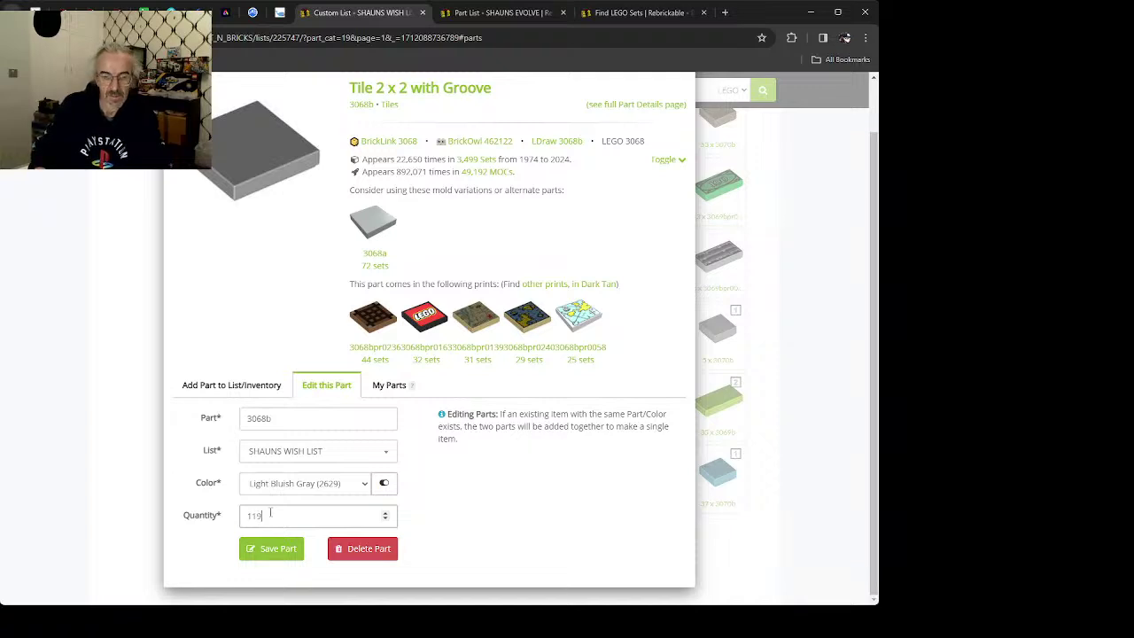
pyautogui.press('Return')
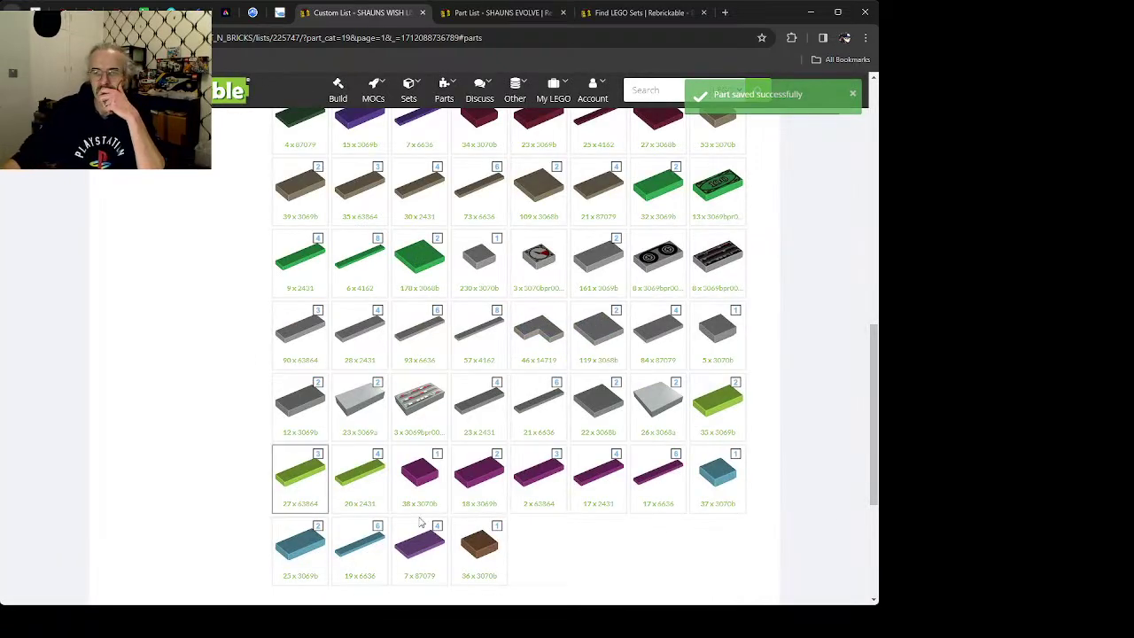
# Step: Add 8 Light Bluish Gray Tile 2 x 2 with Groove to the SHAUNS EVOLVE part list
pyautogui.click(599, 332)
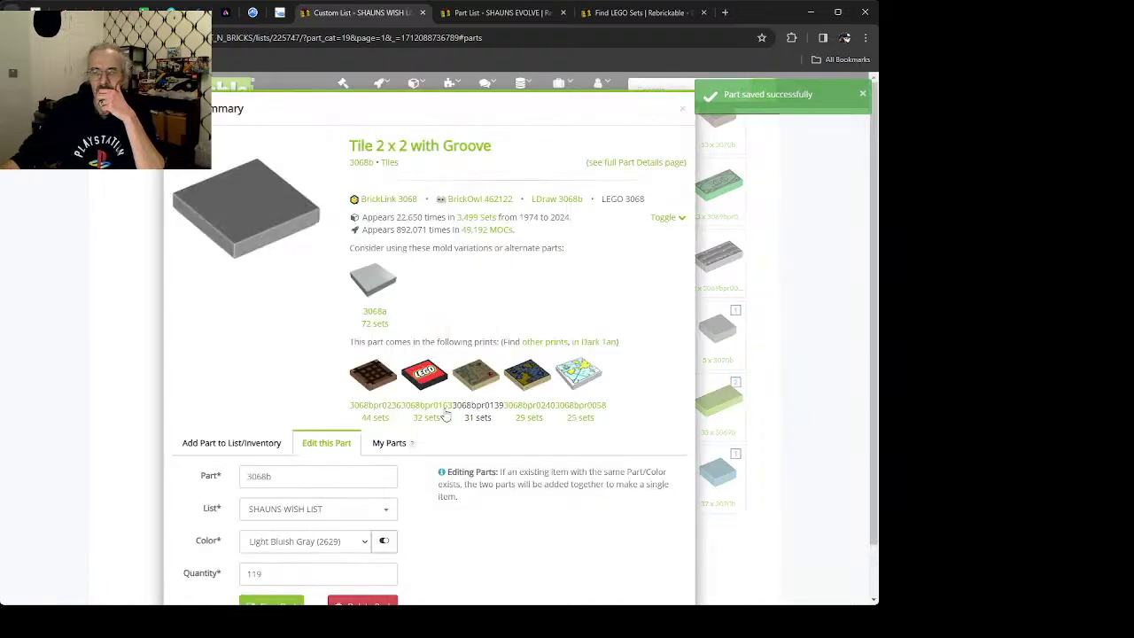
pyautogui.click(224, 444)
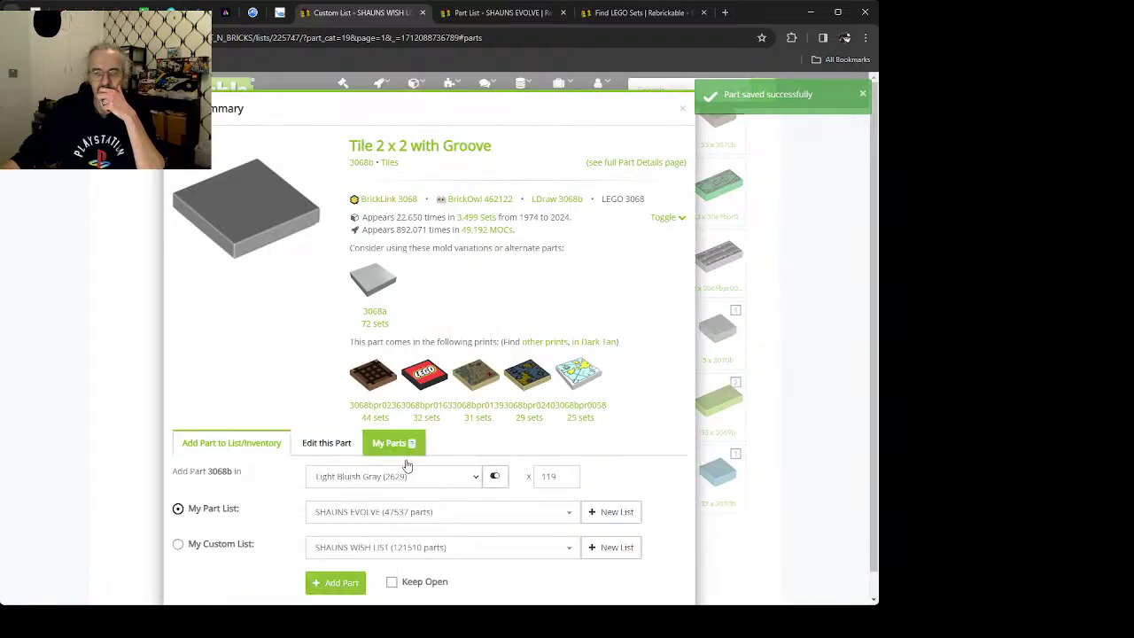
pyautogui.doubleClick(558, 476)
pyautogui.press('BackSpace')
pyautogui.write('2')
pyautogui.press('Return')
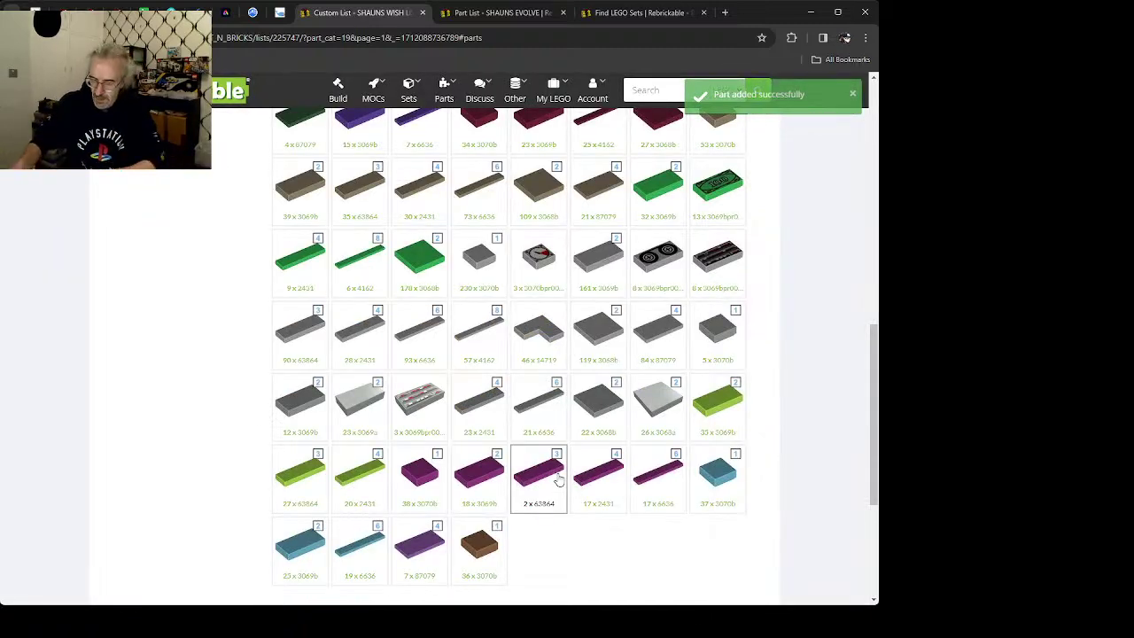
# Step: Set the wish-list quantity of the Light Bluish Gray Tile 2 x 4 with Groove (87079) to 83
pyautogui.click(660, 331)
pyautogui.click(277, 478)
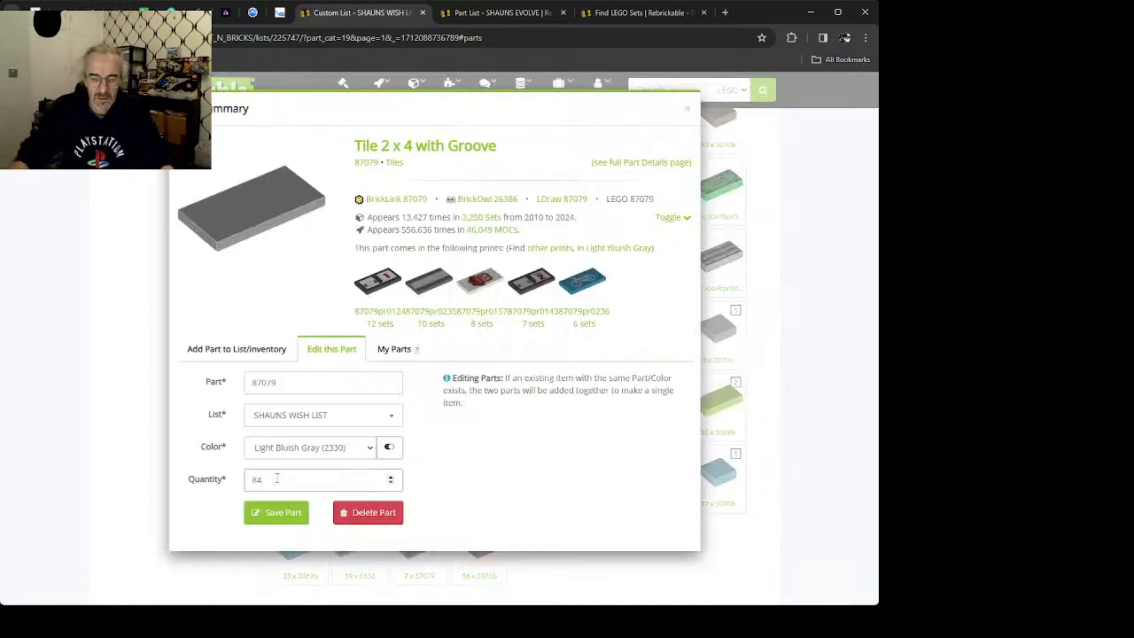
pyautogui.write('3')
pyautogui.press('Return')
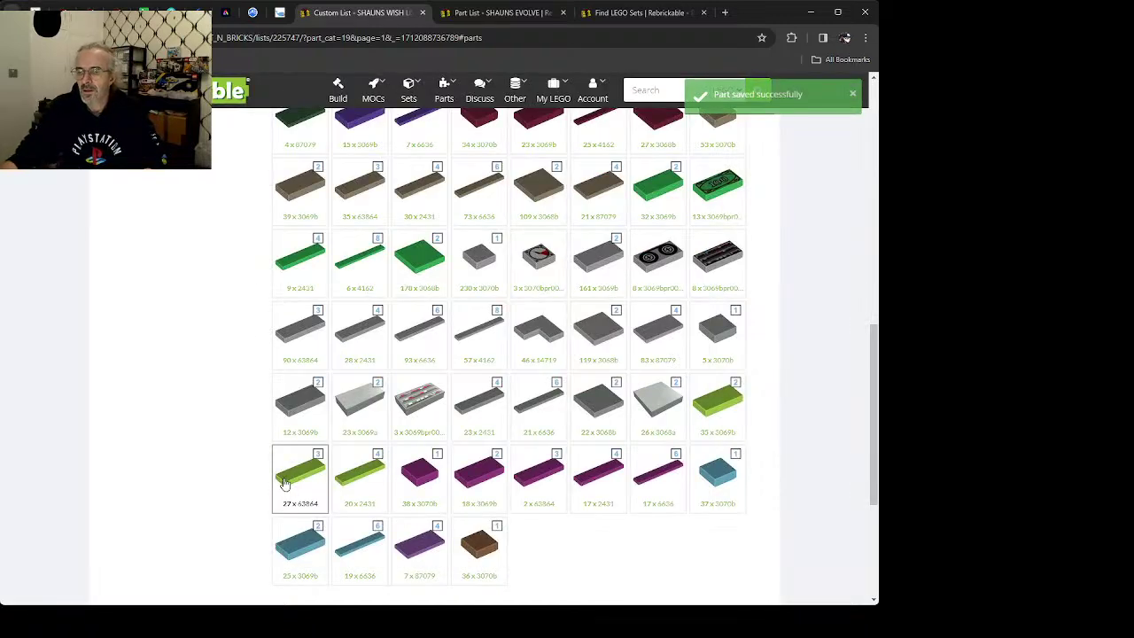
# Step: Add 1 Light Bluish Gray Tile 2 x 4 with Groove to the SHAUNS EVOLVE part list
pyautogui.click(646, 325)
pyautogui.click(247, 352)
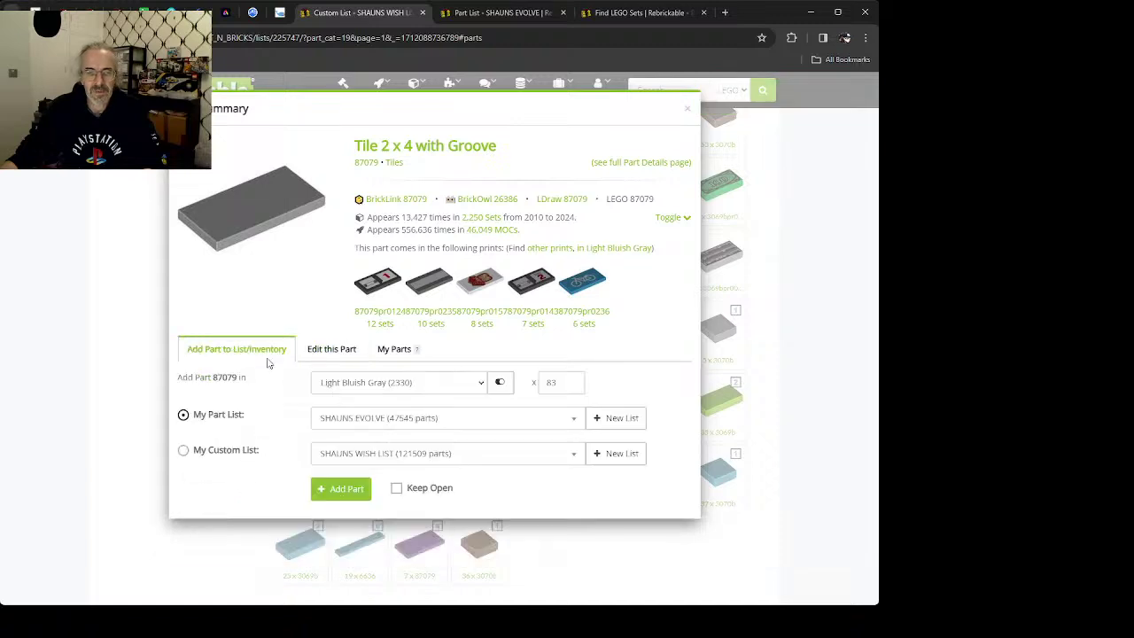
pyautogui.click(560, 382)
pyautogui.press('BackSpace')
pyautogui.write('2')
pyautogui.press('Return')
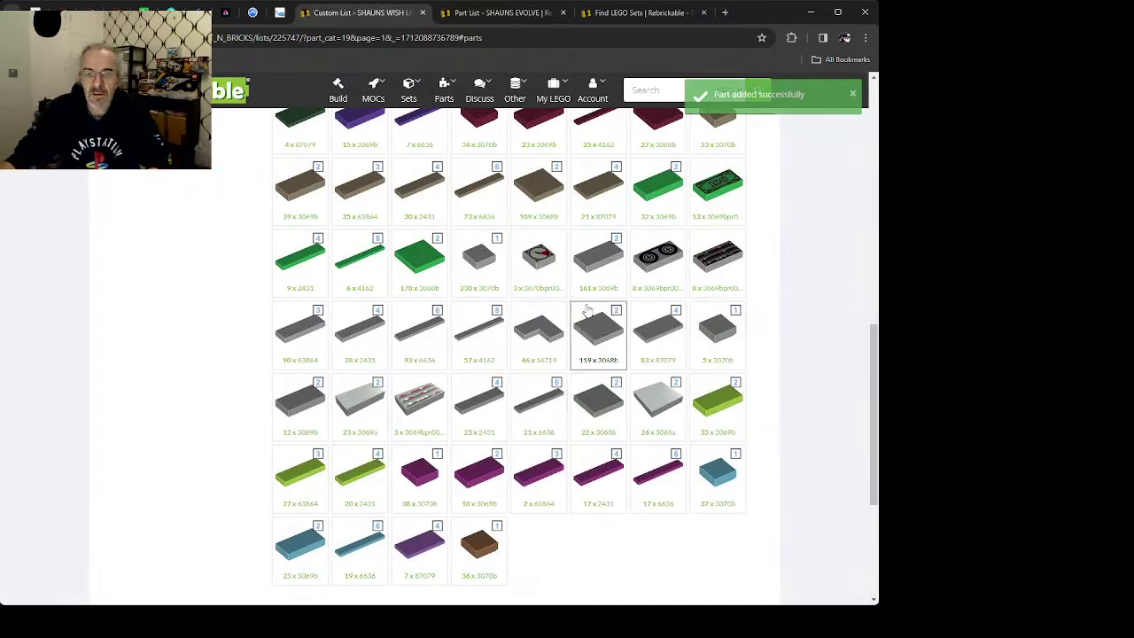
# Step: Set the Light Bluish Gray Tile 1 x 6 with Groove (6636) wish-list quantity to 92 and add 1 to SHAUNS EVOLVE
pyautogui.click(408, 330)
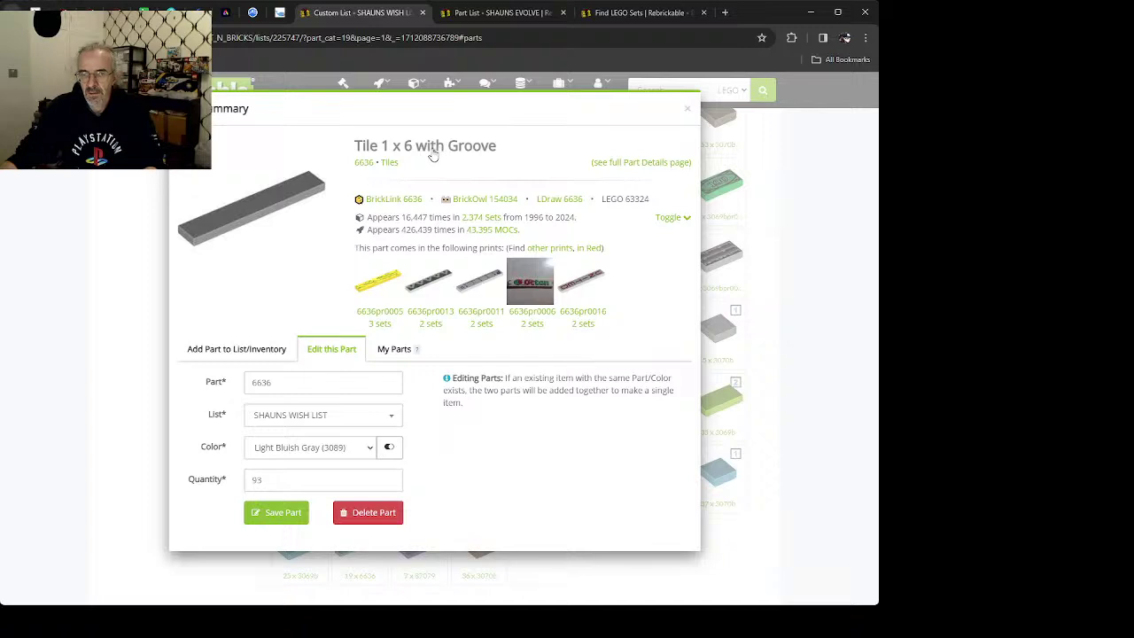
pyautogui.click(275, 480)
pyautogui.click(276, 512)
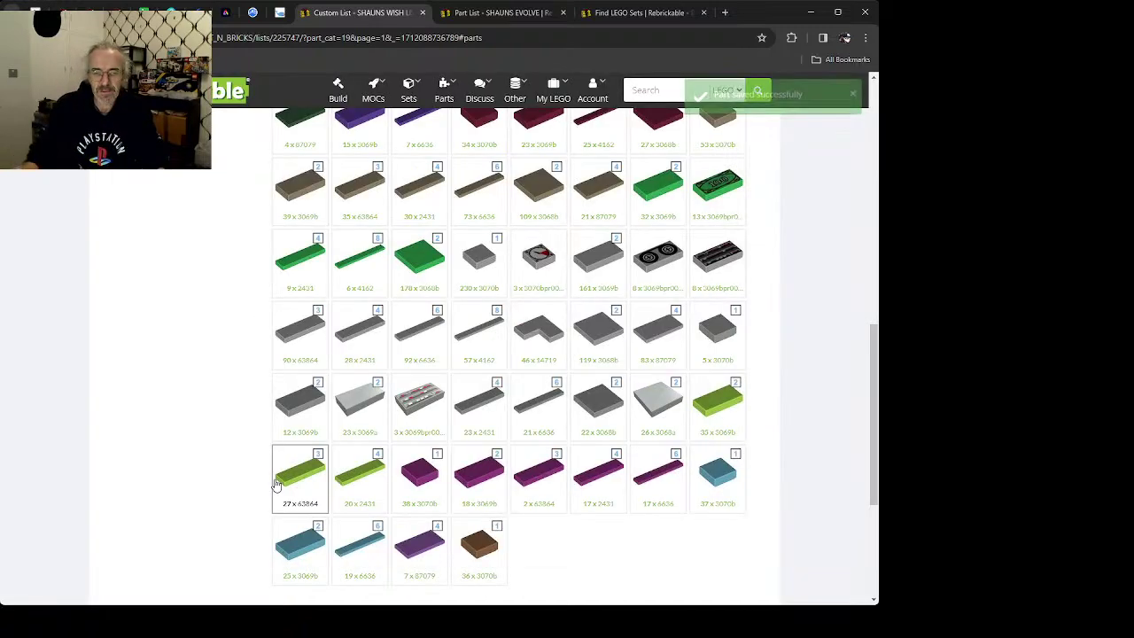
pyautogui.click(409, 330)
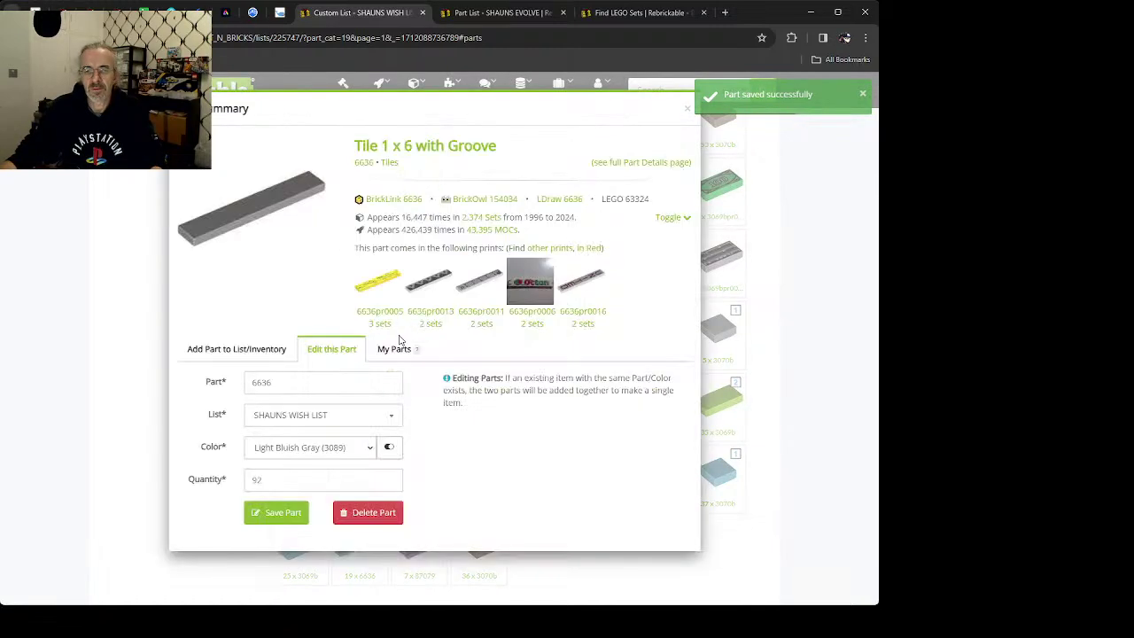
pyautogui.click(250, 355)
pyautogui.click(565, 385)
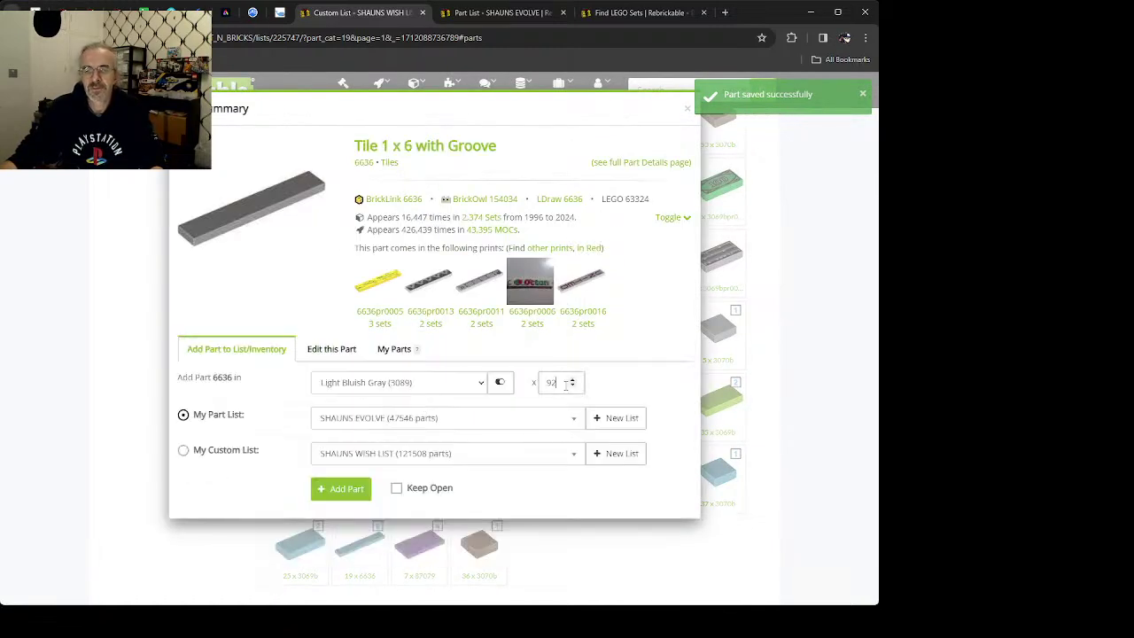
pyautogui.write('1')
pyautogui.press('Return')
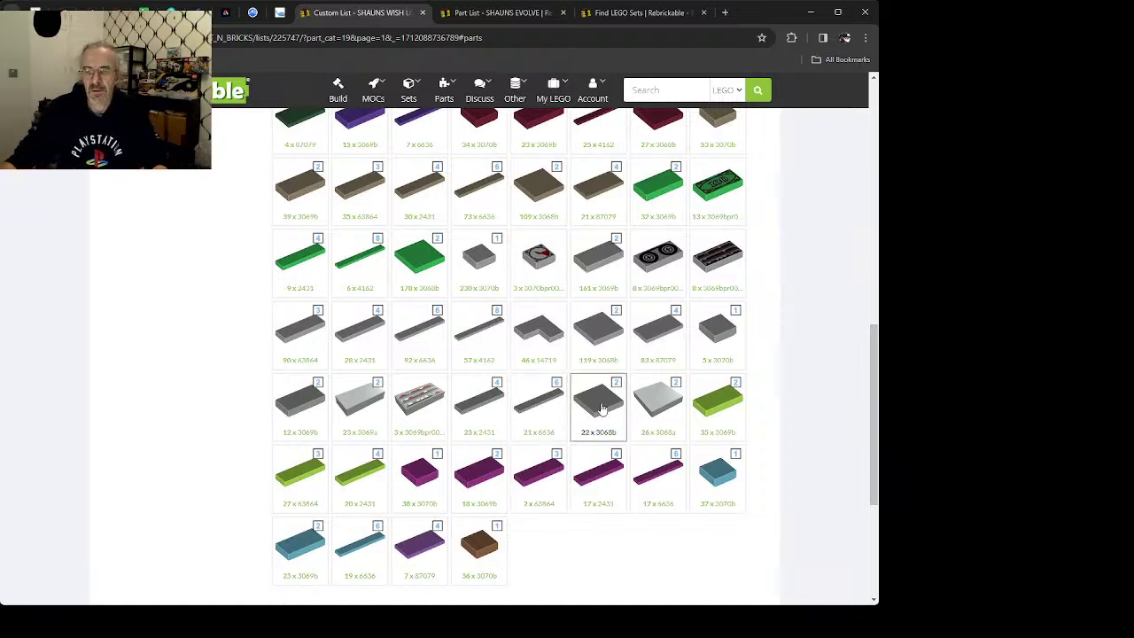
# Step: Set the Light Bluish Gray Tile 2 x 4 with Groove wish-list quantity to 82 and add 1 more to SHAUNS EVOLVE
pyautogui.click(658, 332)
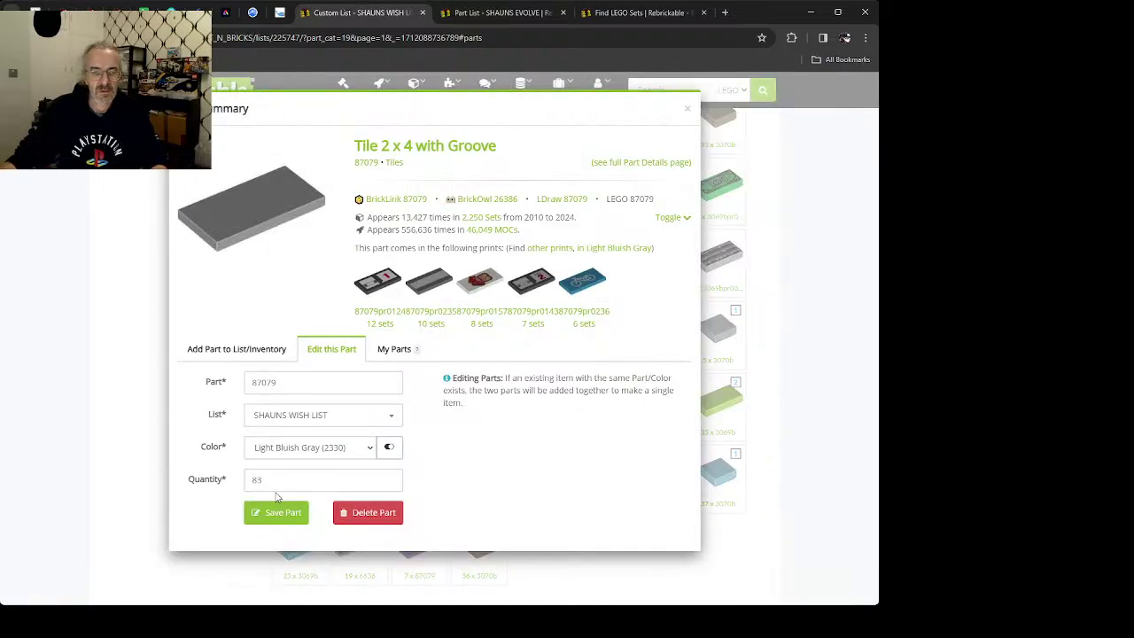
pyautogui.click(276, 481)
pyautogui.write('2')
pyautogui.click(275, 512)
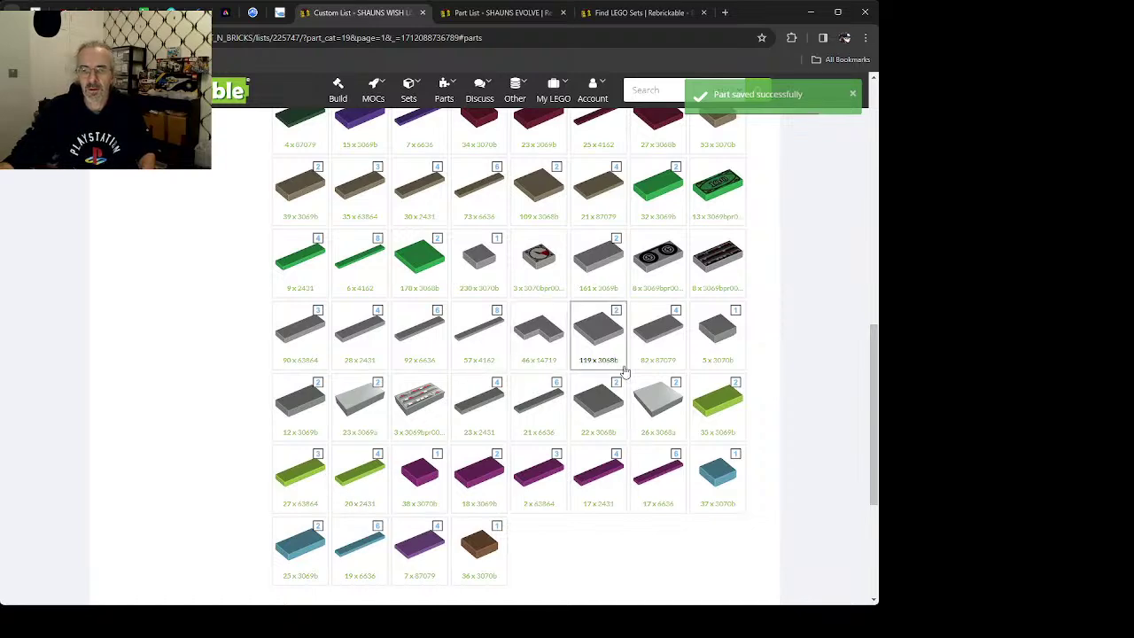
pyautogui.click(652, 346)
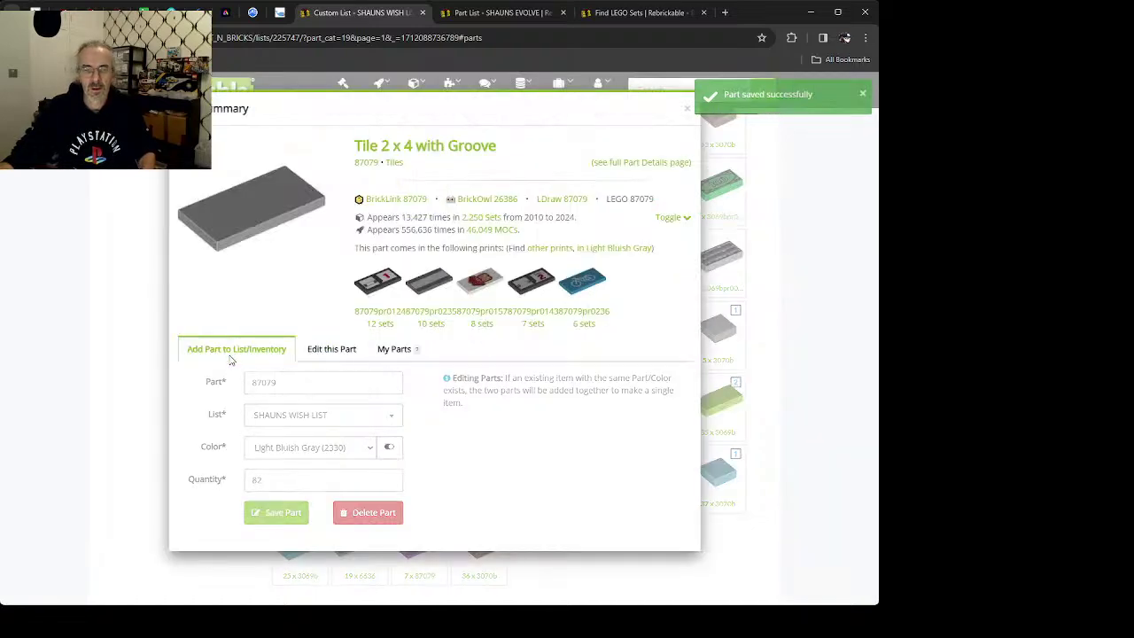
pyautogui.click(229, 357)
pyautogui.click(559, 382)
pyautogui.write('8')
pyautogui.press('Return')
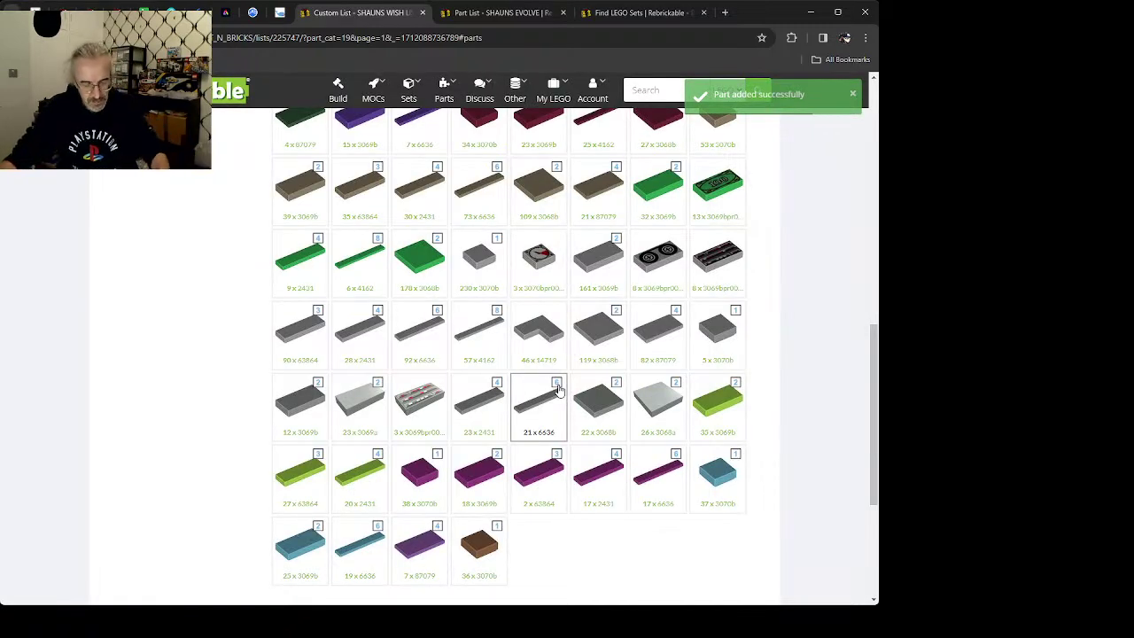
# Step: Set the Light Bluish Gray Tile 2 x 2 with Groove wish-list quantity to 118 and add 1 more to SHAUNS EVOLVE
pyautogui.click(592, 329)
pyautogui.click(276, 578)
pyautogui.write('8')
pyautogui.press('Return')
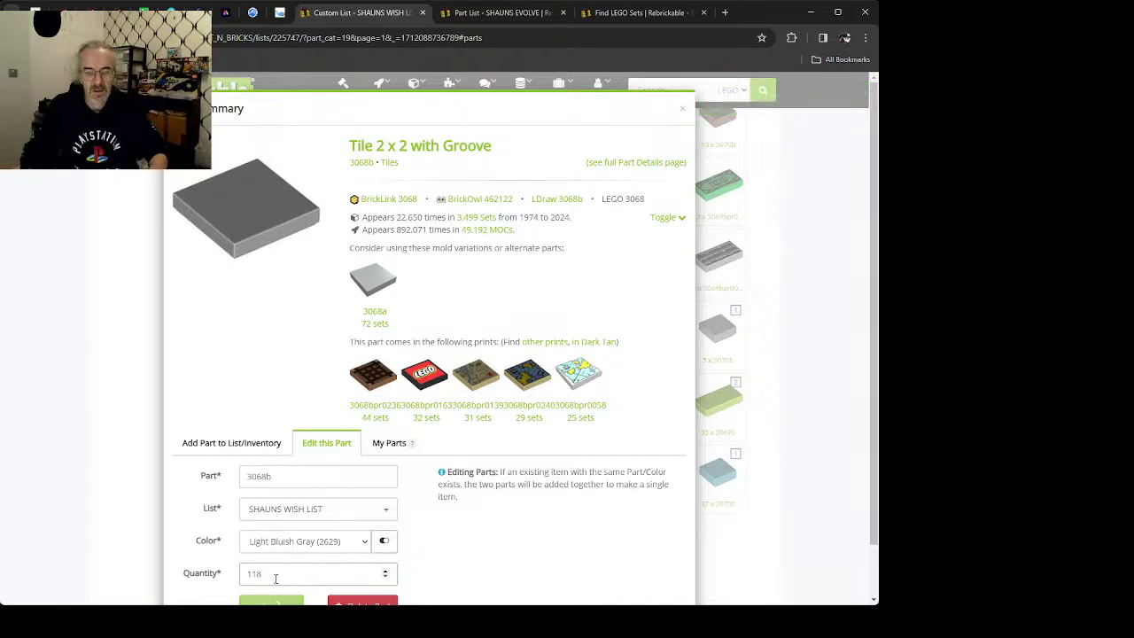
pyautogui.click(619, 329)
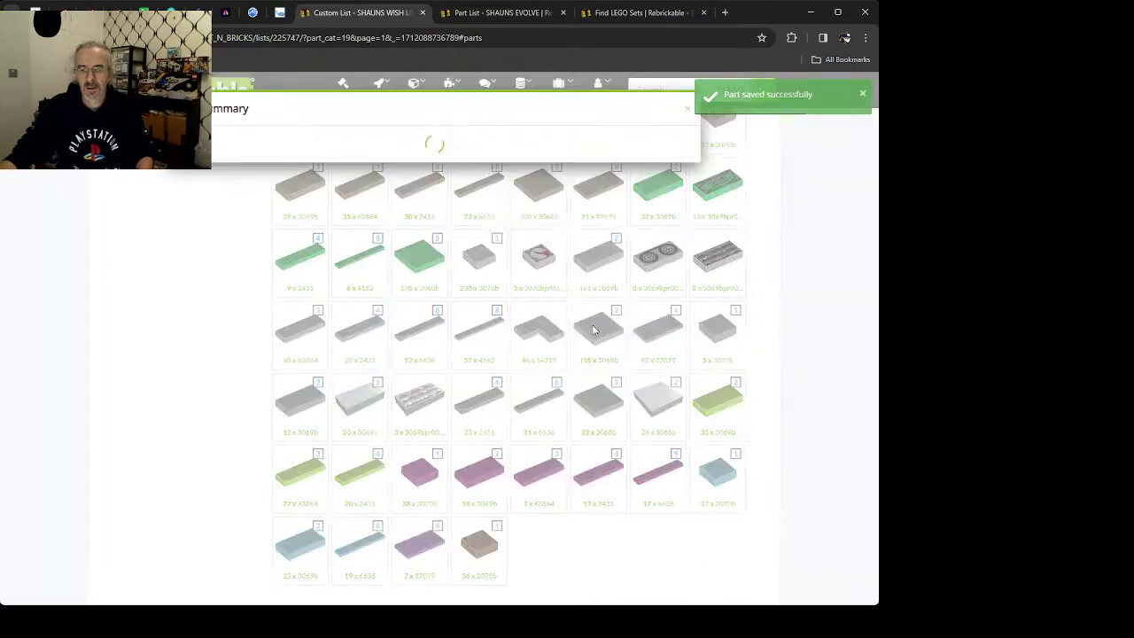
pyautogui.click(232, 443)
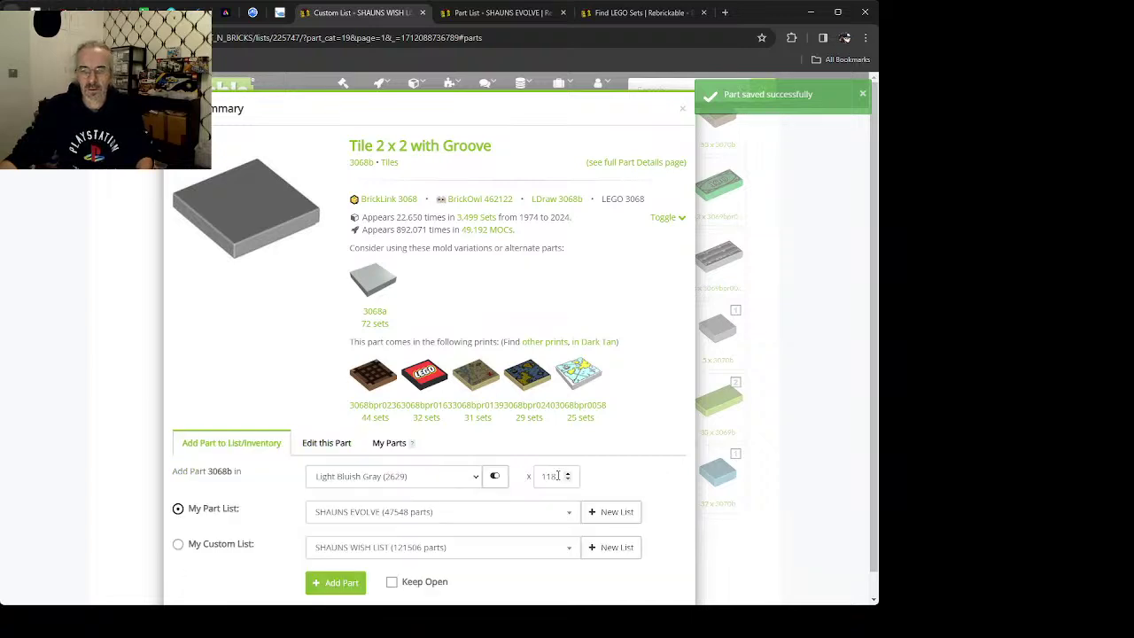
pyautogui.press('Return')
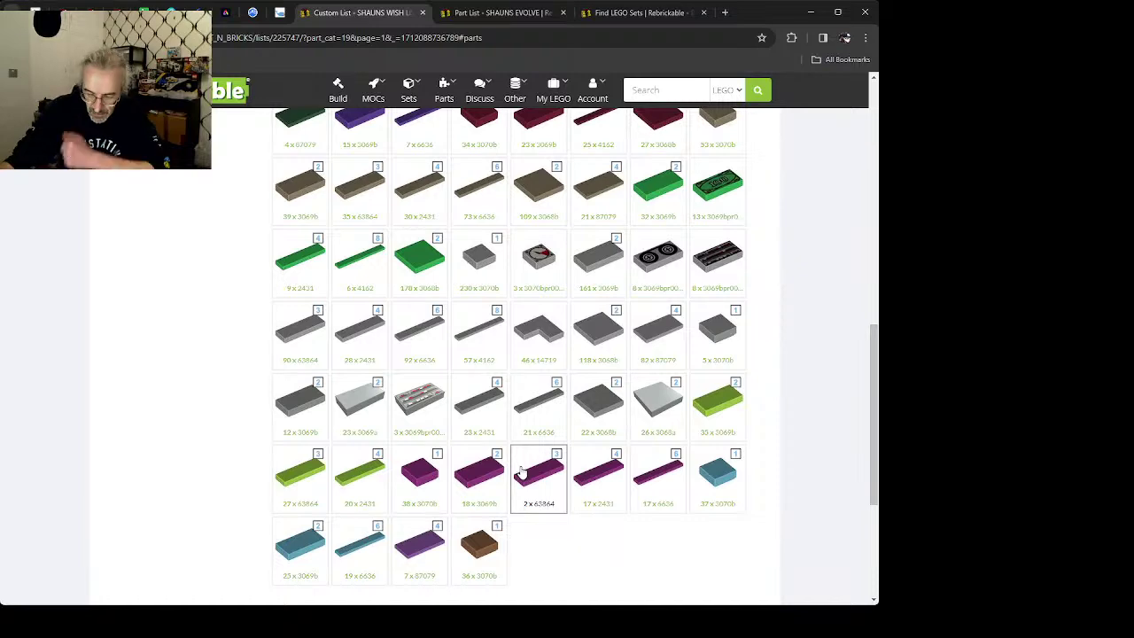
# Step: Set the wish-list quantity of the Lime Tile 1 x 2 with Groove (3069b) to 34
pyautogui.scroll(3, 531, 443)
pyautogui.scroll(-4, 709, 399)
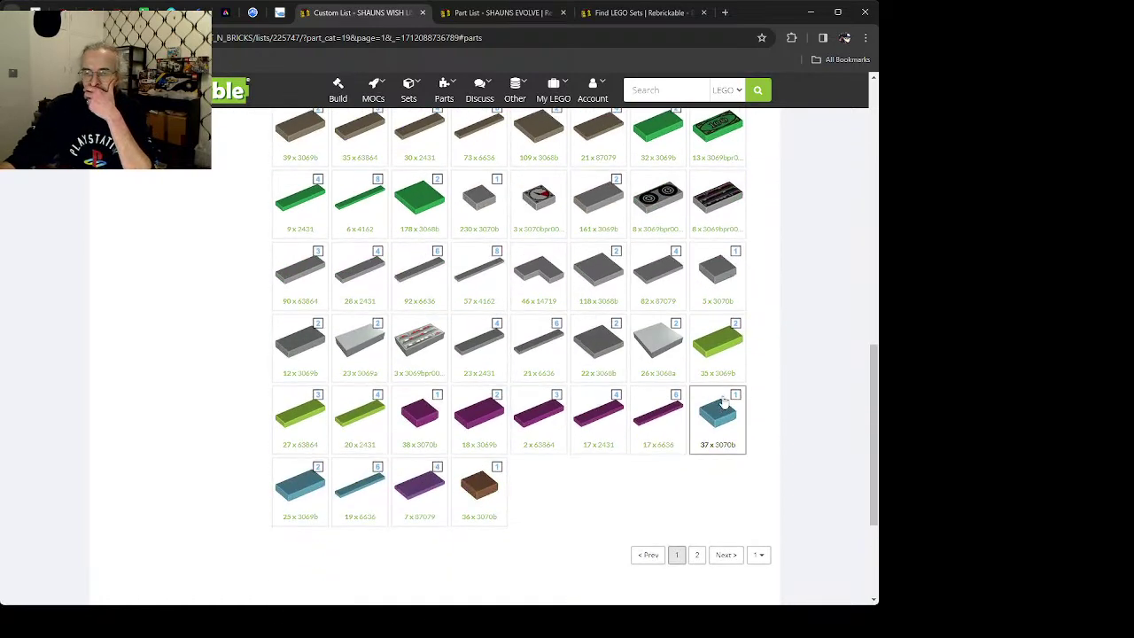
pyautogui.click(716, 346)
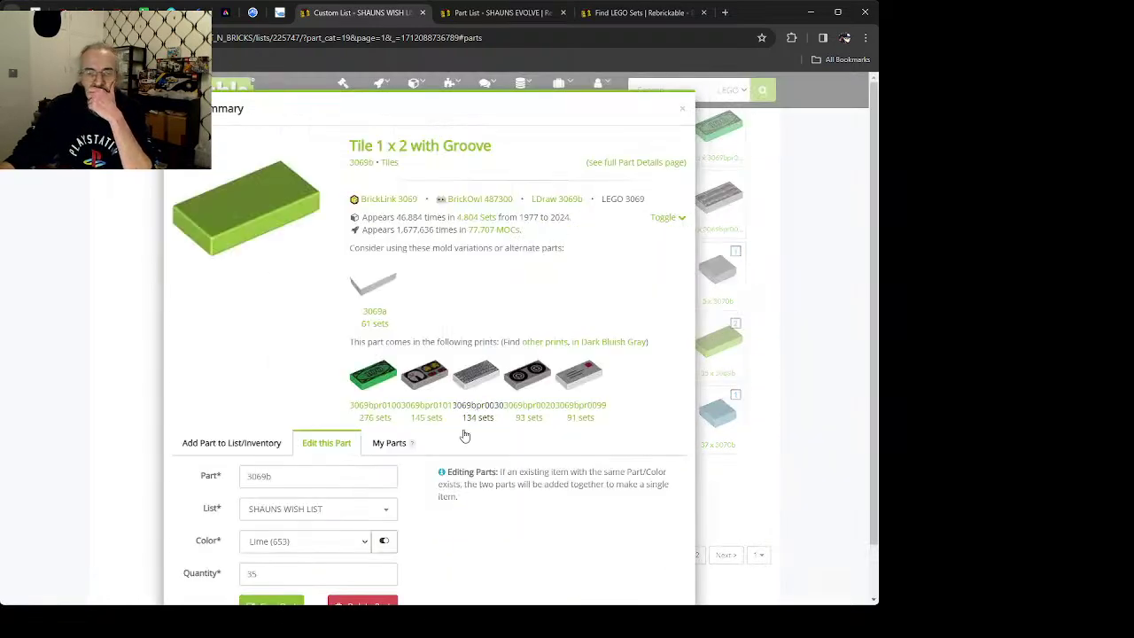
pyautogui.click(283, 572)
pyautogui.press('BackSpace')
pyautogui.write('4')
pyautogui.press('Return')
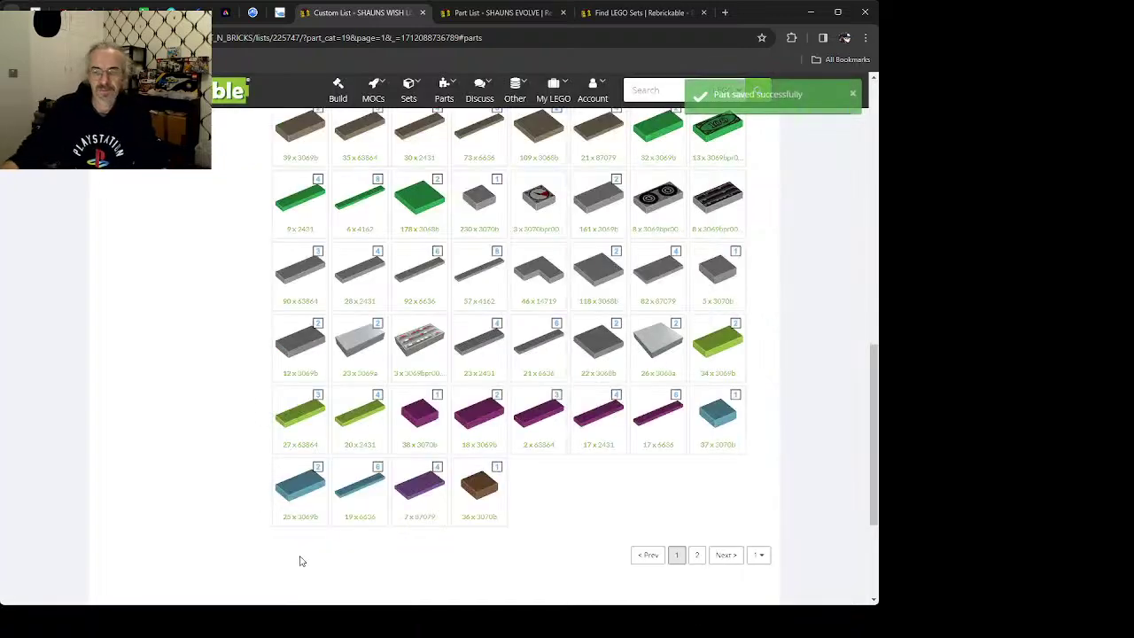
# Step: Add the Lime Tile 1 x 2 with Groove to the SHAUNS EVOLVE part list
pyautogui.click(718, 341)
pyautogui.click(208, 446)
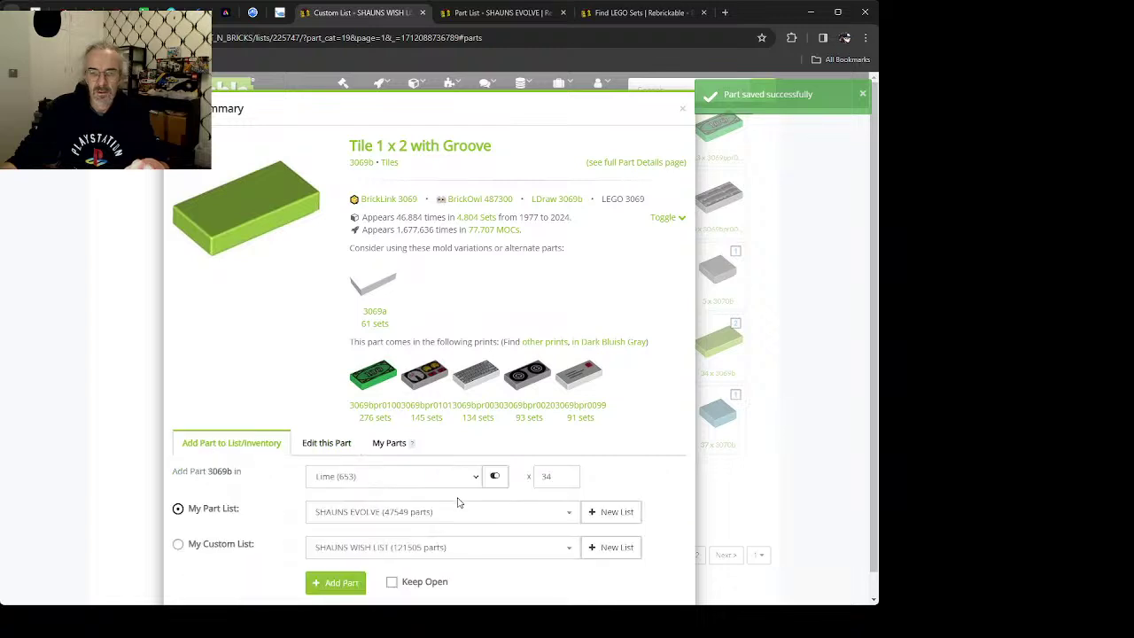
pyautogui.press('Return')
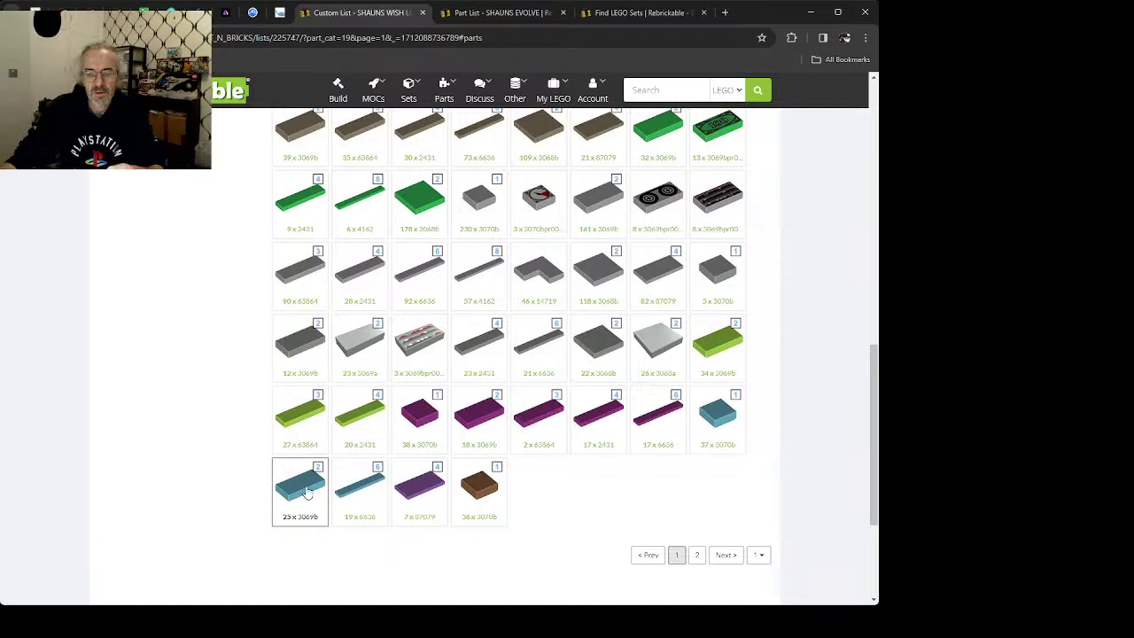
# Step: Set the wish-list quantity of the Medium Azure Tile 1 x 2 with Groove (3069b) to 24
pyautogui.click(304, 492)
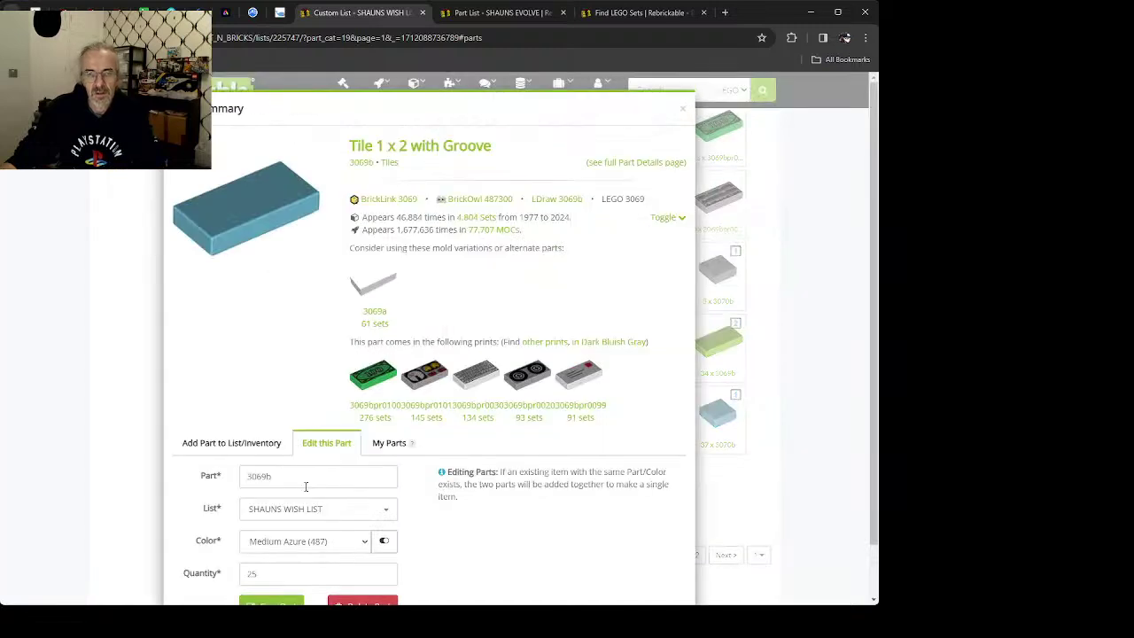
pyautogui.click(270, 579)
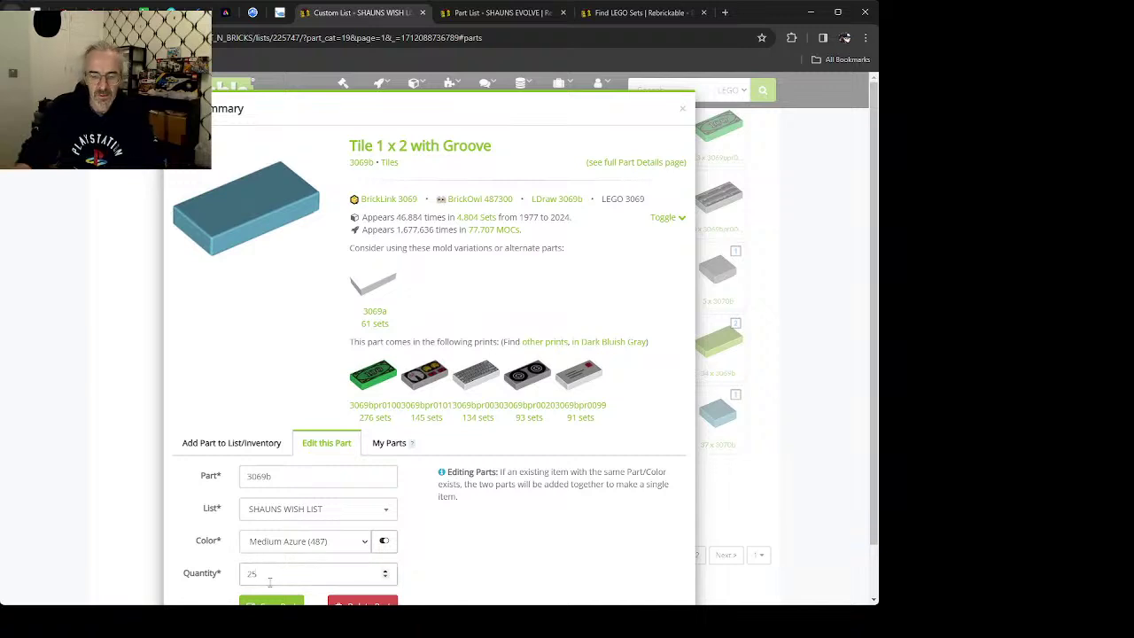
pyautogui.press('Return')
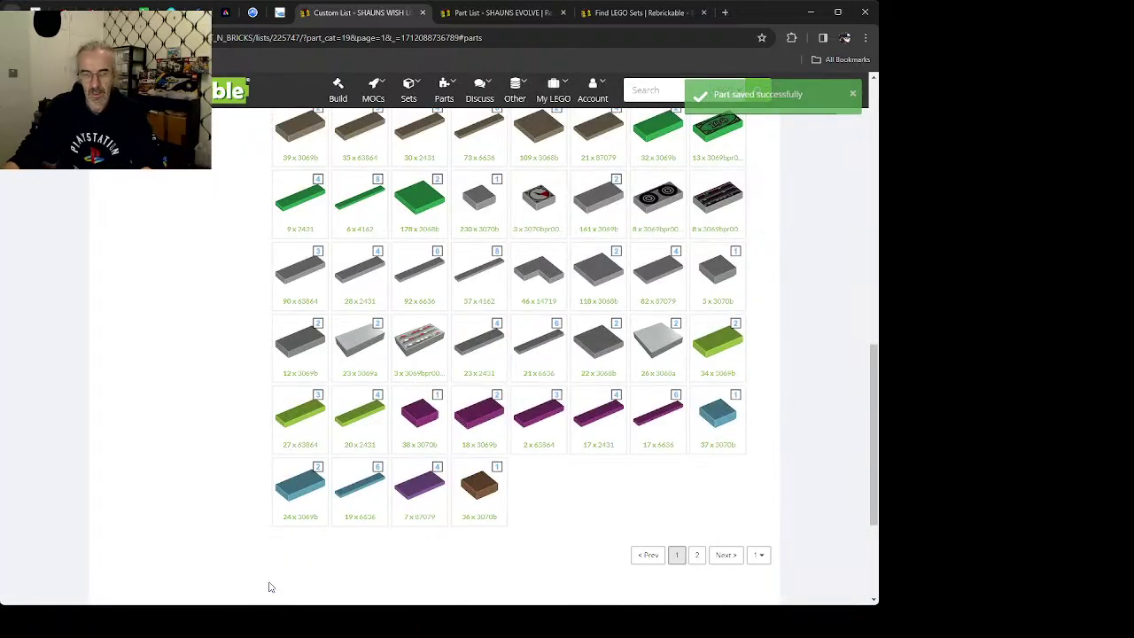
# Step: Add 1 Medium Azure Tile 1 x 2 with Groove to the SHAUNS EVOLVE part list
pyautogui.click(317, 491)
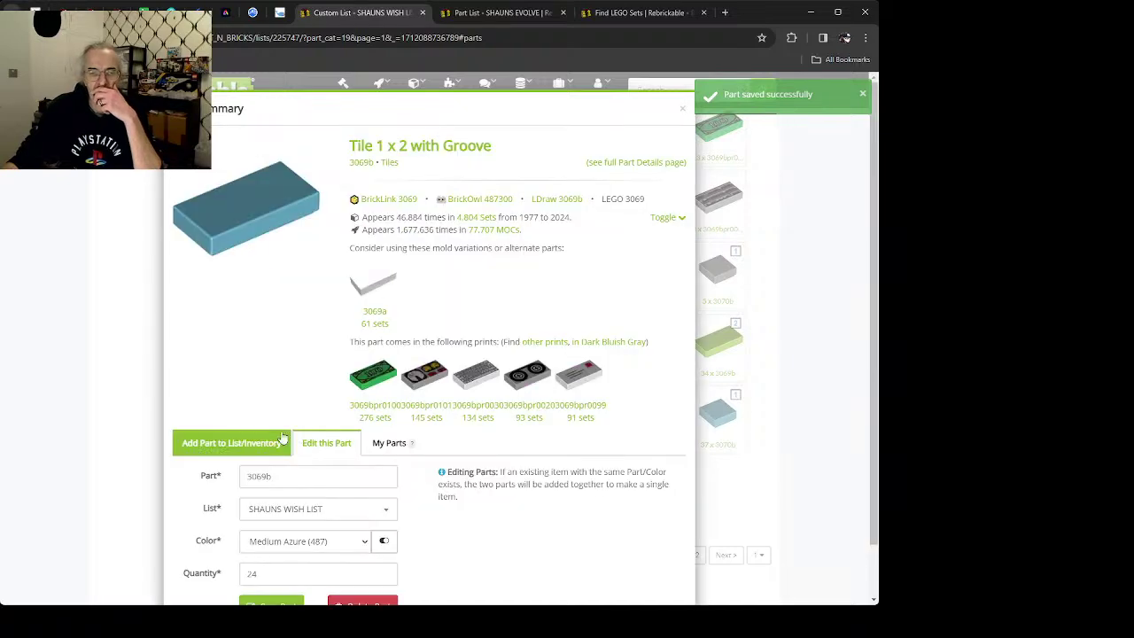
pyautogui.click(230, 443)
pyautogui.doubleClick(559, 473)
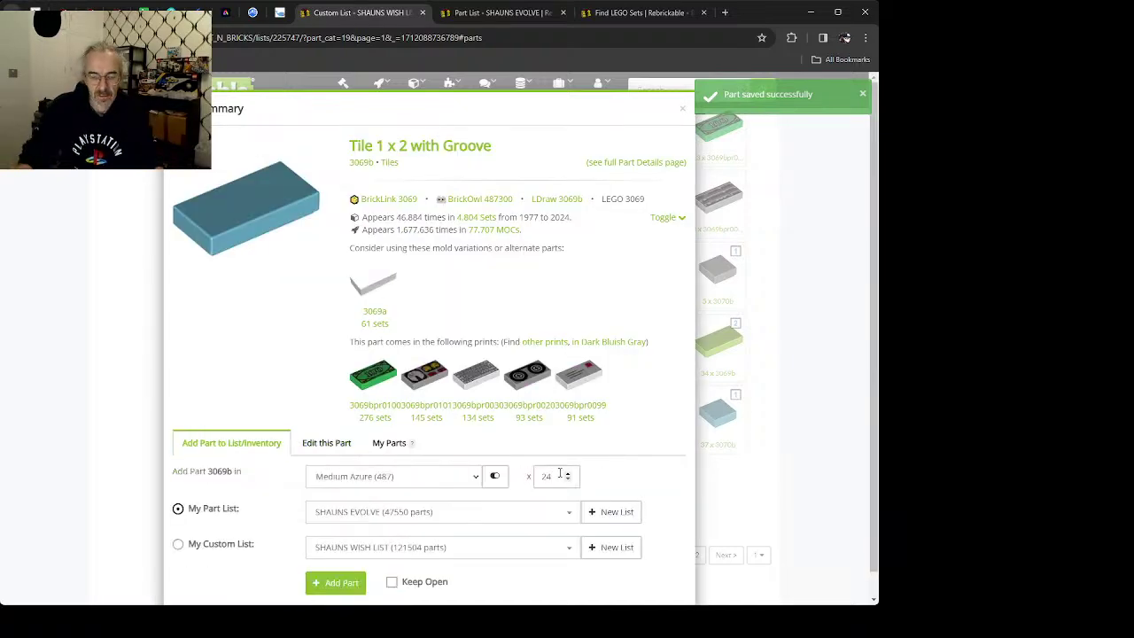
pyautogui.write('1')
pyautogui.press('Return')
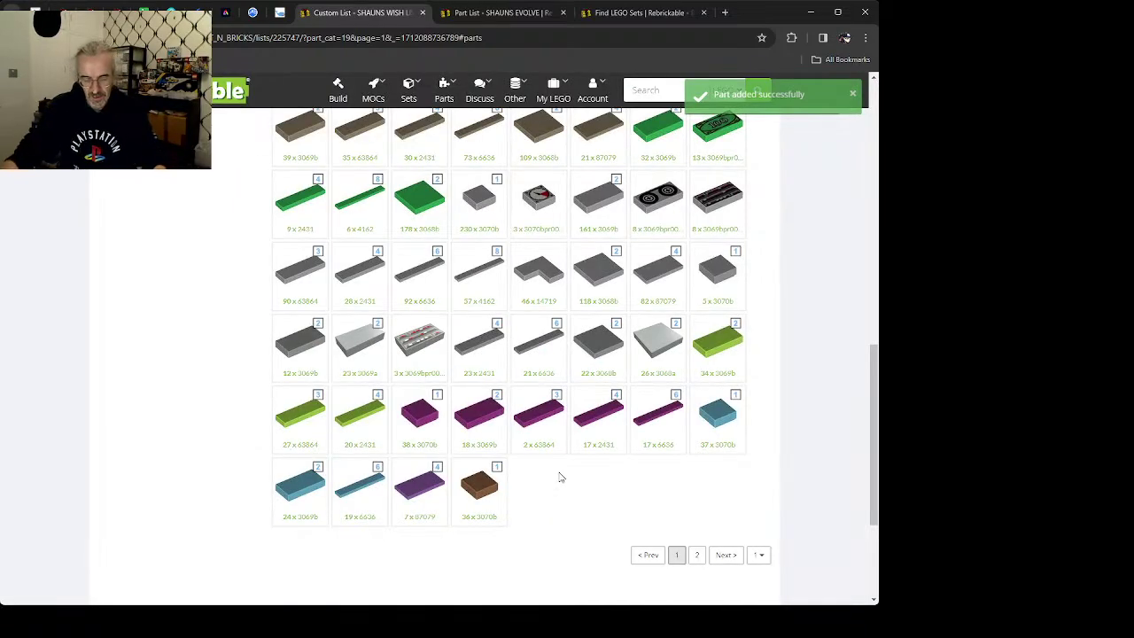
# Step: Check the available colors and owned counts on the Tile 1 x 1 with Groove (3070b) details page, and return to the wish list
pyautogui.click(483, 491)
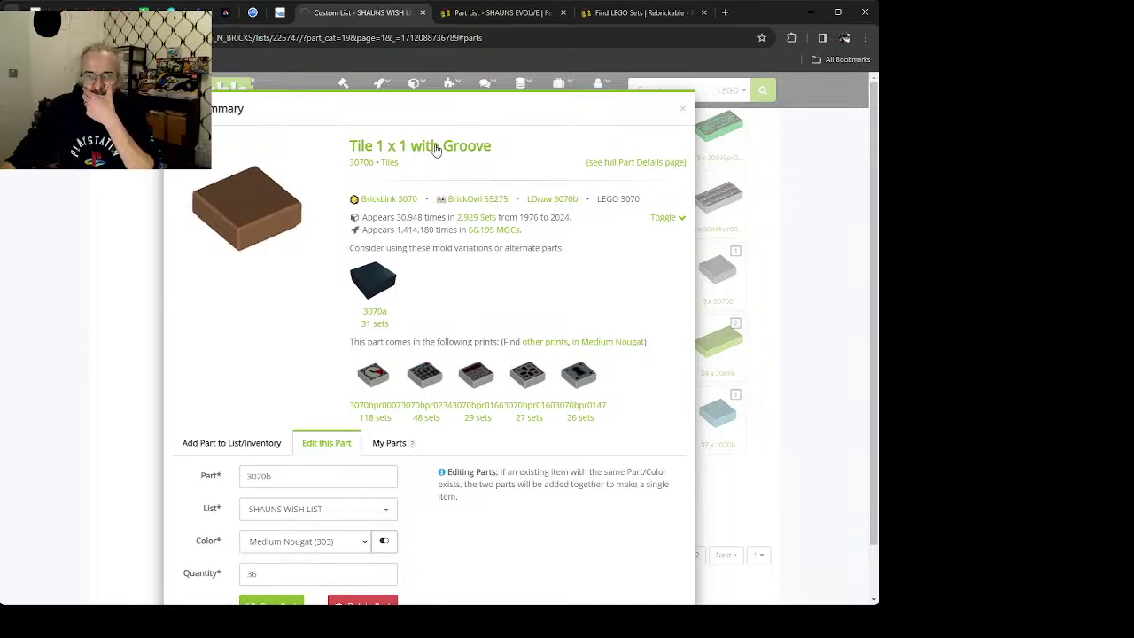
pyautogui.click(435, 151)
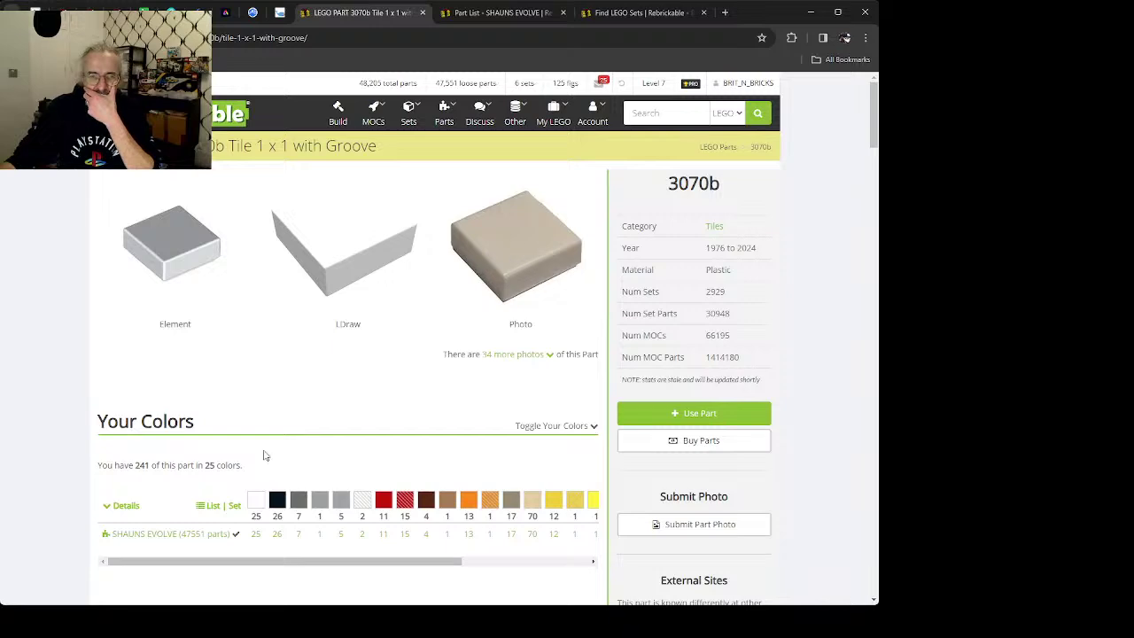
pyautogui.scroll(-6, 195, 435)
pyautogui.scroll(-3, 173, 446)
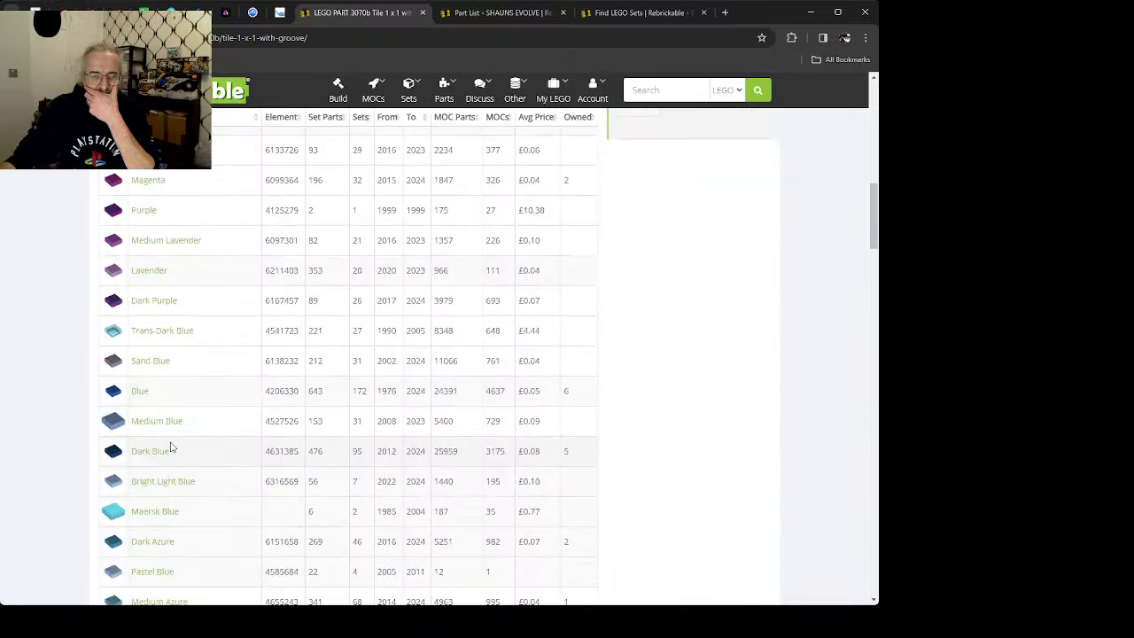
pyautogui.scroll(-15, 173, 447)
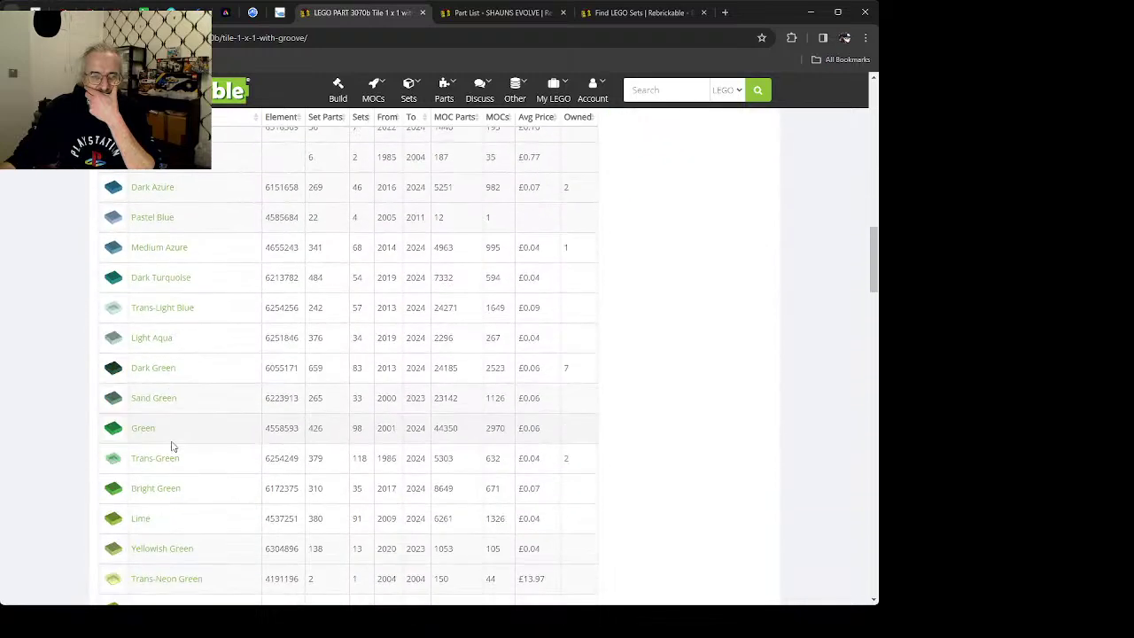
pyautogui.scroll(-2, 173, 448)
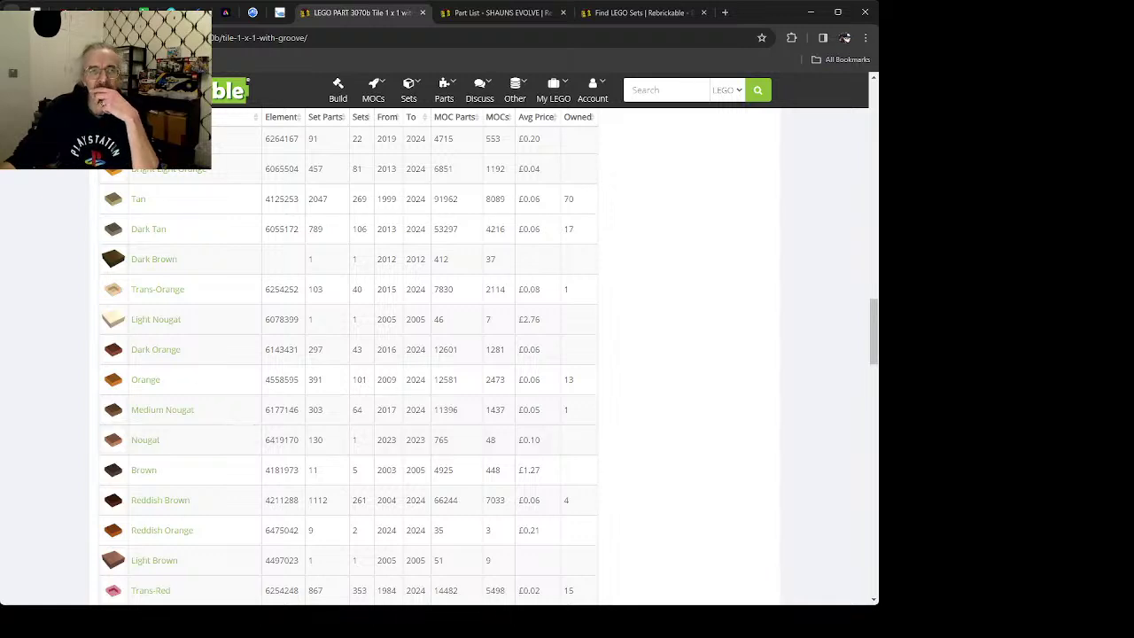
pyautogui.hotkey('alt', 'Left')
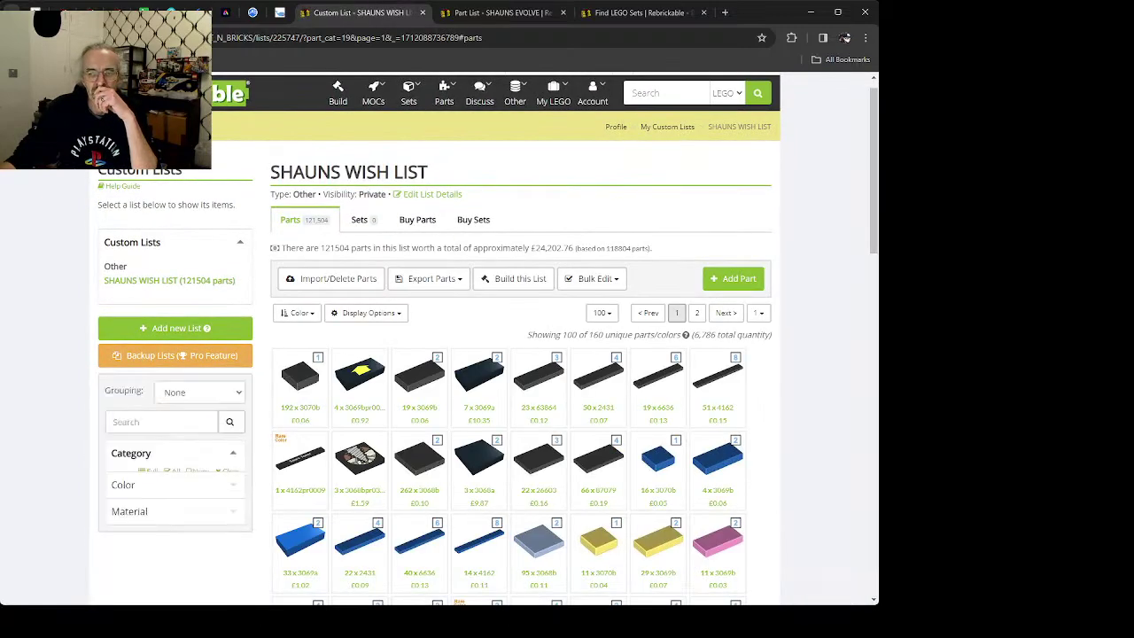
# Step: On page 2 of SHAUNS WISH LIST, set the quantity of the Reddish Brown Tile 1 x 2 with Groove (3069b) to 54
pyautogui.scroll(-5, 535, 425)
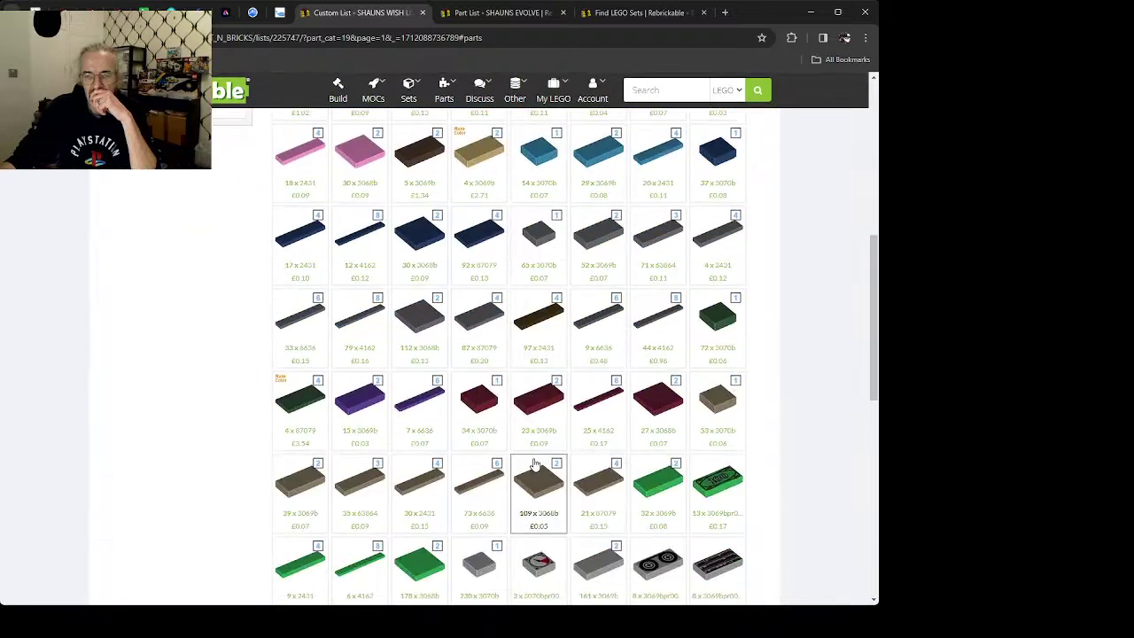
pyautogui.scroll(2, 532, 460)
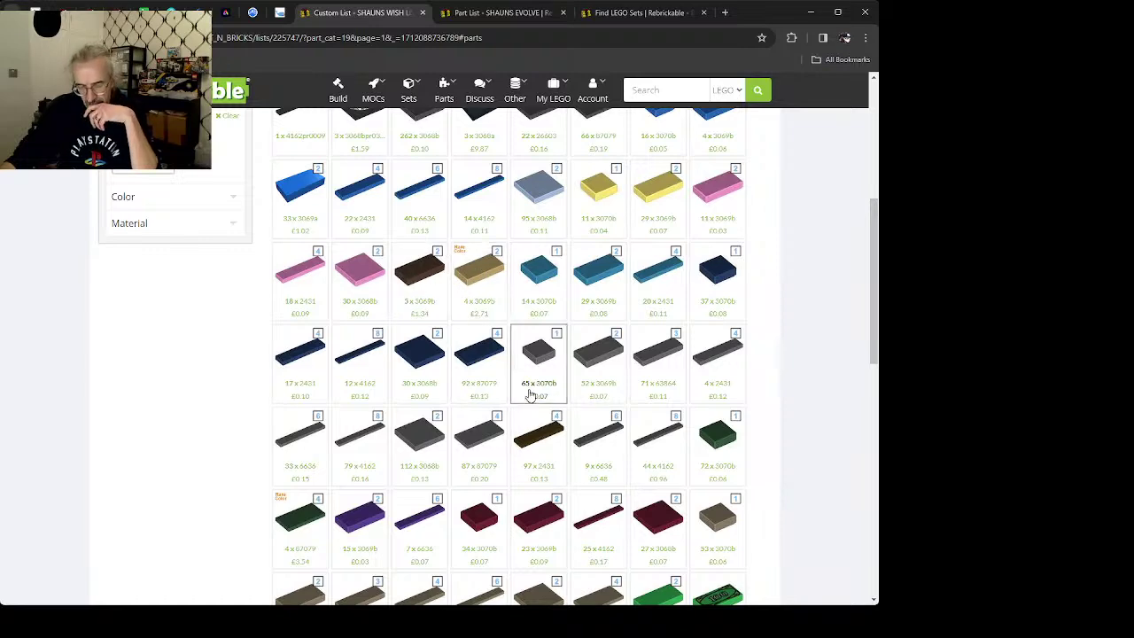
pyautogui.scroll(-2, 530, 394)
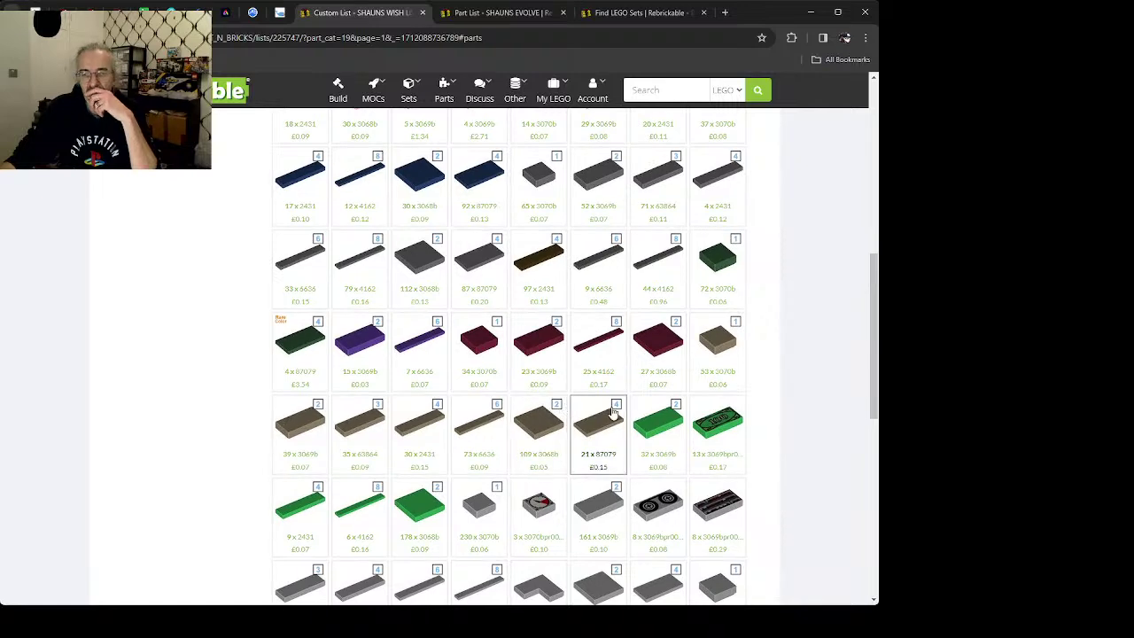
pyautogui.scroll(-5, 518, 441)
pyautogui.click(695, 562)
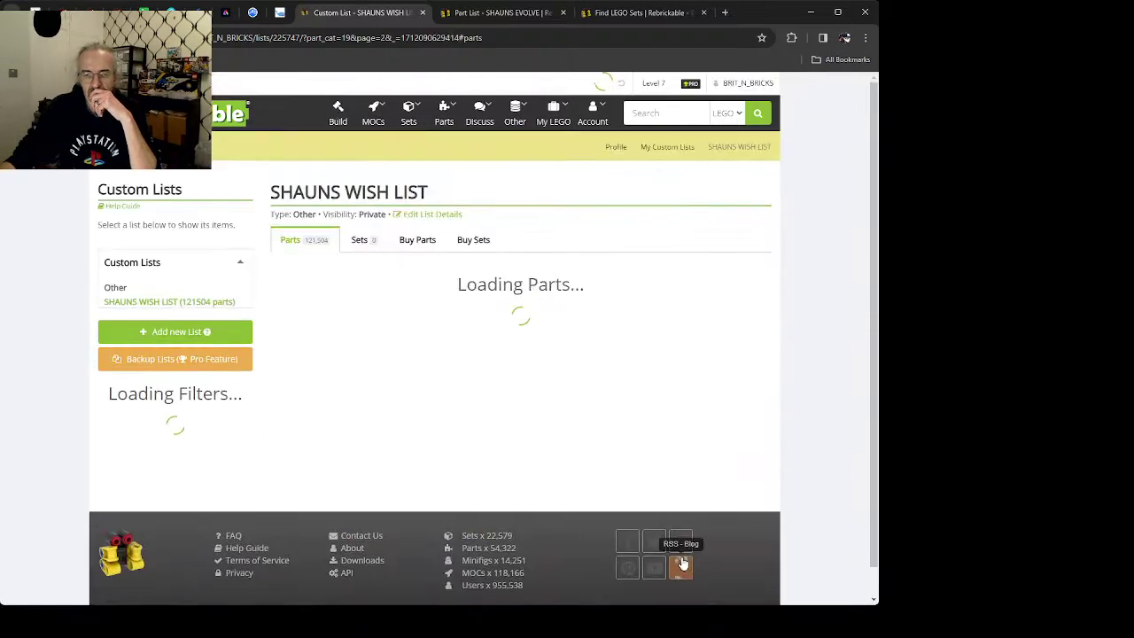
pyautogui.scroll(-4, 496, 400)
pyautogui.scroll(-3, 493, 397)
pyautogui.scroll(4, 494, 394)
pyautogui.scroll(1, 319, 419)
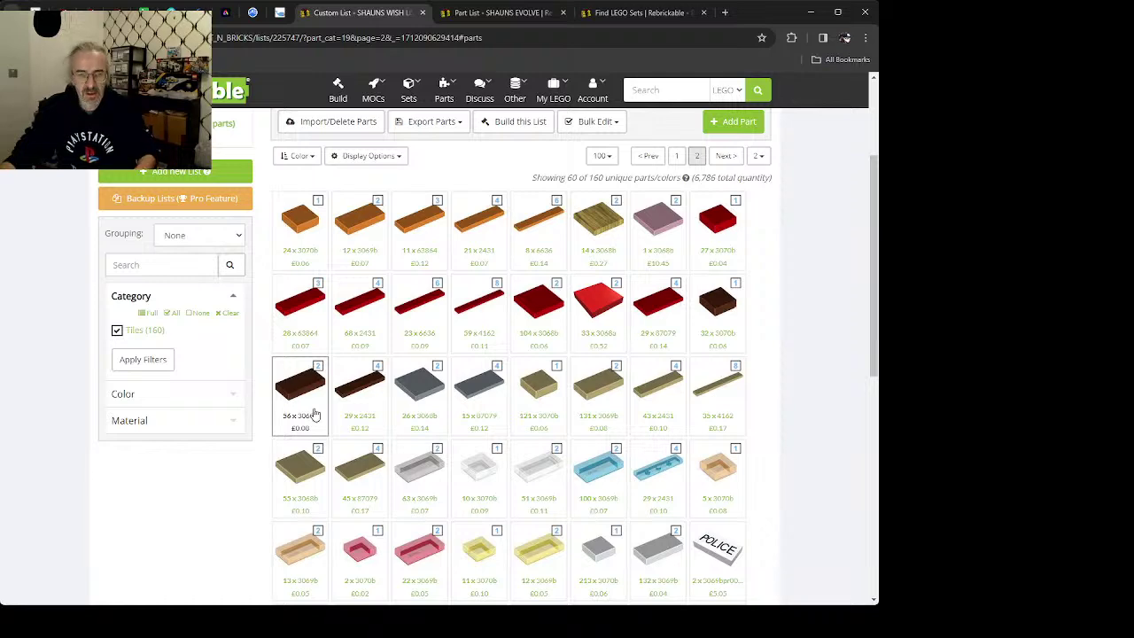
pyautogui.click(301, 403)
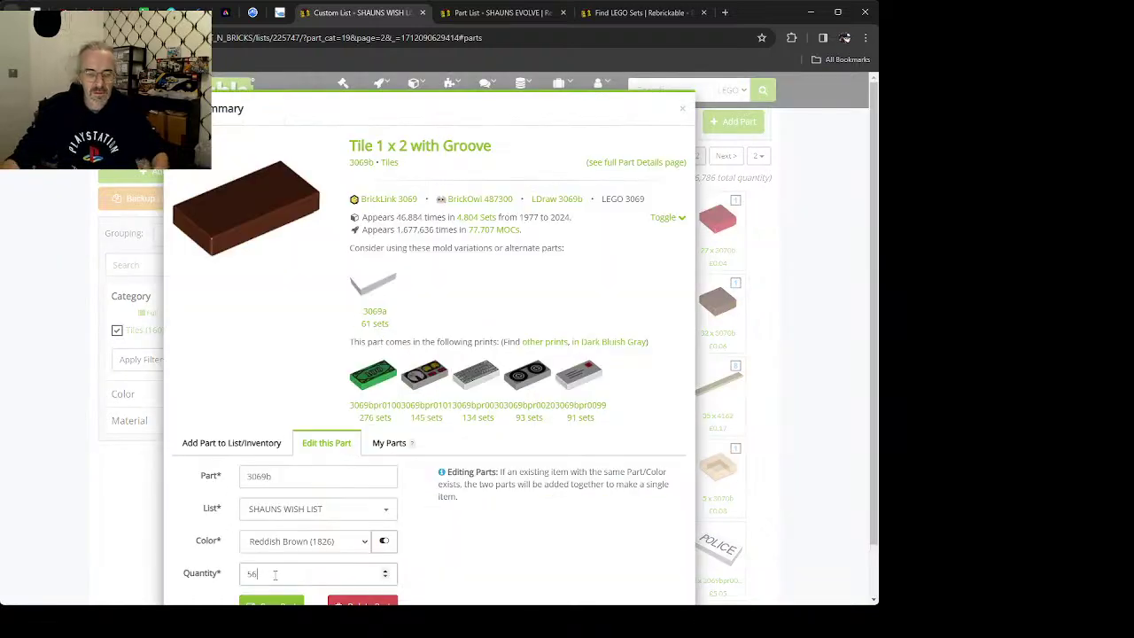
pyautogui.click(271, 603)
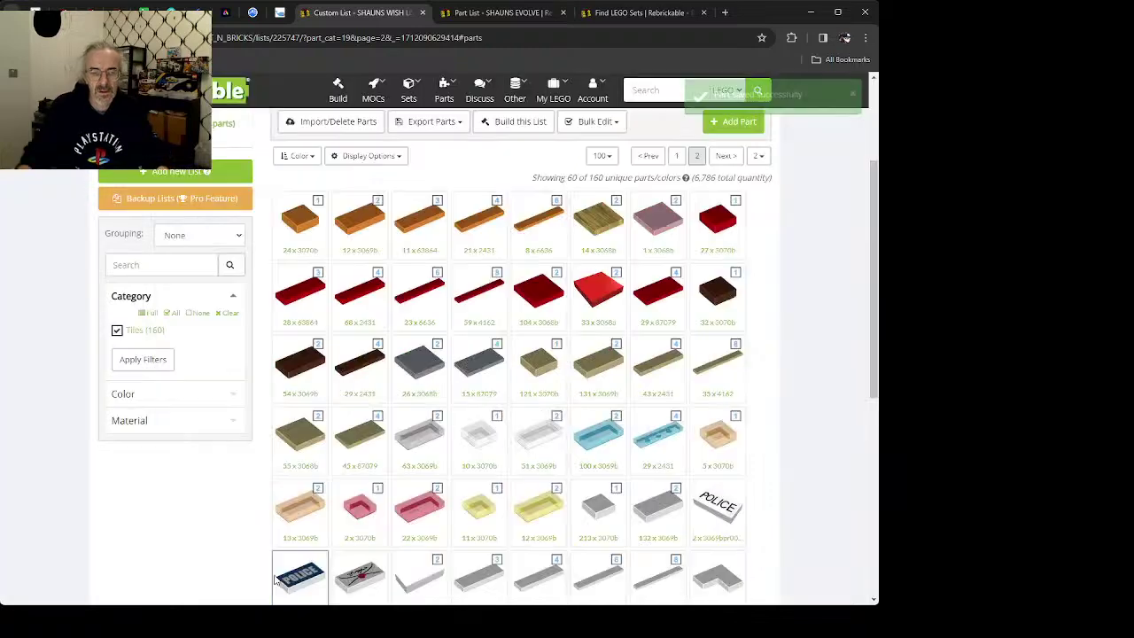
# Step: Add 2 Reddish Brown Tile 1 x 2 with Groove to the SHAUNS EVOLVE part list
pyautogui.click(304, 353)
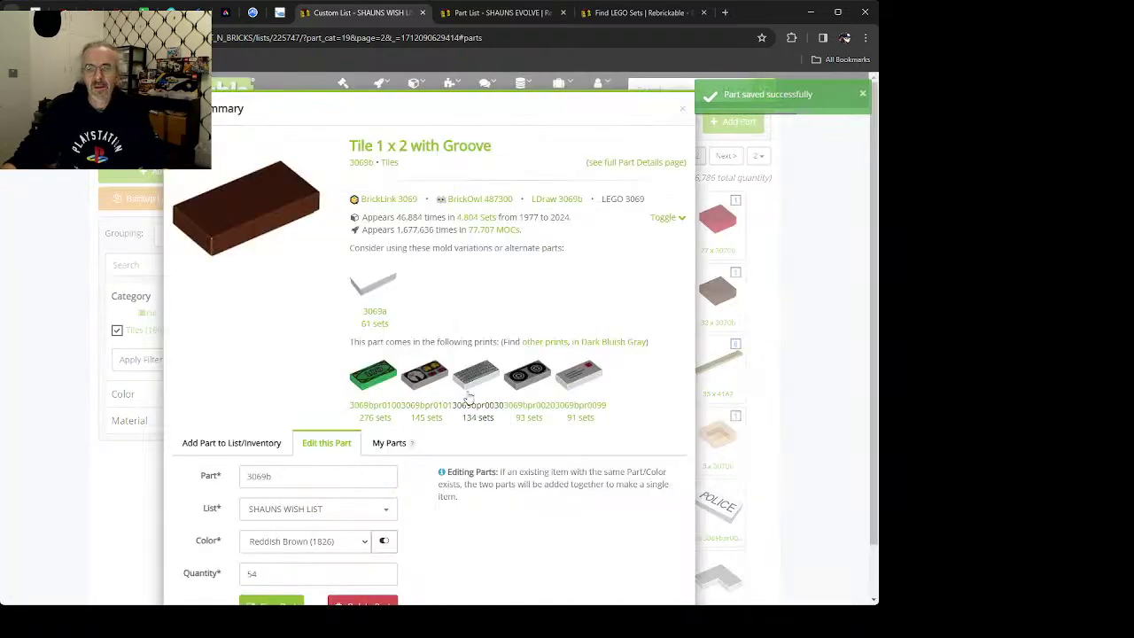
pyautogui.click(231, 442)
pyautogui.doubleClick(547, 476)
pyautogui.write('2')
pyautogui.press('Return')
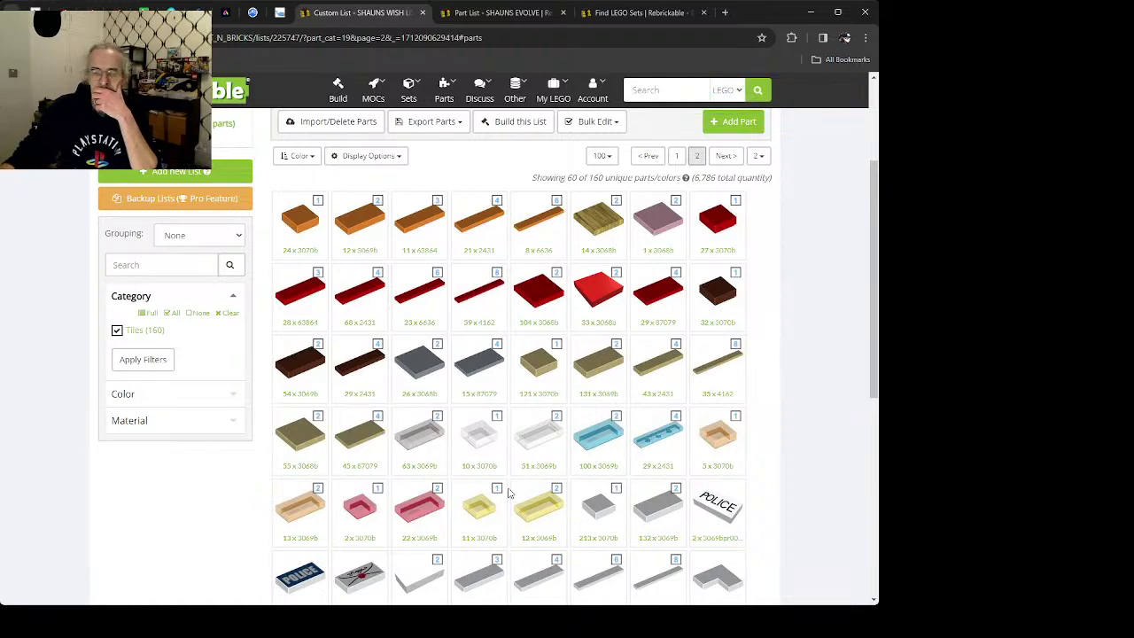
# Step: Set the Reddish Brown Tile 1 x 4 with Groove (2431) wish-list quantity to 28 and add 1 to SHAUNS EVOLVE
pyautogui.click(357, 359)
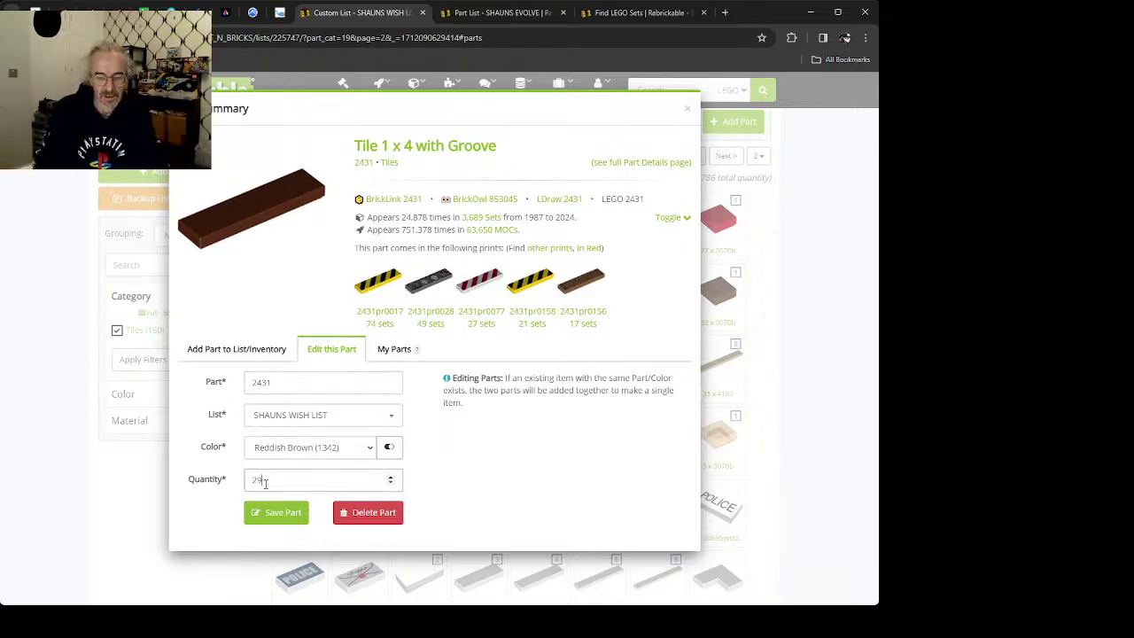
pyautogui.click(275, 512)
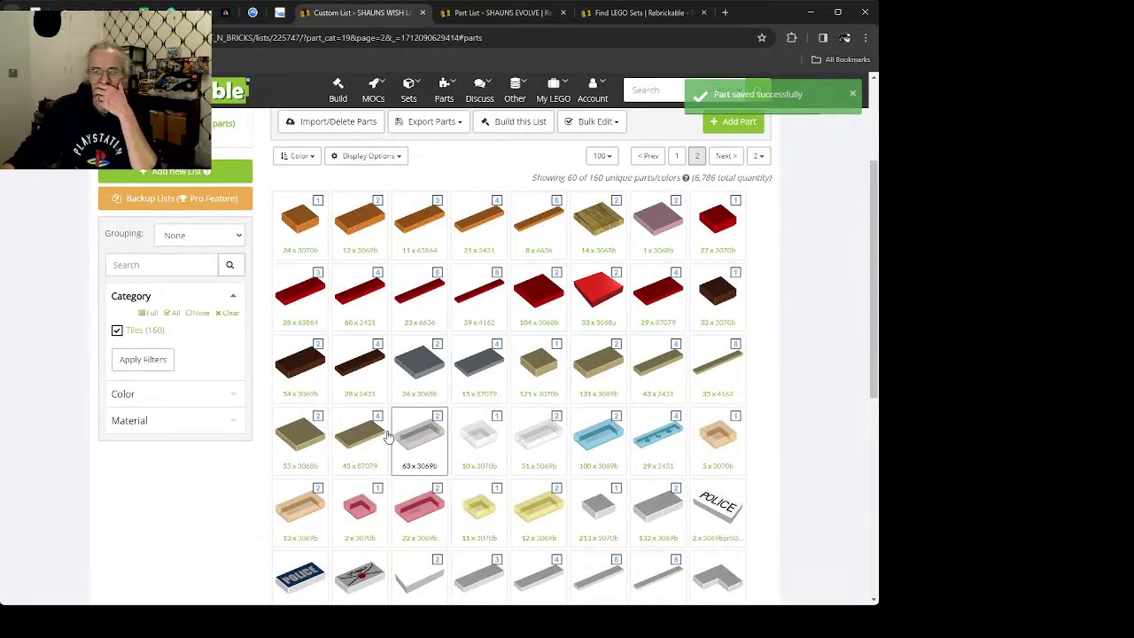
pyautogui.click(354, 359)
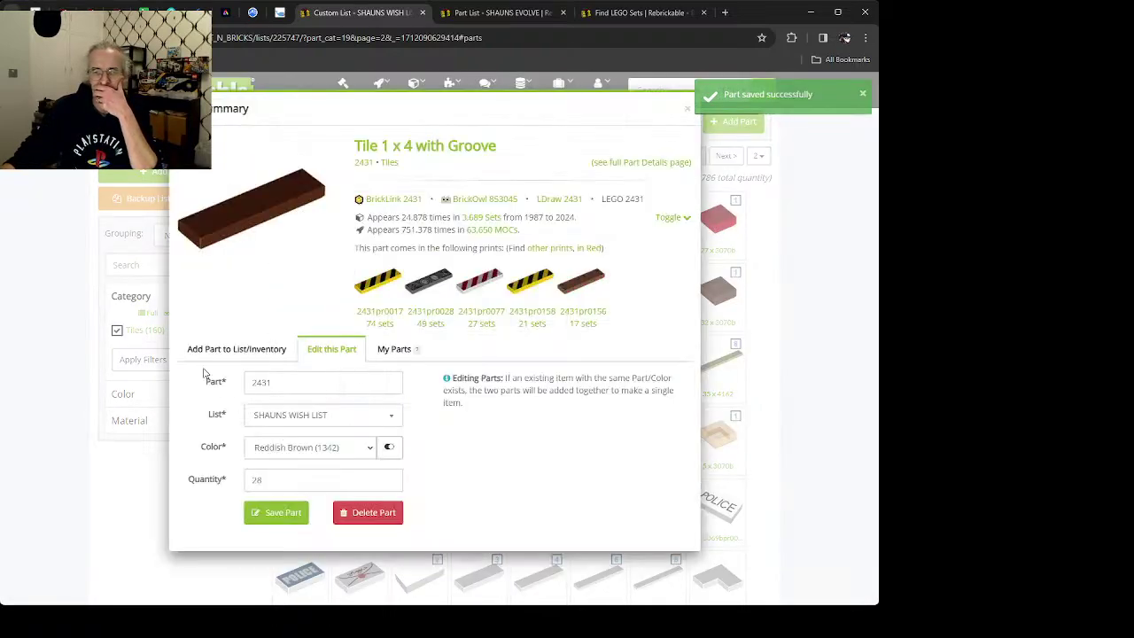
pyautogui.click(215, 354)
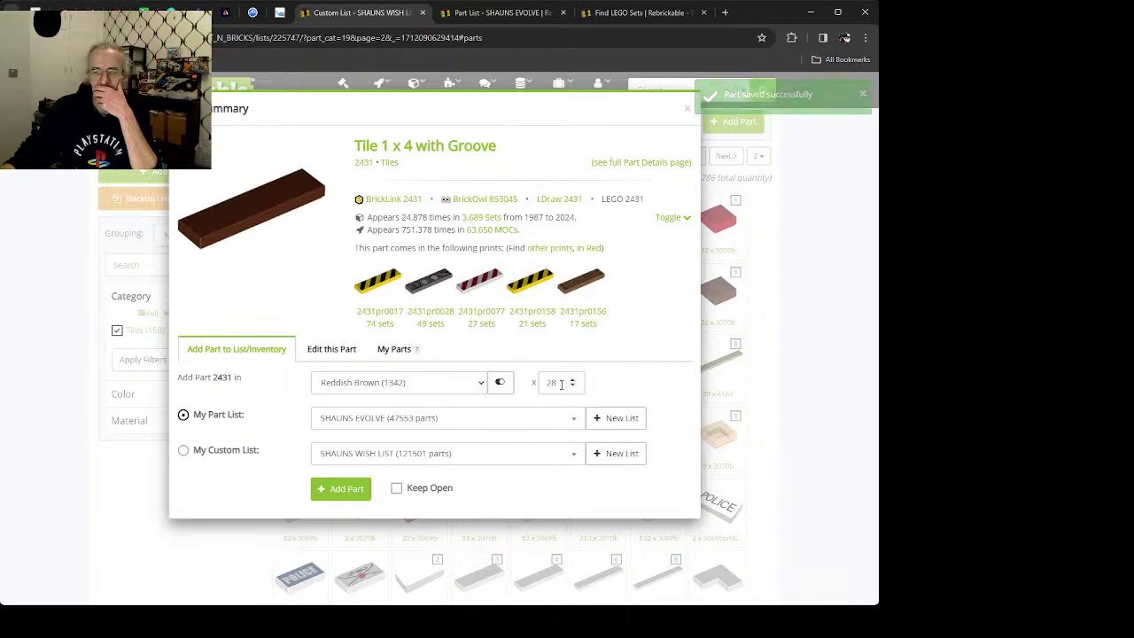
pyautogui.press('Return')
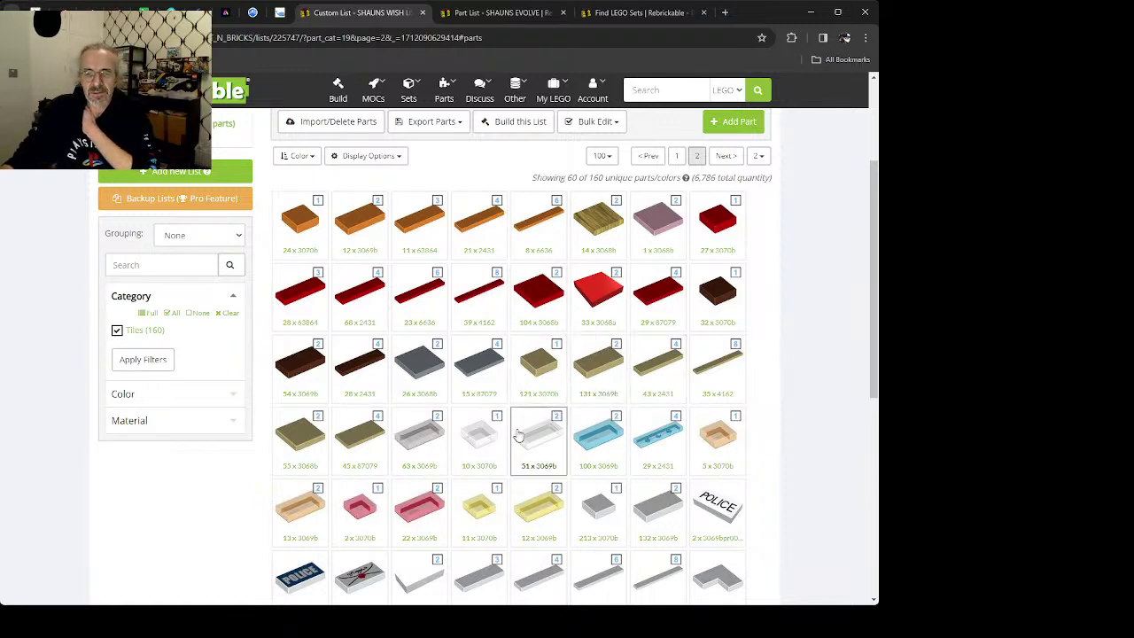
# Step: Open the details page of Tile 2 x 2 with Groove (3068b) and check its available colors and owned counts
pyautogui.click(431, 363)
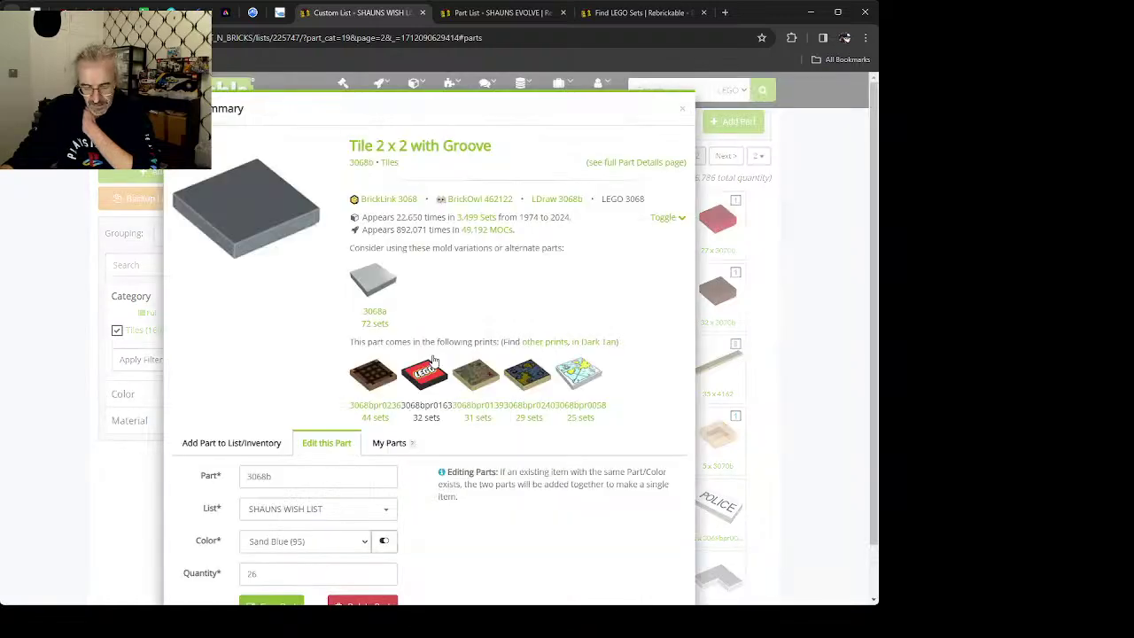
pyautogui.click(432, 149)
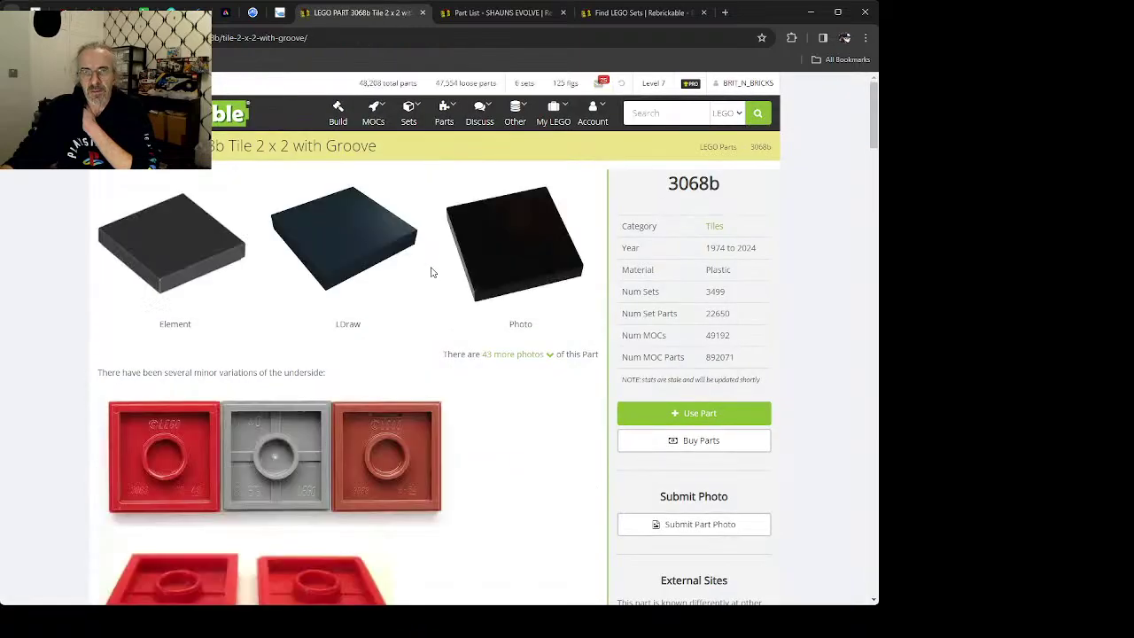
pyautogui.scroll(-5, 310, 399)
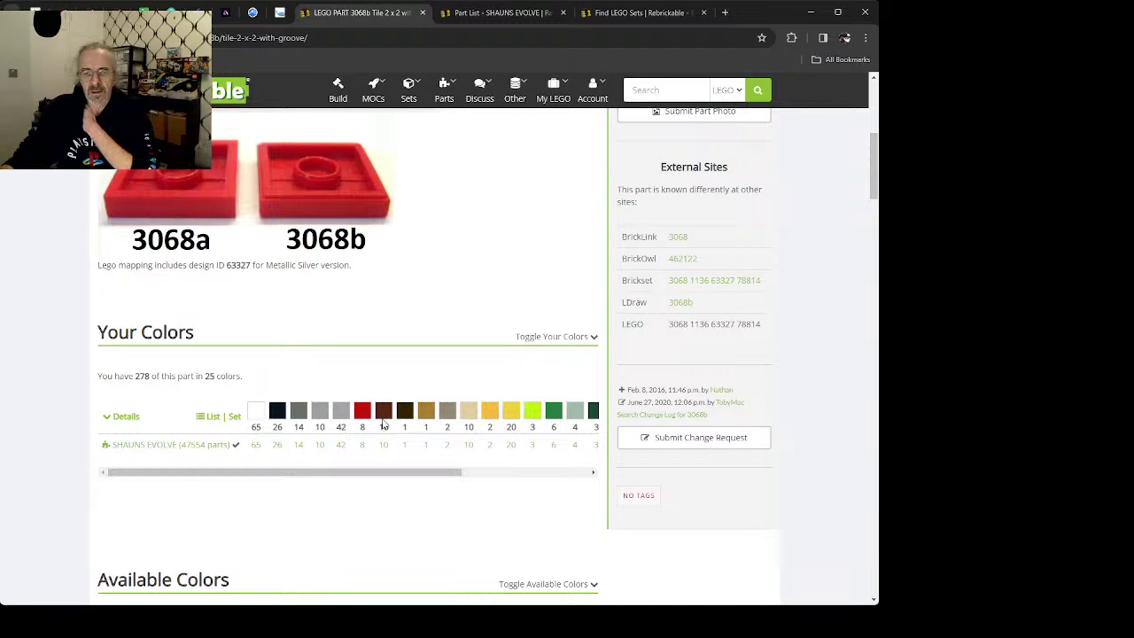
pyautogui.scroll(-10, 225, 461)
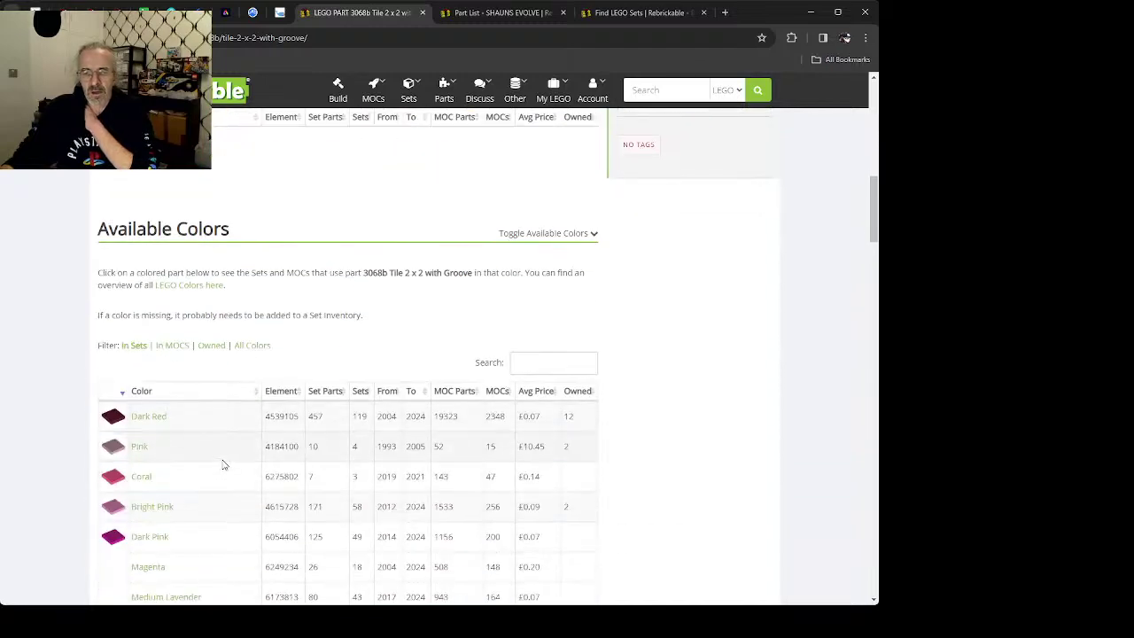
pyautogui.scroll(-12, 224, 456)
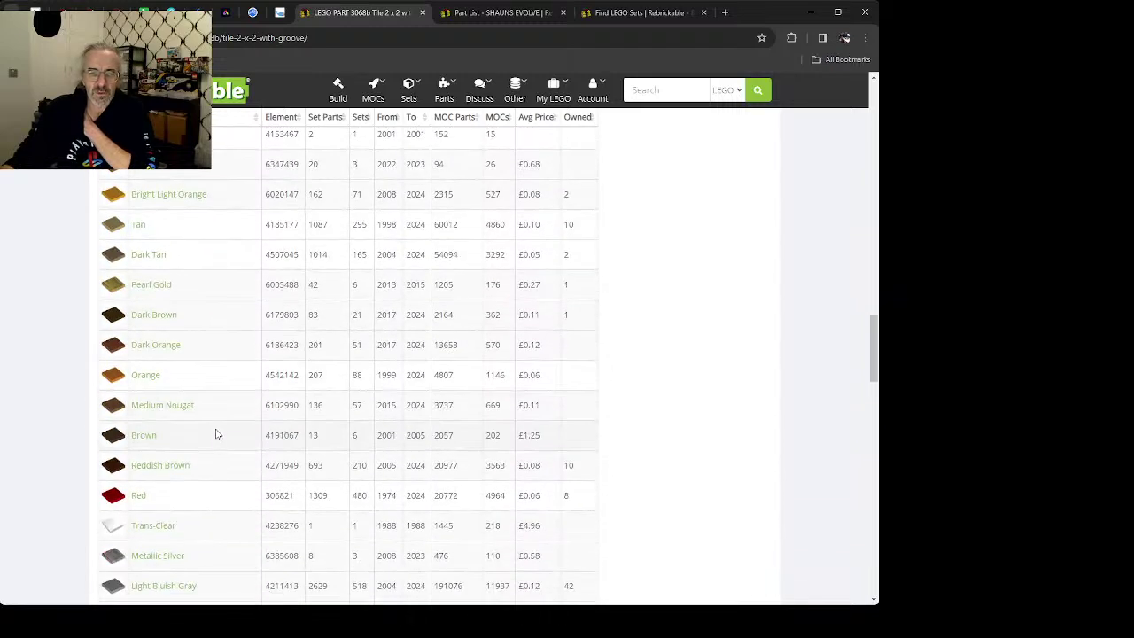
# Step: Open the Reddish Brown version of Tile 2 x 2 with Groove (3068b) and add 1 to the SHAUNS EVOLVE part list
pyautogui.click(158, 467)
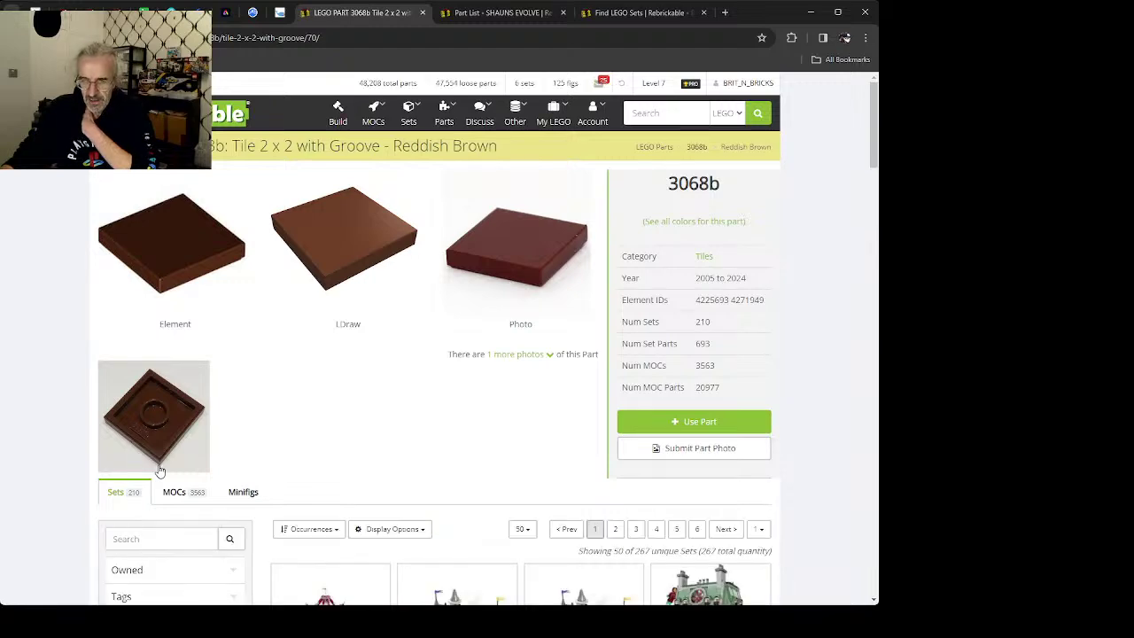
pyautogui.scroll(-3, 230, 488)
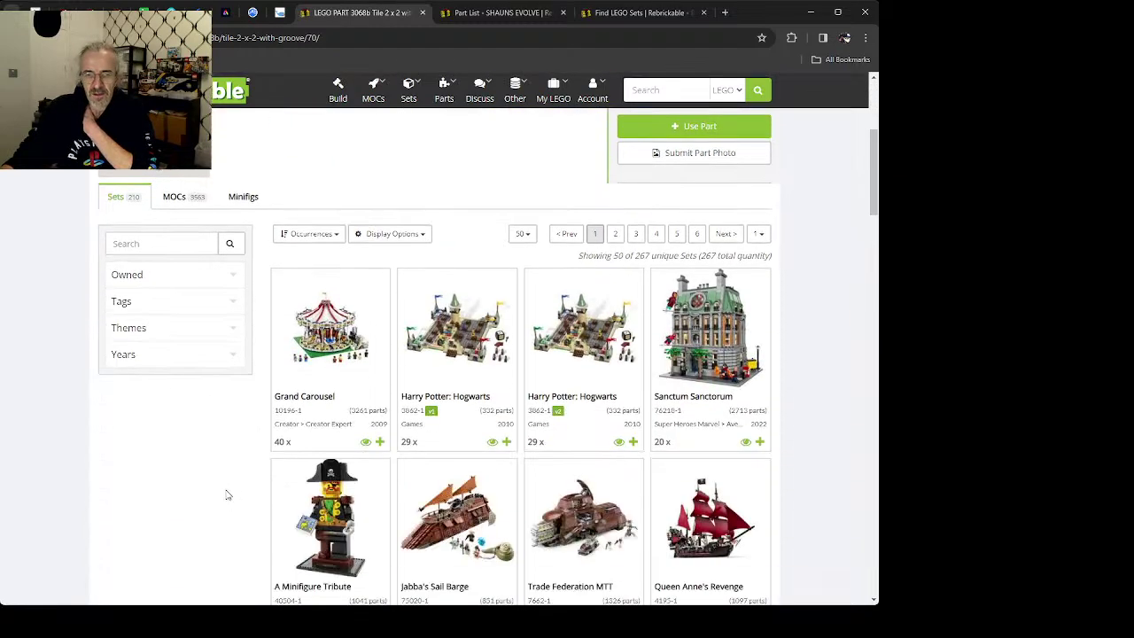
pyautogui.scroll(2, 229, 473)
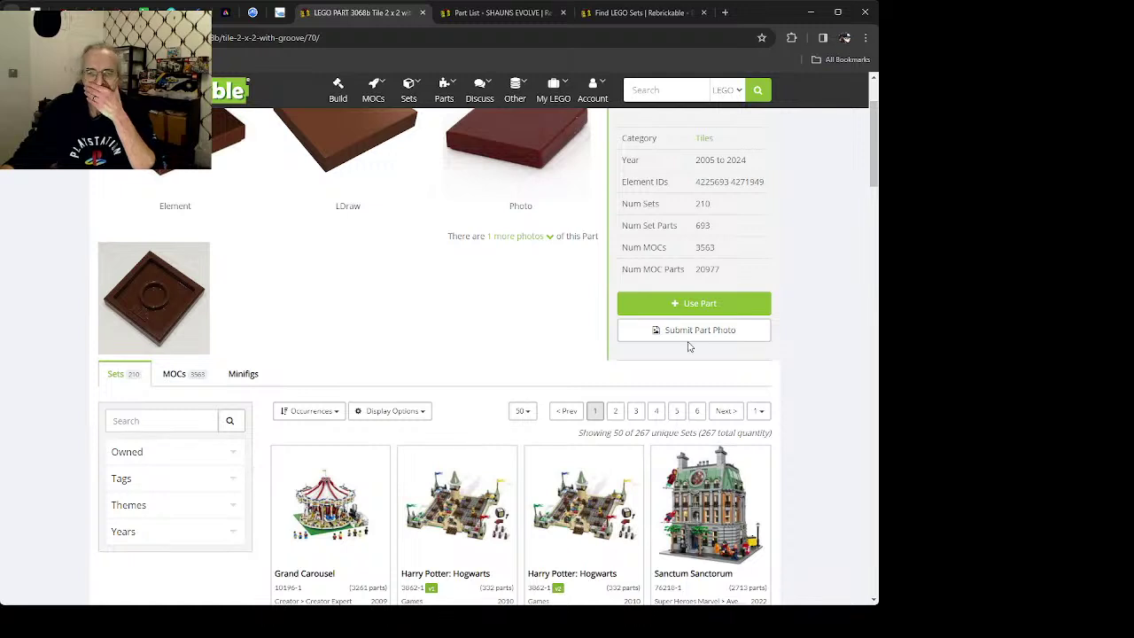
pyautogui.scroll(-1, 554, 353)
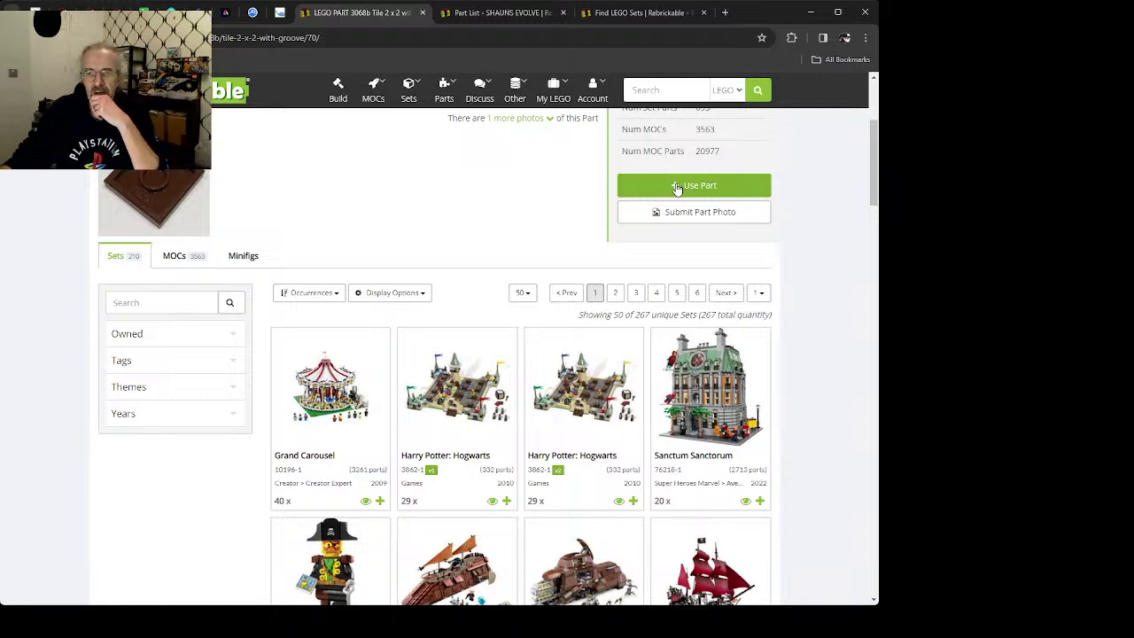
pyautogui.scroll(3, 486, 246)
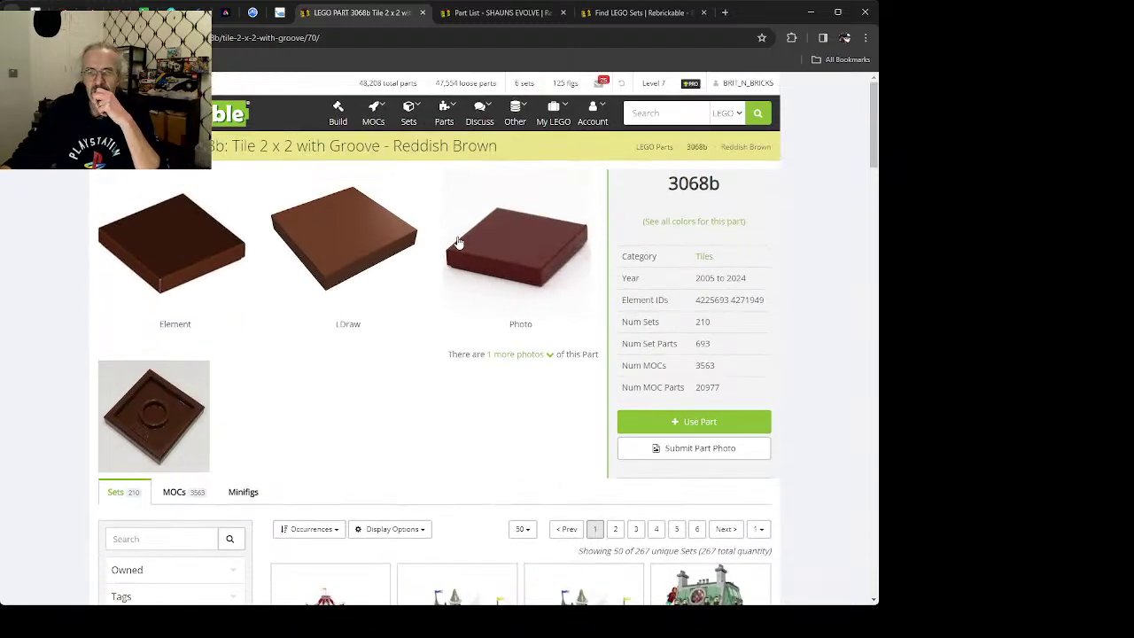
pyautogui.scroll(-1, 435, 252)
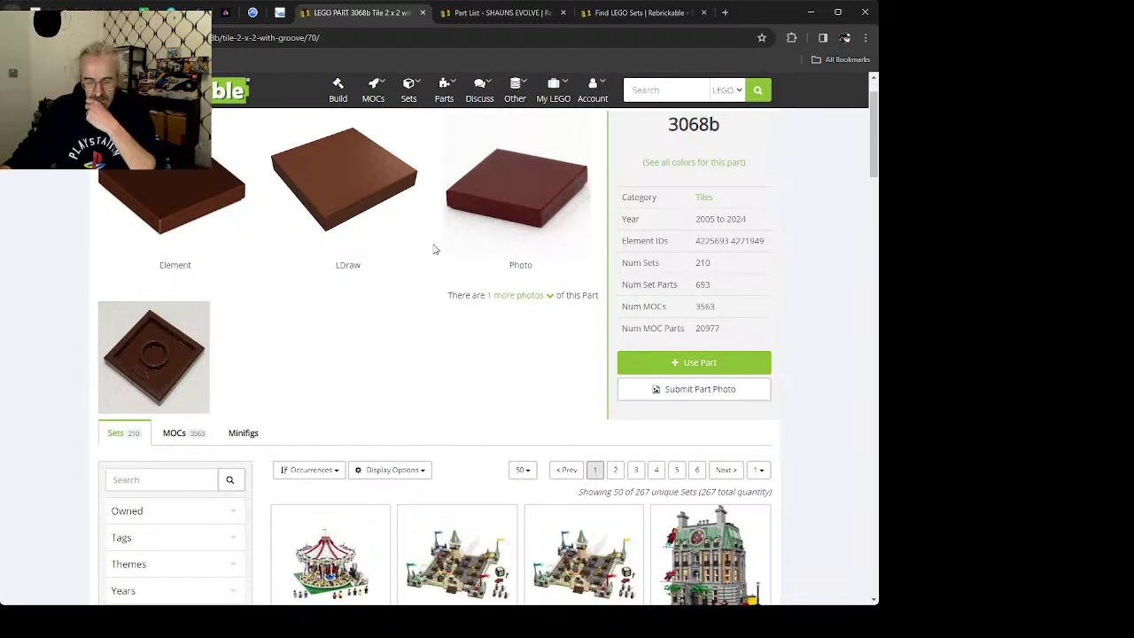
pyautogui.scroll(-3, 428, 266)
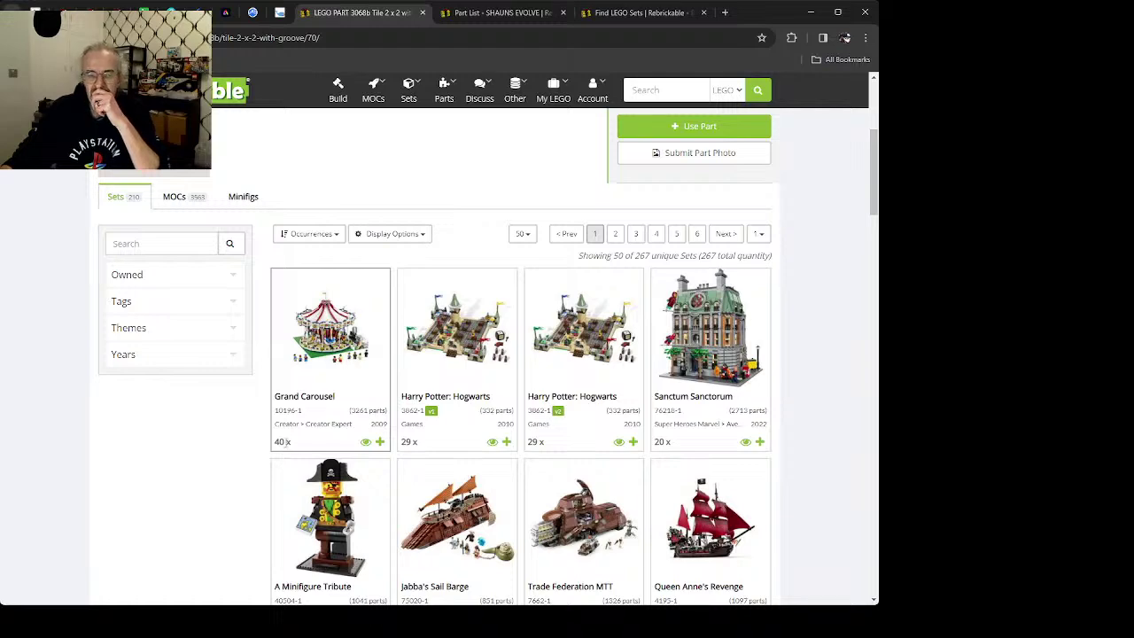
pyautogui.click(693, 126)
pyautogui.click(393, 581)
pyautogui.click(339, 585)
# Step: Add 29 Reddish Brown Tile 2 x 2 with Groove to the SHAUNS WISH LIST custom list
pyautogui.click(554, 476)
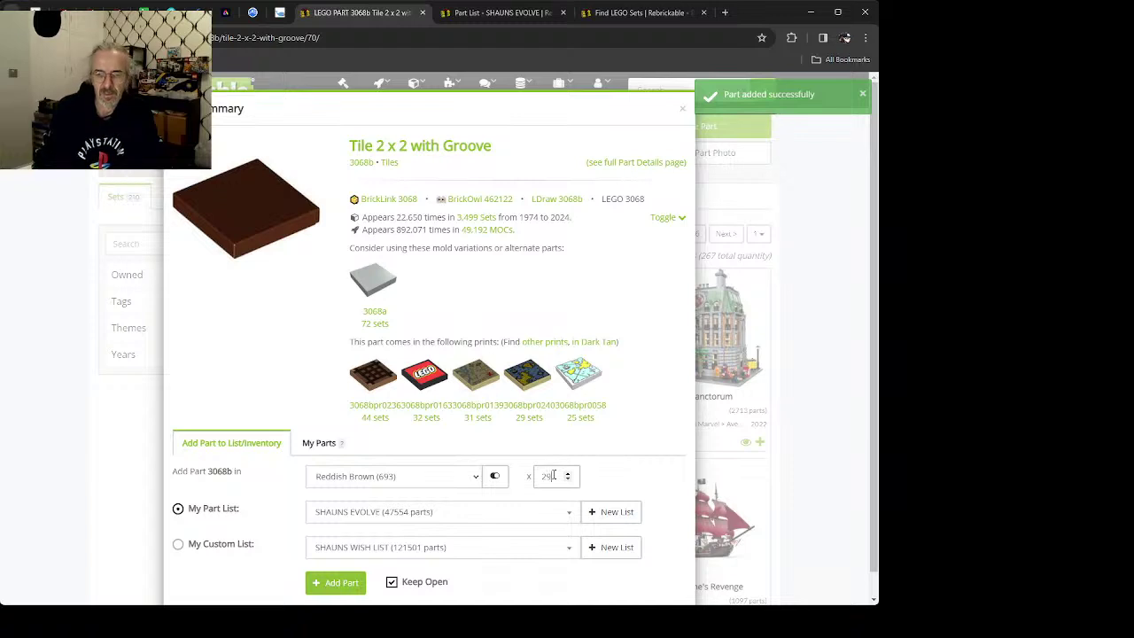
pyautogui.click(222, 545)
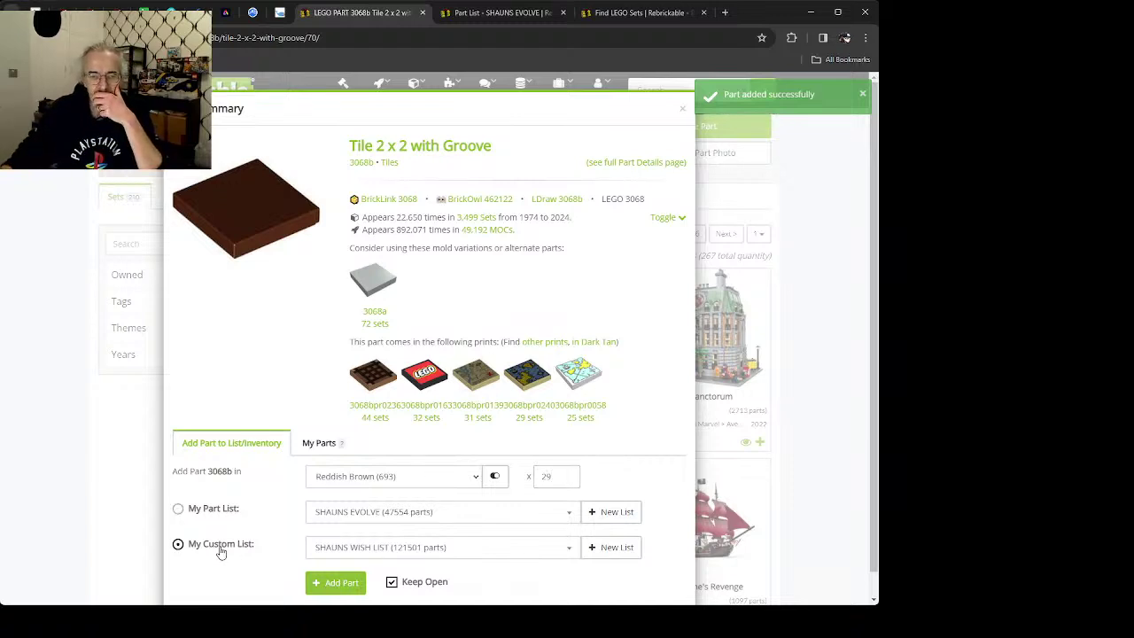
pyautogui.click(322, 581)
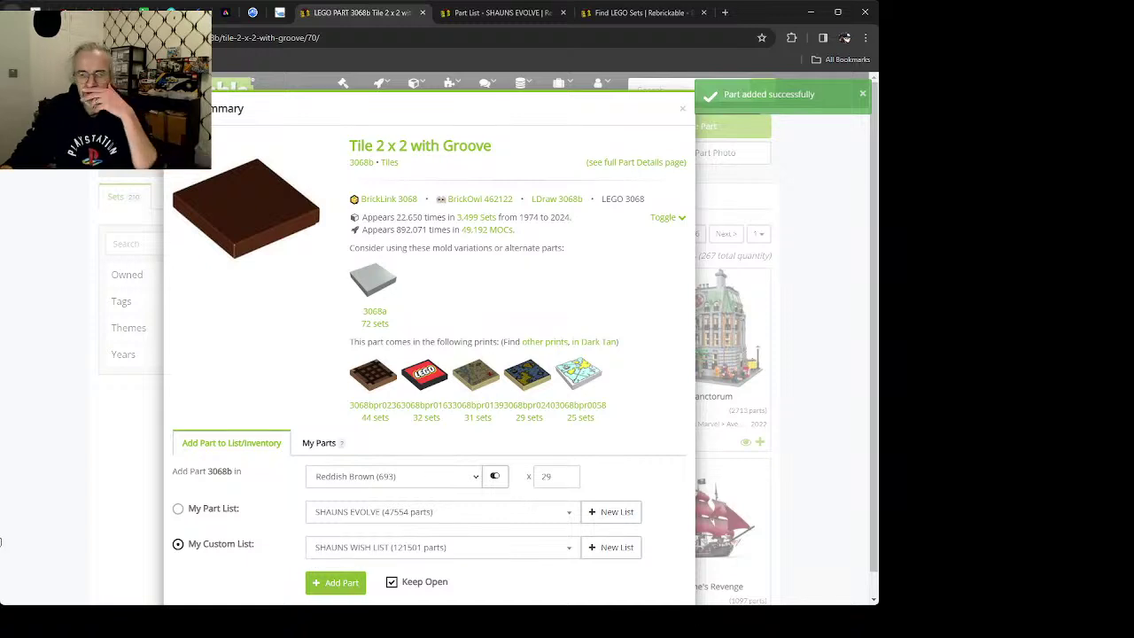
pyautogui.click(84, 443)
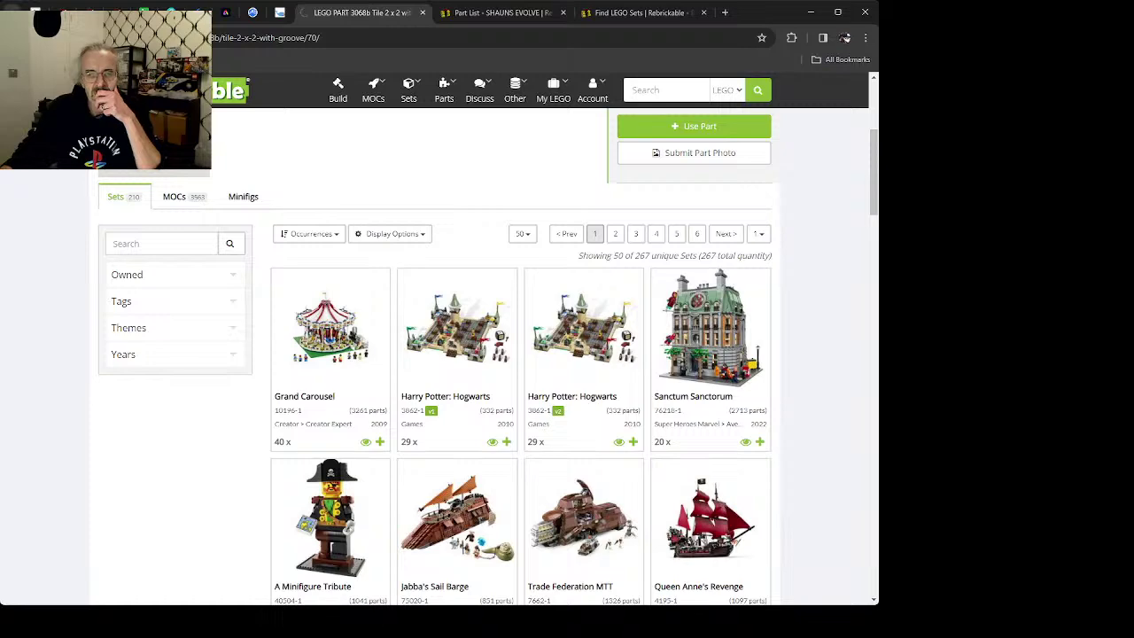
# Step: From SHAUNS WISH LIST, open the details page of Tile 1 x 6 with Groove (6636) and check its owned and available colors
pyautogui.hotkey('alt', 'Left')
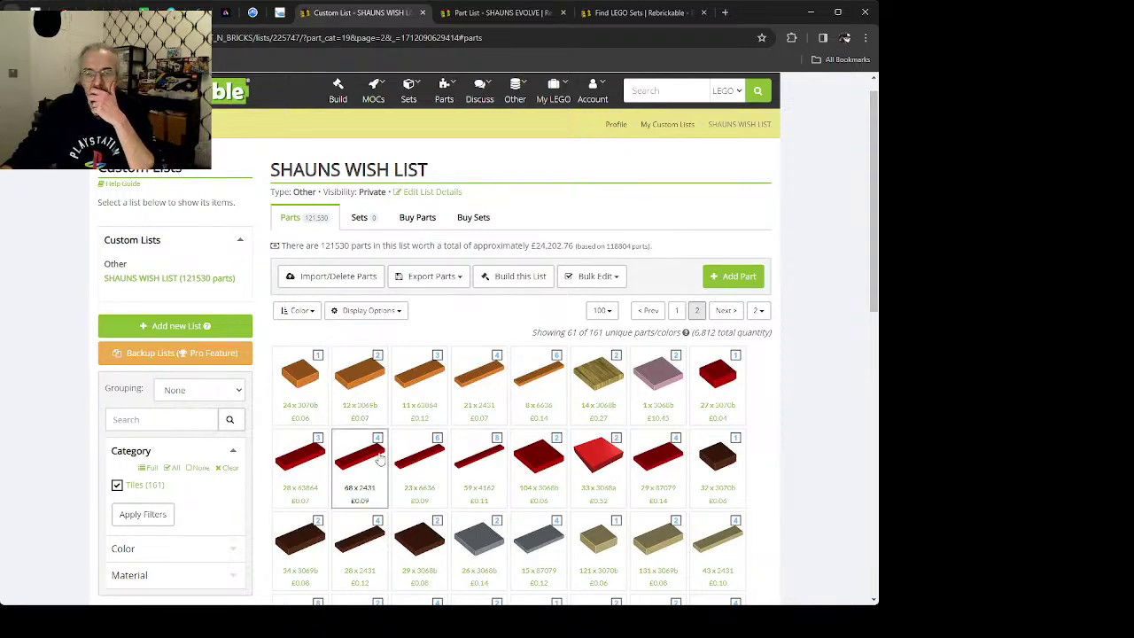
pyautogui.click(412, 458)
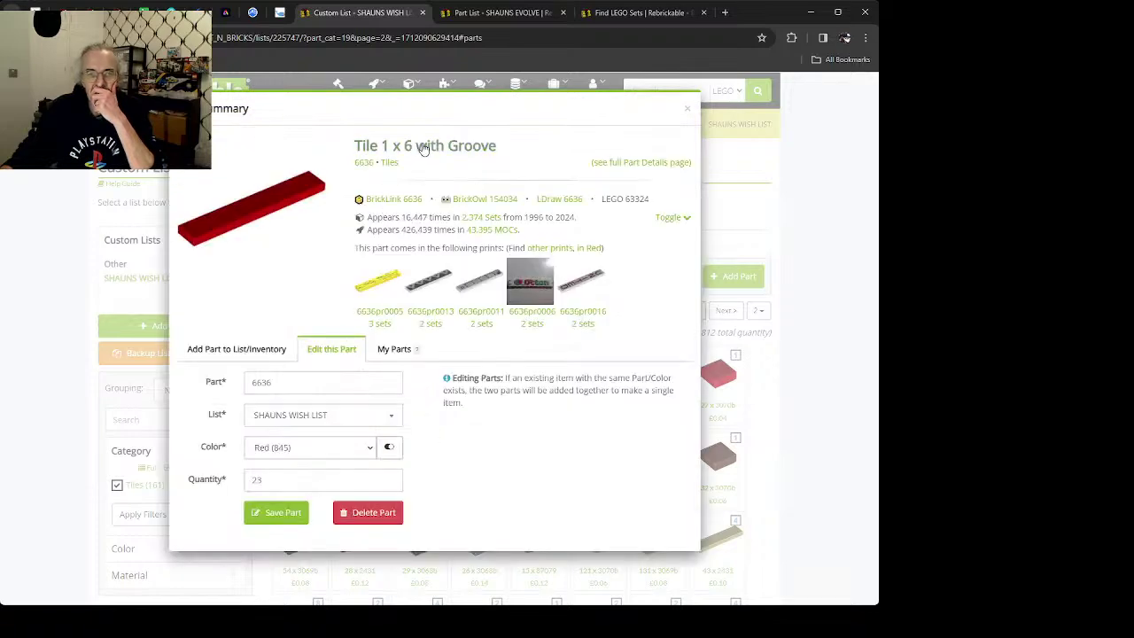
pyautogui.click(425, 148)
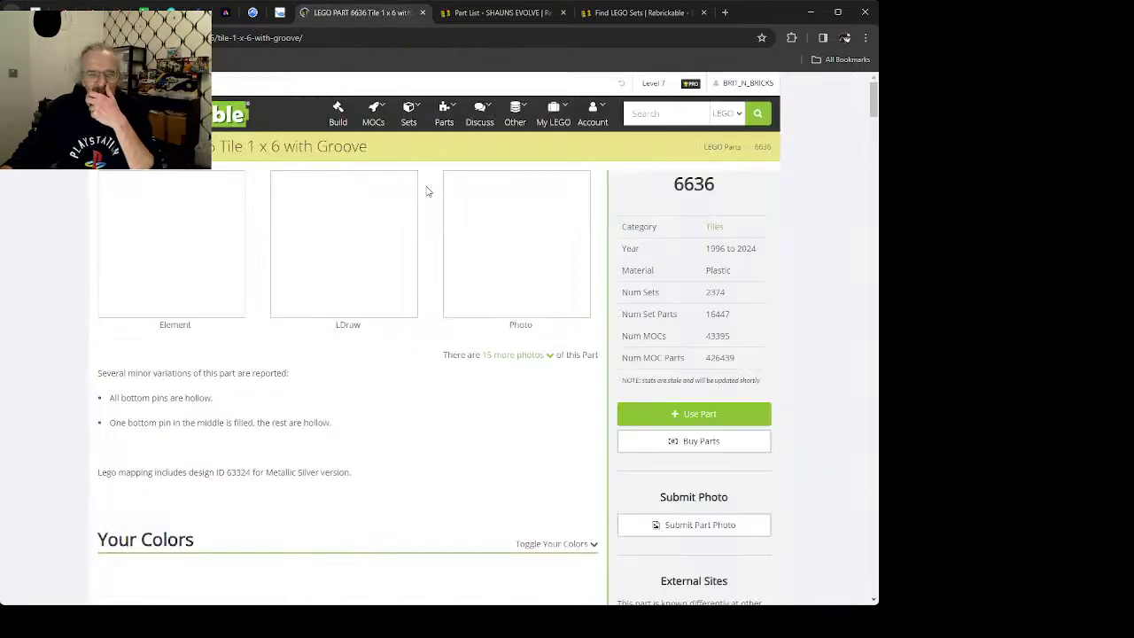
pyautogui.scroll(-2, 355, 352)
pyautogui.scroll(-3, 346, 354)
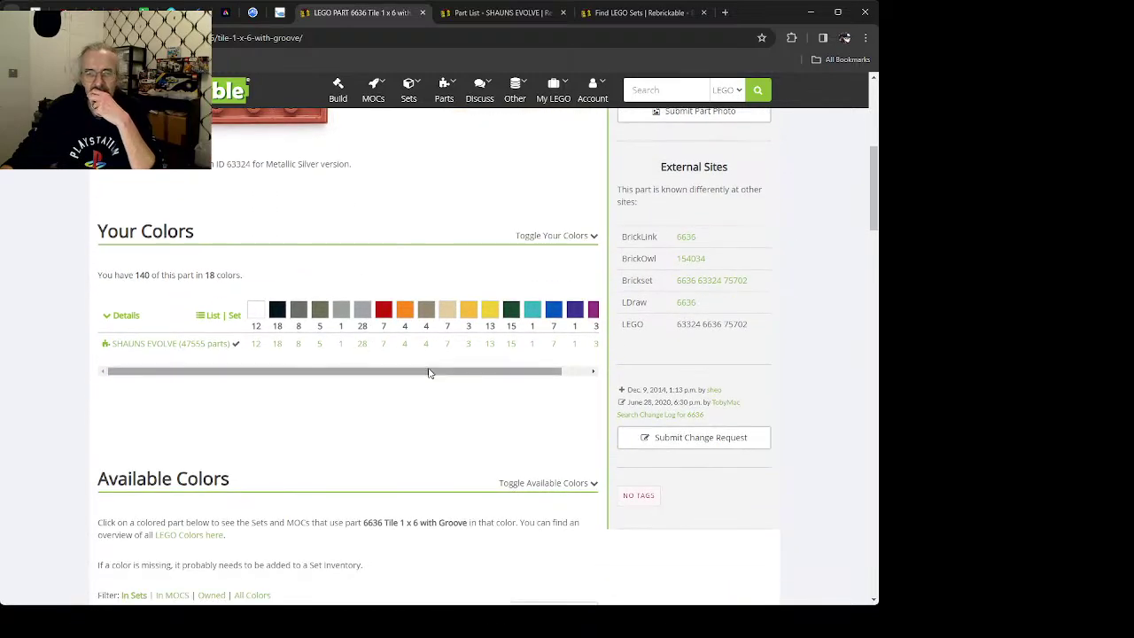
pyautogui.moveTo(431, 374); pyautogui.dragTo(459, 374)
pyautogui.scroll(-4, 177, 412)
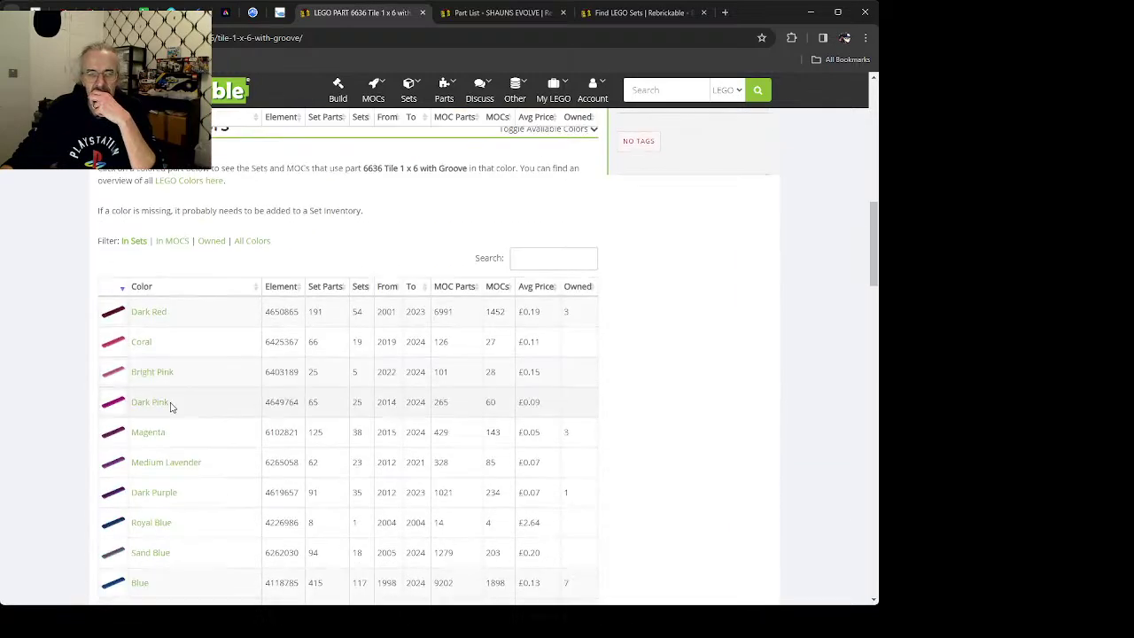
pyautogui.scroll(-6, 183, 398)
pyautogui.scroll(-5, 183, 401)
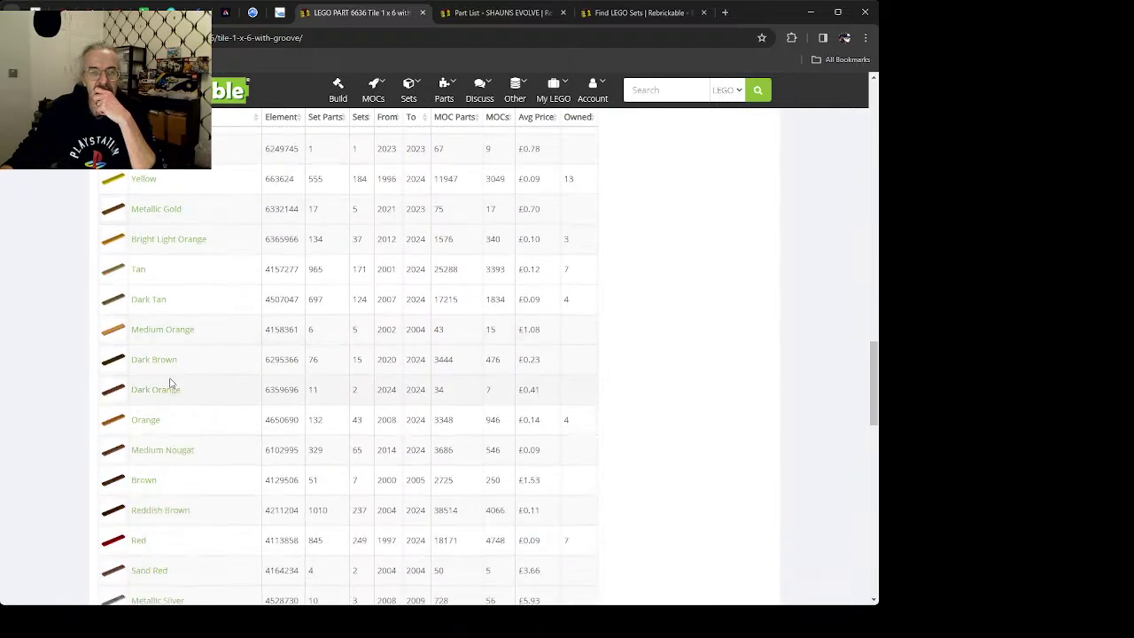
pyautogui.scroll(-2, 182, 486)
pyautogui.scroll(-2, 171, 482)
pyautogui.scroll(1, 184, 470)
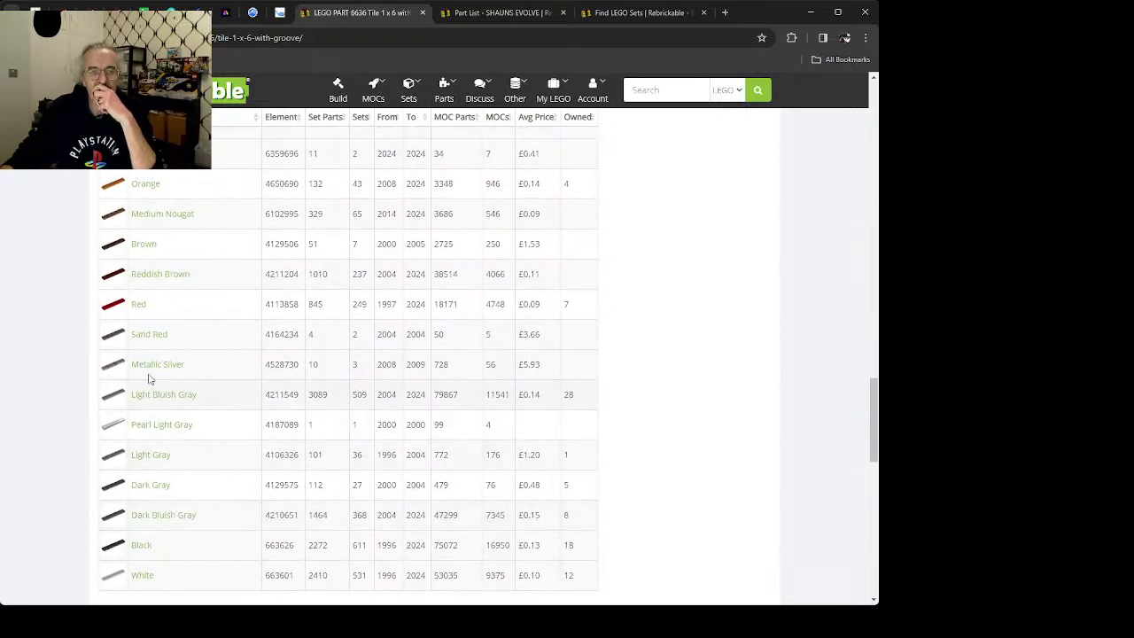
# Step: Open the Reddish Brown version of Tile 1 x 6 with Groove (6636) and add 5 to the SHAUNS EVOLVE part list
pyautogui.click(152, 275)
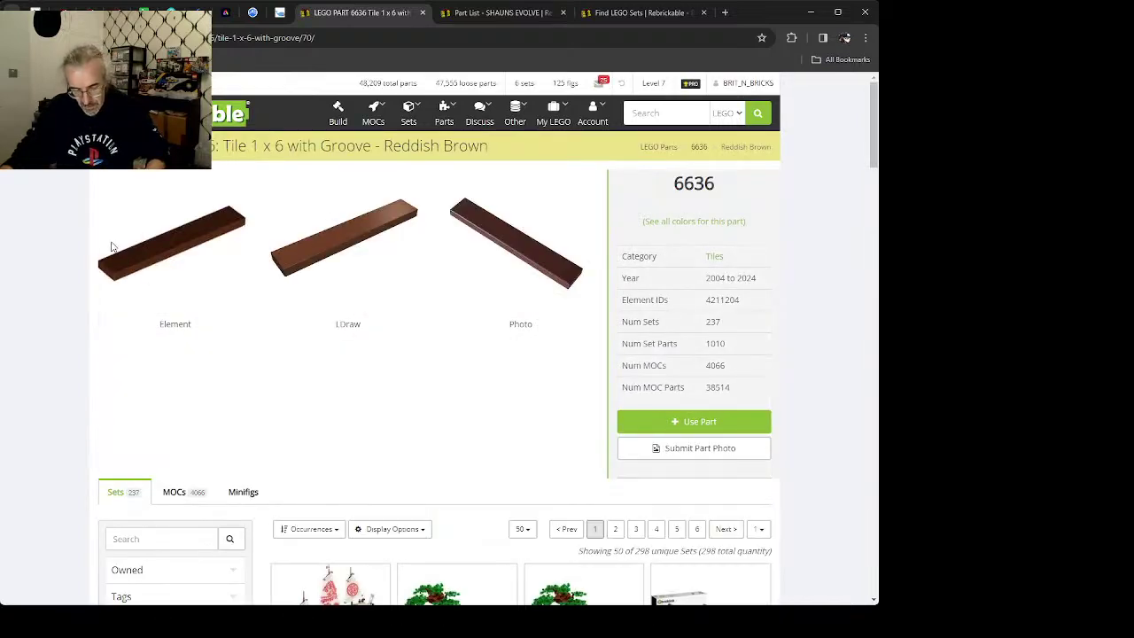
pyautogui.scroll(-4, 125, 269)
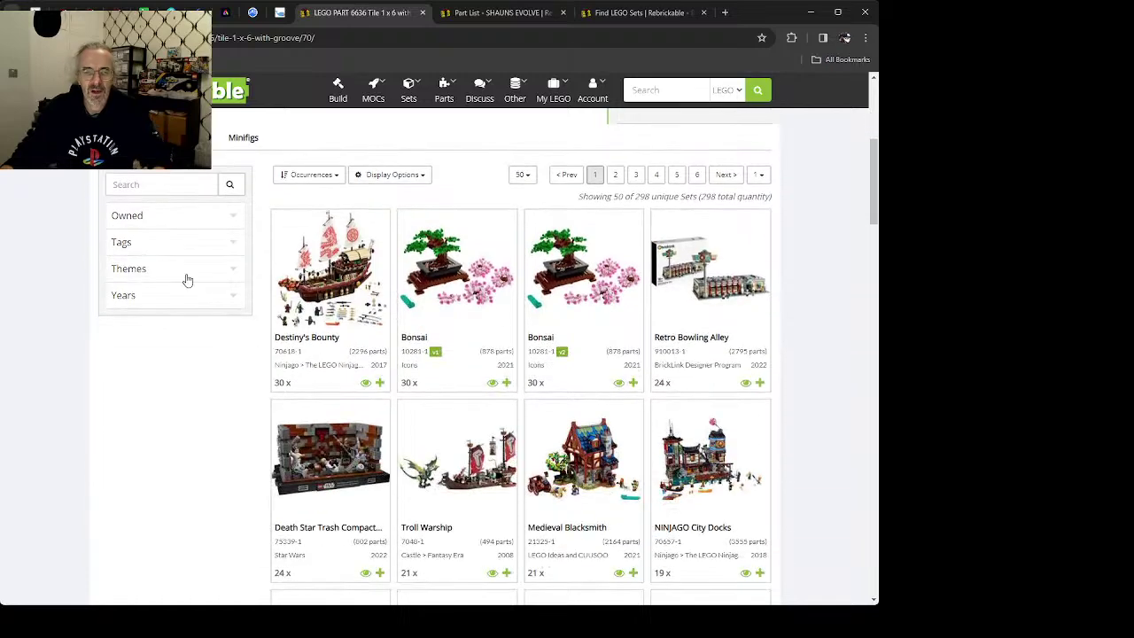
pyautogui.scroll(4, 301, 372)
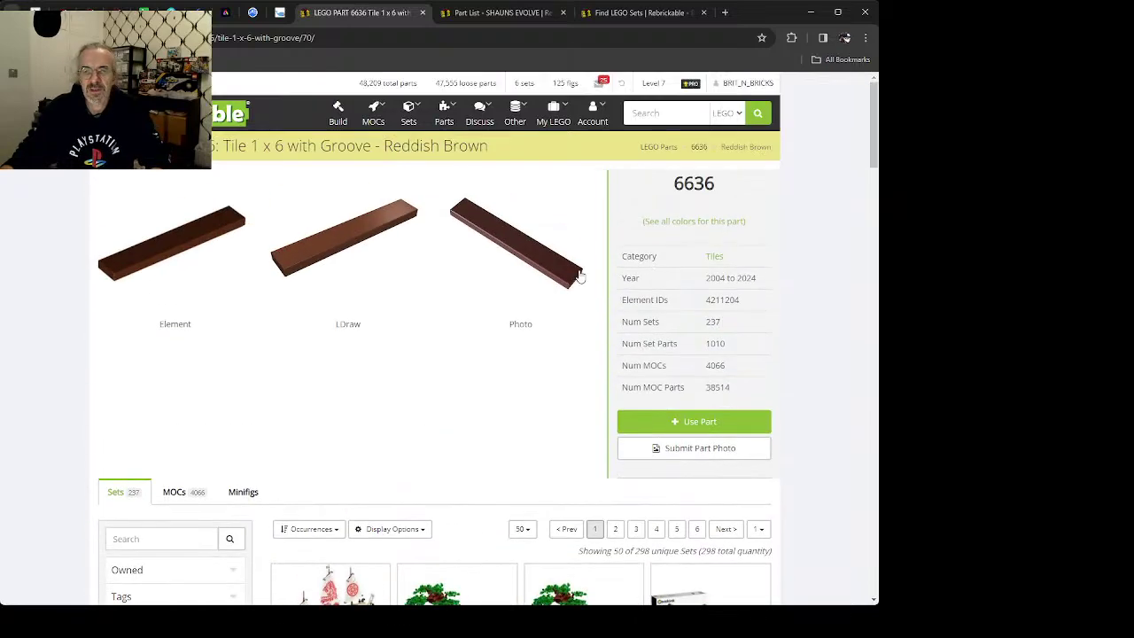
pyautogui.click(672, 419)
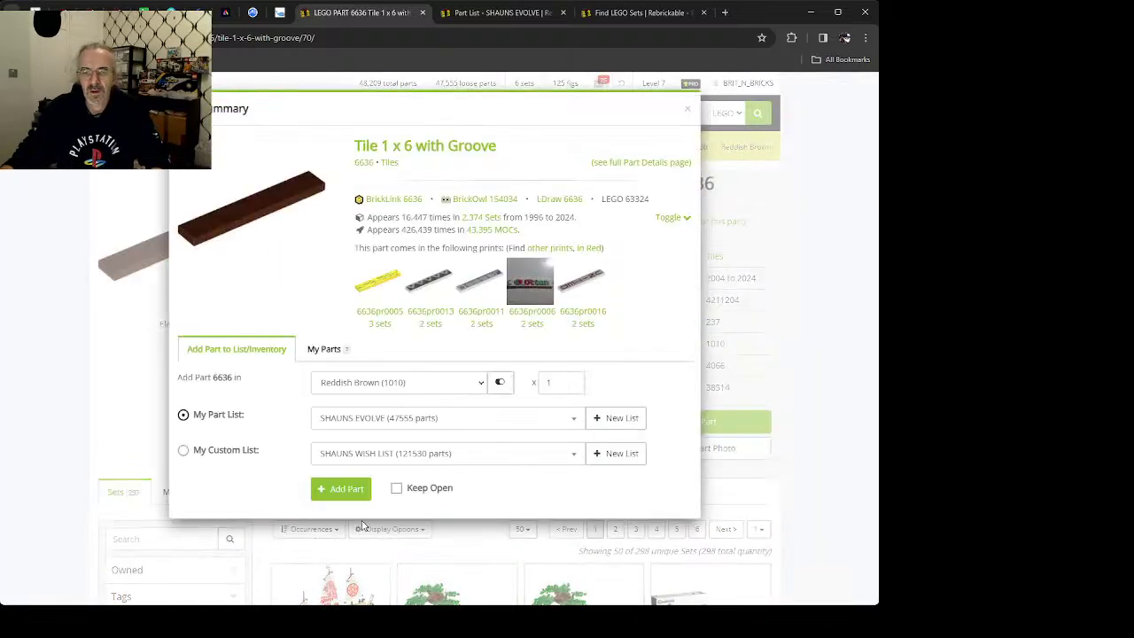
pyautogui.click(396, 487)
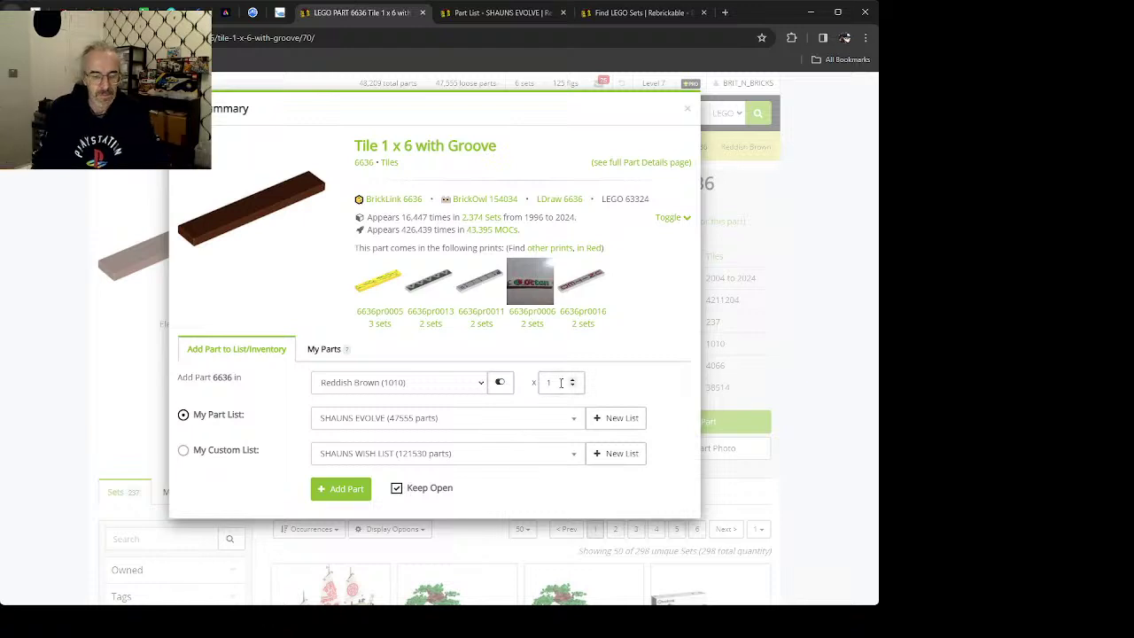
pyautogui.press('Return')
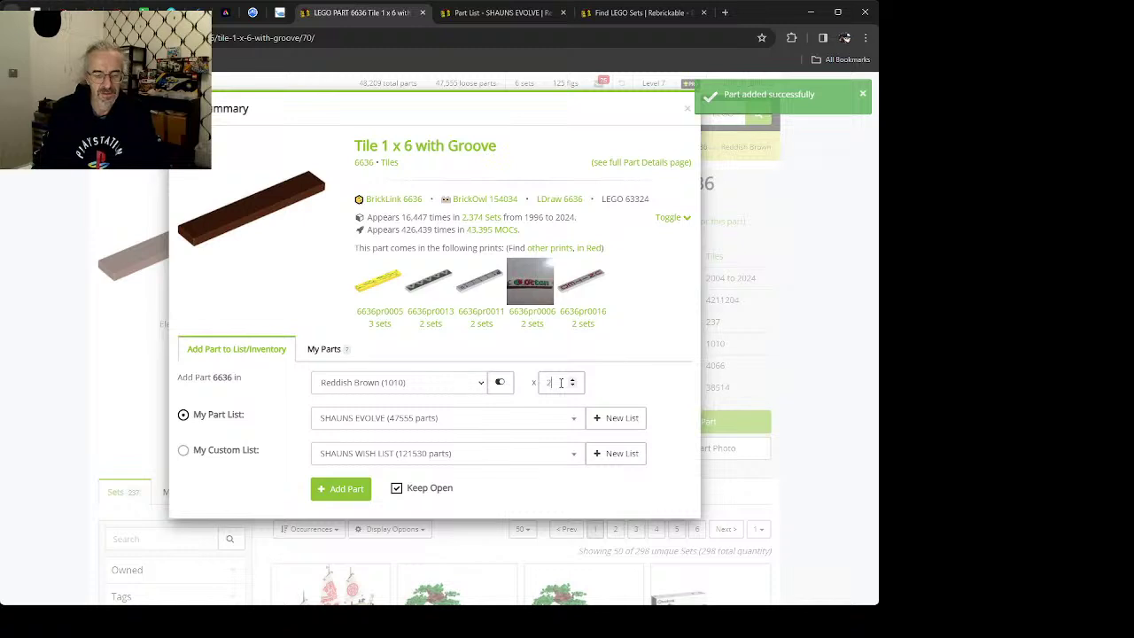
# Step: Add 25 Reddish Brown Tile 1 x 6 with Groove to the SHAUNS WISH LIST custom list
pyautogui.click(229, 450)
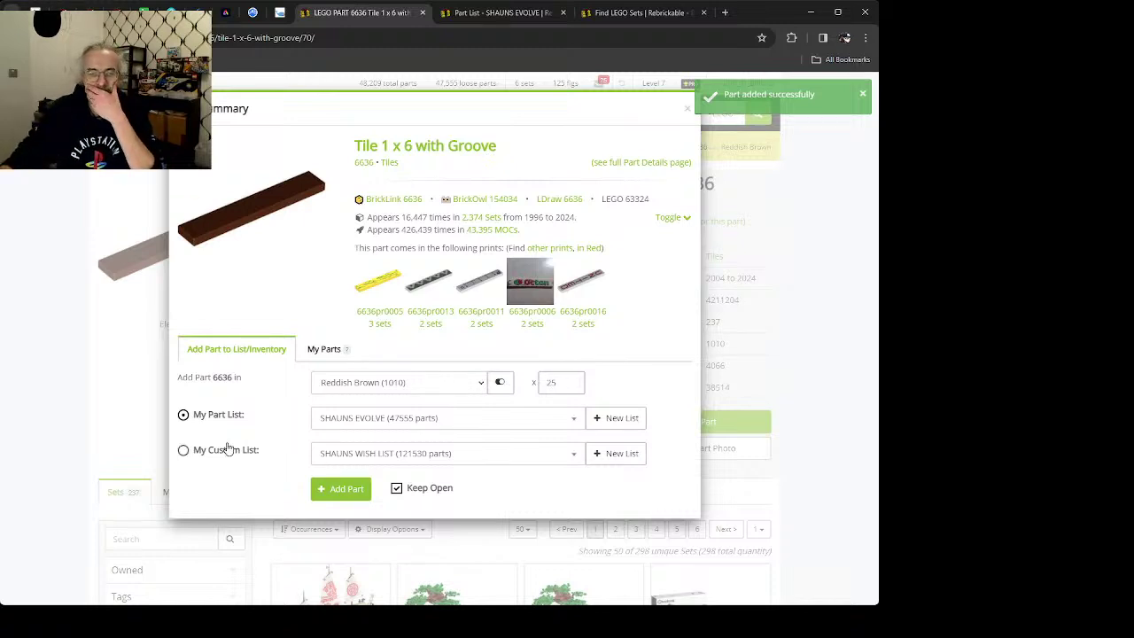
pyautogui.click(331, 488)
pyautogui.click(141, 427)
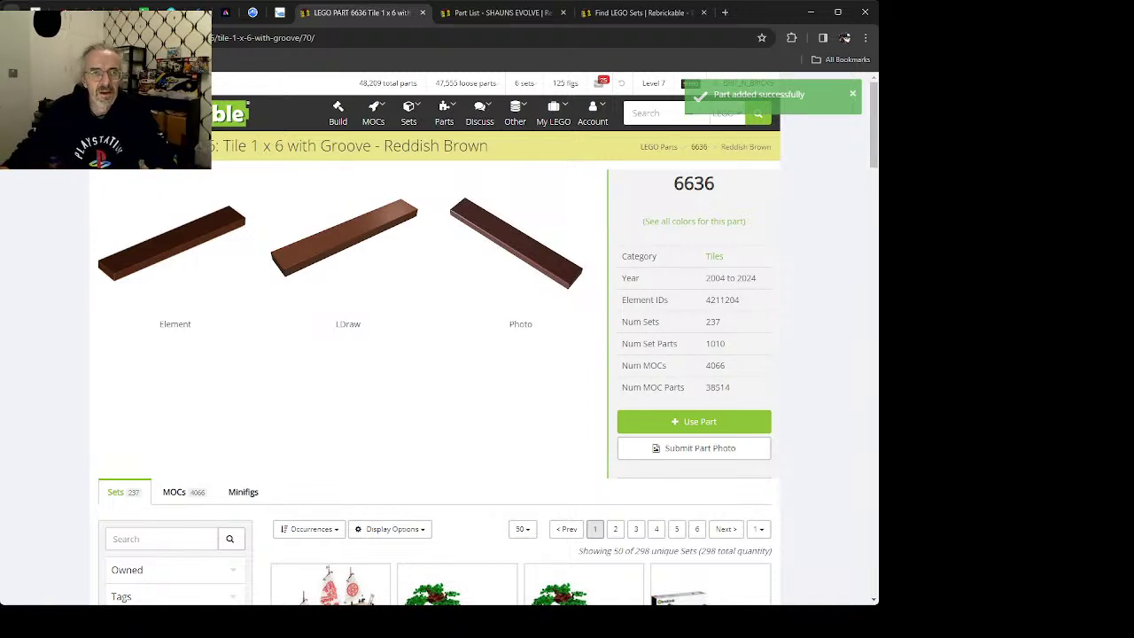
# Step: Return to SHAUNS WISH LIST, open the details page of Tile 1 x 8 with Groove (4162) and check its owned and available colors
pyautogui.hotkey('alt', 'Left')
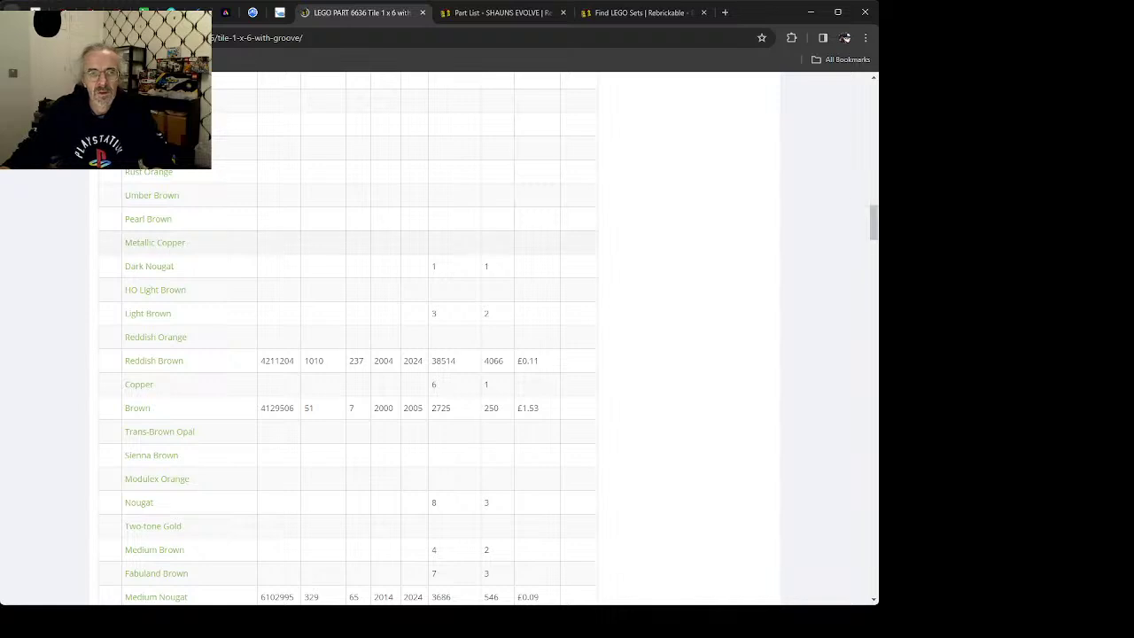
pyautogui.hotkey('alt', 'Left')
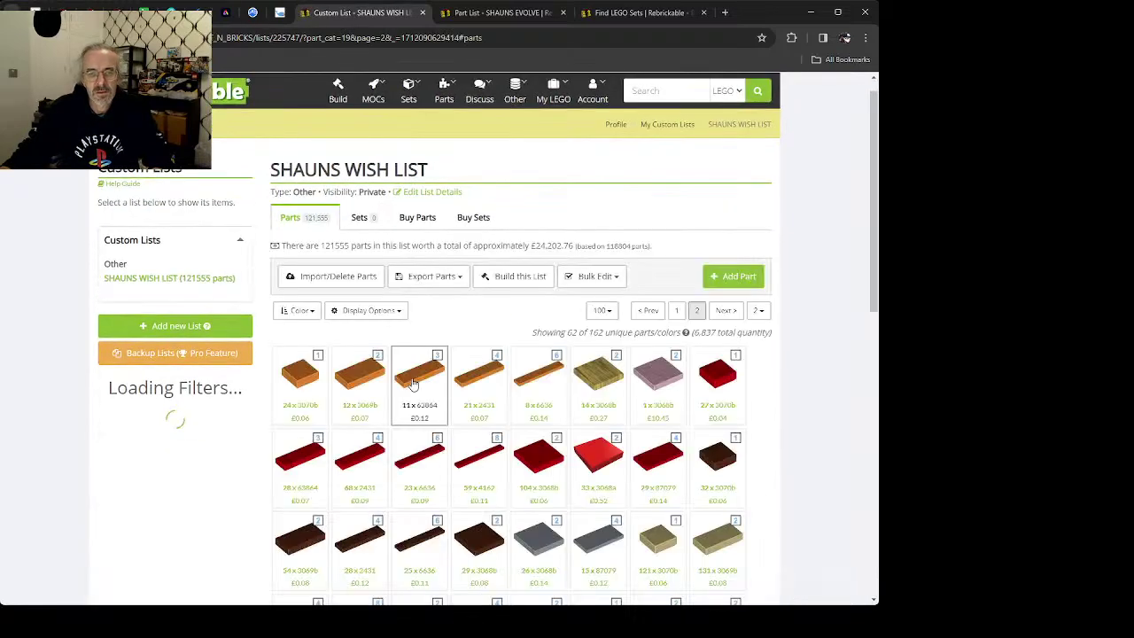
pyautogui.click(479, 456)
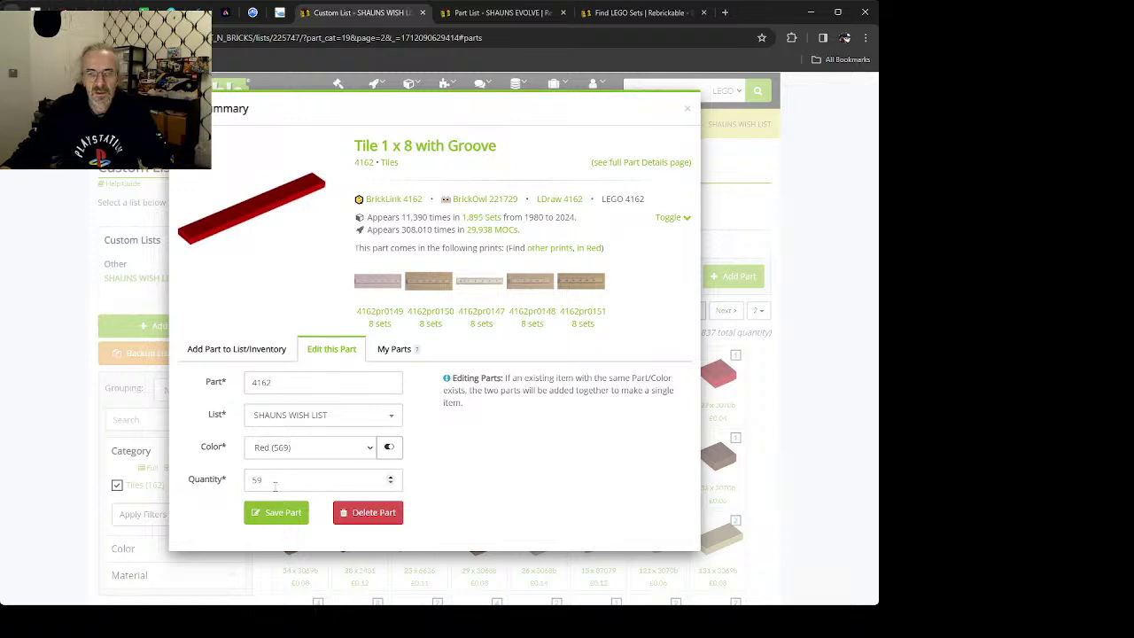
pyautogui.click(419, 150)
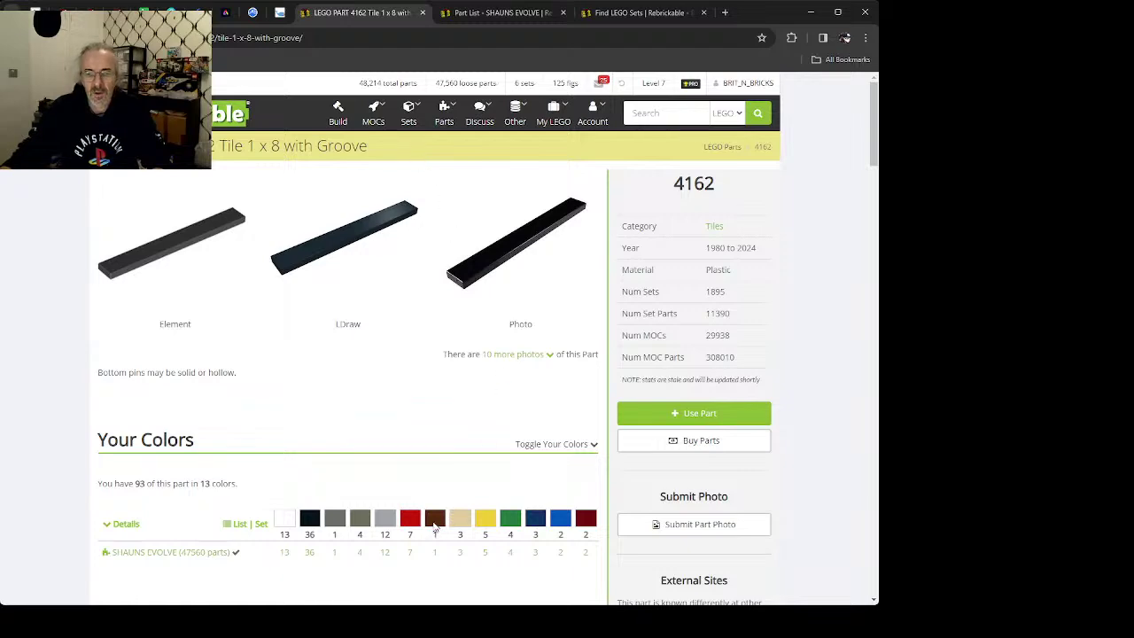
pyautogui.scroll(-10, 222, 446)
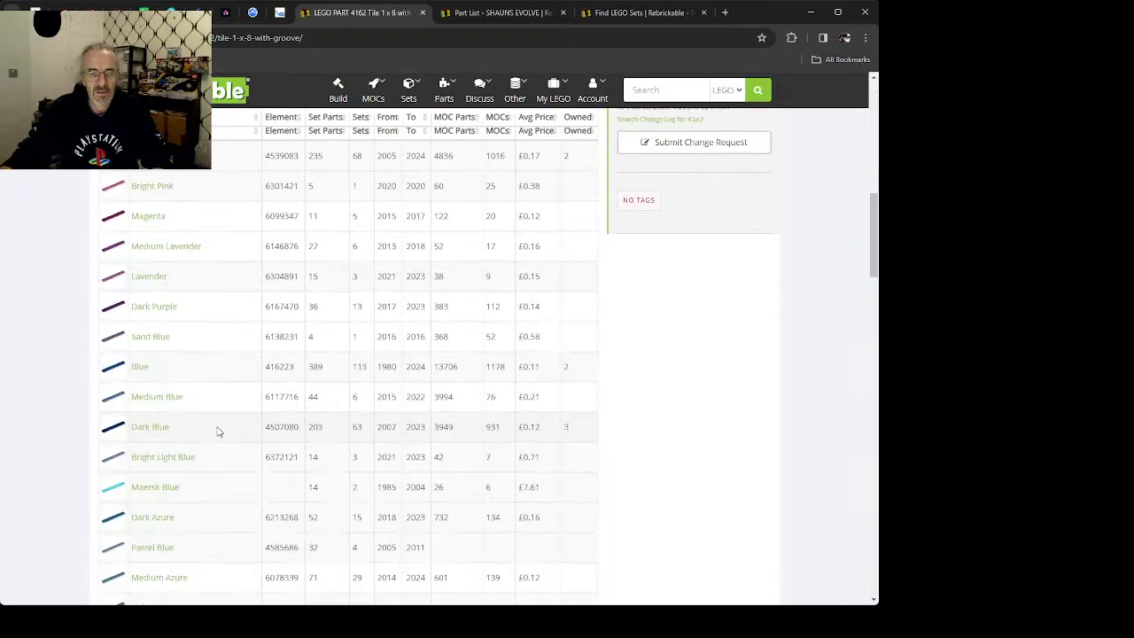
pyautogui.scroll(-10, 194, 403)
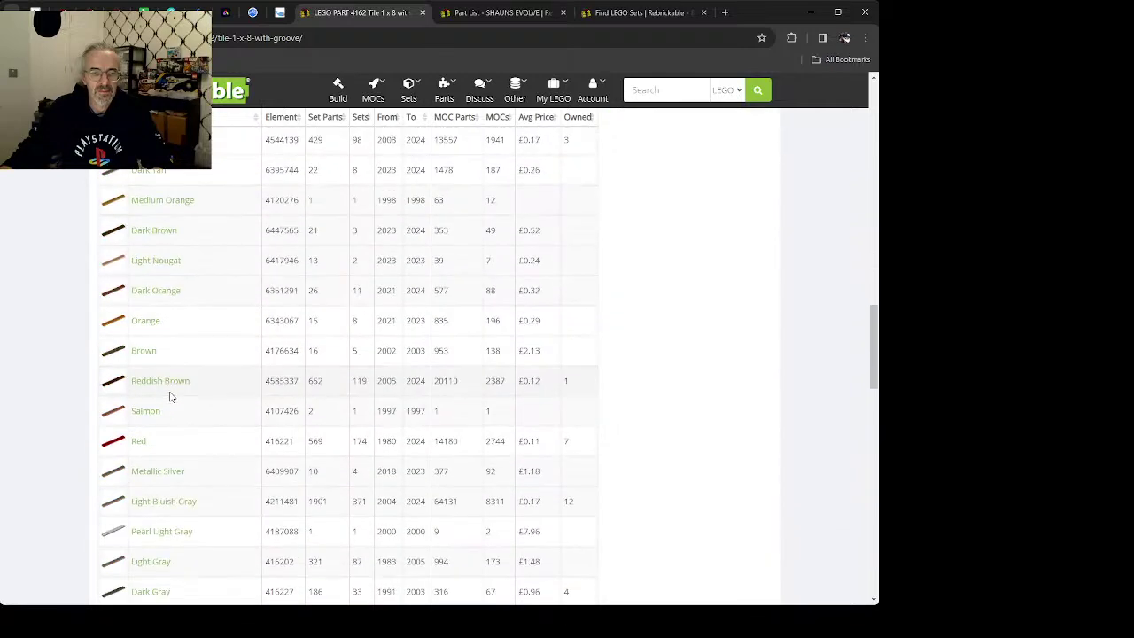
# Step: Open the Reddish Brown version of Tile 1 x 8 with Groove (4162) and add 1 to the SHAUNS EVOLVE part list
pyautogui.click(152, 380)
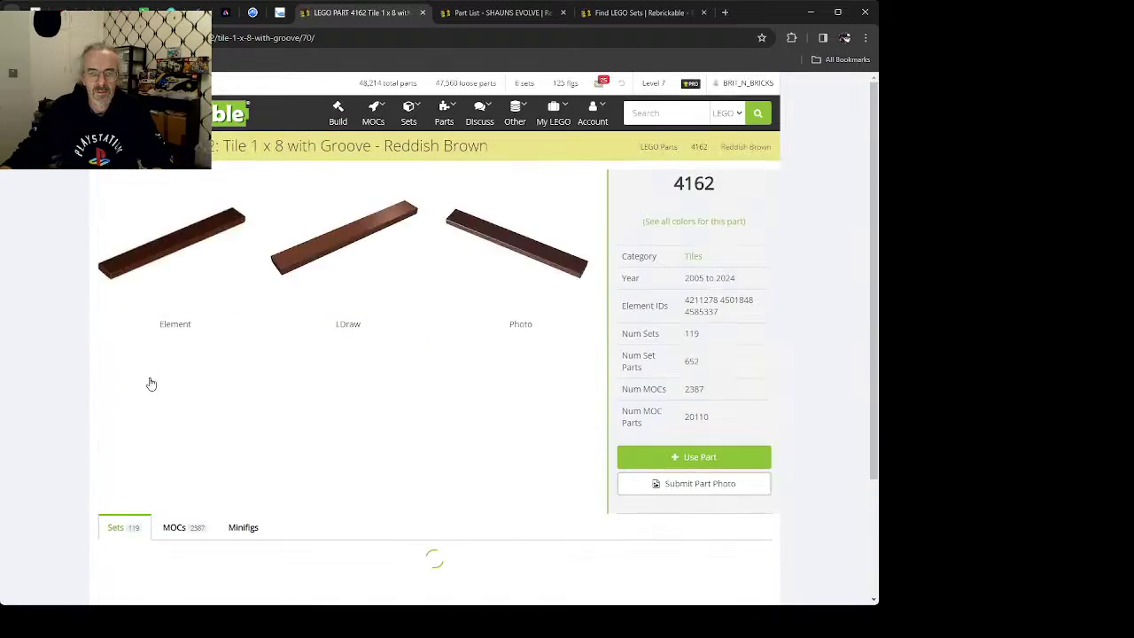
pyautogui.scroll(-3, 246, 482)
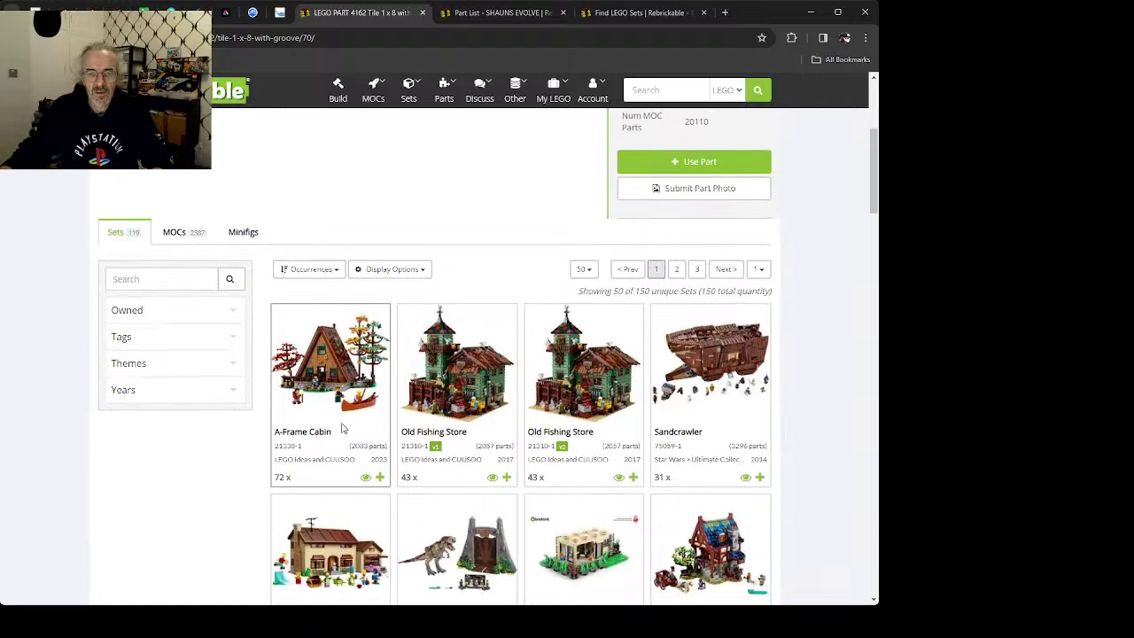
pyautogui.click(644, 170)
pyautogui.click(411, 493)
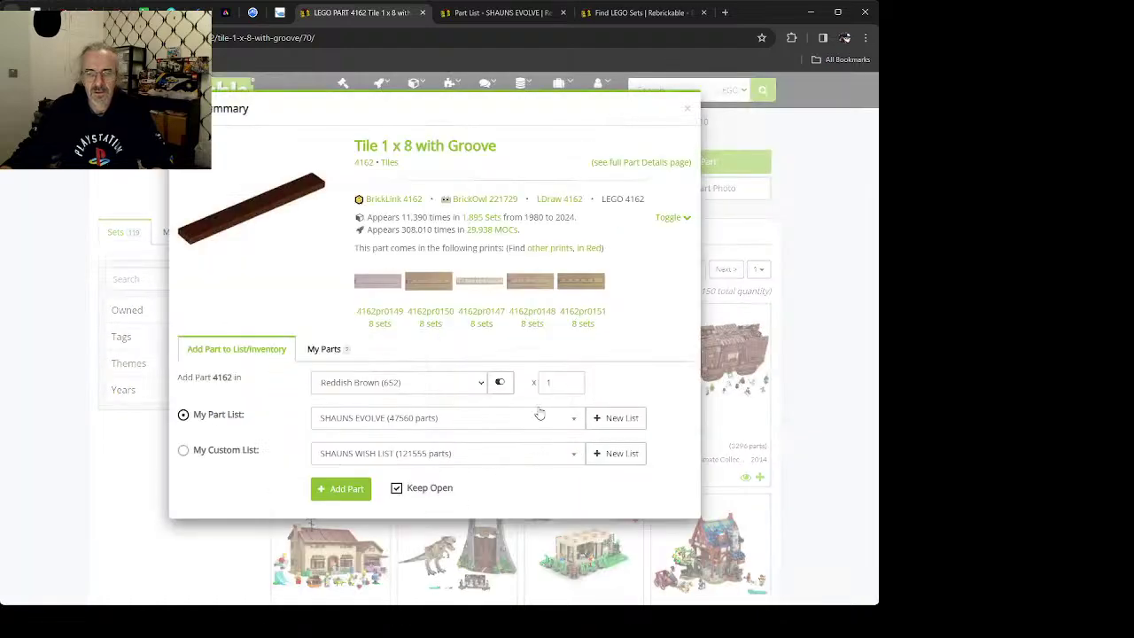
pyautogui.click(342, 493)
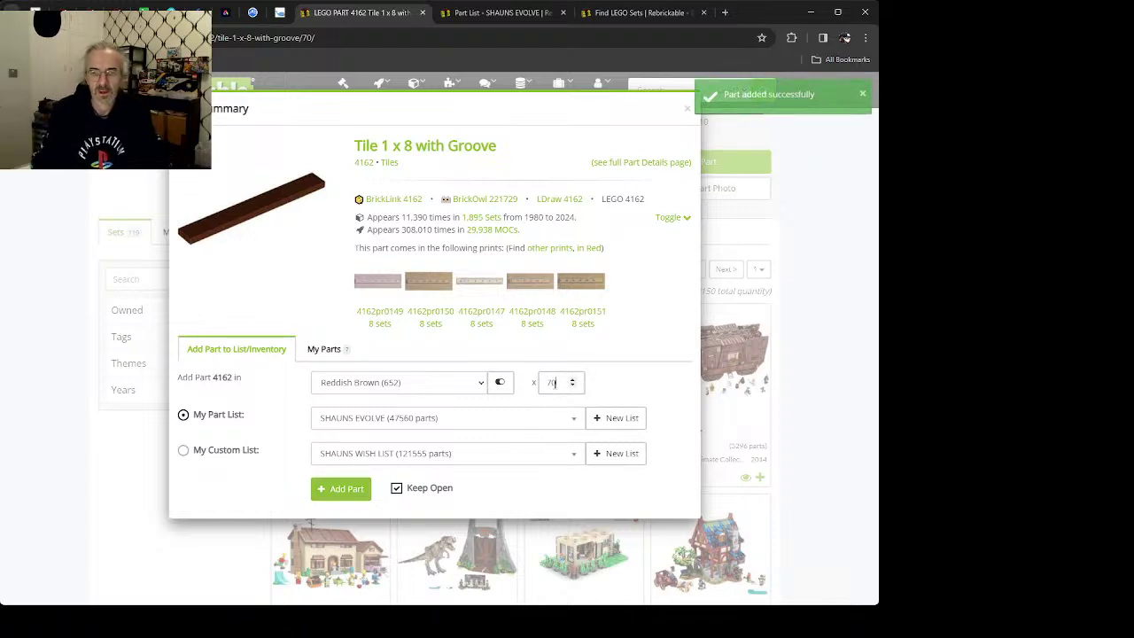
# Step: Add 70 Reddish Brown Tile 1 x 8 with Groove to the SHAUNS WISH LIST custom list and close the part summary
pyautogui.click(551, 382)
pyautogui.write('70')
pyautogui.click(212, 453)
pyautogui.click(326, 500)
pyautogui.click(140, 534)
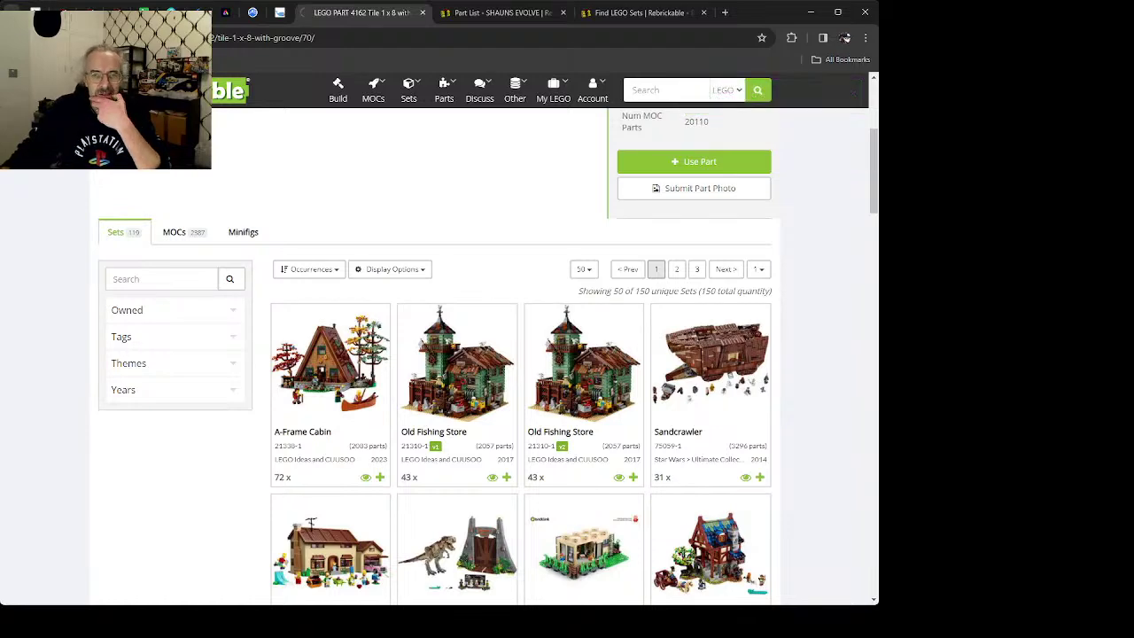
# Step: Return to SHAUNS WISH LIST and open the full details page of the Reddish Brown Tile 1 x 4 with Groove (2431)
pyautogui.scroll(10, 443, 354)
pyautogui.hotkey('alt', 'Left')
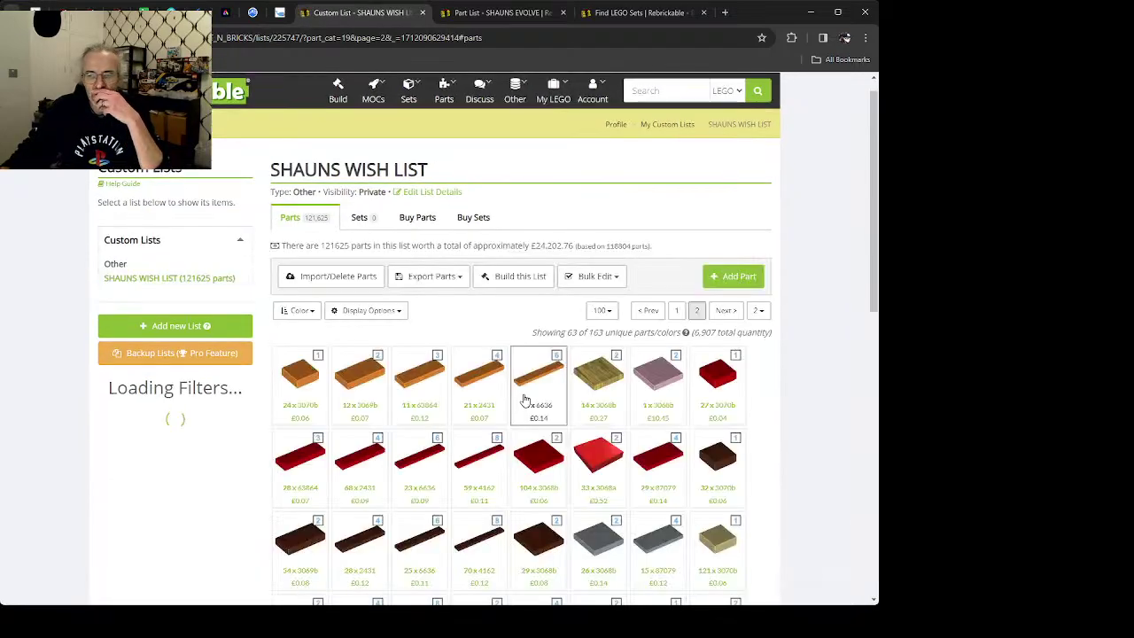
pyautogui.scroll(-2, 563, 478)
pyautogui.scroll(-6, 563, 479)
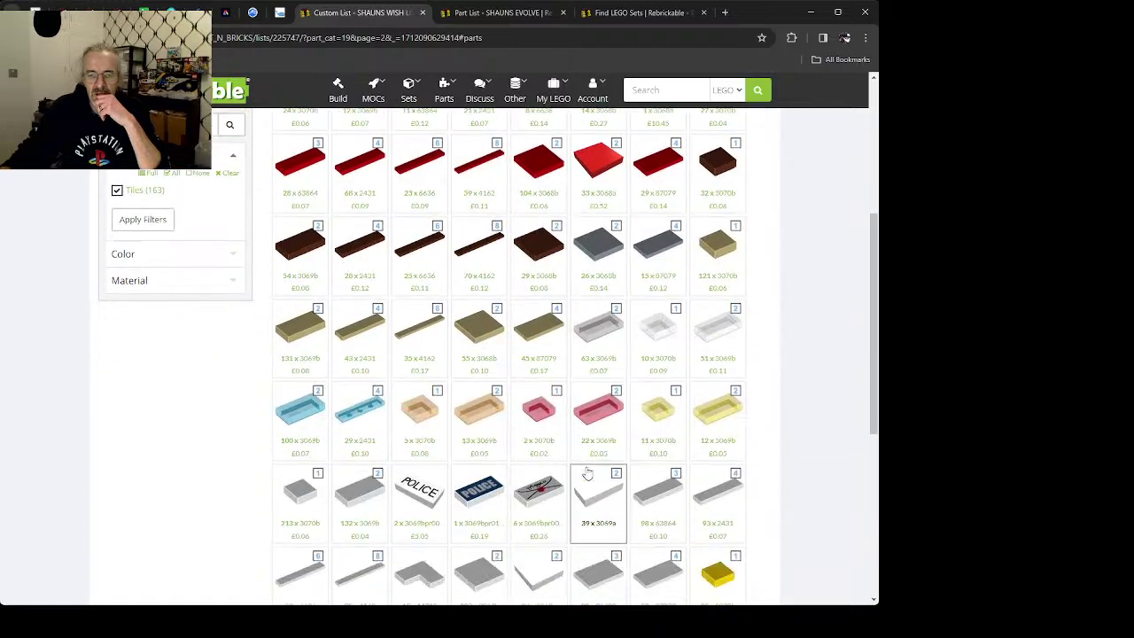
pyautogui.scroll(3, 590, 464)
pyautogui.scroll(1, 590, 463)
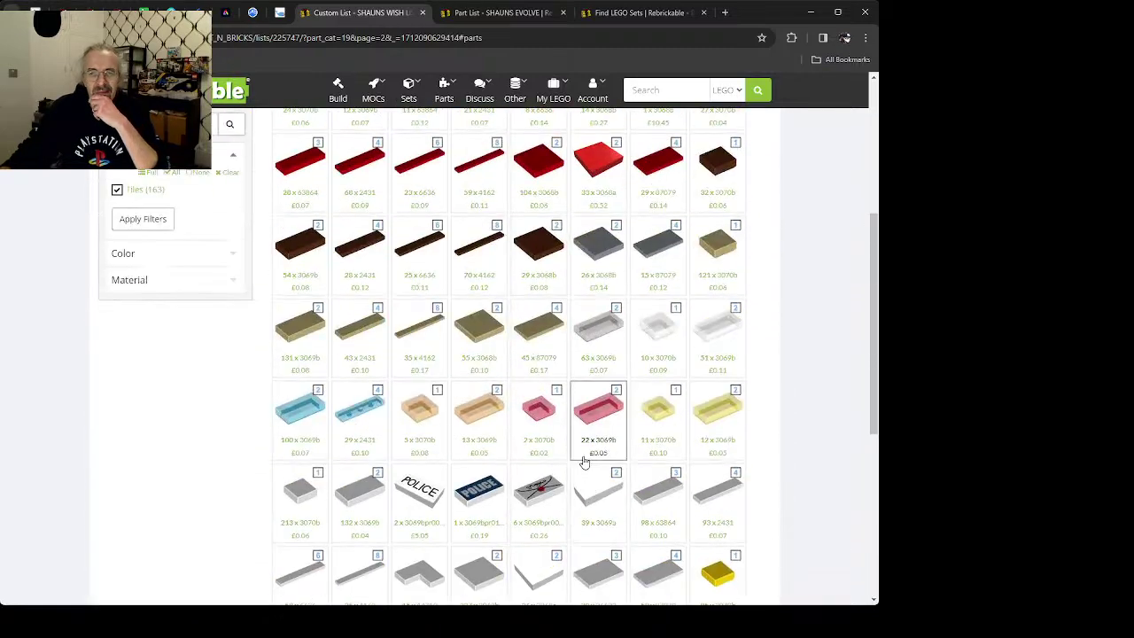
pyautogui.click(344, 297)
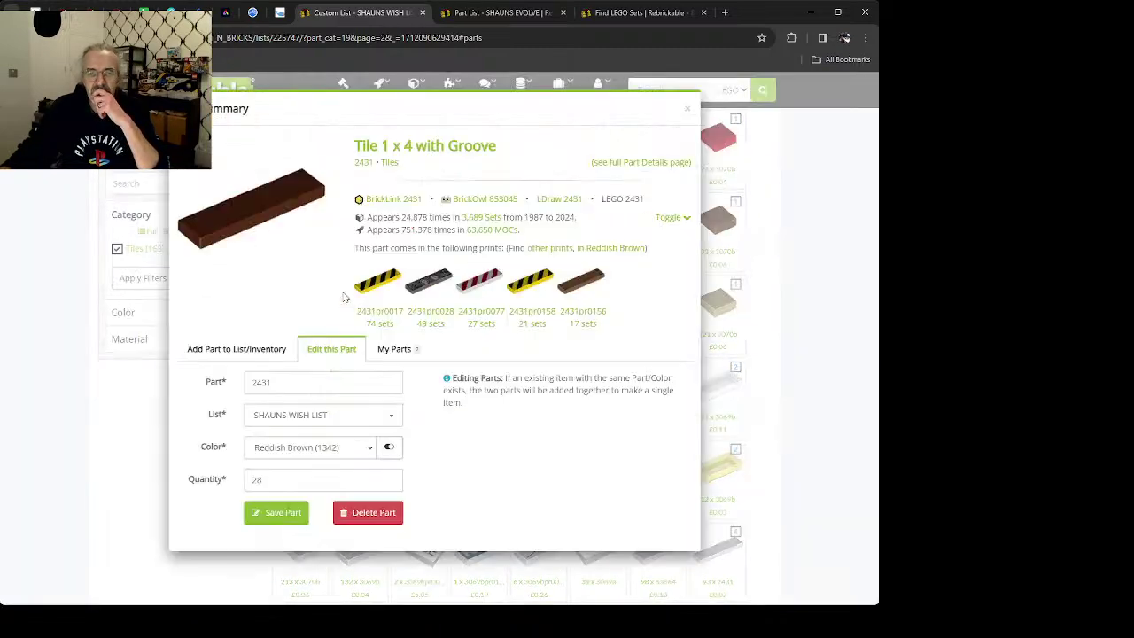
pyautogui.click(437, 145)
# Step: Check the owned and available colors of Tile 1 x 4 with Groove (2431), down to the orange and brown shades
pyautogui.scroll(-1, 346, 373)
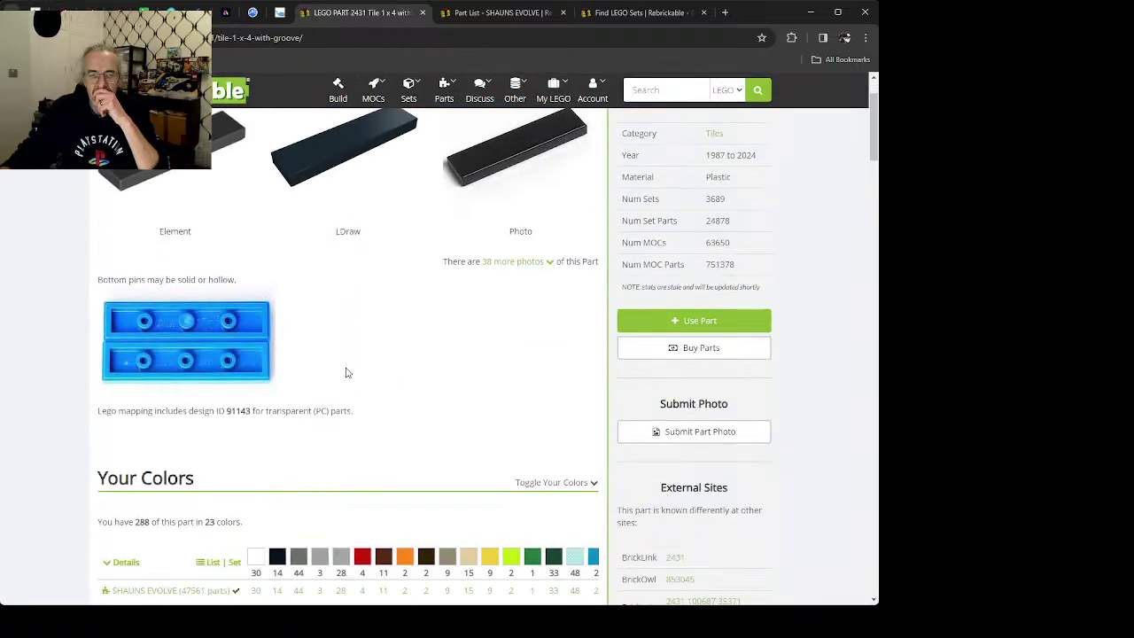
pyautogui.scroll(-4, 347, 373)
pyautogui.moveTo(389, 299); pyautogui.dragTo(540, 301)
pyautogui.scroll(-5, 291, 413)
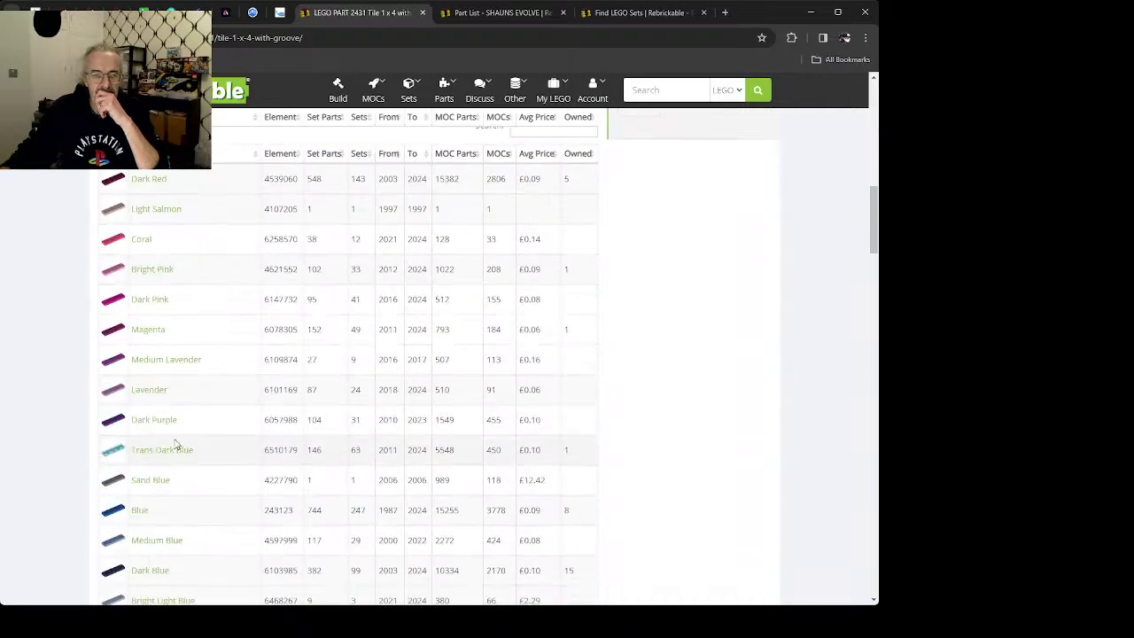
pyautogui.scroll(-4, 203, 349)
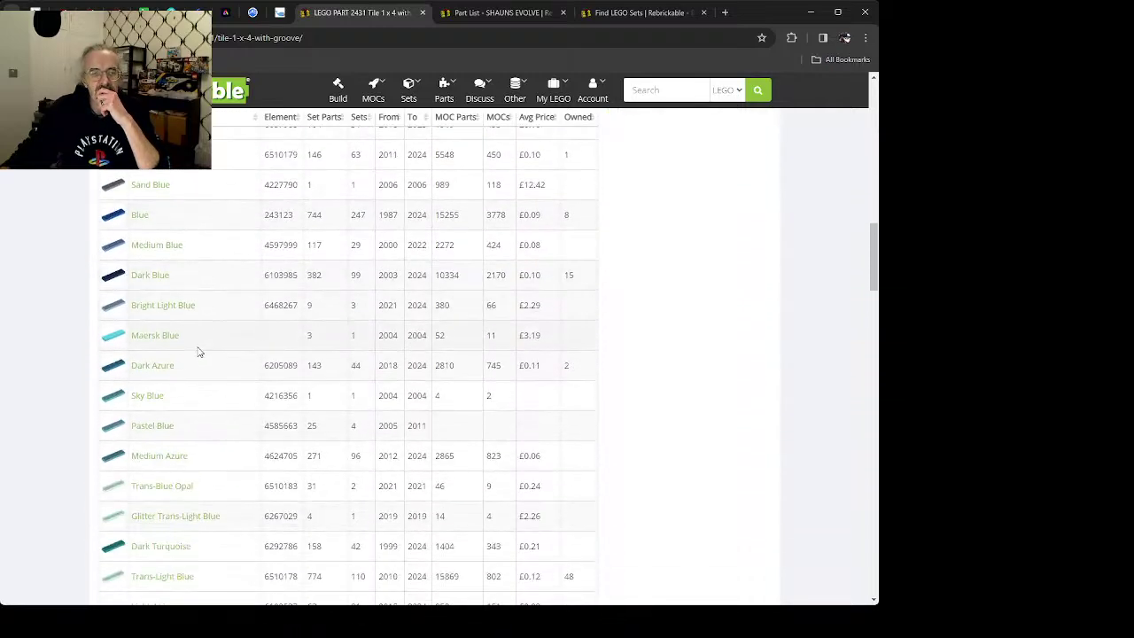
pyautogui.scroll(-3, 199, 351)
pyautogui.scroll(-3, 199, 351)
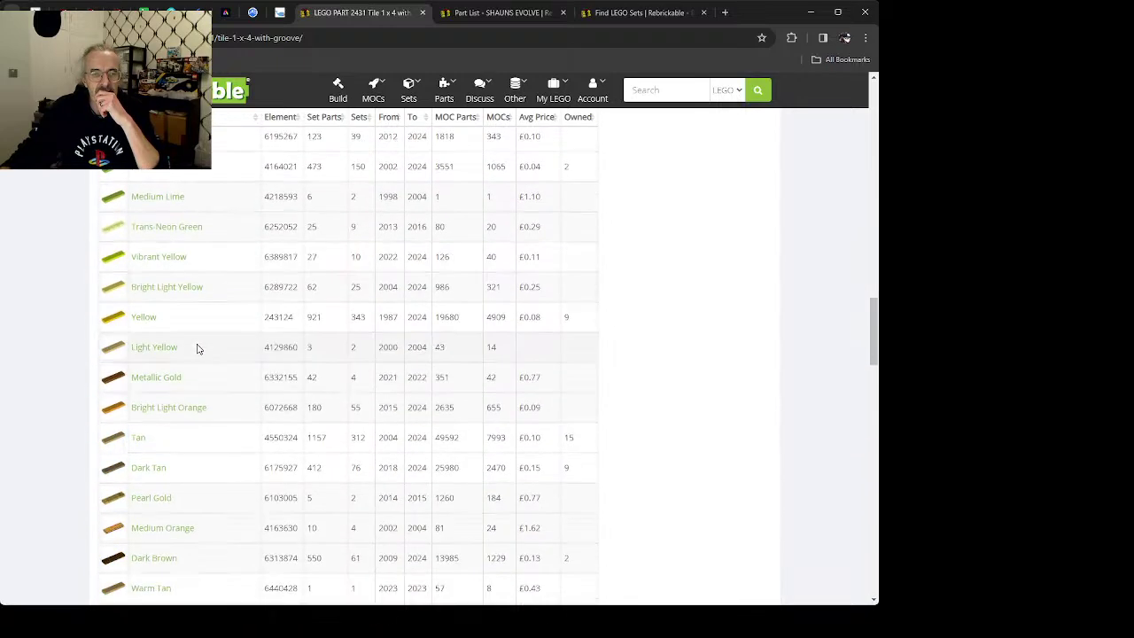
pyautogui.scroll(-1, 199, 349)
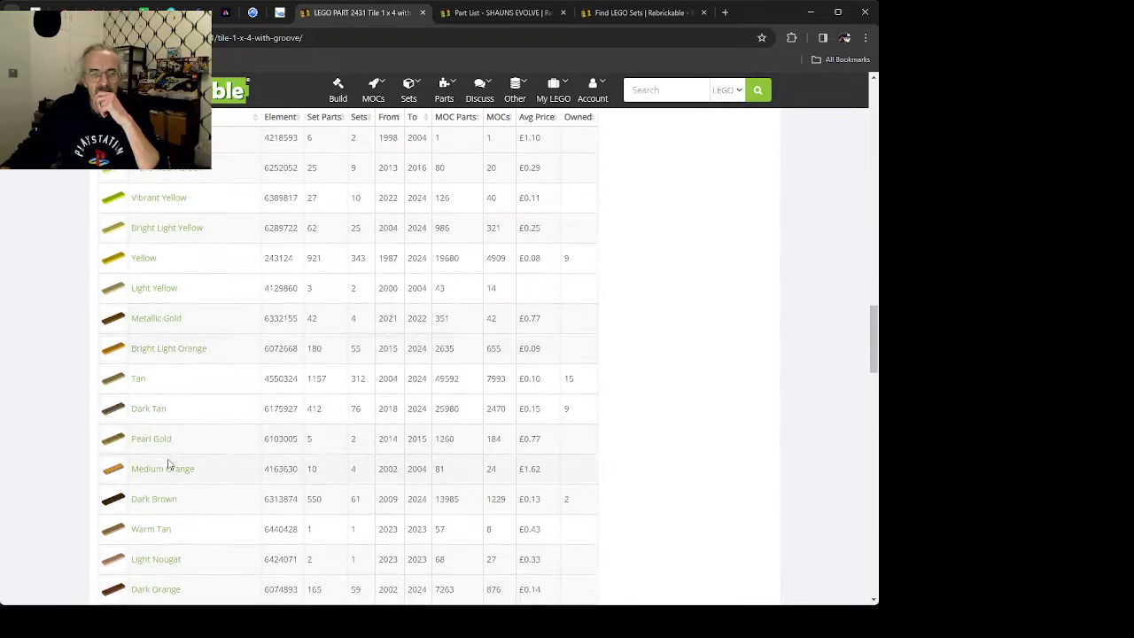
pyautogui.scroll(-1, 180, 403)
pyautogui.scroll(-1, 180, 403)
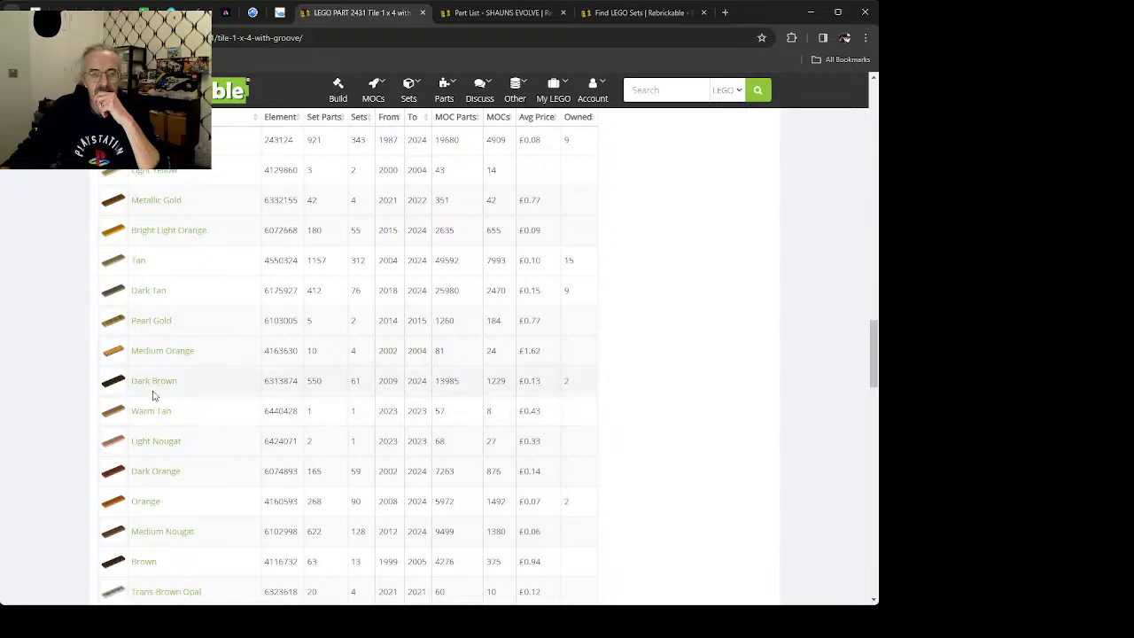
pyautogui.scroll(-1, 176, 418)
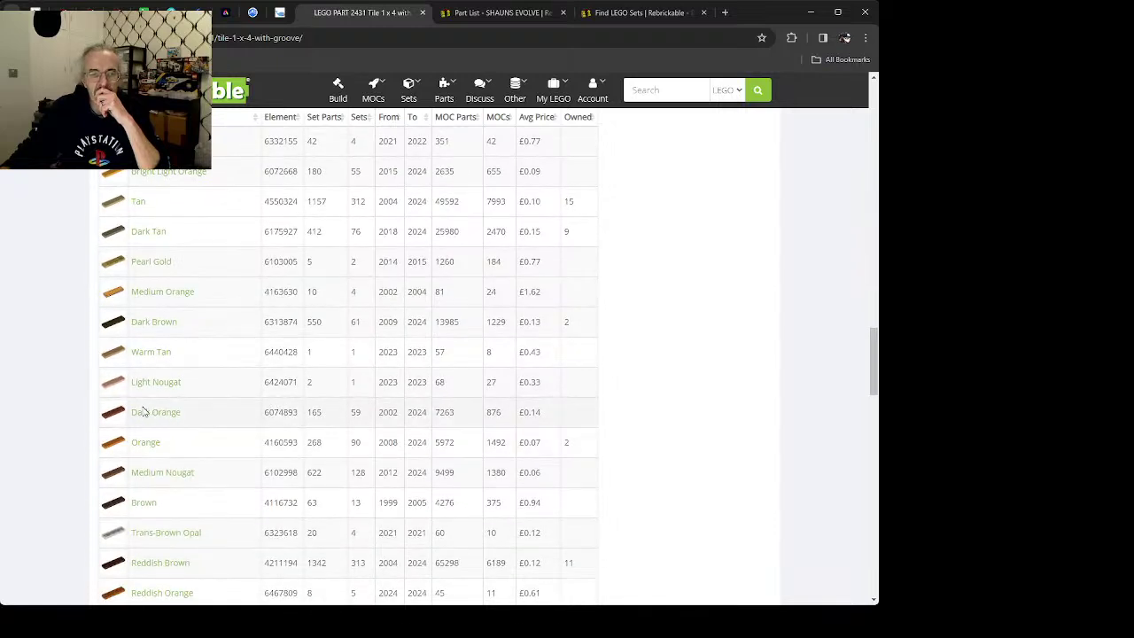
# Step: Open the Dark Orange version of Tile 1 x 4 with Groove (2431) and add 4 to the SHAUNS EVOLVE part list
pyautogui.click(151, 411)
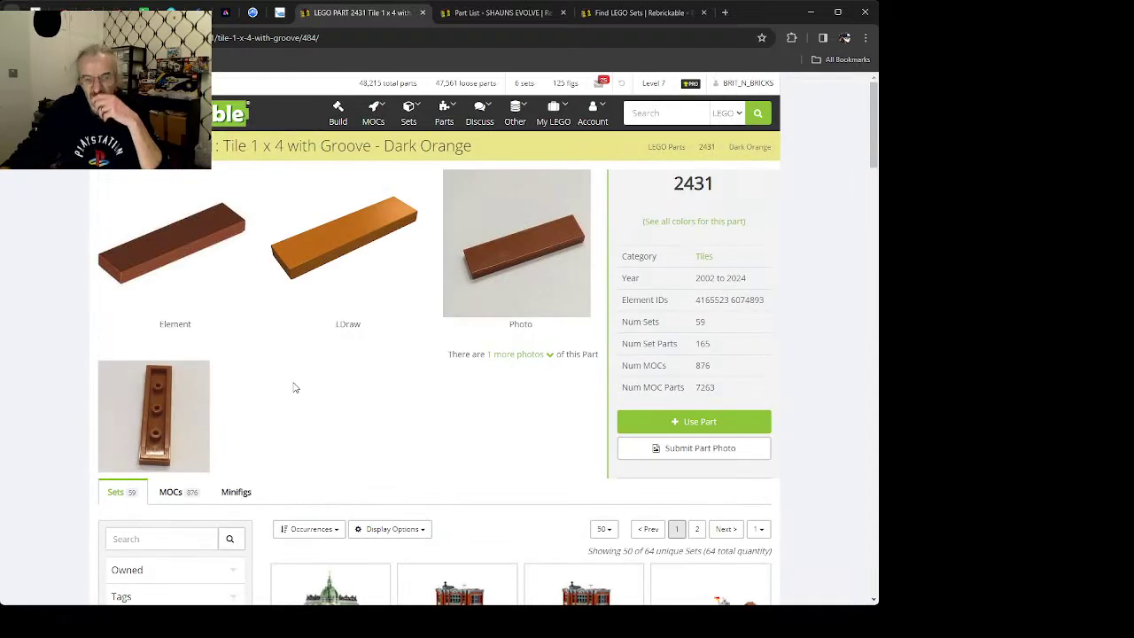
pyautogui.scroll(-3, 381, 371)
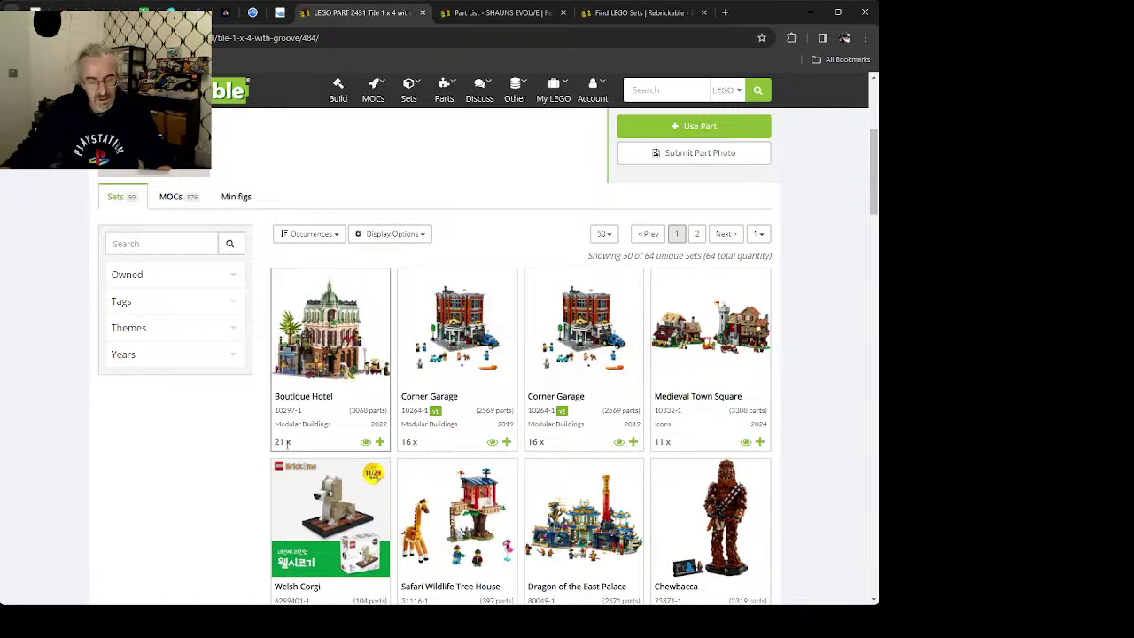
pyautogui.click(673, 131)
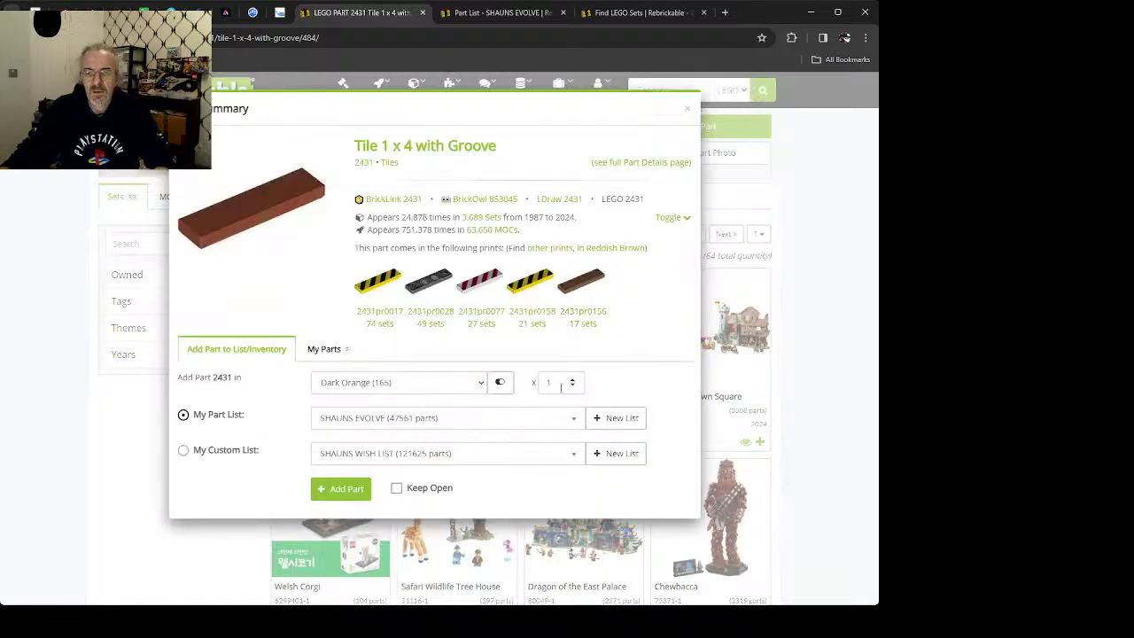
pyautogui.click(406, 489)
pyautogui.click(559, 384)
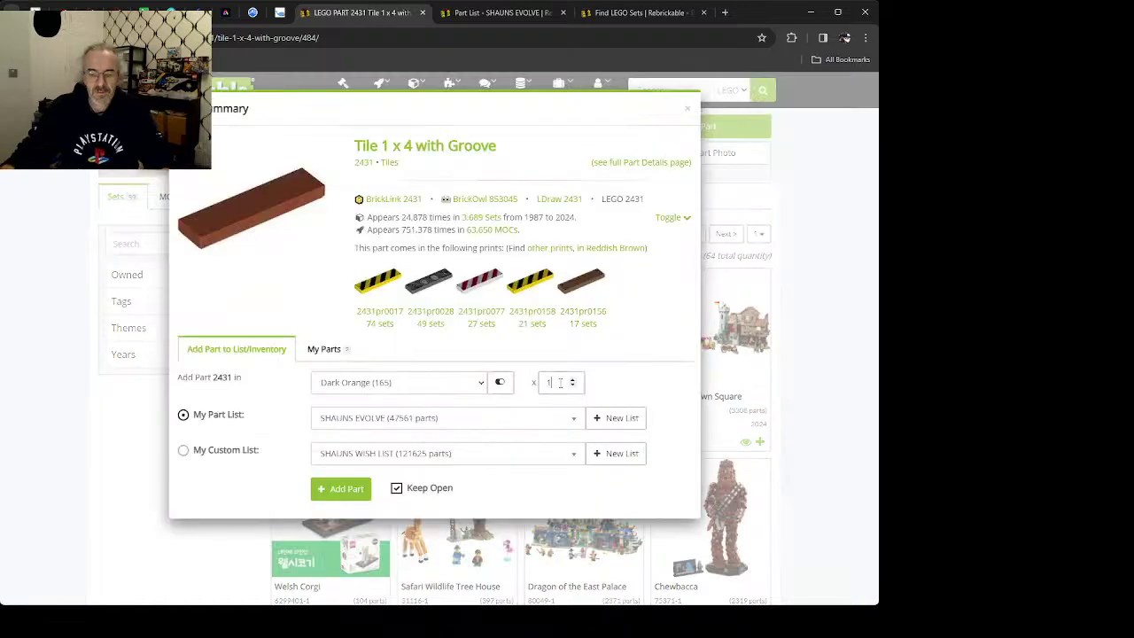
pyautogui.write('1')
pyautogui.press('Return')
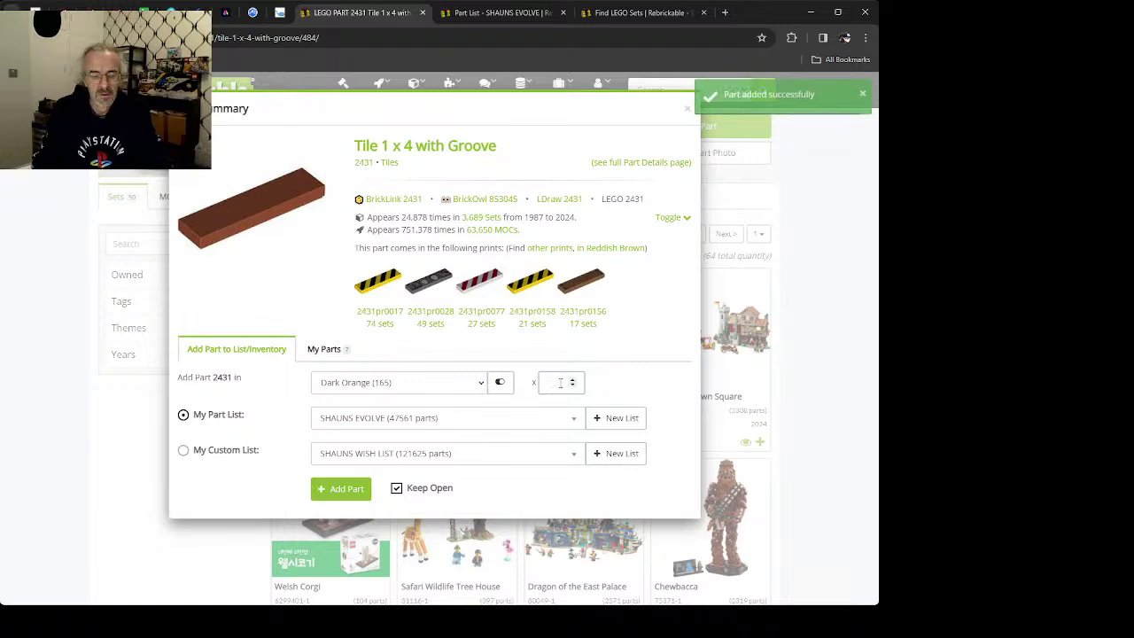
# Step: Add 7 Dark Orange Tile 1 x 4 with Groove to the SHAUNS WISH LIST custom list and close the part summary
pyautogui.write('7')
pyautogui.click(213, 459)
pyautogui.press('Return')
pyautogui.click(192, 553)
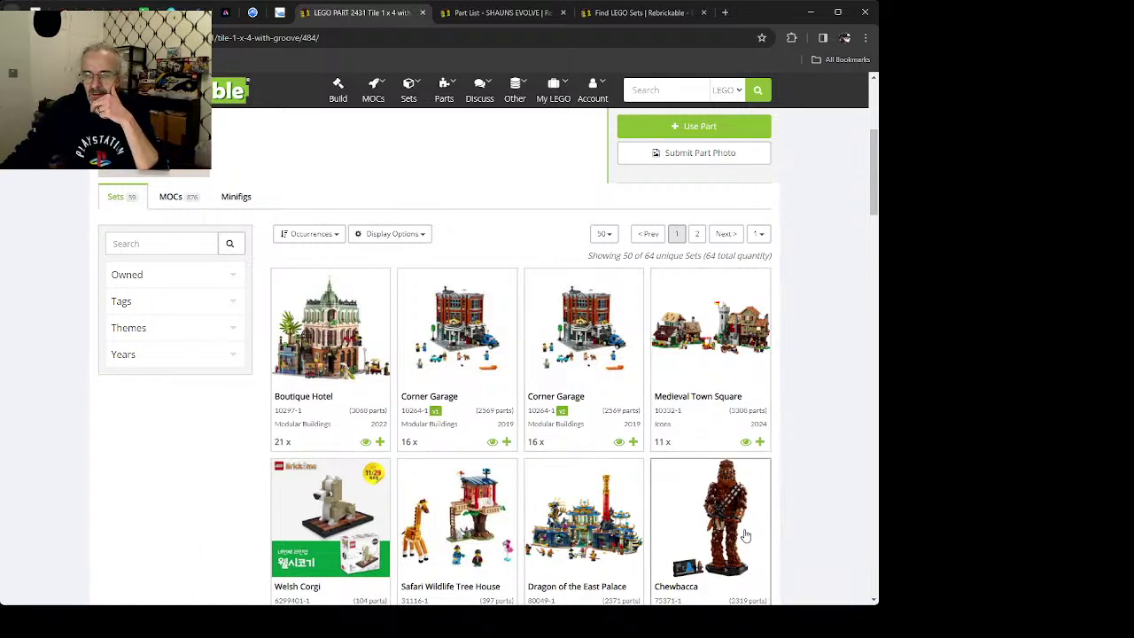
# Step: Open the Chewbacca set (75371-1) that uses the Dark Orange tile, look over its photos and inventory, and return to the part page
pyautogui.click(707, 514)
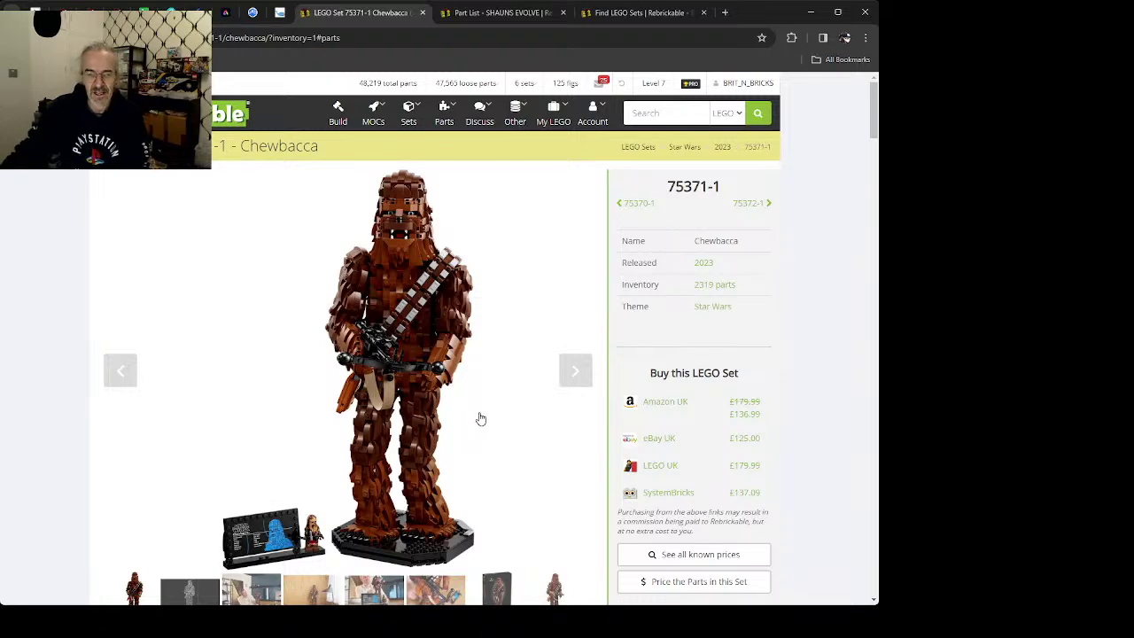
pyautogui.scroll(-3, 481, 419)
pyautogui.scroll(-1, 484, 419)
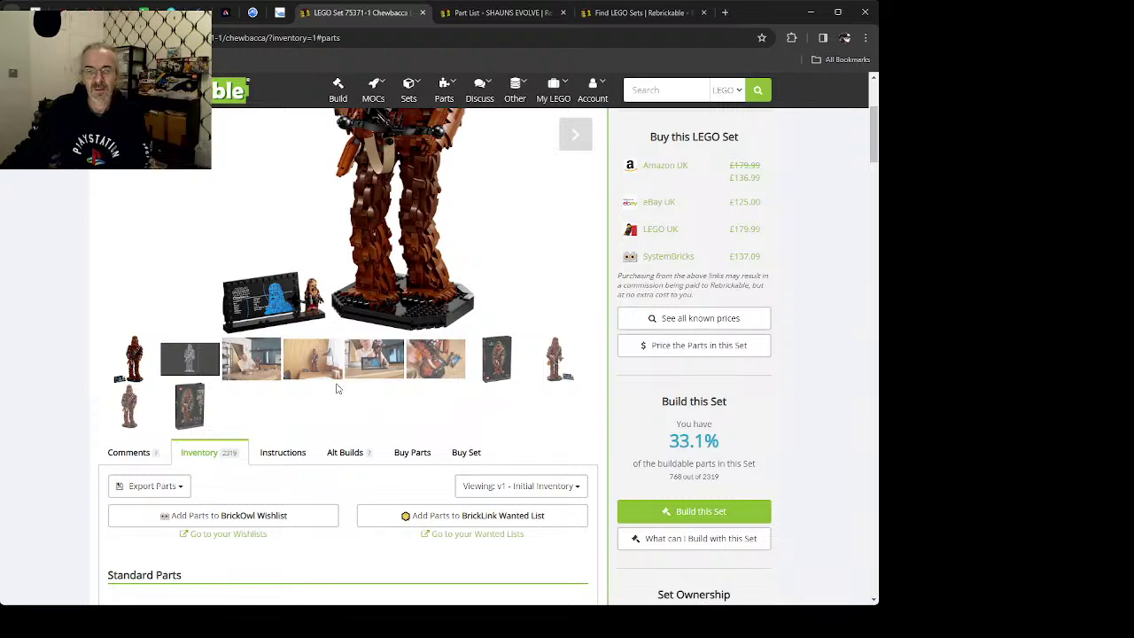
pyautogui.click(259, 369)
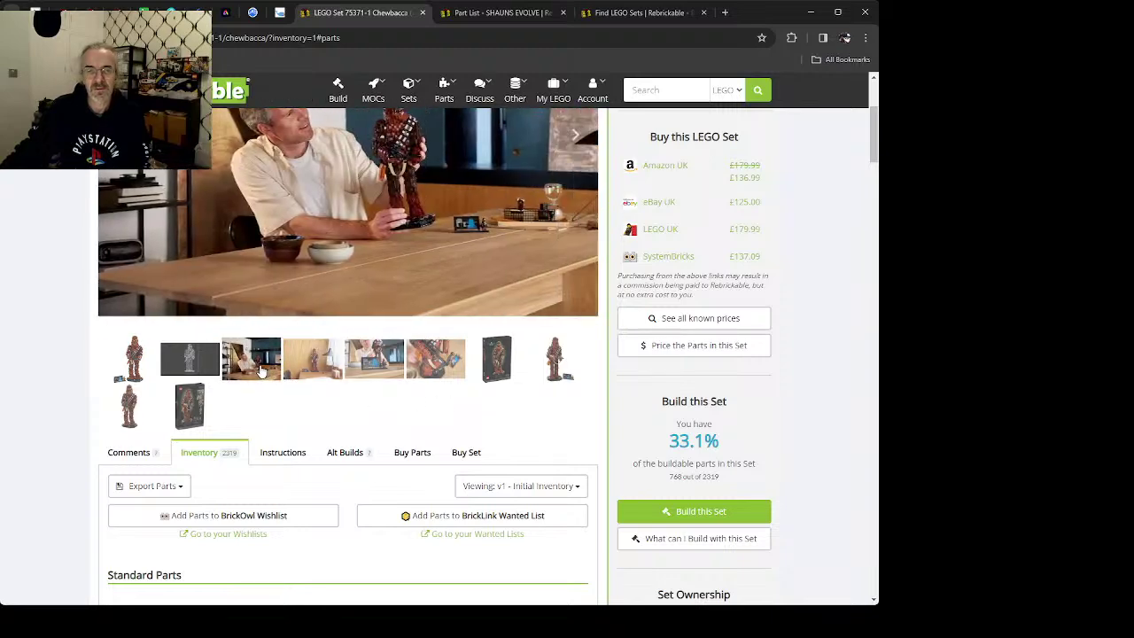
pyautogui.scroll(2, 419, 423)
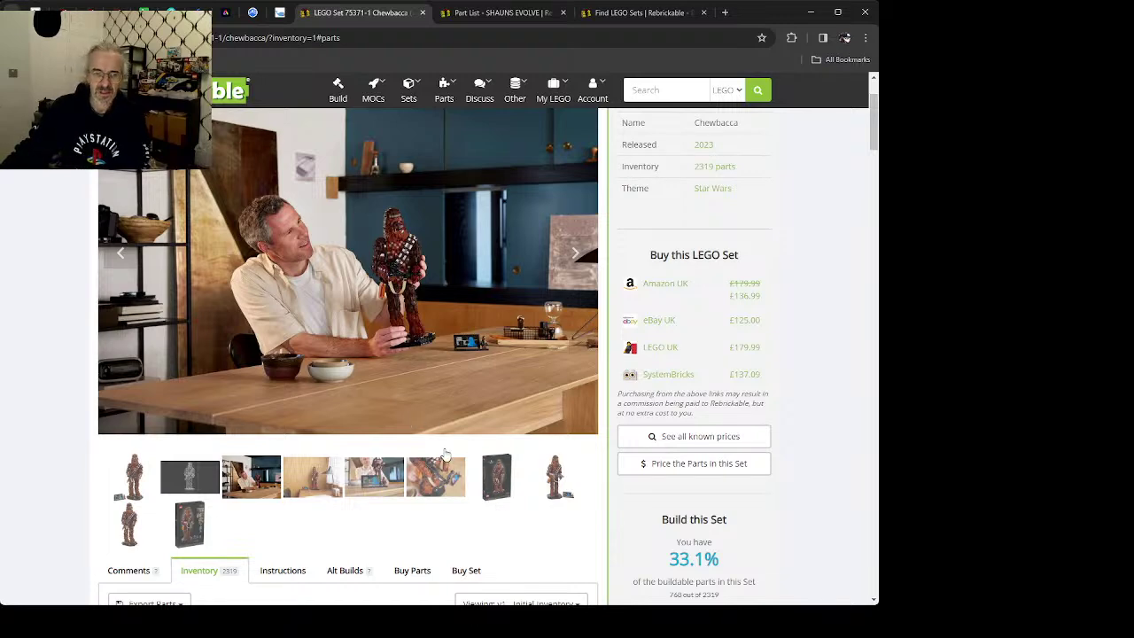
pyautogui.scroll(-3, 444, 452)
pyautogui.scroll(1, 445, 451)
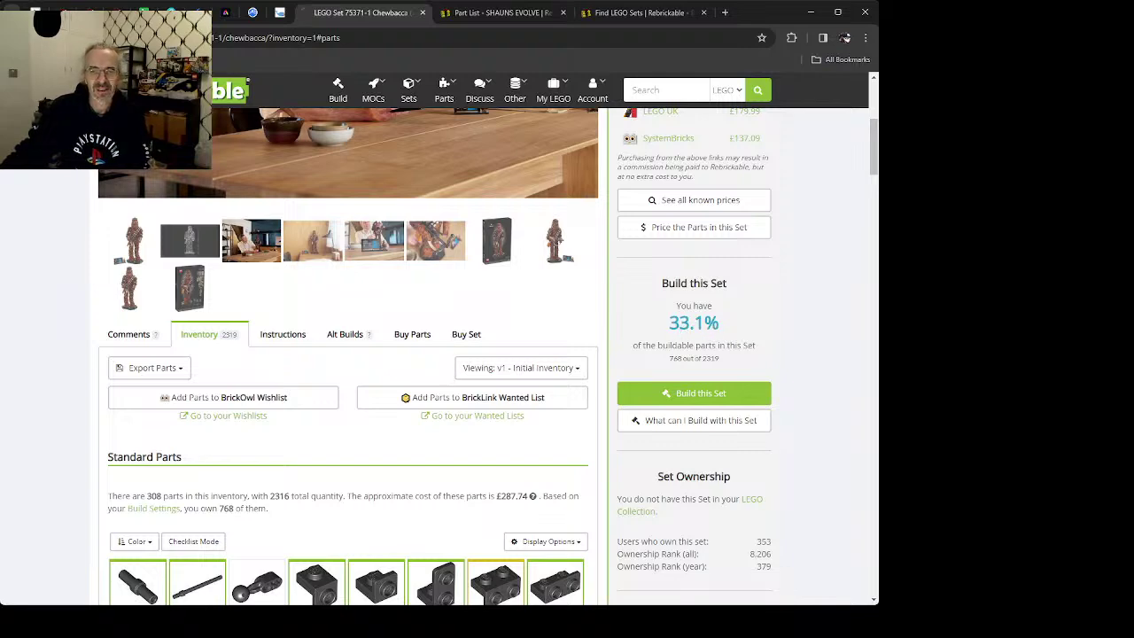
pyautogui.hotkey('alt', 'Left')
# Step: Open the Yoda set (7194-1) from the tile's set list, look over its page, and return to the part page
pyautogui.scroll(-6, 363, 359)
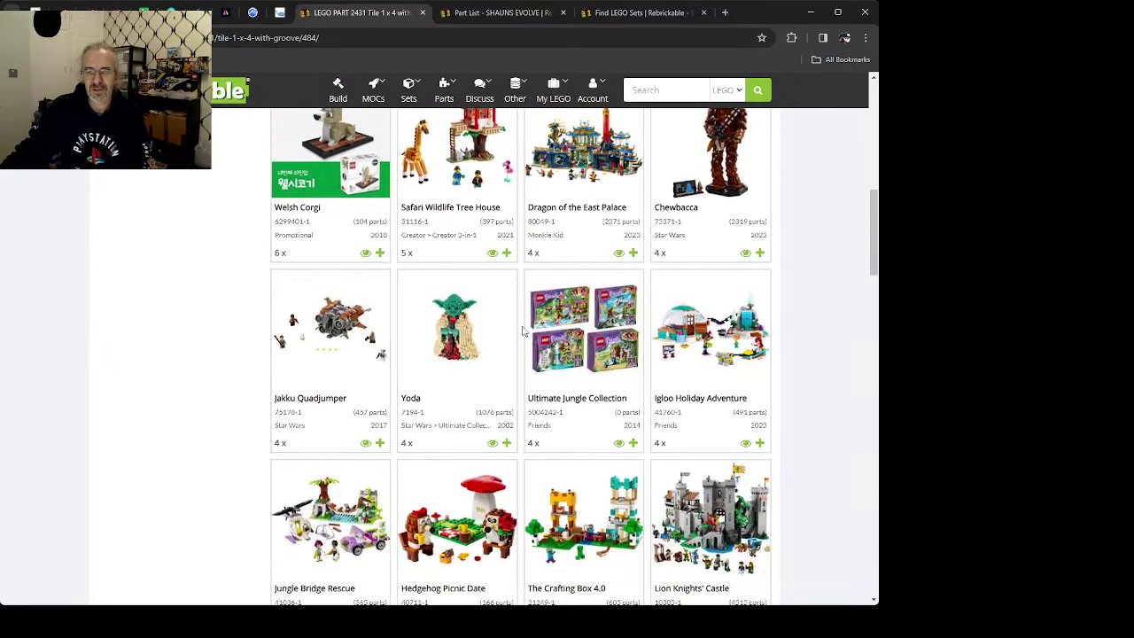
pyautogui.click(461, 326)
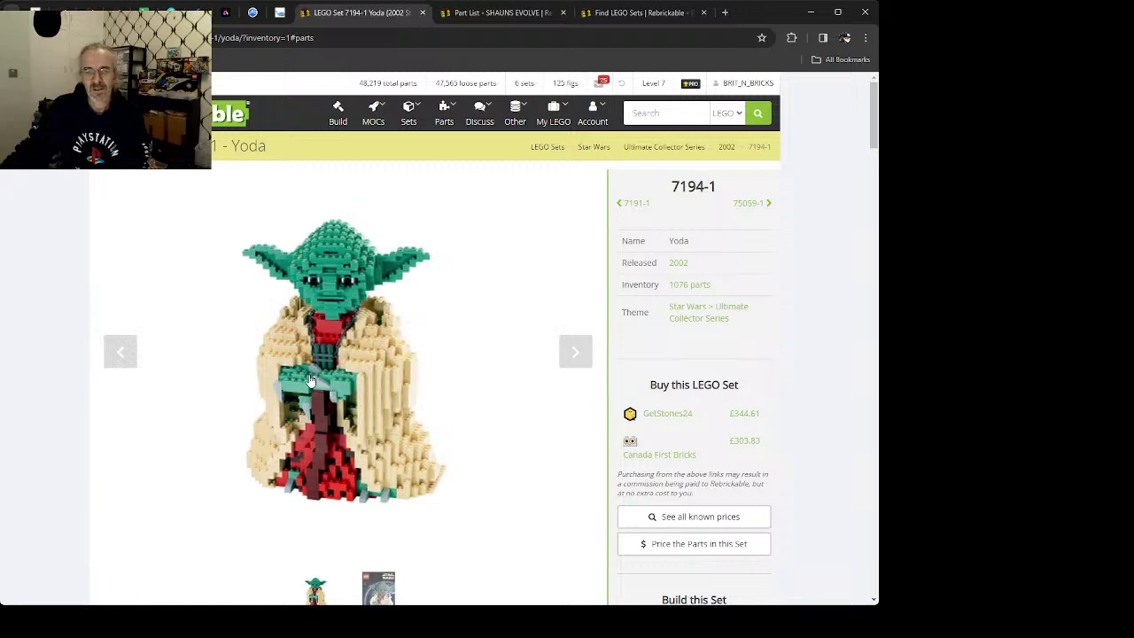
pyautogui.scroll(-4, 222, 399)
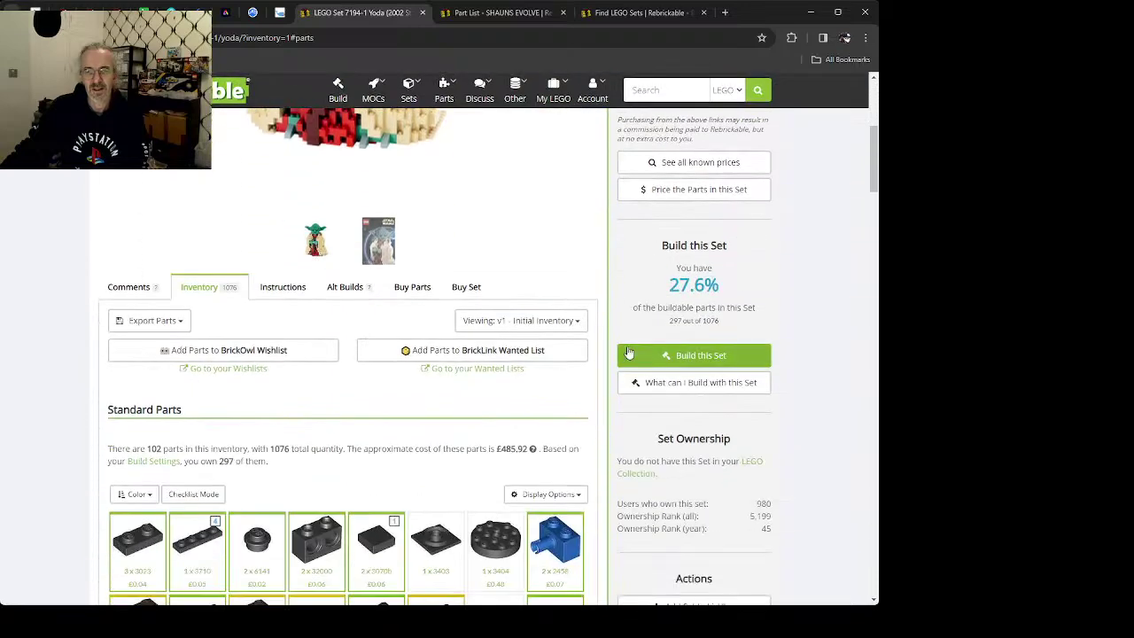
pyautogui.scroll(2, 249, 261)
pyautogui.hotkey('alt', 'Left')
# Step: Open the Harry, Hermione, Ron & Hagrid set (40495-1) from the tile's set list and examine its photos and build details
pyautogui.scroll(-7, 342, 372)
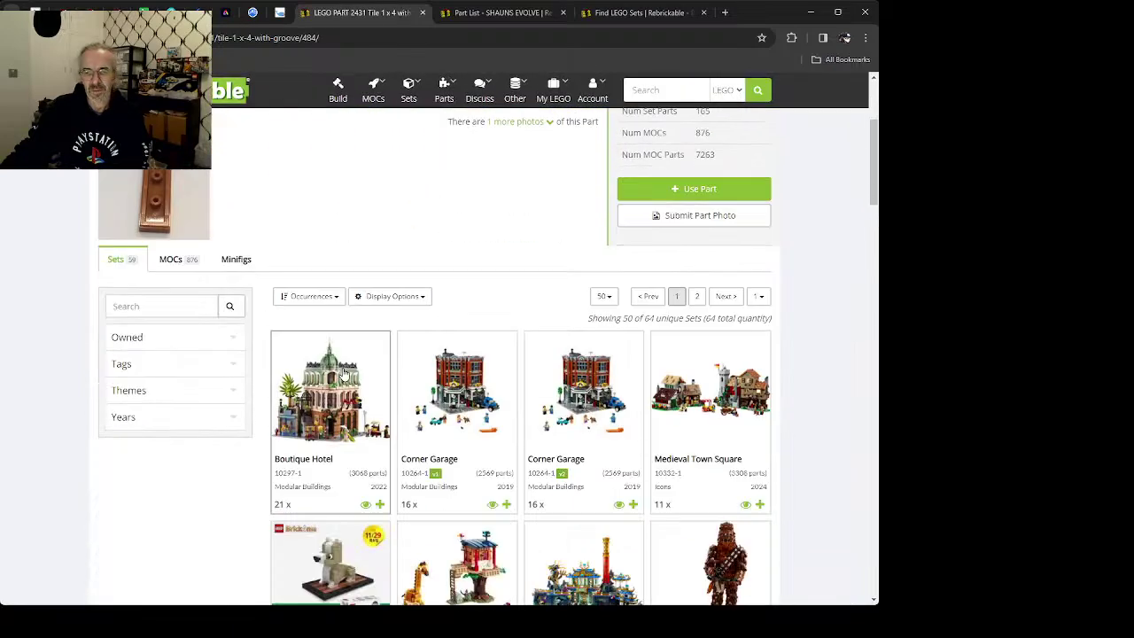
pyautogui.scroll(-4, 342, 375)
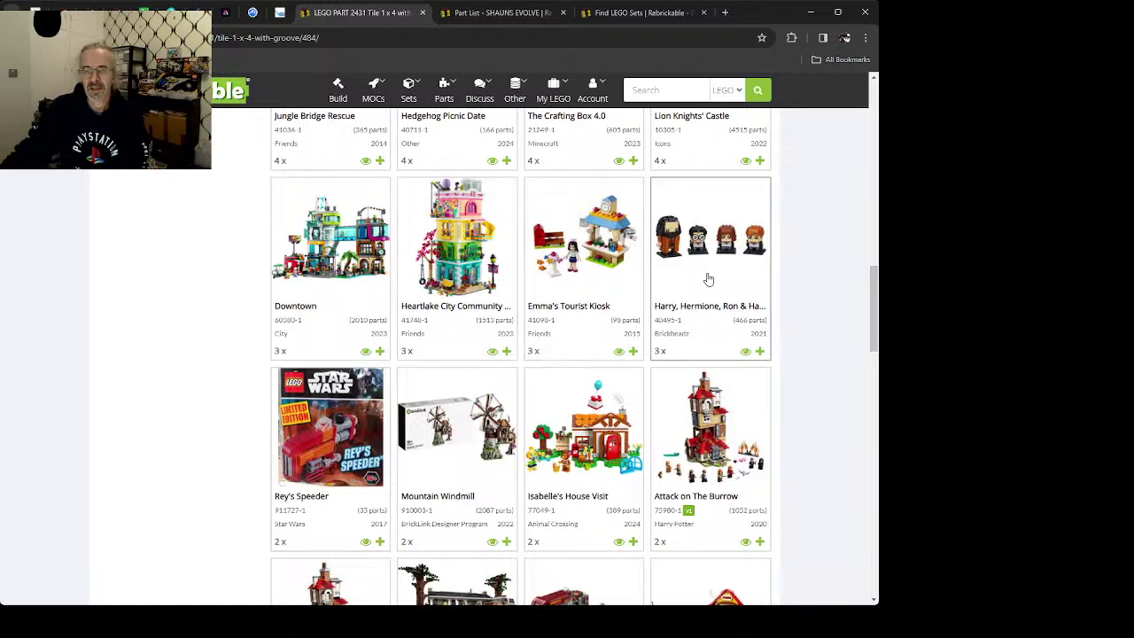
pyautogui.click(727, 243)
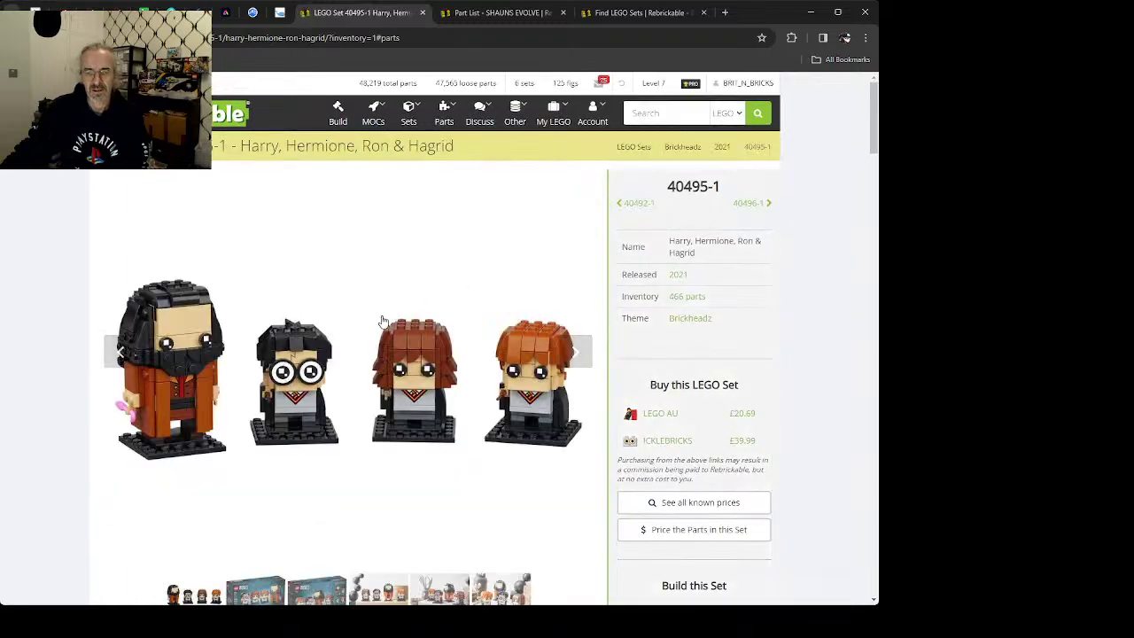
pyautogui.scroll(-3, 355, 355)
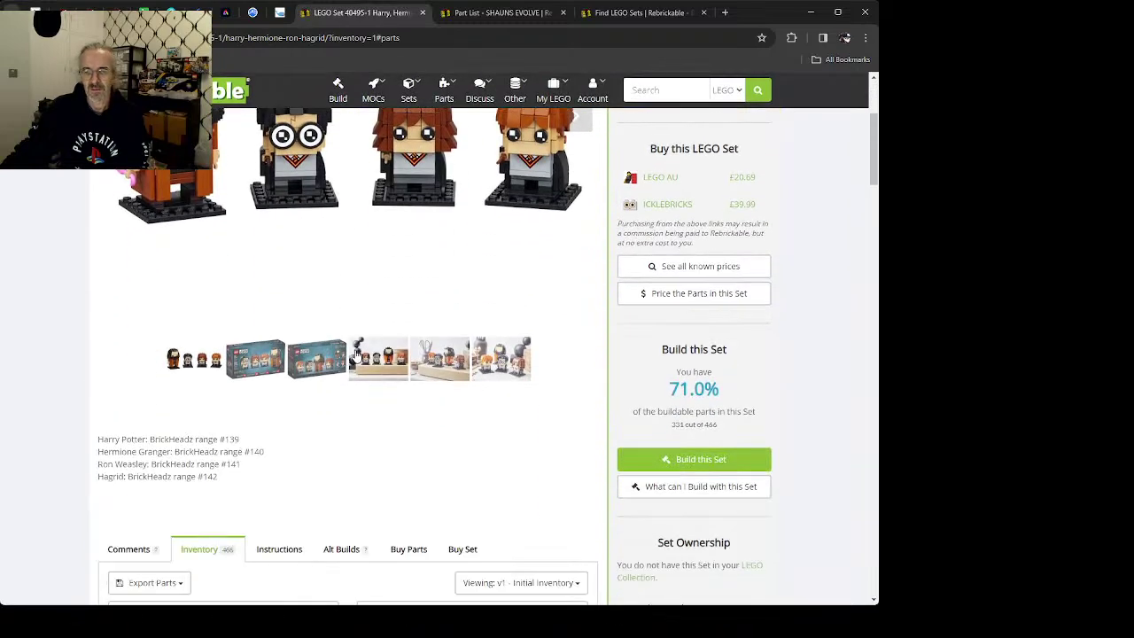
pyautogui.scroll(1, 356, 357)
pyautogui.scroll(2, 356, 357)
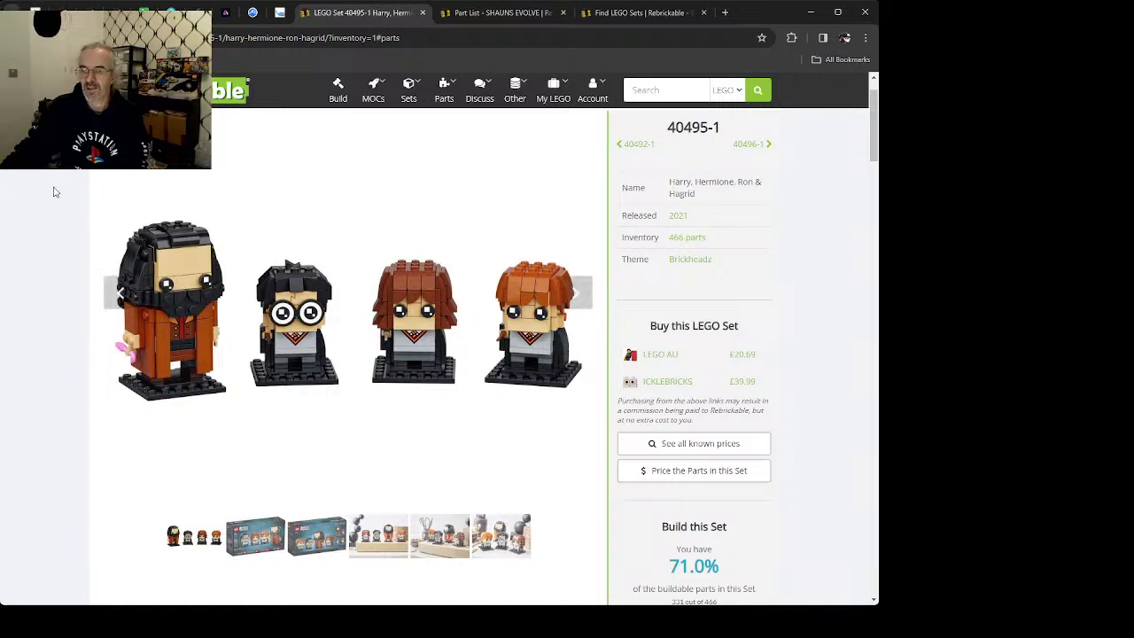
# Step: Open The Upside Down set (75810-1) from the tile's set list, look over its page, and return to the part page
pyautogui.hotkey('alt', 'Left')
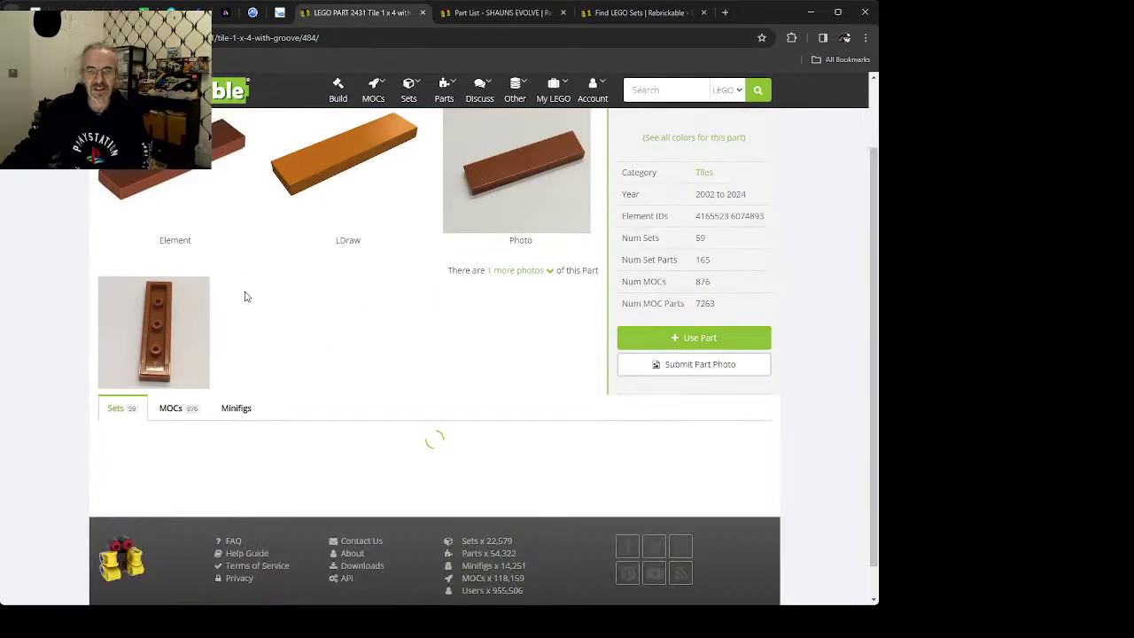
pyautogui.scroll(-8, 243, 283)
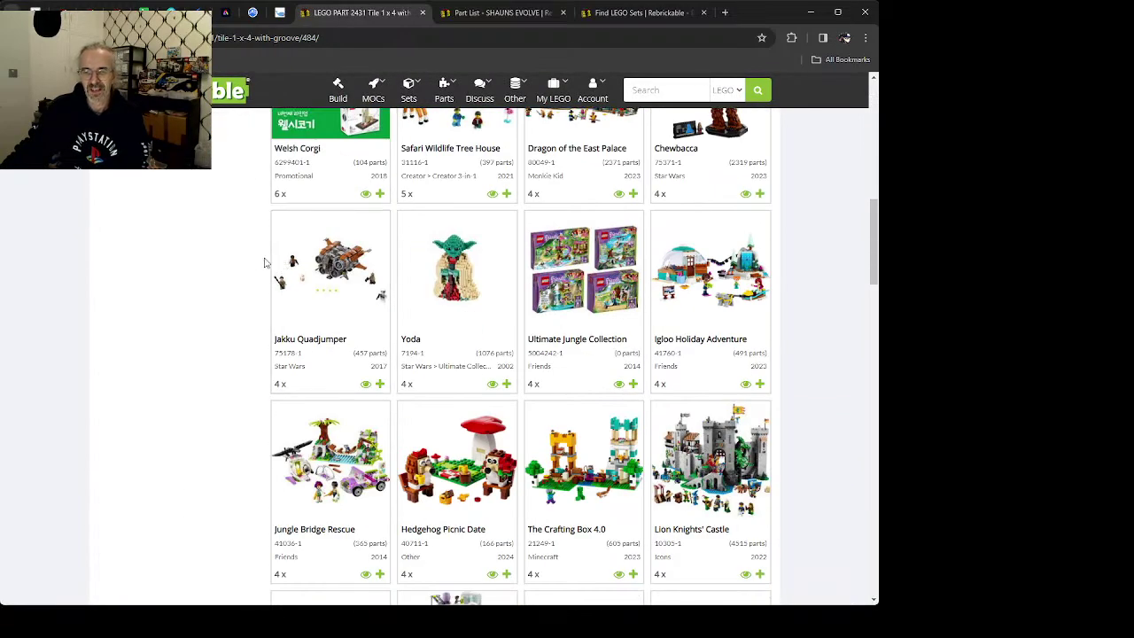
pyautogui.scroll(-7, 273, 264)
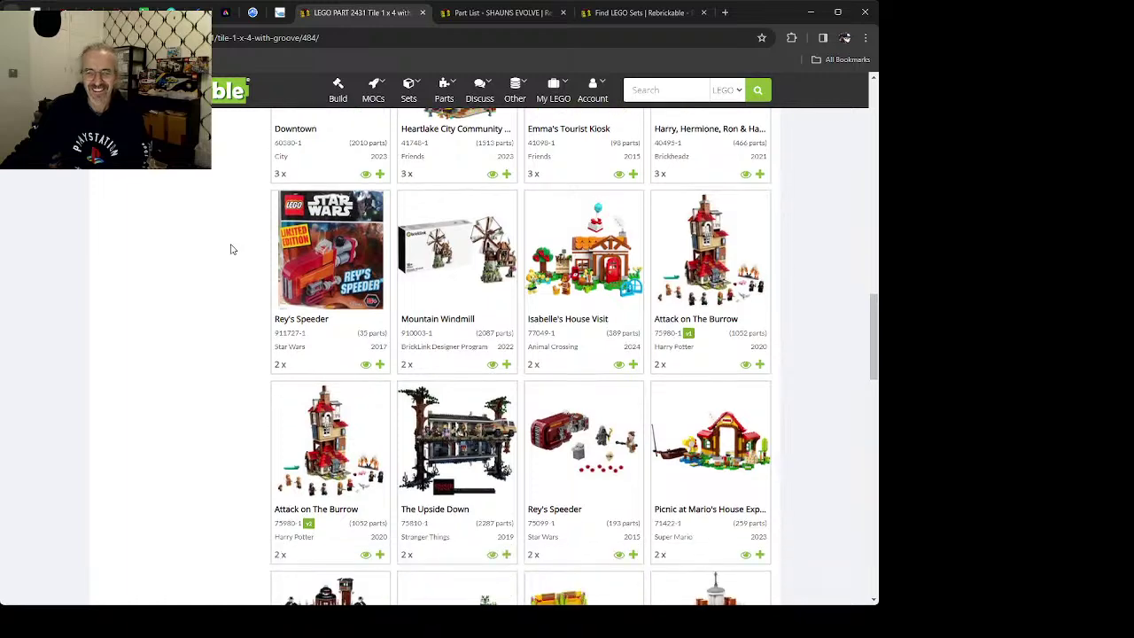
pyautogui.scroll(-2, 231, 249)
pyautogui.click(445, 354)
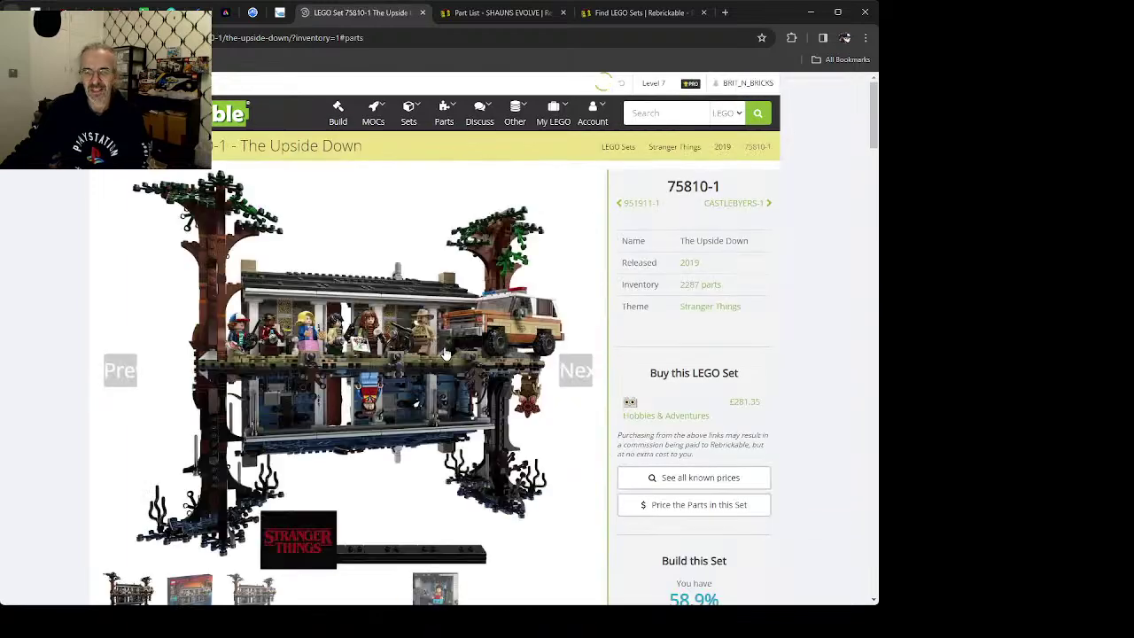
pyautogui.scroll(-2, 700, 479)
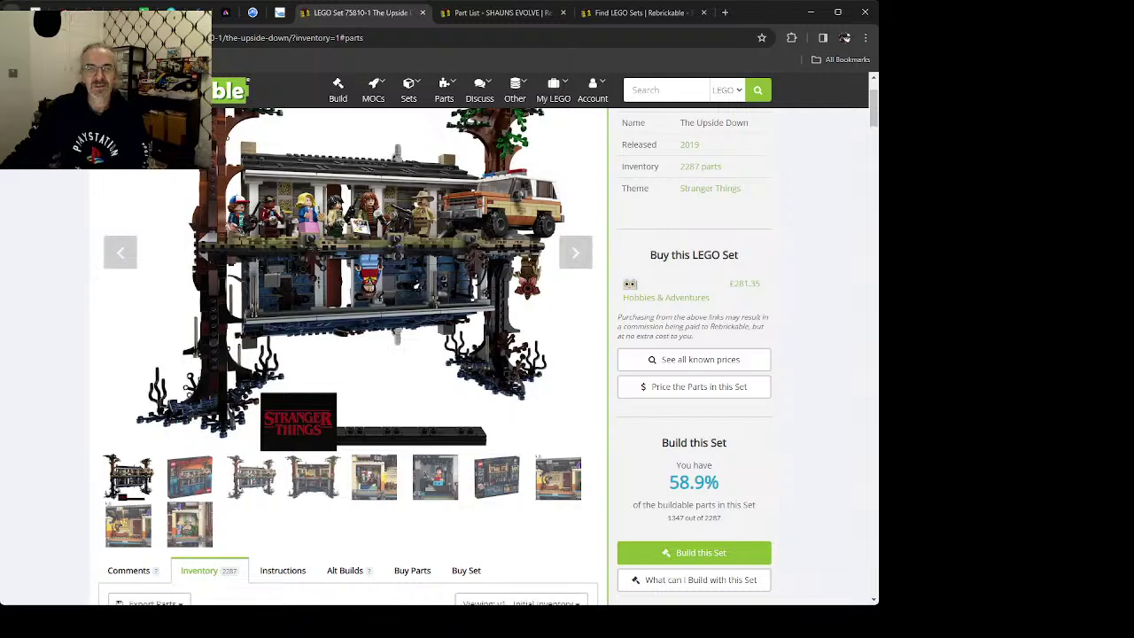
pyautogui.hotkey('alt', 'Left')
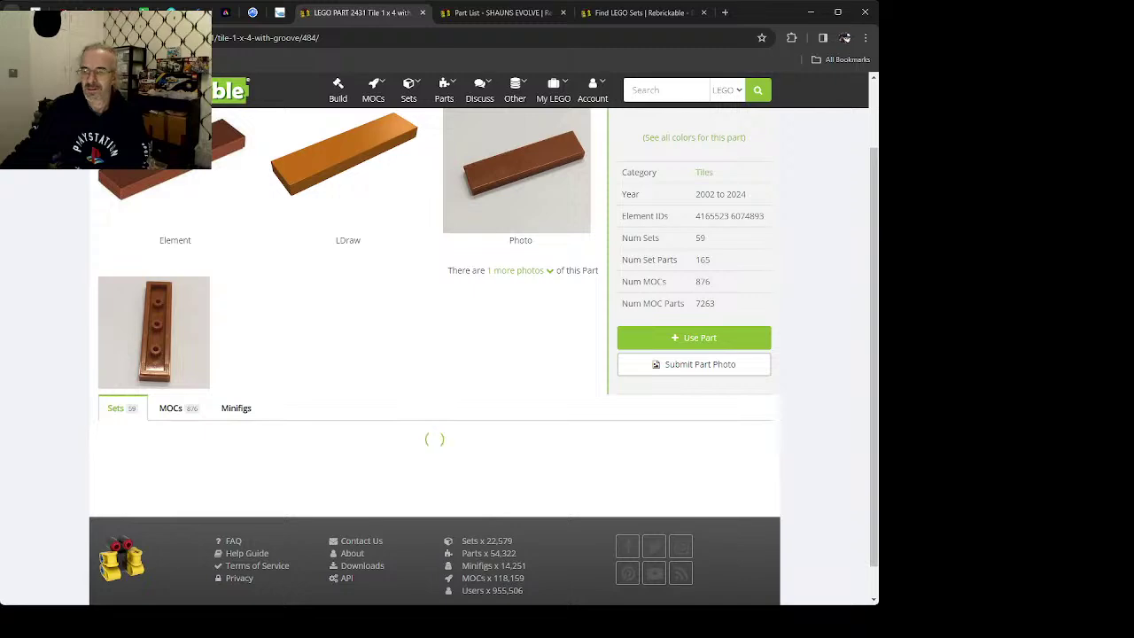
# Step: Open the Welsh Corgi set (6299401-1) from the tile's set list and examine its photos and description
pyautogui.scroll(-2, 400, 232)
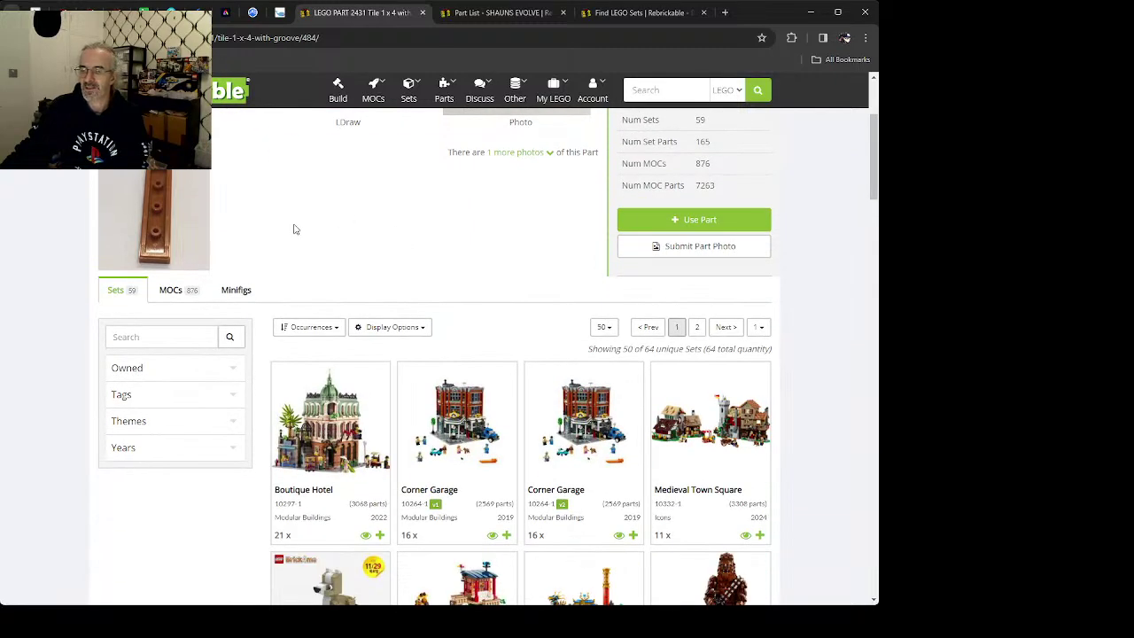
pyautogui.scroll(-5, 266, 231)
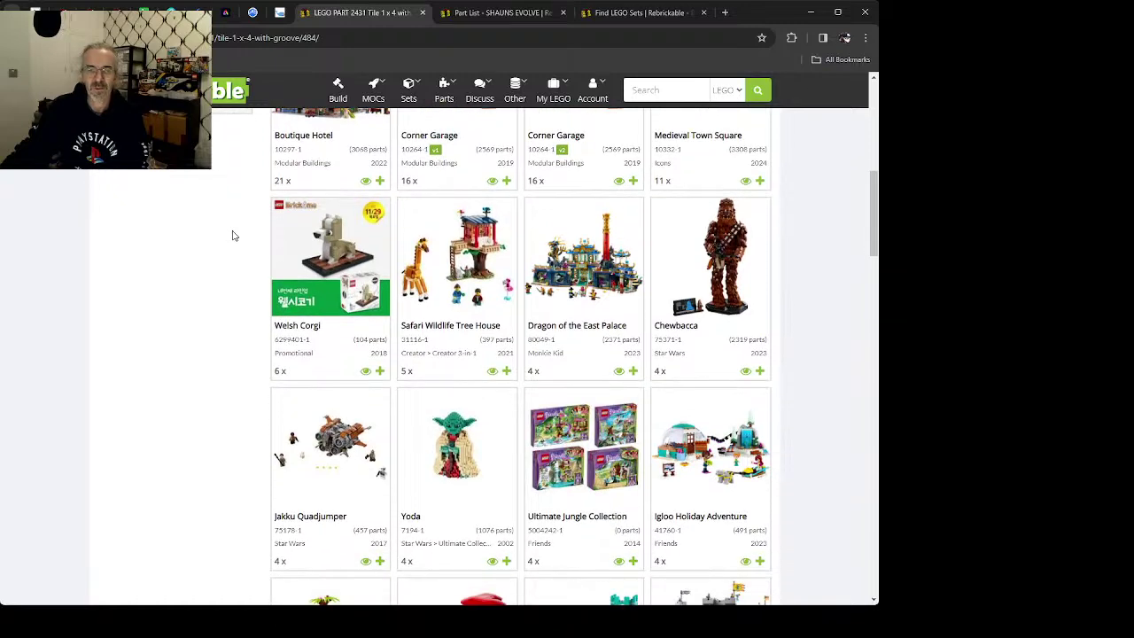
pyautogui.click(324, 257)
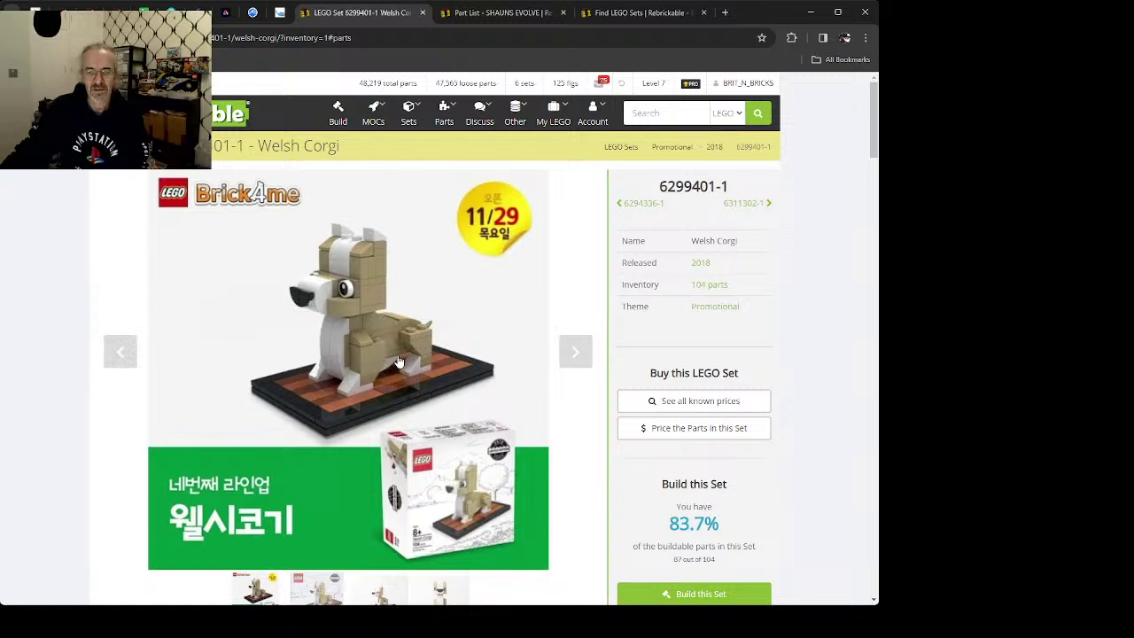
pyautogui.scroll(-1, 523, 373)
pyautogui.scroll(-2, 522, 373)
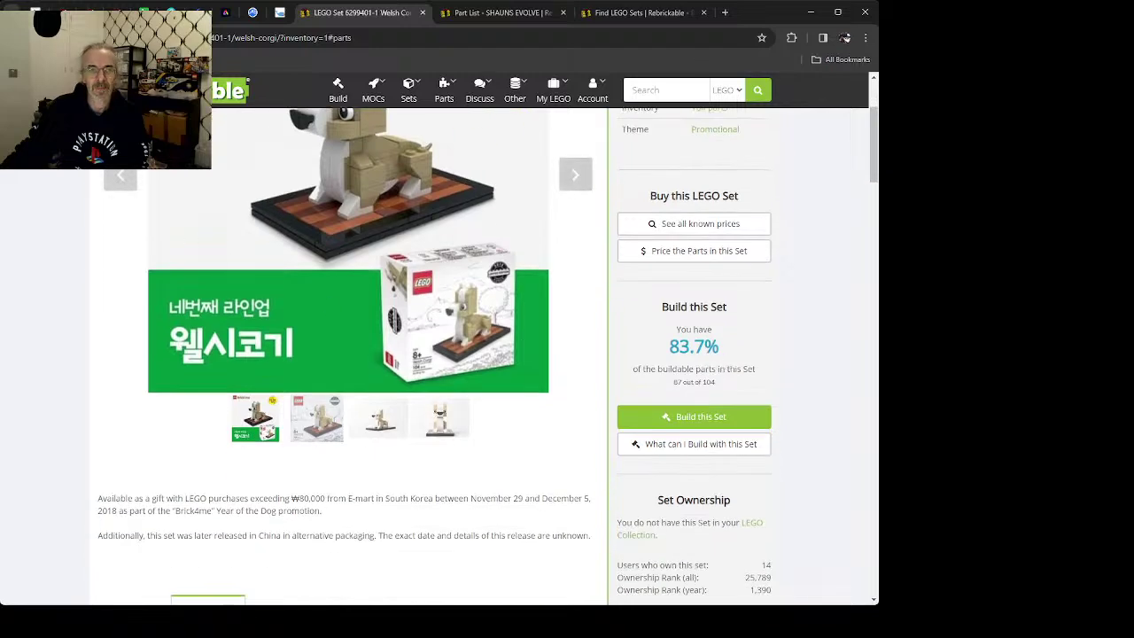
# Step: Return to the SHAUNS WISH LIST custom list and filter its parts to the Tiles Round and Curved category
pyautogui.hotkey('alt', 'Left')
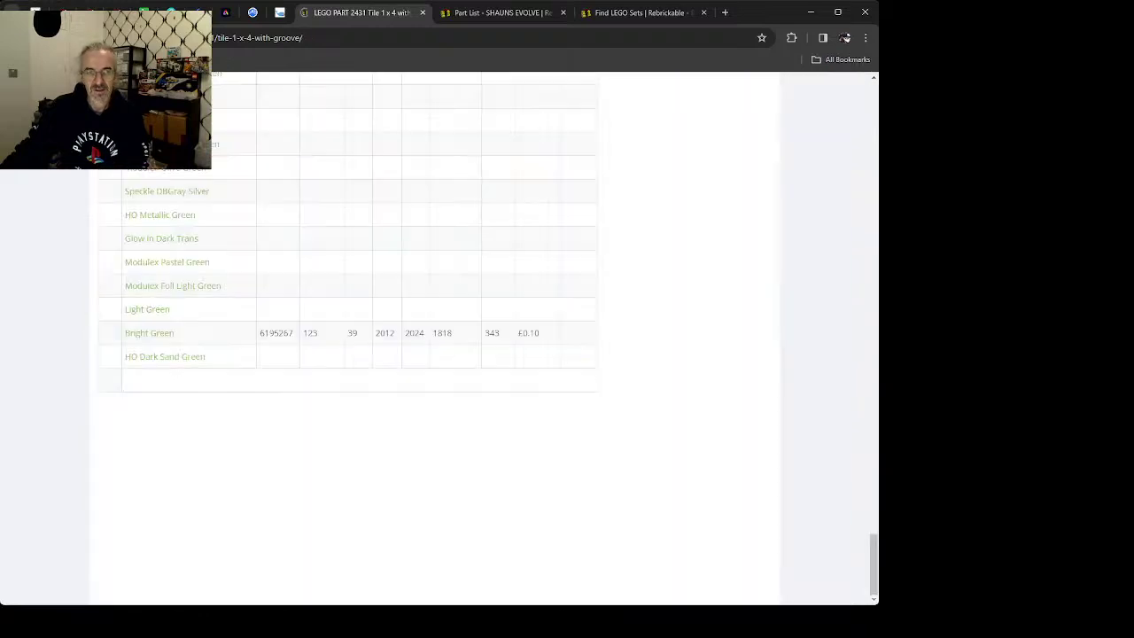
pyautogui.hotkey('alt', 'Left')
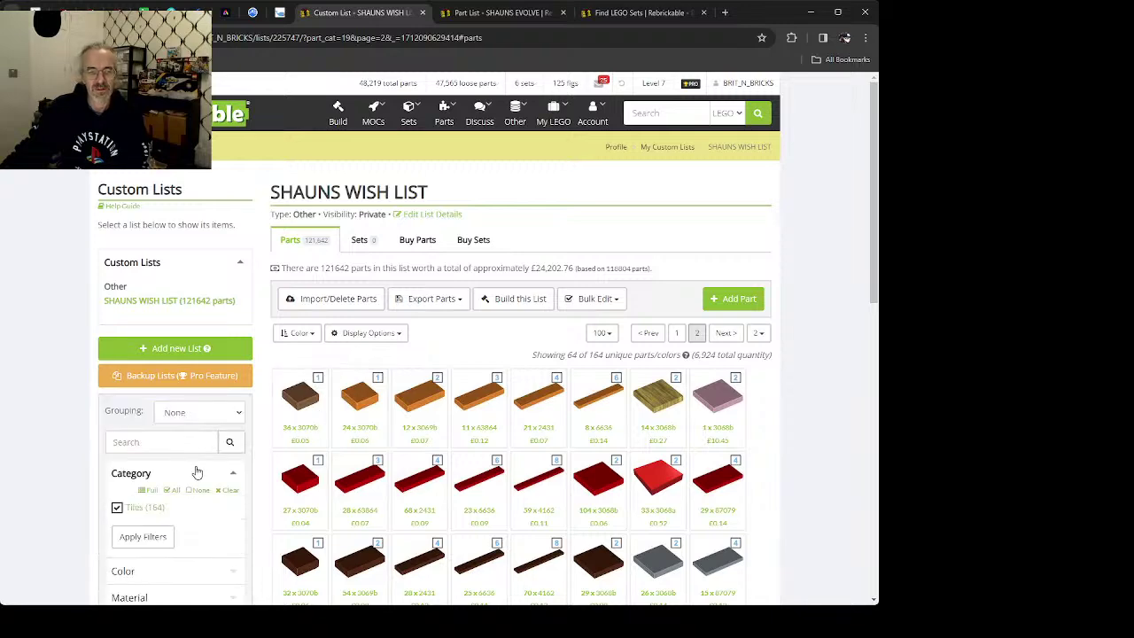
pyautogui.scroll(-3, 238, 394)
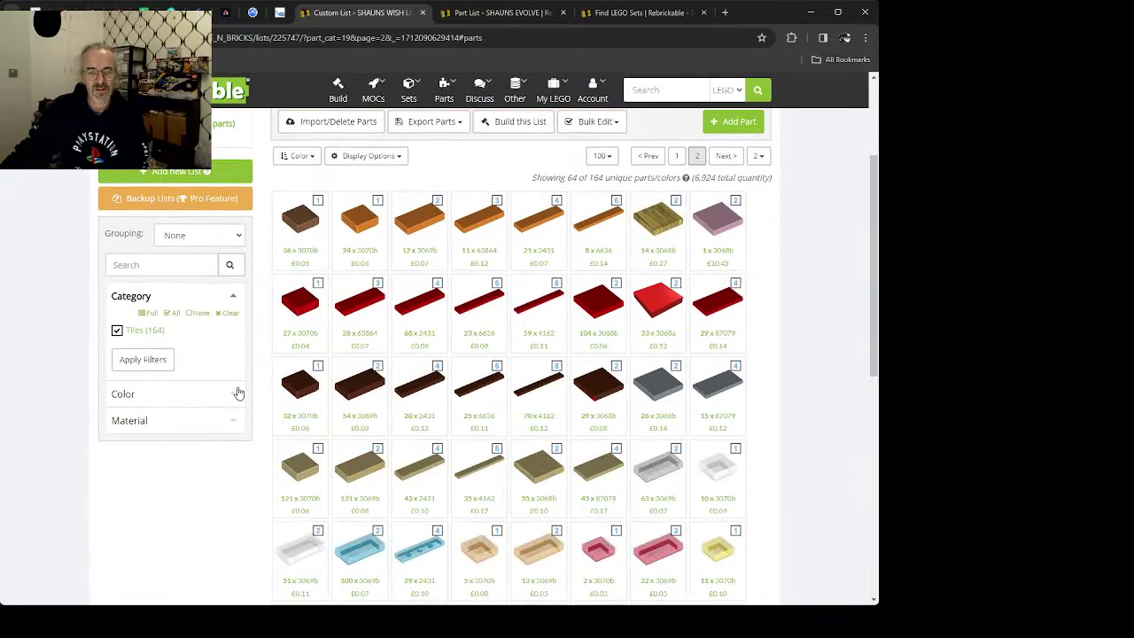
pyautogui.click(147, 313)
pyautogui.scroll(-12, 153, 392)
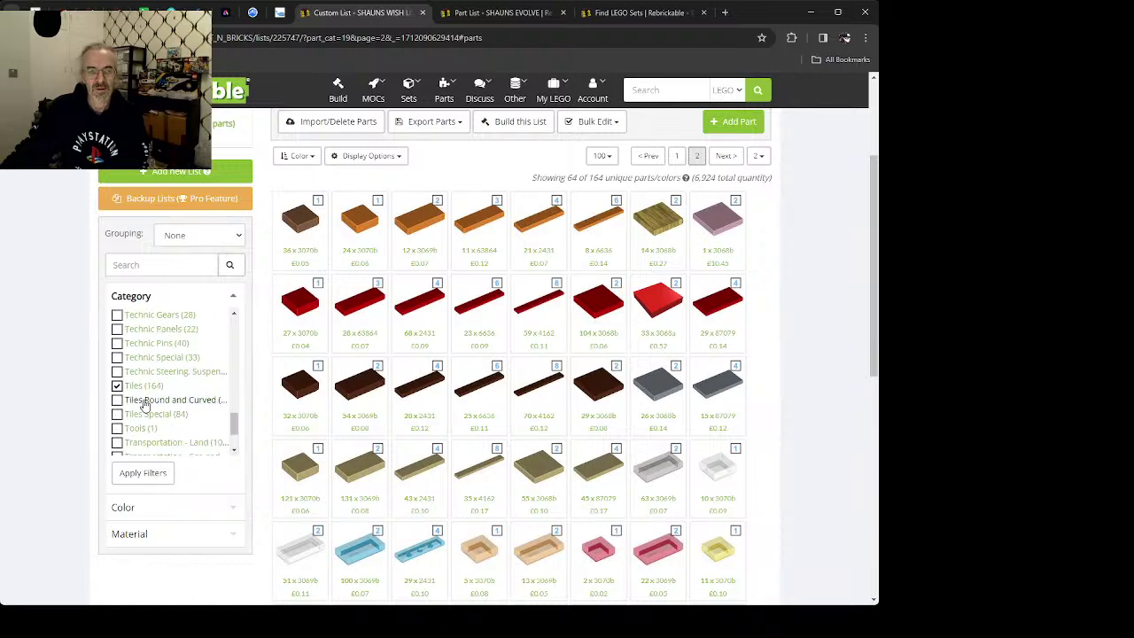
pyautogui.click(146, 401)
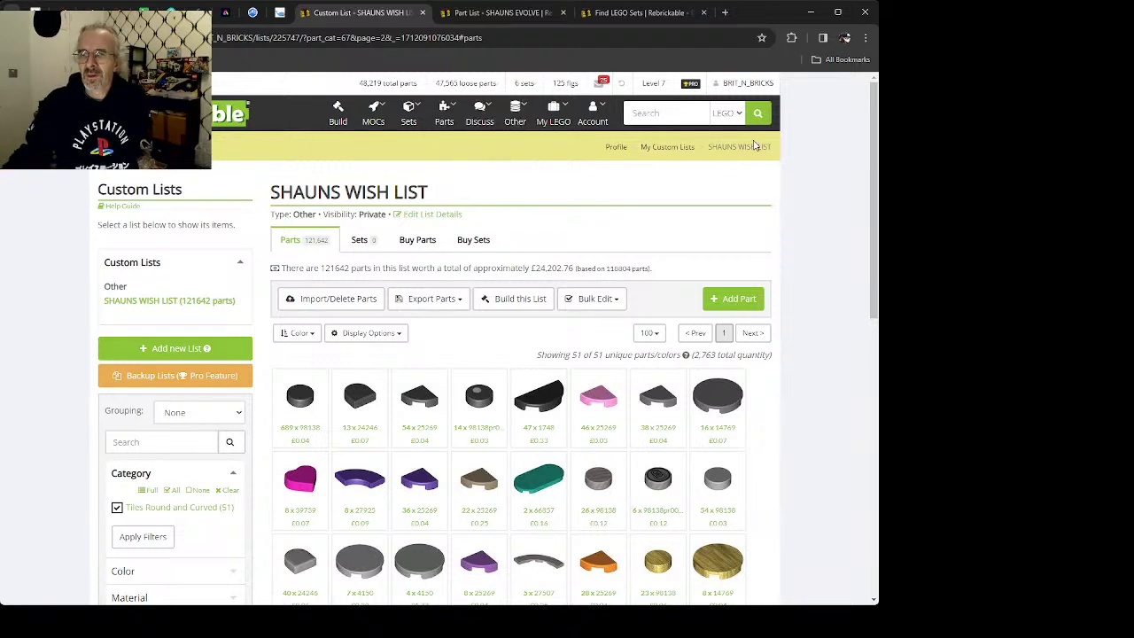
# Step: Leave the wish list open and bring up the Build page in place of the Friends set search
pyautogui.click(641, 14)
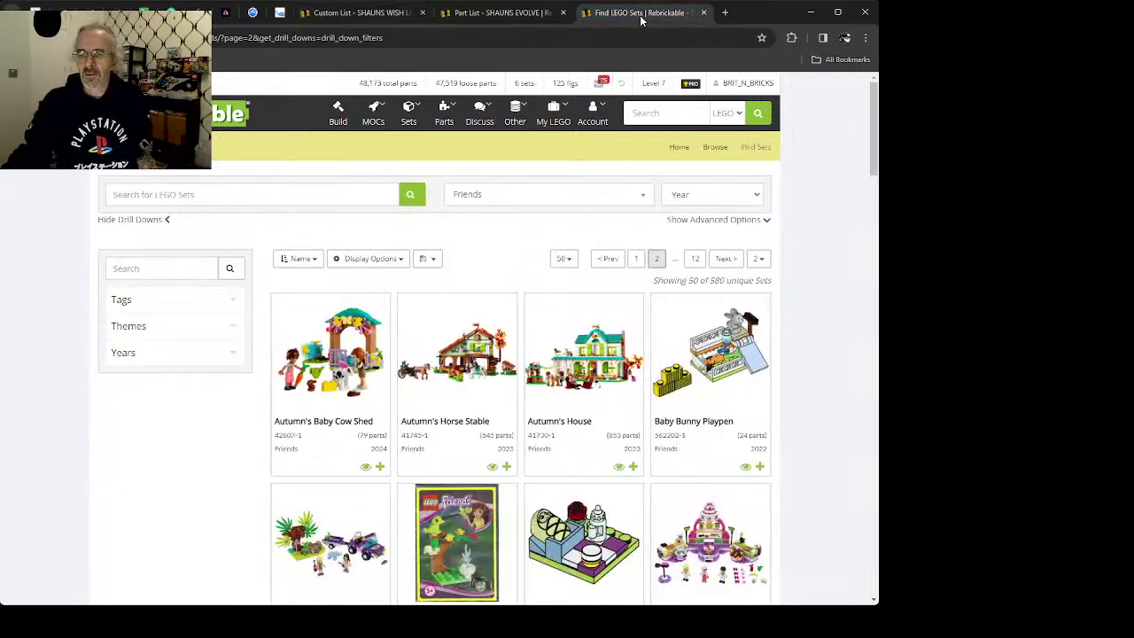
pyautogui.click(356, 14)
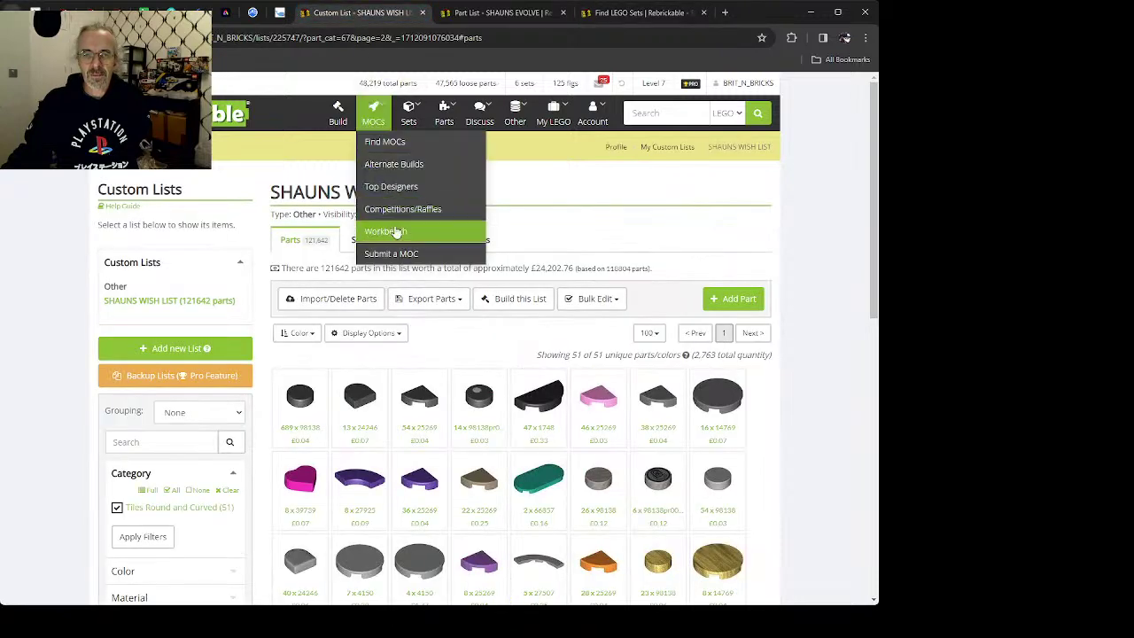
pyautogui.click(635, 14)
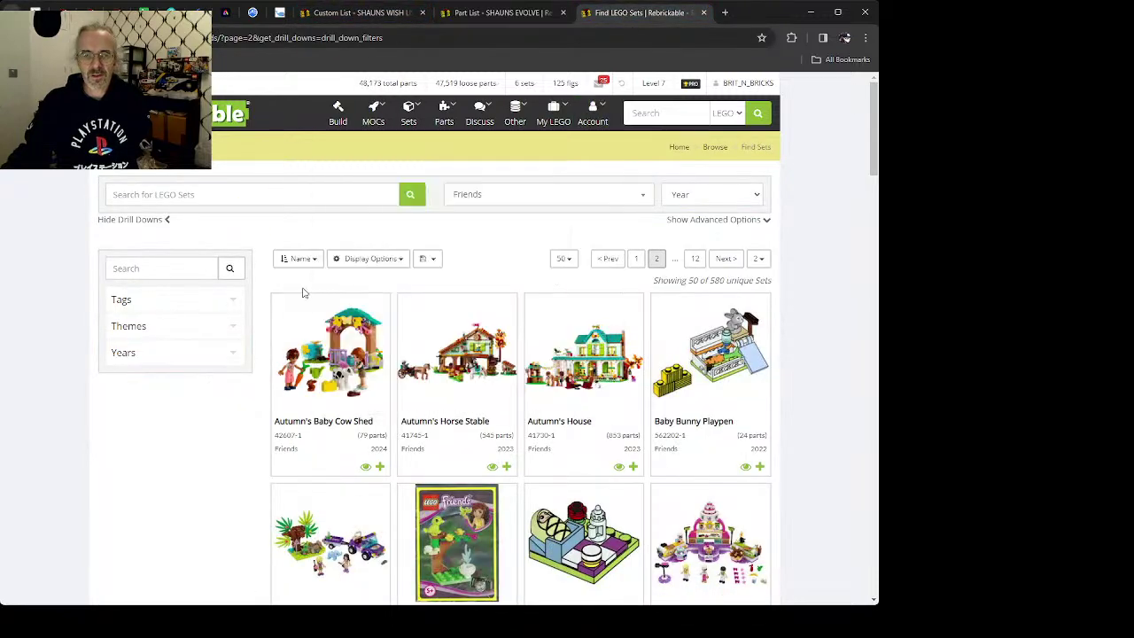
pyautogui.click(337, 115)
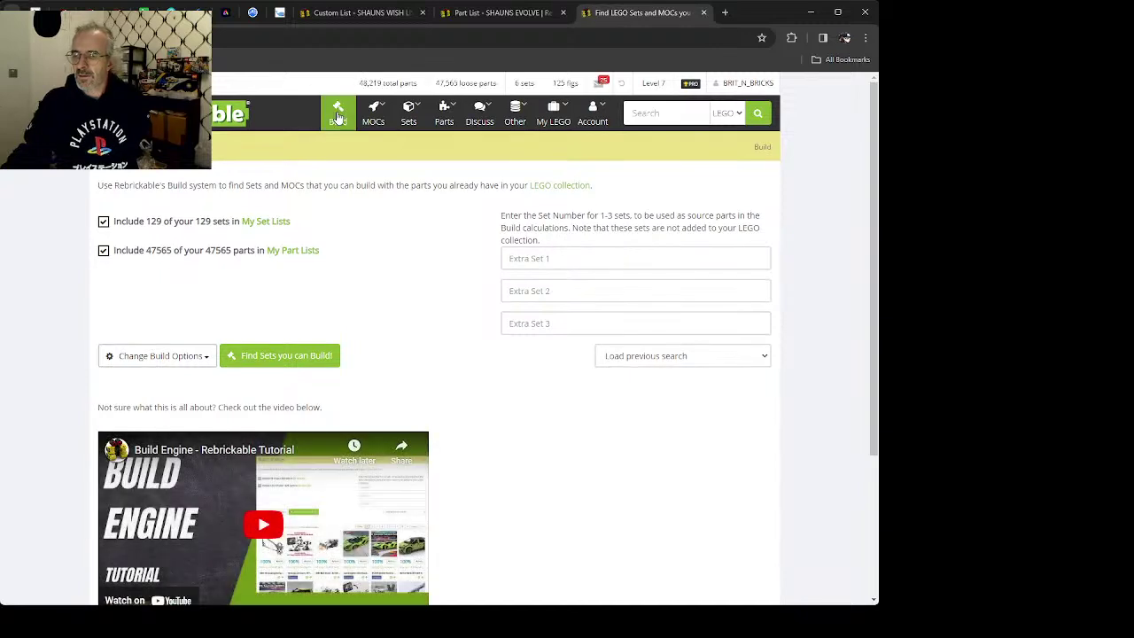